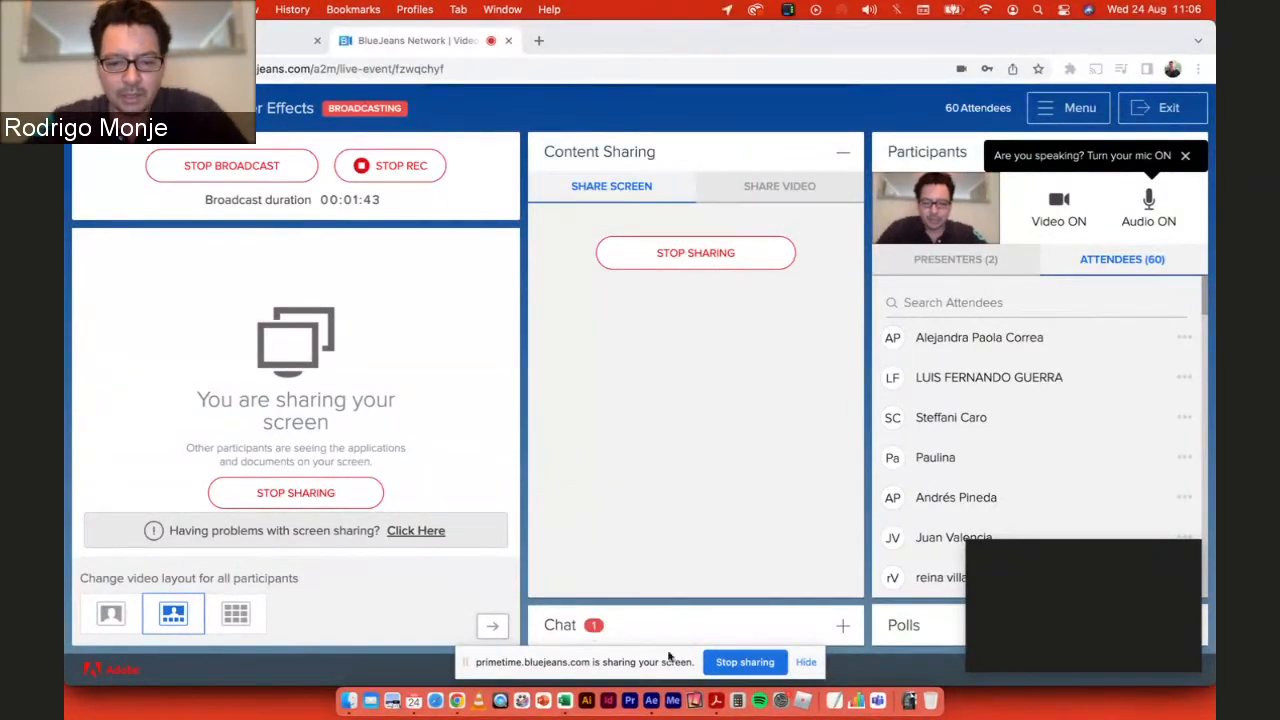
Step: Switch to After Effects and open the settings for a new composition
click(651, 701)
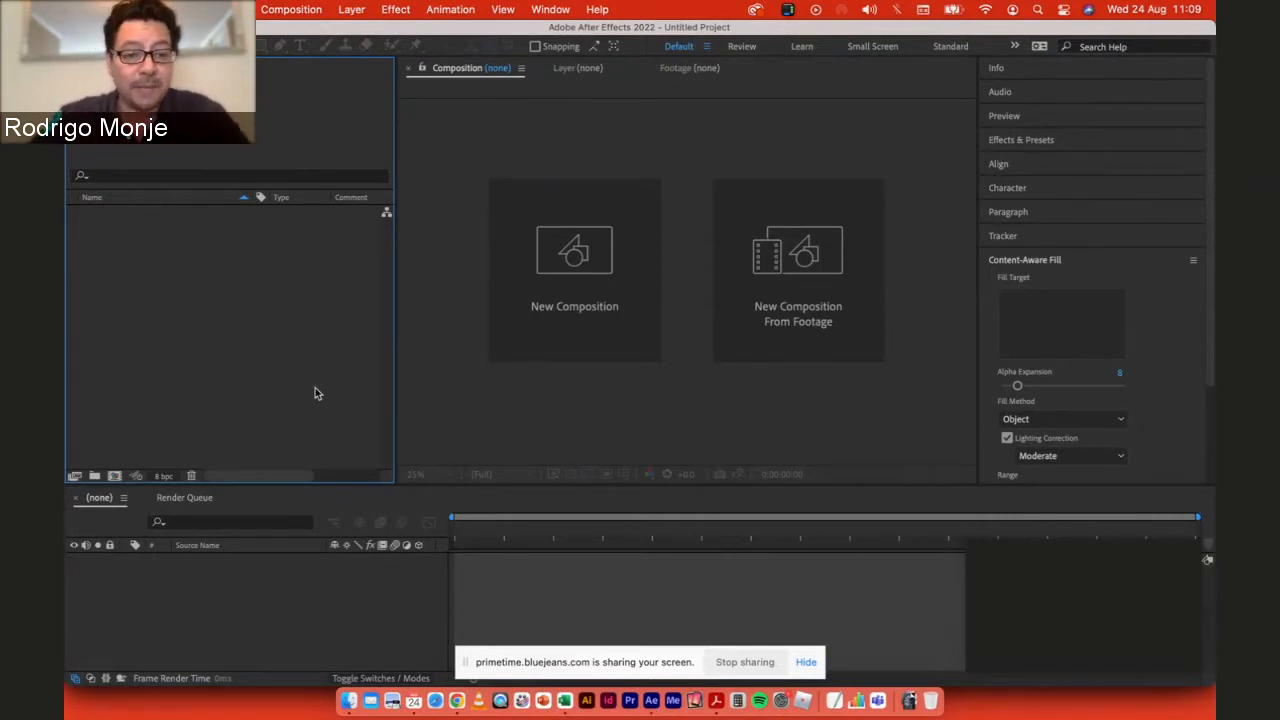
click(308, 8)
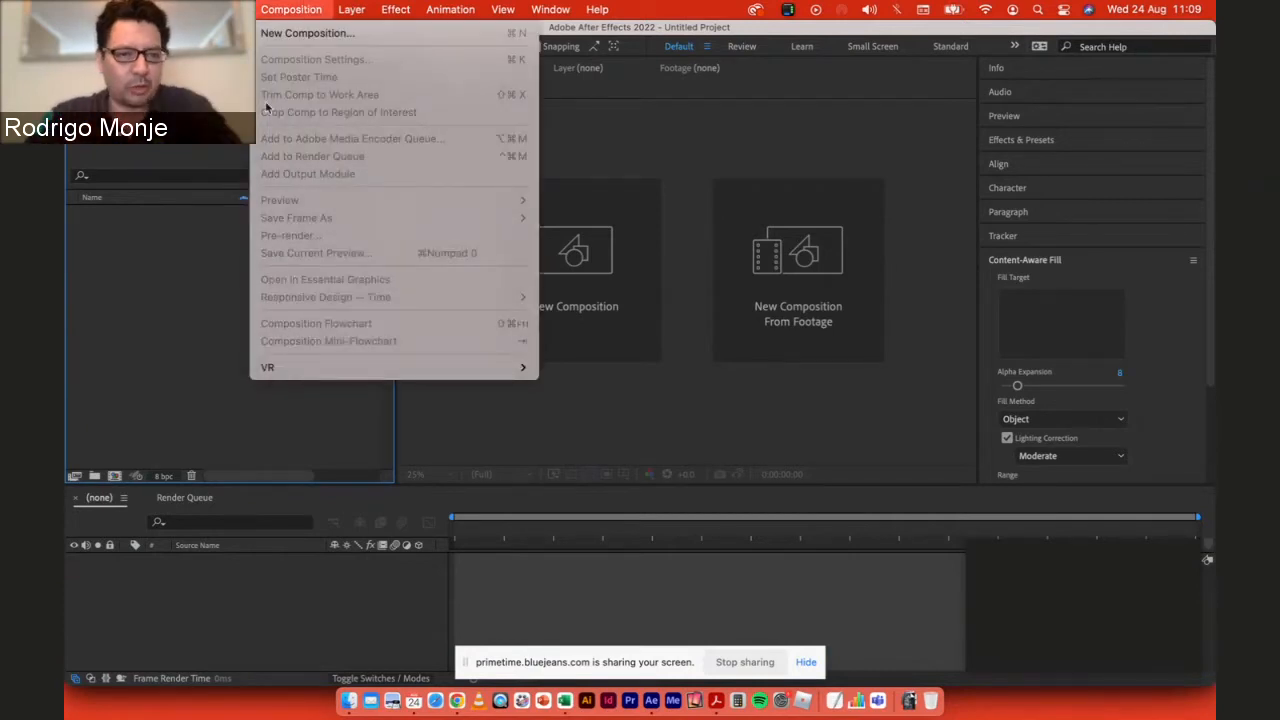
click(120, 366)
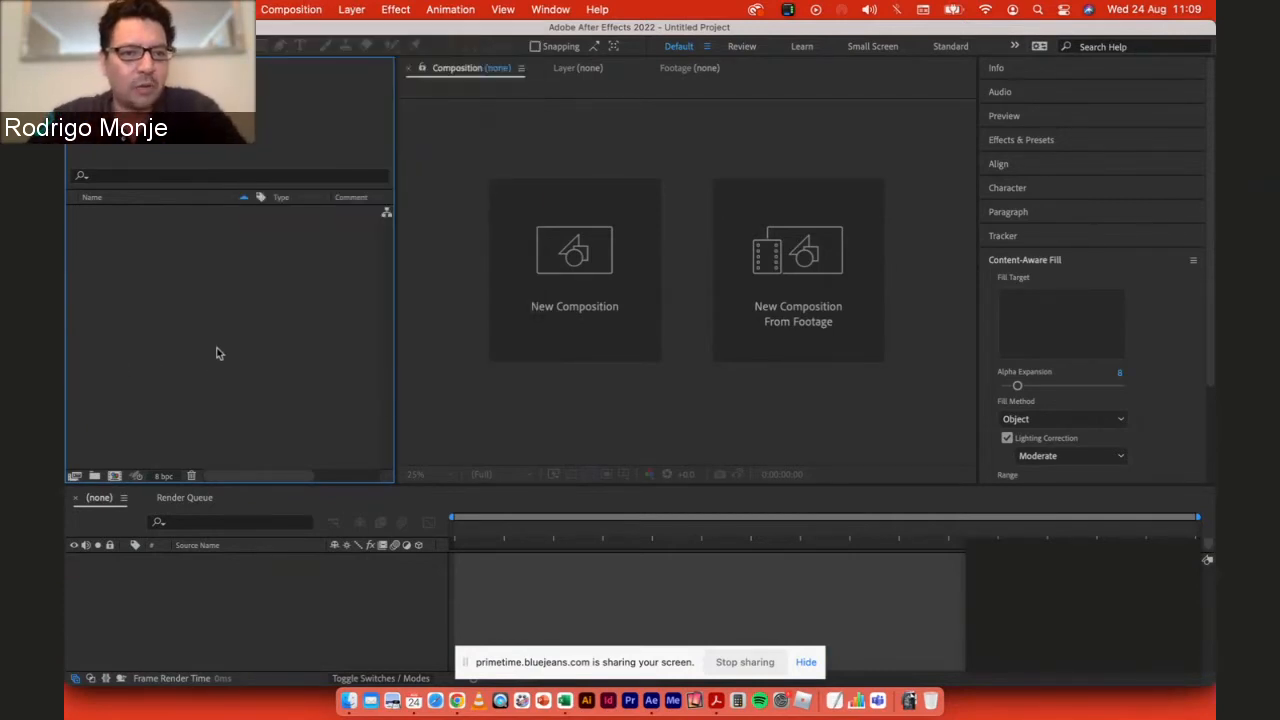
click(296, 8)
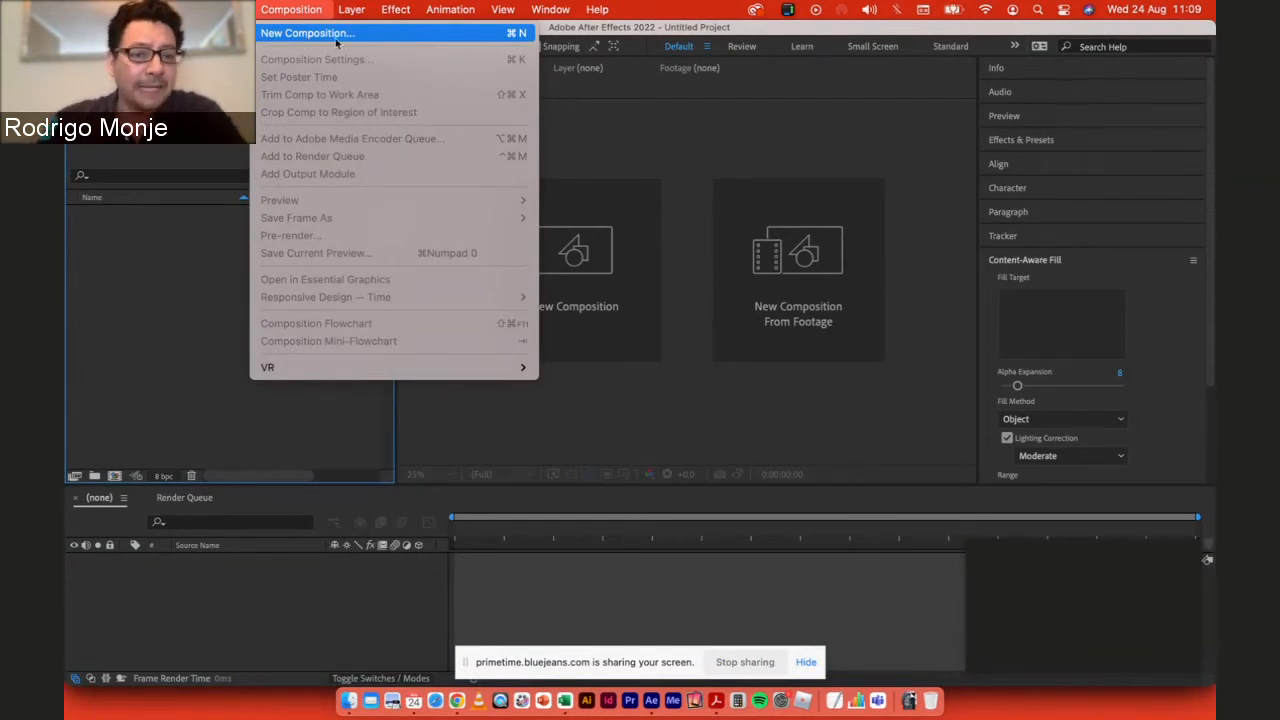
click(336, 38)
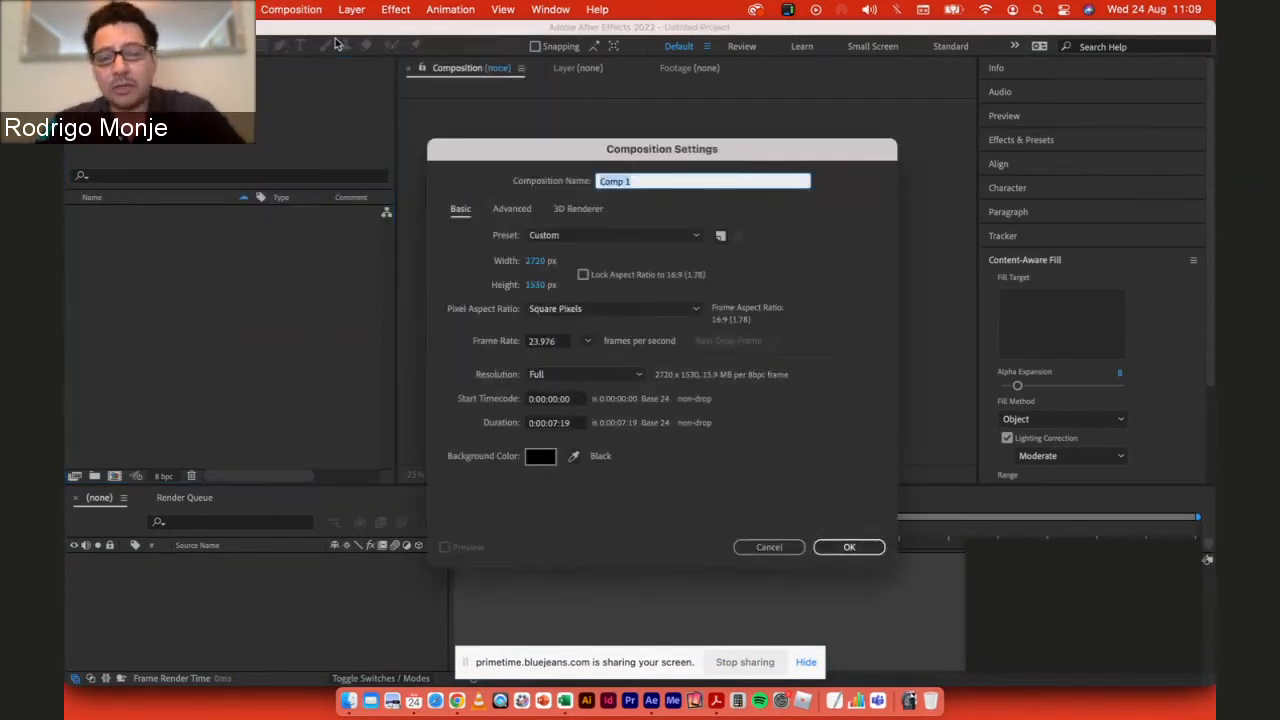
drag(637, 150, 621, 119)
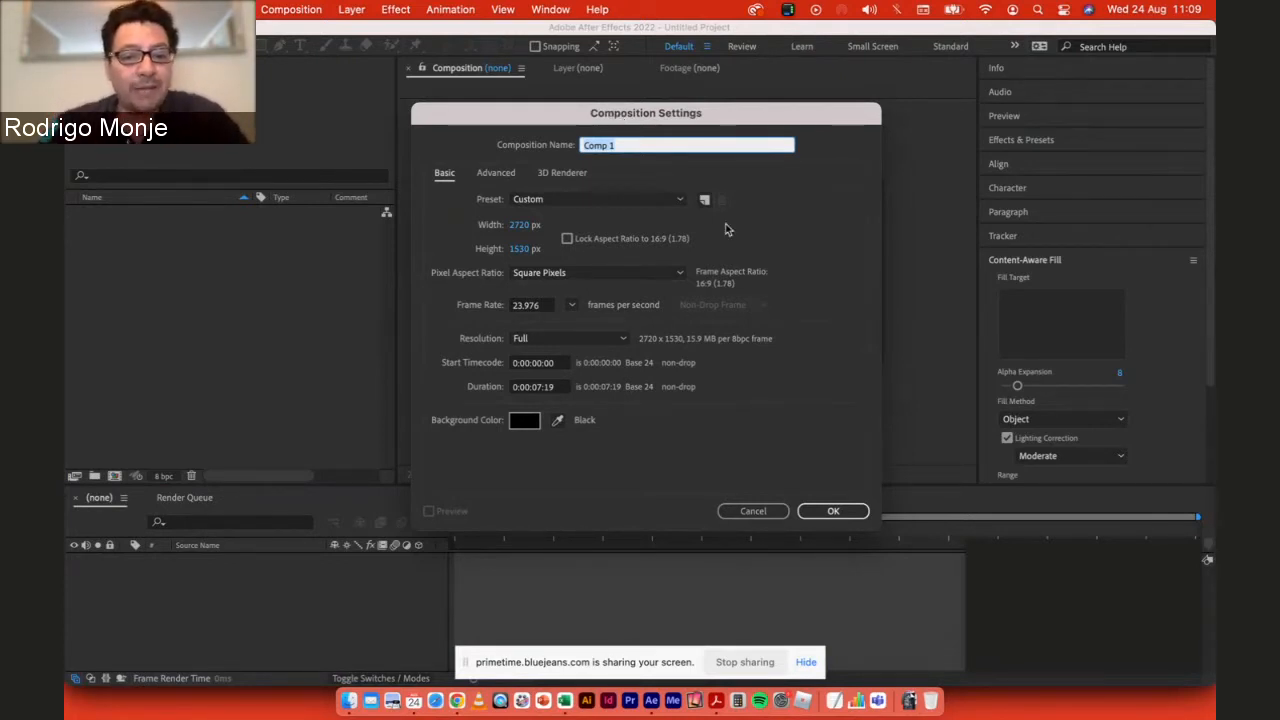
Step: Apply the HDTV 1080 24 preset to the new composition and check its width and height
click(512, 250)
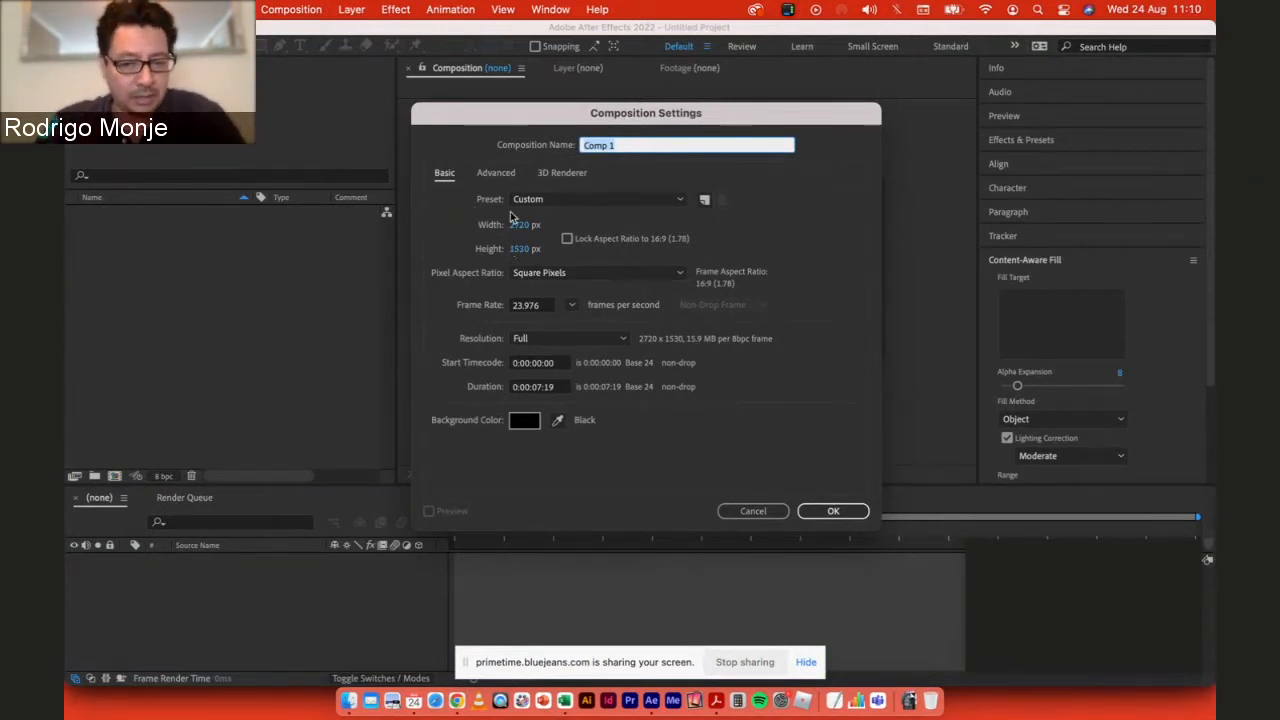
click(514, 225)
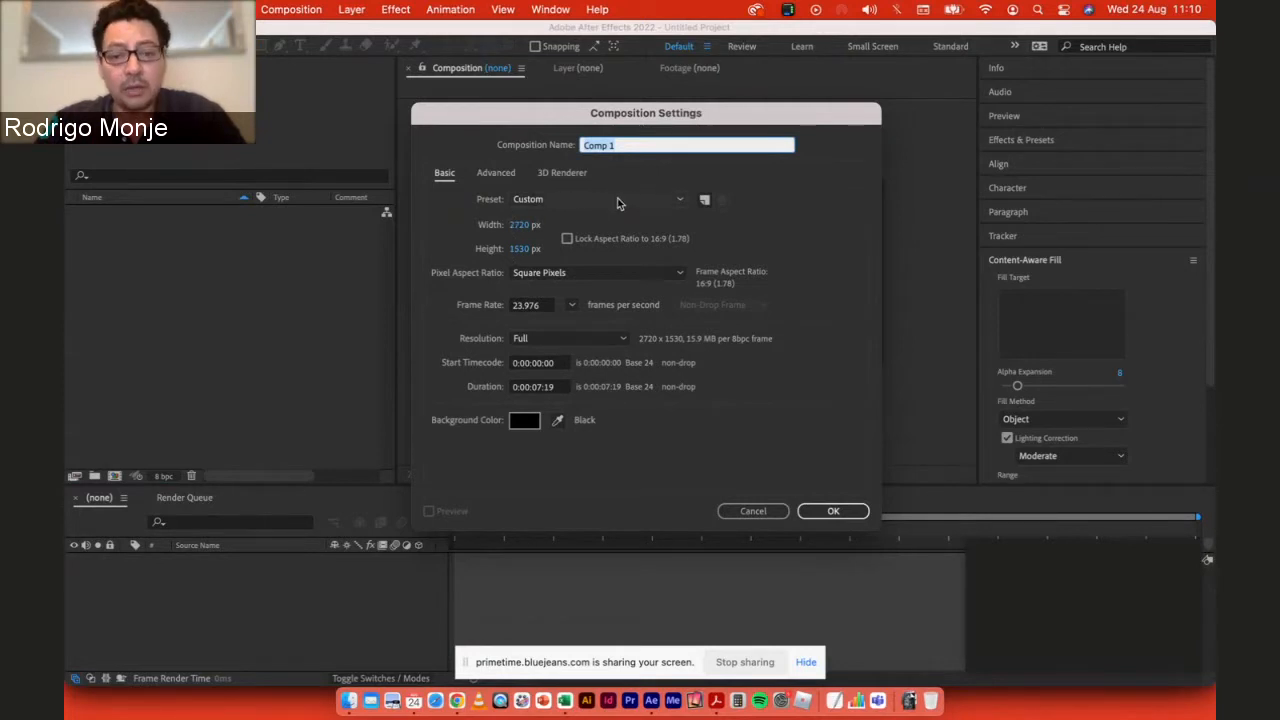
click(681, 199)
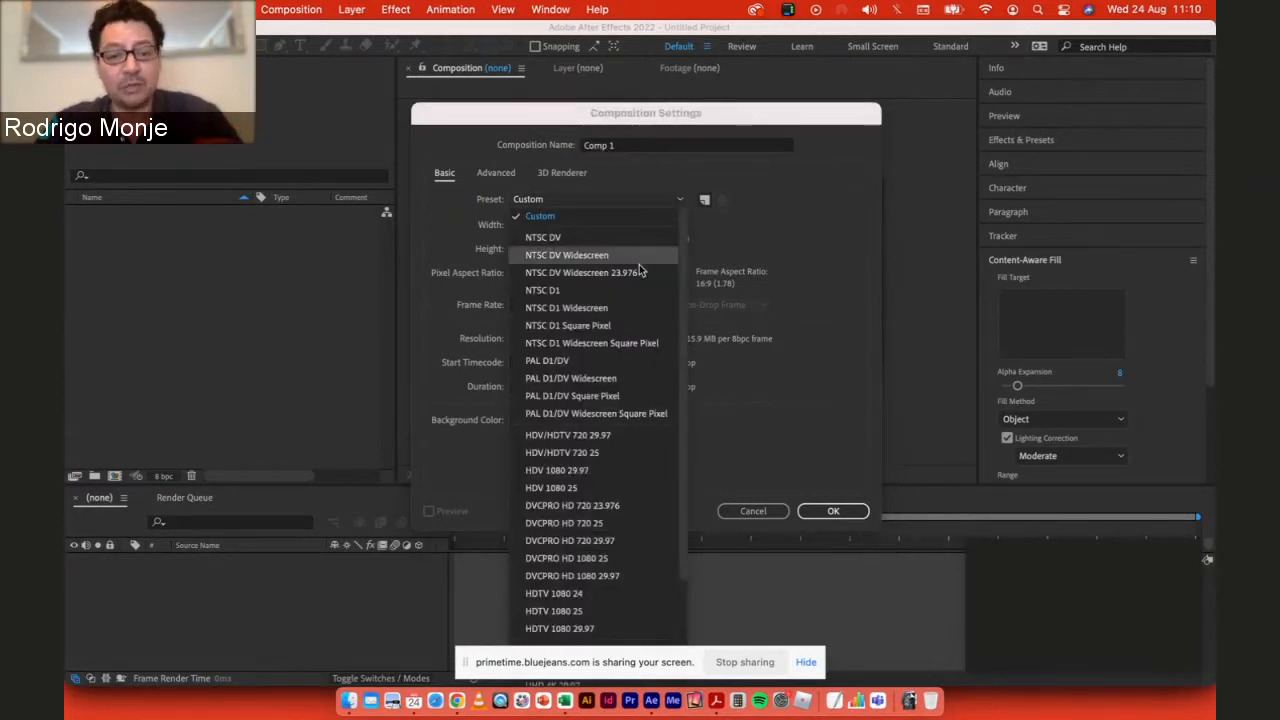
scroll(614, 303, down, 3)
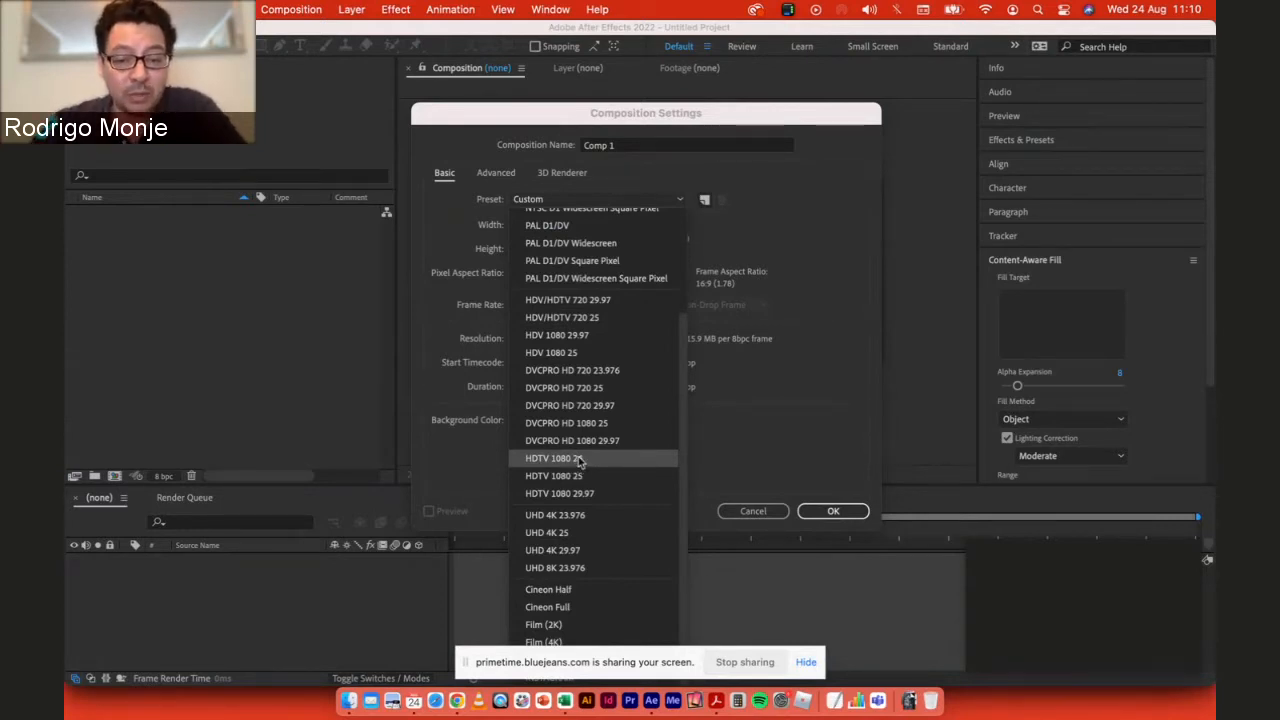
click(563, 460)
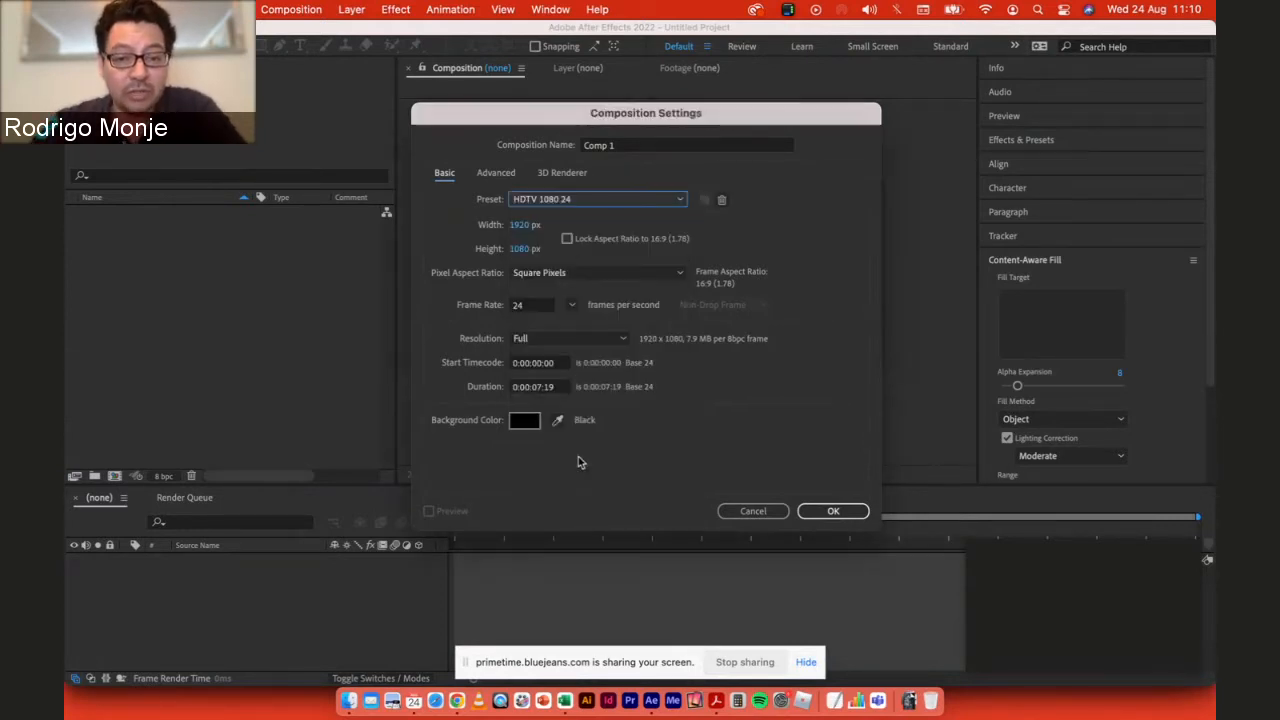
click(518, 225)
click(517, 250)
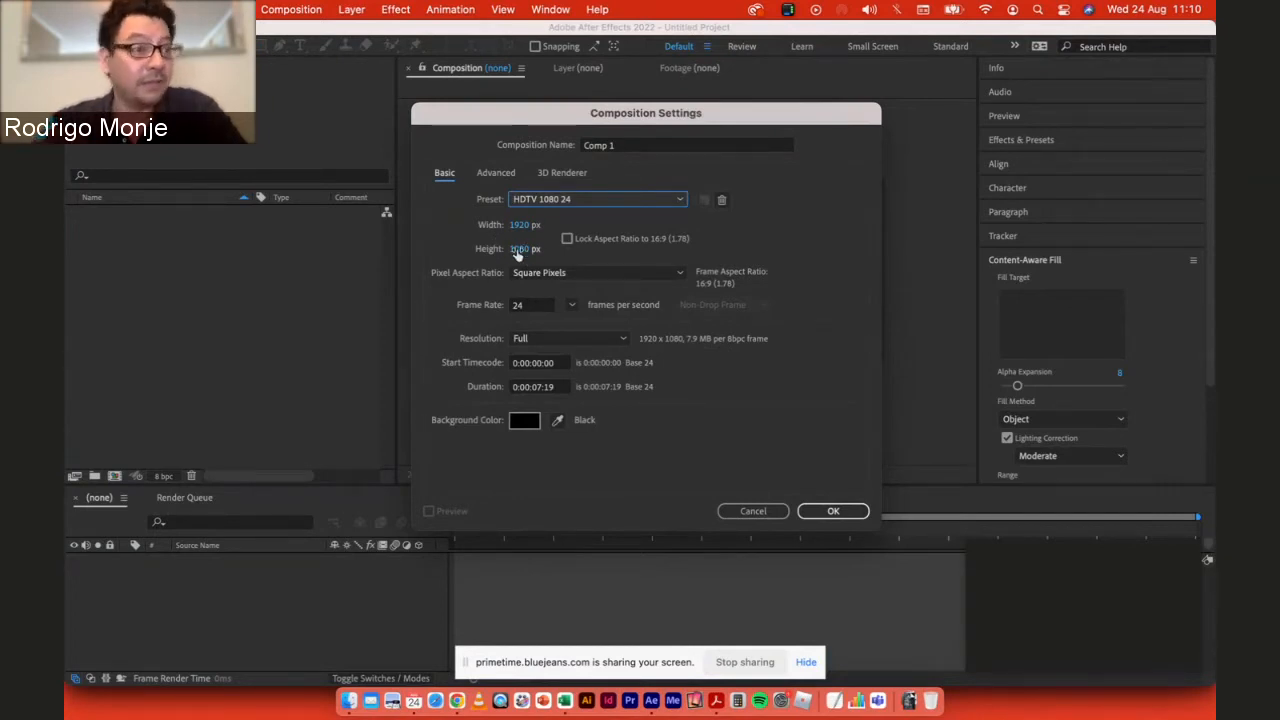
Step: Try the UHD 4K 23.976 and Film (4K) presets for the composition
click(598, 201)
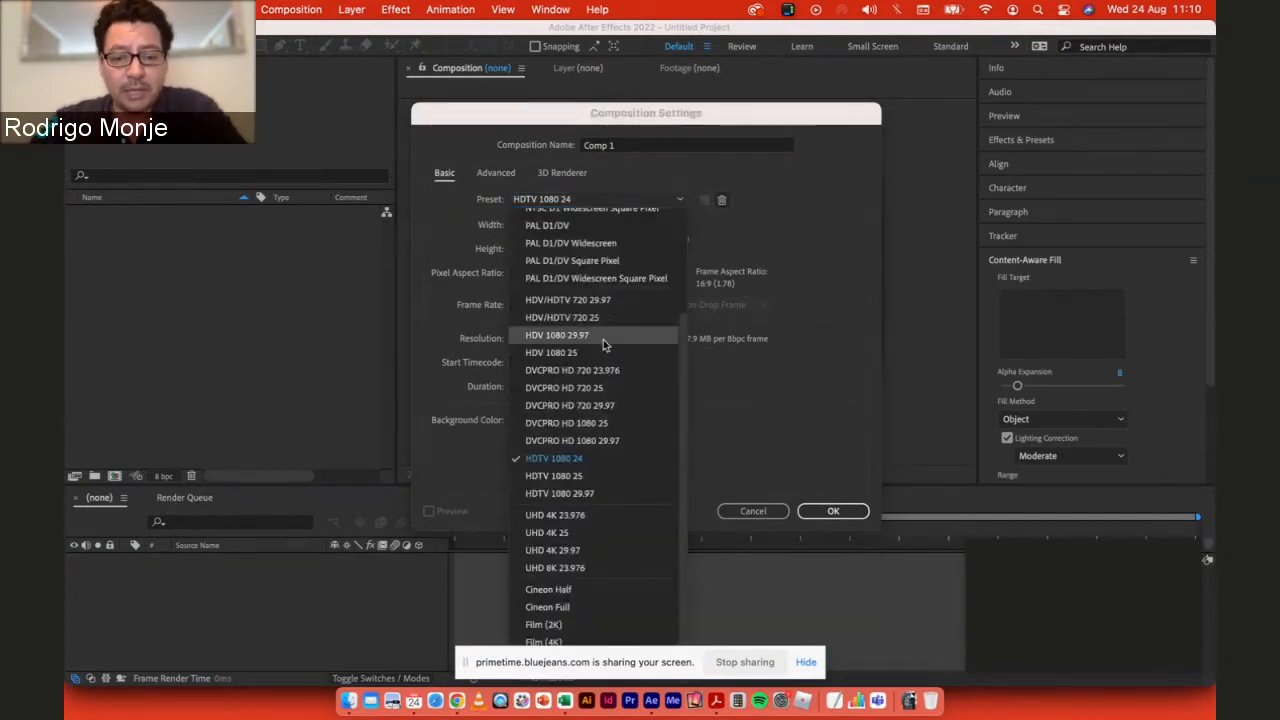
click(603, 512)
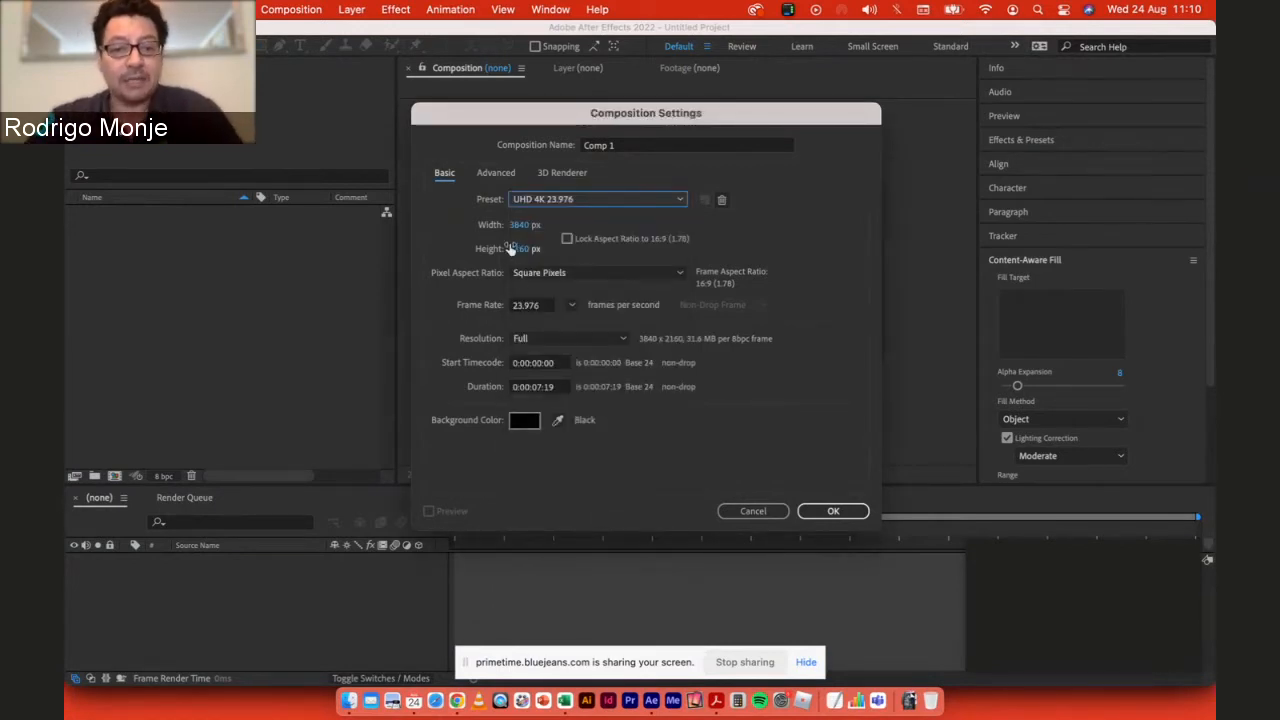
click(573, 201)
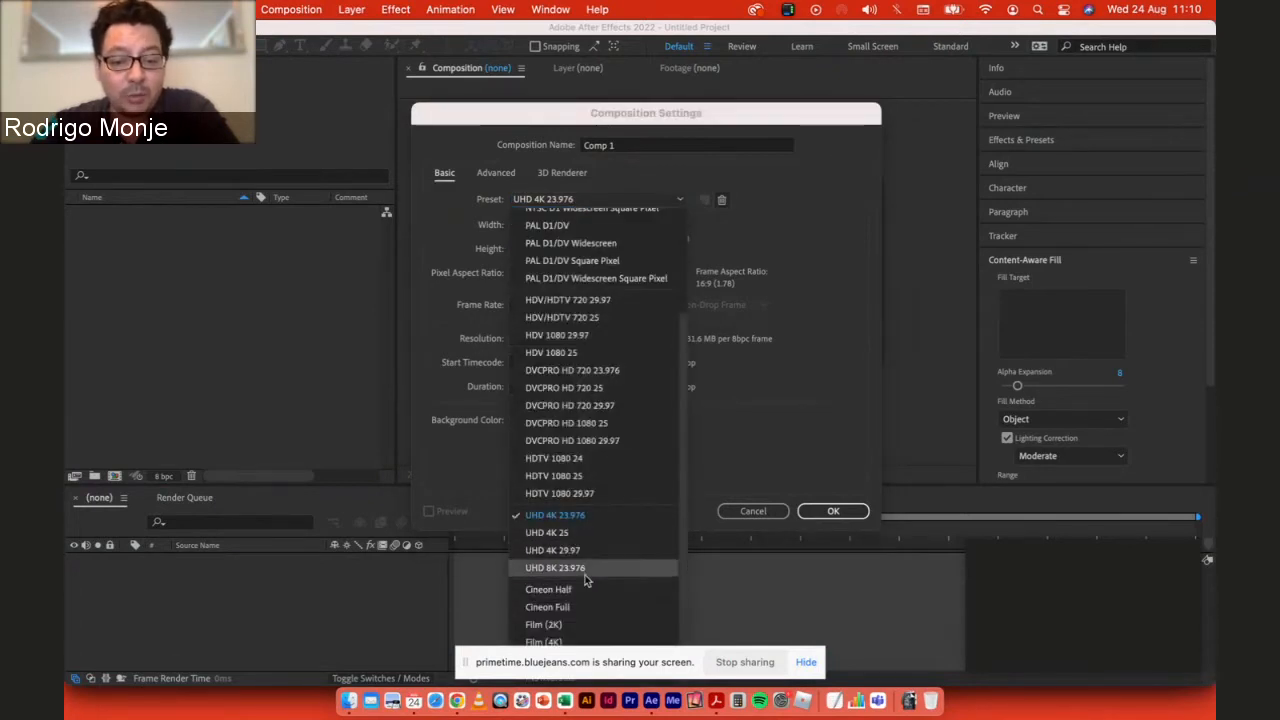
click(584, 641)
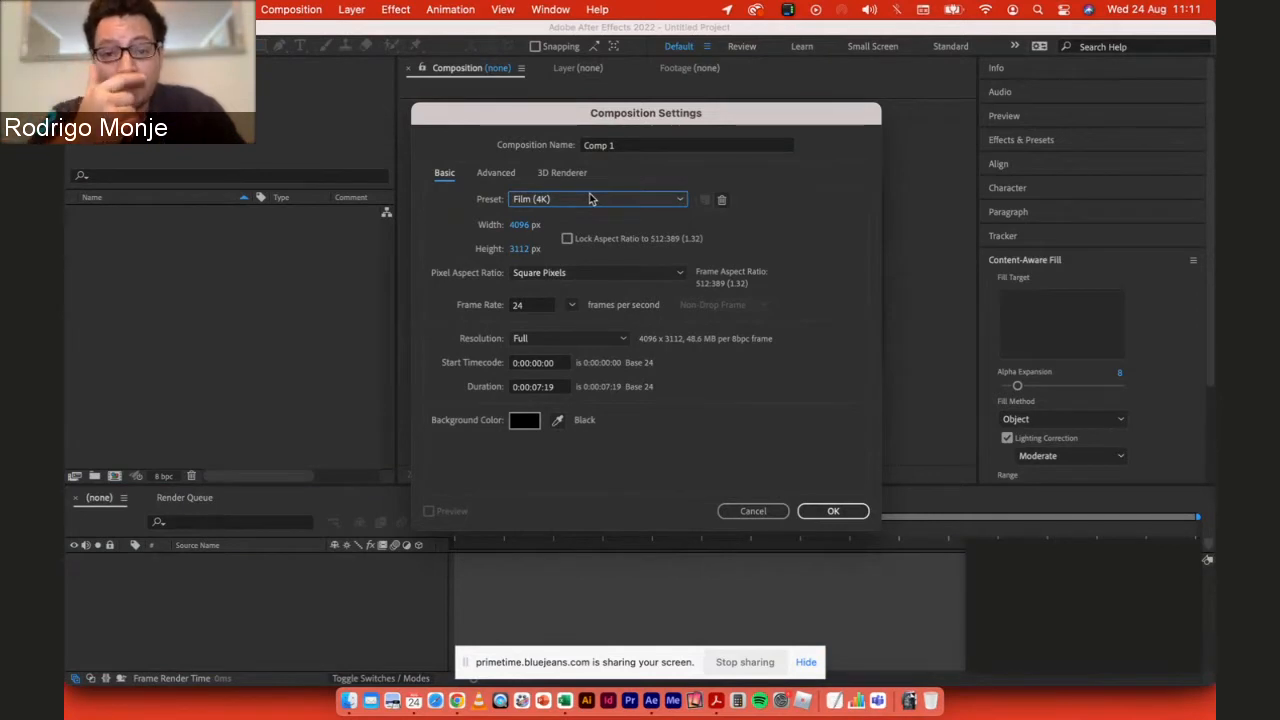
Step: Set the composition's frame size to 1080 px wide by 1080 px high
click(522, 225)
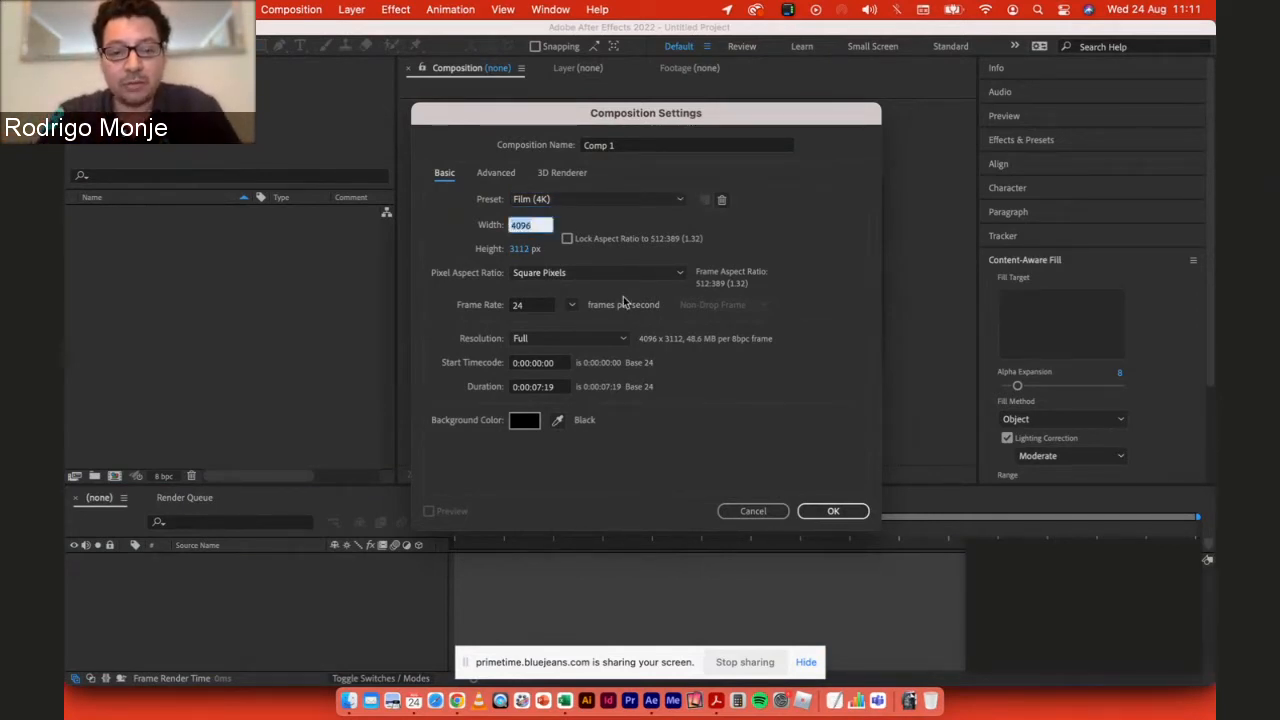
text(1080)
key(Tab)
text(1080)
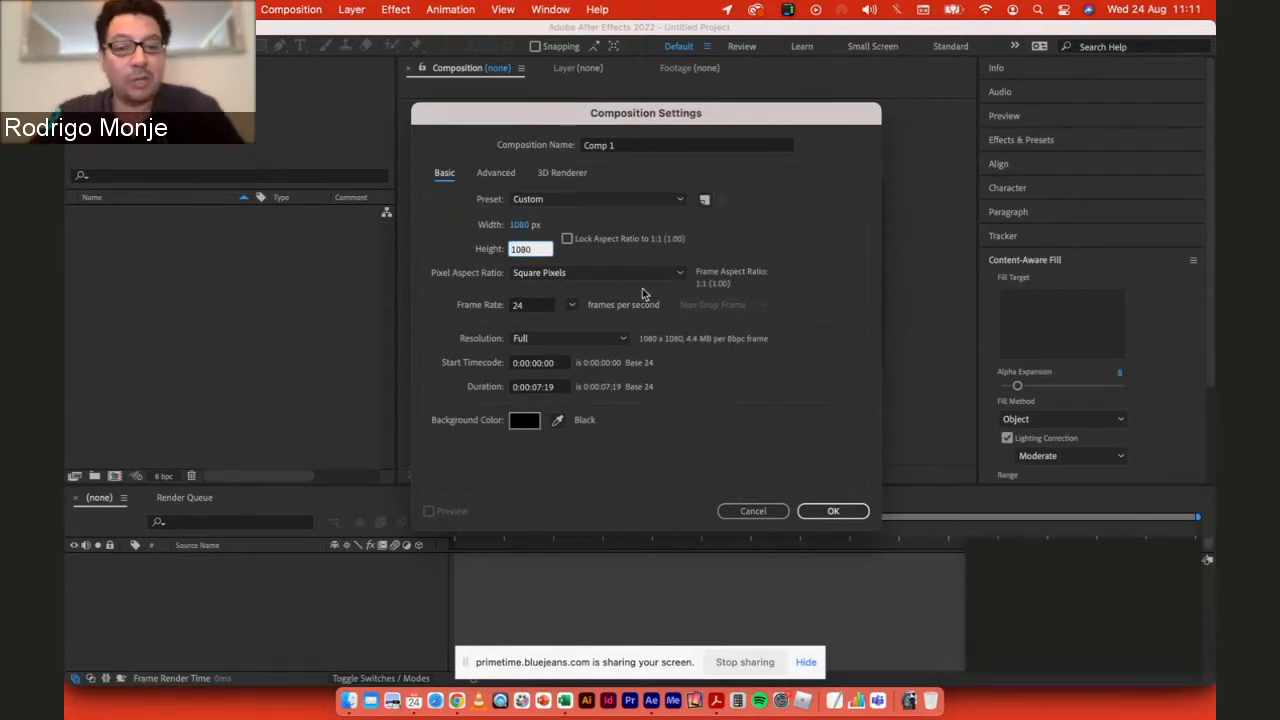
click(773, 245)
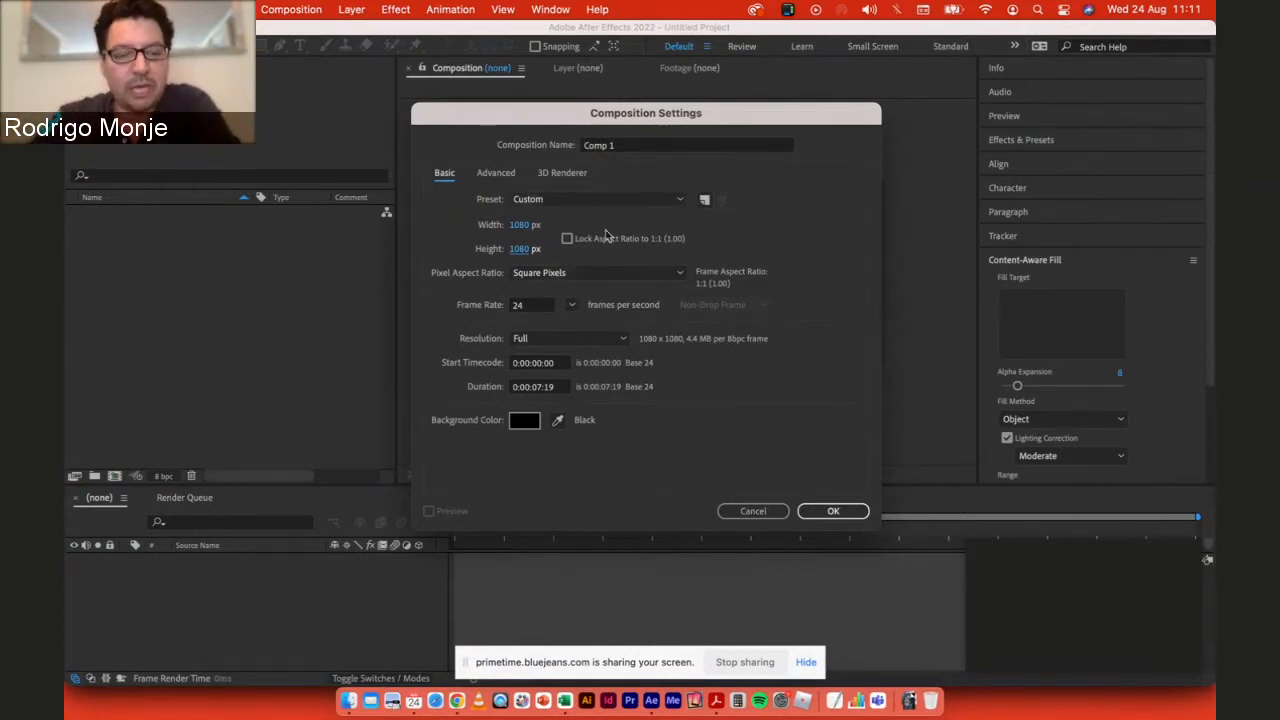
Step: Set the composition's frame rate to 30 frames per second
click(521, 306)
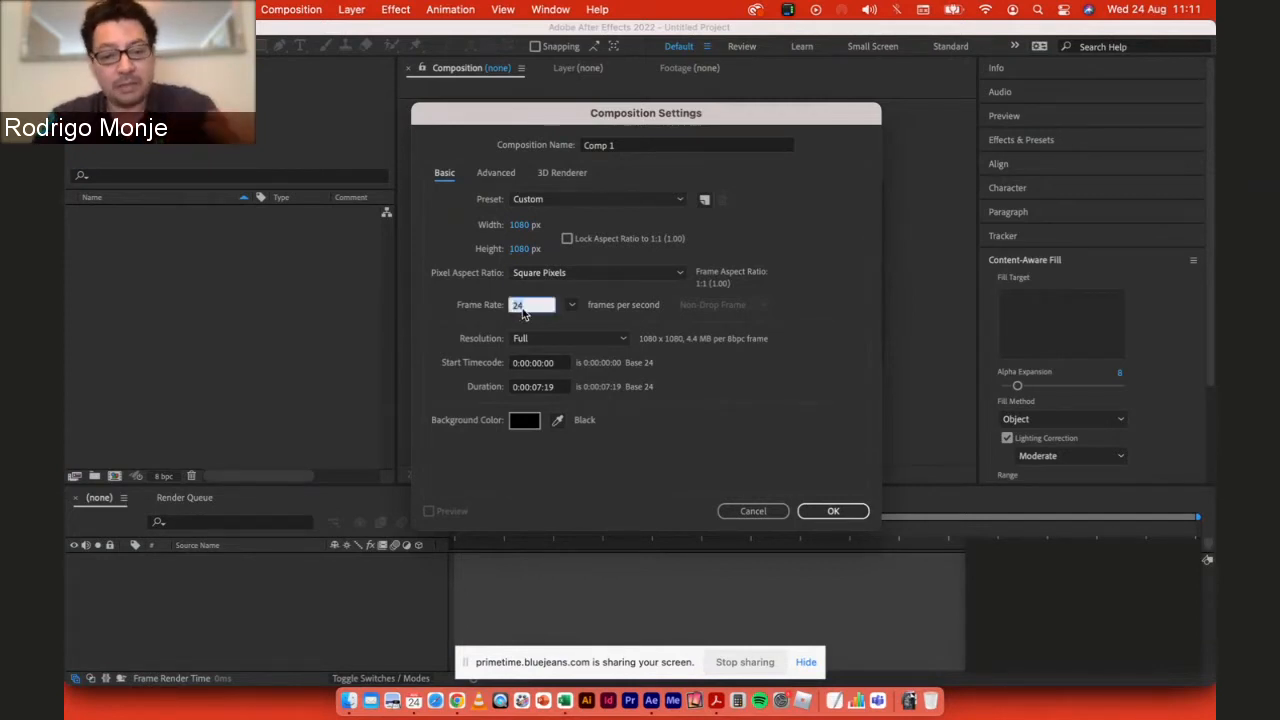
key(BackSpace)
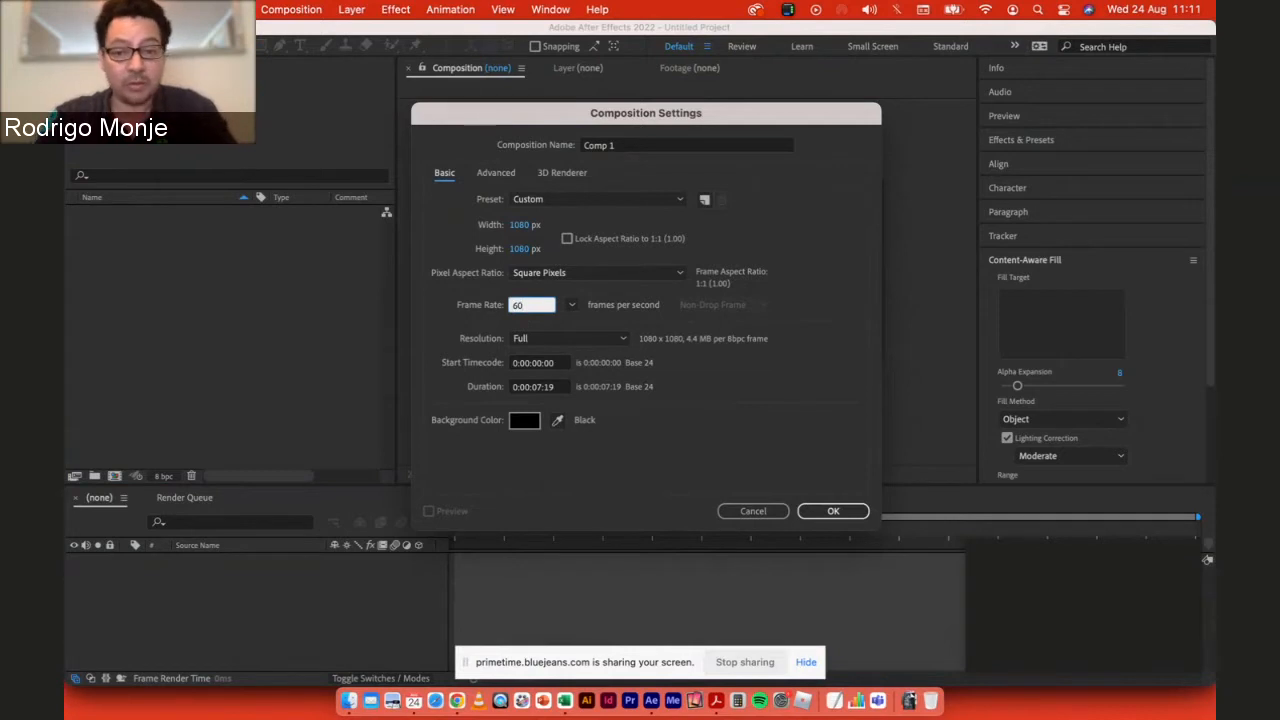
text(30)
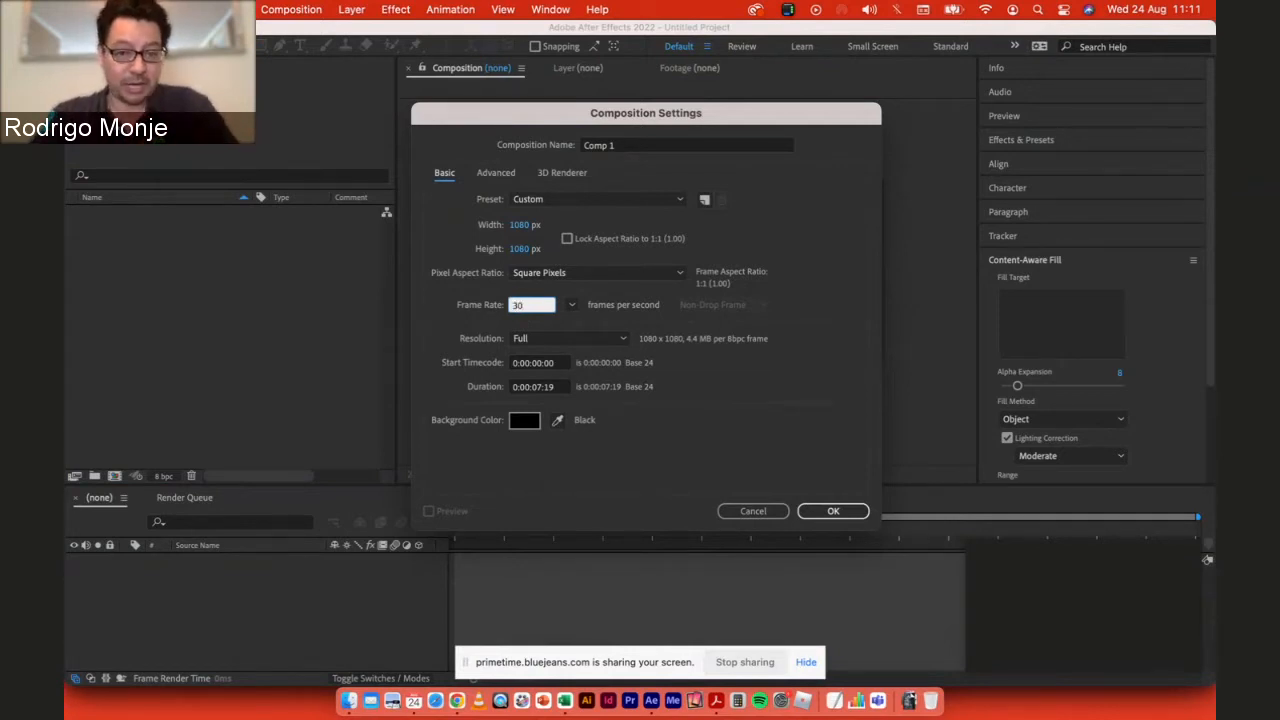
click(463, 309)
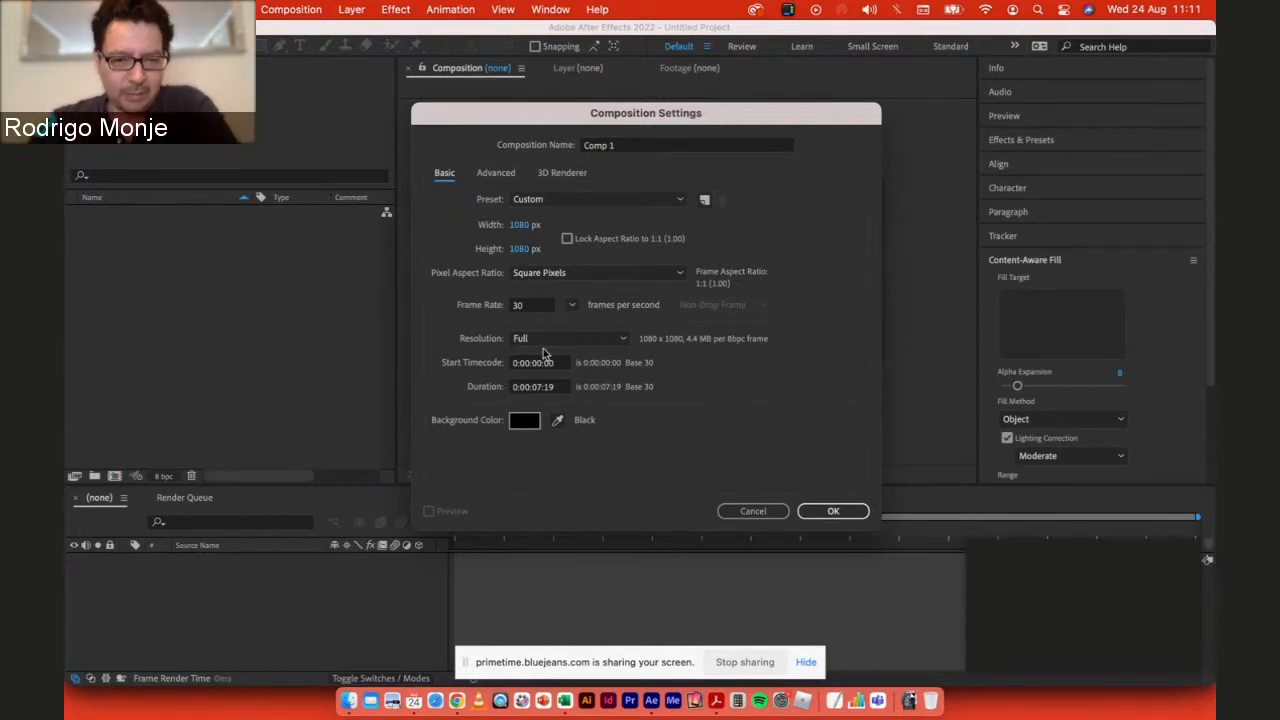
click(535, 387)
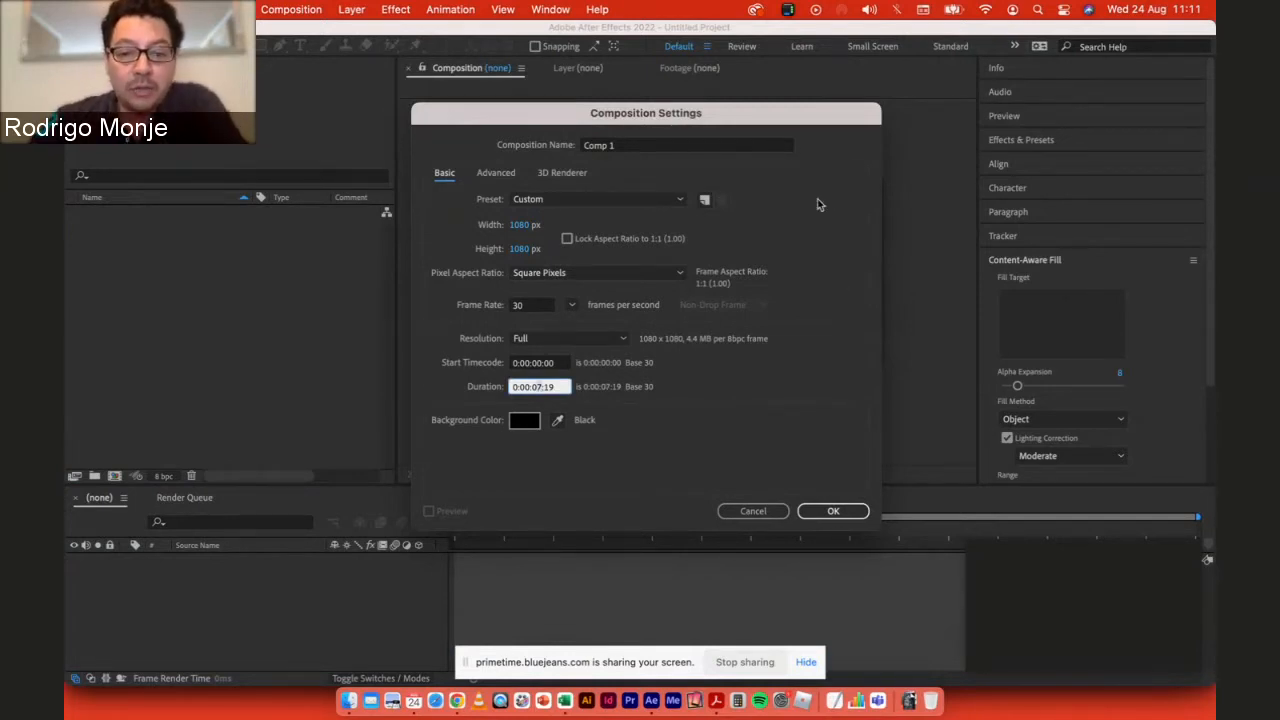
Step: Save the current composition settings as a preset named "IG post"
click(705, 201)
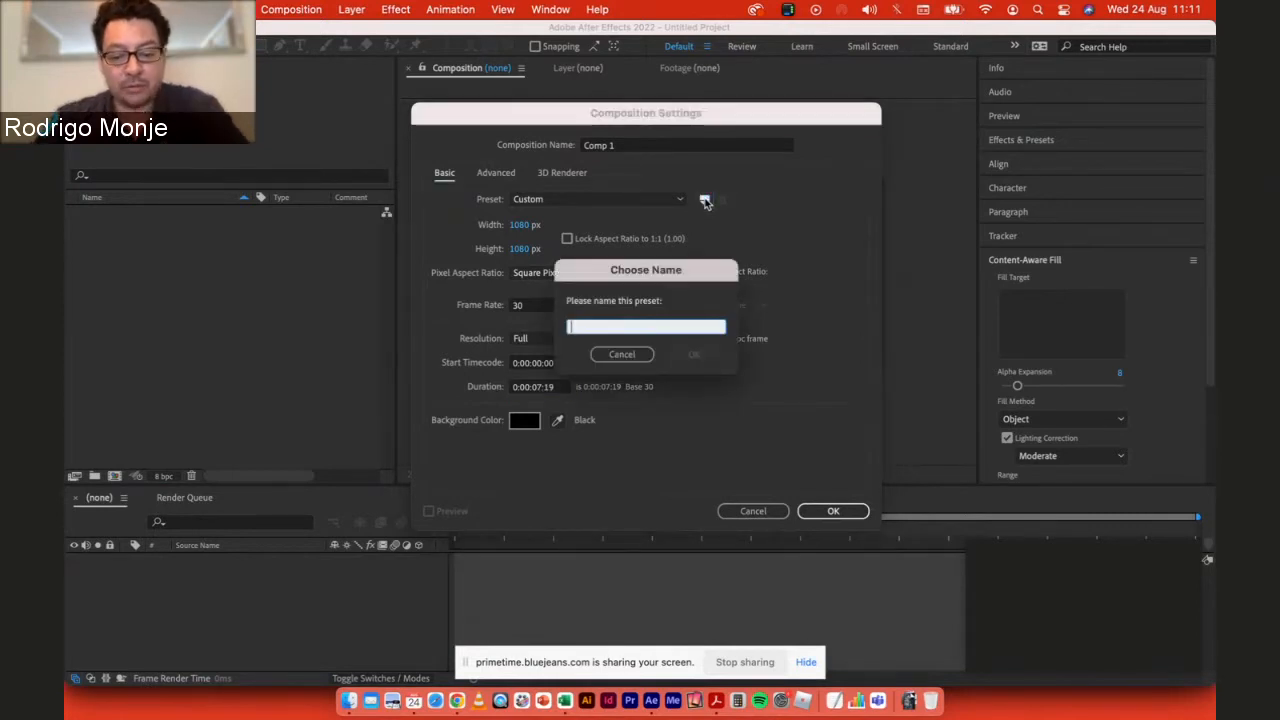
text(IG)
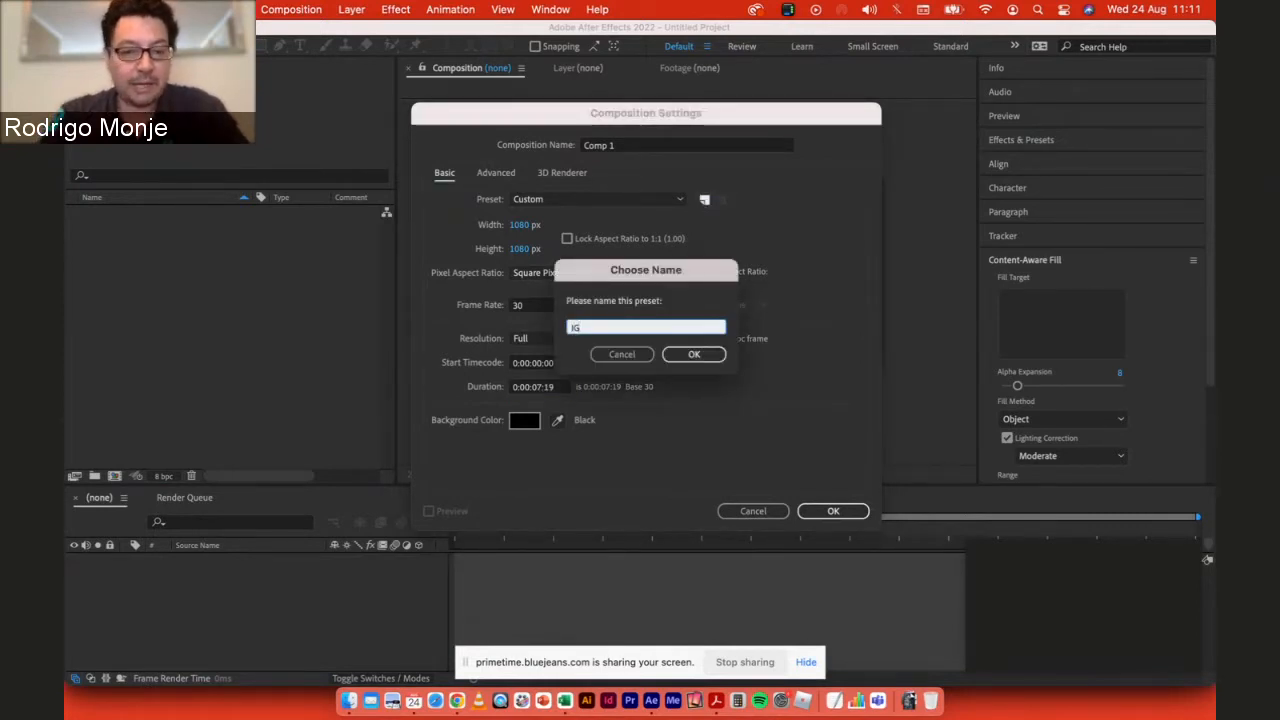
text( post)
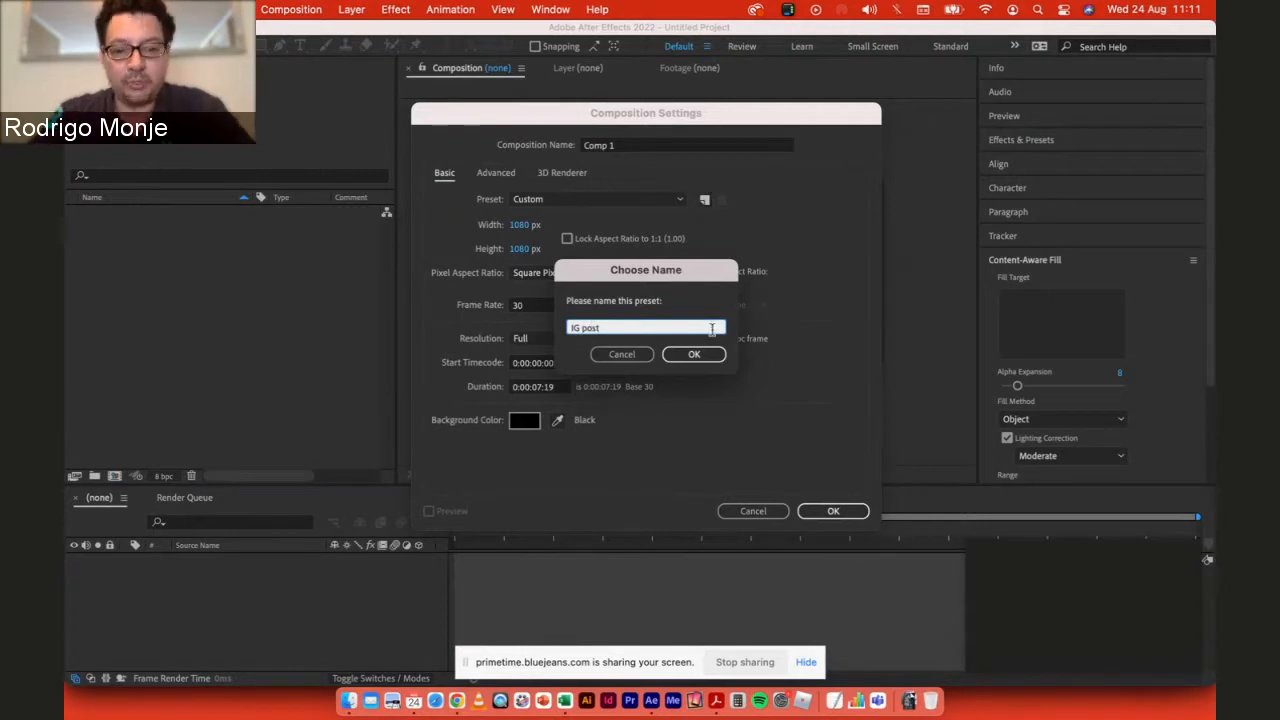
click(703, 356)
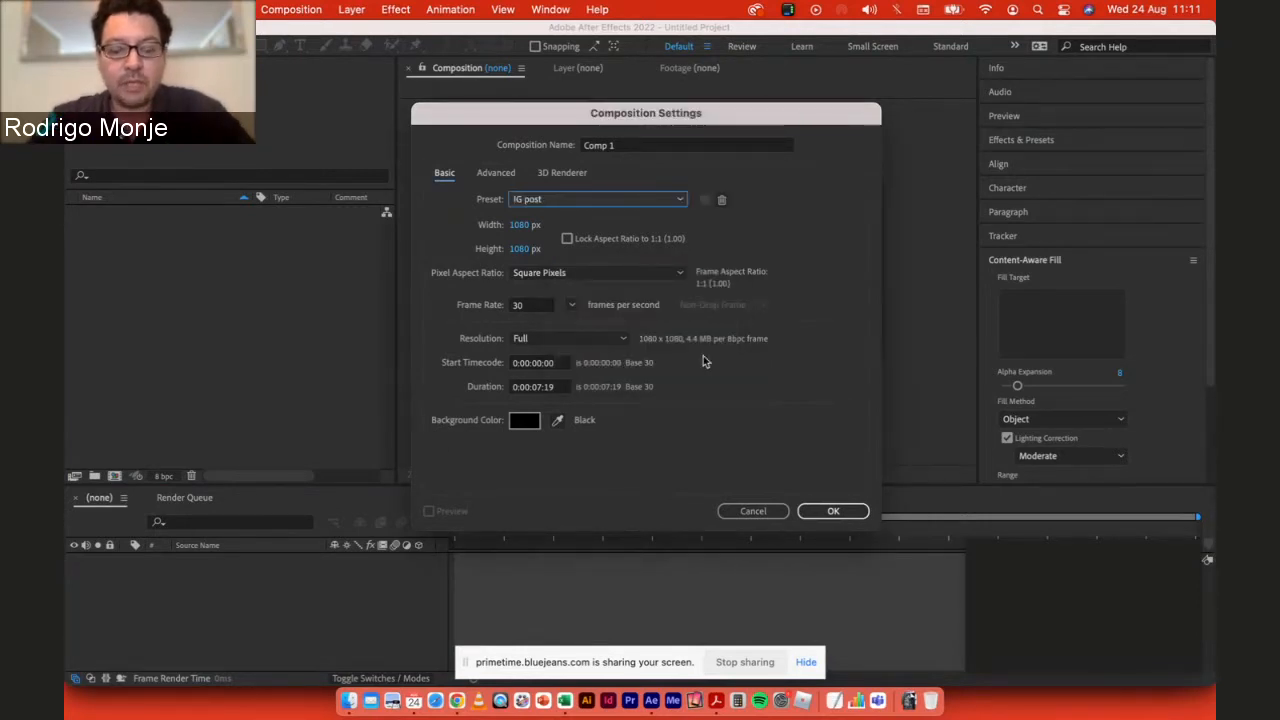
Step: Browse the composition presets and move the screen-sharing bar clear of the end of the preset list
click(559, 198)
scroll(631, 306, up, 5)
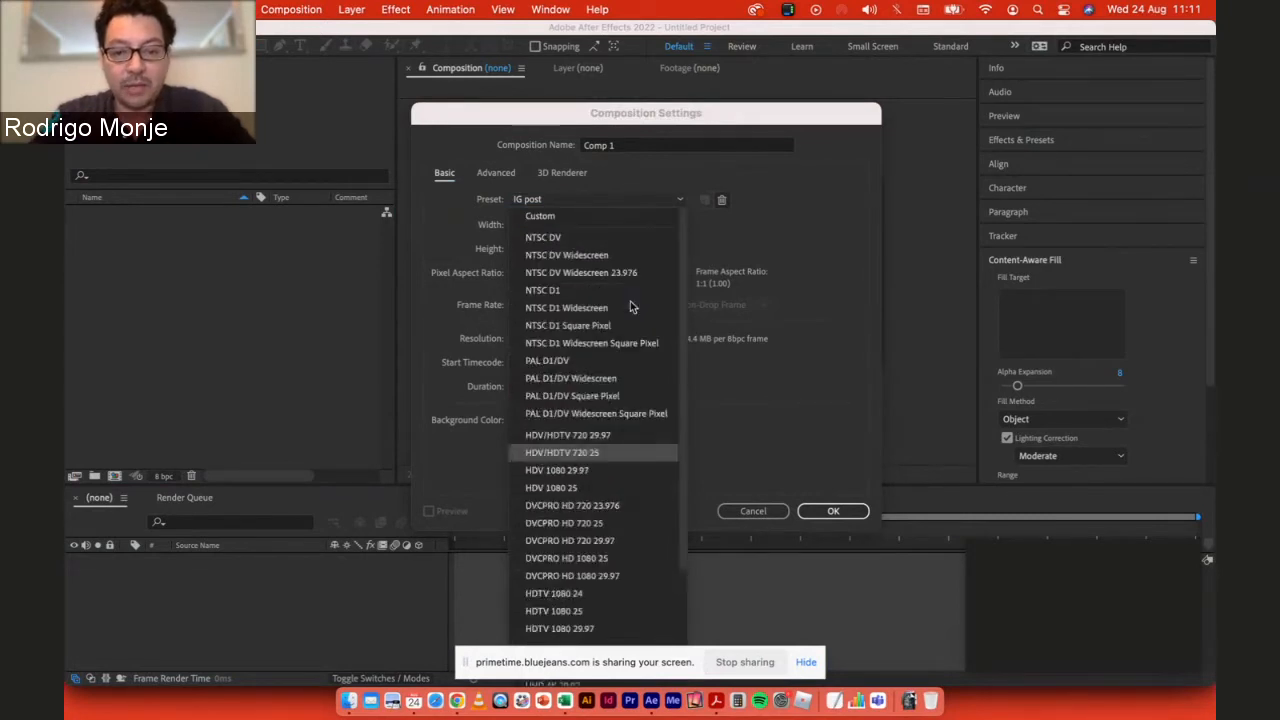
scroll(631, 306, down, 5)
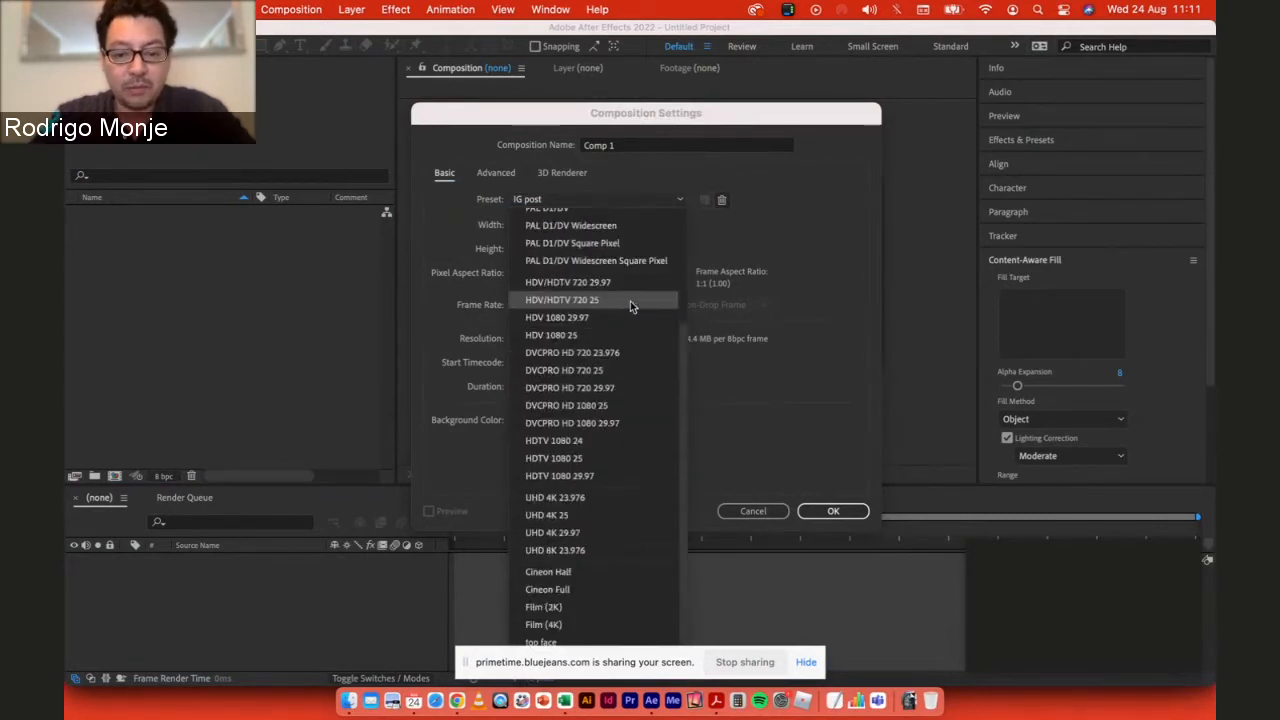
click(466, 663)
drag(466, 663, 80, 648)
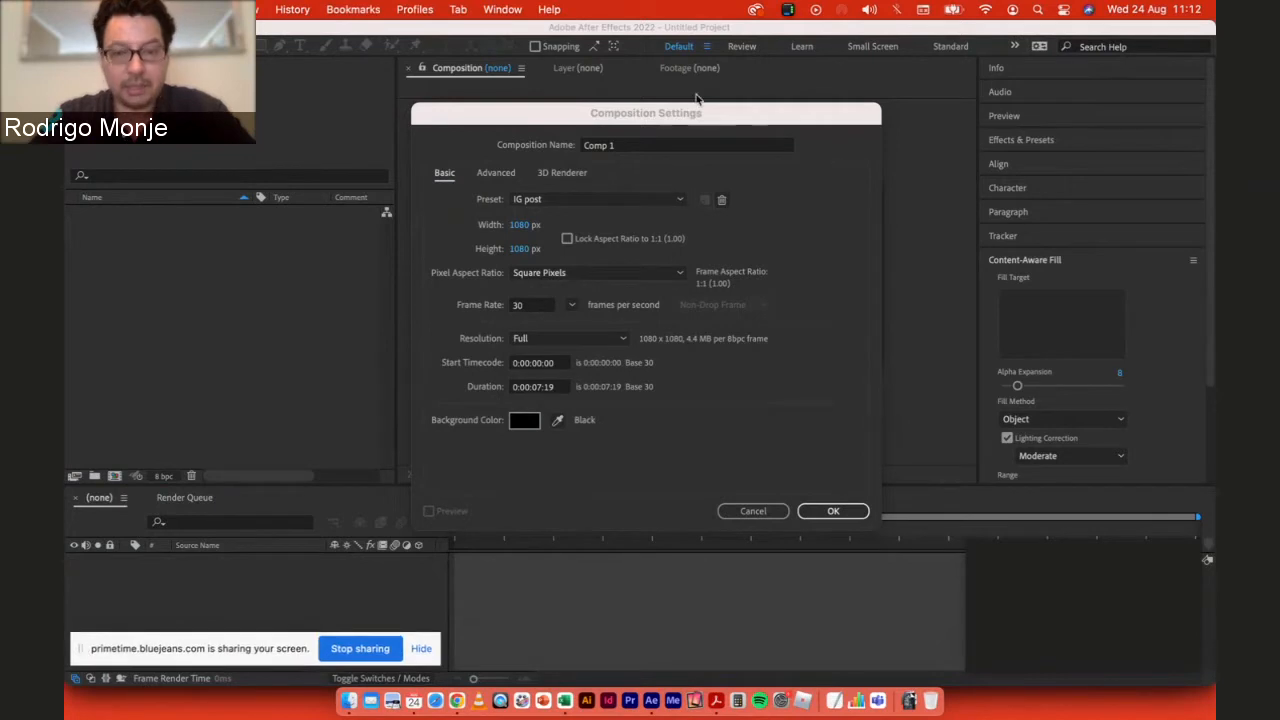
Step: Compare the settings of the INSTAGRAM and top face composition presets, and reselect the IG post preset
click(642, 198)
click(632, 204)
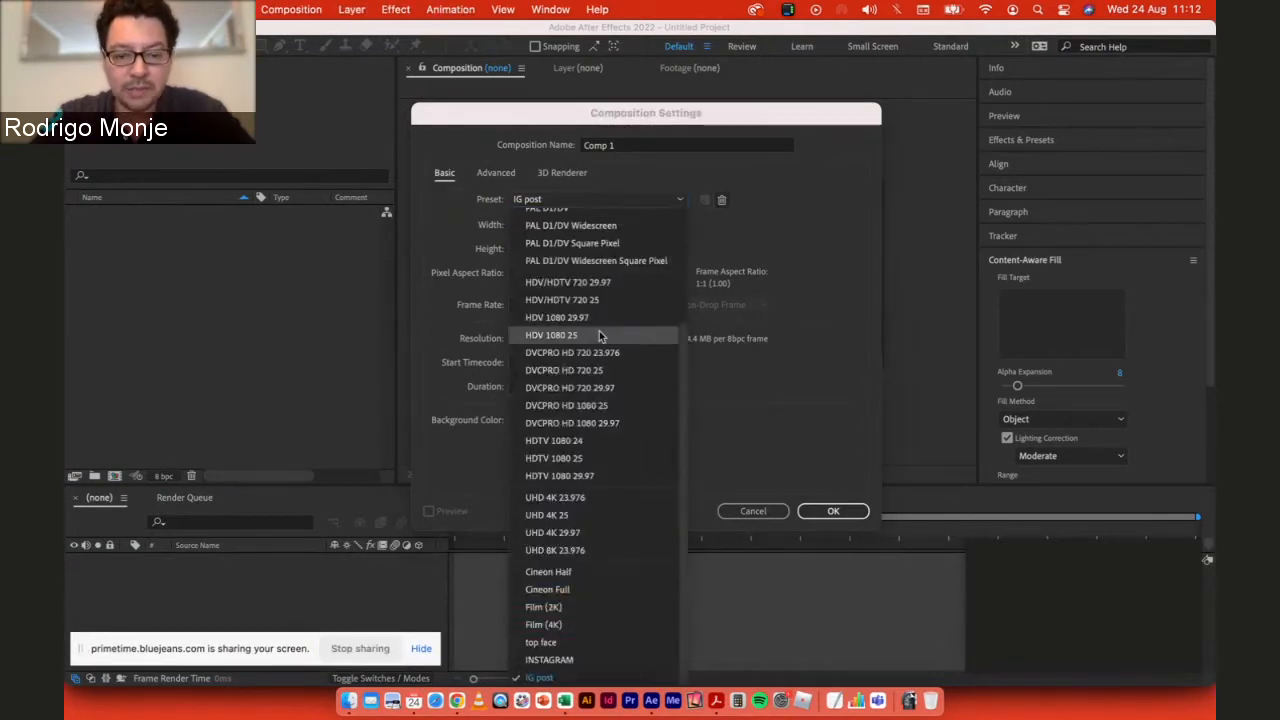
click(551, 661)
click(640, 203)
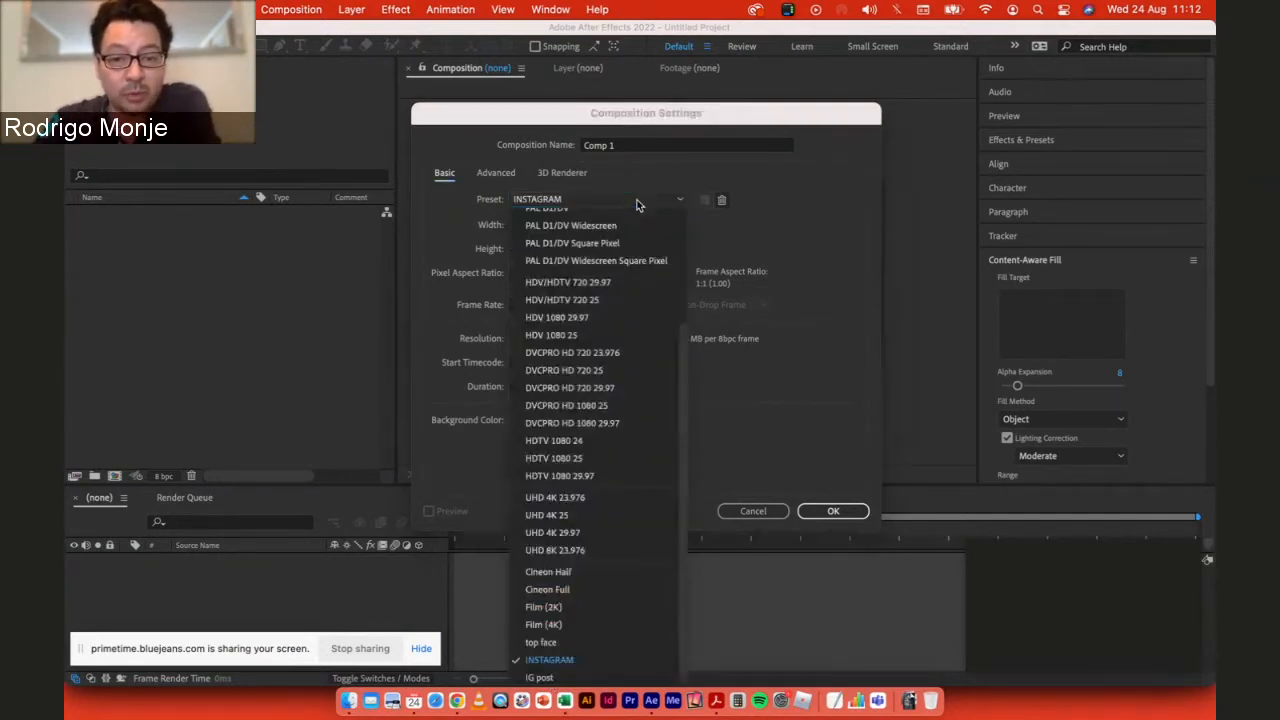
click(548, 643)
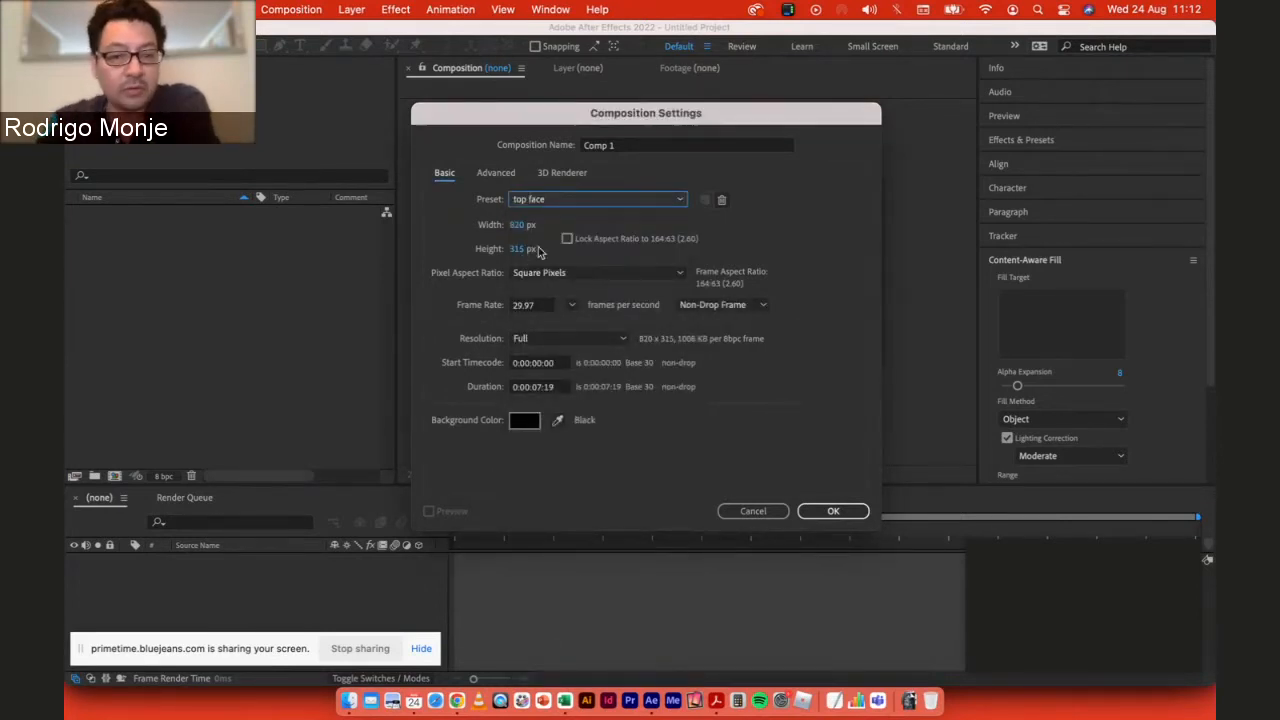
click(575, 199)
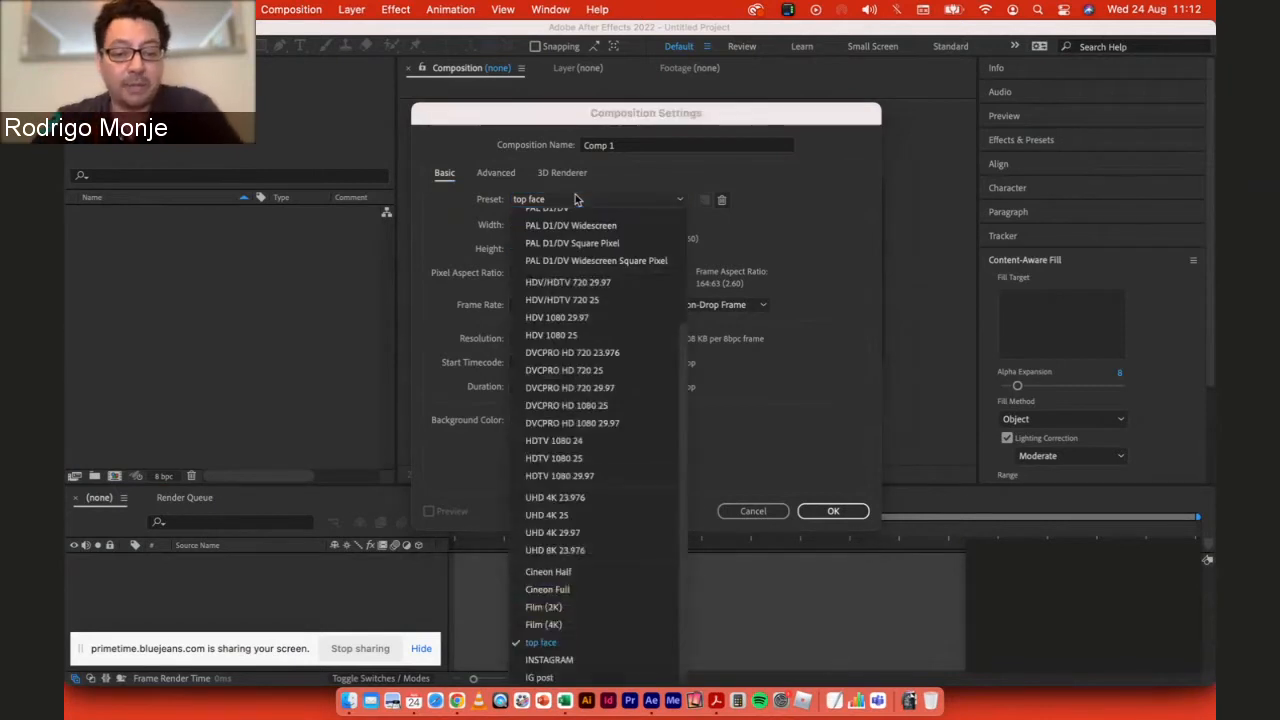
click(541, 678)
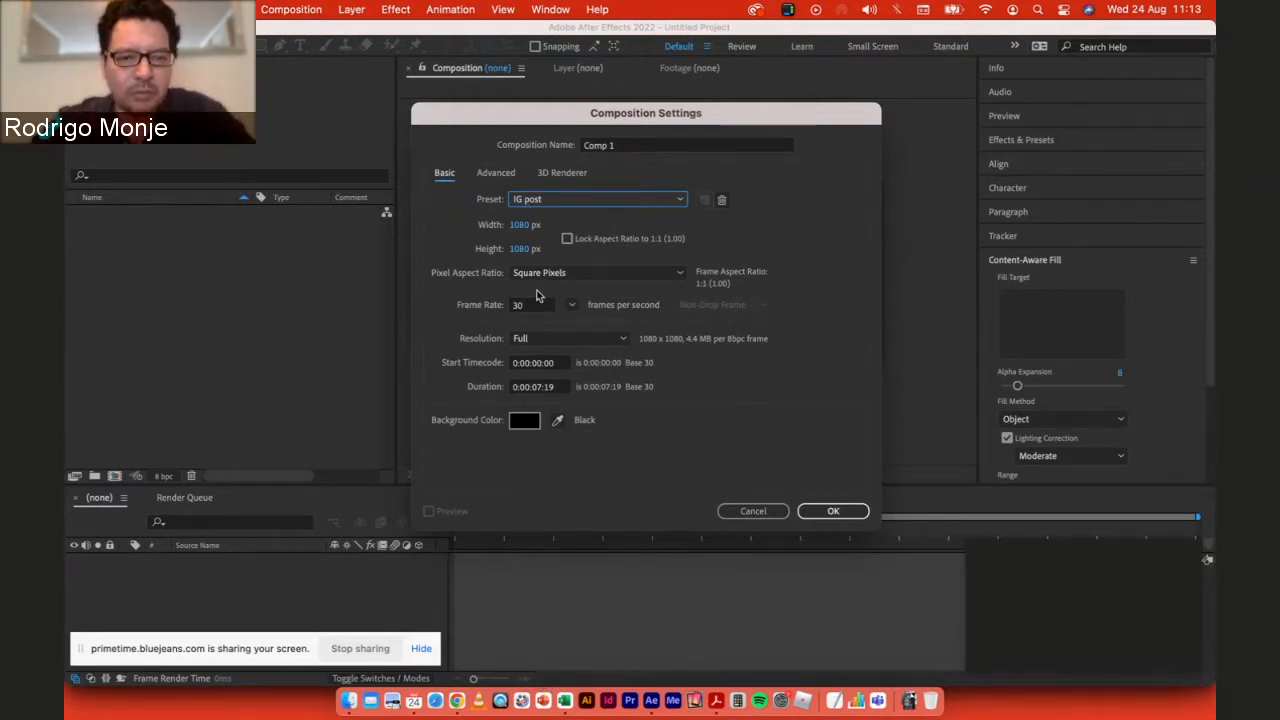
Step: Set the composition's duration to 0:00:05:00 and create the composition
click(539, 387)
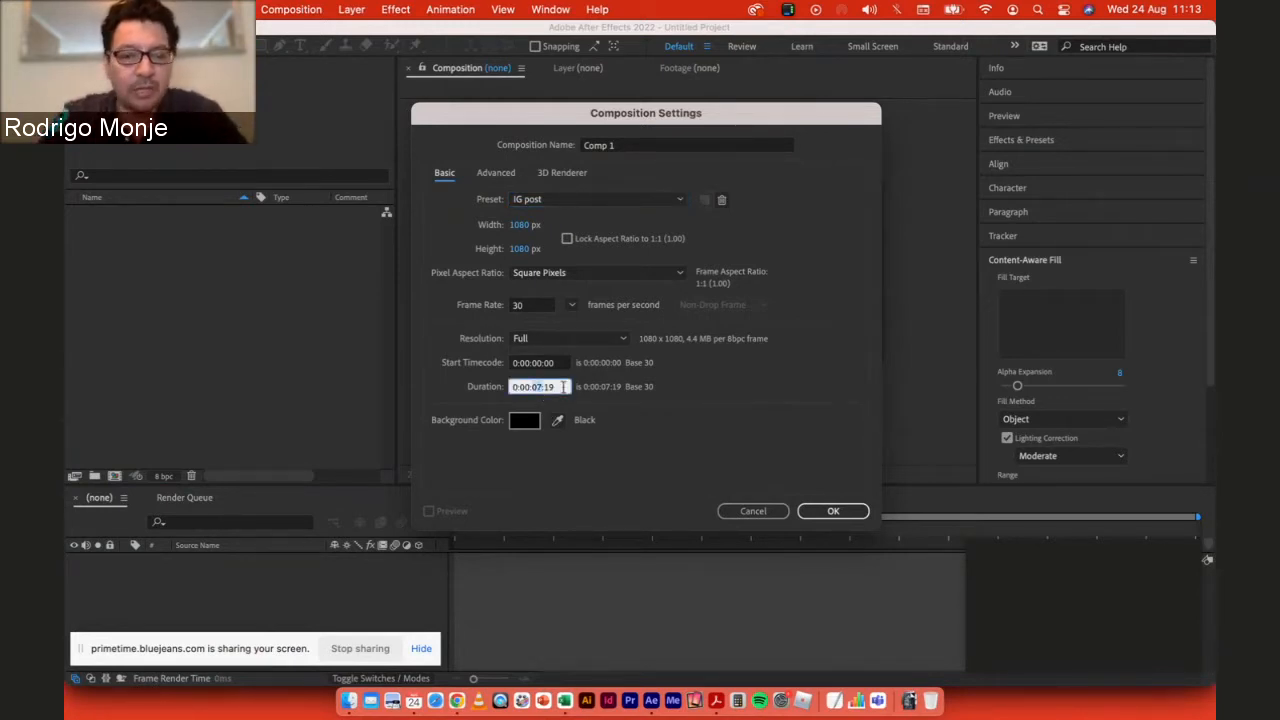
text(05)
key(Right)
key(shift+Right)
key(shift+Right)
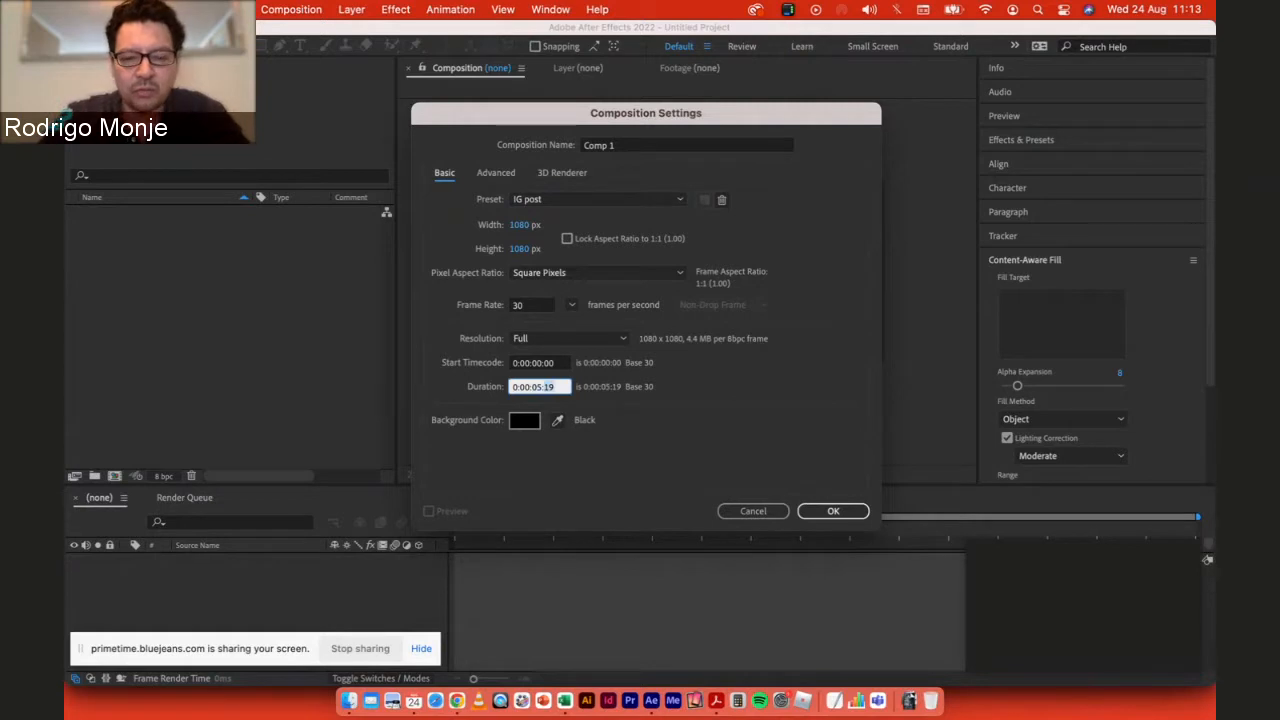
text(00)
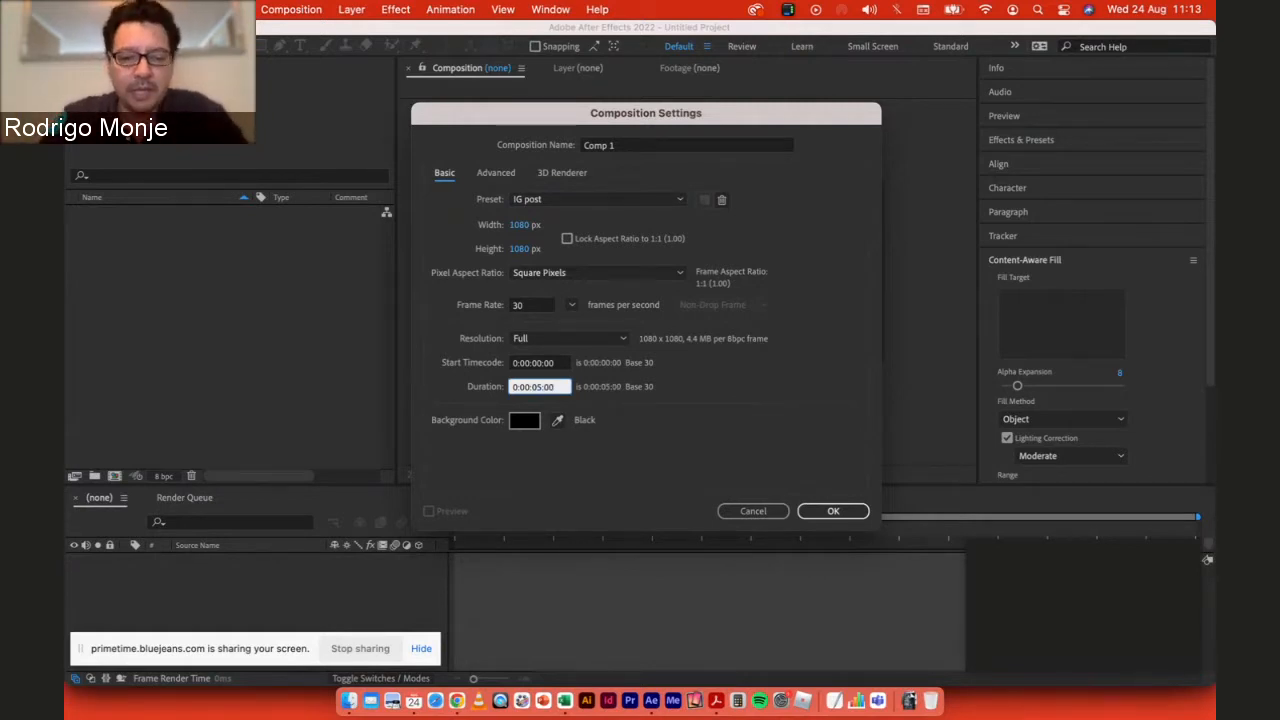
click(542, 387)
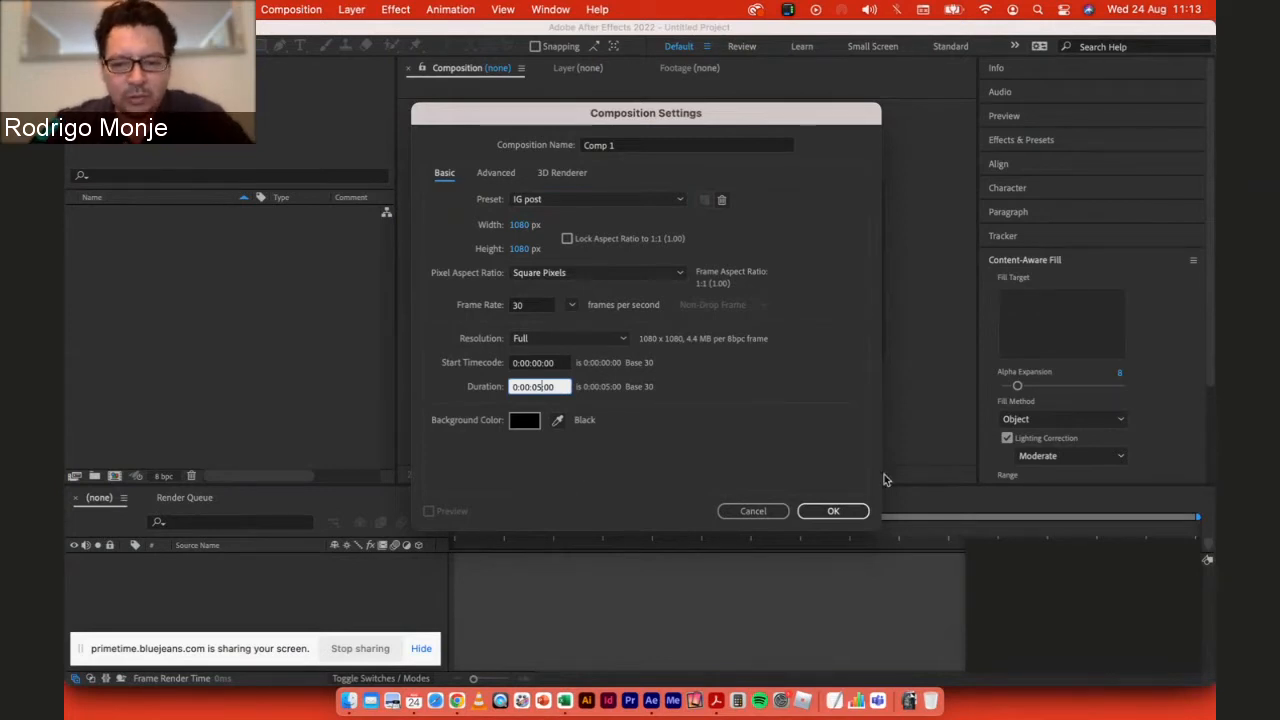
click(829, 511)
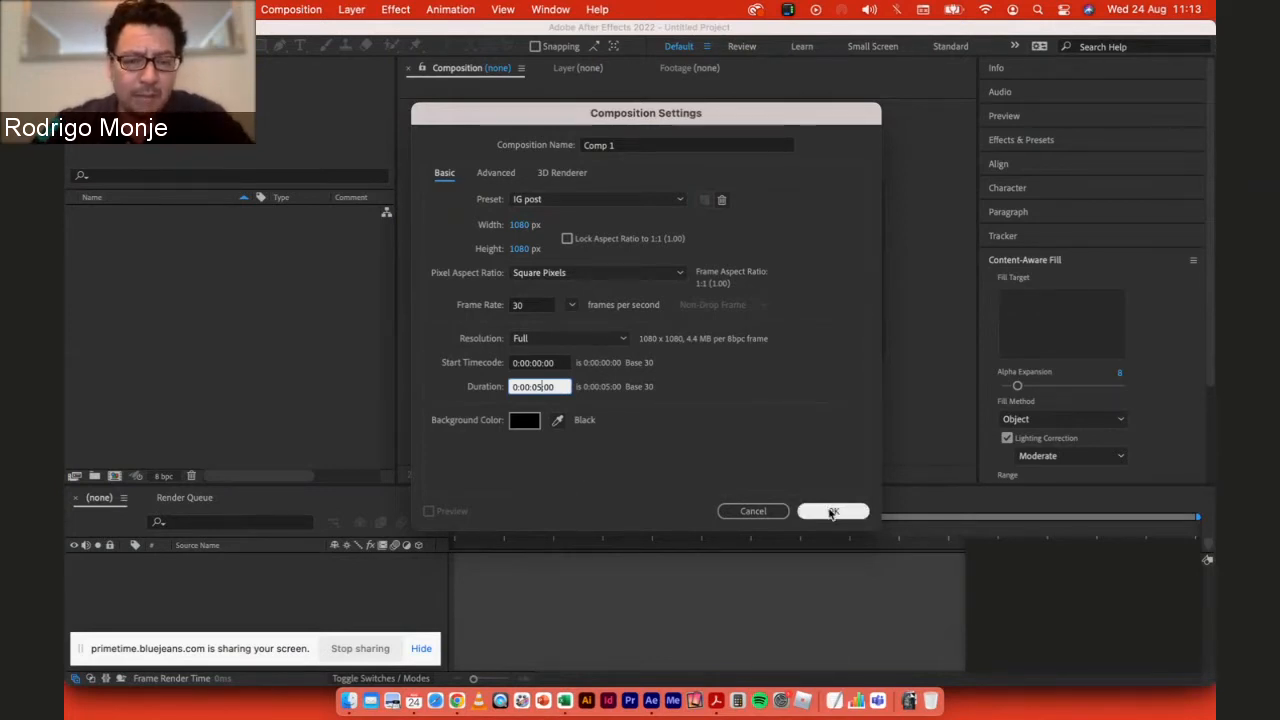
click(831, 512)
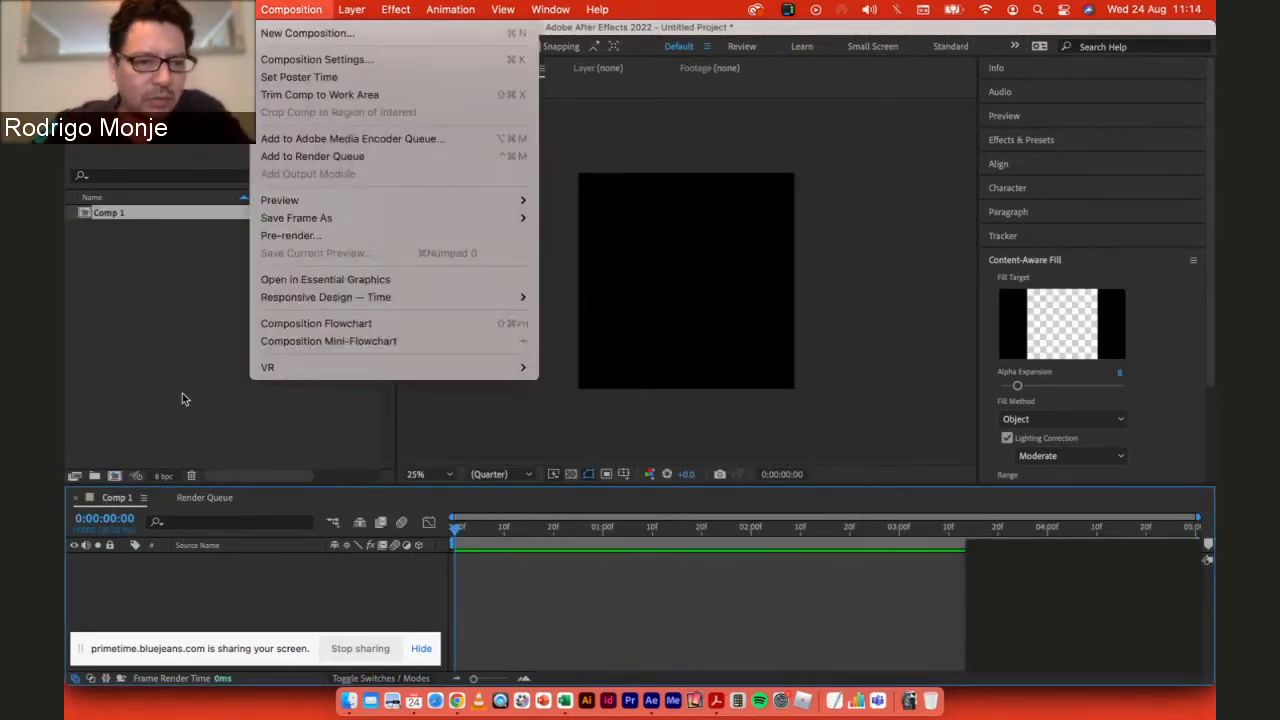
Step: Open the settings for another new composition and cancel without creating it
click(114, 478)
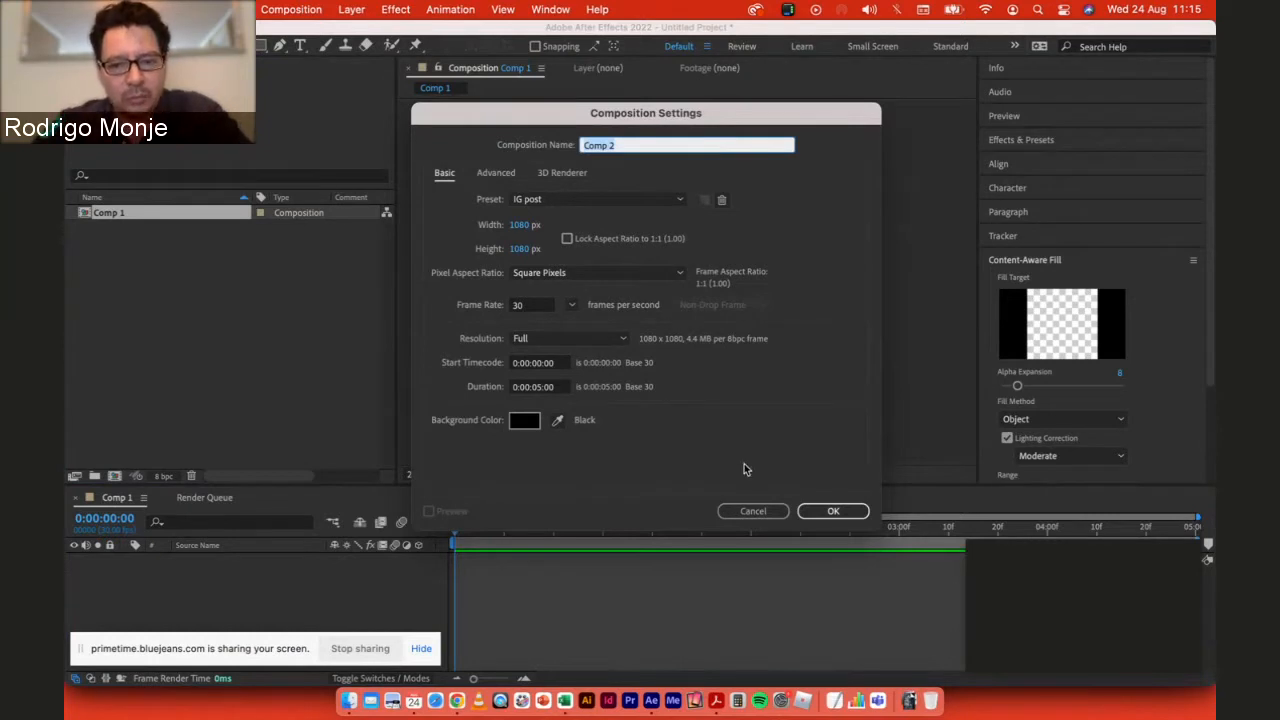
click(755, 511)
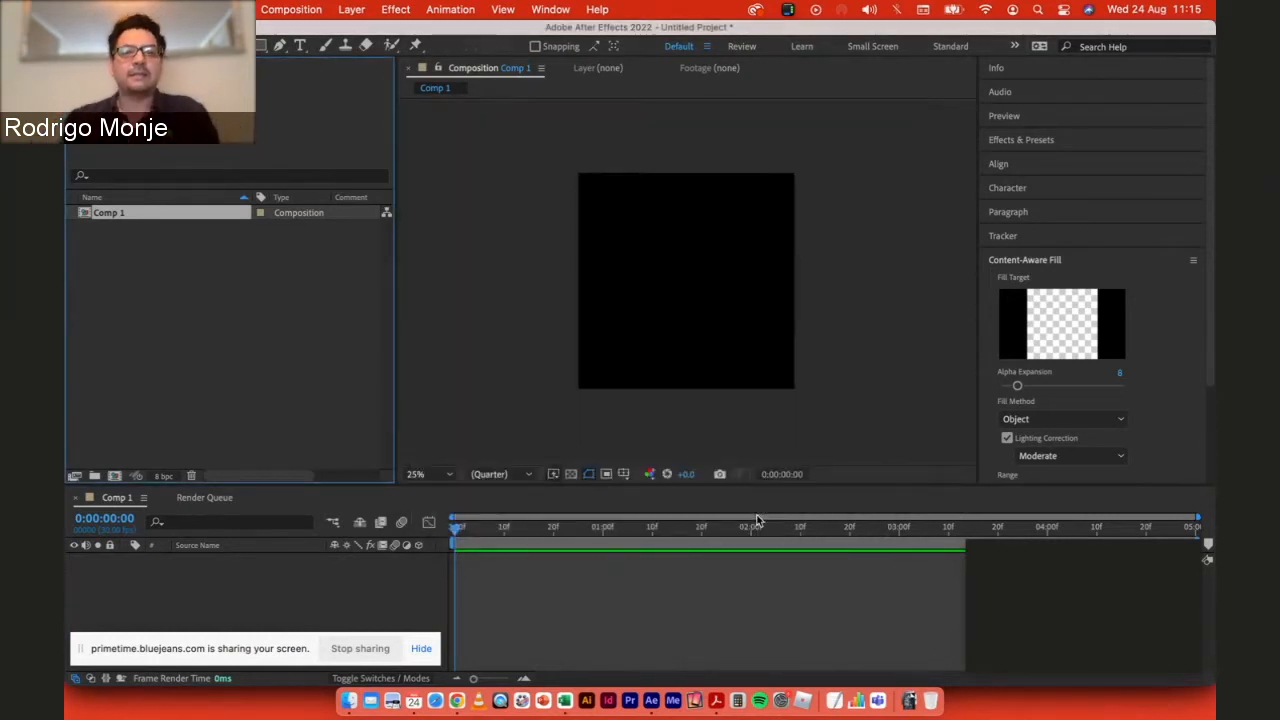
scroll(819, 279, up, 2)
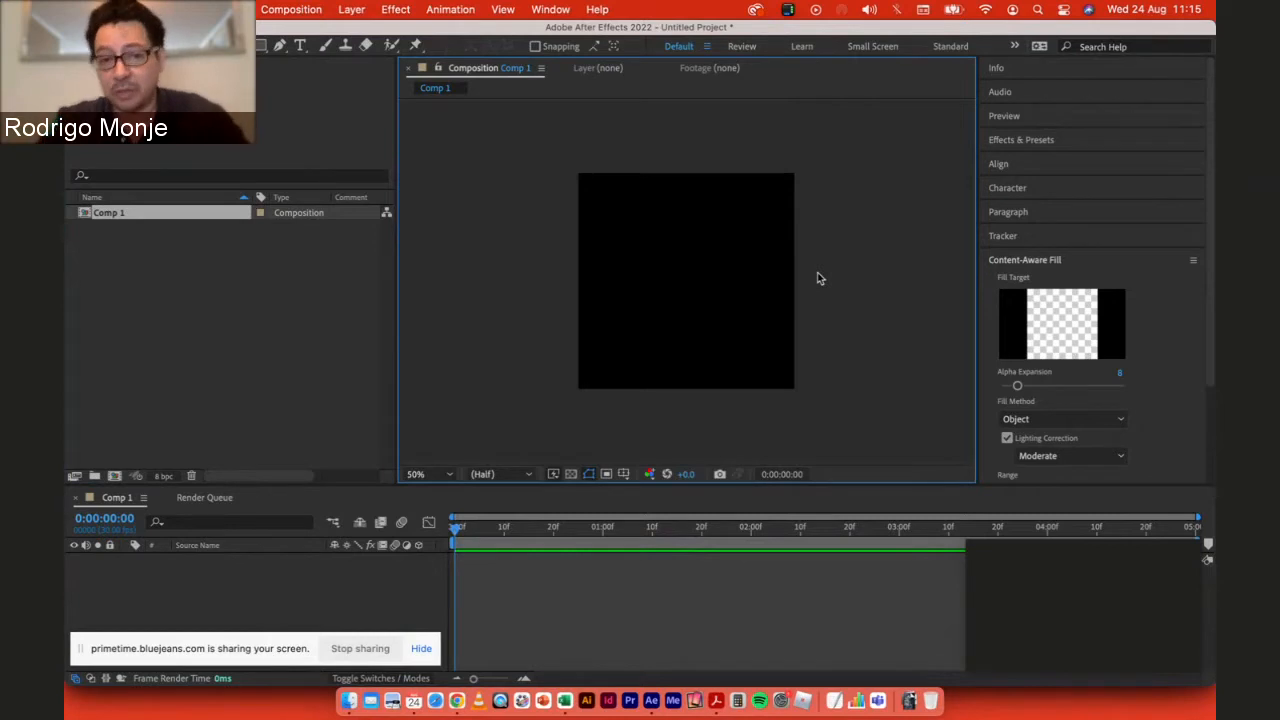
Step: Change the frame size of the existing composition Comp 1 to 1200 px wide by 1200 px high
click(290, 9)
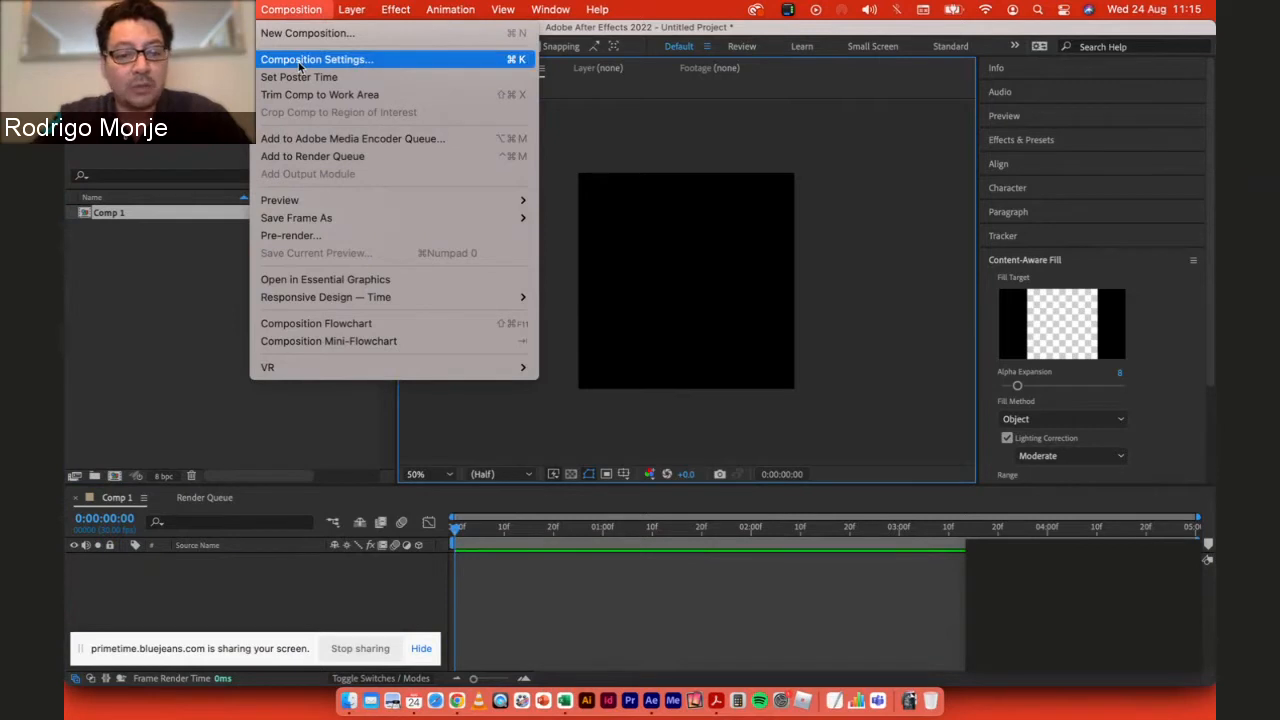
click(299, 60)
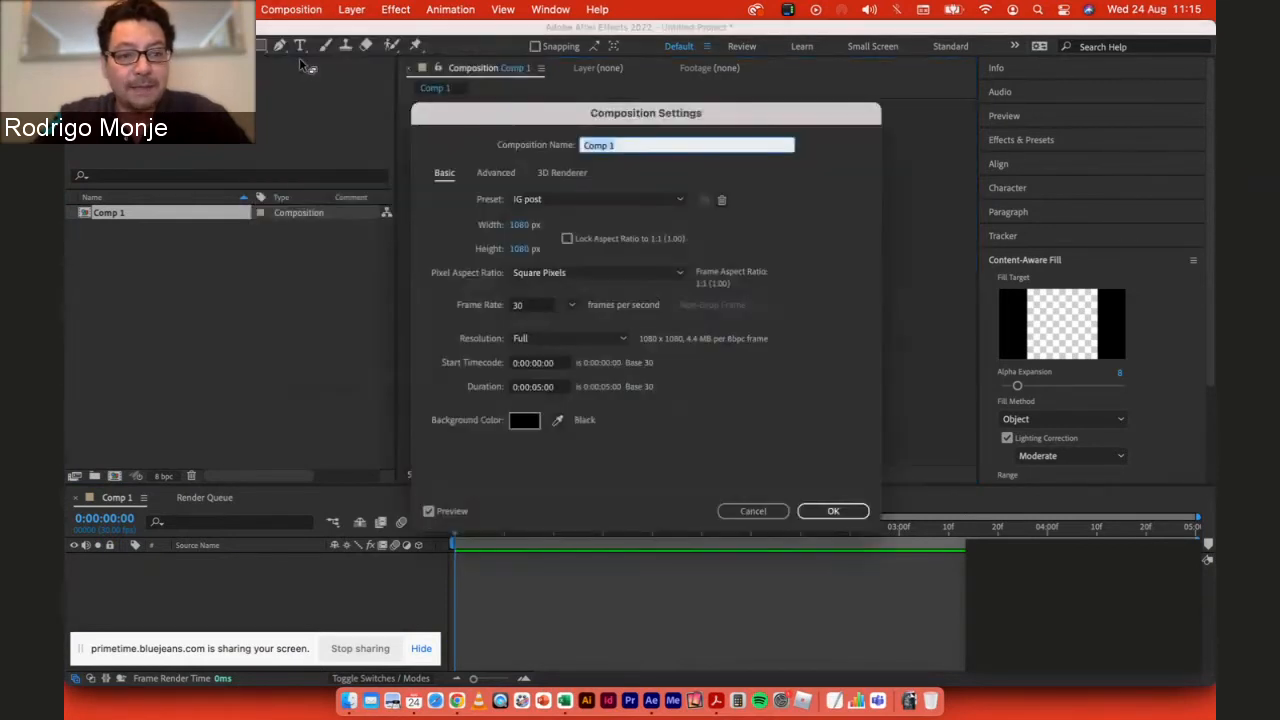
drag(594, 121, 621, 117)
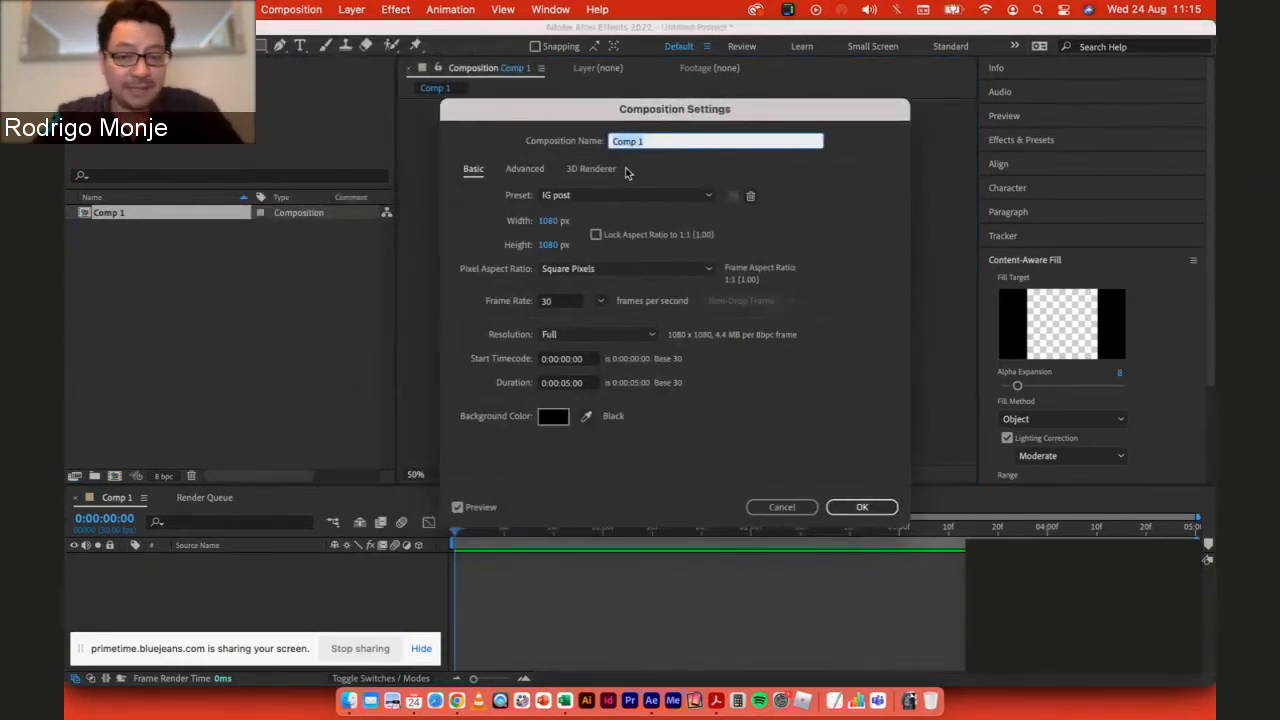
click(550, 221)
text(1200)
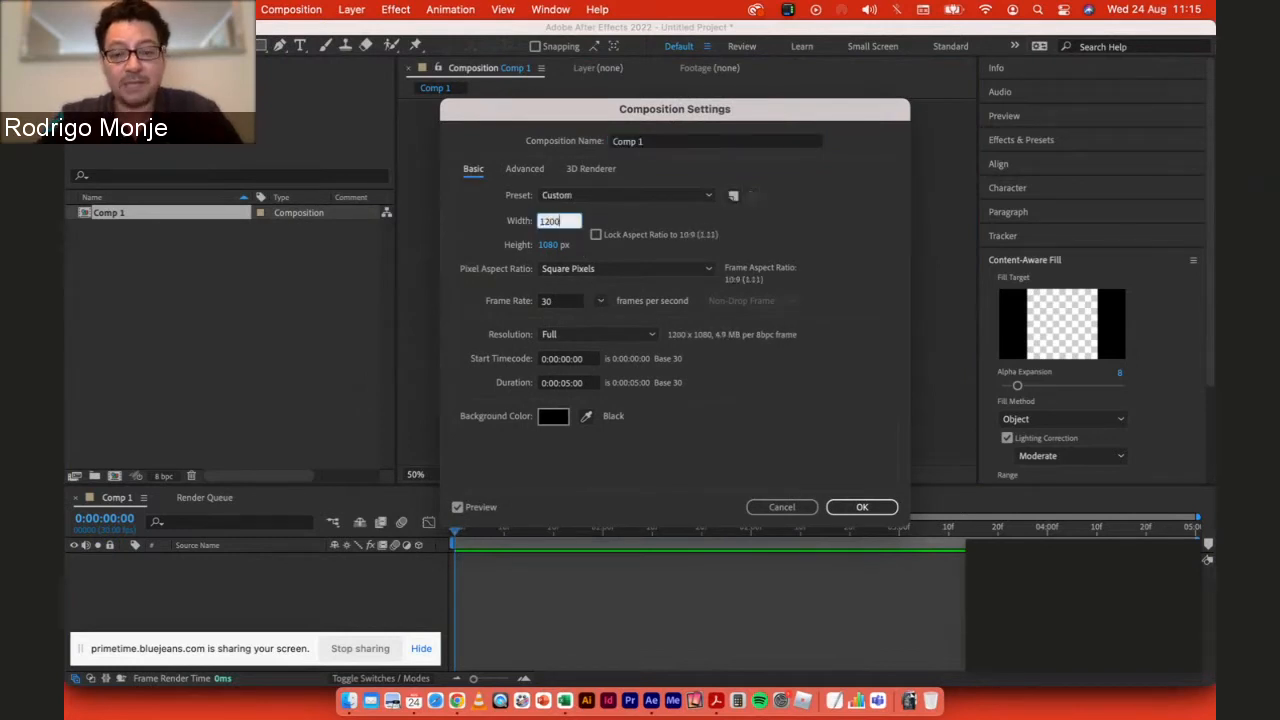
key(Tab)
text(1200)
click(806, 273)
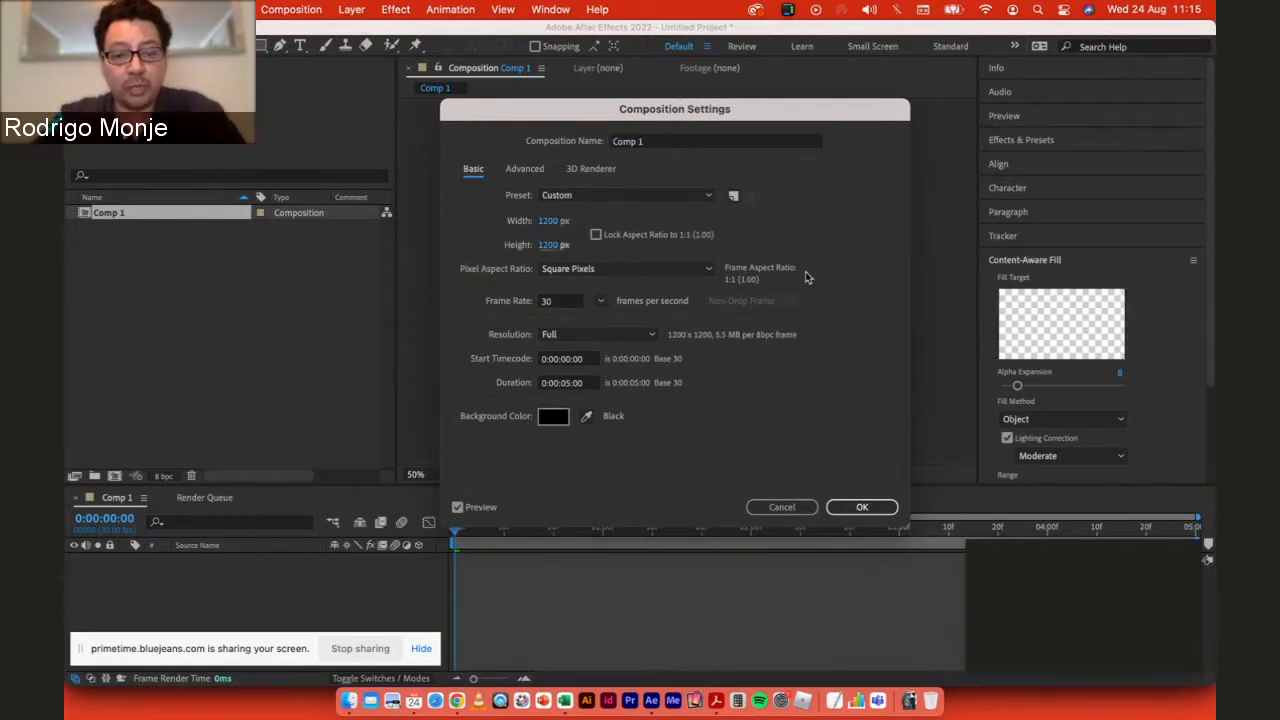
click(862, 507)
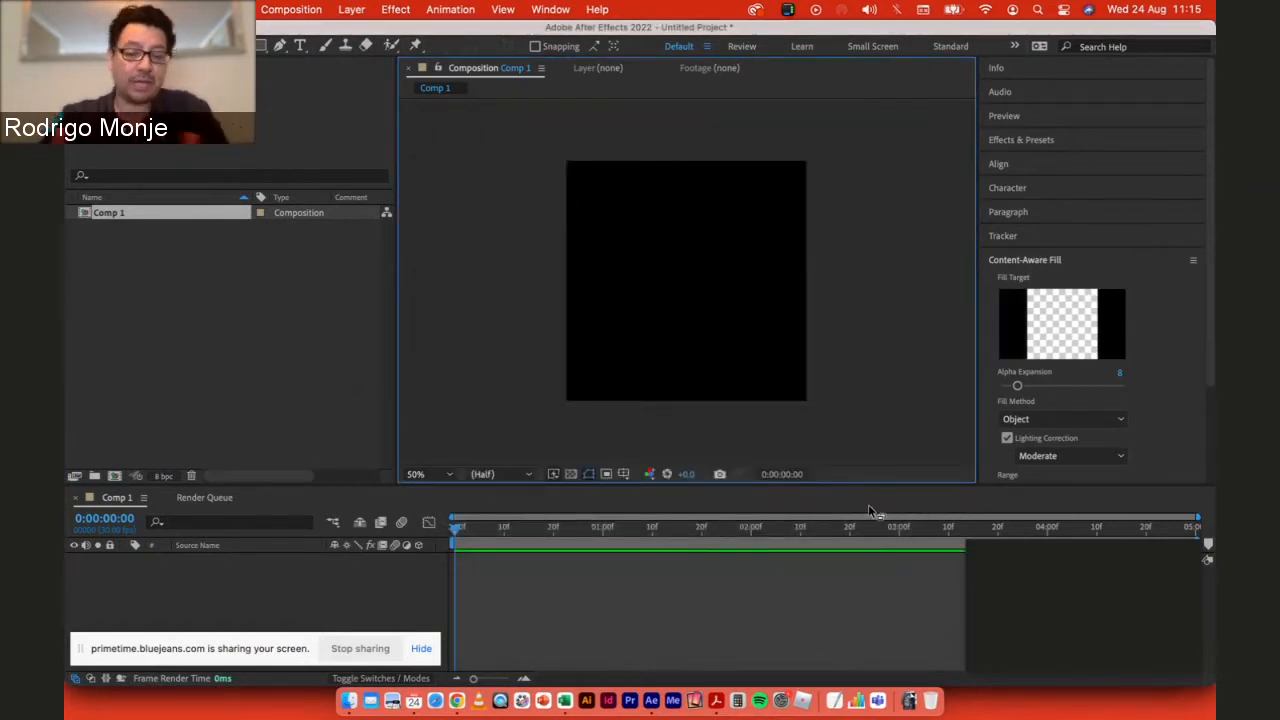
Step: Expand the playback preview options and look through the list of panels that can be shown in the workspace
click(1004, 116)
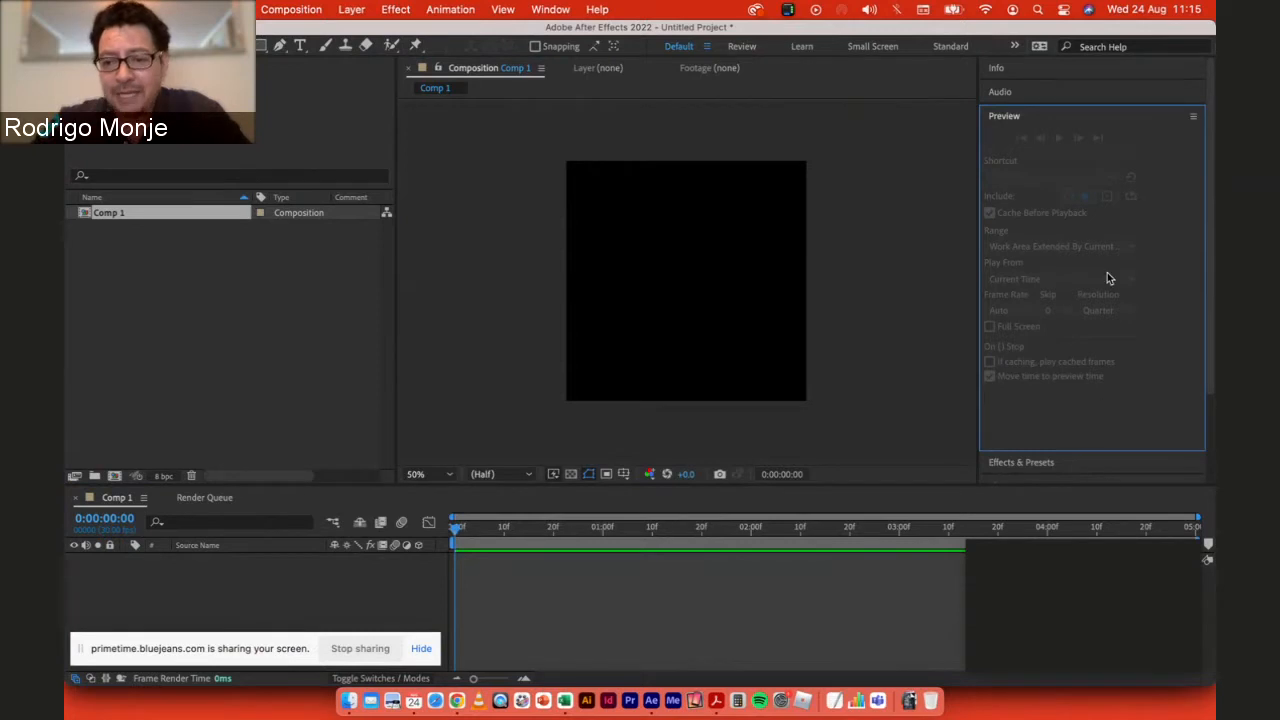
scroll(1108, 278, down, 3)
scroll(1108, 278, up, 3)
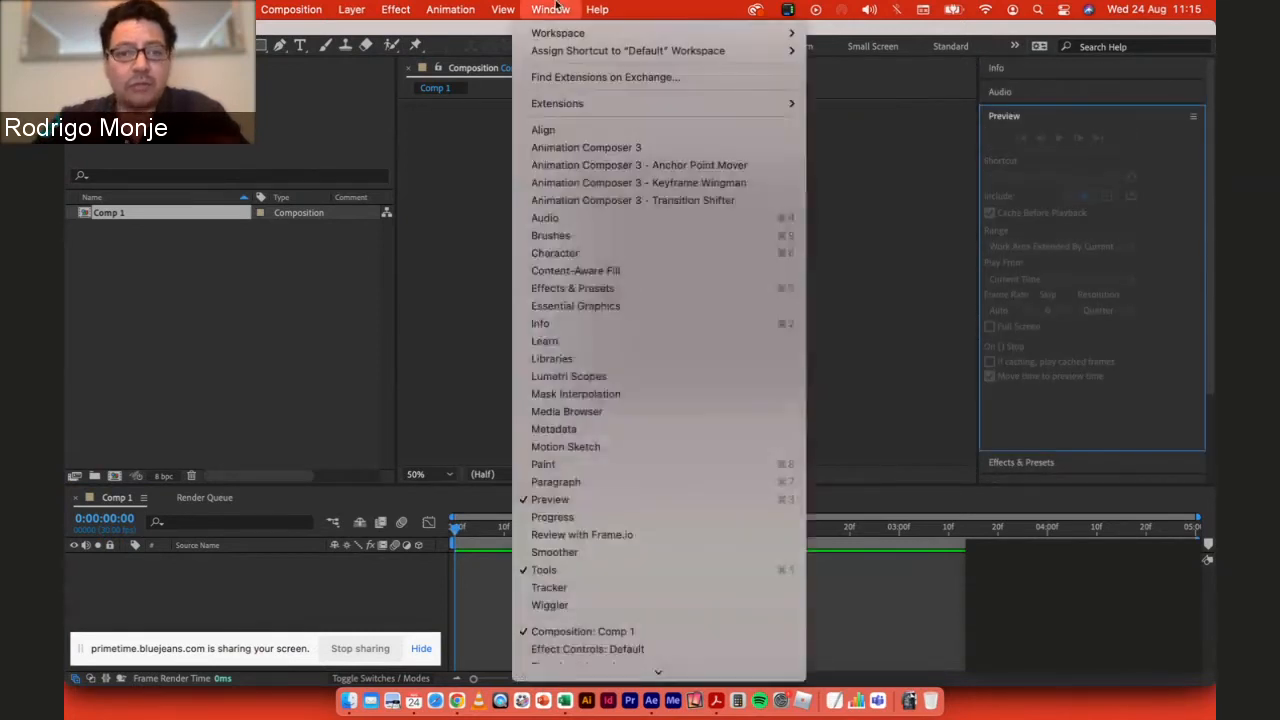
click(551, 9)
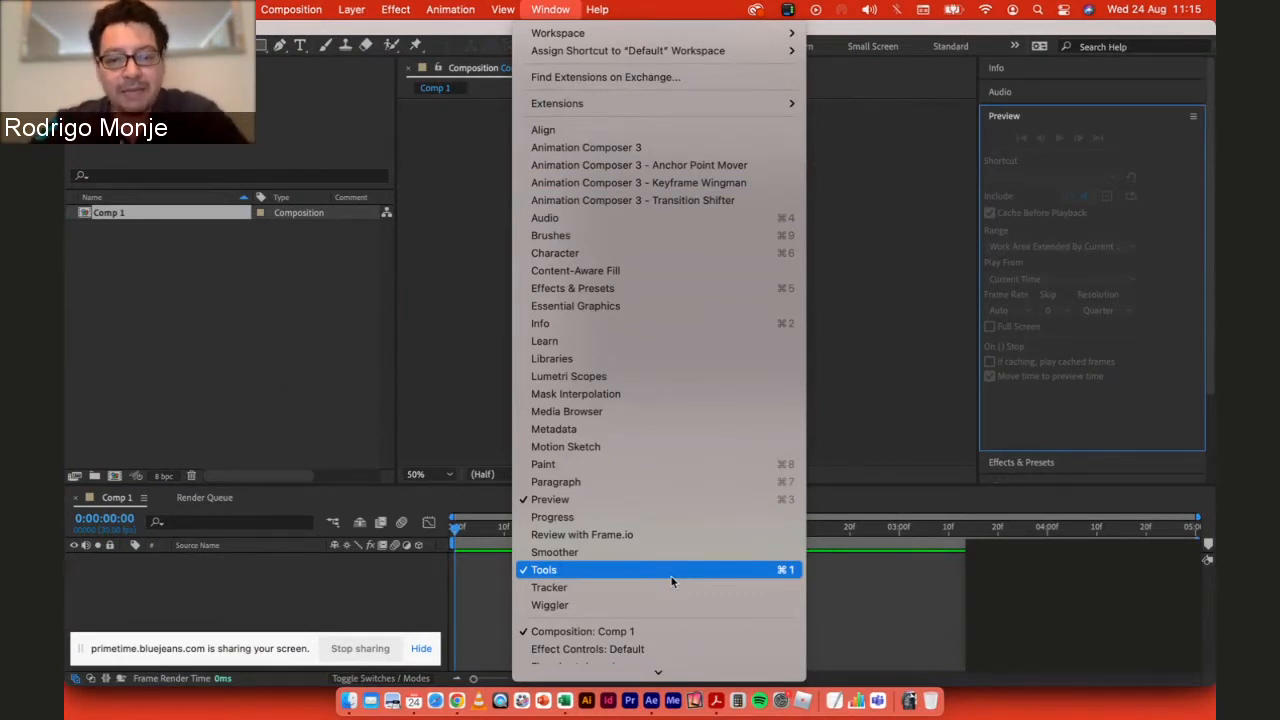
click(923, 329)
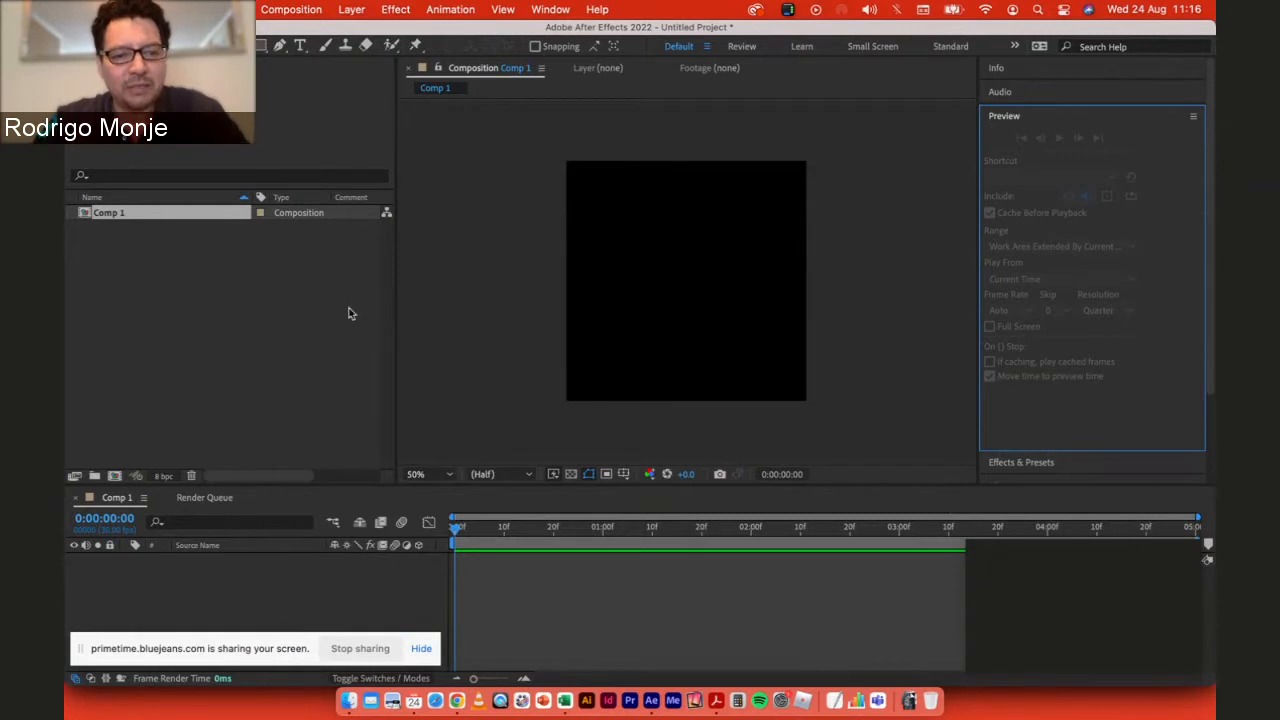
Step: Save the project on the Desktop as "plantilla SENA.aep"
click(288, 309)
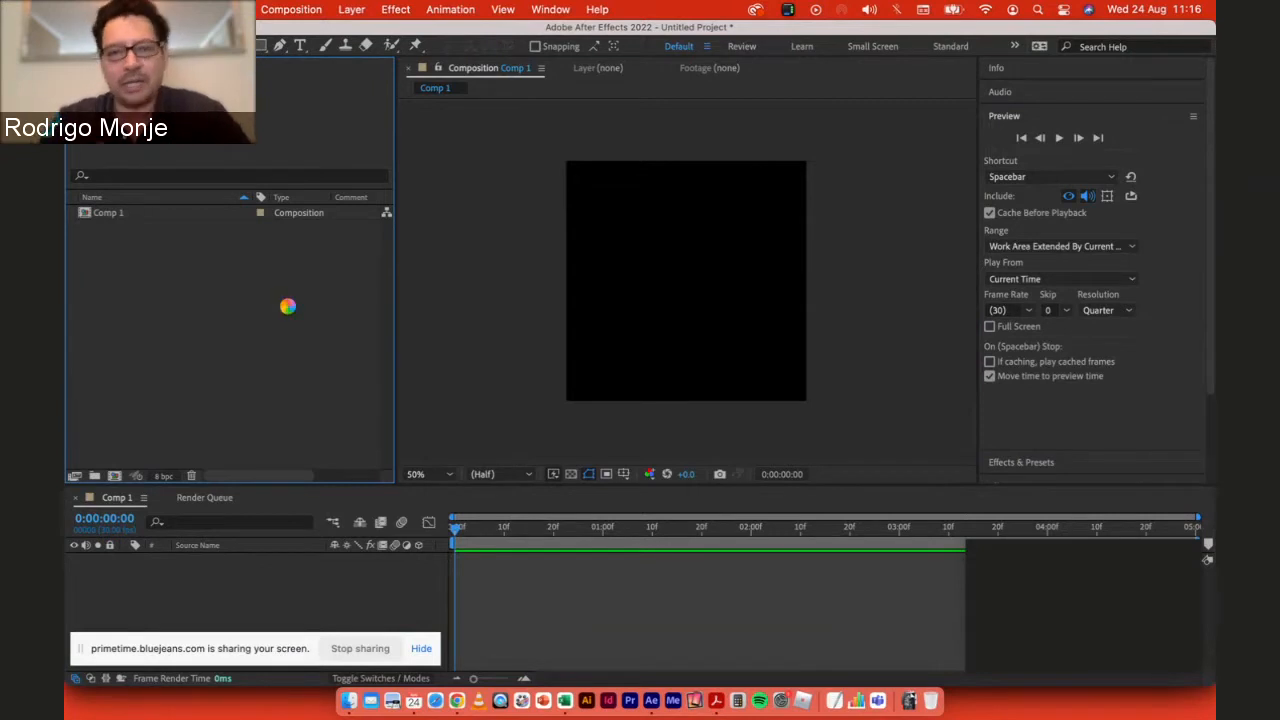
key(super+s)
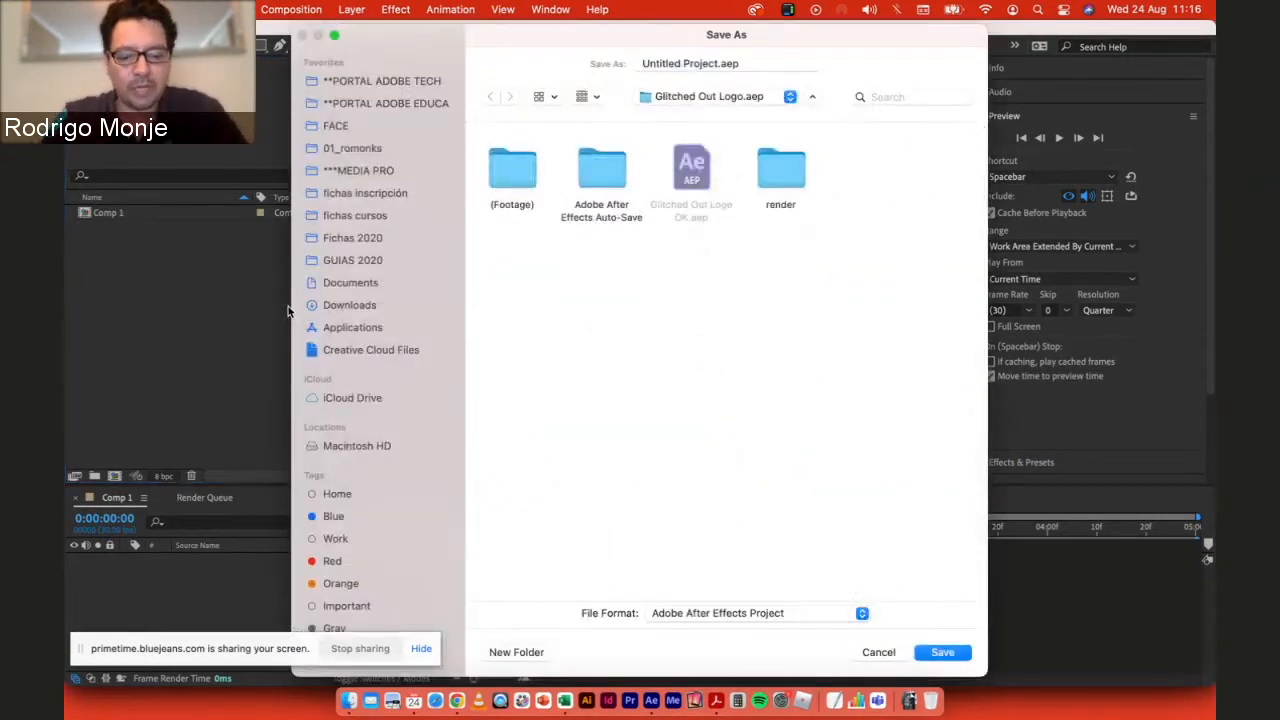
click(709, 63)
drag(709, 63, 552, 67)
key(BackSpace)
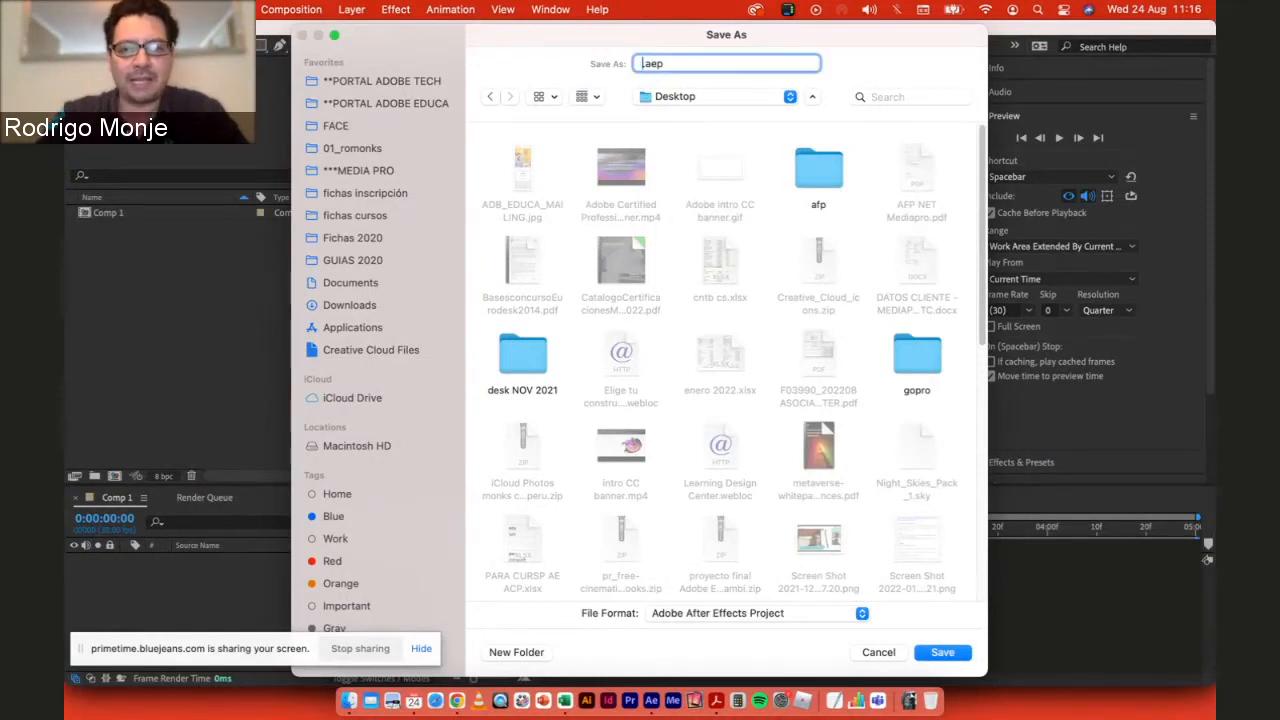
text(plantilla SENA)
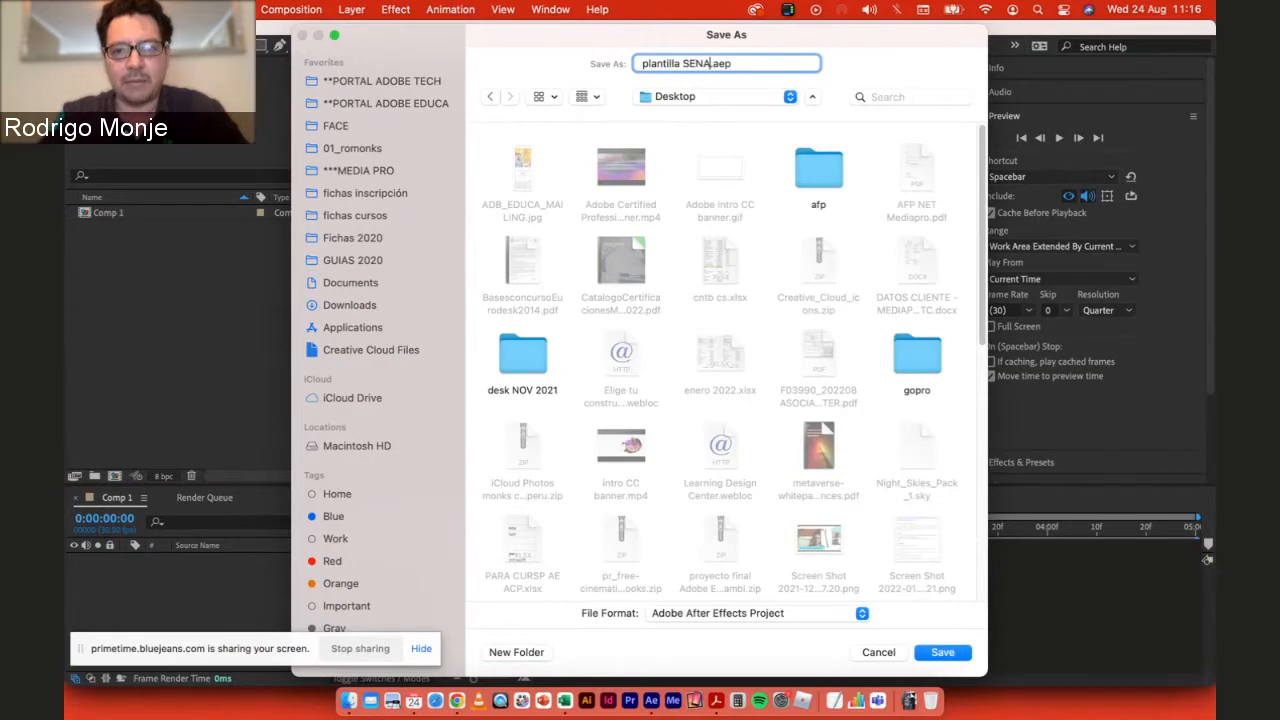
key(Return)
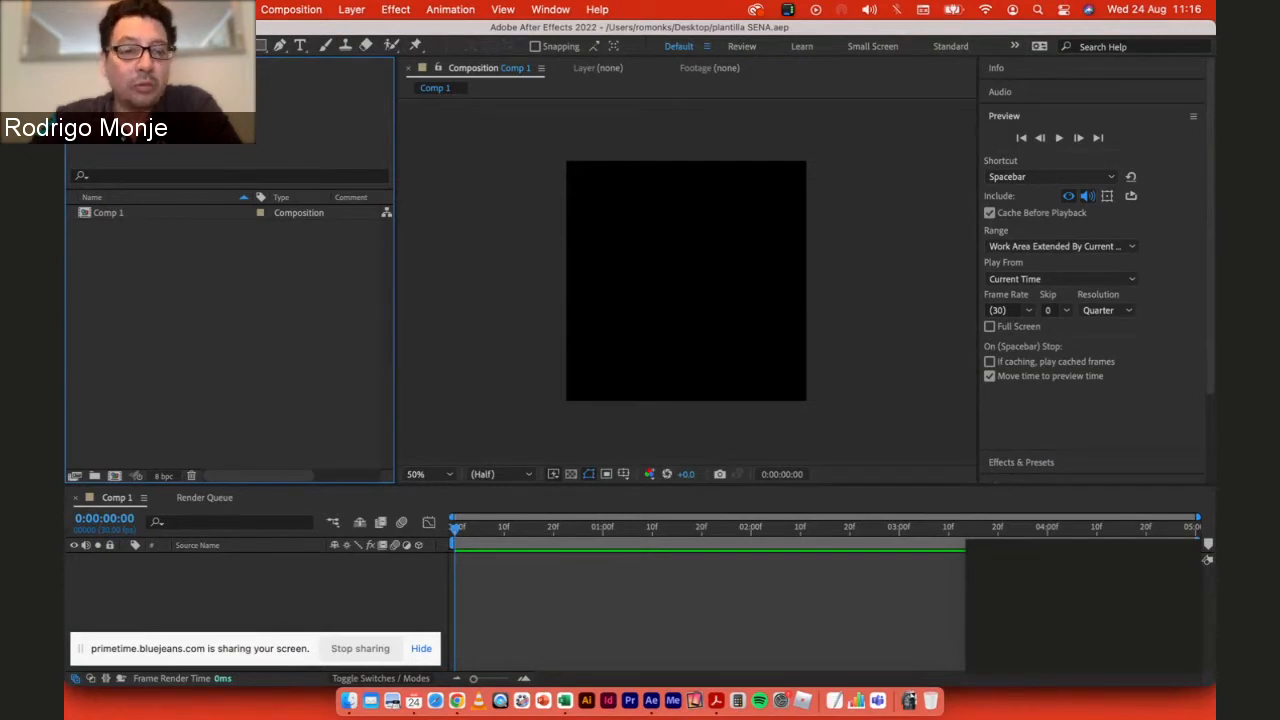
Step: Open the Auto-Save preferences to examine the save interval, maximum project versions and save location
click(142, 9)
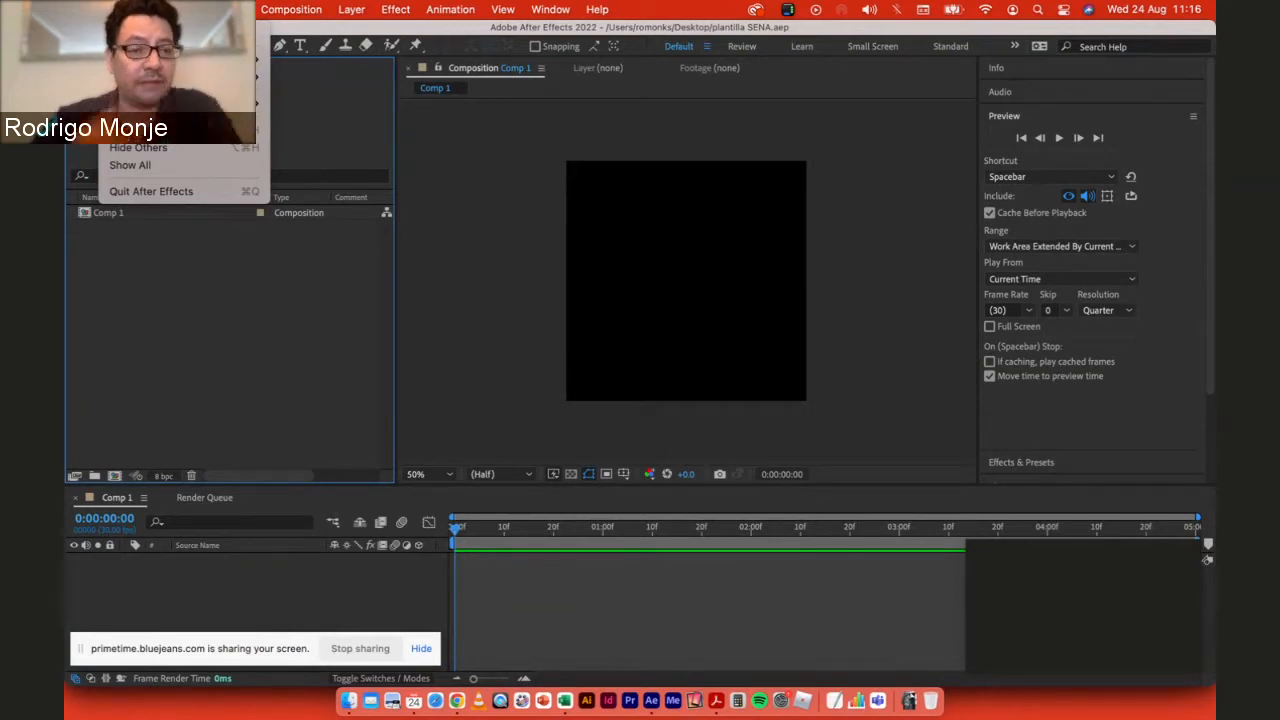
mouse_move(237, 9)
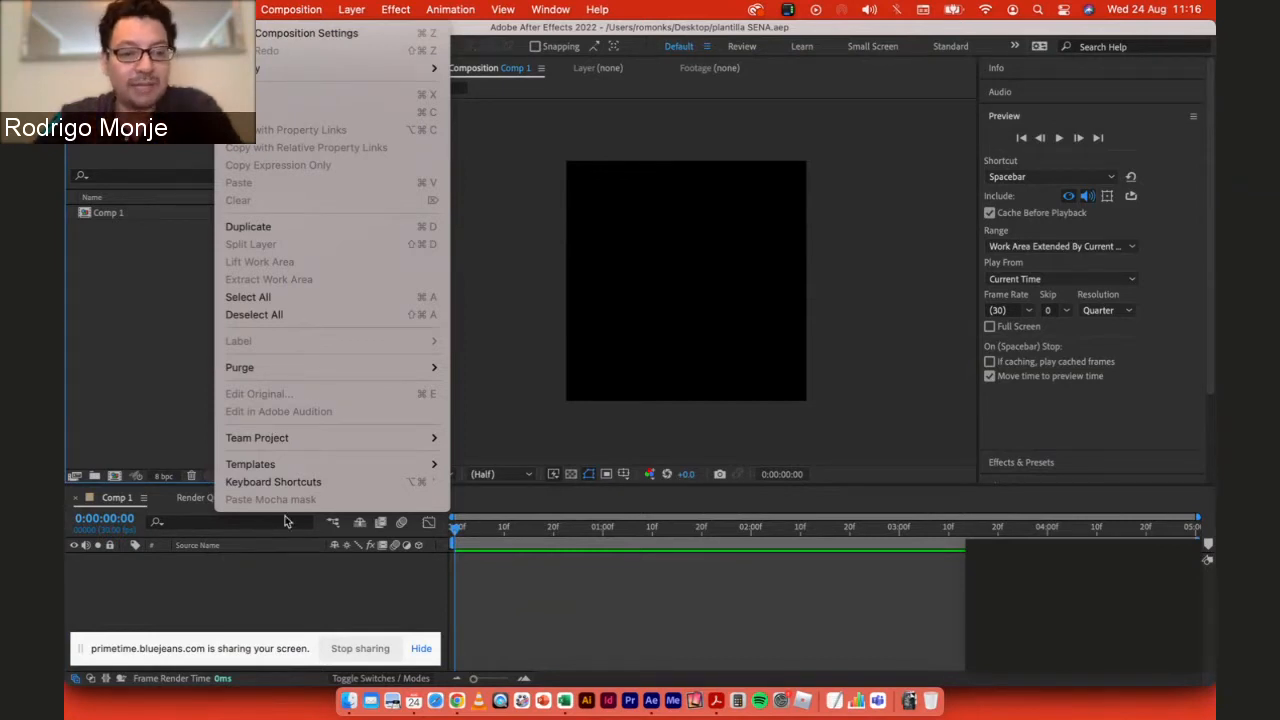
mouse_move(143, 9)
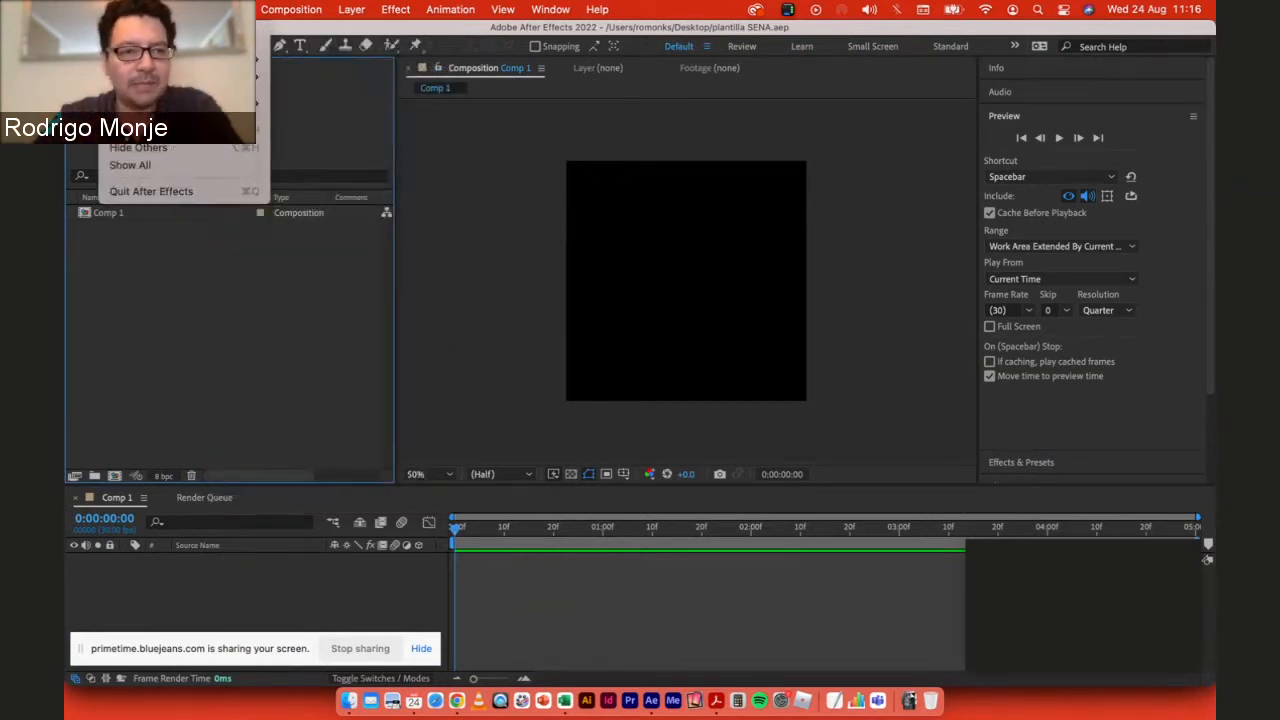
mouse_move(200, 59)
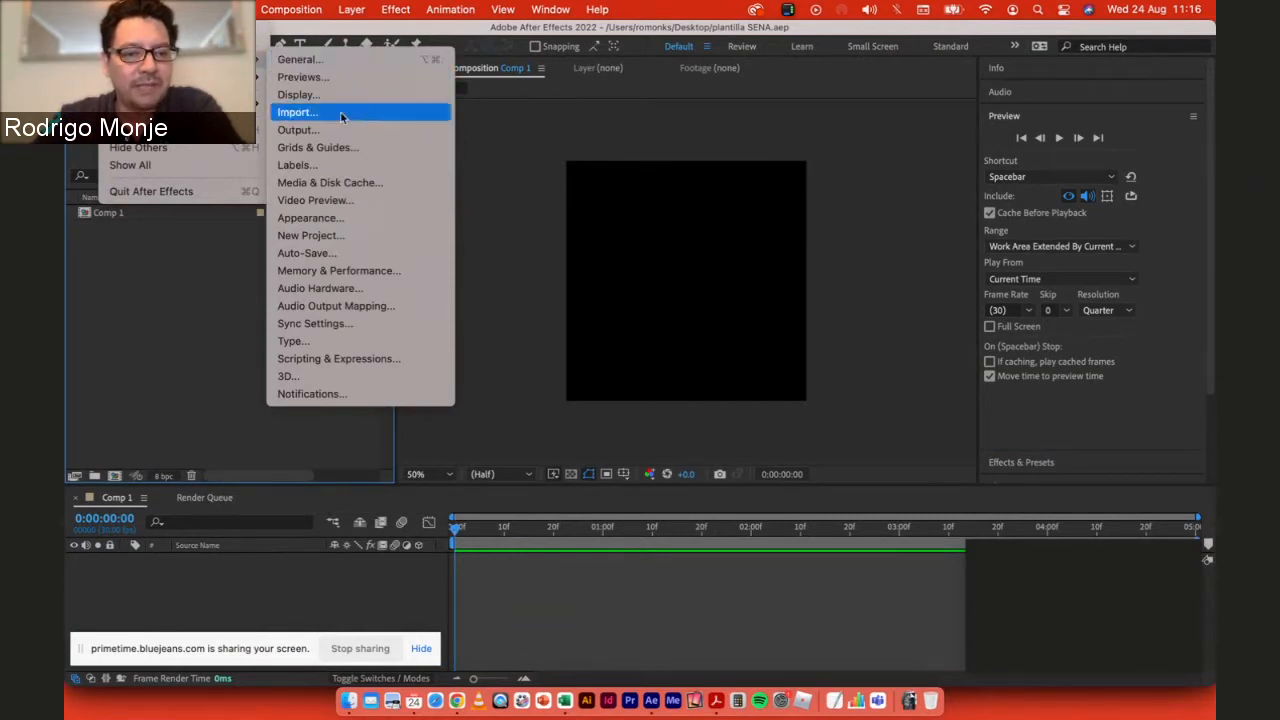
click(309, 256)
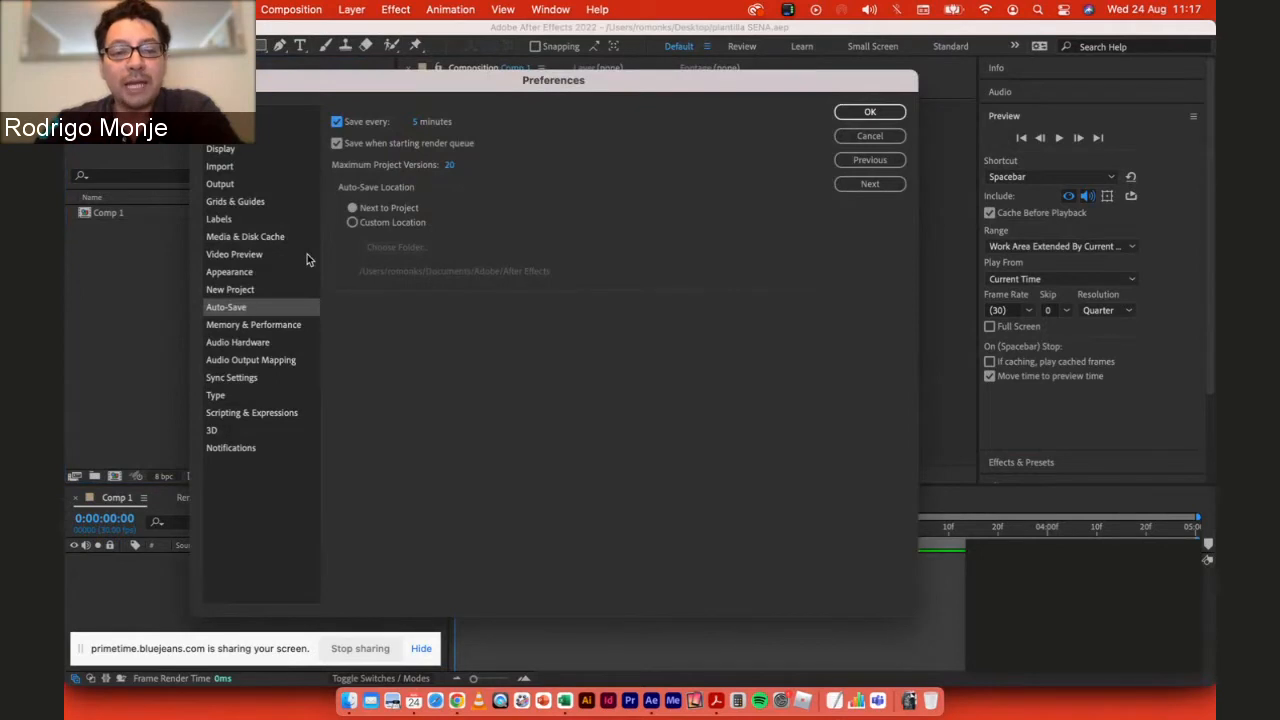
drag(430, 86, 464, 75)
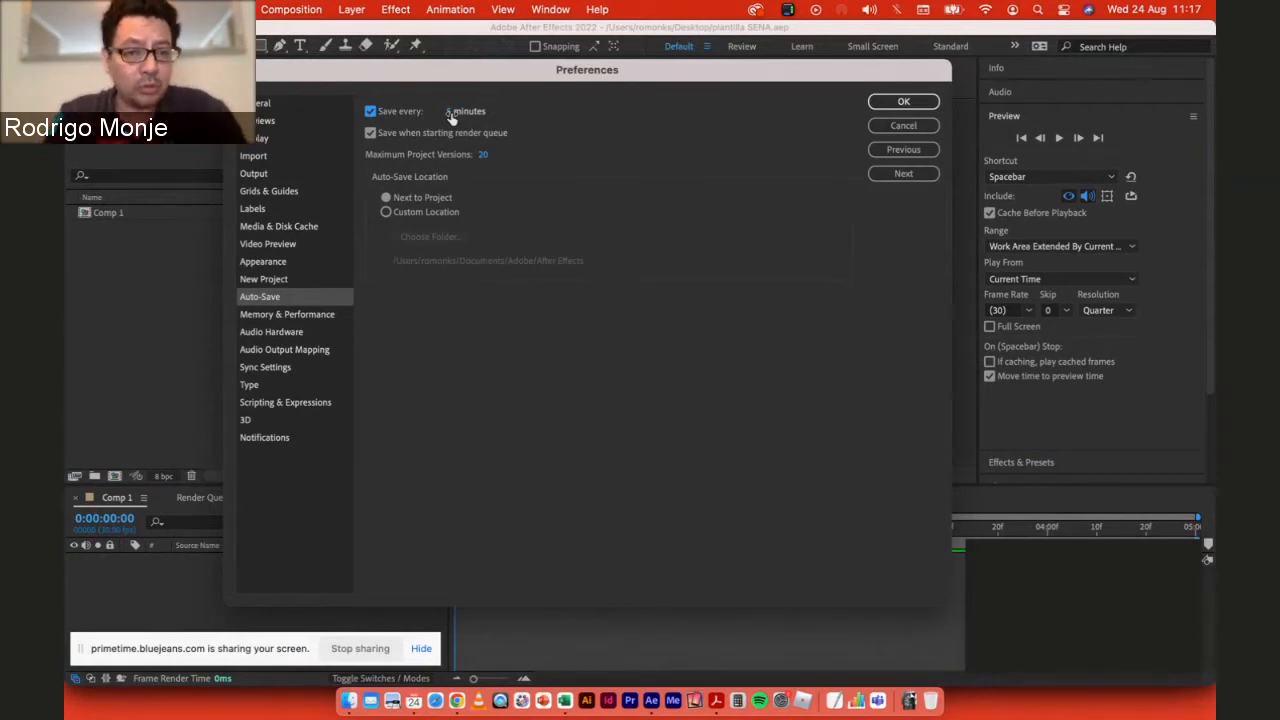
Step: Set auto-save to run every 3 minutes and keep a maximum of 30 project versions
click(451, 112)
text(3)
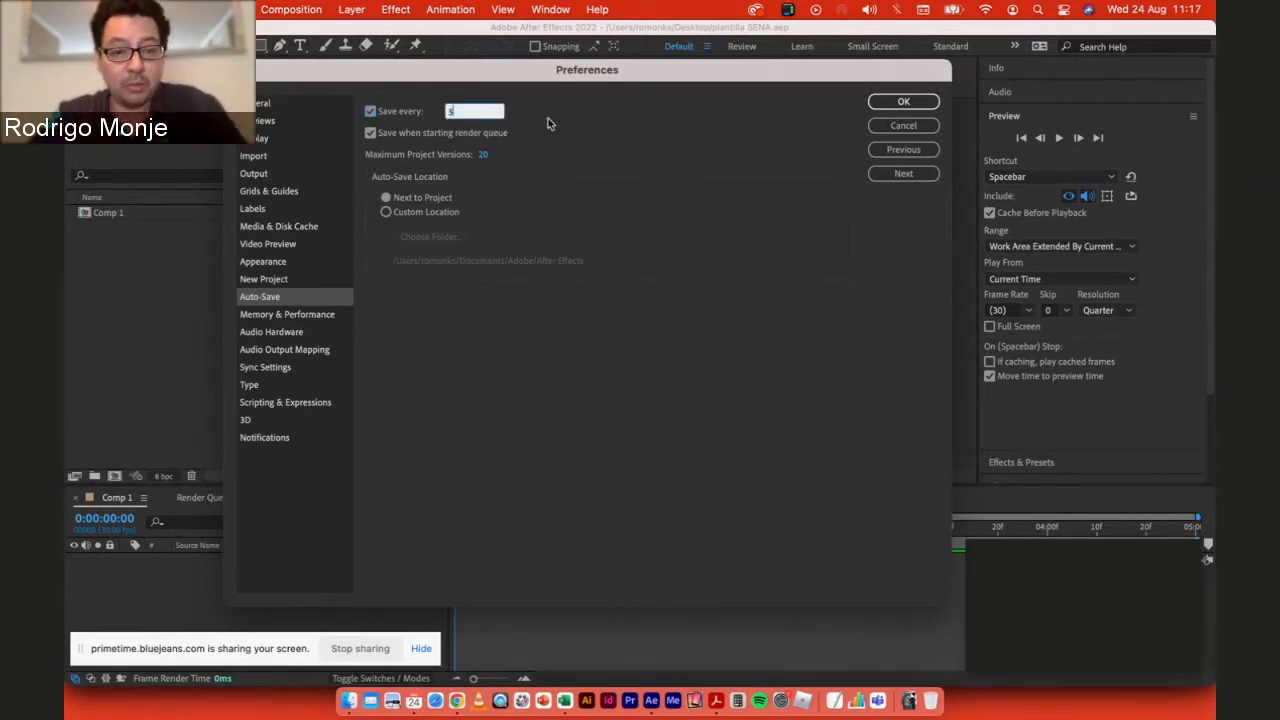
key(Return)
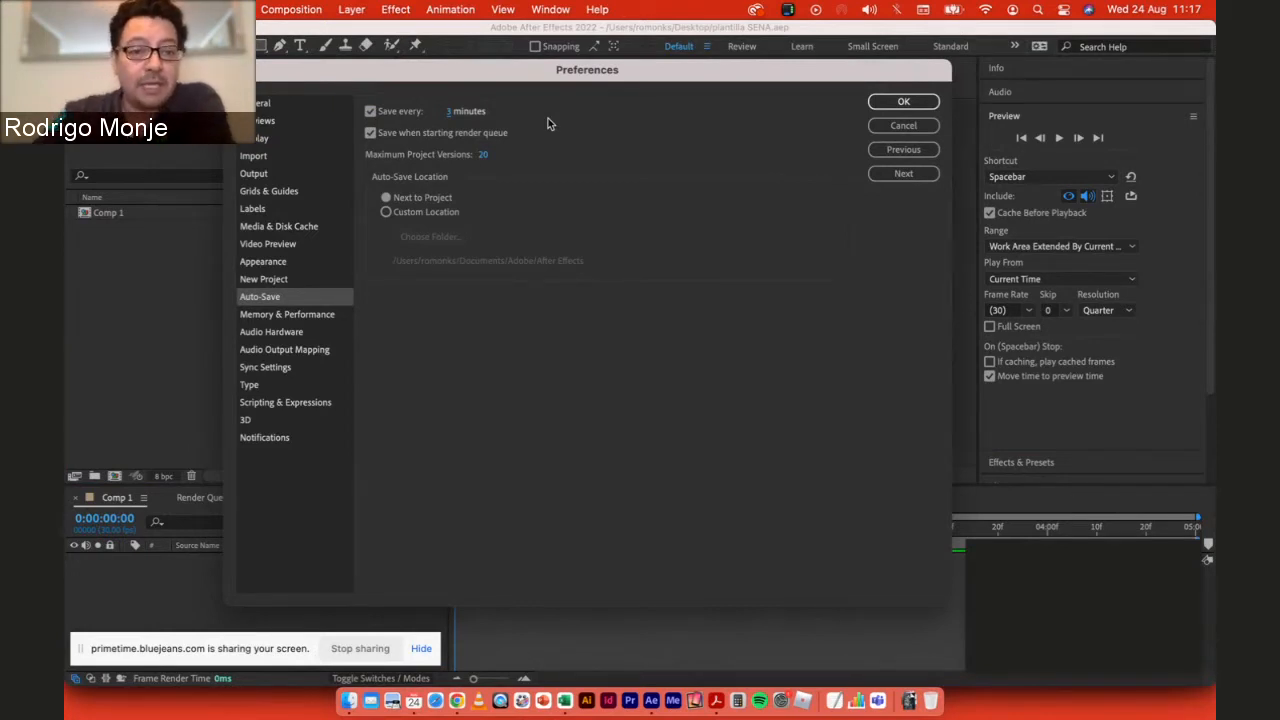
click(487, 156)
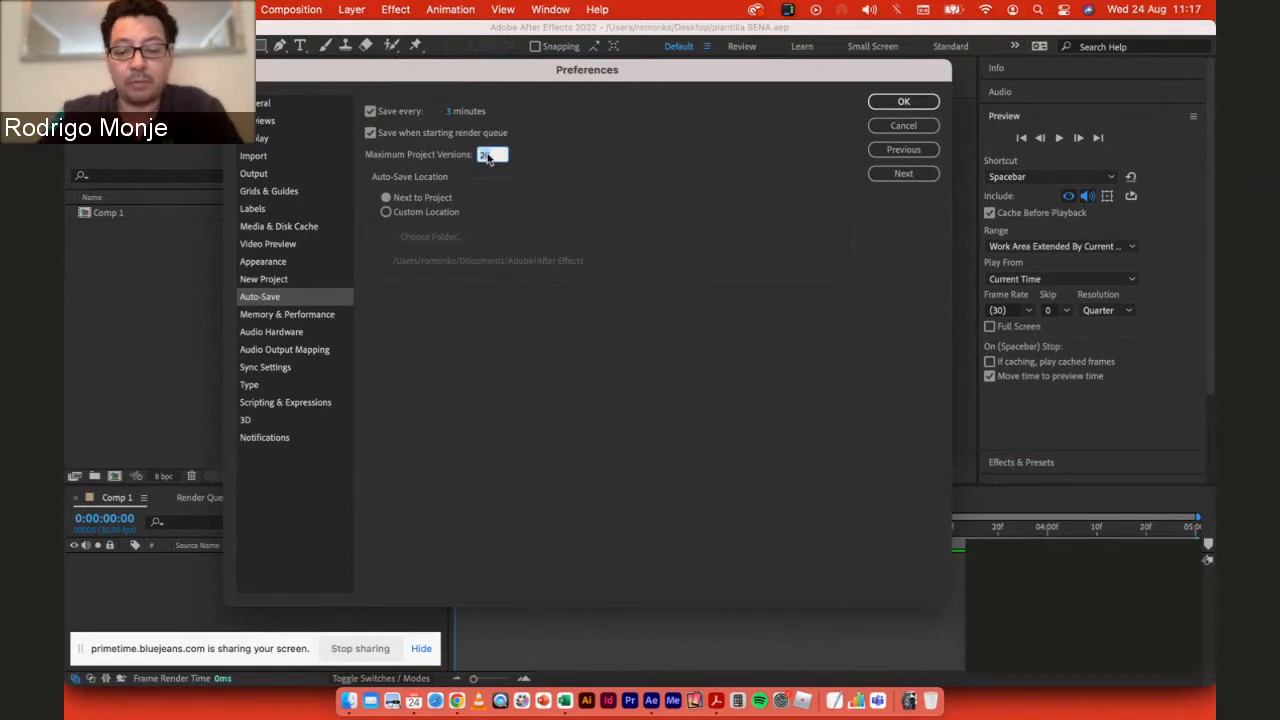
text(30)
key(Return)
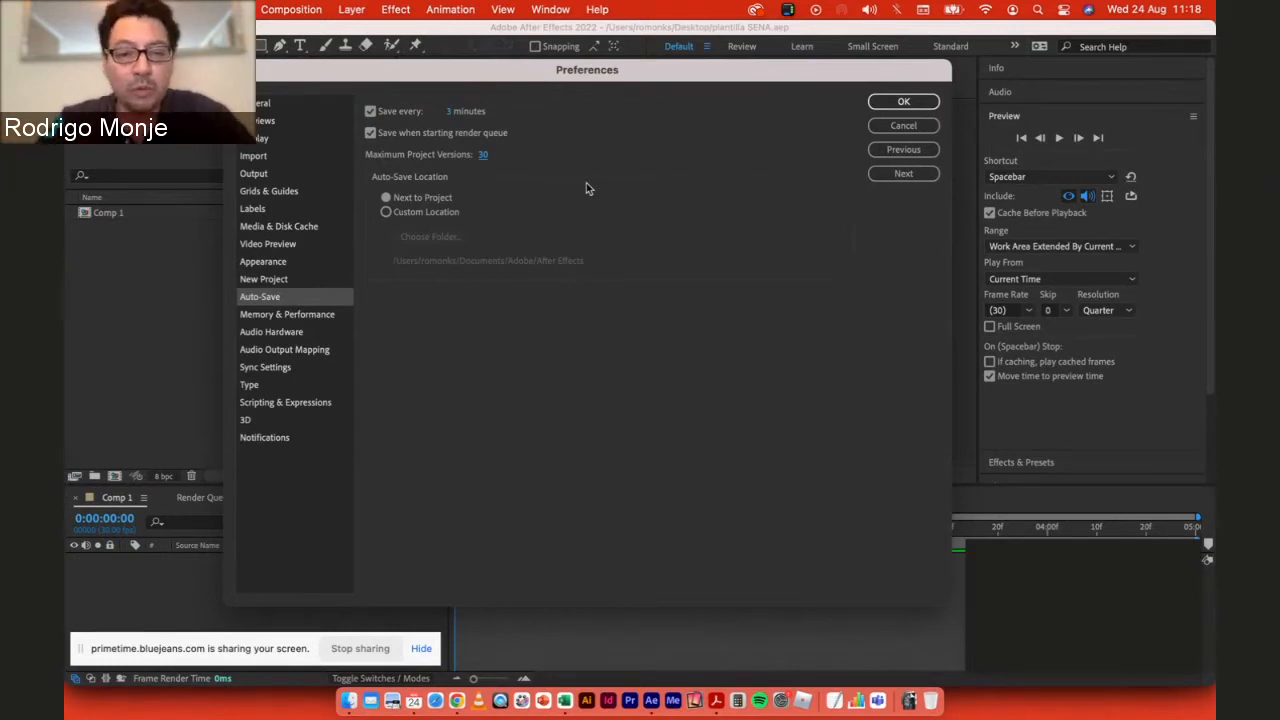
Step: Choose Next to Project as the auto-save location and apply the preferences
click(387, 197)
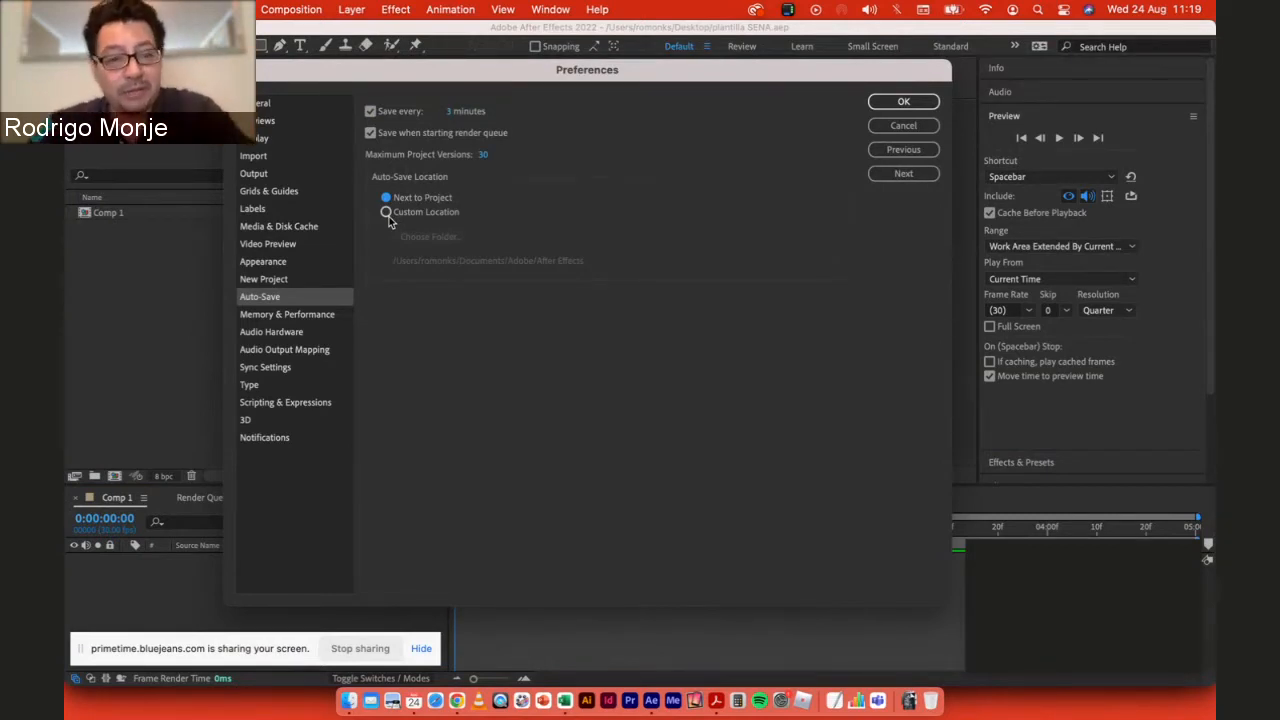
click(450, 111)
click(533, 122)
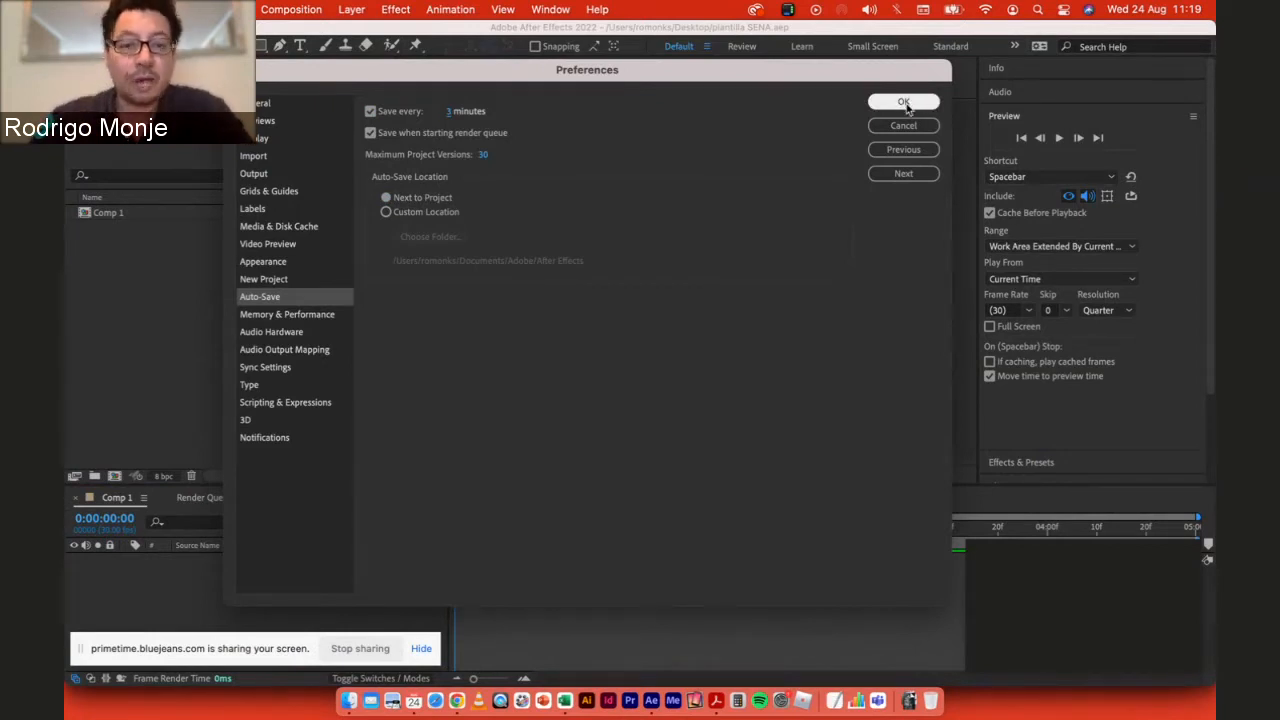
click(905, 104)
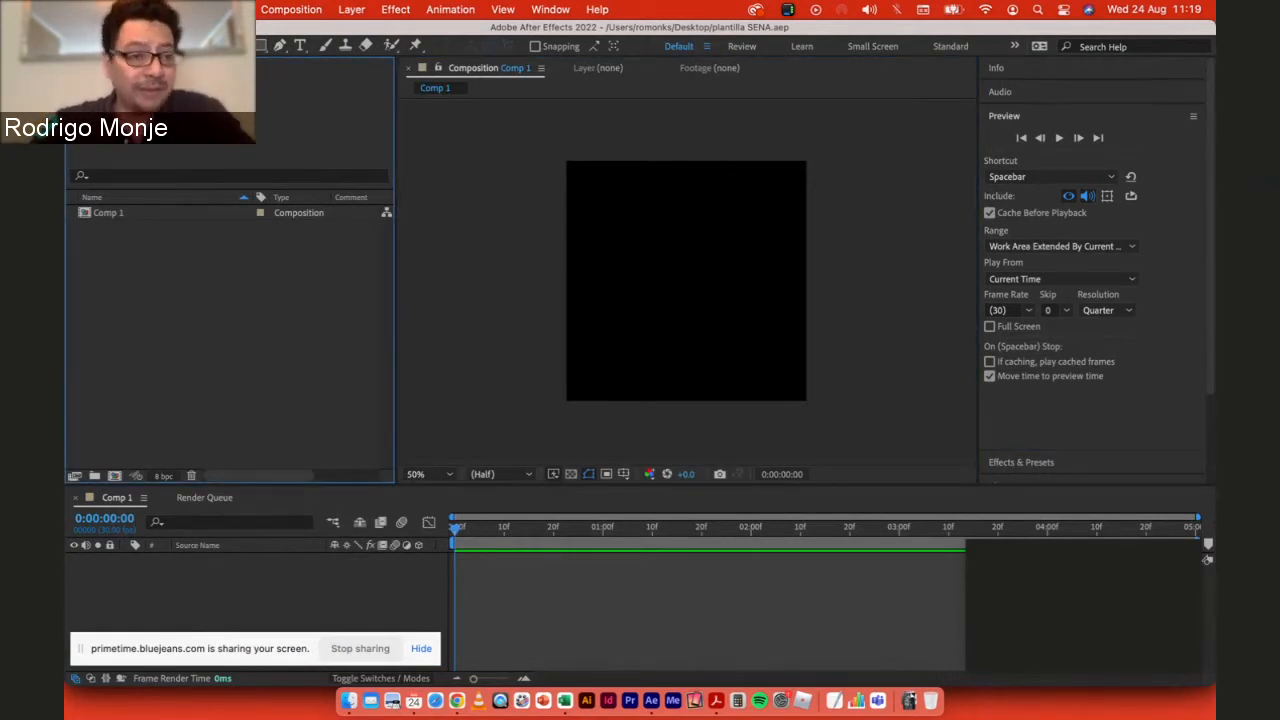
Step: Start importing a file and browse to the Adobe training partner logo folder inside ***MEDIA PRO > gfx
double_click(177, 263)
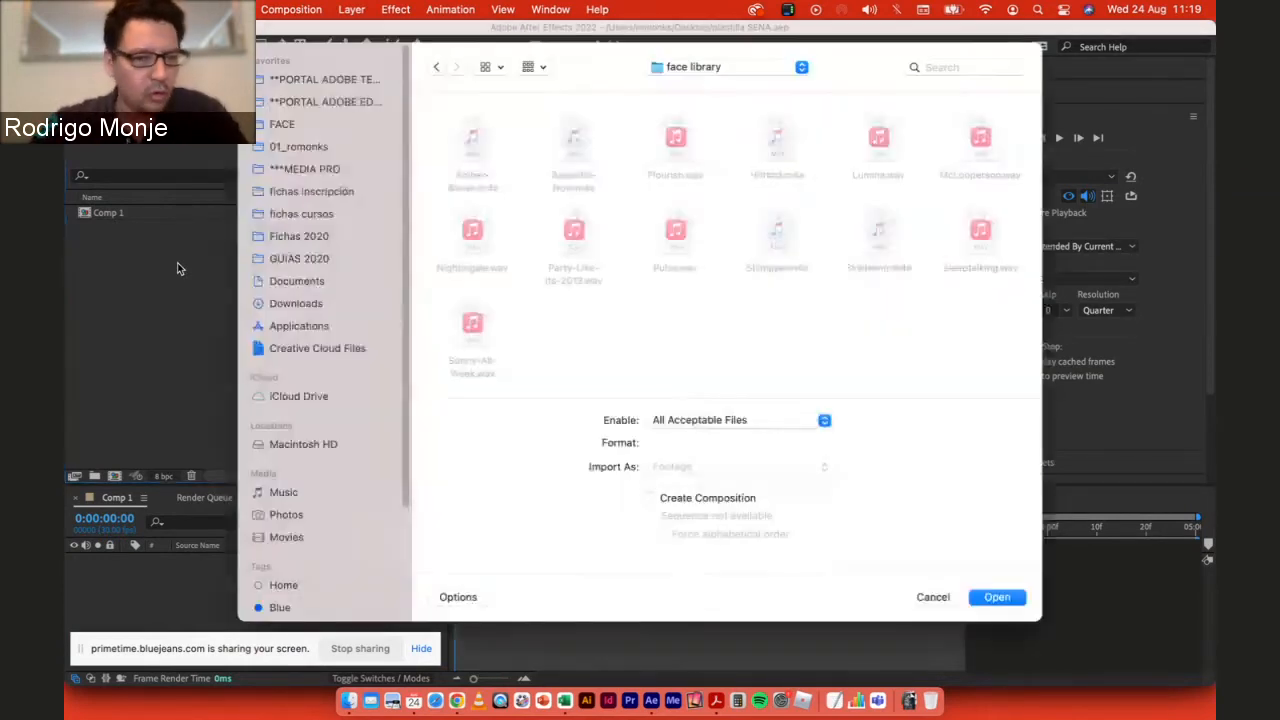
click(318, 102)
click(320, 171)
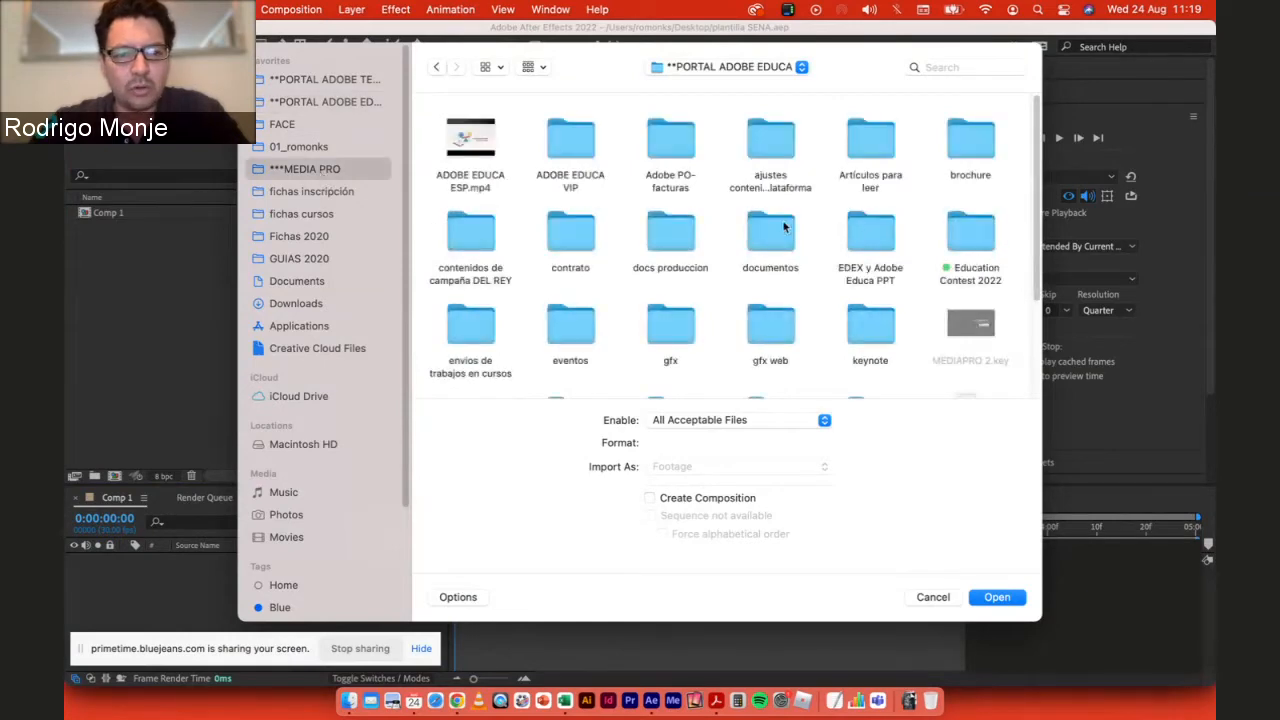
scroll(644, 241, down, 5)
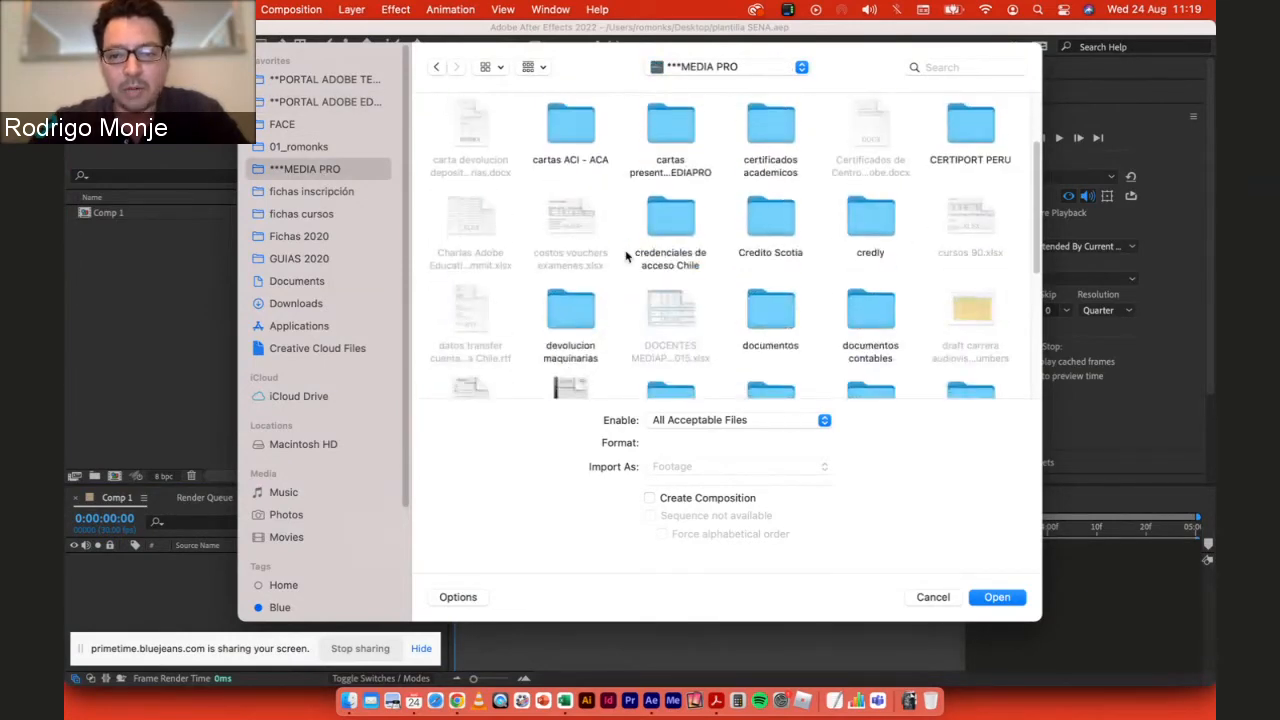
scroll(768, 252, up, 4)
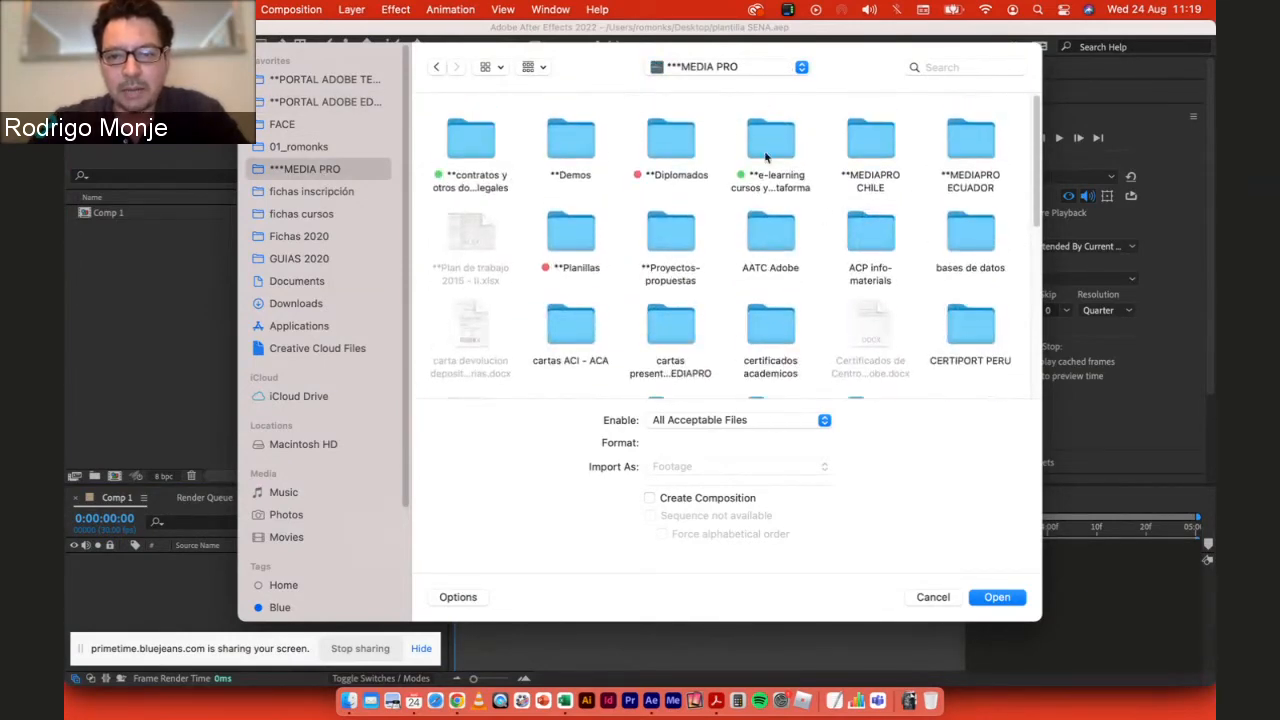
key(g)
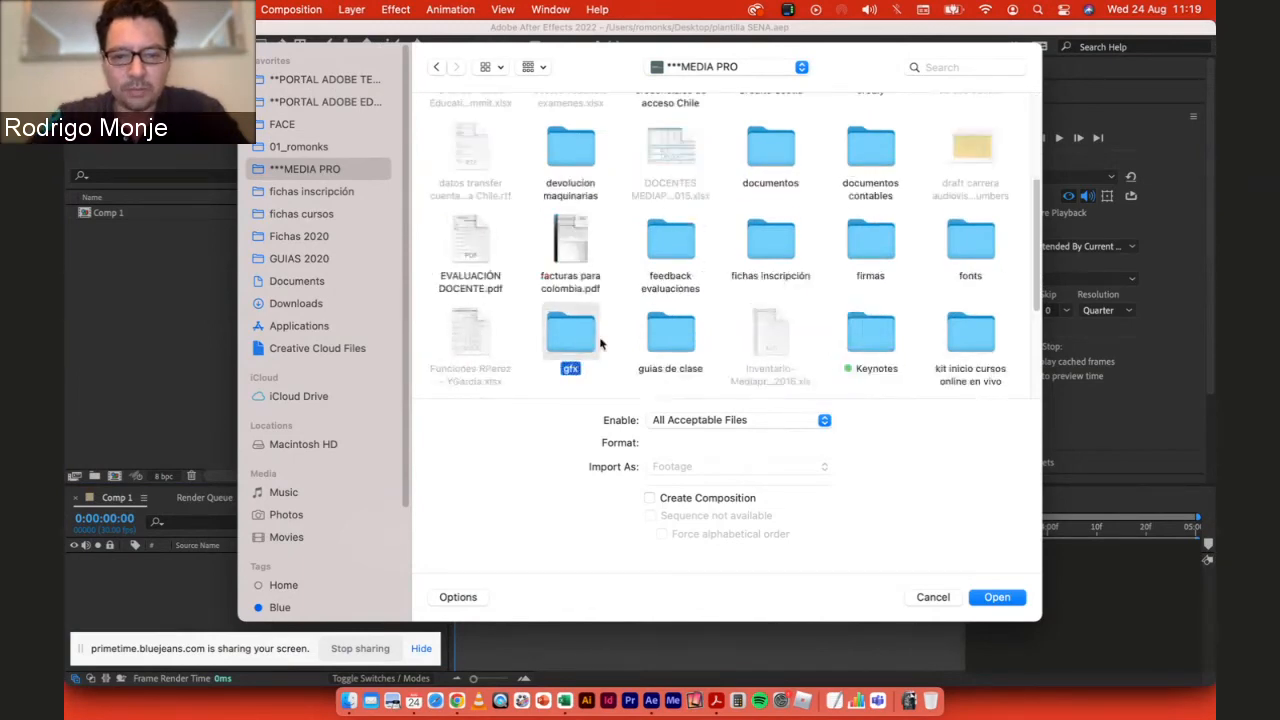
double_click(576, 348)
scroll(747, 314, down, 2)
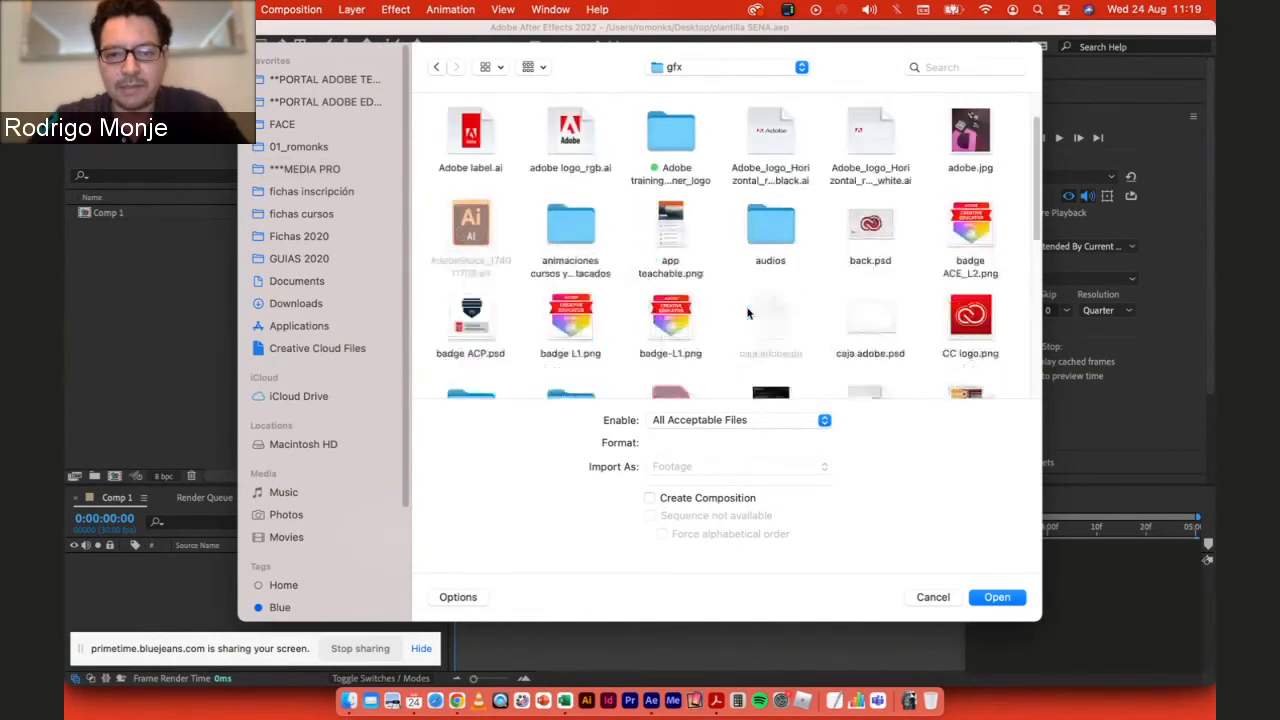
scroll(747, 314, up, 2)
double_click(664, 185)
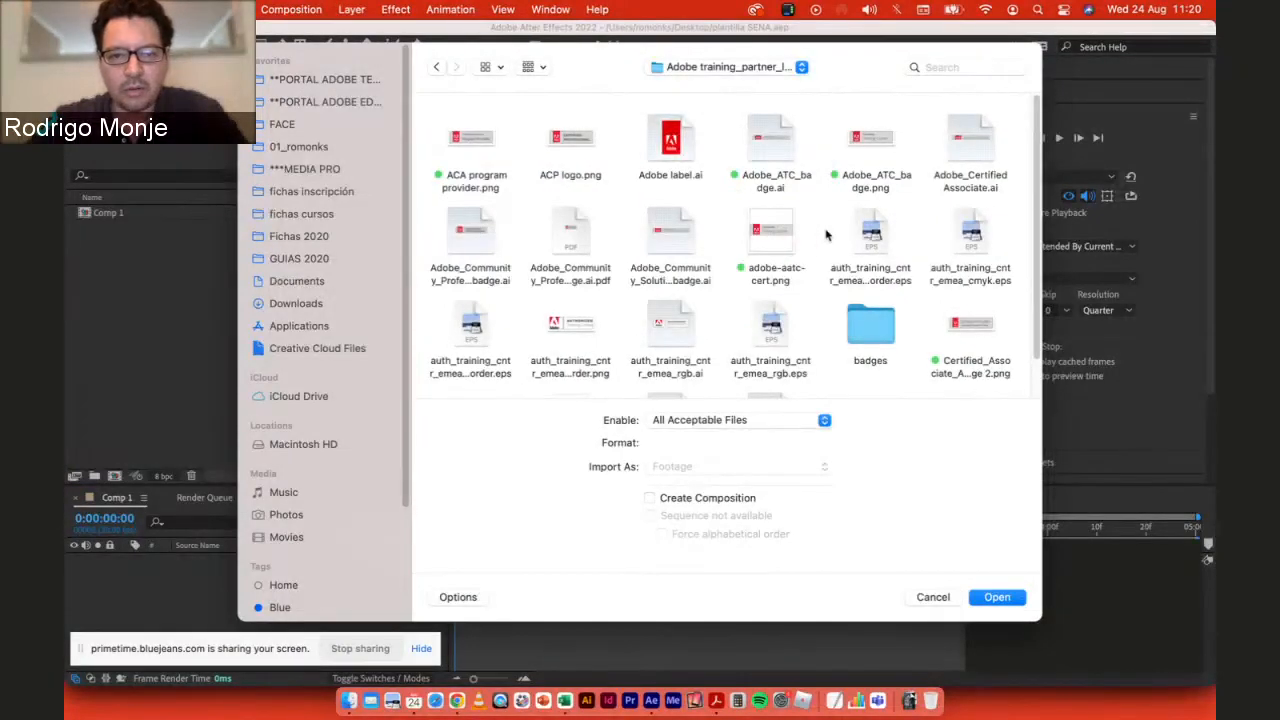
scroll(826, 234, down, 3)
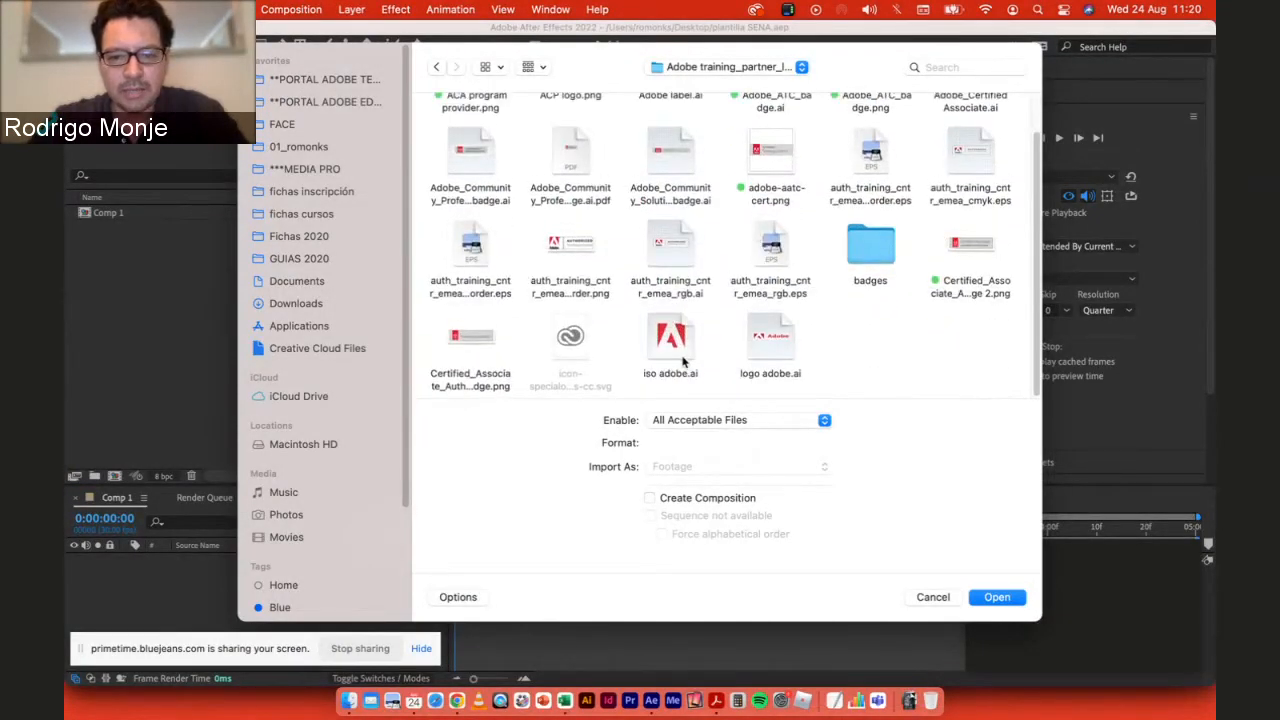
Step: Import "iso adobe.ai" as Composition - Retain Layer Sizes
click(674, 348)
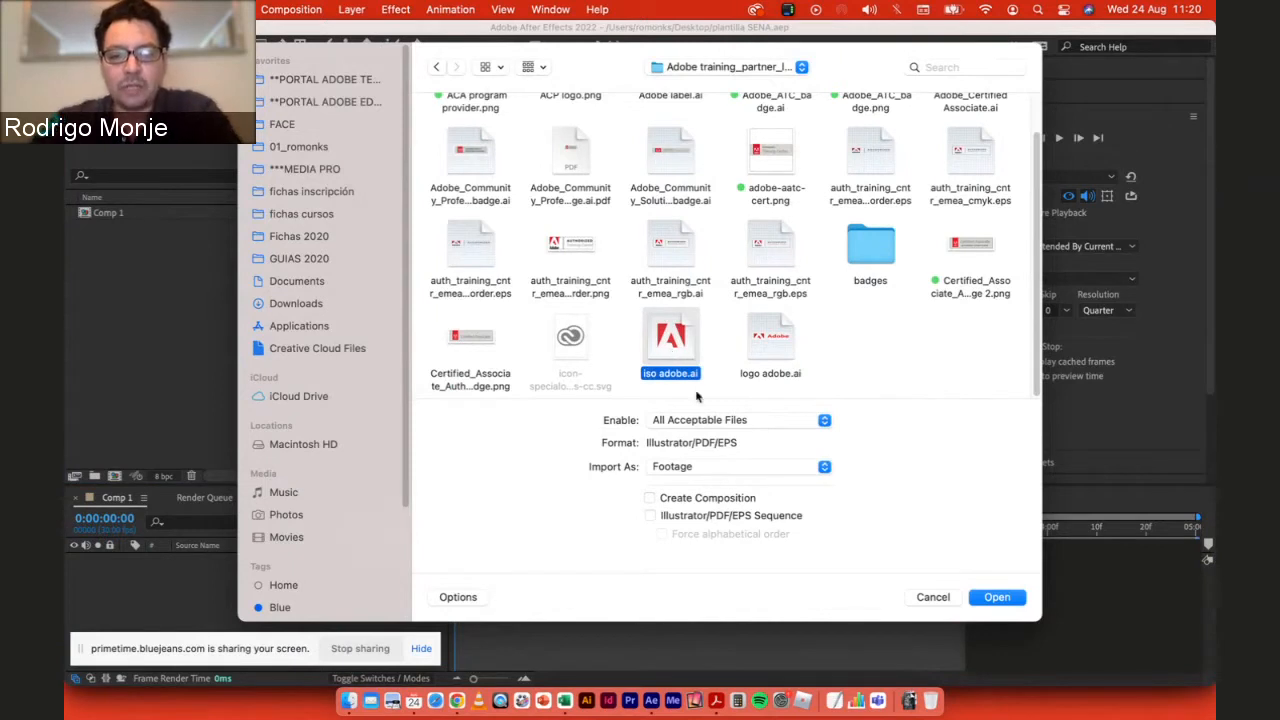
click(689, 466)
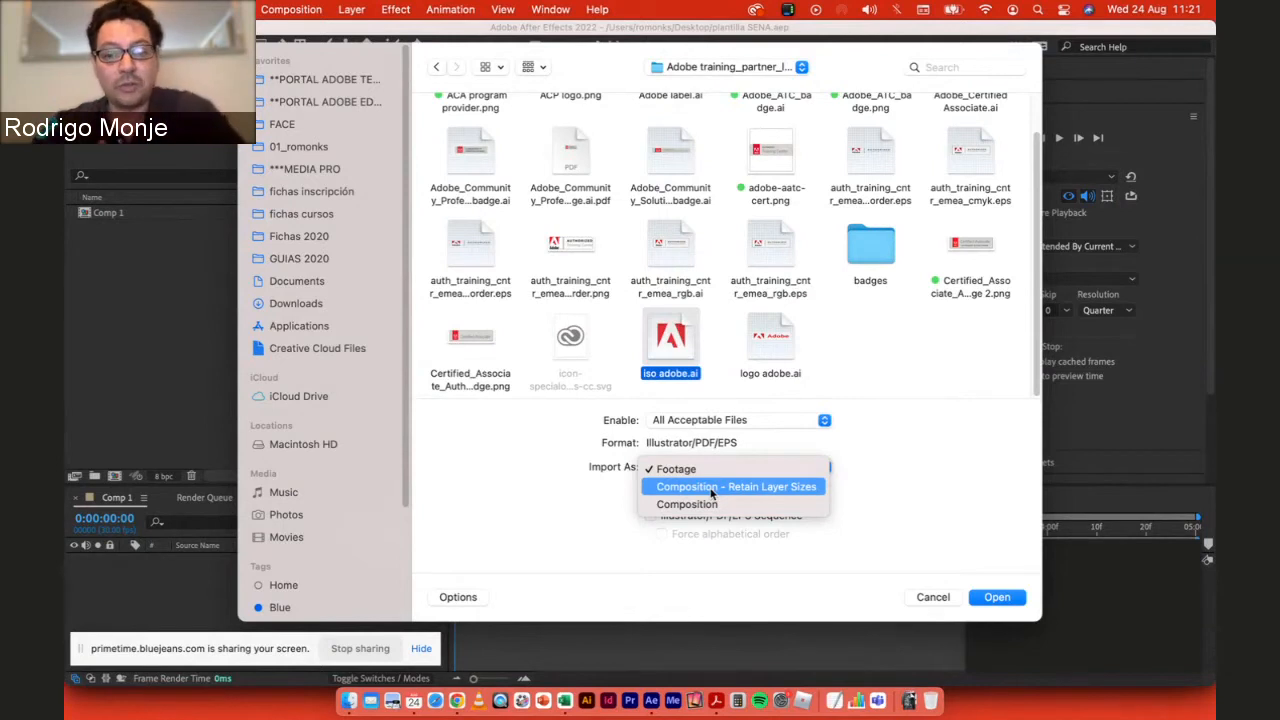
click(728, 487)
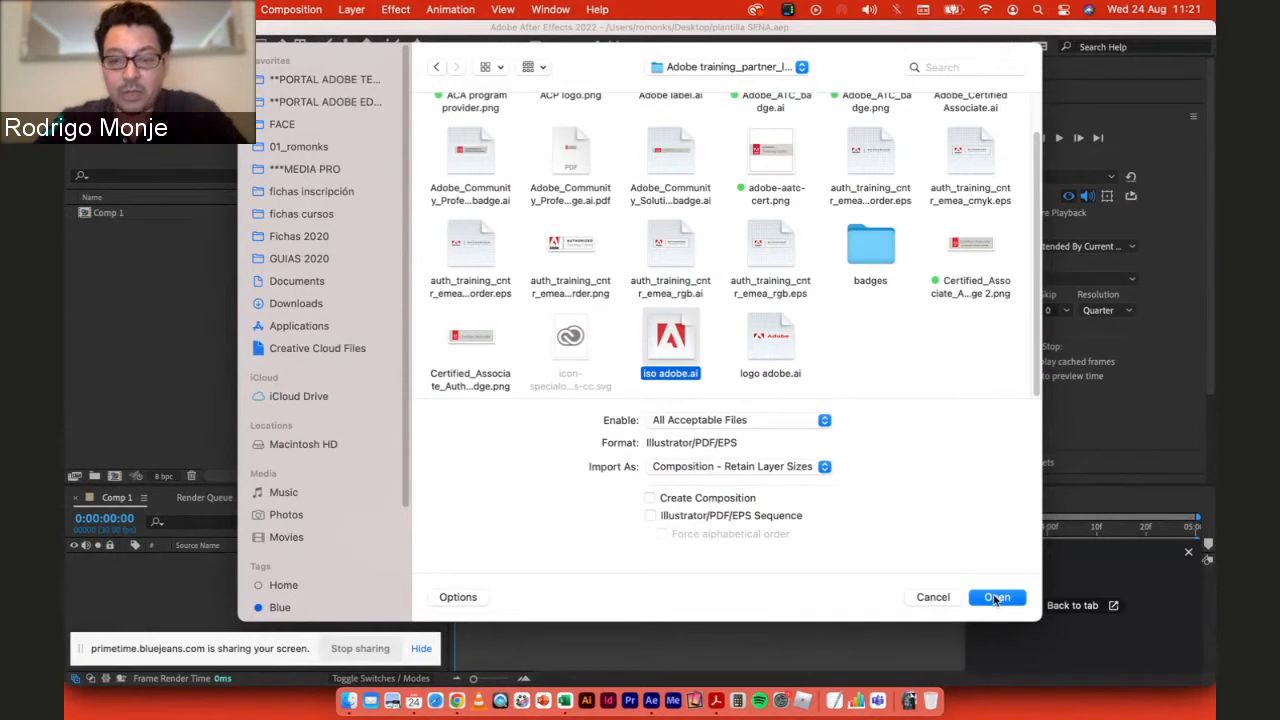
click(995, 598)
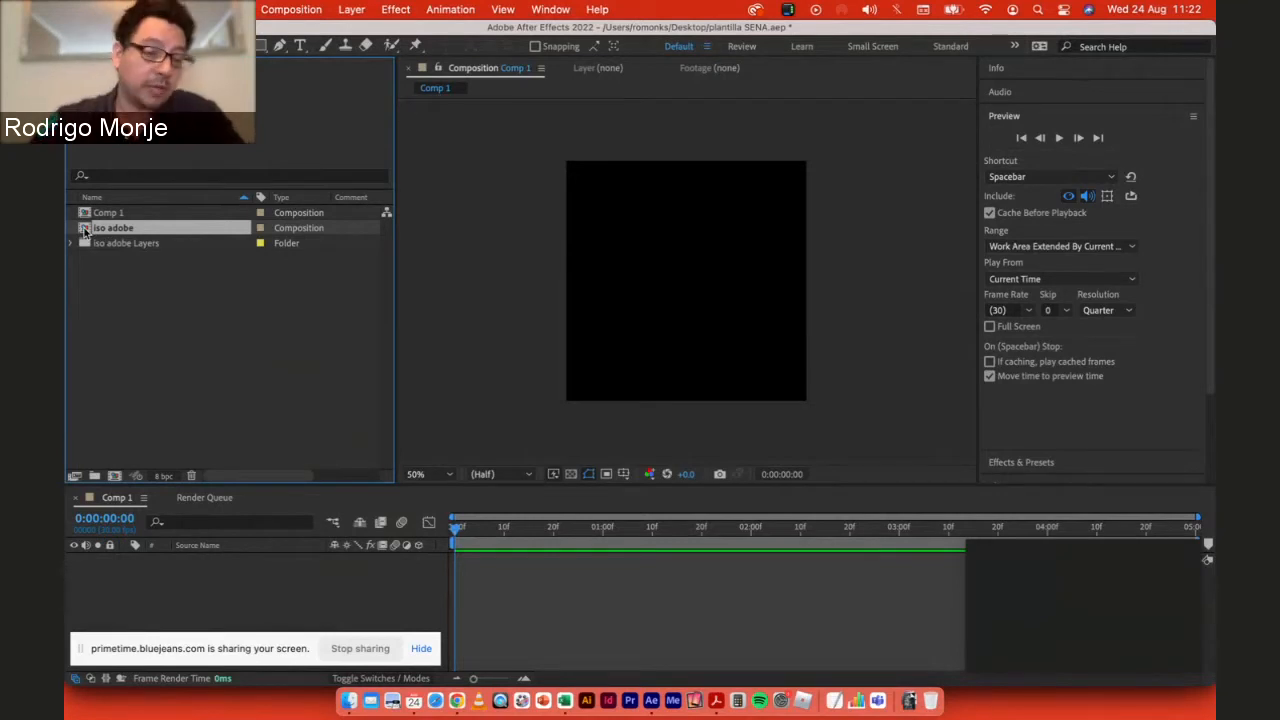
Step: Open the iso adobe composition and check its background by switching the transparency grid on and off
double_click(85, 230)
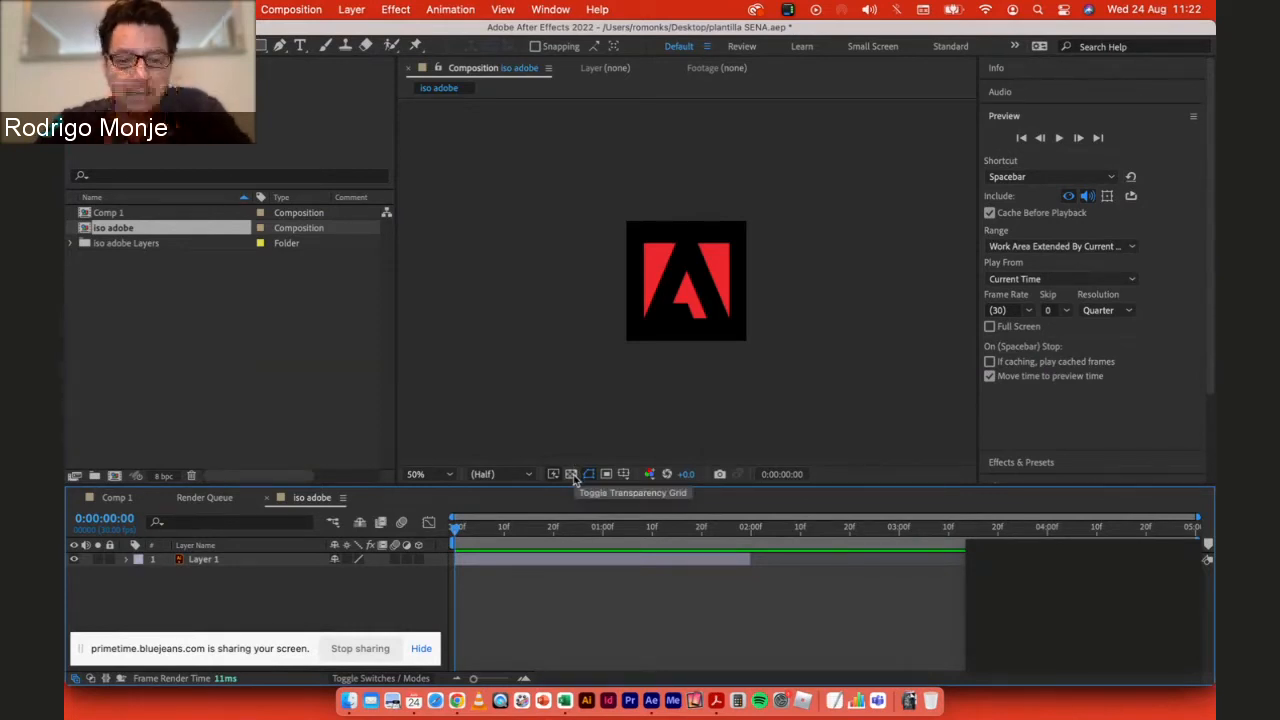
click(572, 476)
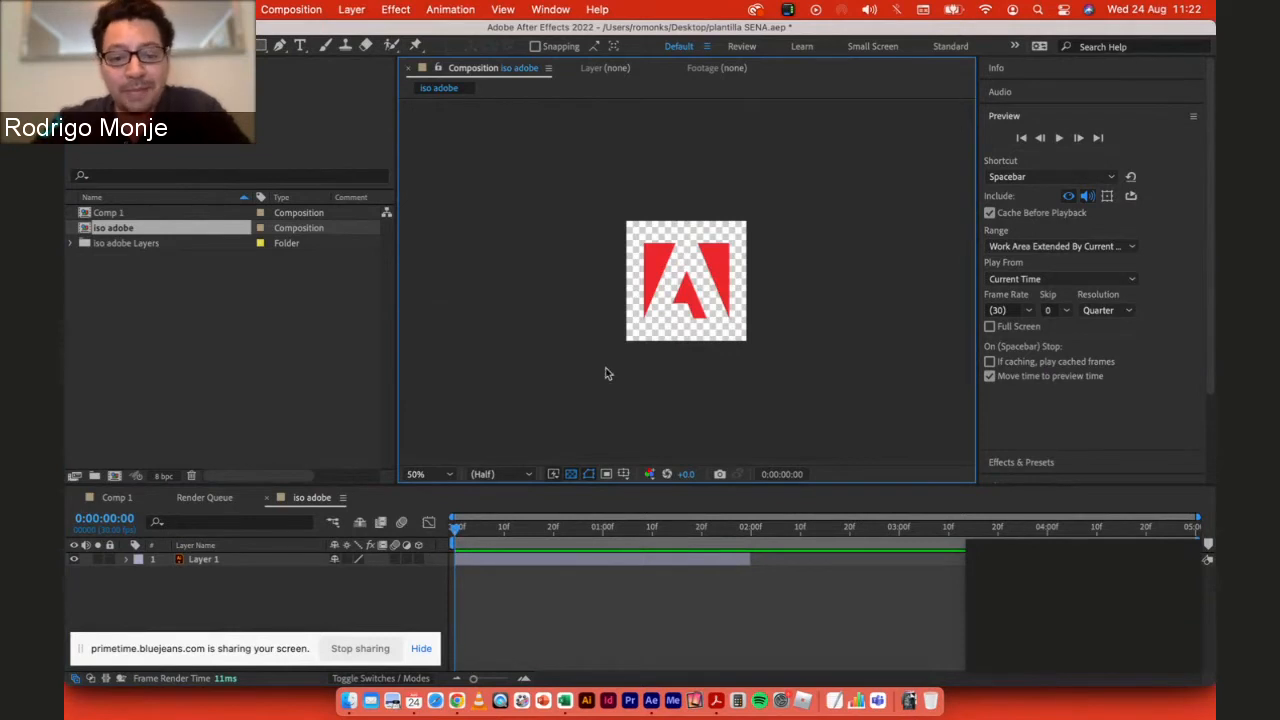
click(572, 476)
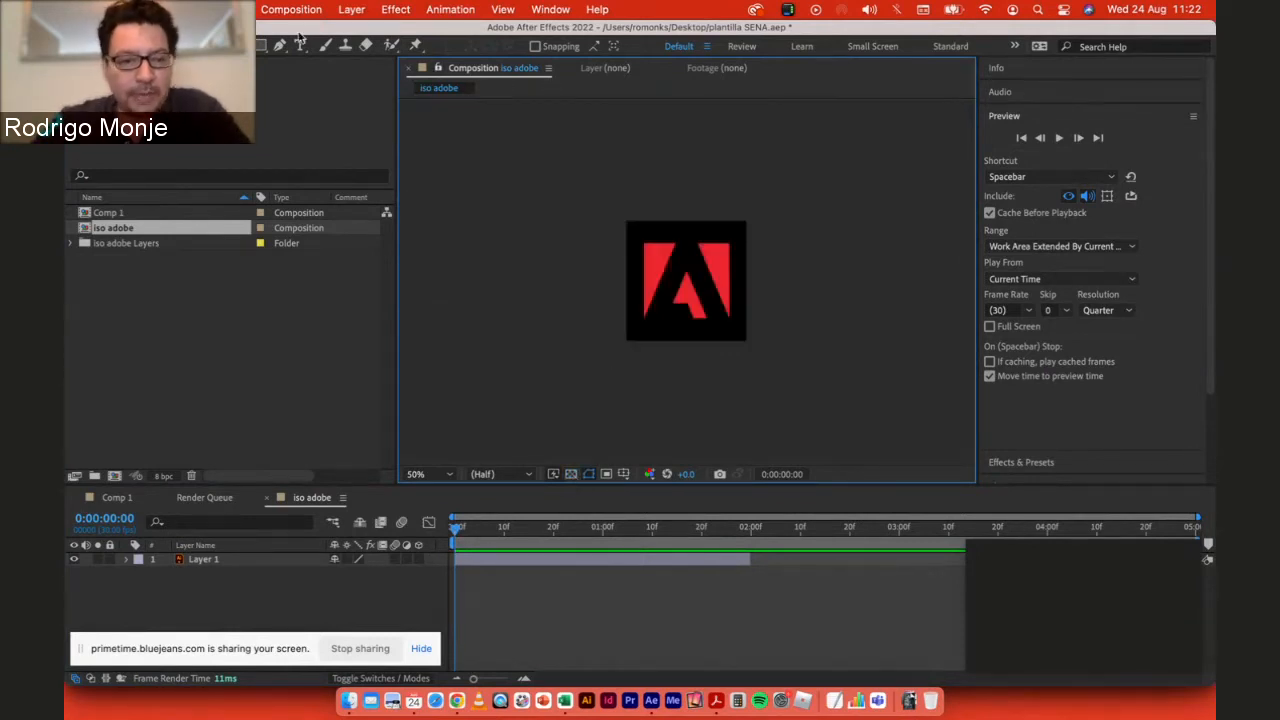
Step: Expand the iso adobe Layers folder to examine the imported vector layer, and collapse it again
click(86, 245)
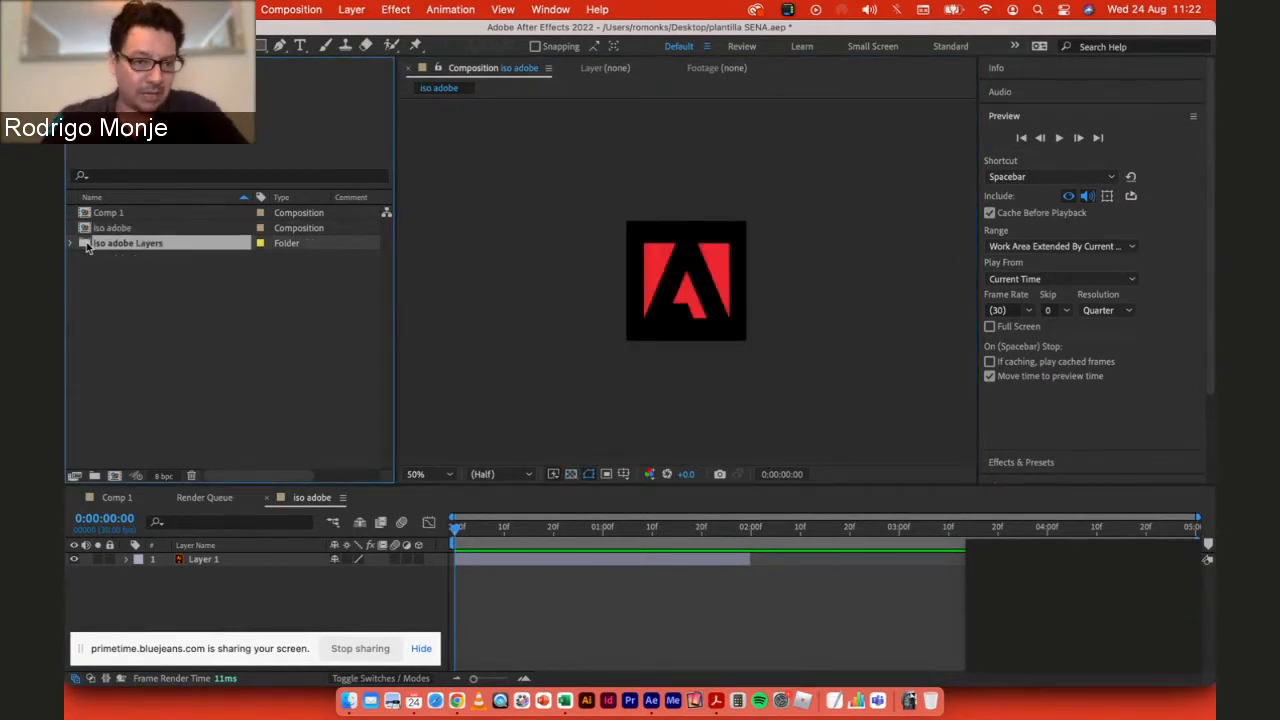
double_click(86, 245)
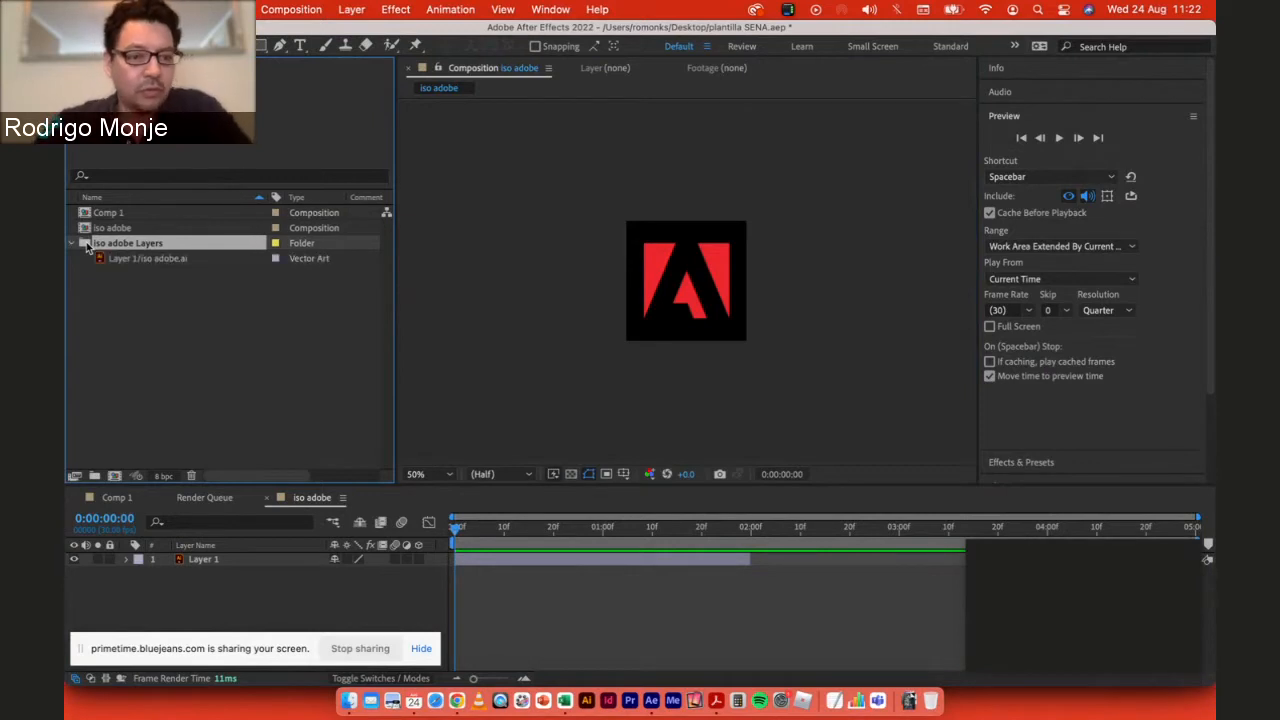
click(149, 262)
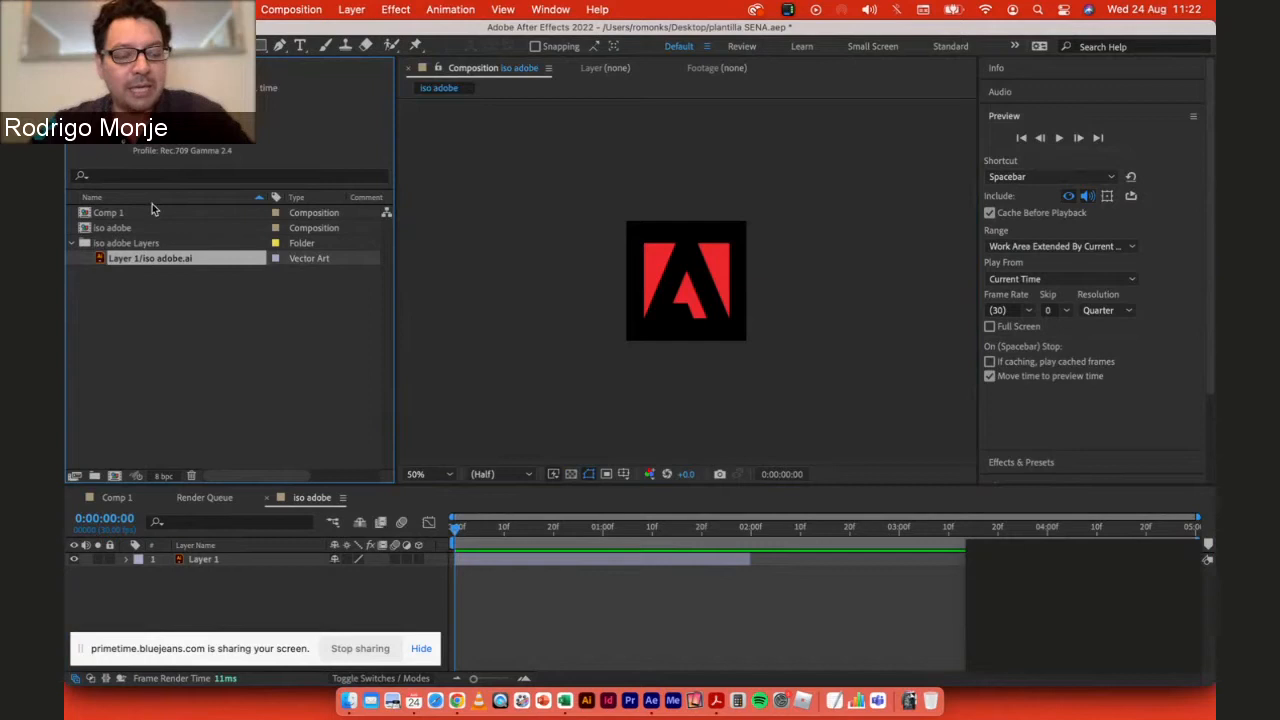
click(118, 246)
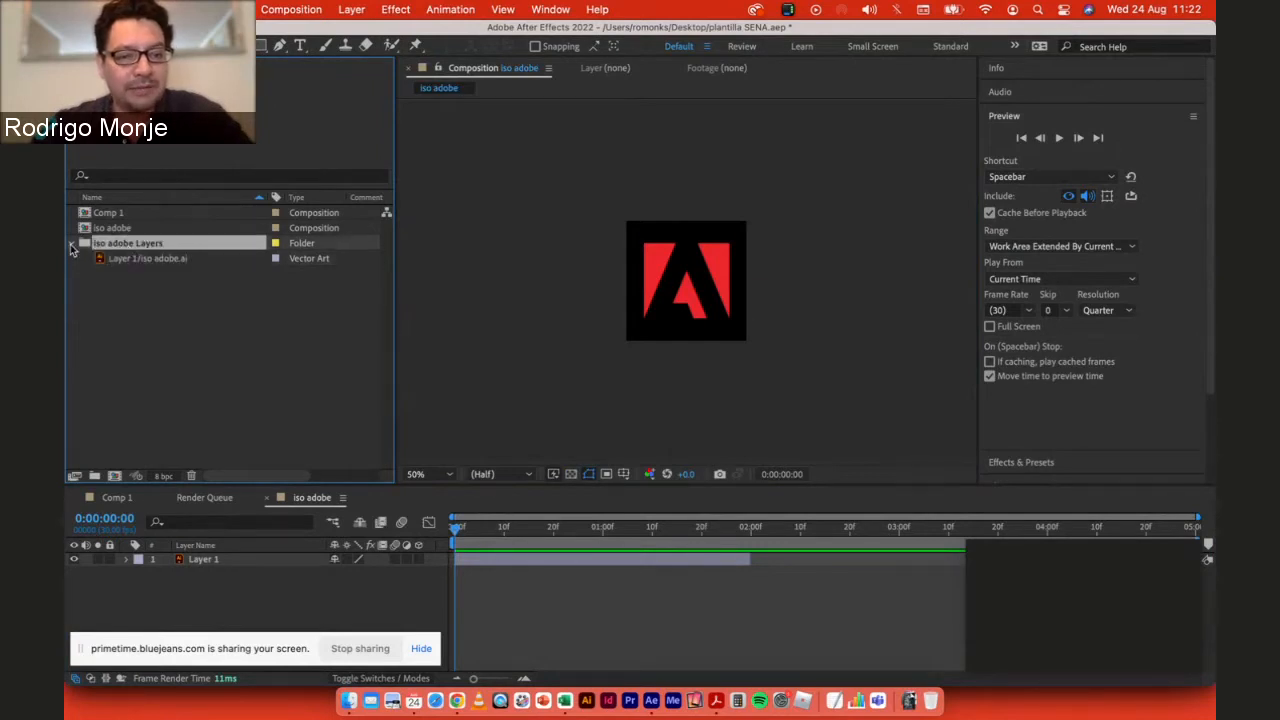
click(71, 243)
click(168, 270)
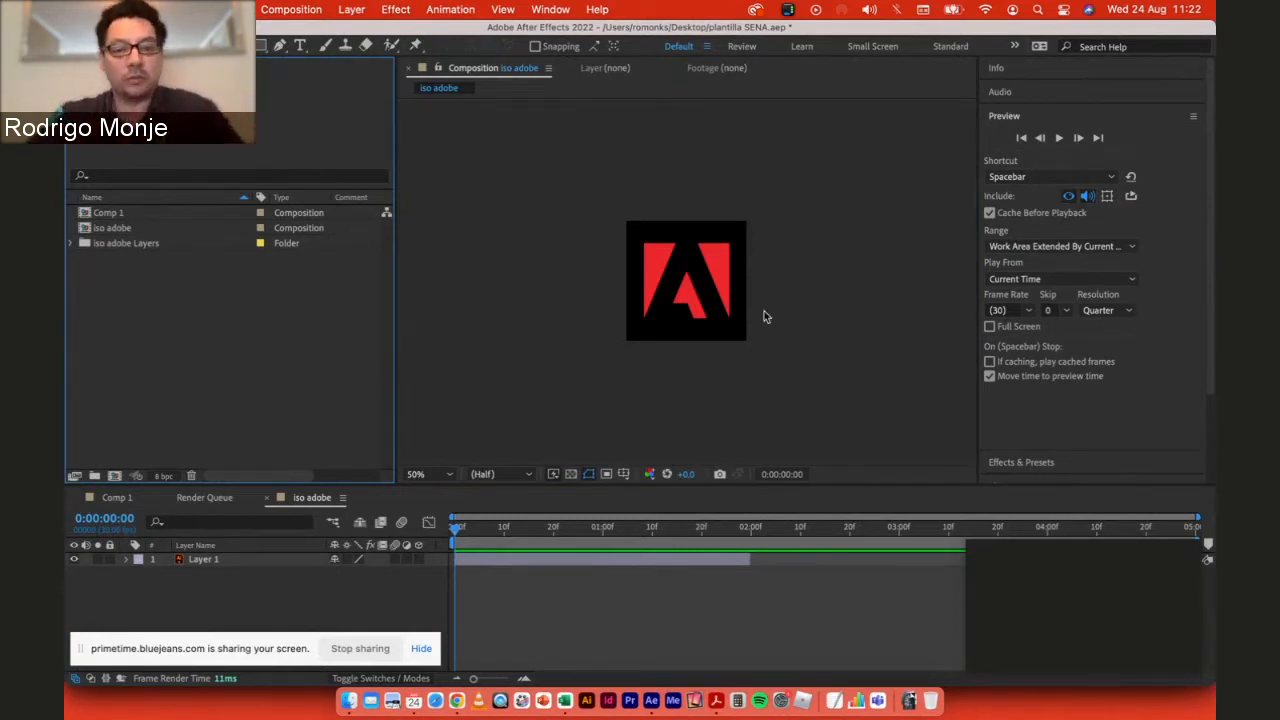
Step: Check the frame size and duration in the iso adobe composition's settings, leaving them without changes
click(820, 276)
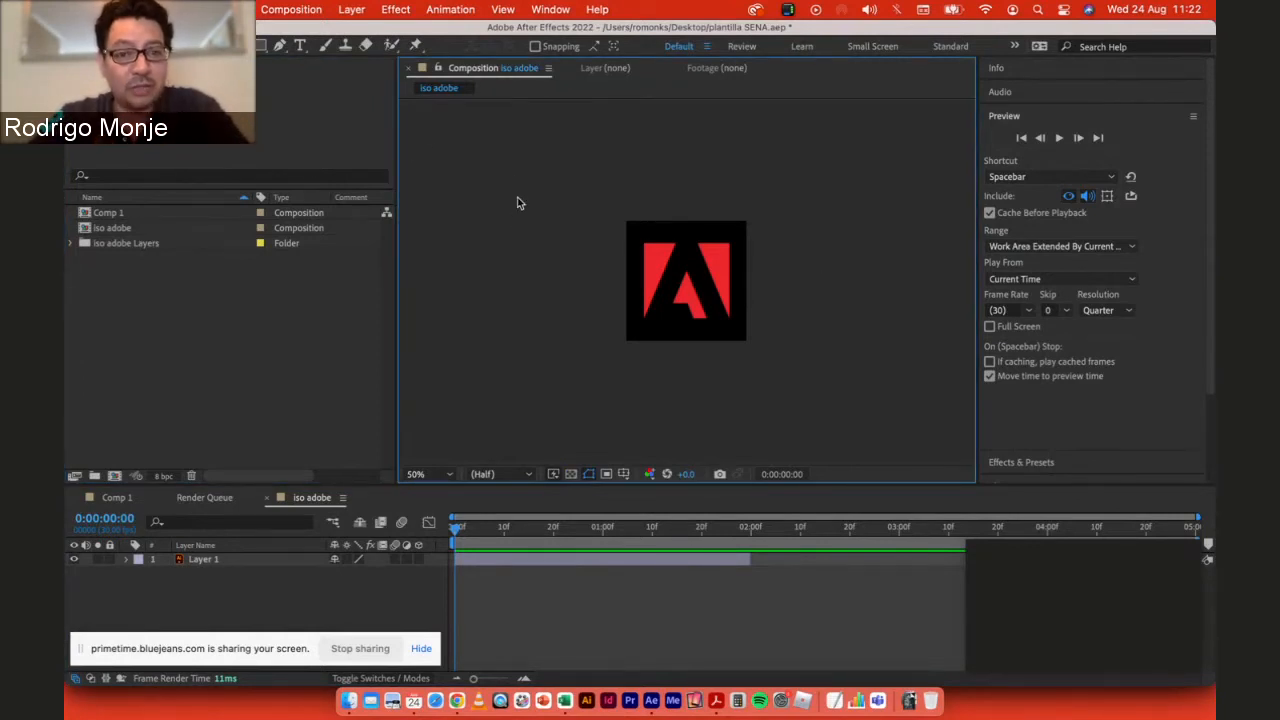
click(295, 8)
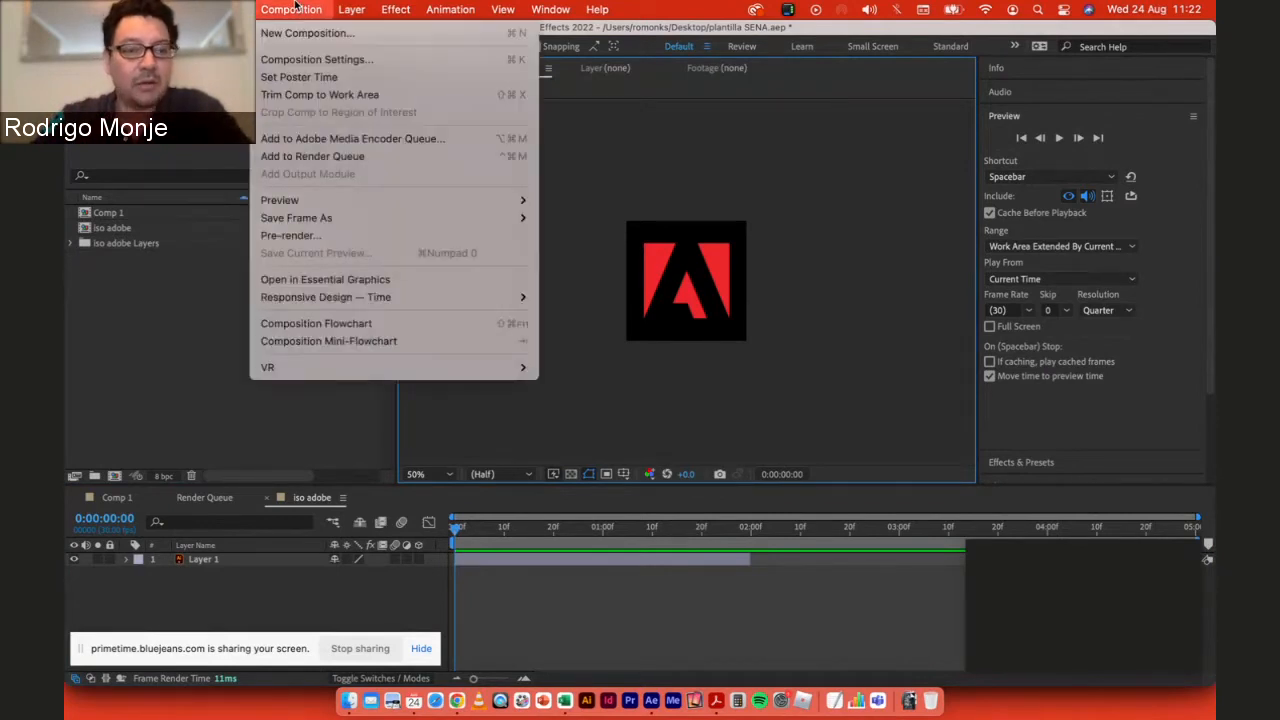
click(299, 61)
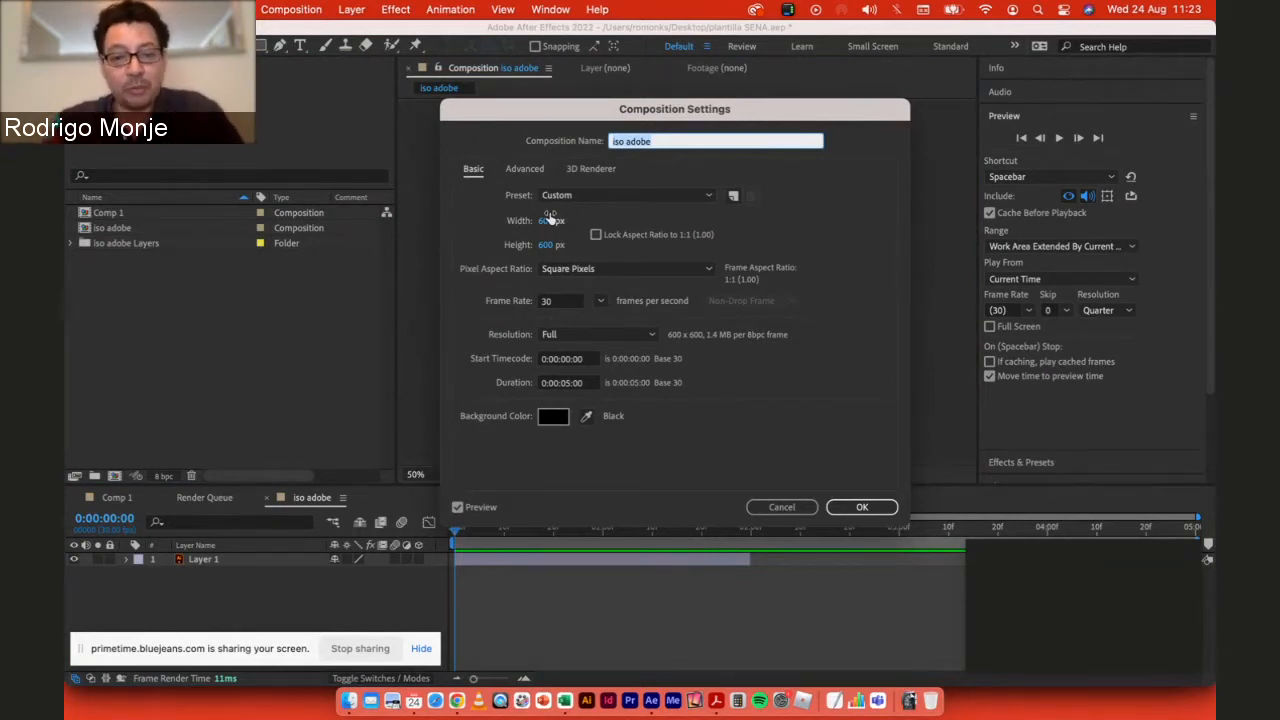
click(800, 510)
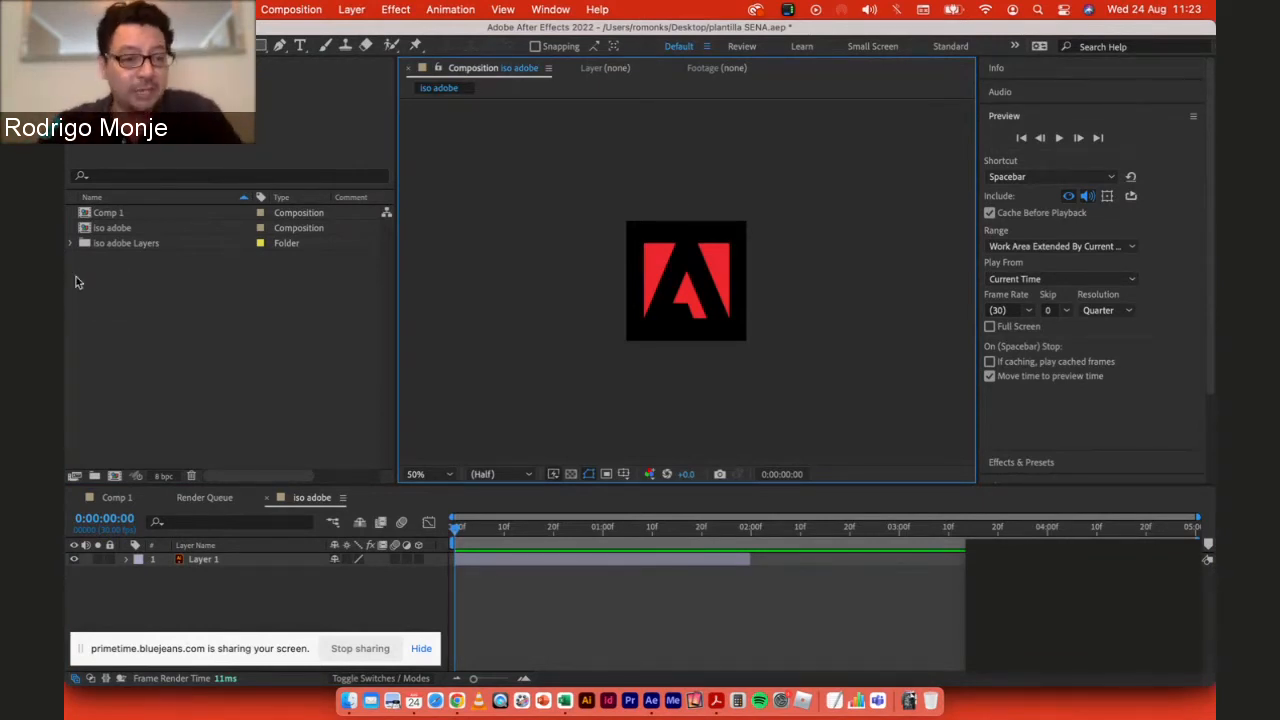
Step: Open Comp 1 and set its background colour to white in the composition settings
double_click(84, 215)
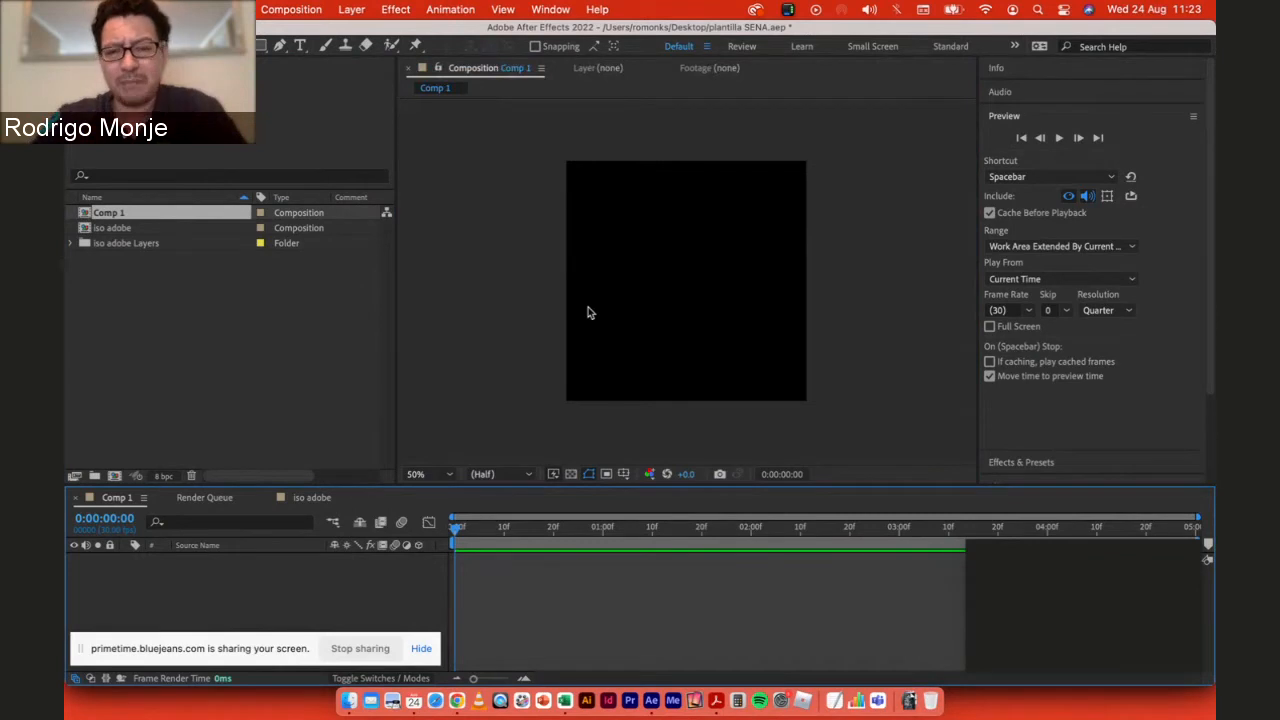
key(super+k)
click(554, 416)
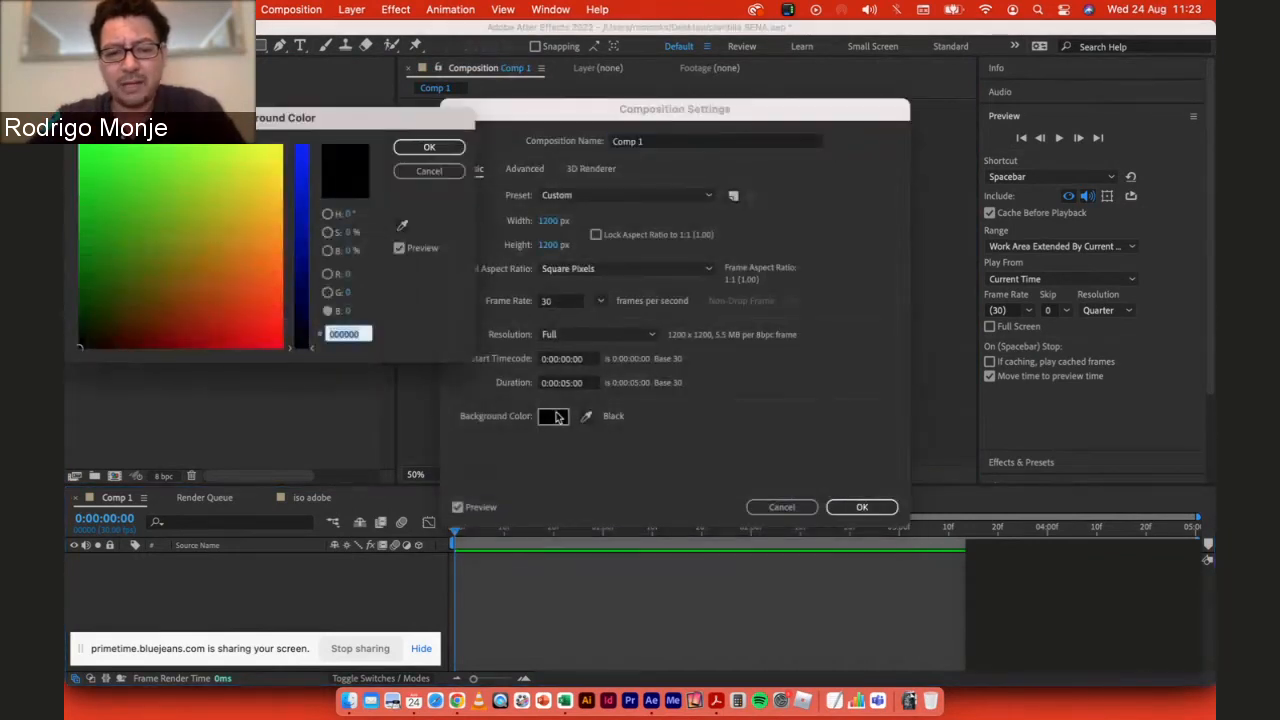
drag(185, 203, 340, 89)
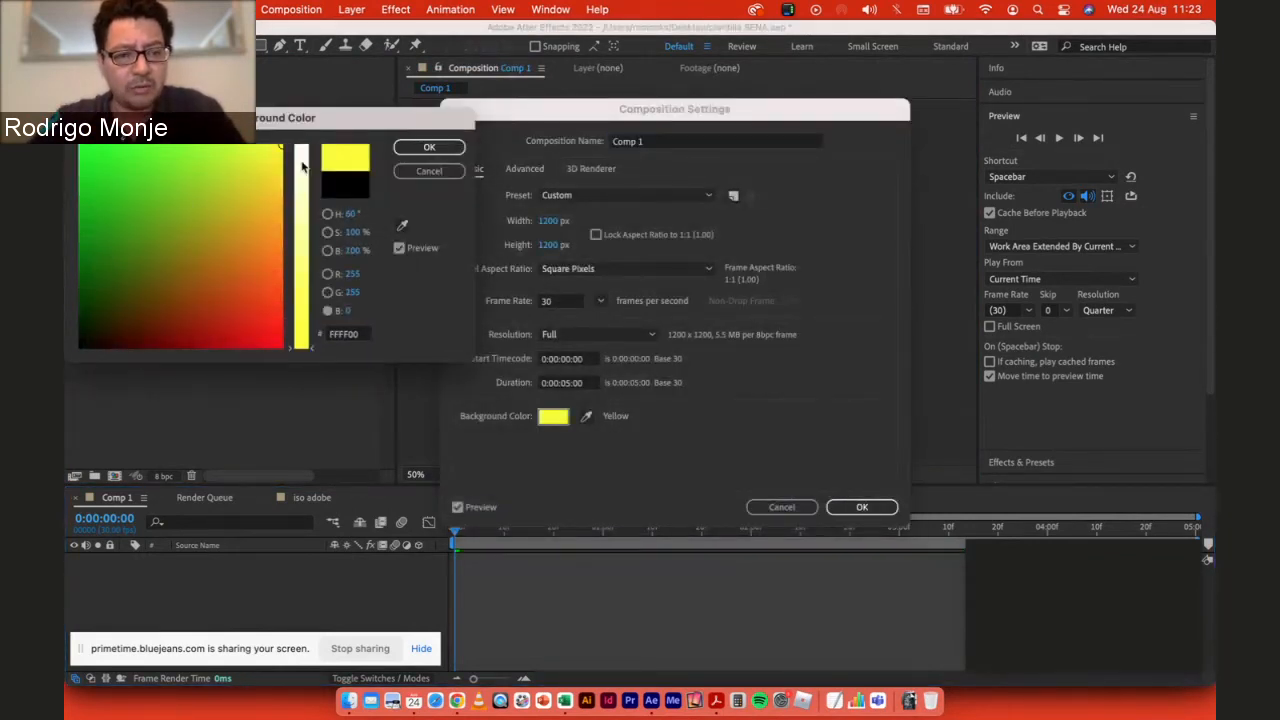
drag(303, 166, 303, 90)
click(440, 150)
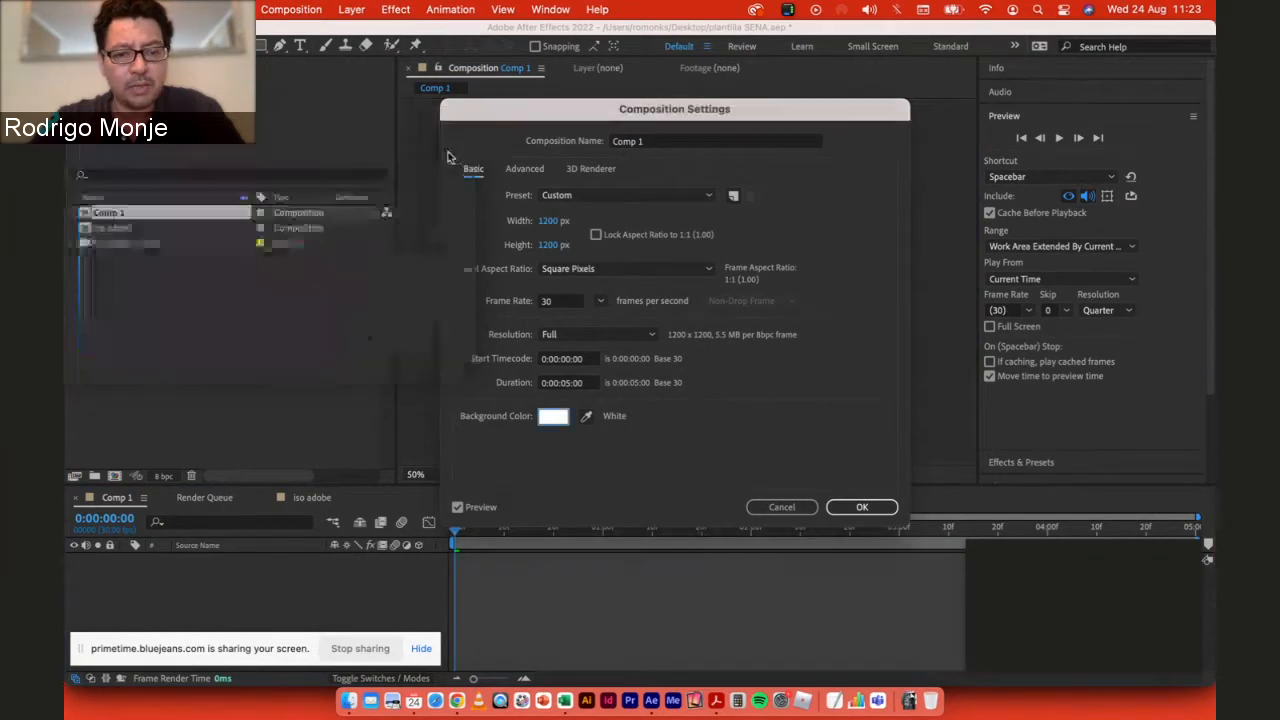
click(860, 507)
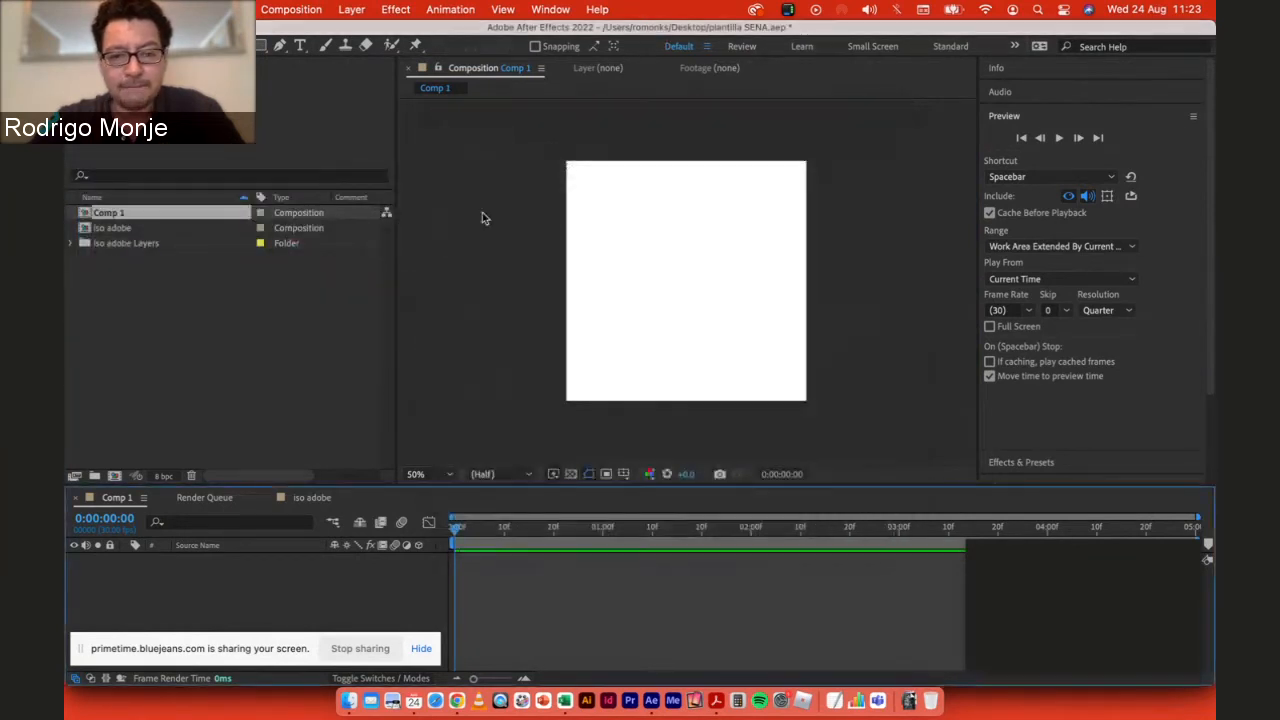
Step: Expand the iso adobe Layers folder and select the Layer 1/iso adobe.ai vector artwork inside it
click(84, 229)
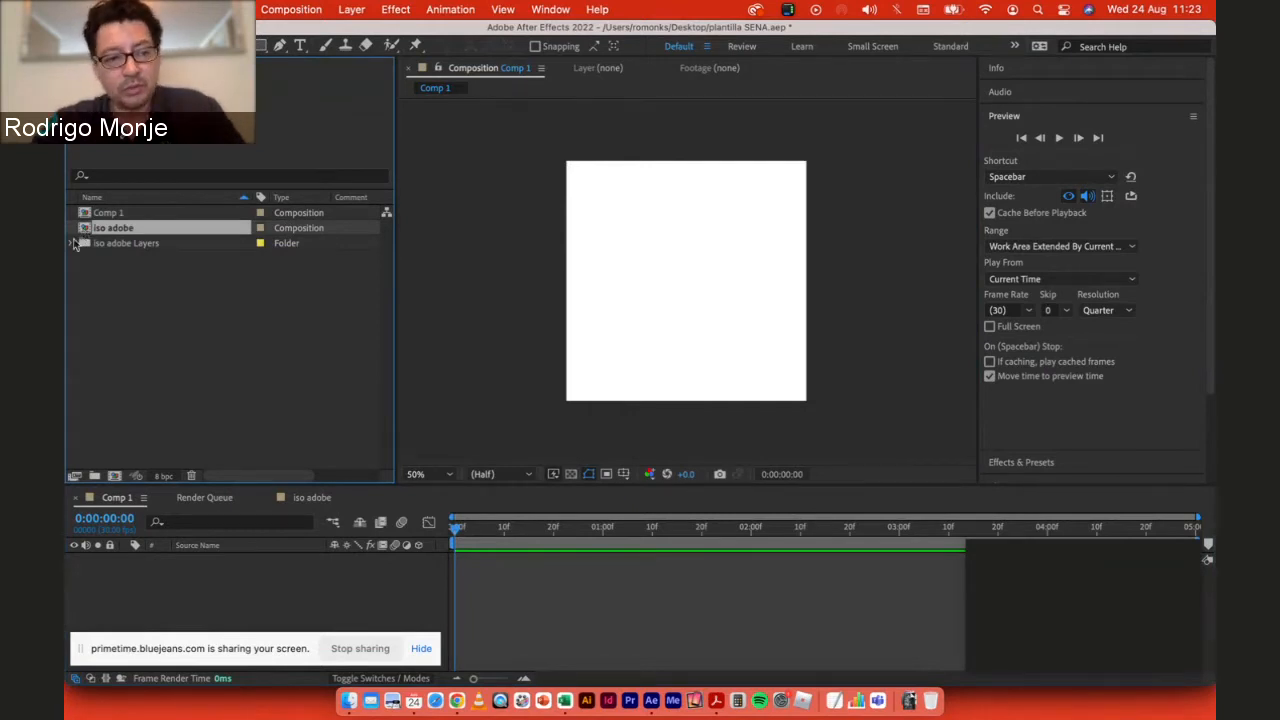
click(69, 243)
click(105, 259)
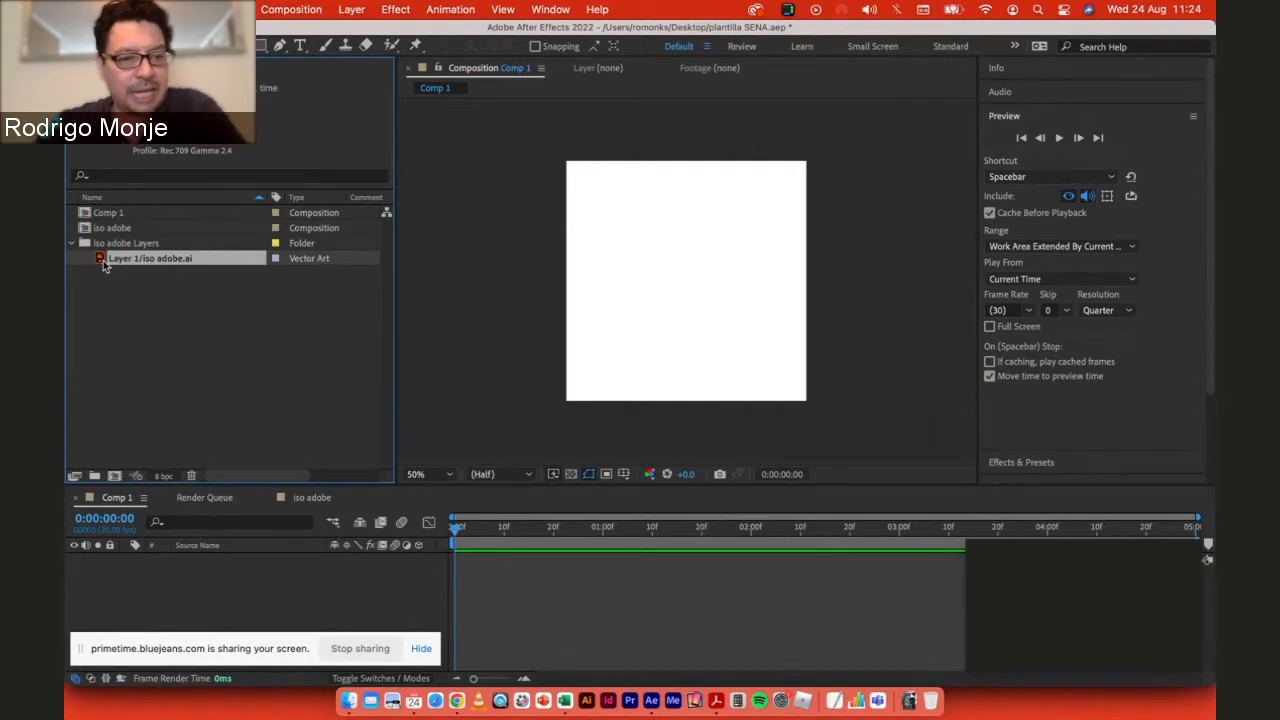
Step: Try adding Layer 1/iso adobe.ai to Comp 1, first centred and then off-centre in the frame, deleting the layer each time
drag(103, 265, 270, 572)
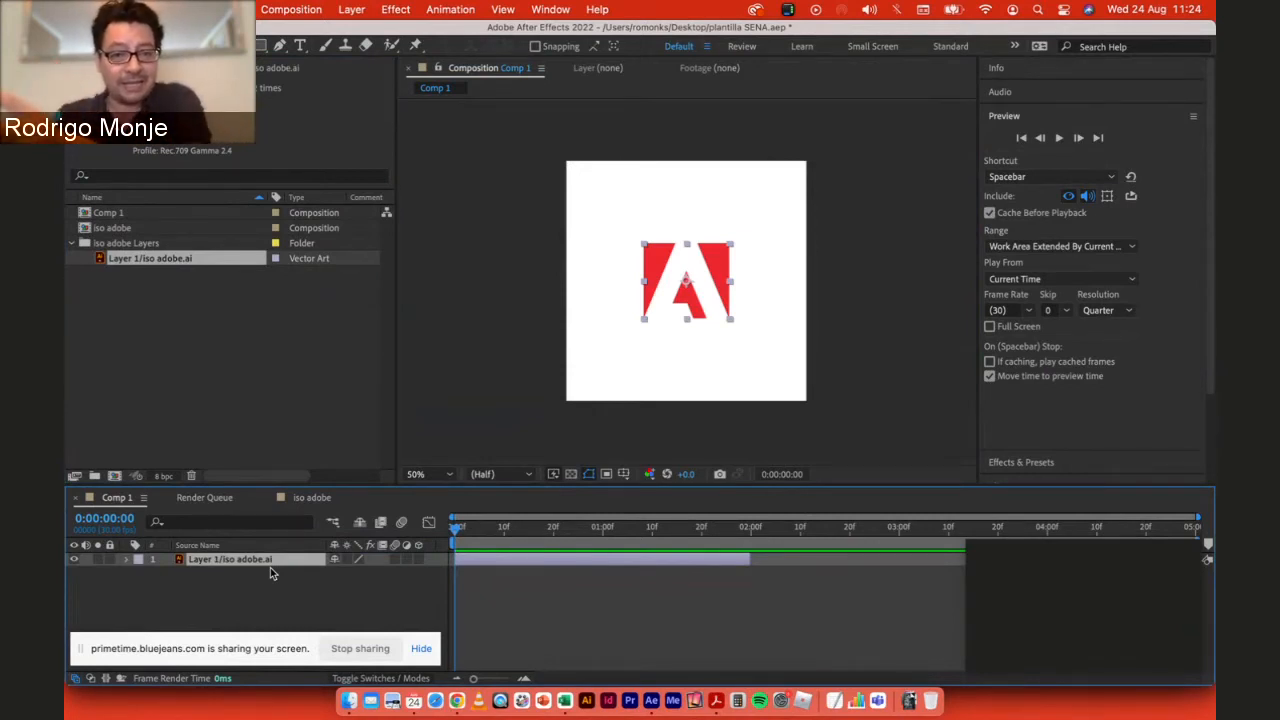
key(Delete)
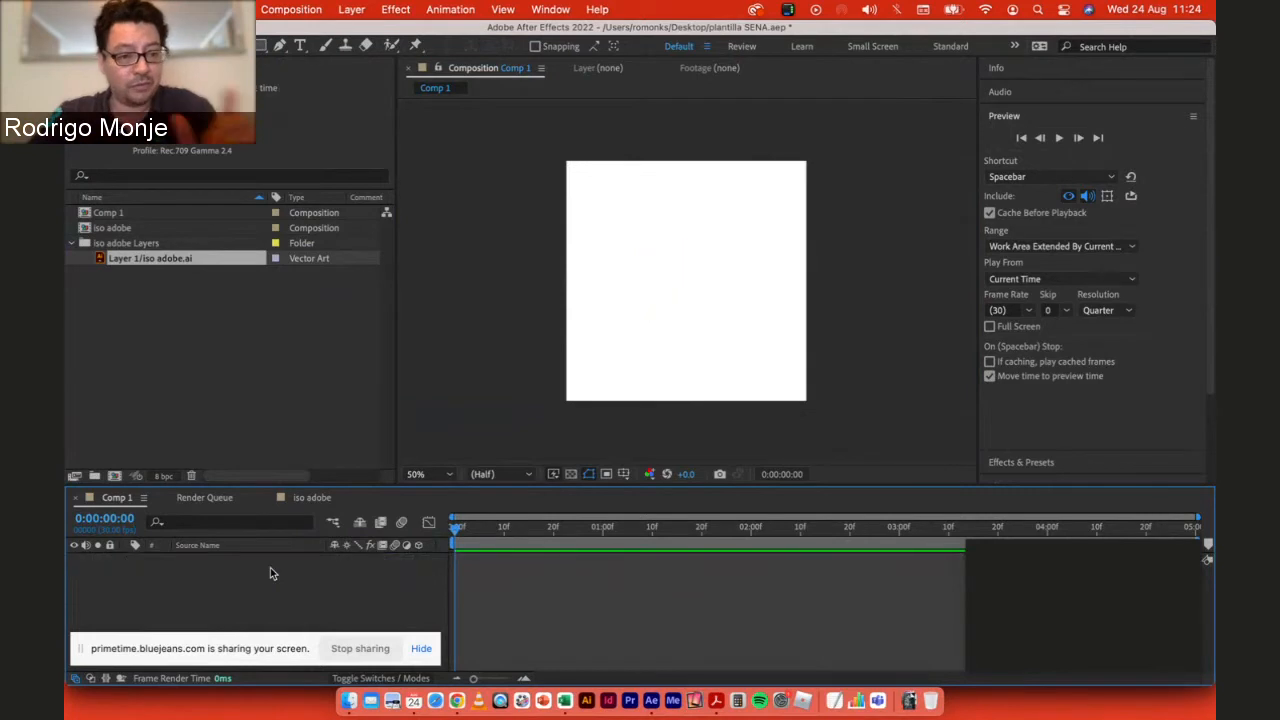
drag(100, 261, 748, 282)
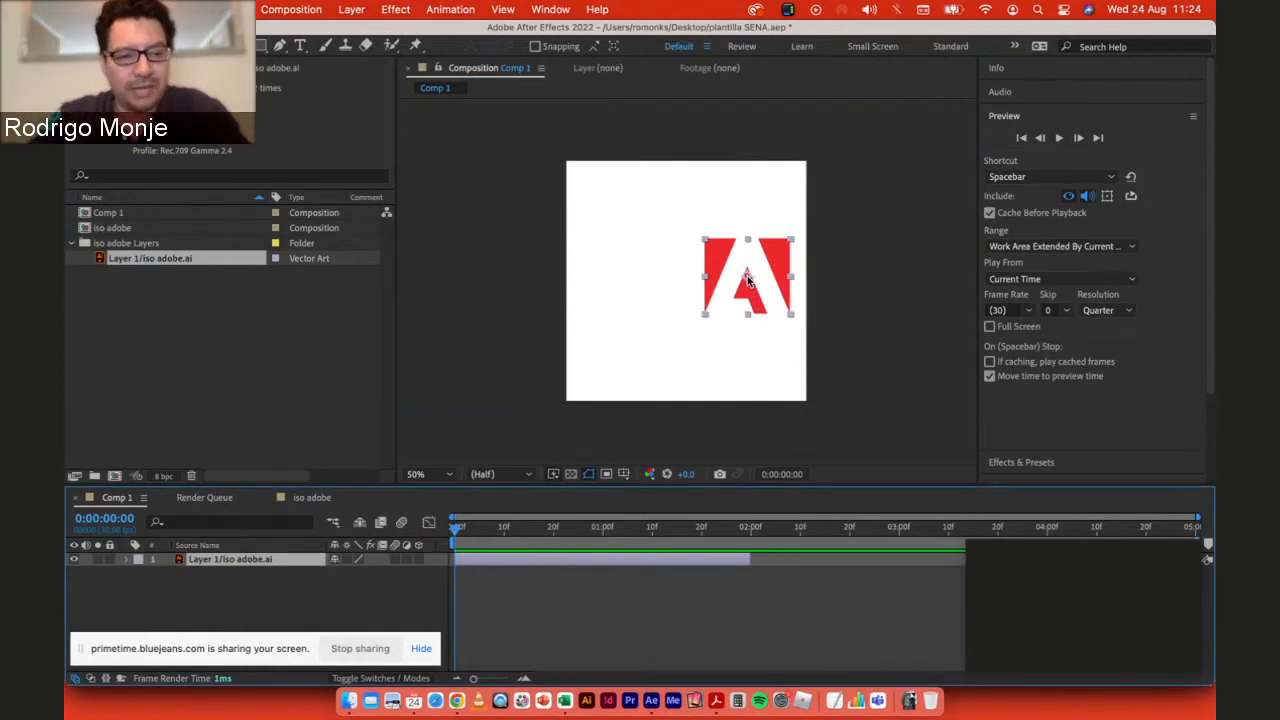
key(Delete)
Step: Add Layer 1/iso adobe.ai to the Comp 1 timeline as a layer centred in the frame
click(100, 259)
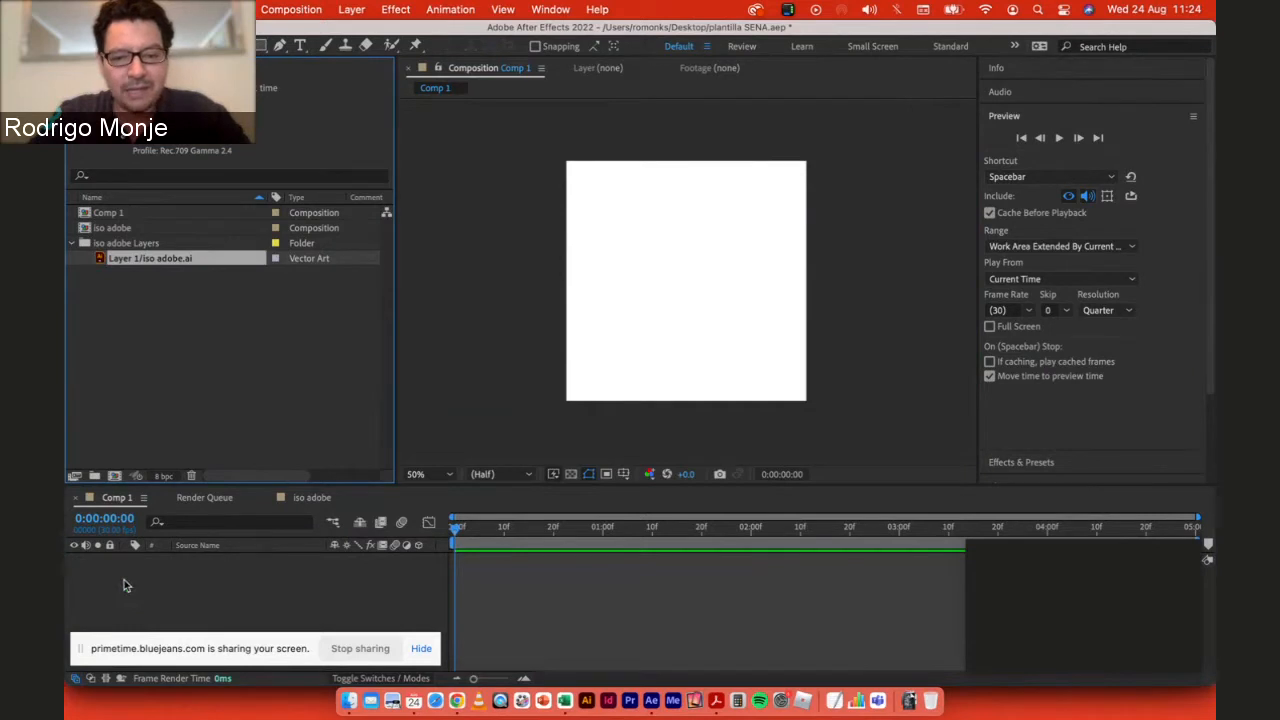
drag(100, 259, 126, 585)
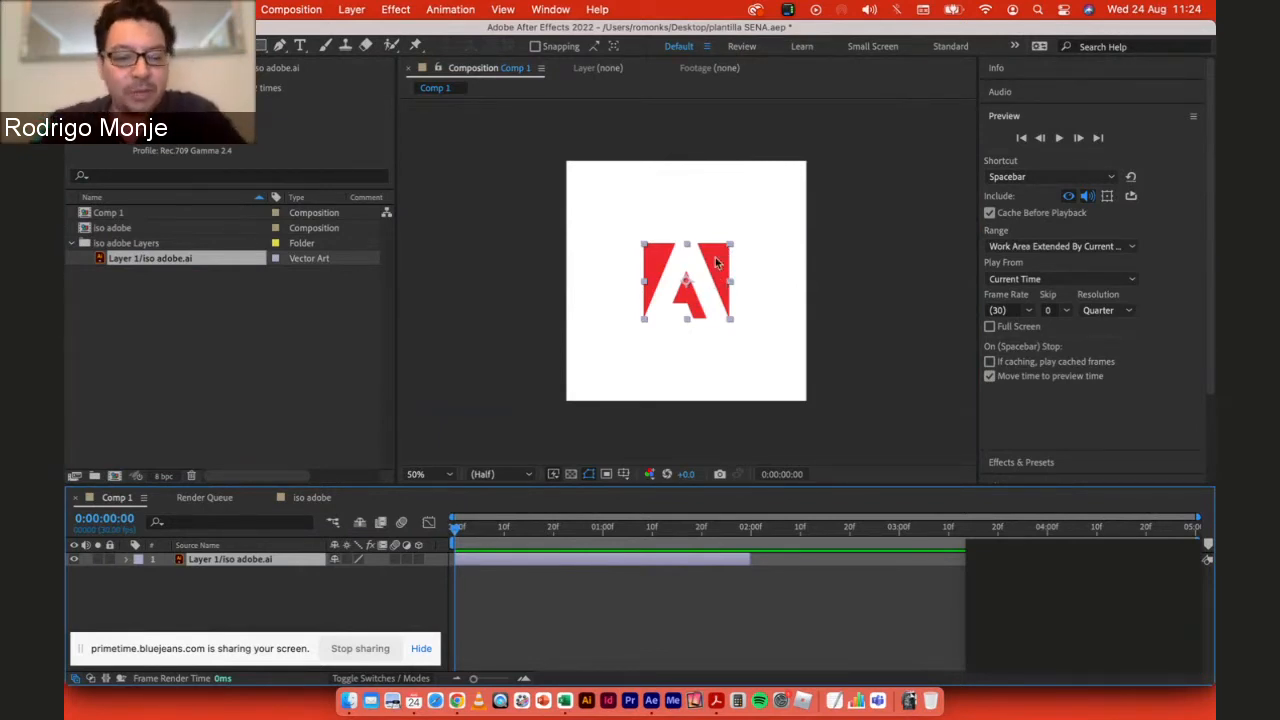
Step: Try moving the logo freely within the Comp 1 frame, and undo both moves
mouse_move(715, 257)
mouse_down()
mouse_move(623, 187)
mouse_move(663, 204)
mouse_move(716, 281)
mouse_move(717, 266)
mouse_up()
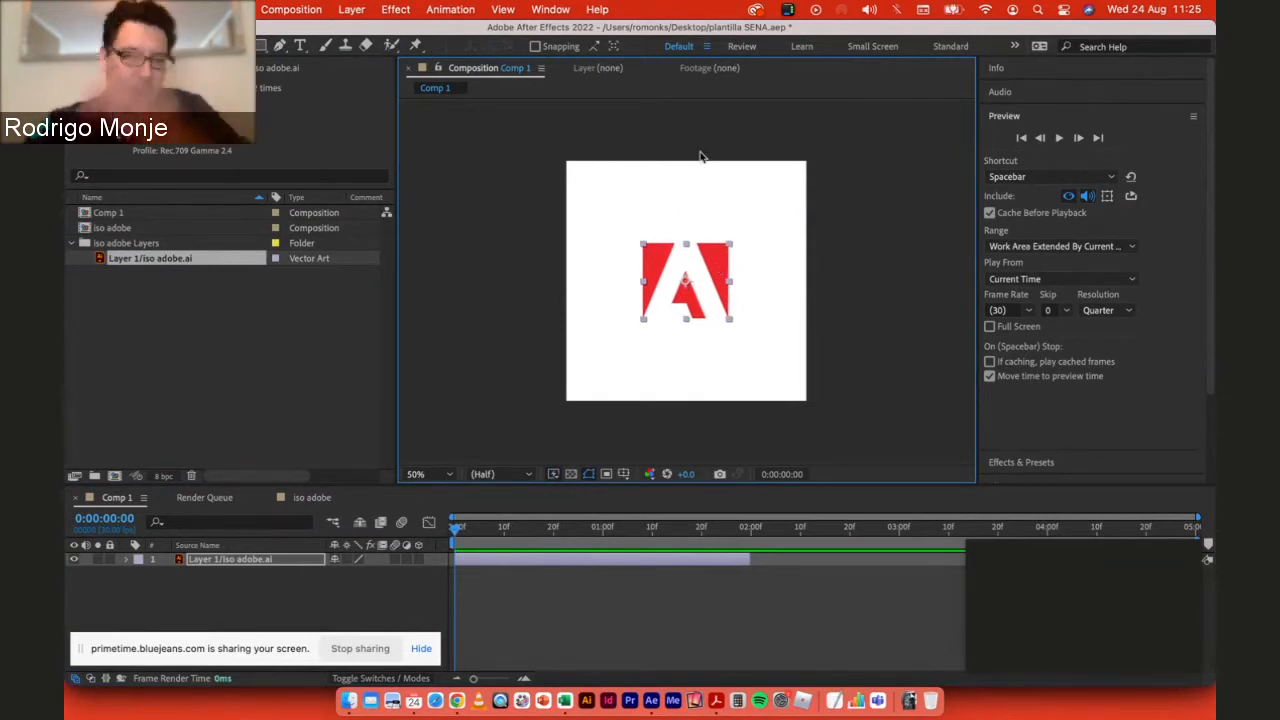
drag(714, 271, 575, 304)
key(super+z)
key(super+z)
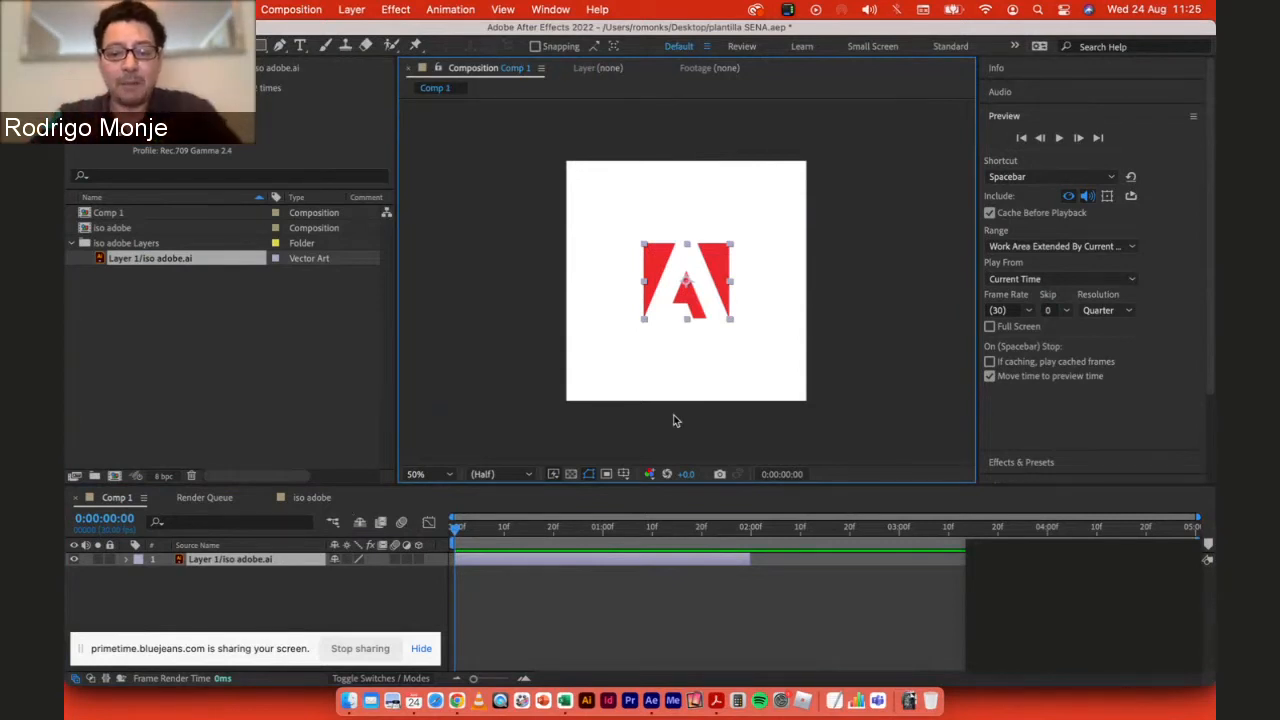
Step: Shorten the logo layer to end just before the 20-frame mark, and scrub across its end, finishing at 0:00:00:06
drag(745, 561, 531, 563)
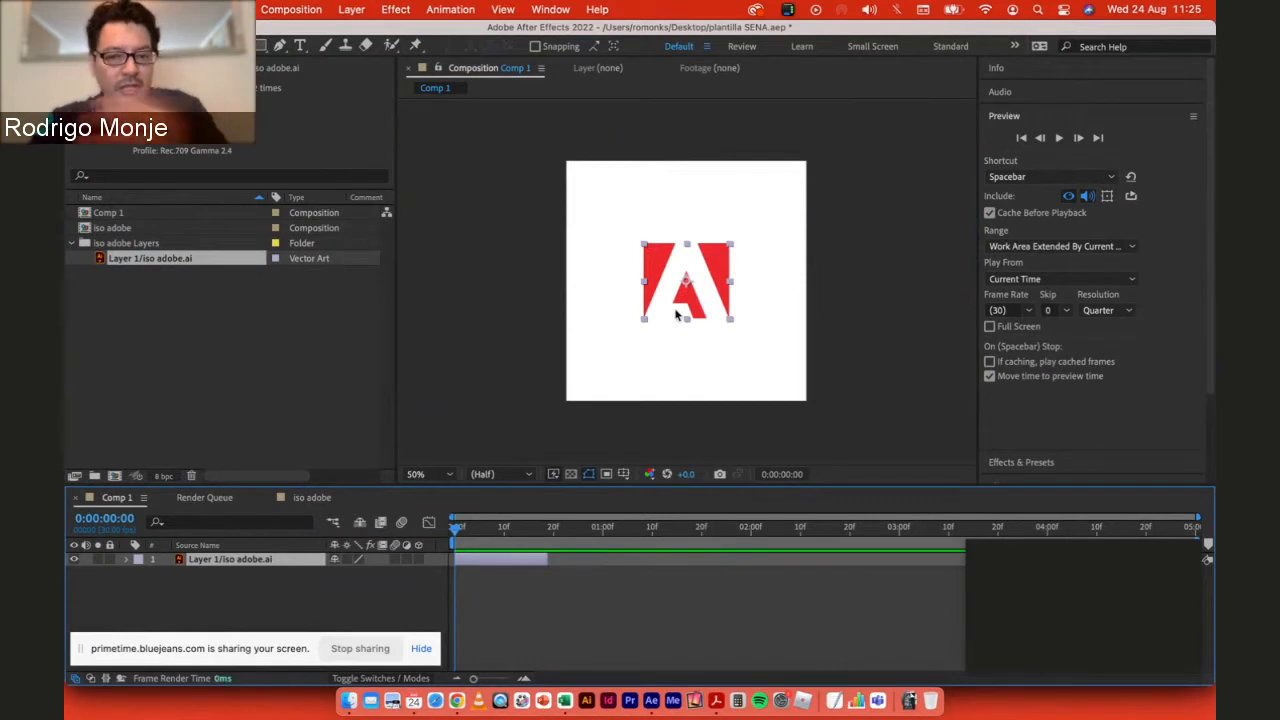
drag(457, 531, 737, 516)
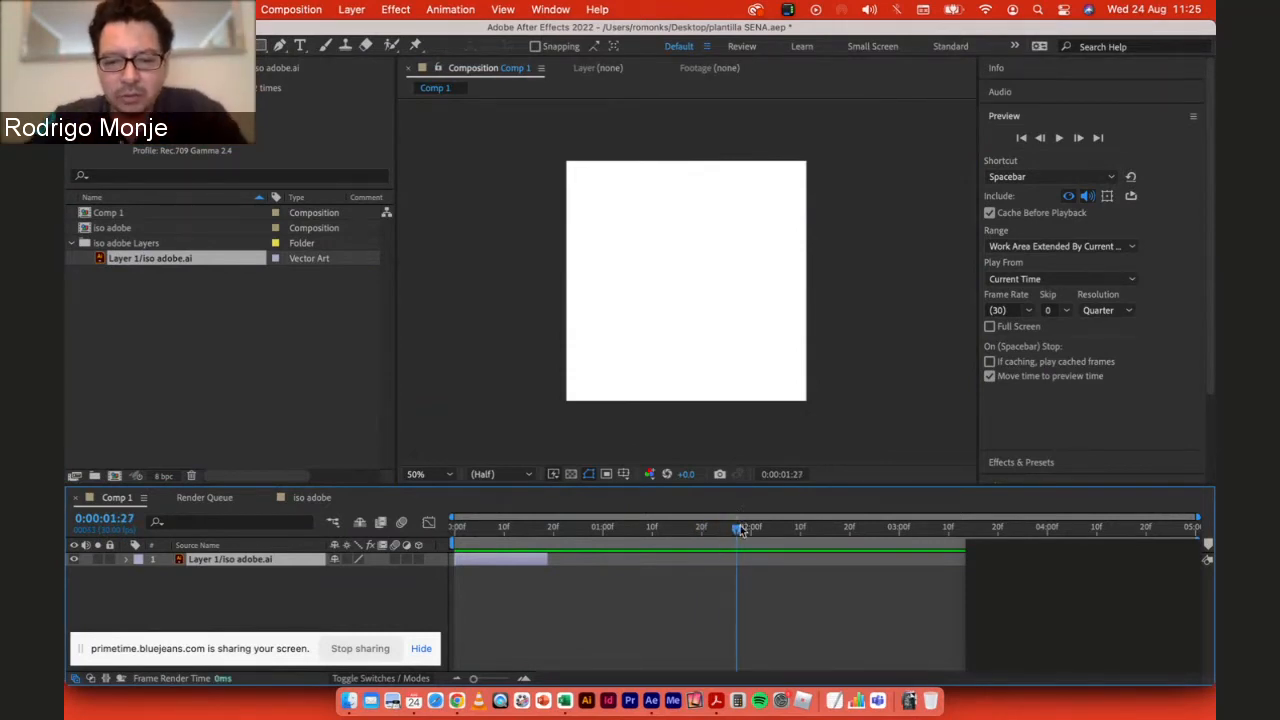
drag(740, 525, 546, 526)
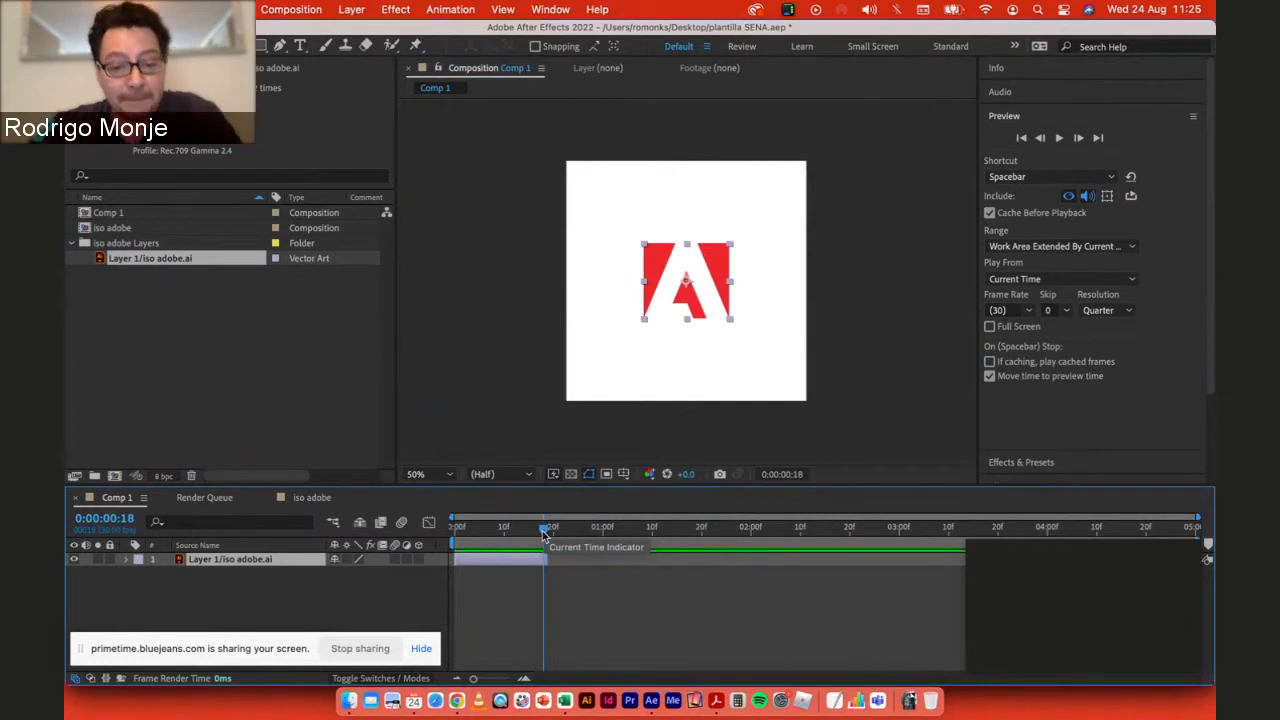
drag(542, 530, 484, 530)
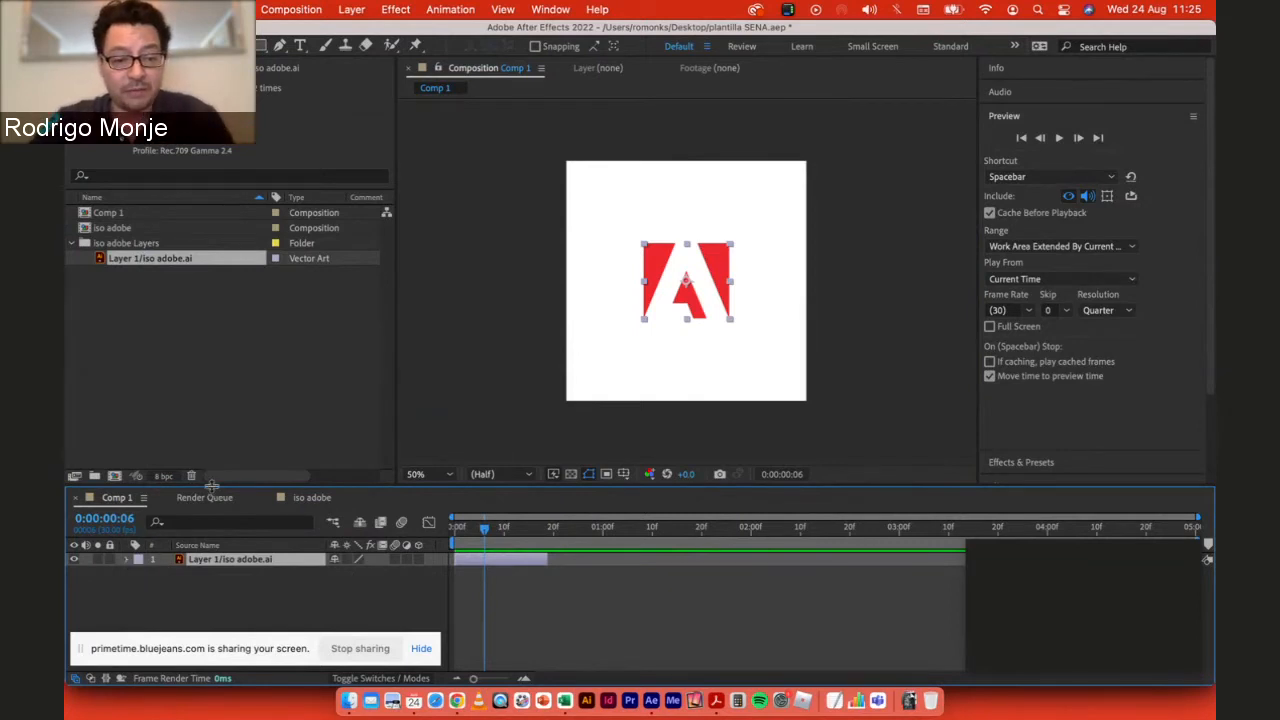
Step: Enlarge the timeline area and expand the logo layer to examine its Transform properties down to Opacity
drag(210, 484, 201, 409)
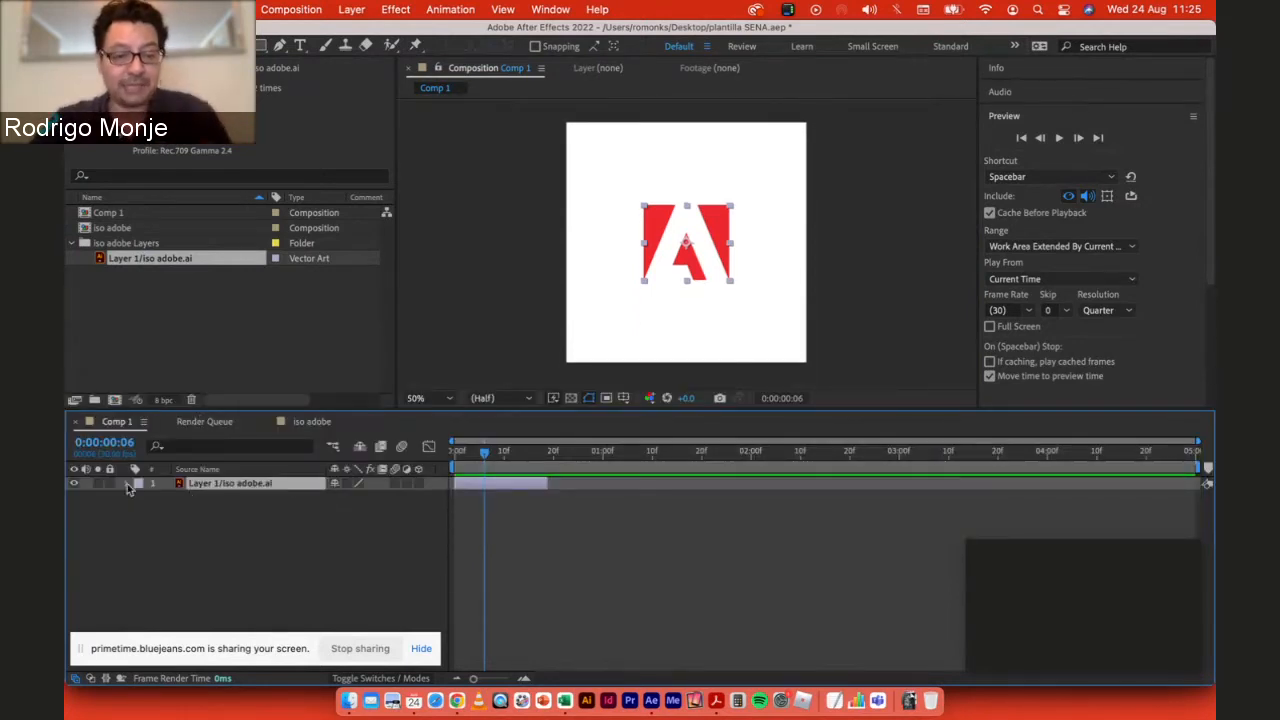
click(127, 483)
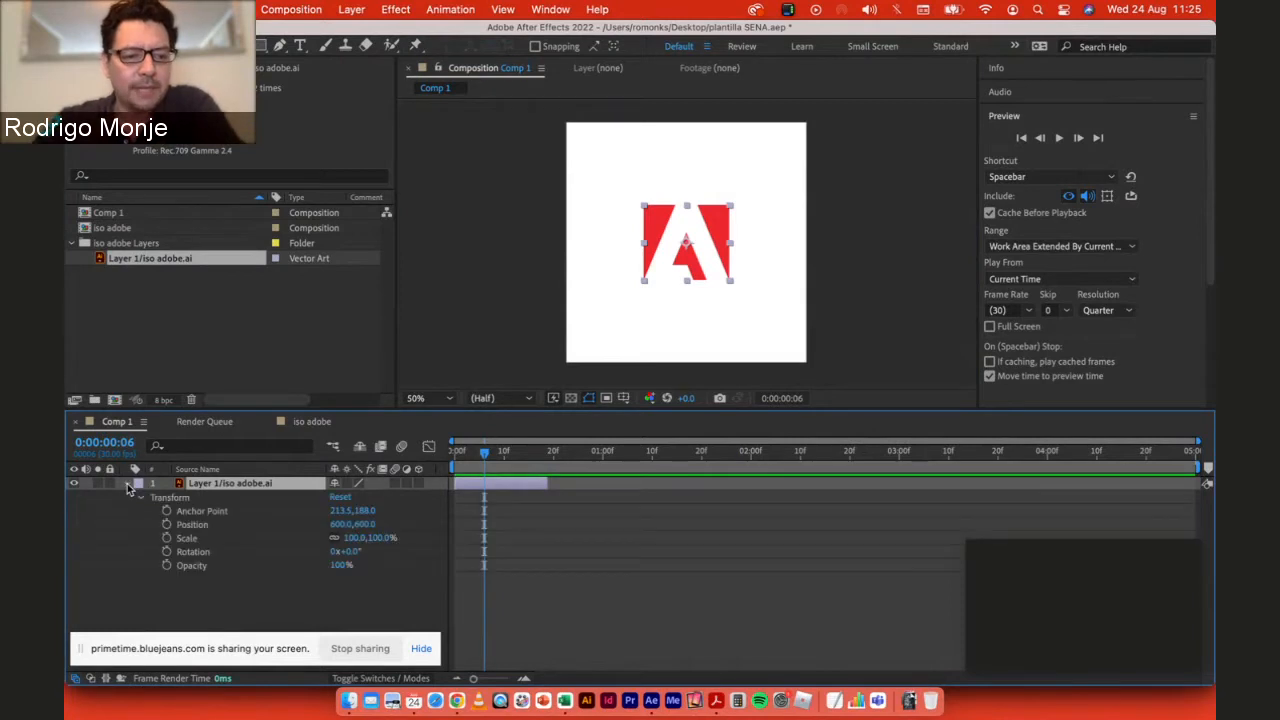
click(165, 498)
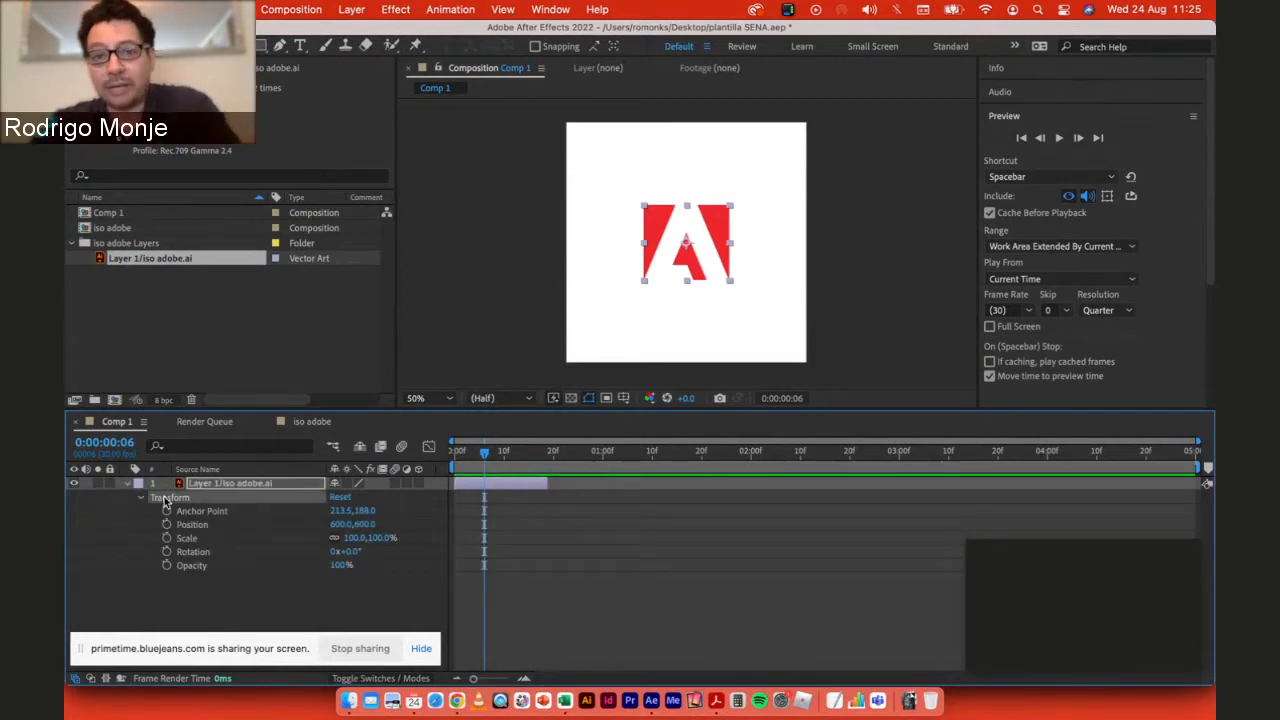
click(200, 568)
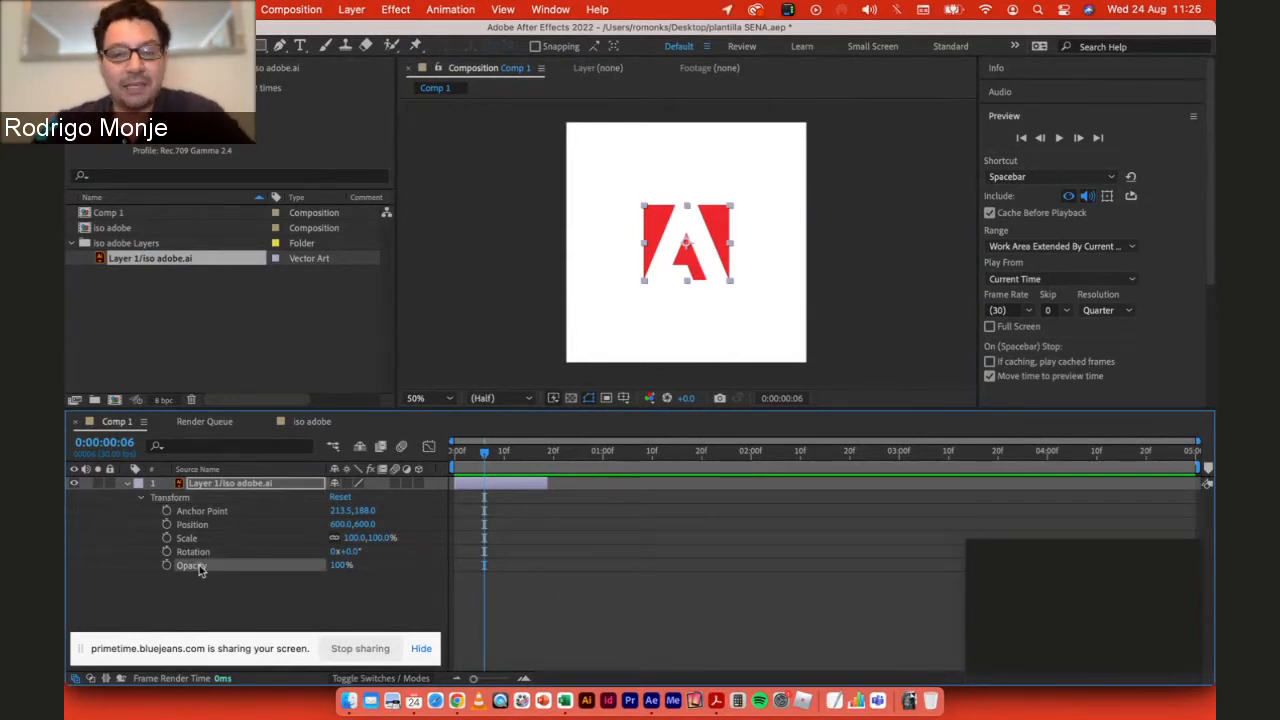
Step: Show the logo layer's Opacity, Rotation and Position one at a time, return to Opacity alone, and move the playhead to 0:00:00:15
click(209, 484)
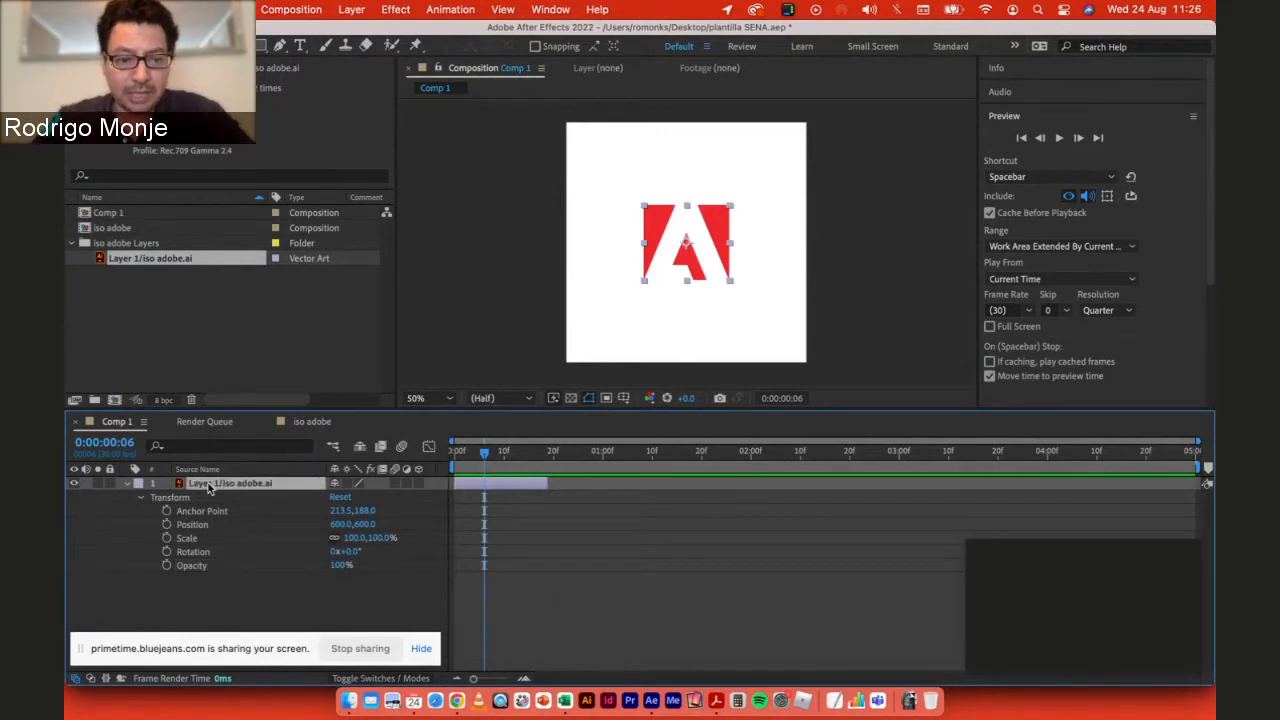
key(t)
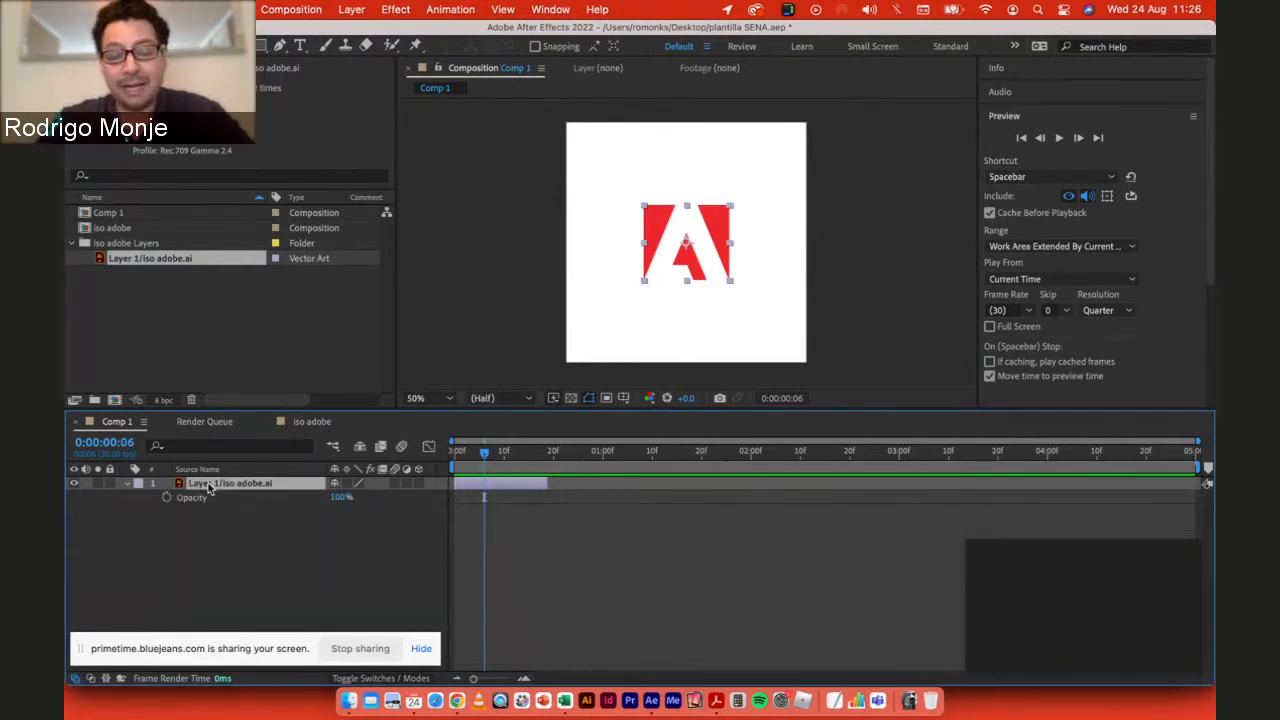
key(r)
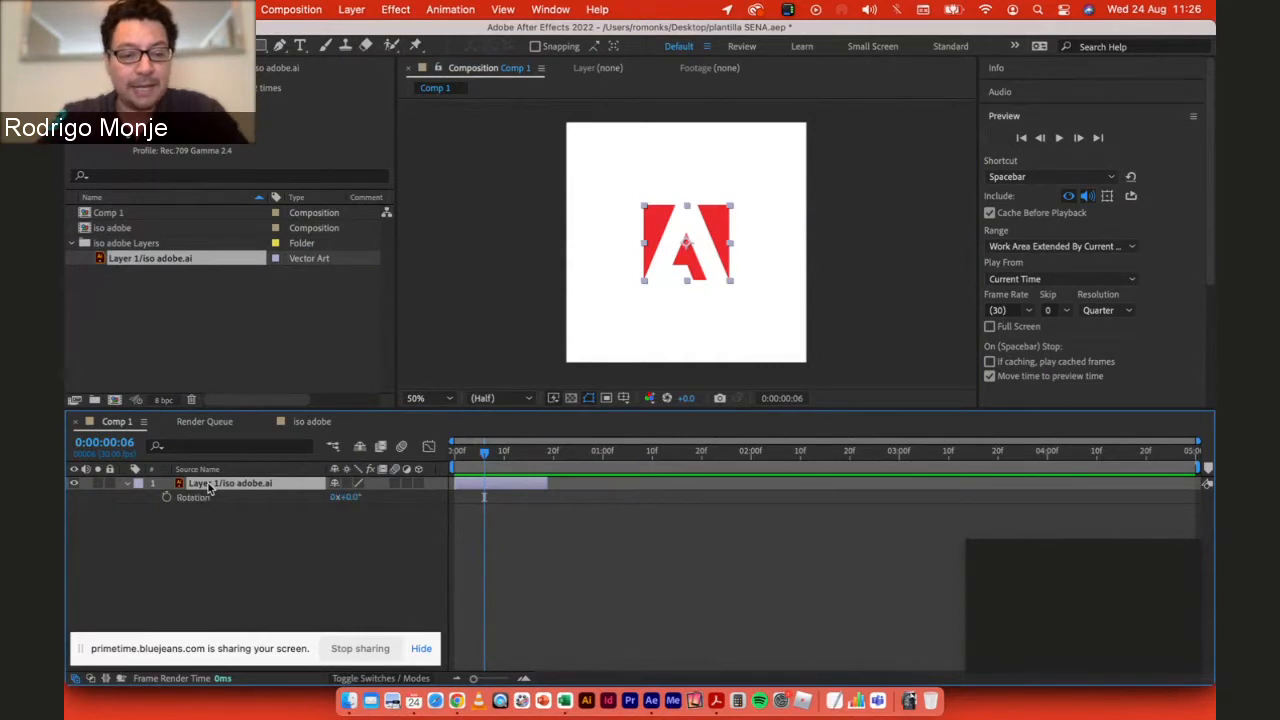
key(p)
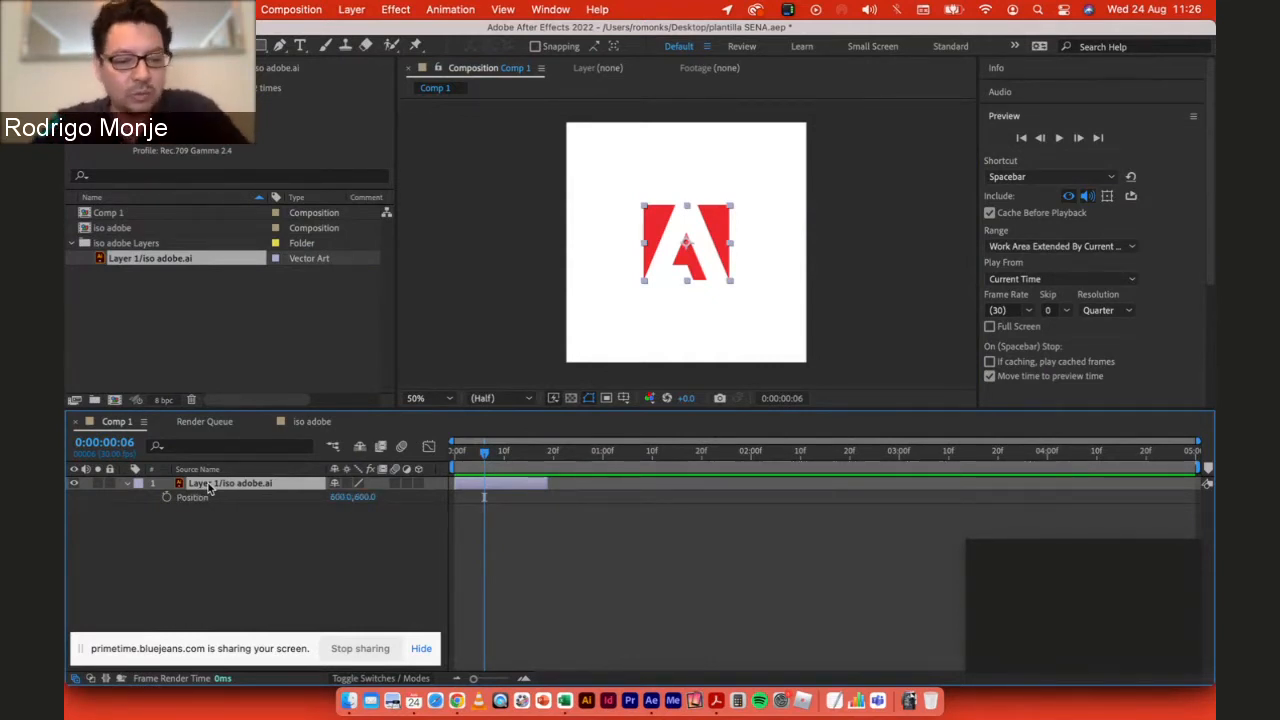
key(t)
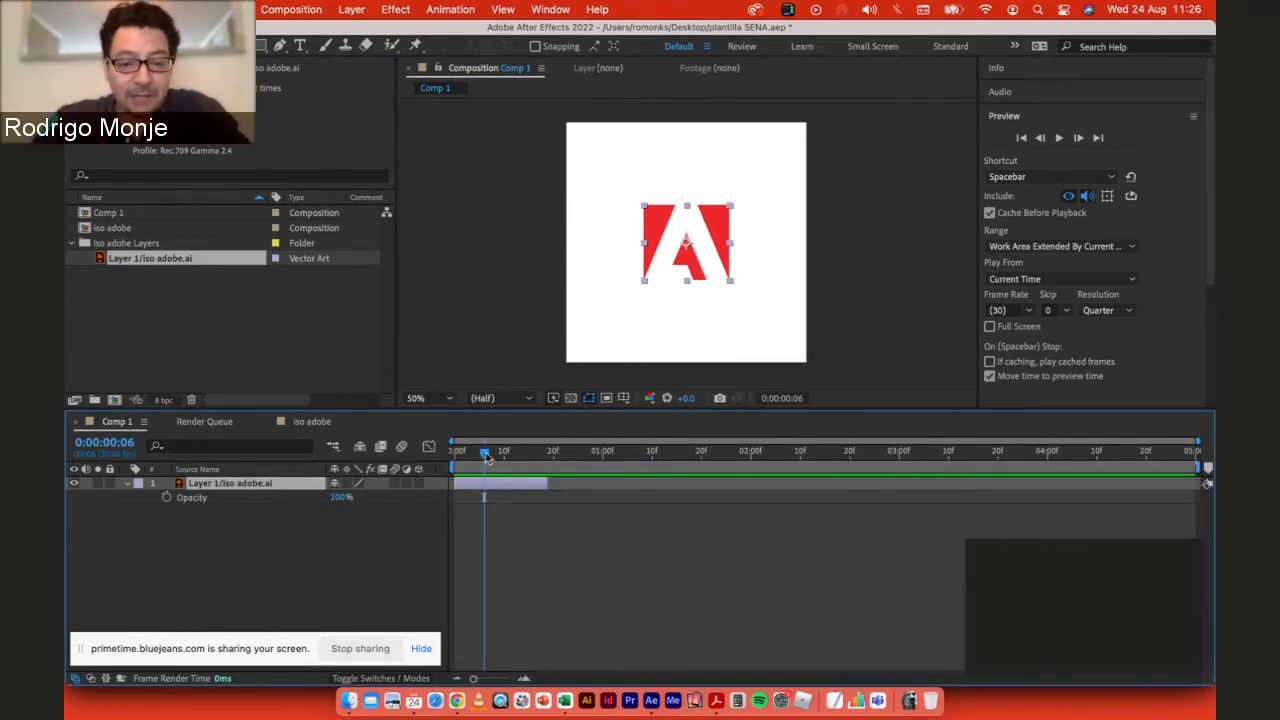
drag(486, 453, 529, 451)
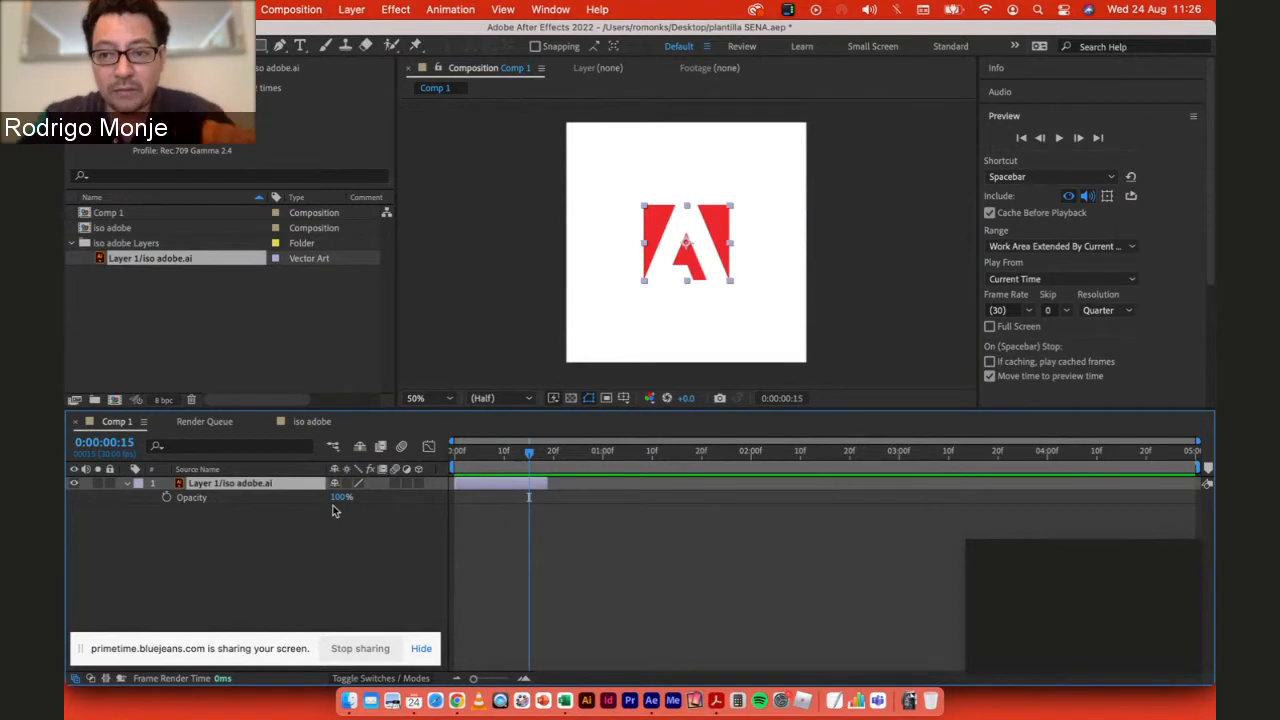
Step: Display Effects & Presets and look through the available effect categories, comparing them with the Effect command list
click(548, 8)
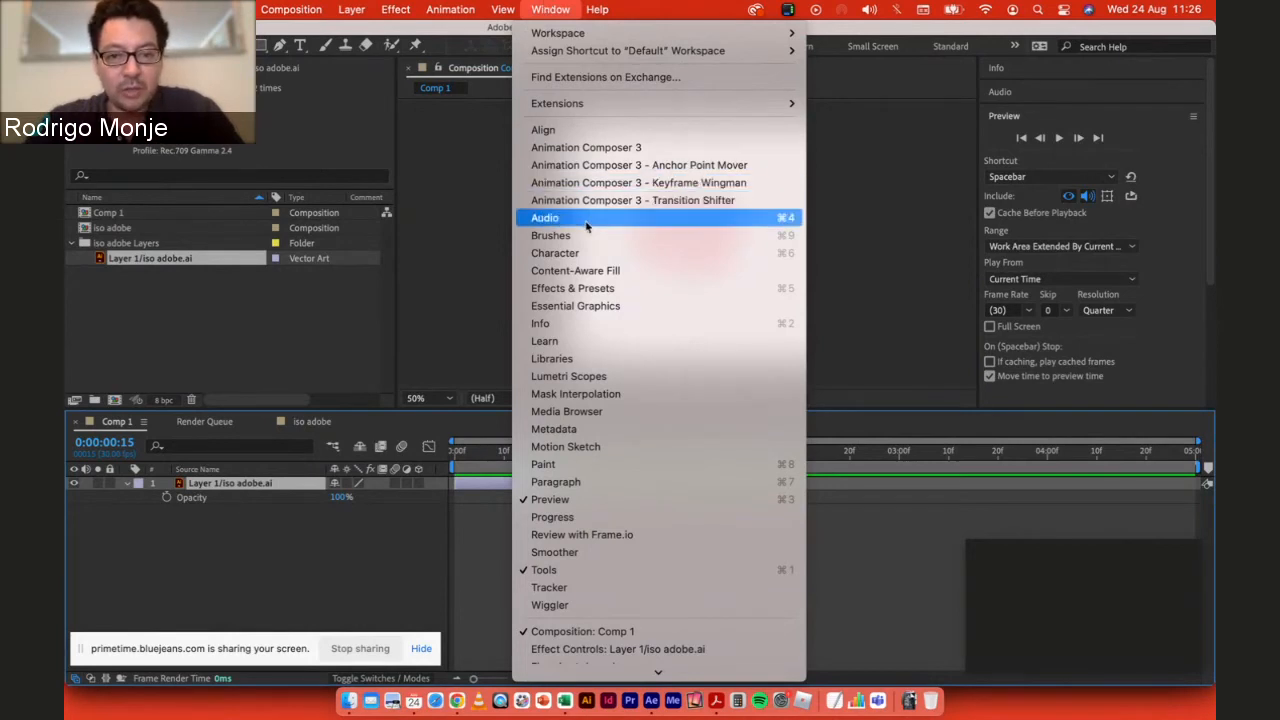
click(593, 290)
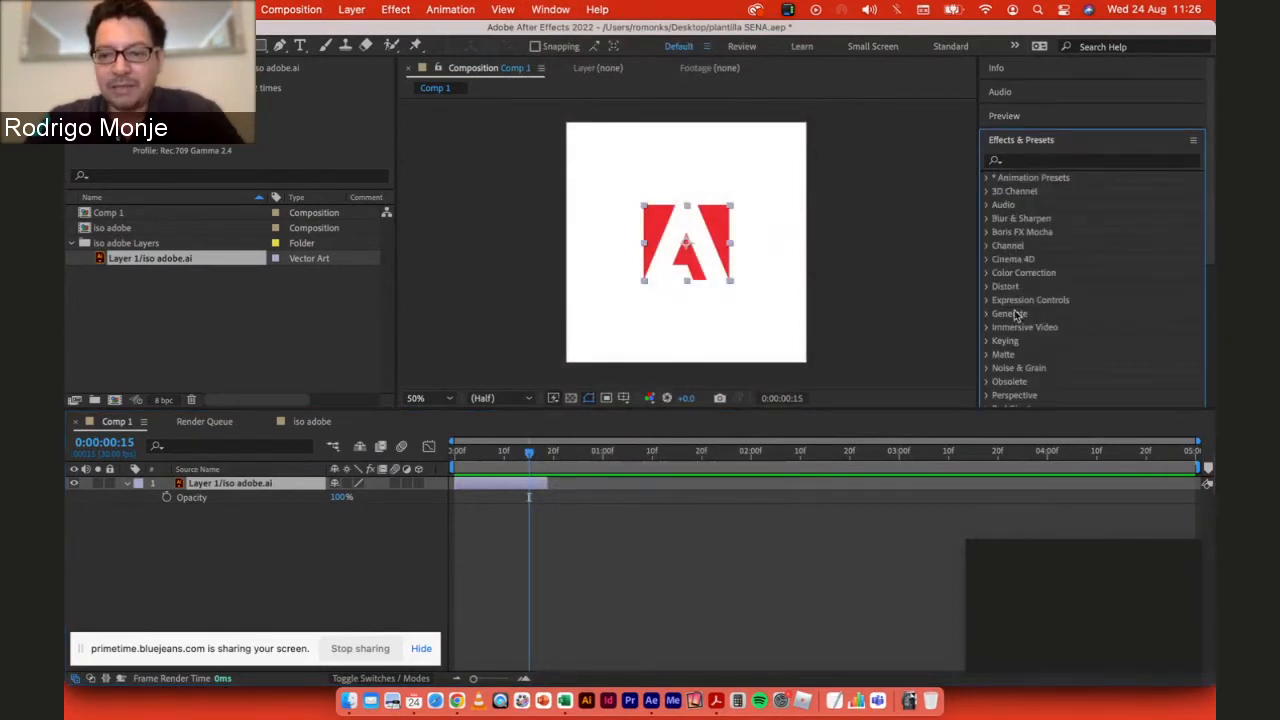
scroll(1016, 338, down, 3)
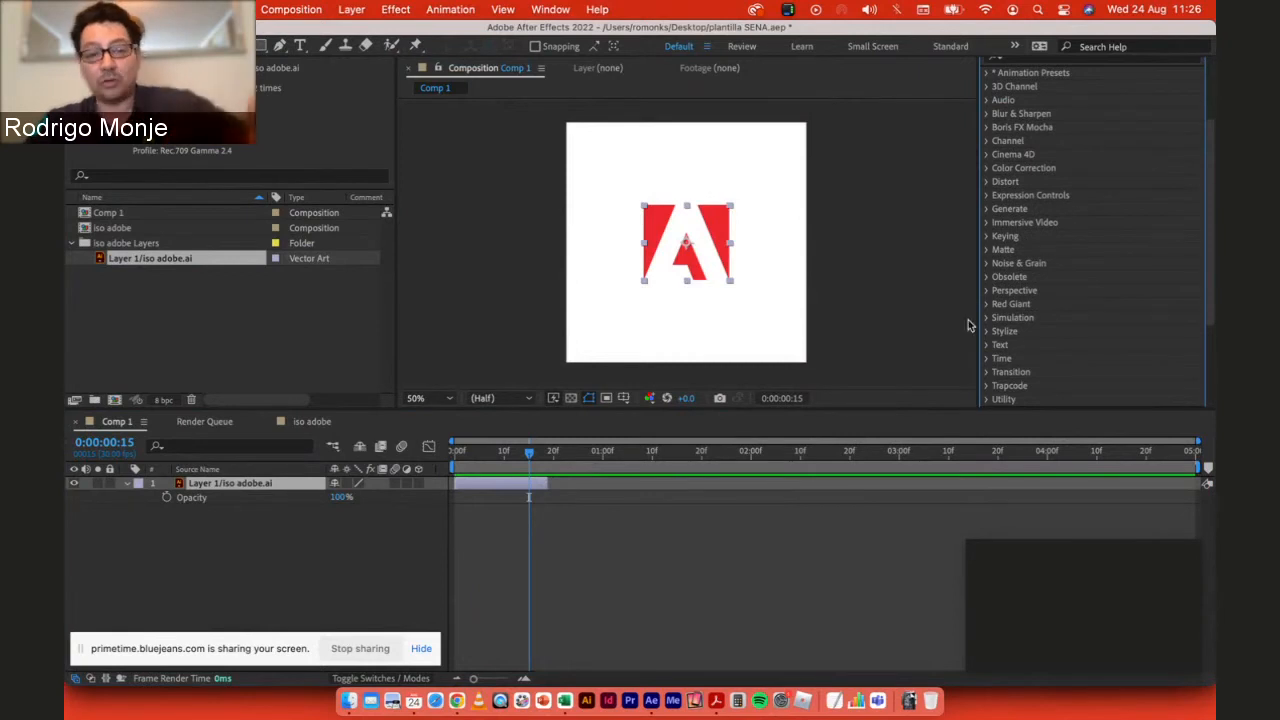
click(396, 8)
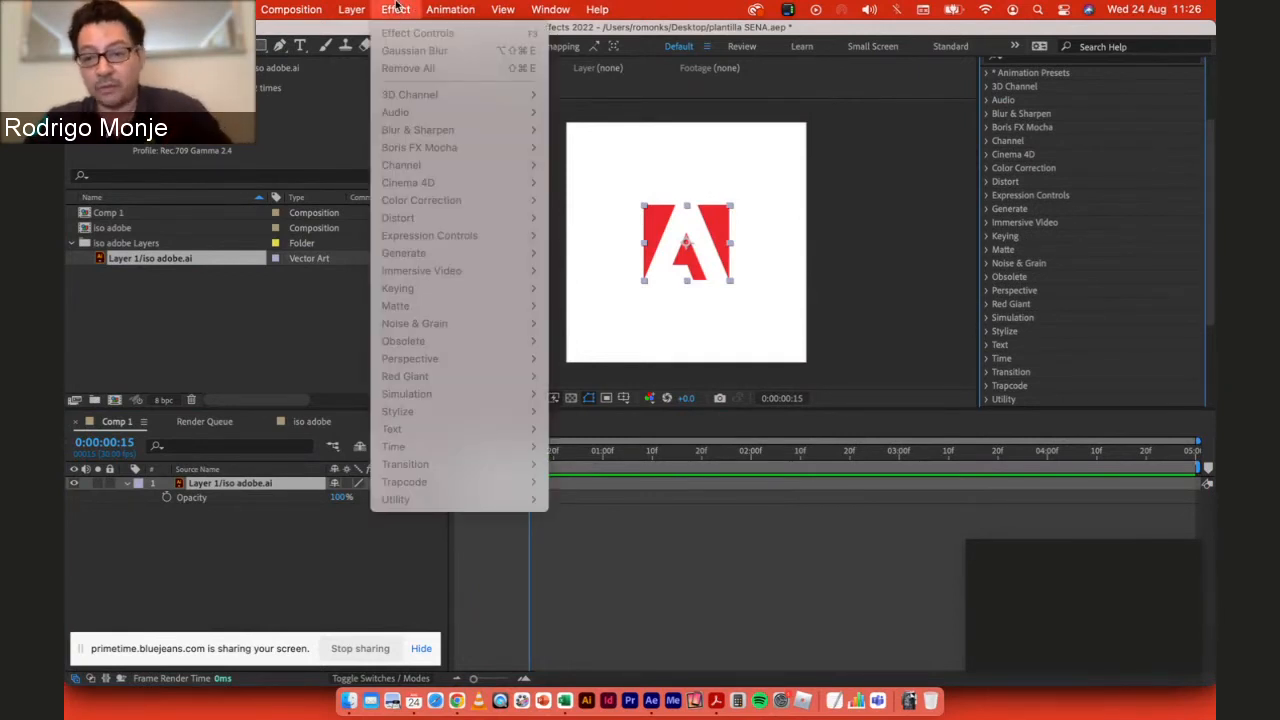
click(396, 6)
scroll(1188, 171, up, 3)
Step: Search the effects and presets for "blur", and clear the search
click(1097, 164)
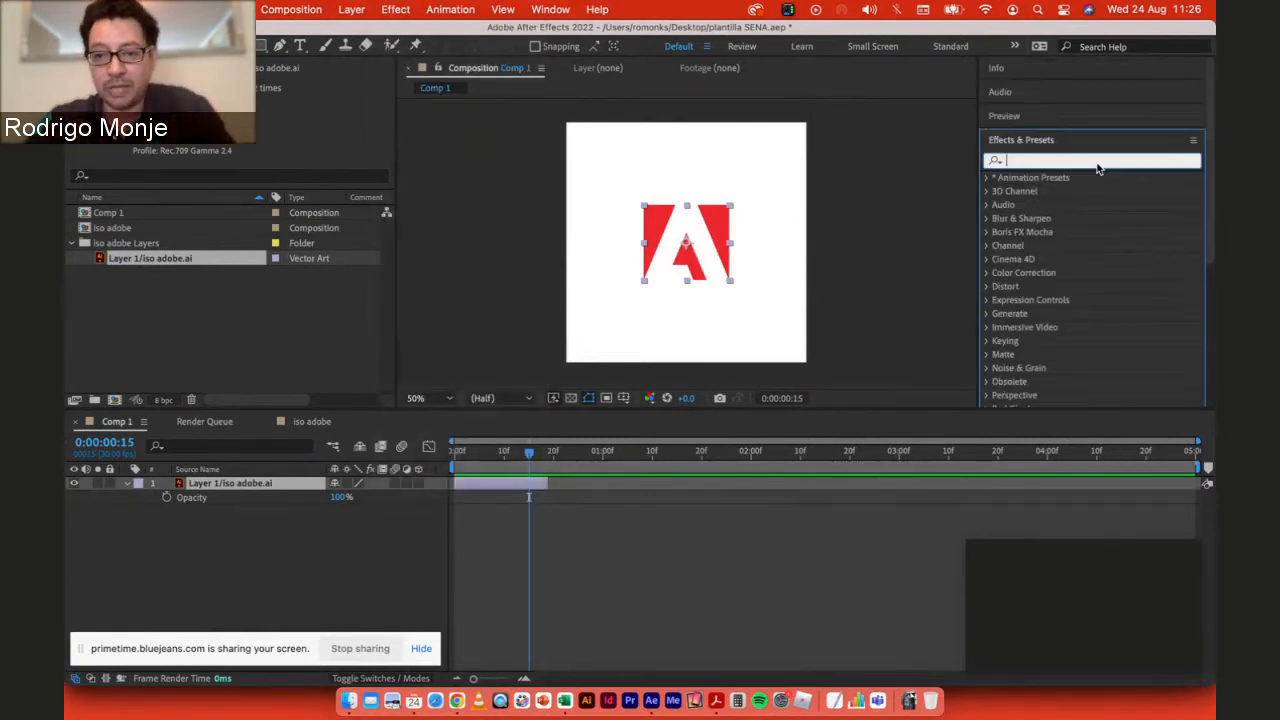
text(blur)
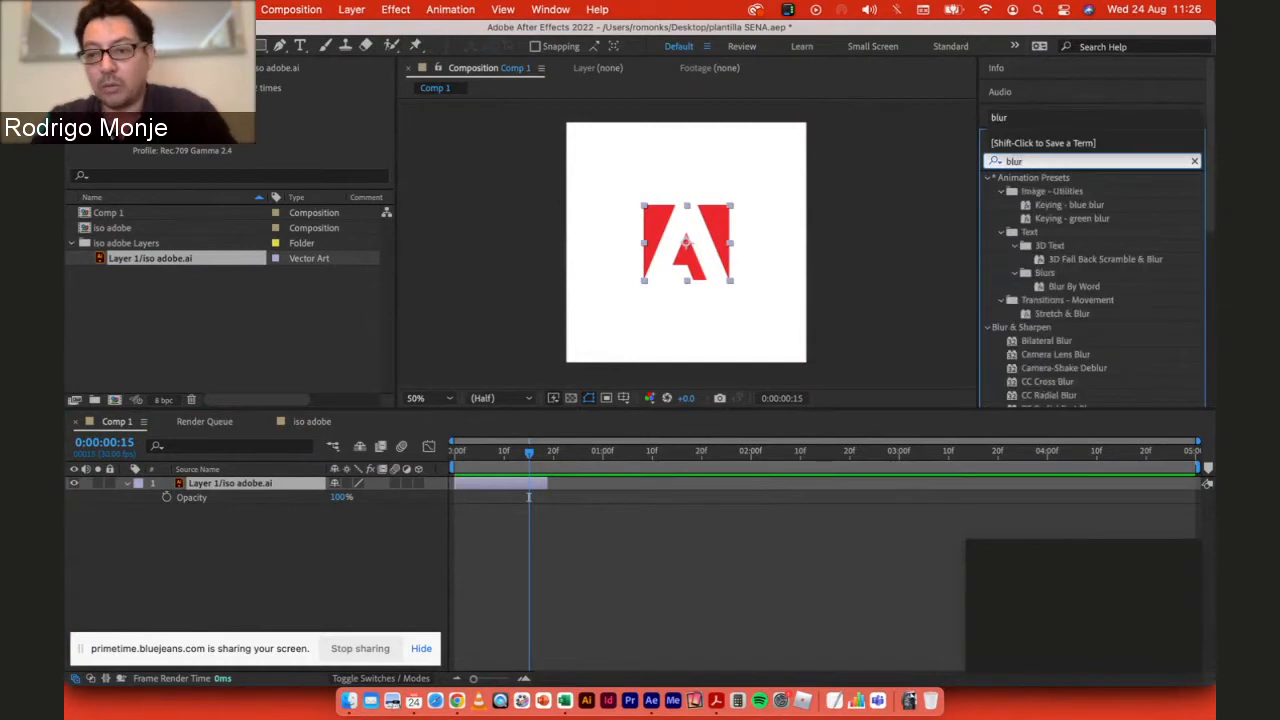
key(BackSpace)
key(BackSpace)
key(BackSpace)
key(BackSpace)
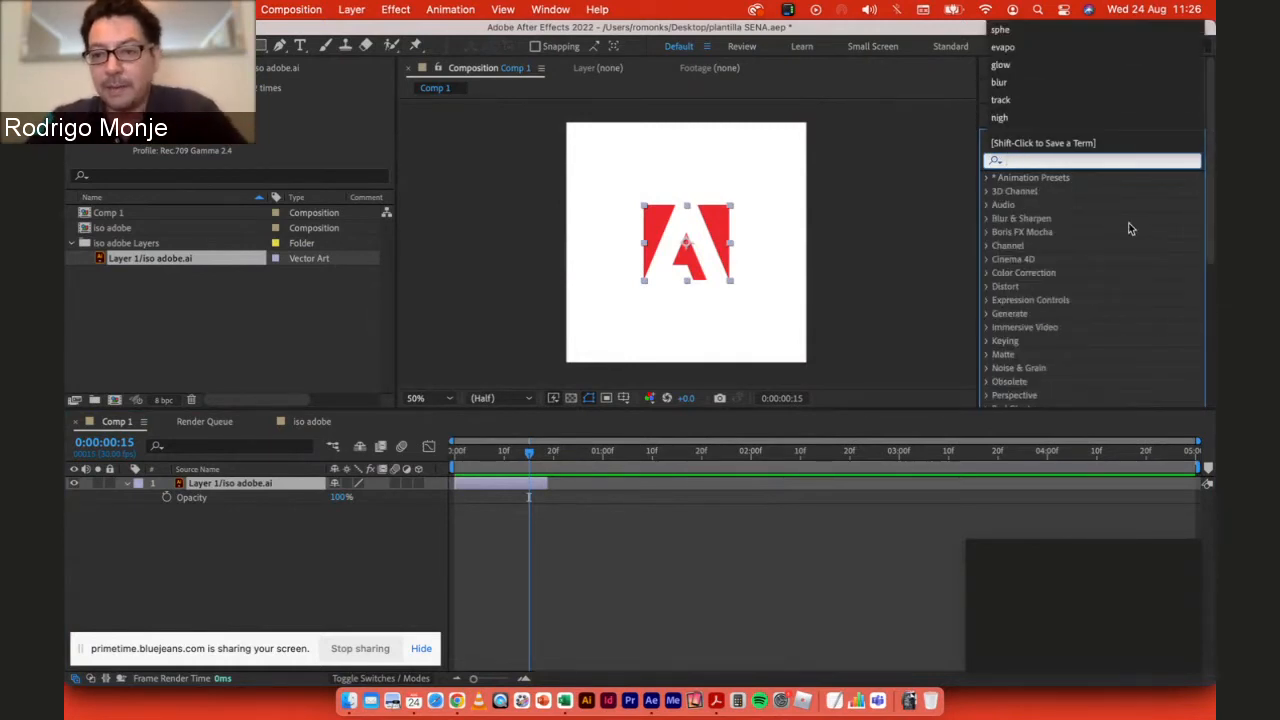
Step: Expand the Transitions - Dissolves folder in Animation Presets and look through its presets, including the Block Dissolve variants
click(1129, 224)
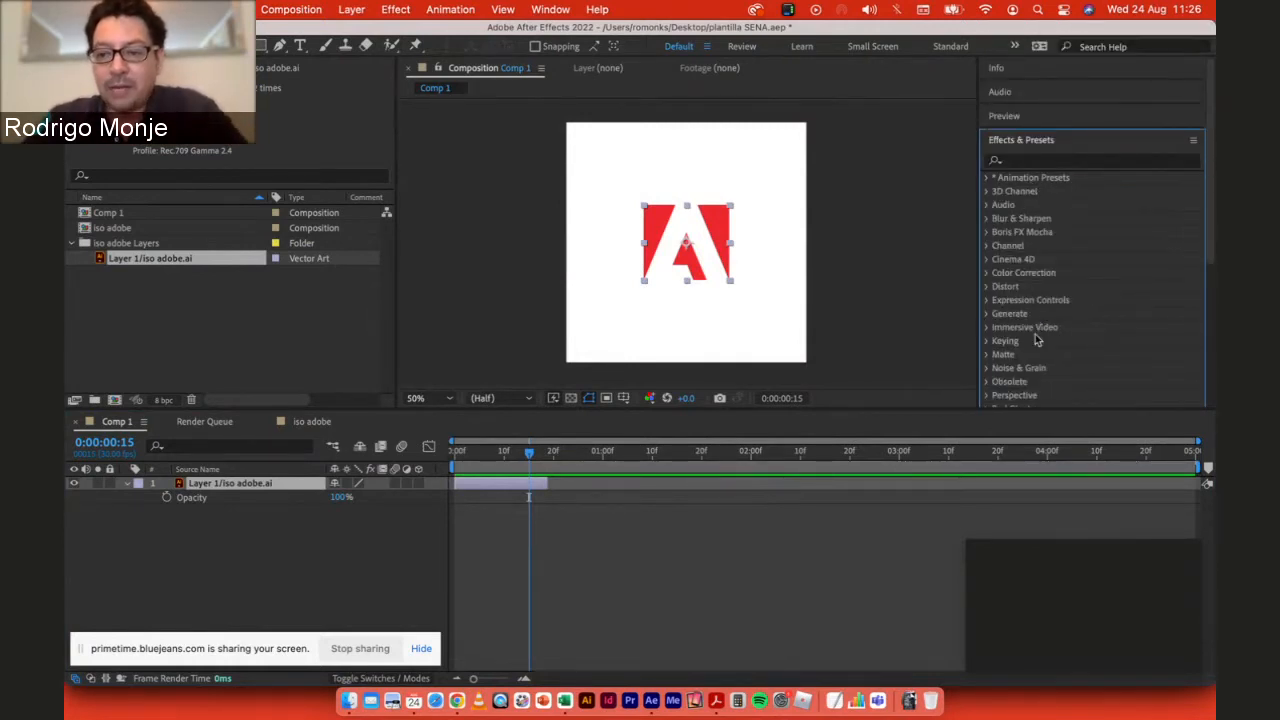
click(993, 178)
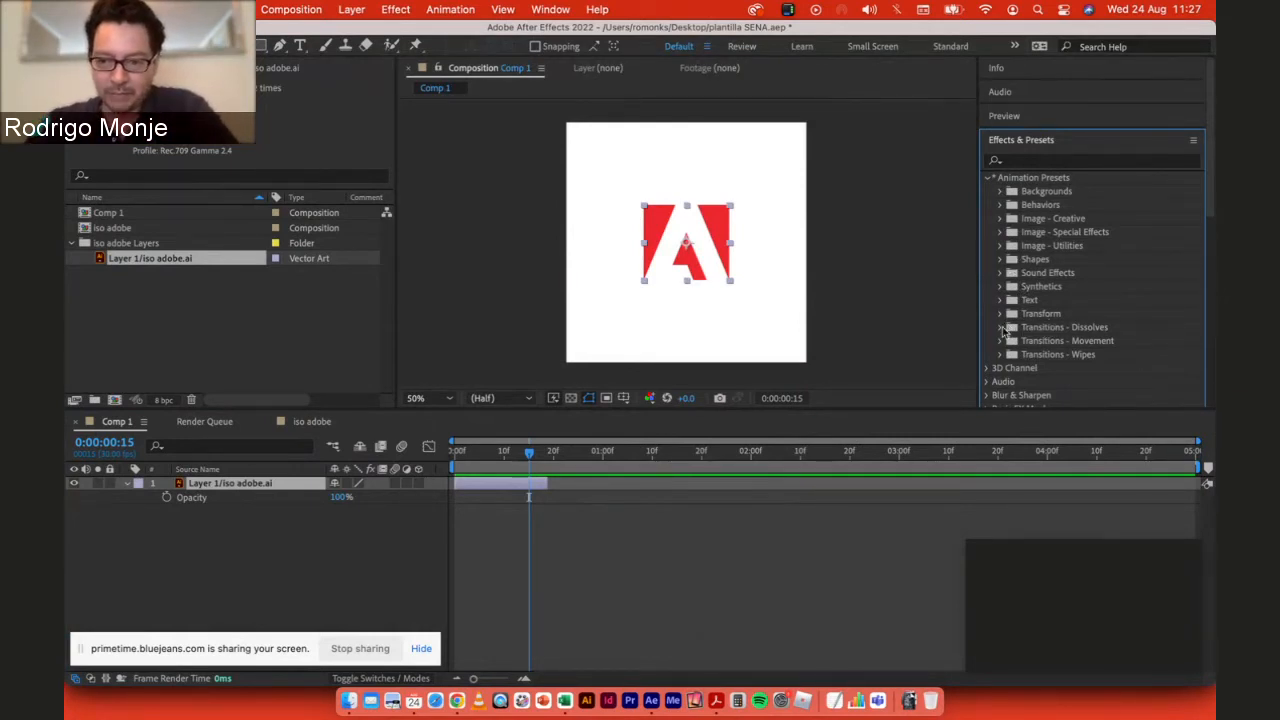
click(1002, 328)
scroll(1117, 291, down, 5)
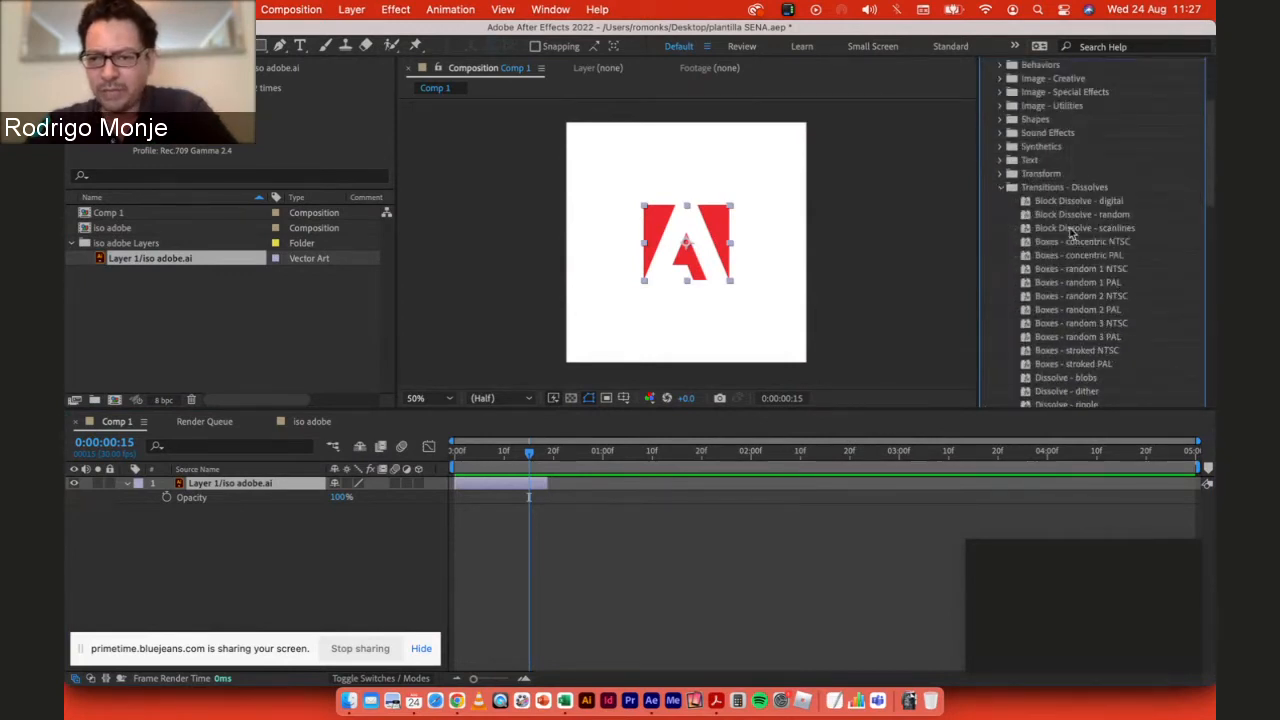
scroll(1090, 300, down, 2)
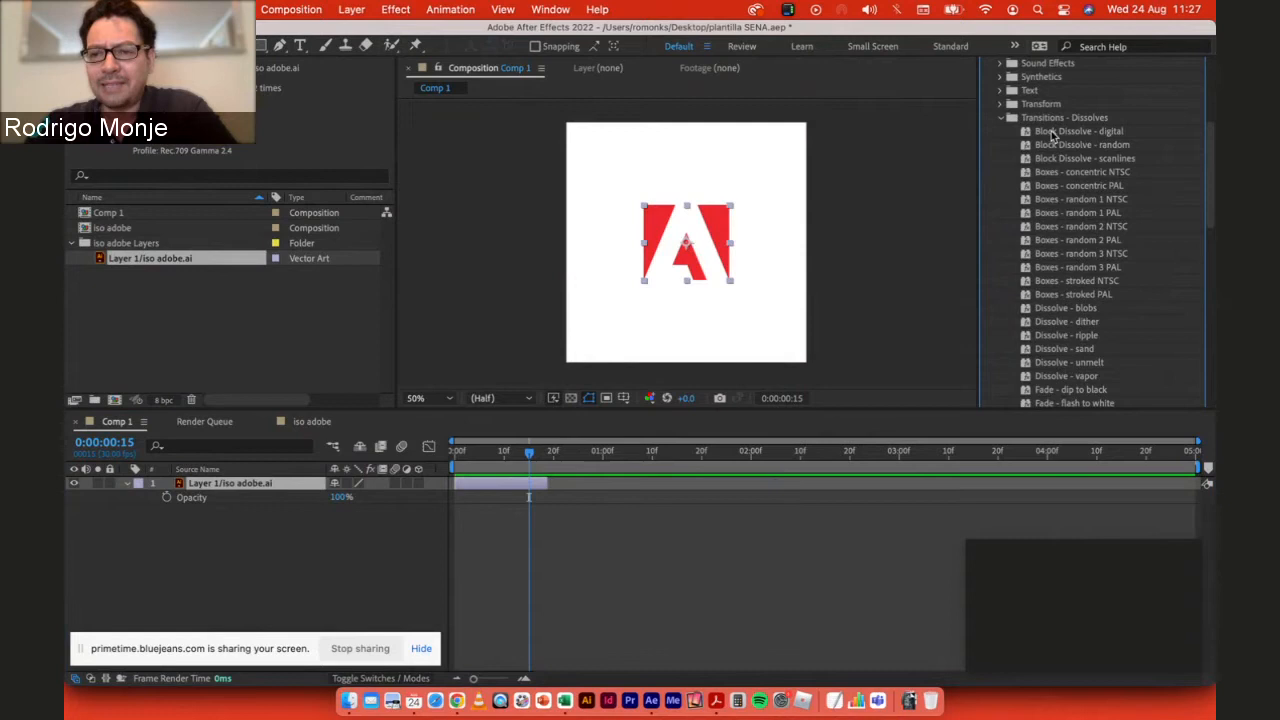
click(1052, 136)
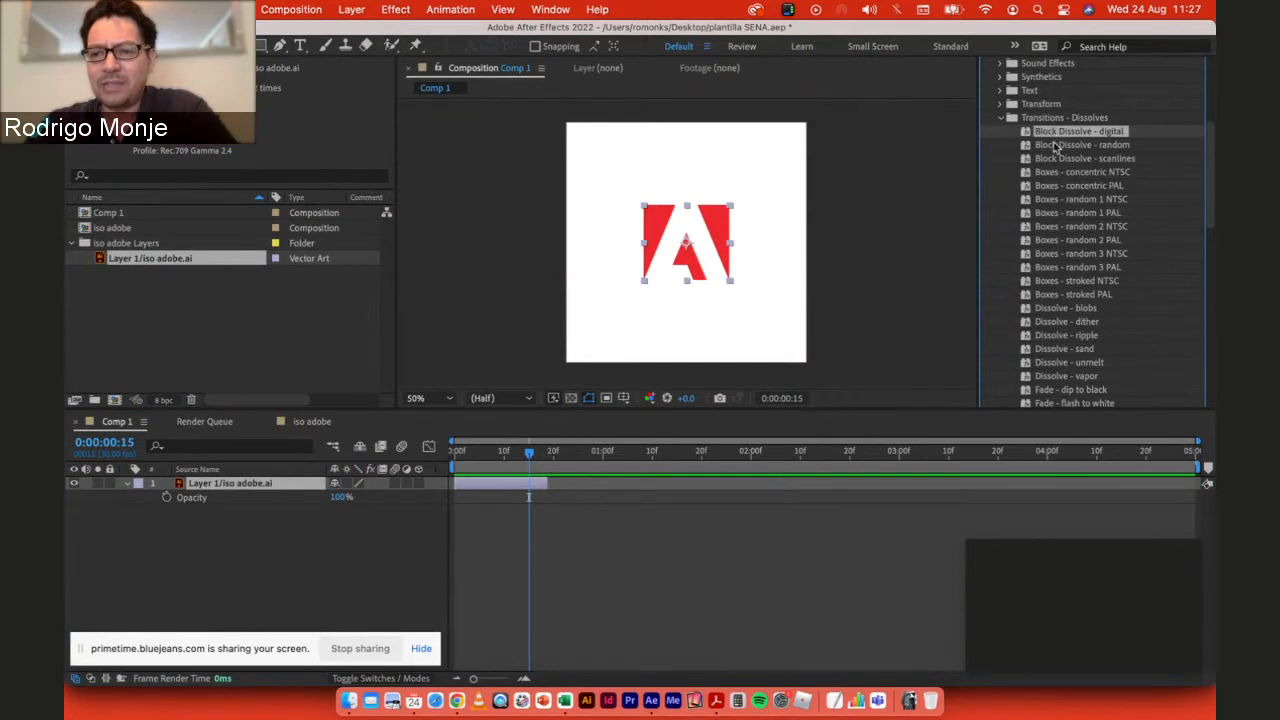
click(1054, 146)
click(1055, 159)
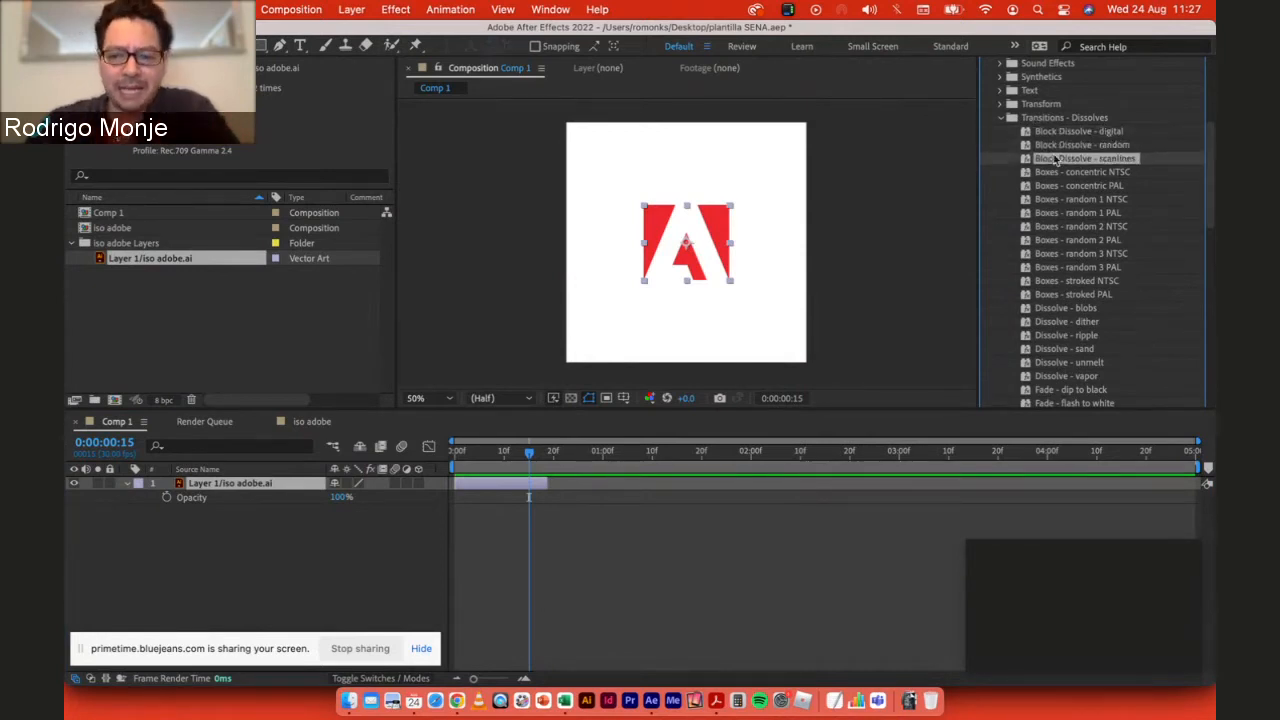
scroll(1055, 159, down, 3)
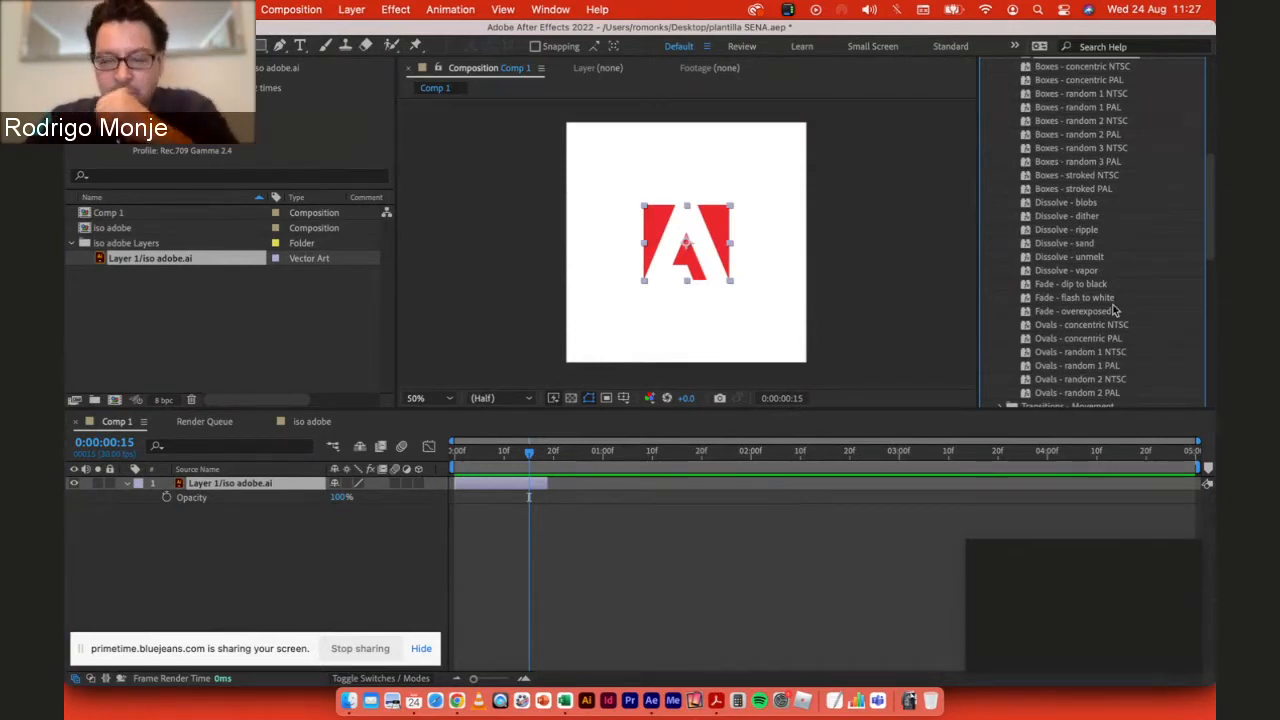
scroll(1112, 300, up, 5)
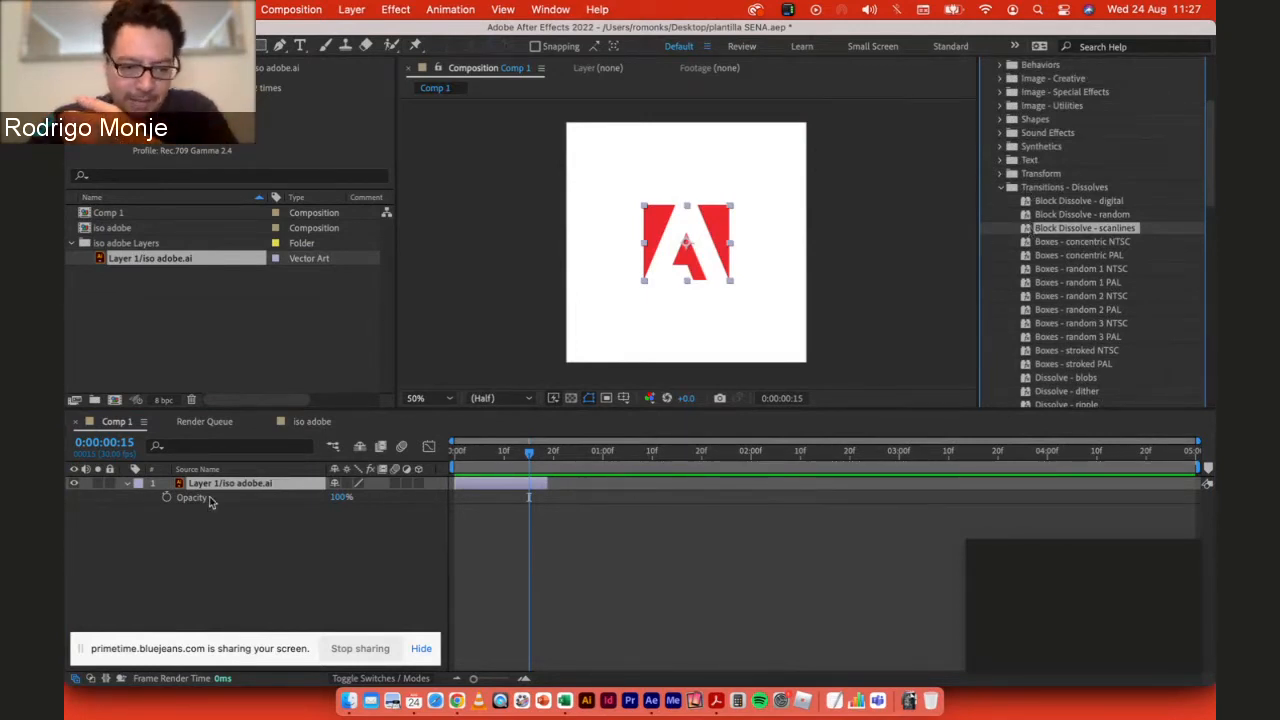
Step: Apply the Block Dissolve - scanlines preset to the logo layer with the playhead at 0:00:00:15
click(210, 494)
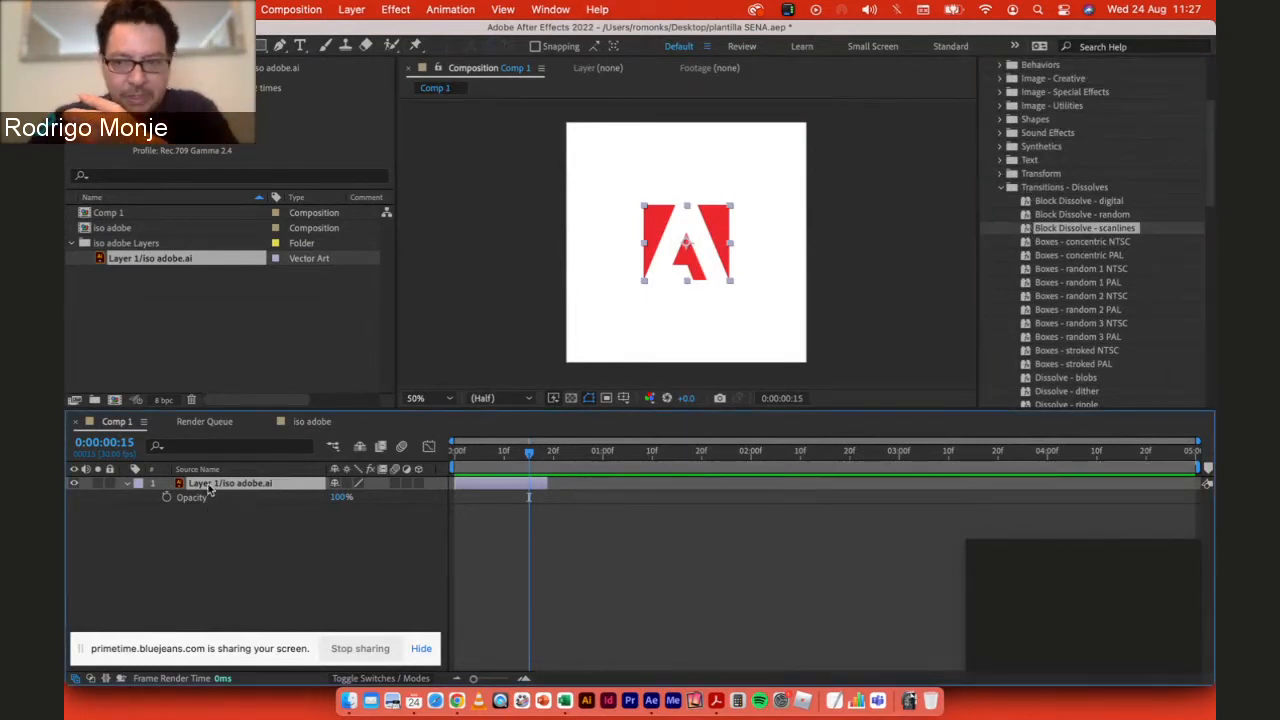
click(1026, 230)
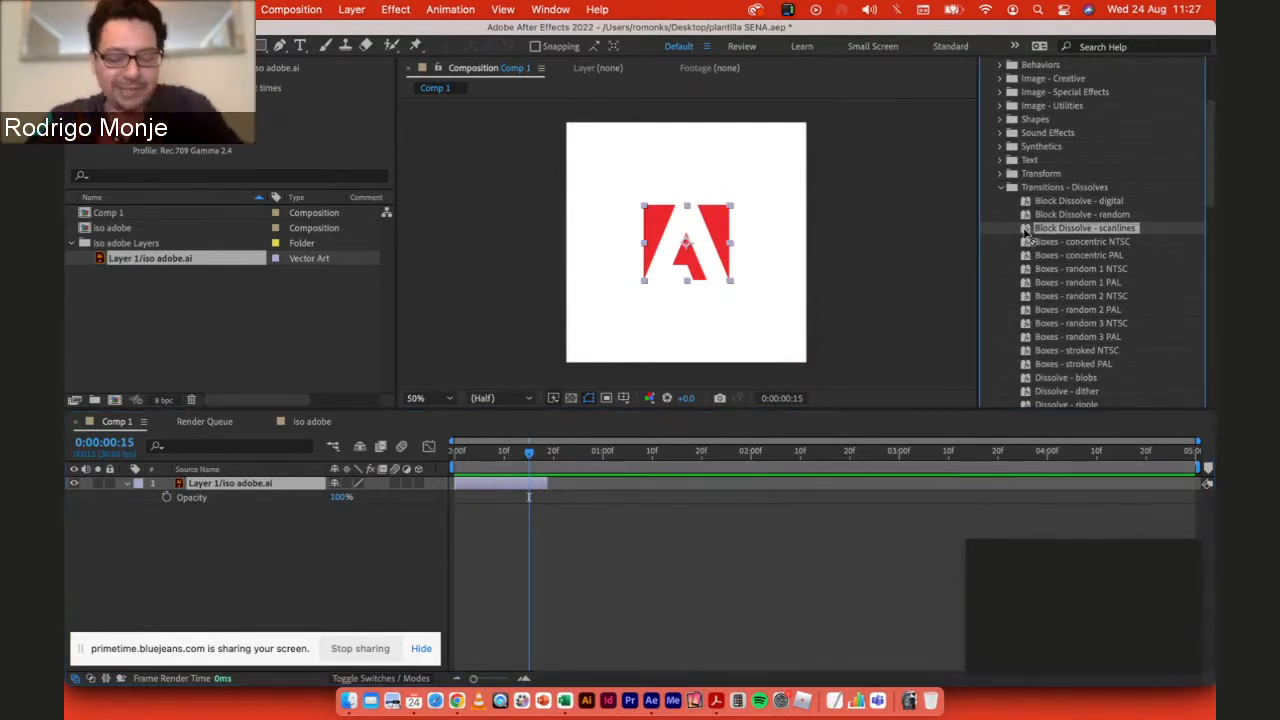
drag(1026, 230, 660, 224)
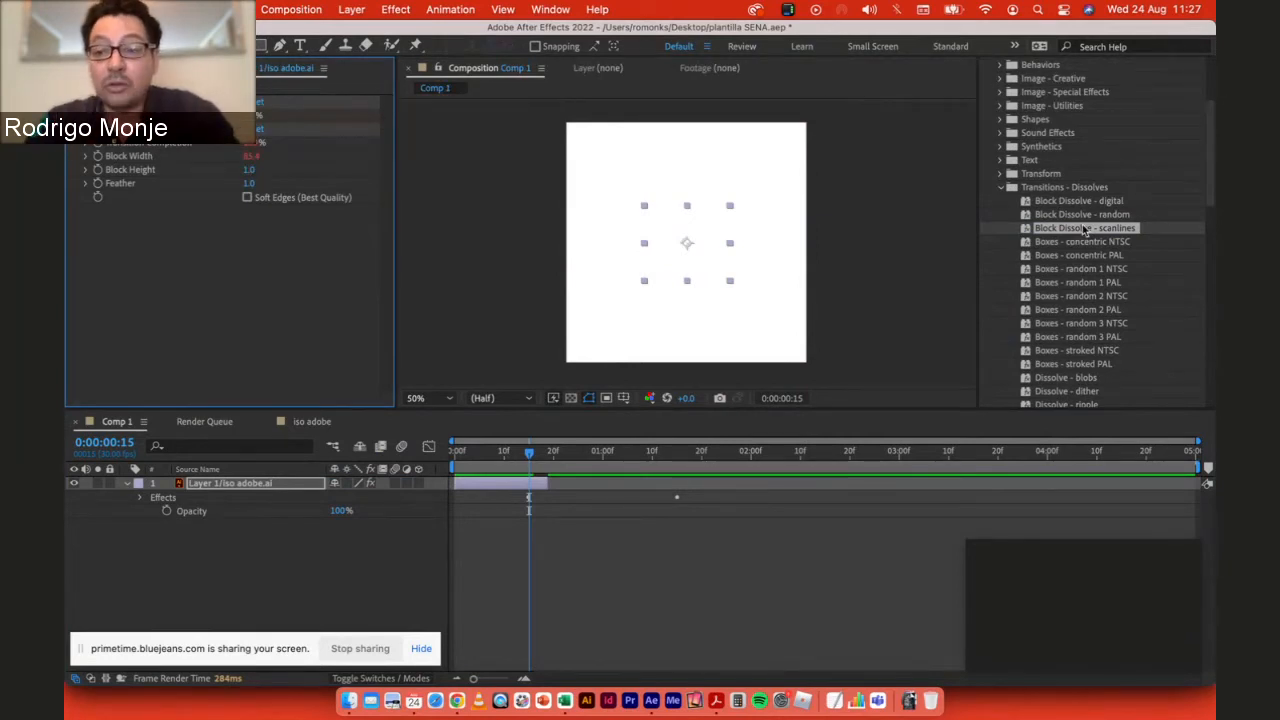
Step: Examine the two applied dissolve effects in Effect Controls and check where the Effect Controls command is listed
click(148, 272)
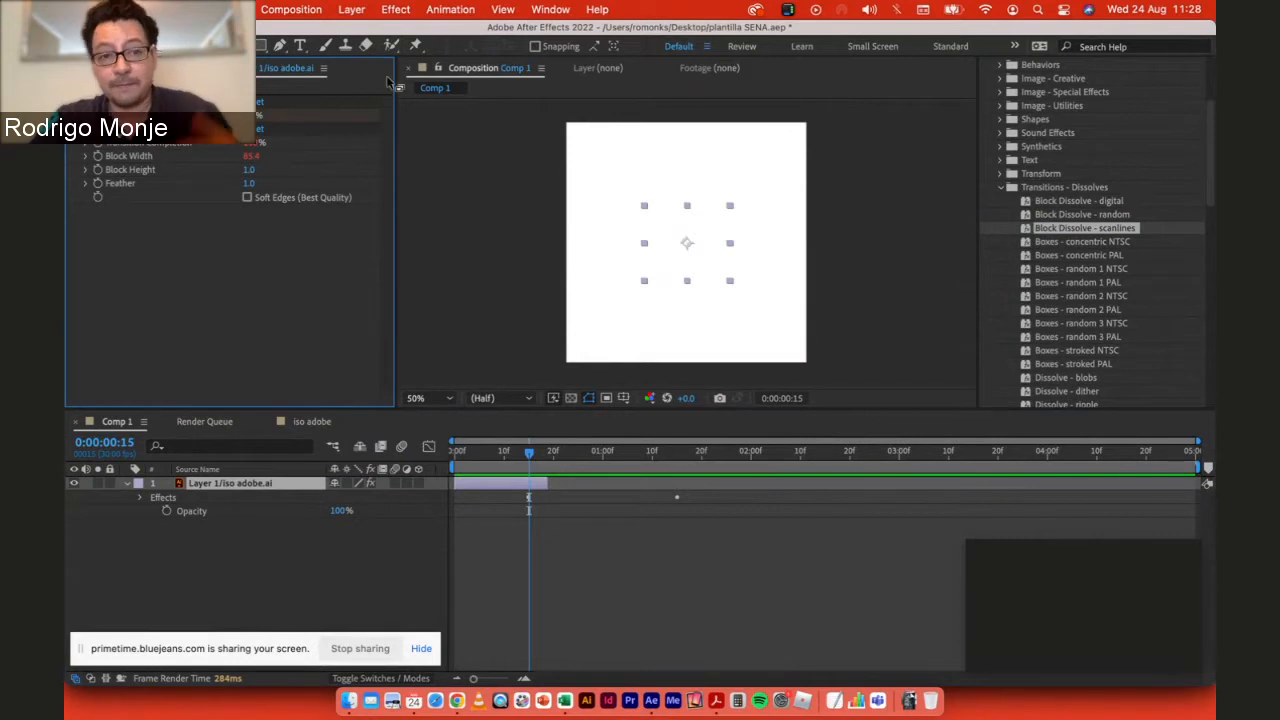
click(563, 8)
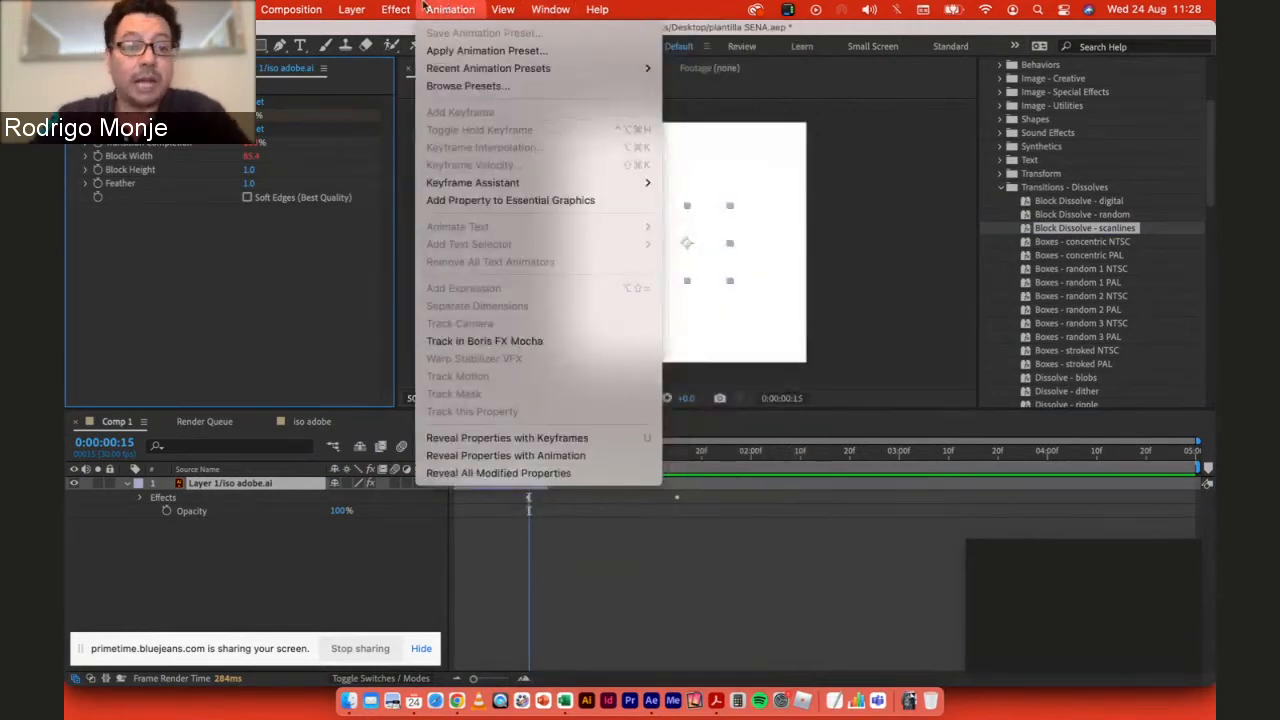
mouse_move(395, 9)
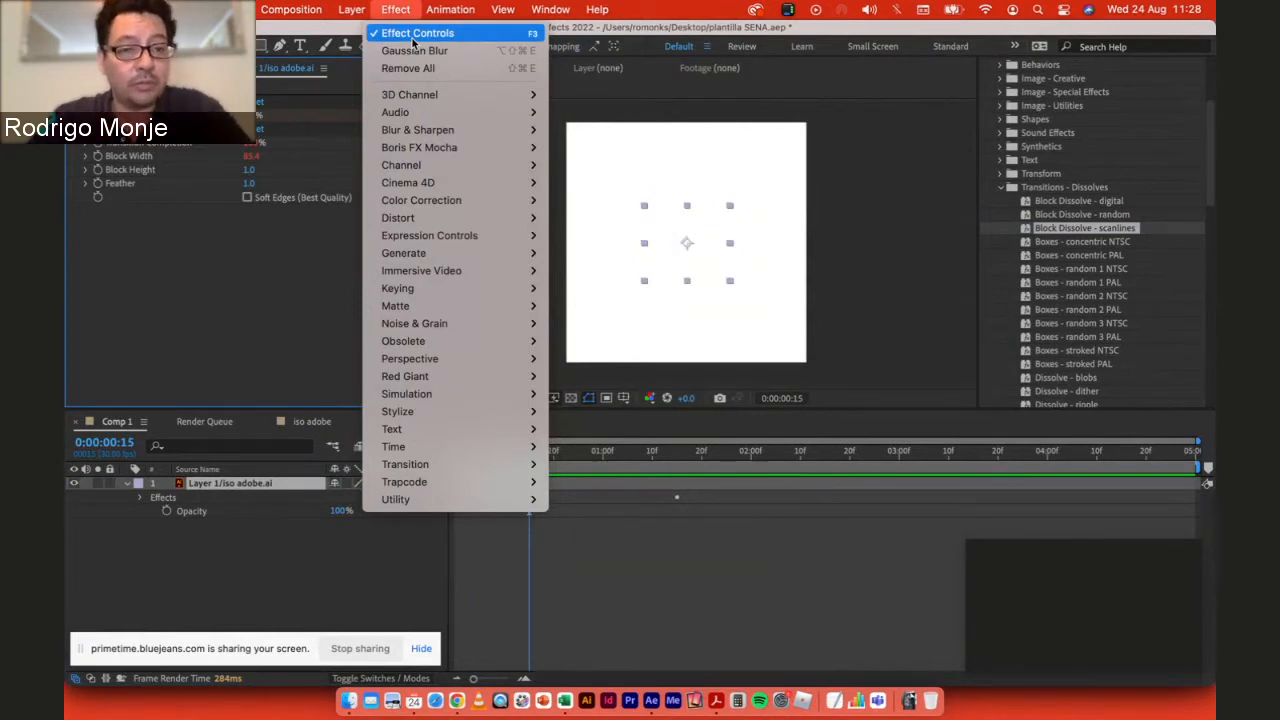
click(234, 298)
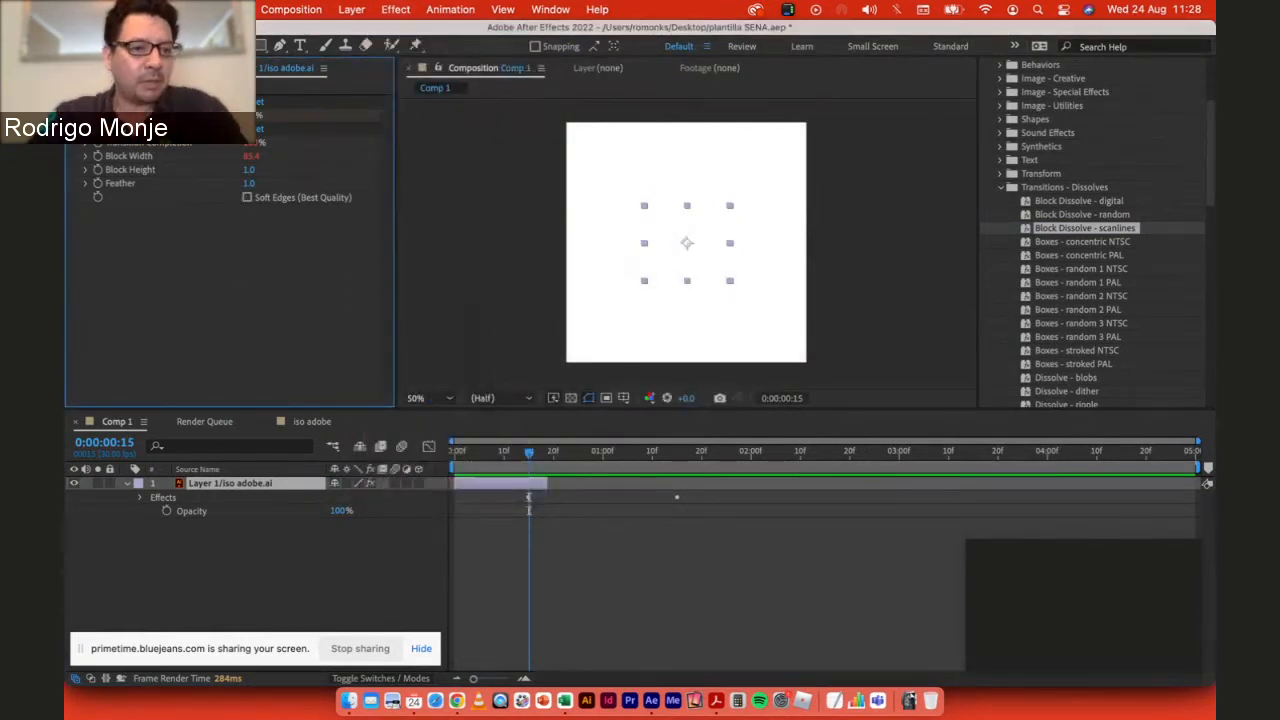
click(150, 102)
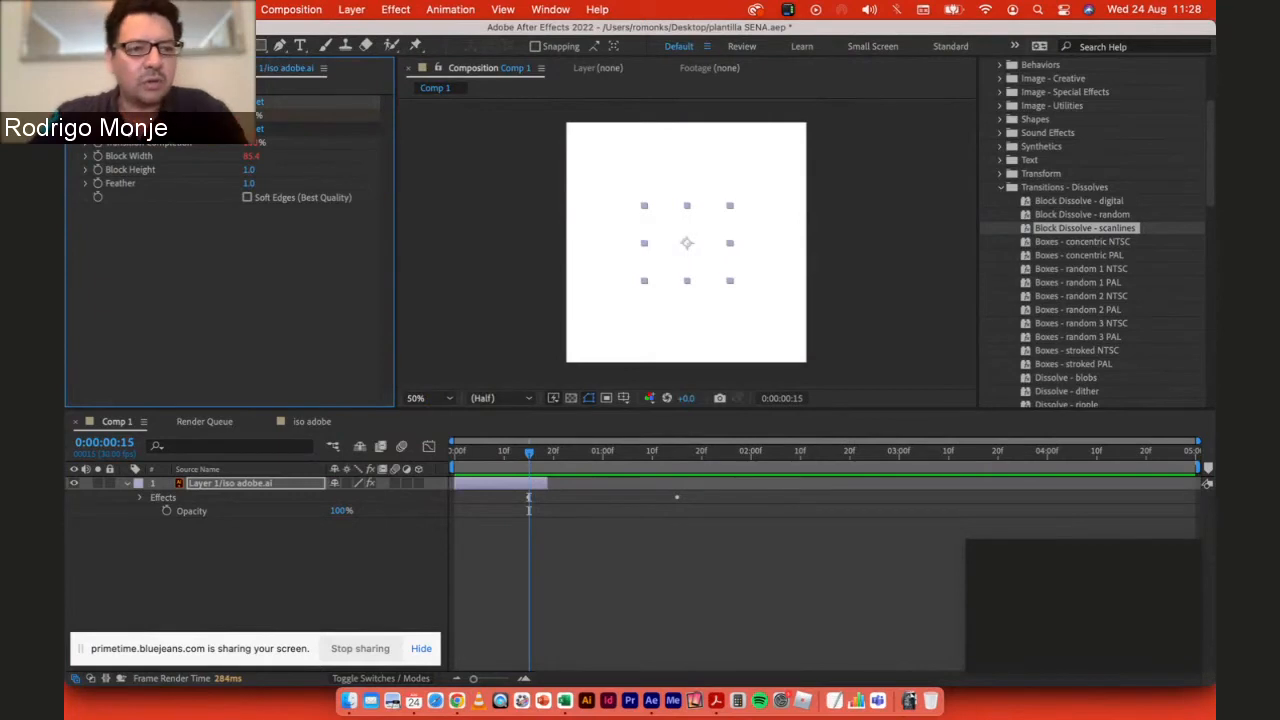
click(150, 129)
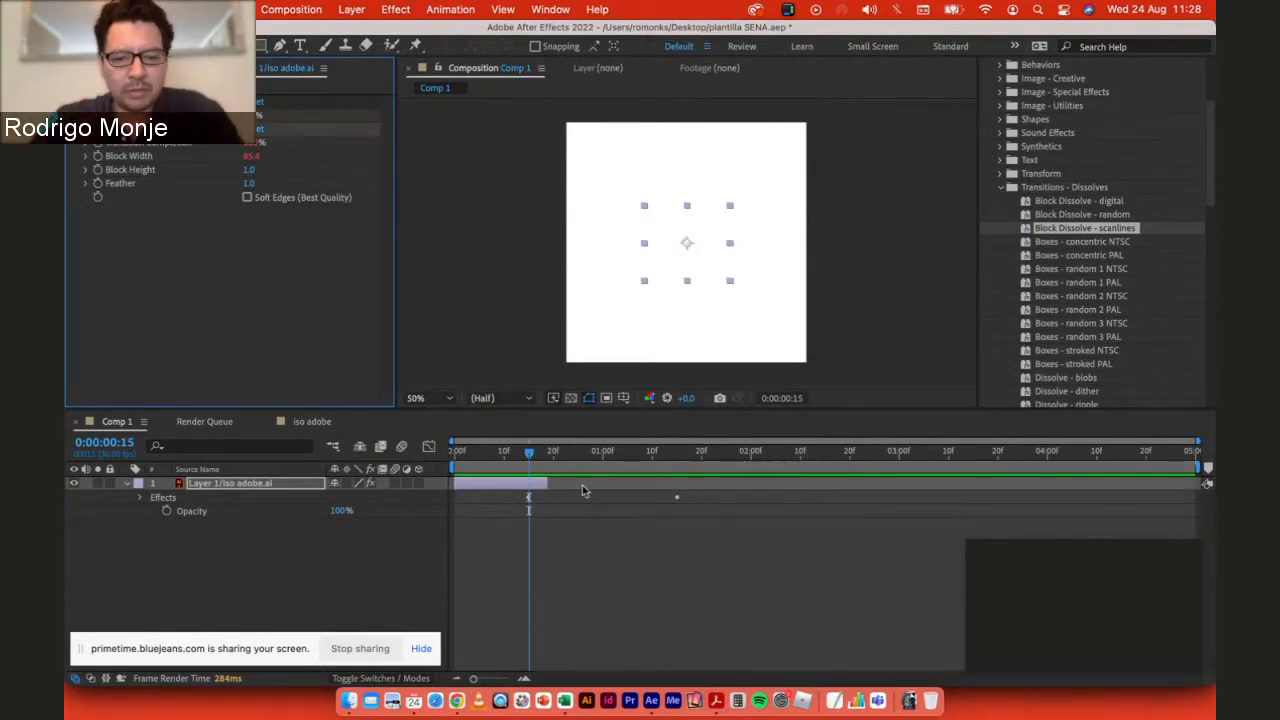
Step: Scrub the playhead back to 0:00:00:04 and forward to 0:00:00:18 to examine the scanline dissolve on the logo
drag(528, 455, 474, 452)
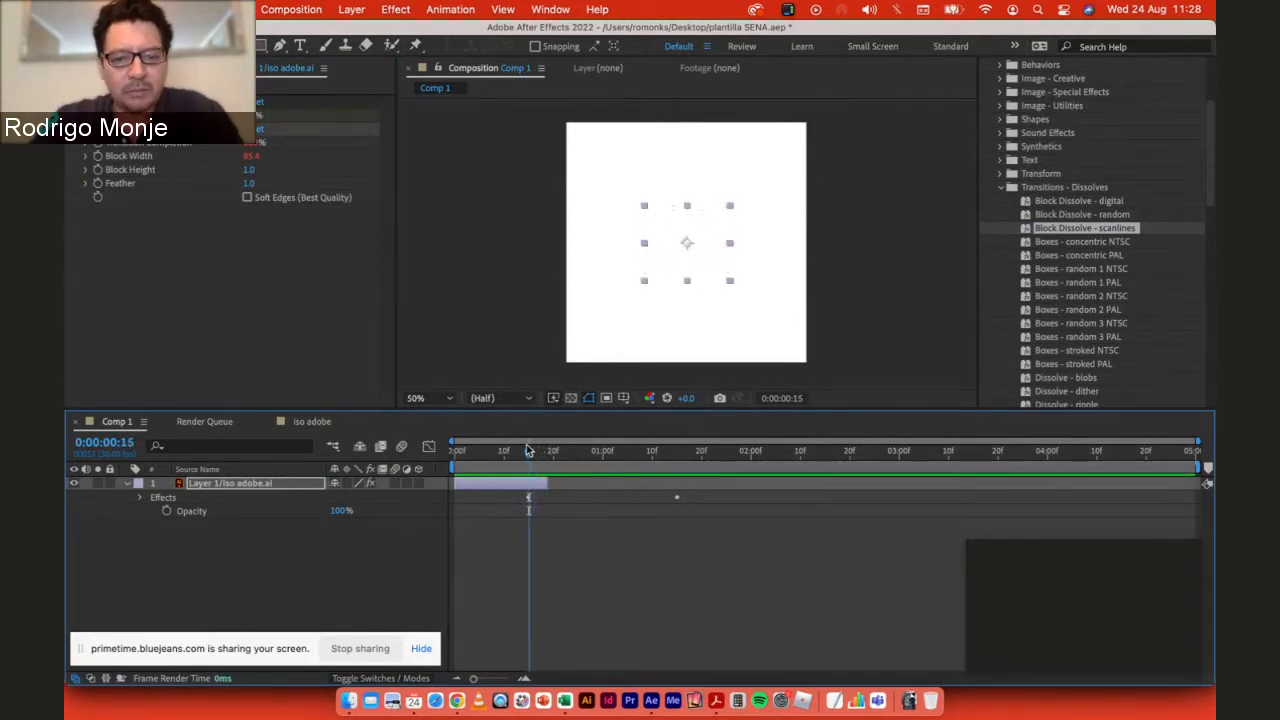
click(558, 526)
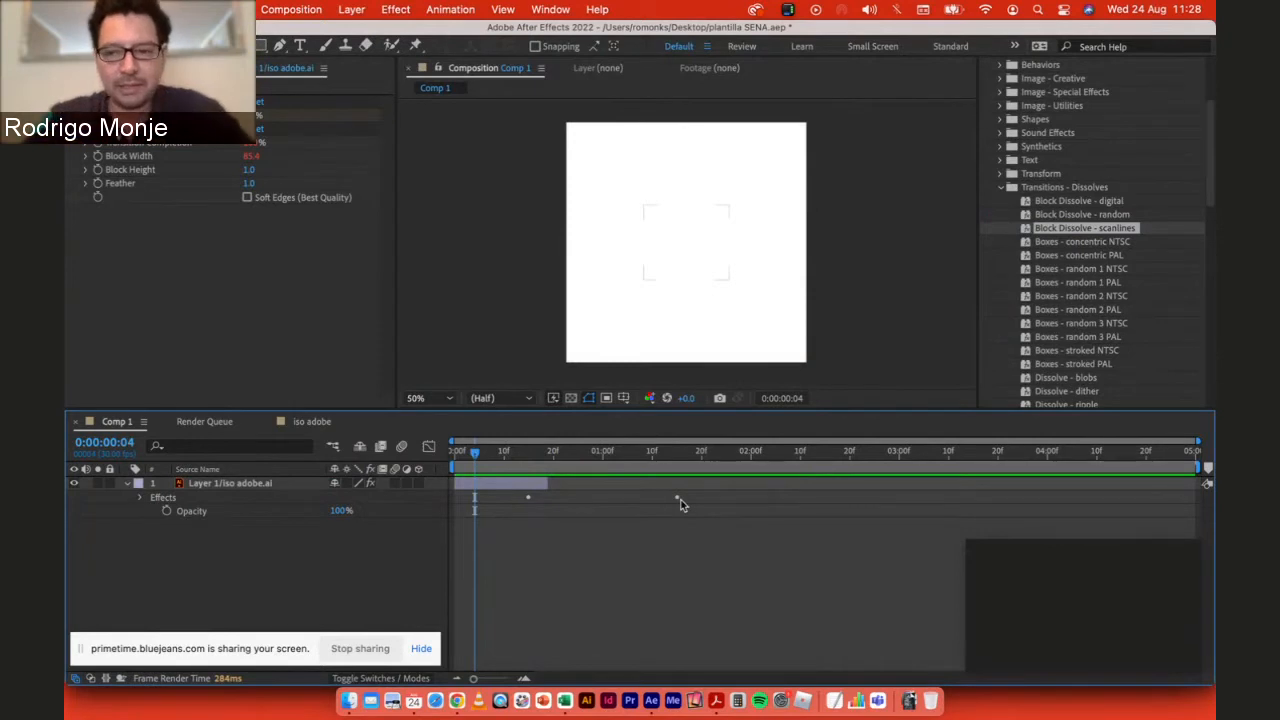
click(519, 486)
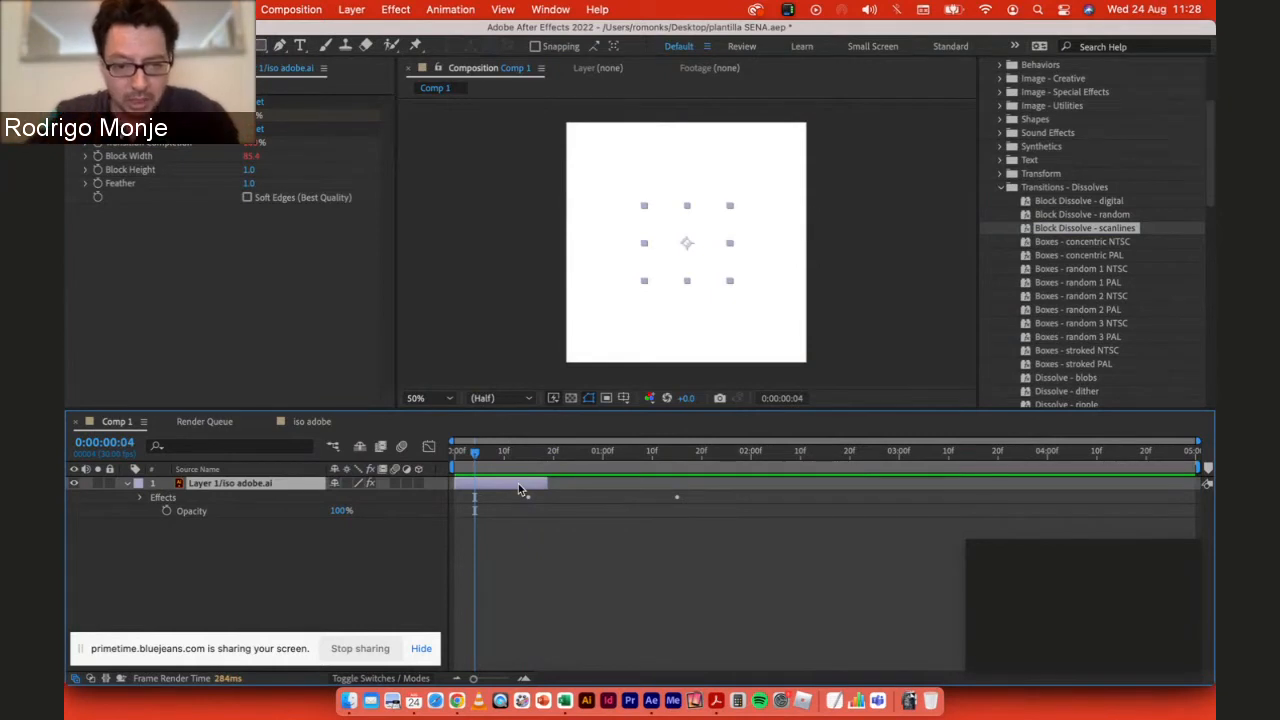
drag(510, 451, 545, 452)
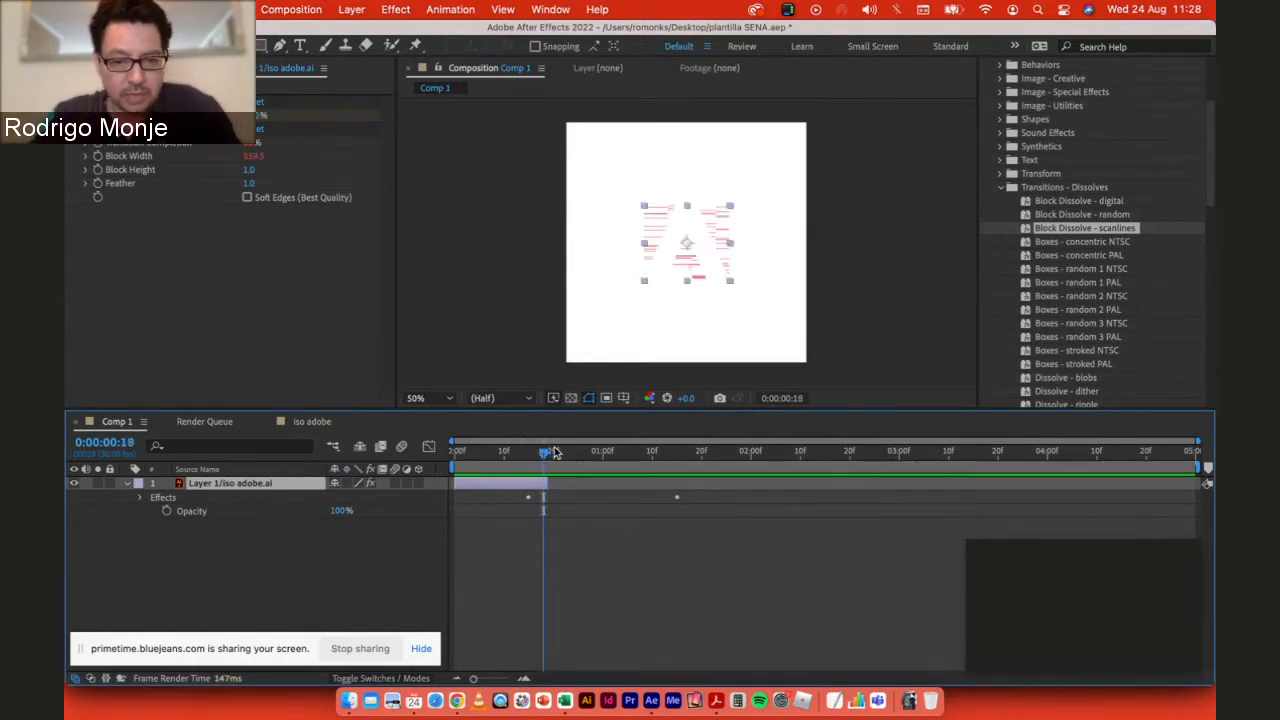
key(Page_Down)
key(Page_Up)
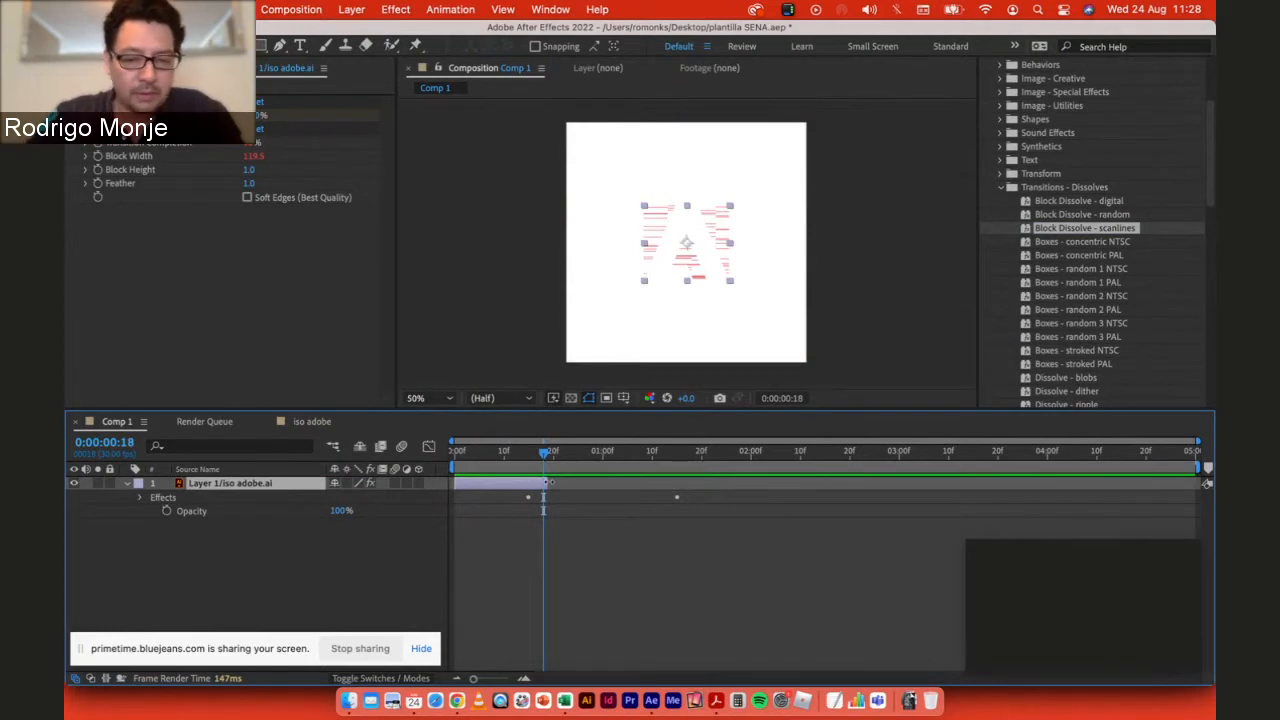
Step: Extend the logo layer's end just past the second dissolve keyframe and preview the animation from 0:00:00:13
drag(549, 482, 683, 485)
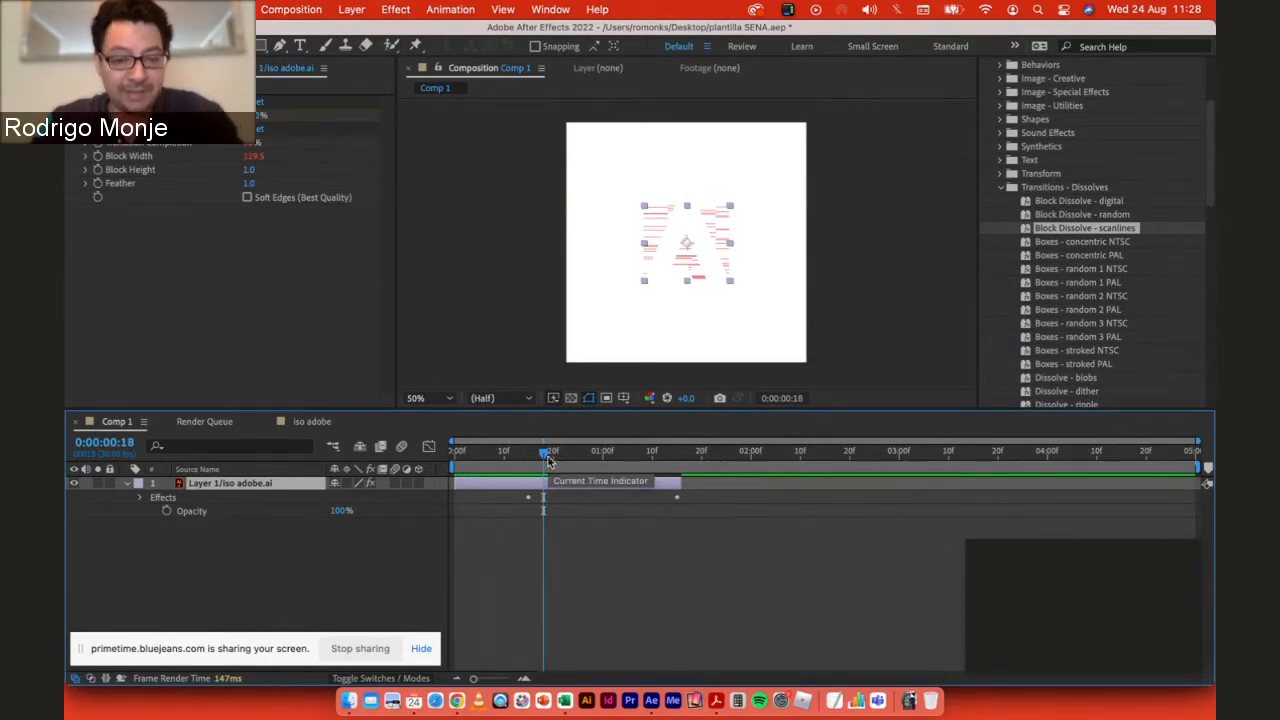
drag(543, 452, 519, 455)
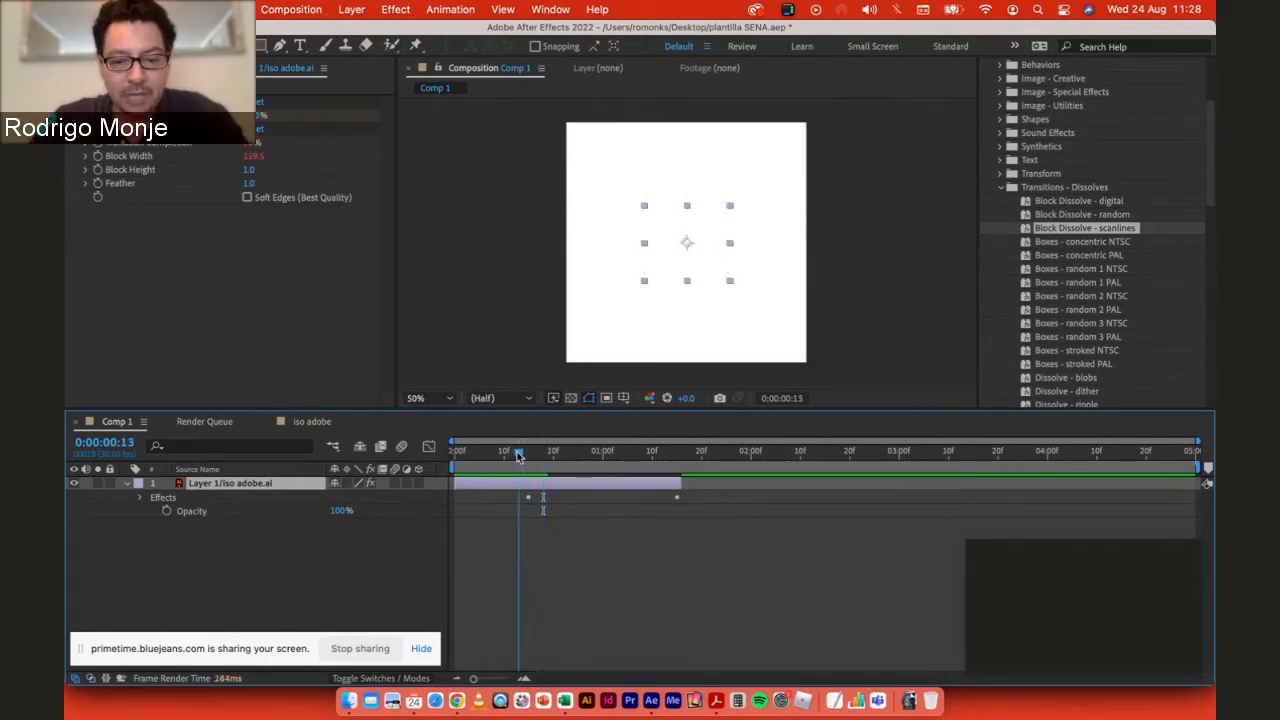
key(space)
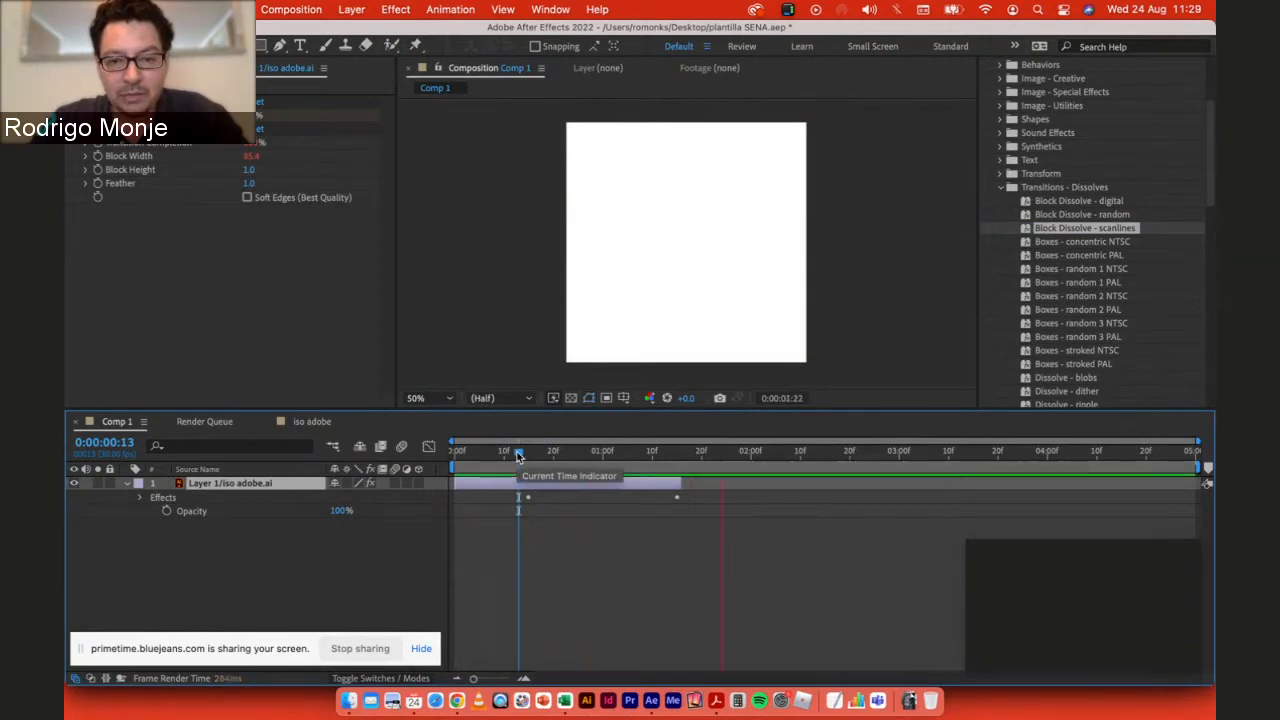
Step: Move the playhead to 0:00:01:17, end the work area just after the logo layer, and play the preview
drag(519, 455, 700, 453)
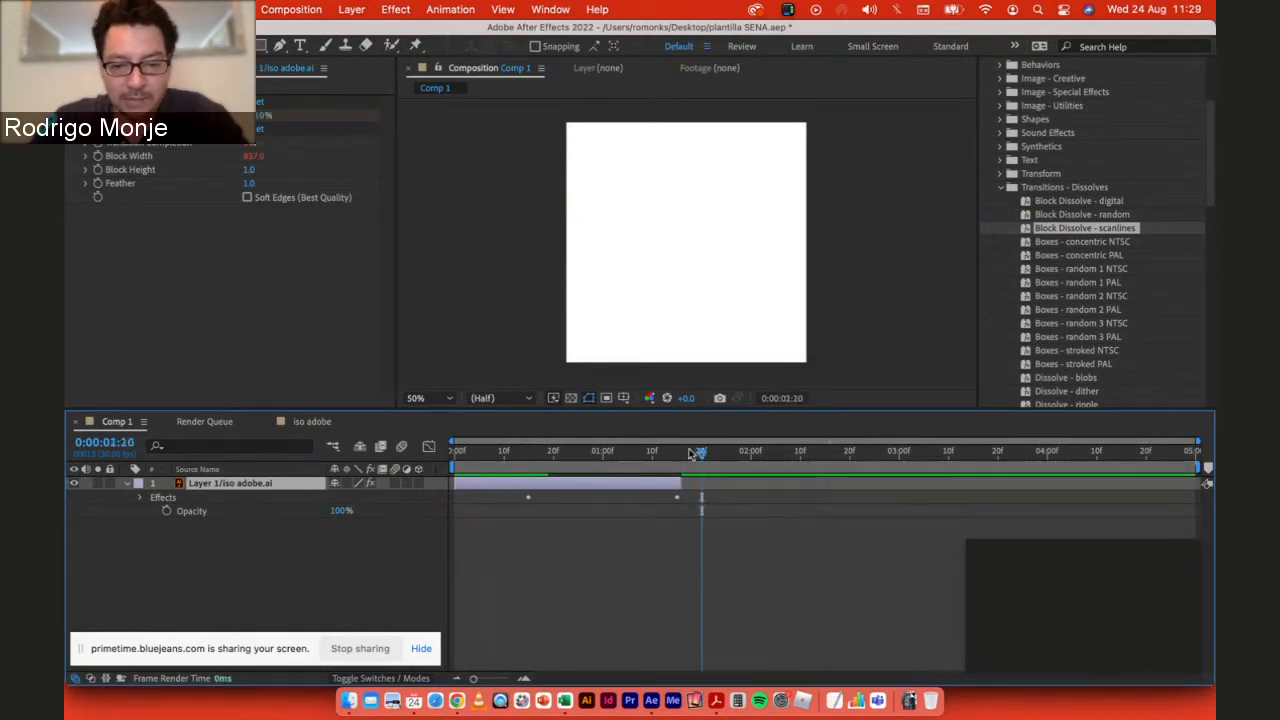
click(689, 453)
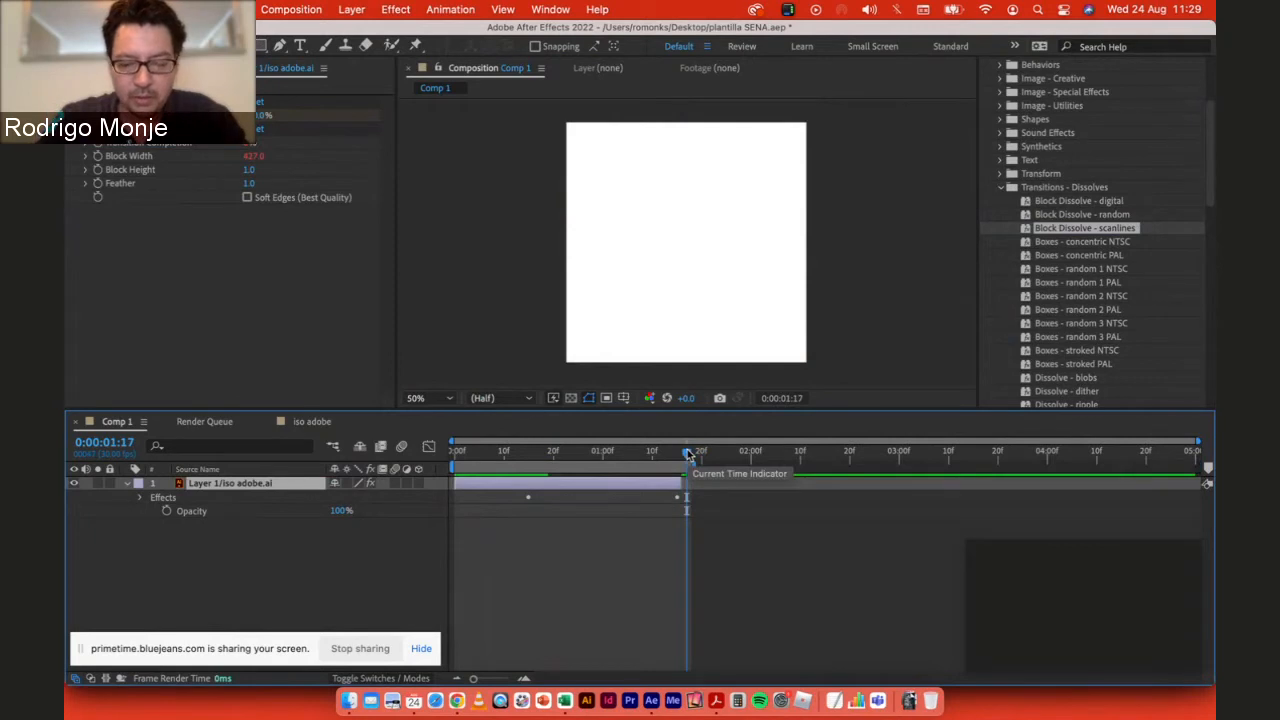
key(space)
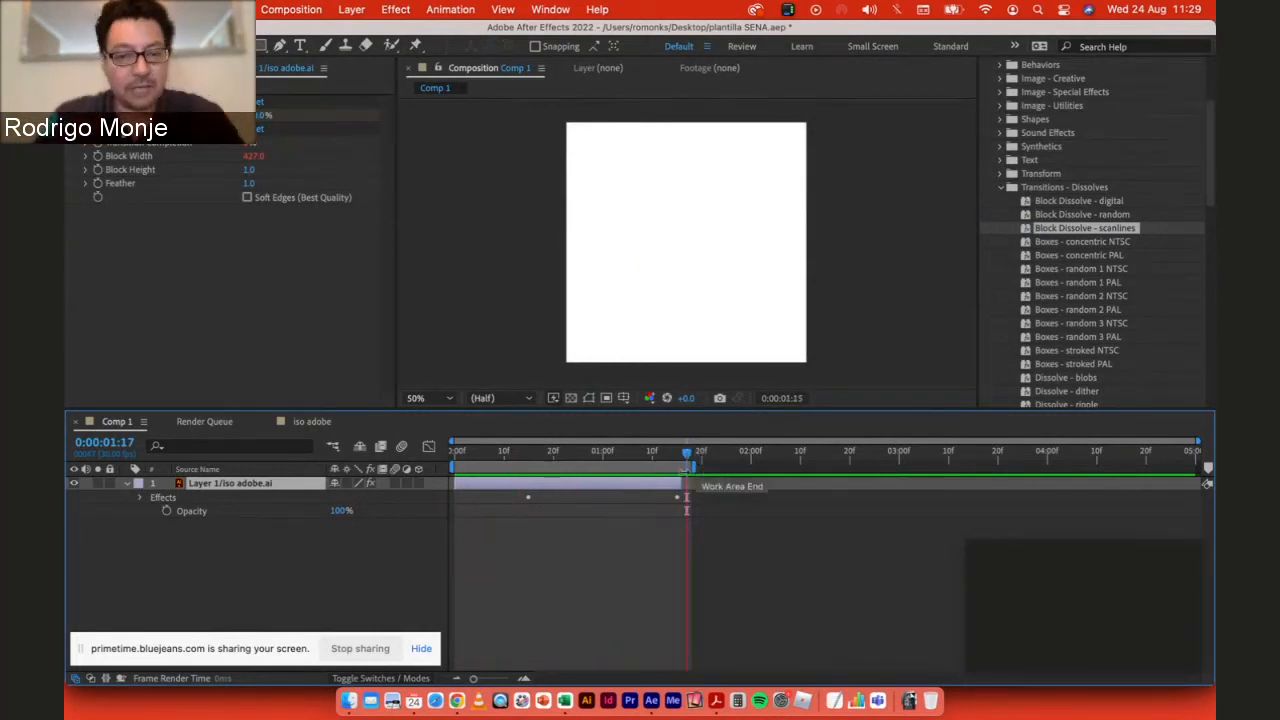
Step: Reveal the logo layer's keyframed properties and select Transition Completion under Dissolve Master Control
click(279, 487)
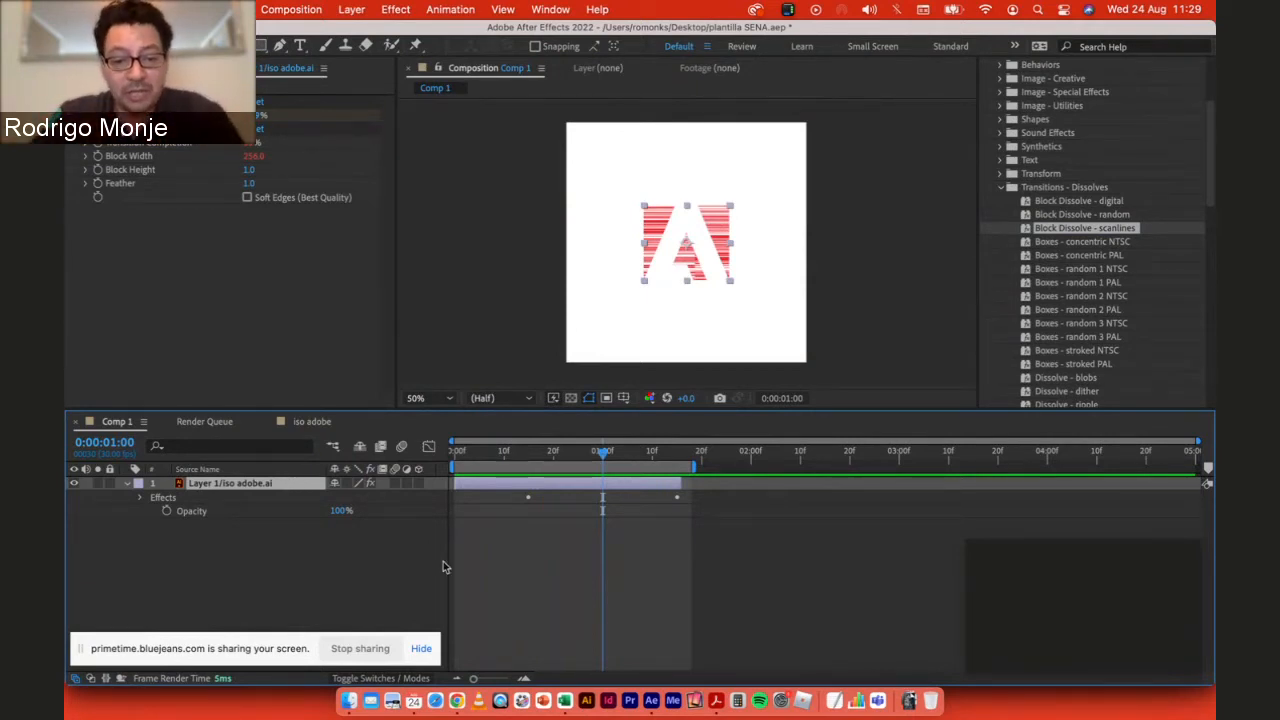
click(529, 498)
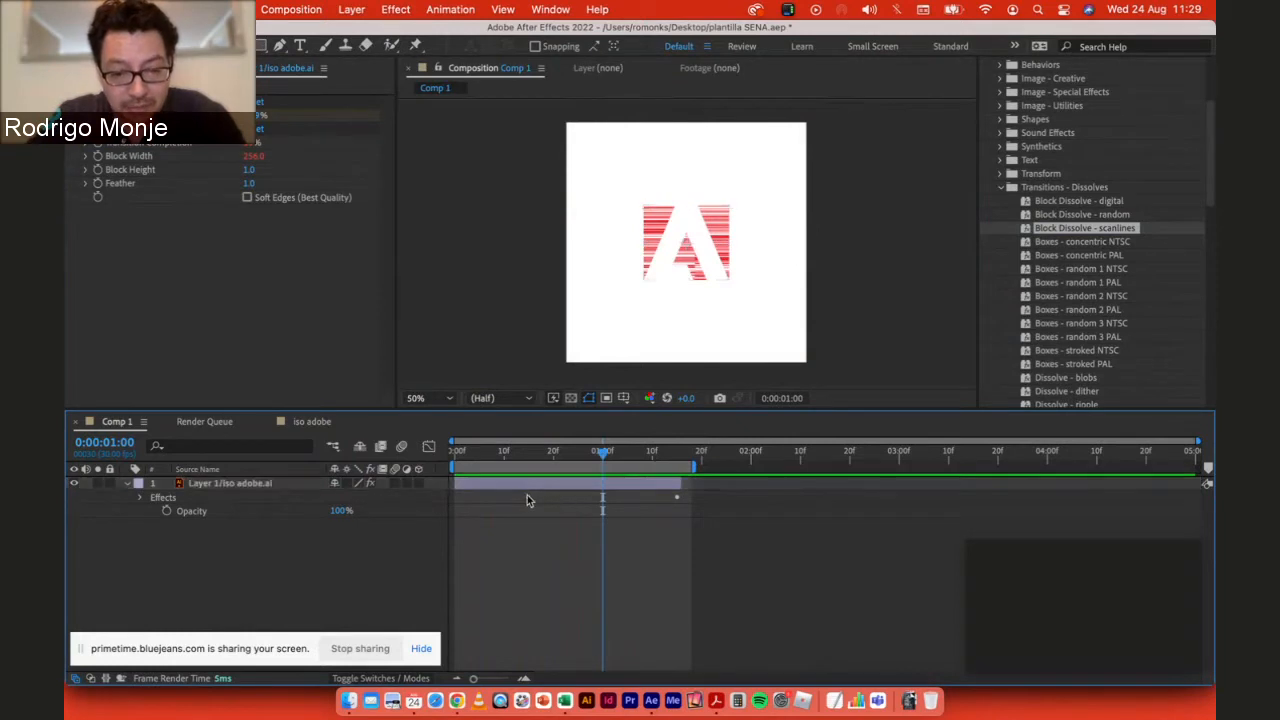
drag(529, 498, 560, 503)
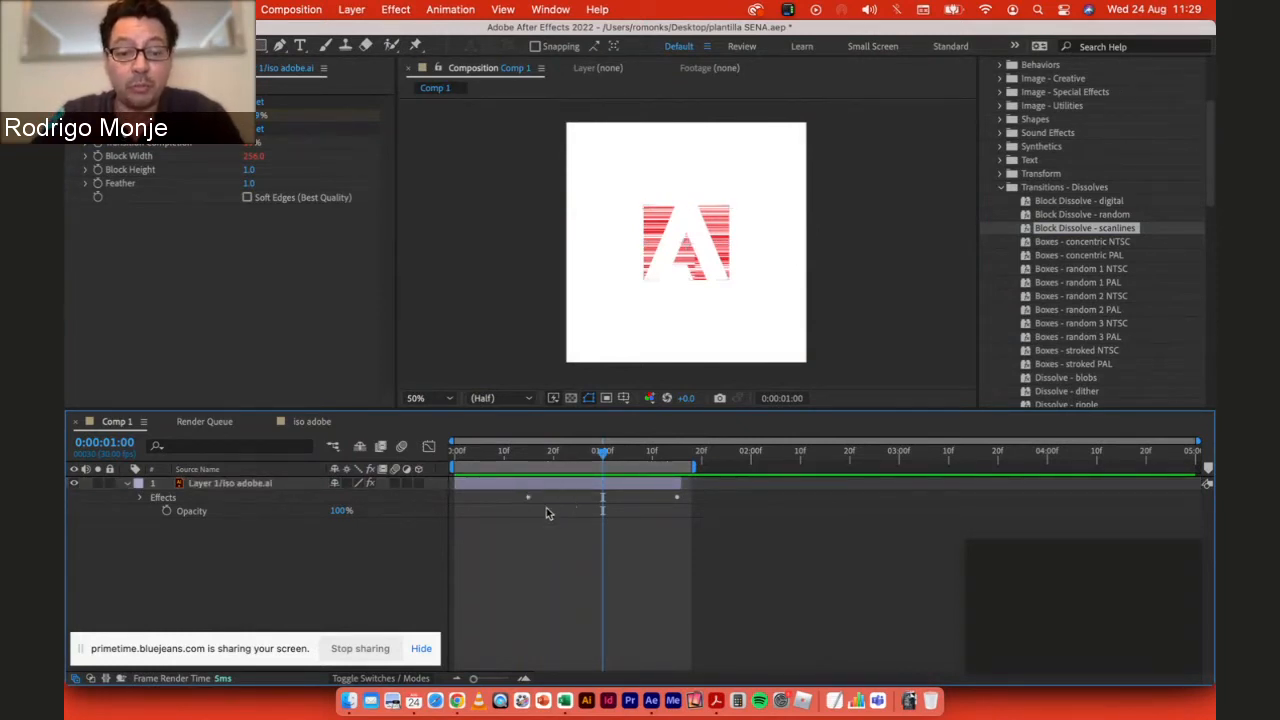
click(229, 487)
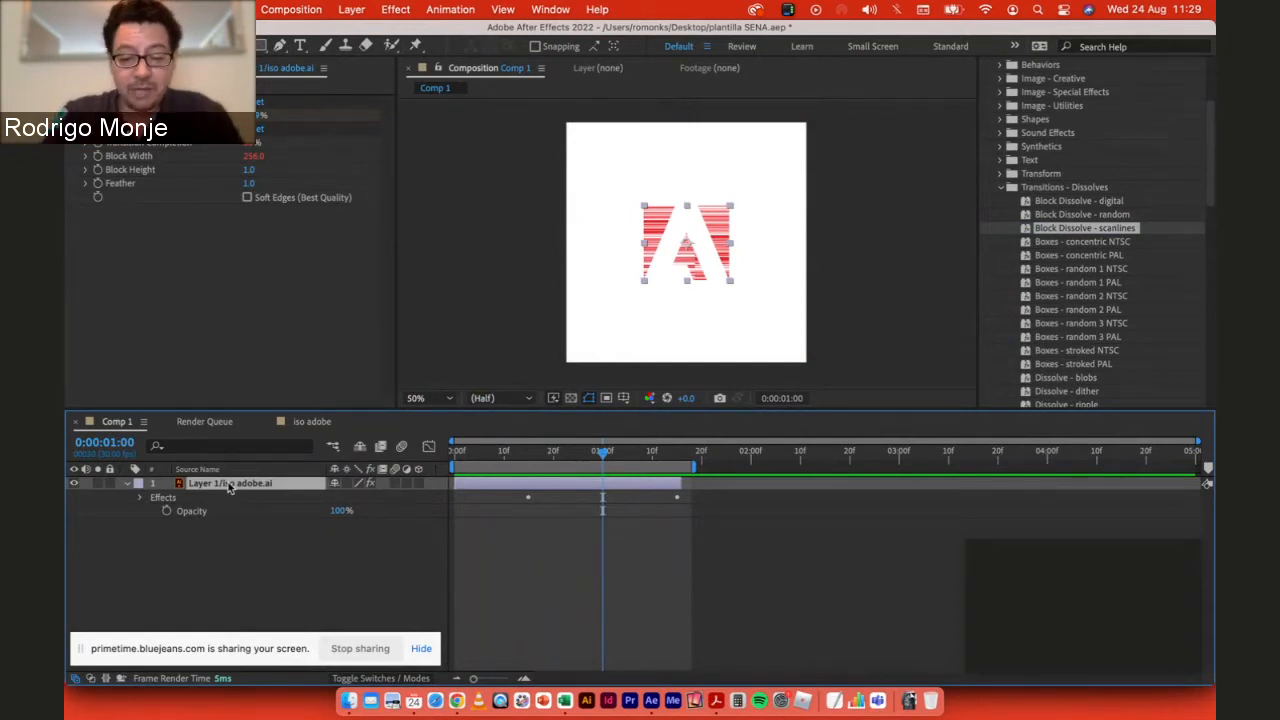
key(u)
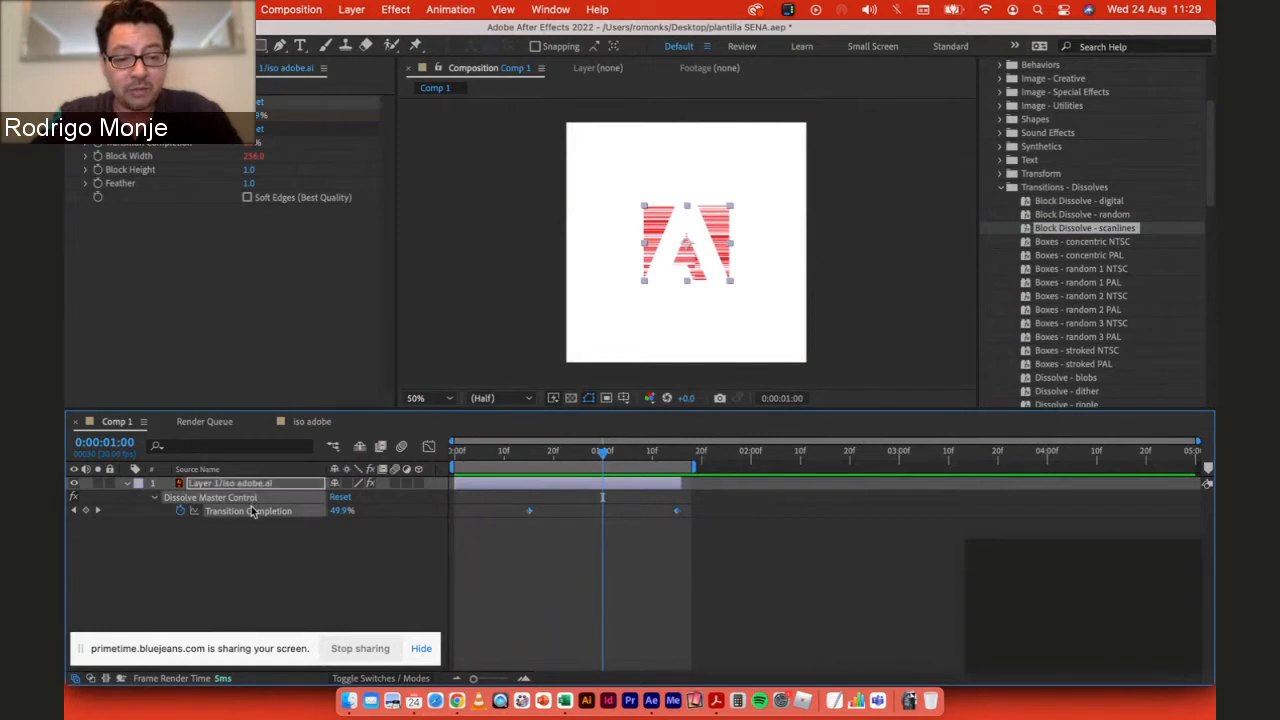
click(254, 510)
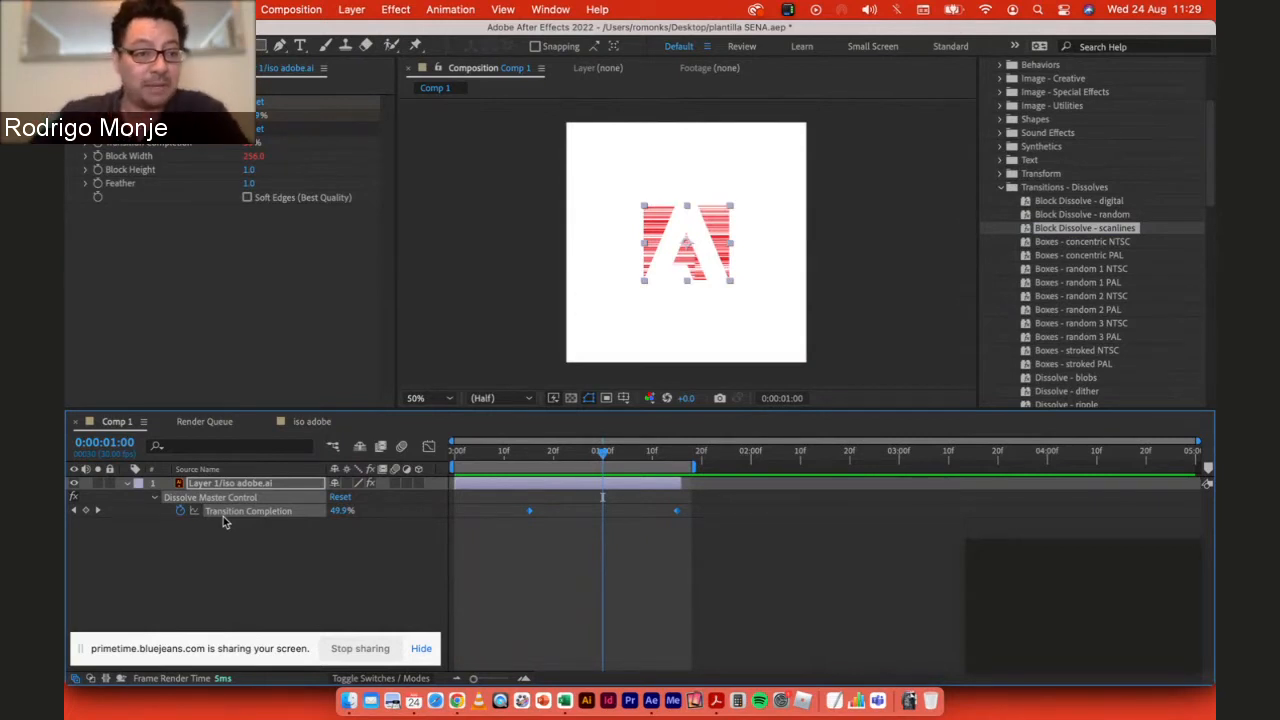
Step: Deselect the layer and scrub the playhead from near the first Transition Completion keyframe to the second at 0:00:01:15
click(600, 523)
click(537, 452)
drag(537, 452, 678, 458)
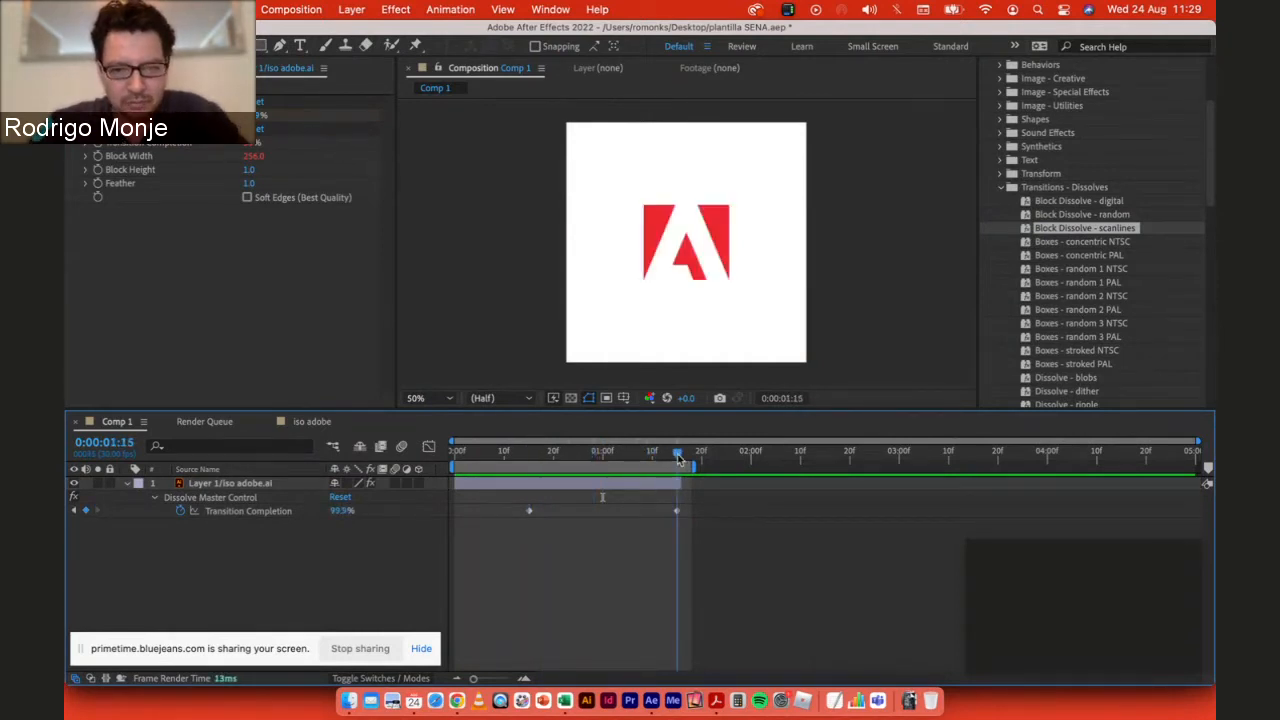
Step: Reverse the Transition Completion keyframes to run from 100% near 0:00:00:23 to 0% at 0:00:01:14, and preview the dissolve from the start
click(677, 511)
mouse_move(668, 516)
mouse_down()
mouse_move(566, 514)
mouse_move(675, 515)
mouse_up()
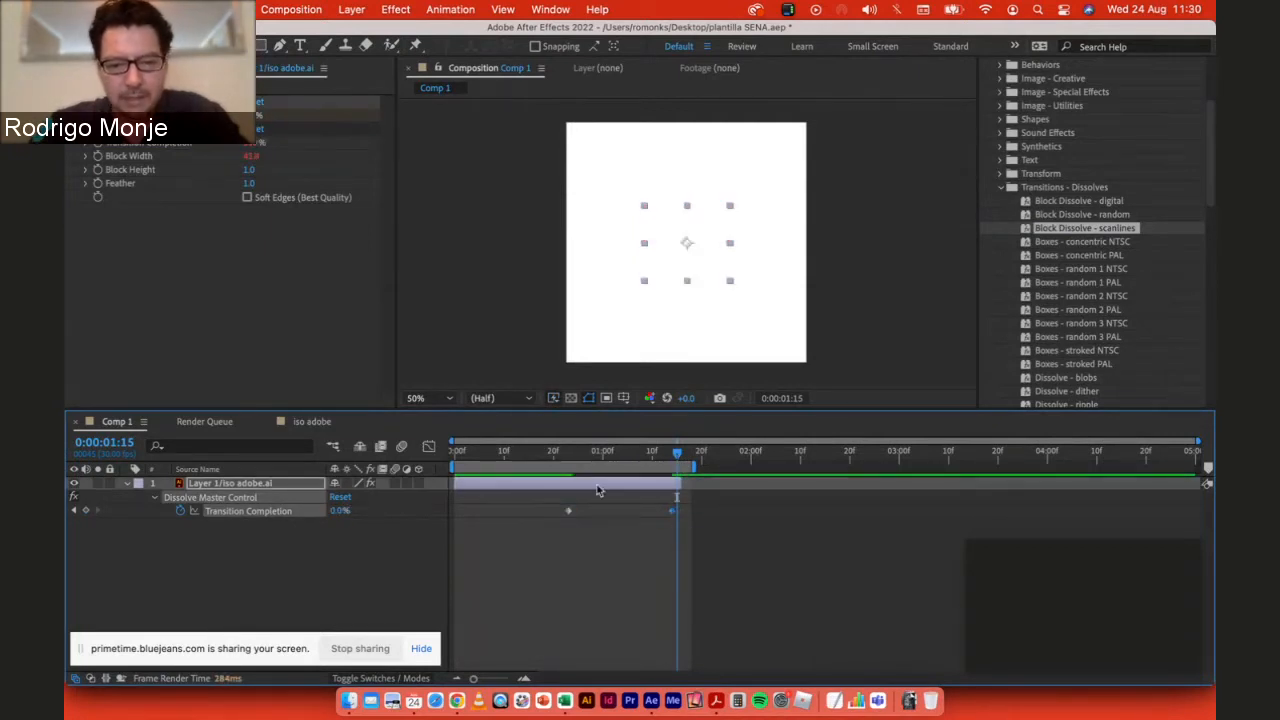
drag(534, 457, 449, 453)
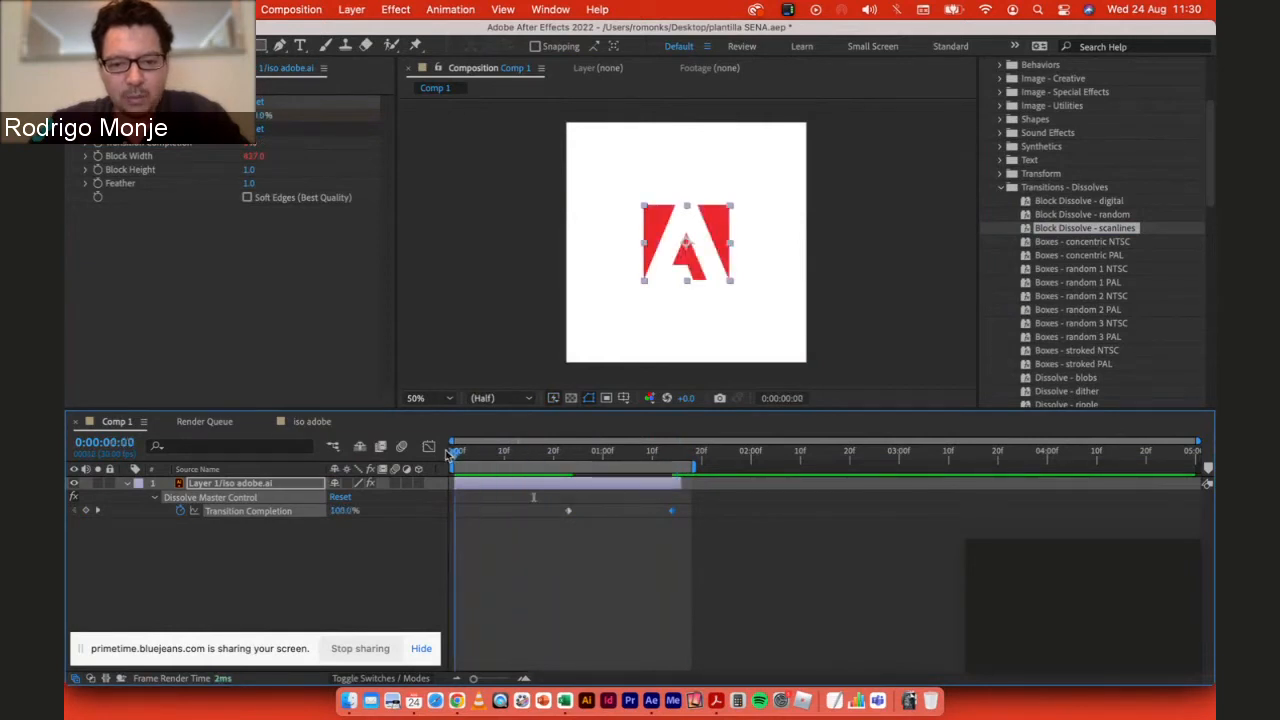
key(space)
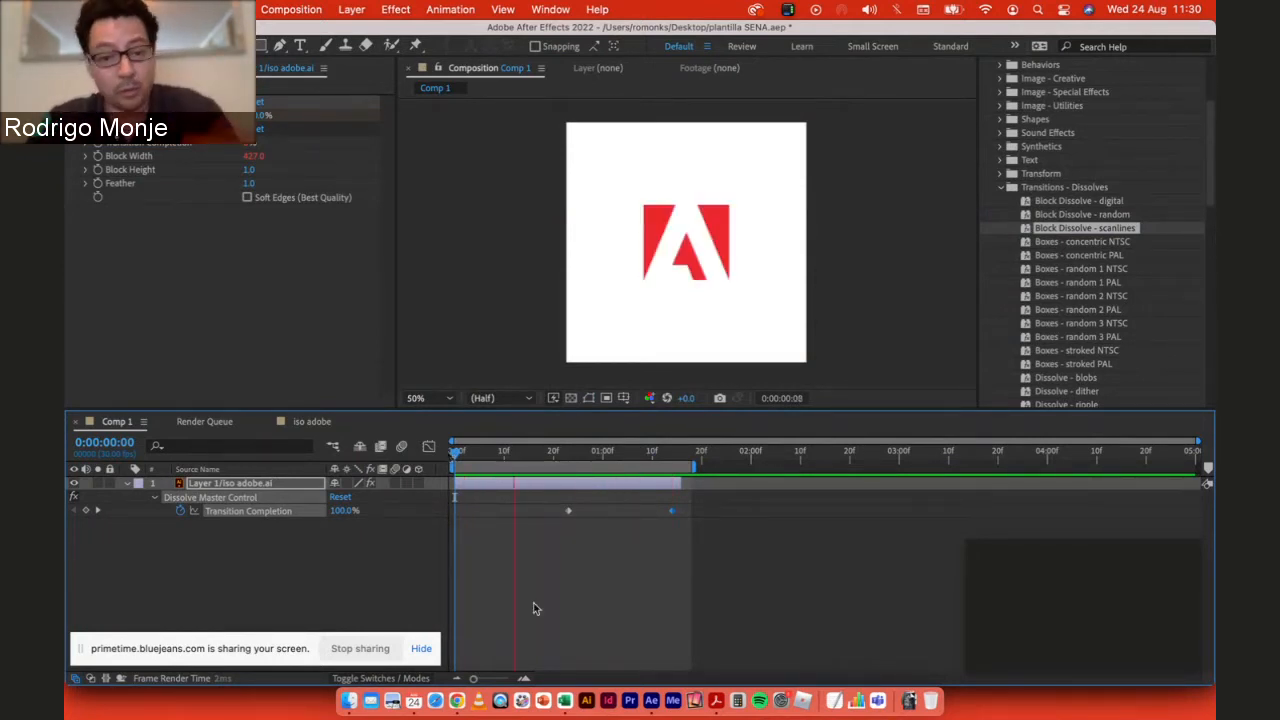
key(space)
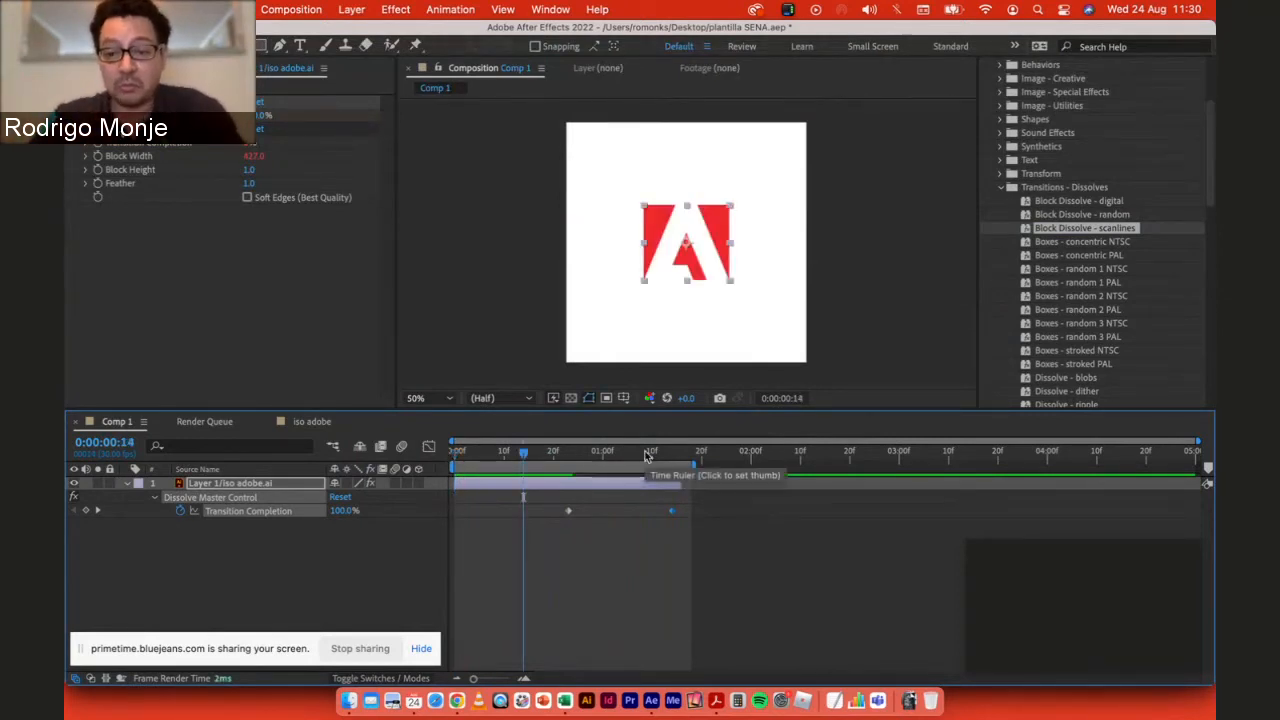
key(space)
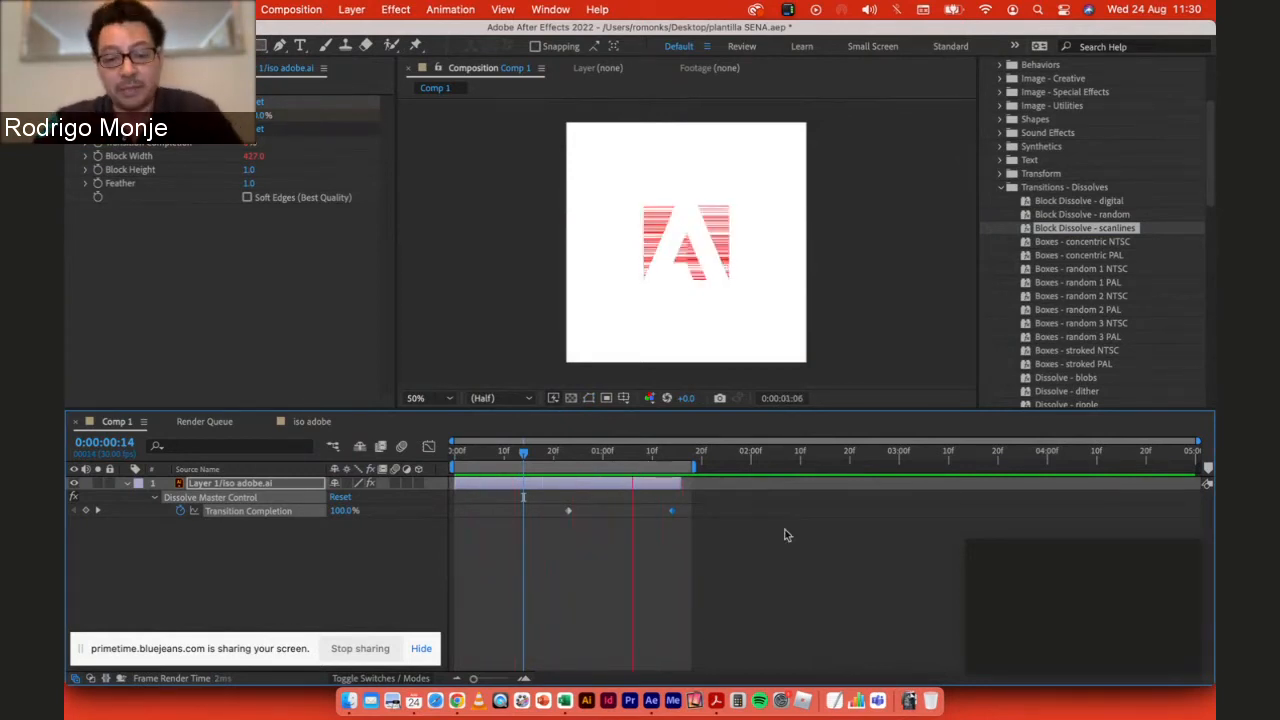
mouse_move(651, 456)
mouse_down()
mouse_move(610, 455)
mouse_move(653, 461)
mouse_up()
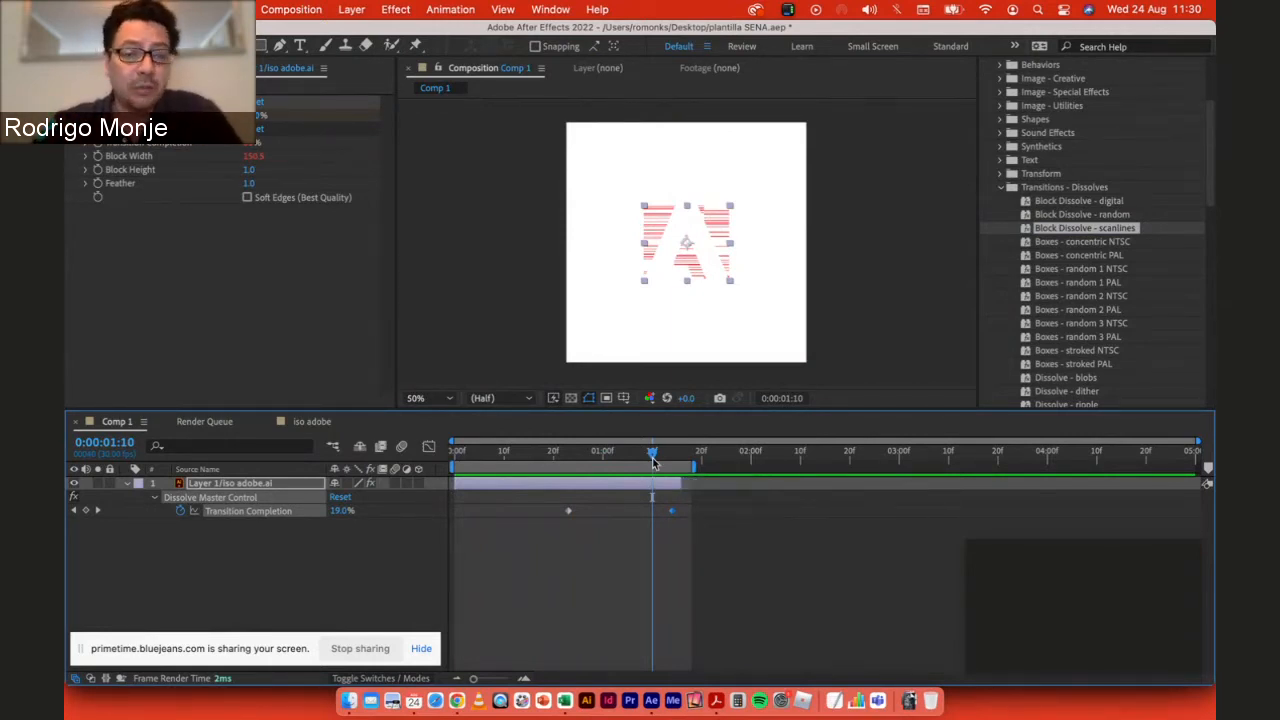
Step: Open Animation Composer 3 and examine its Transitions - 2D Layer starter presets, including Ease Position & Rotate, Fade Cubic In and Overshoot Position & Rotate
click(551, 9)
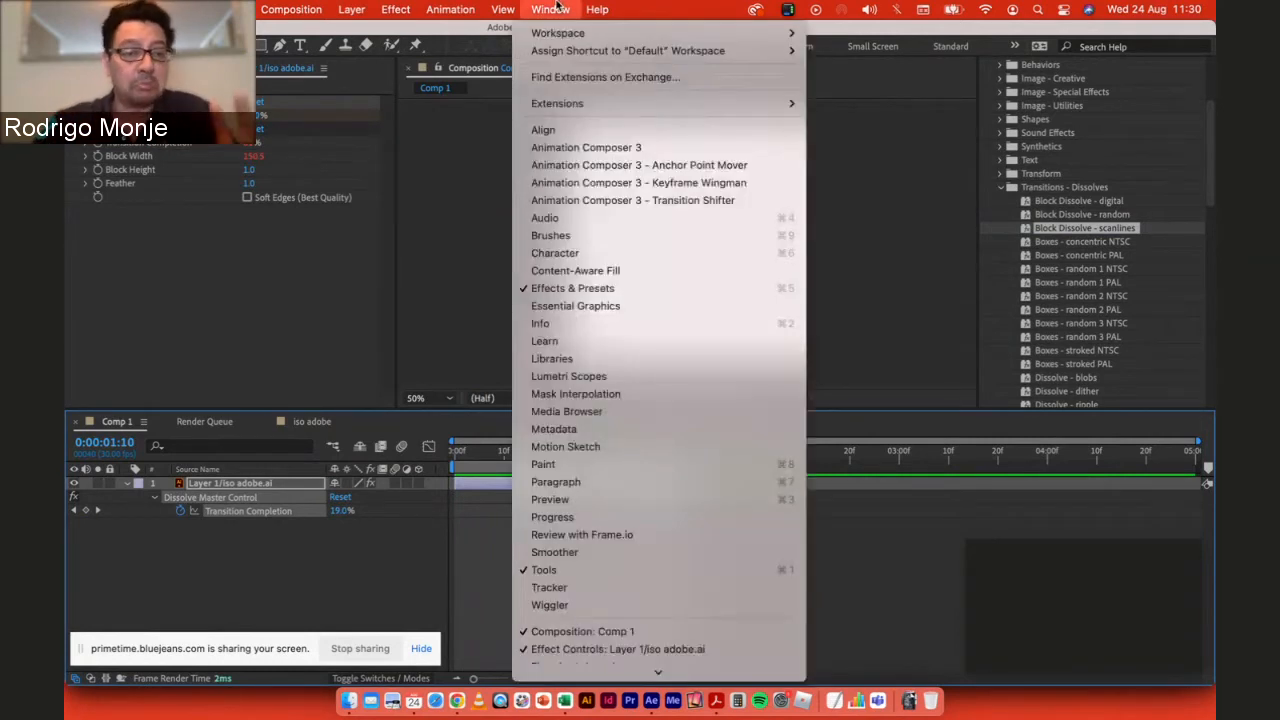
click(598, 151)
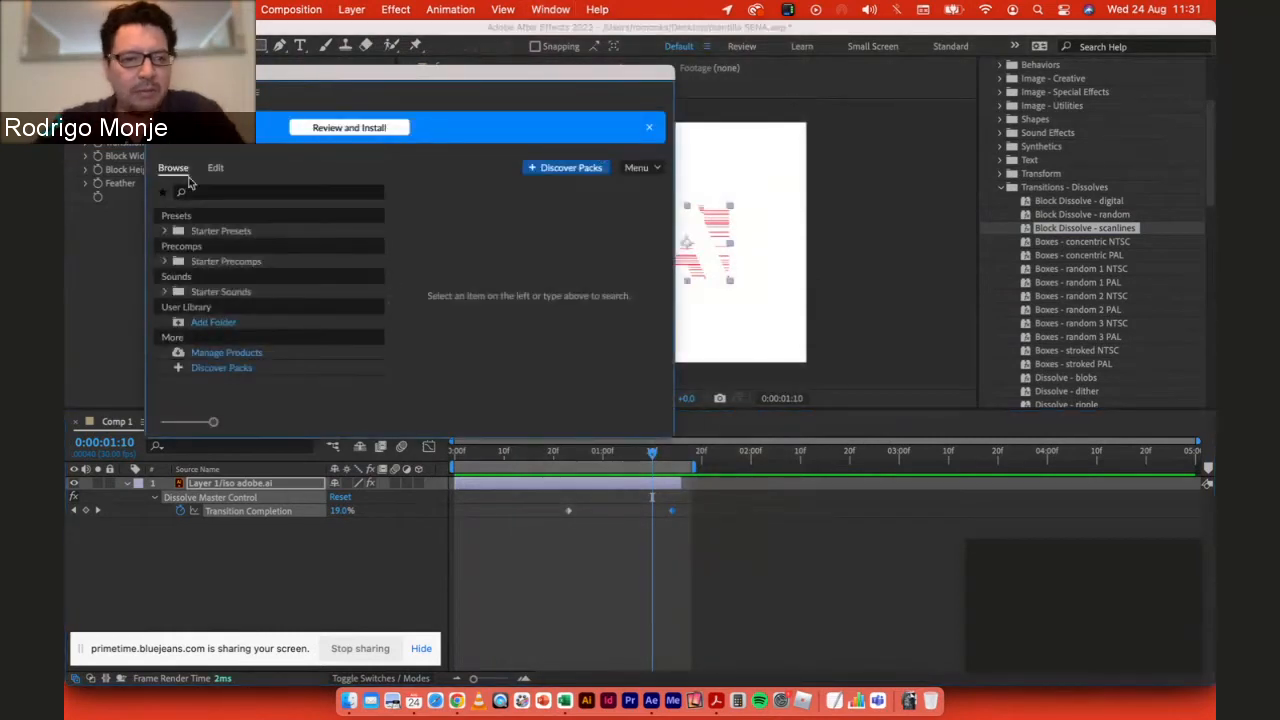
click(166, 231)
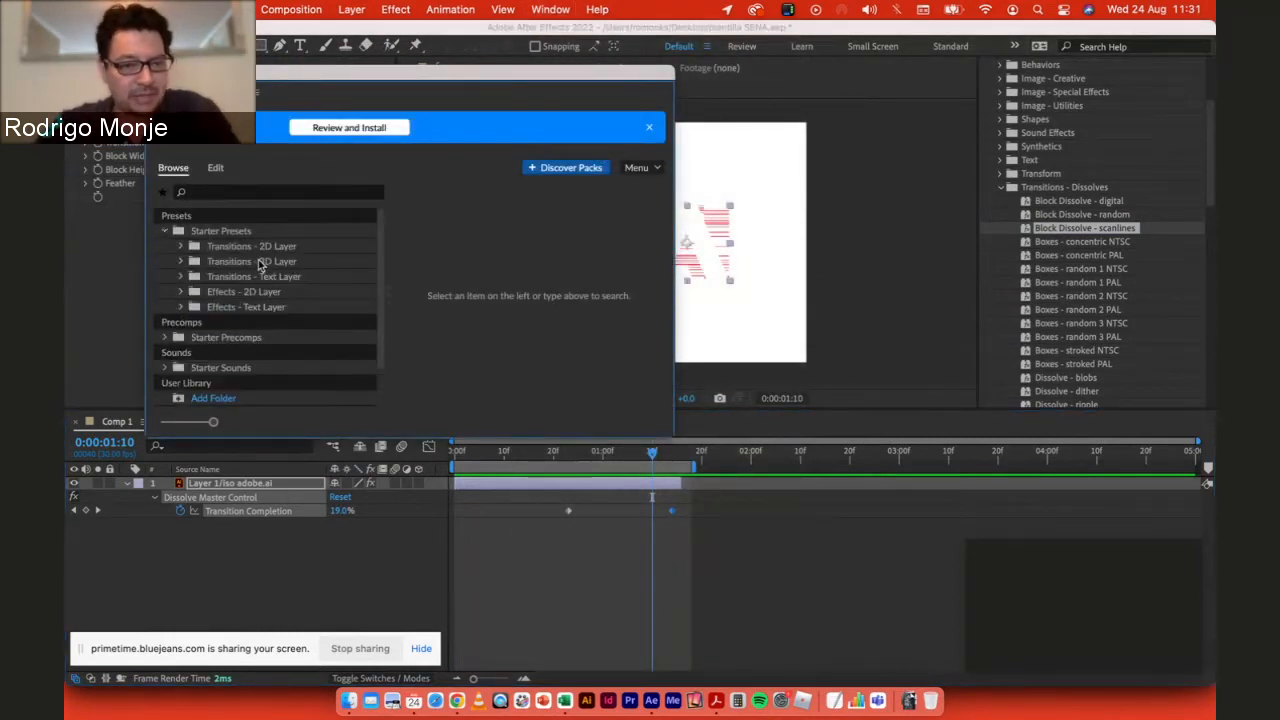
click(181, 249)
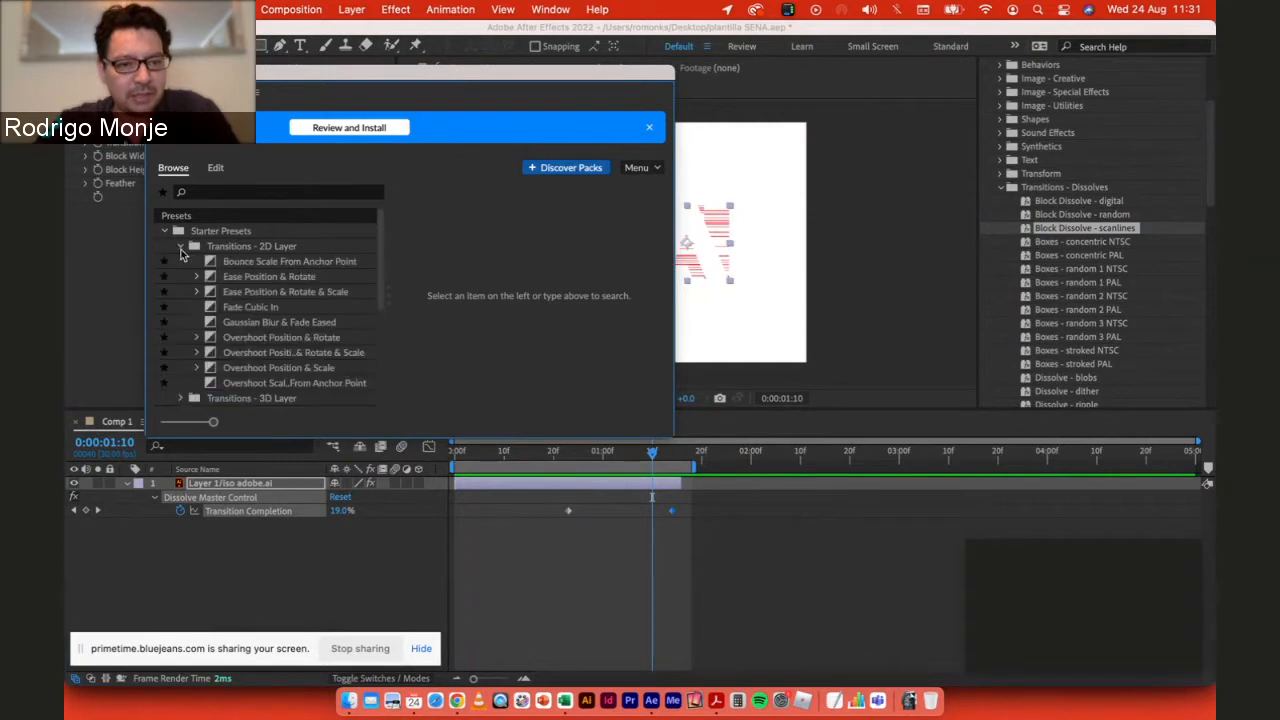
click(272, 261)
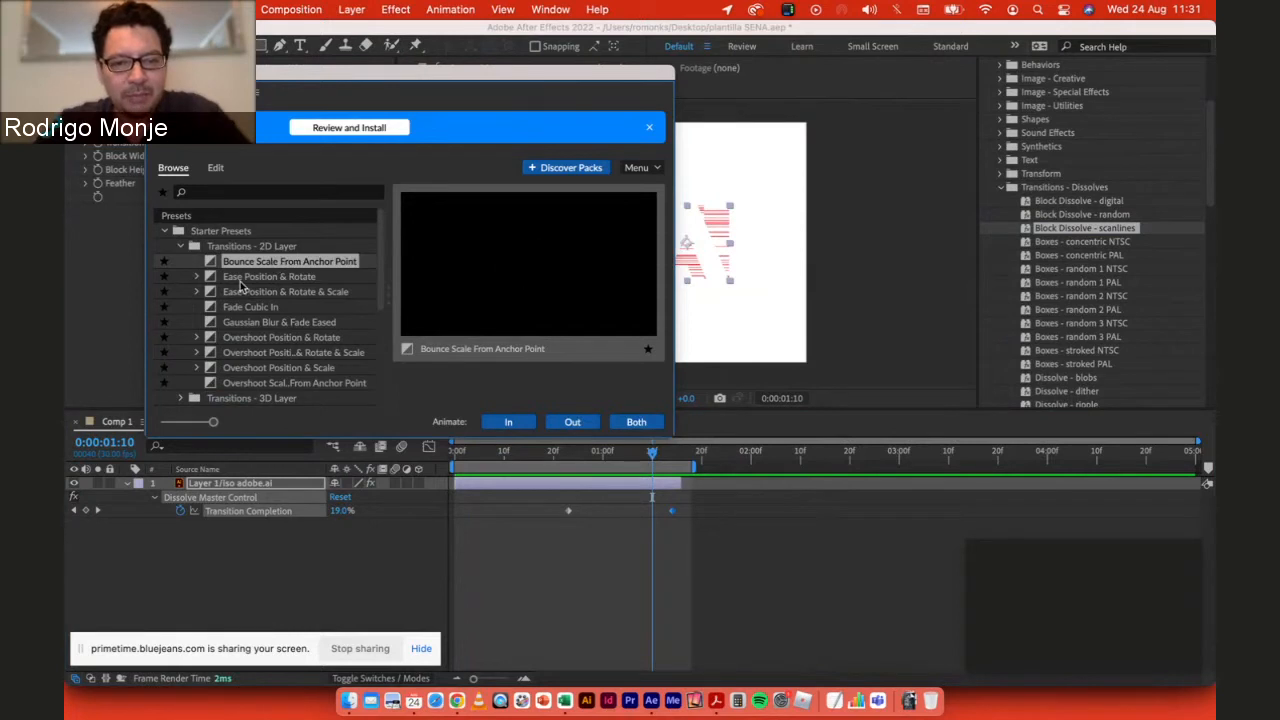
click(240, 282)
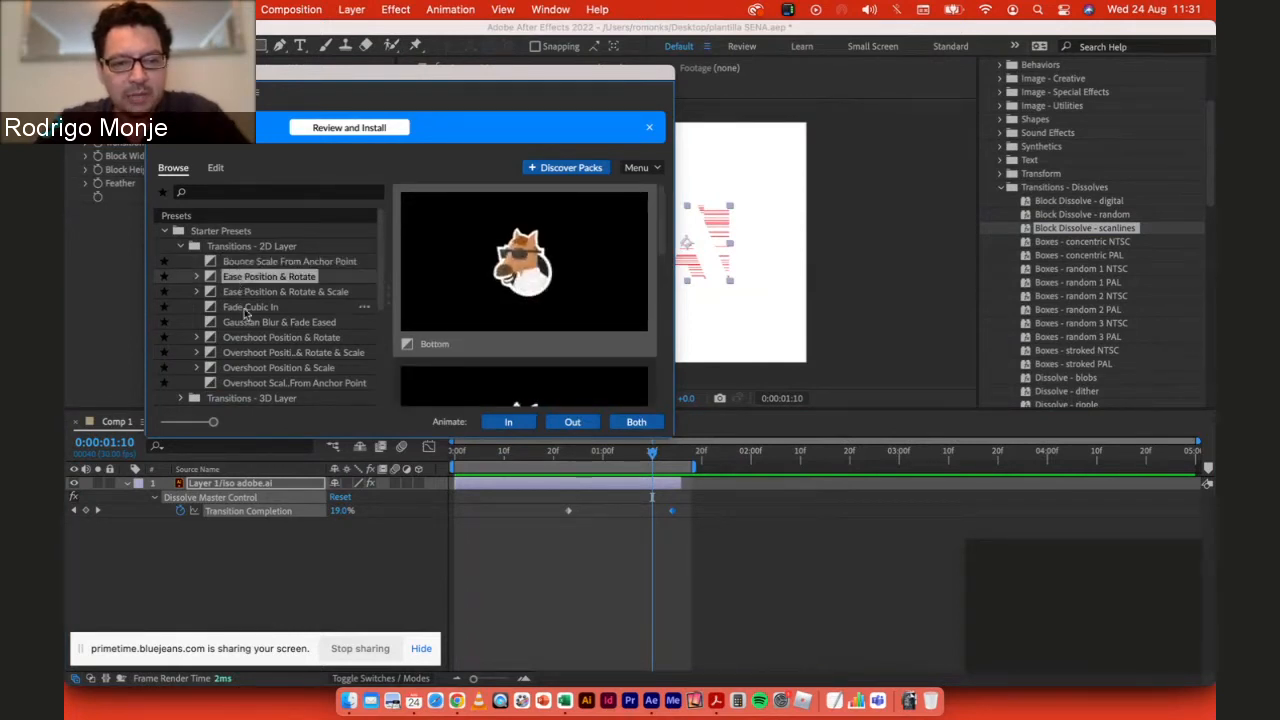
click(244, 308)
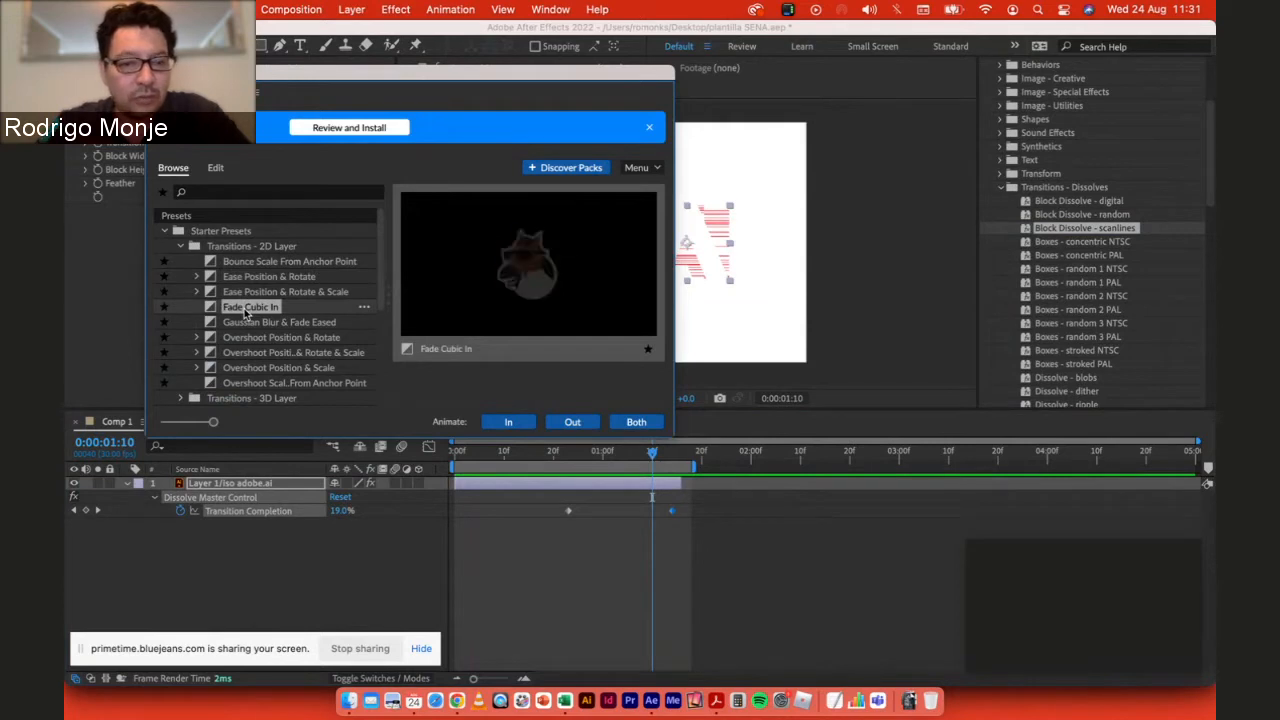
click(267, 339)
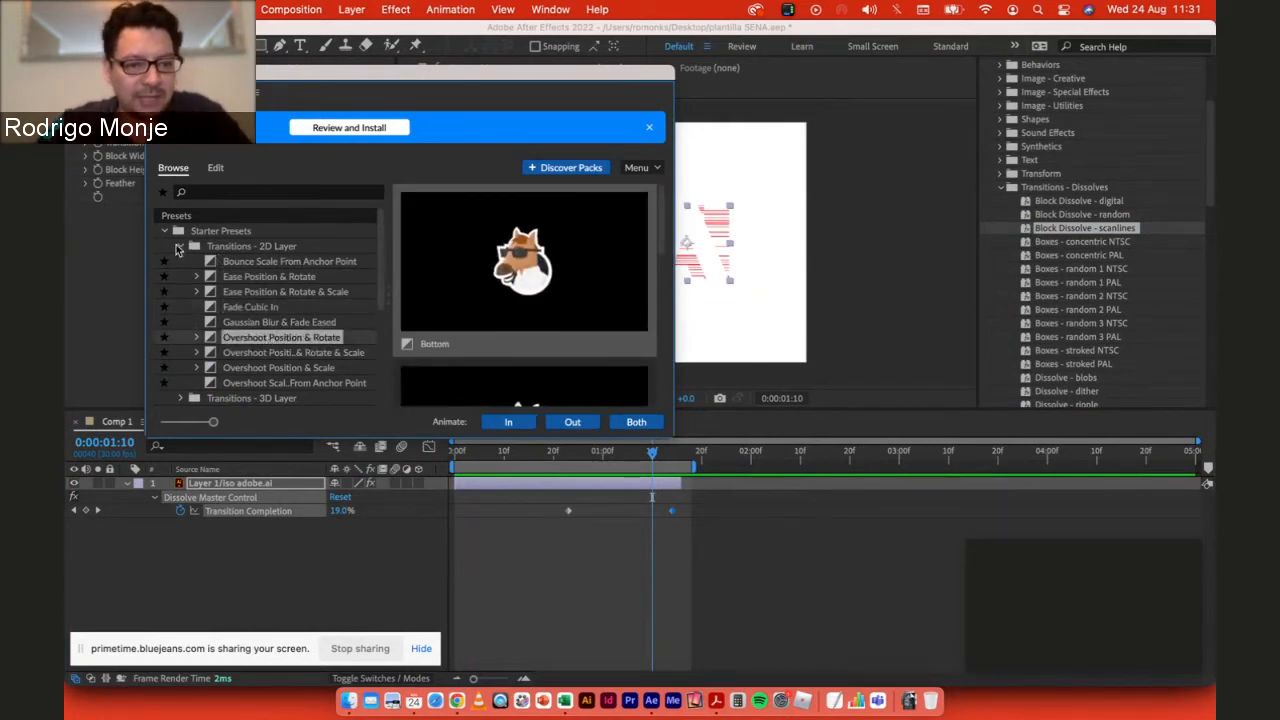
Step: Examine the Transitions - Text Layer presets, from Animate Words to the Animate Characters fades and overshoots, and return to the Comp 1 timeline
click(181, 248)
click(181, 247)
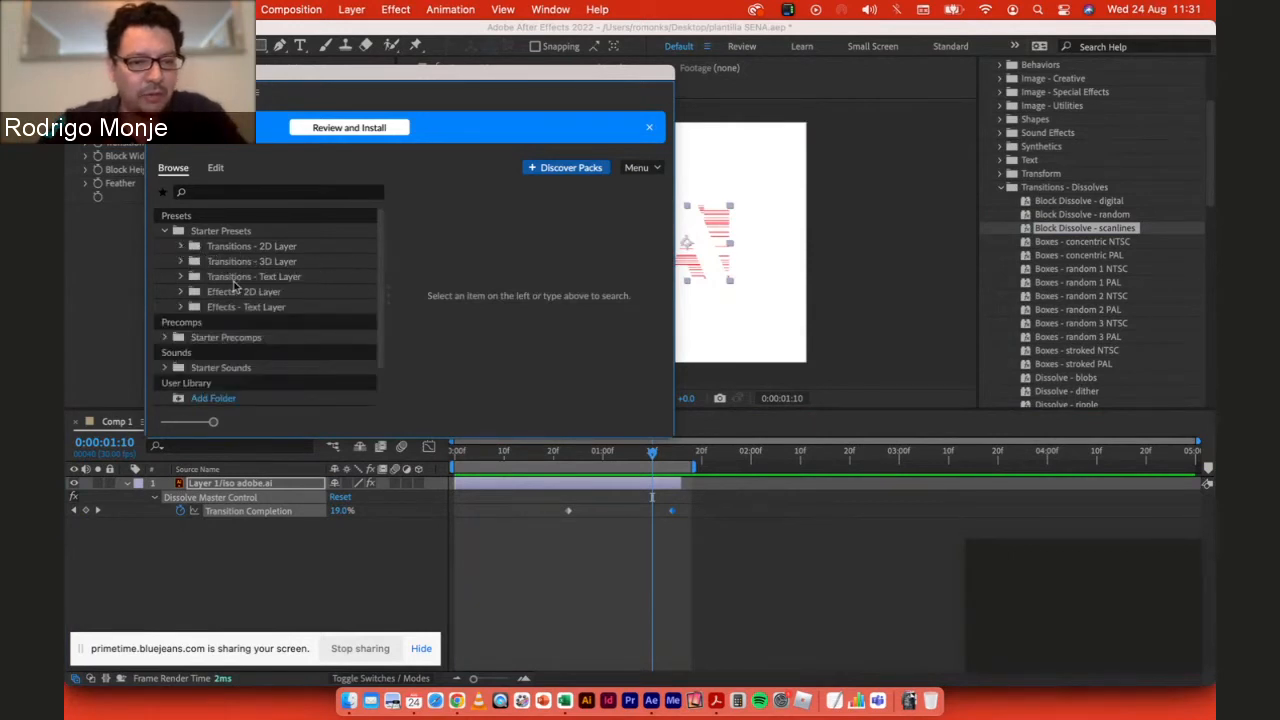
click(181, 277)
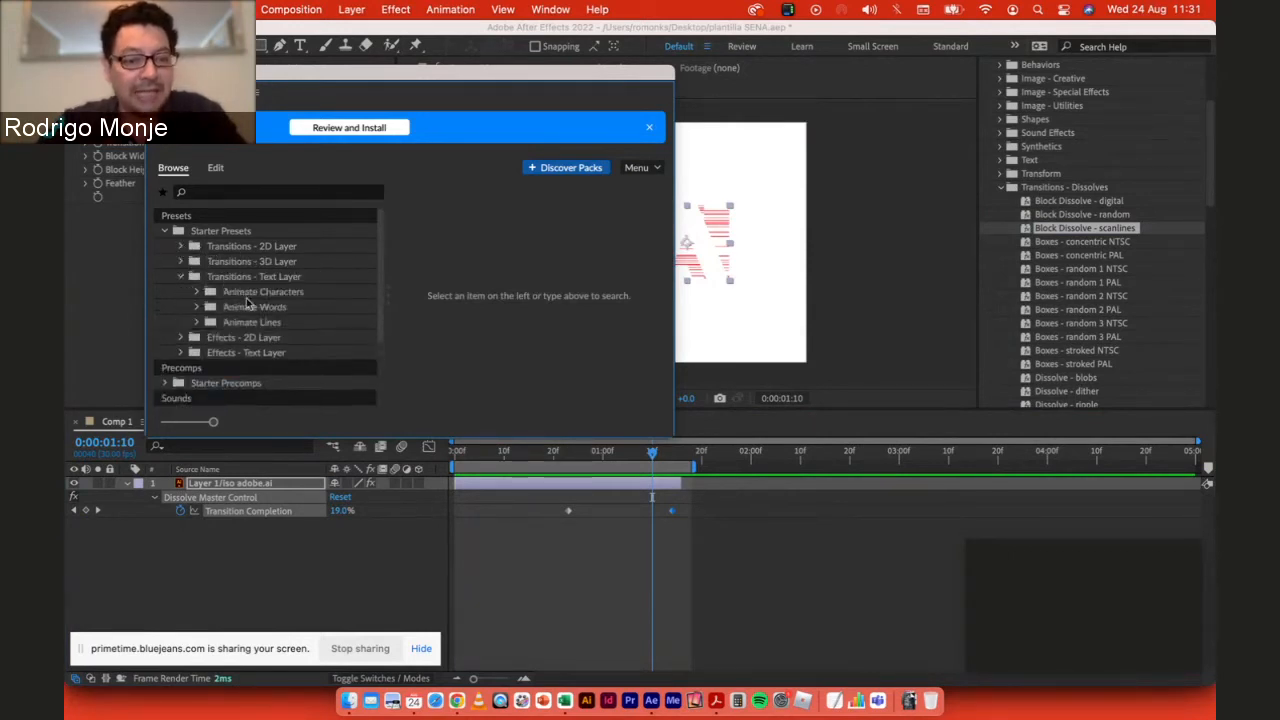
click(252, 307)
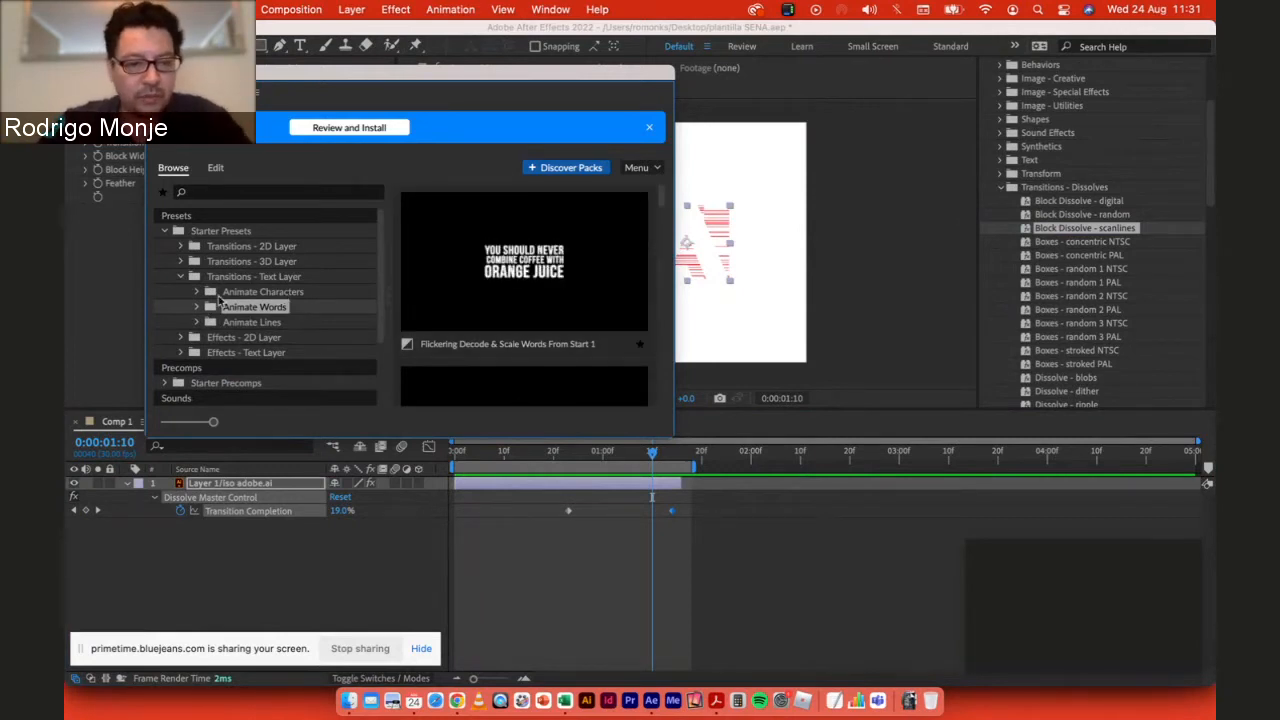
click(197, 292)
click(258, 310)
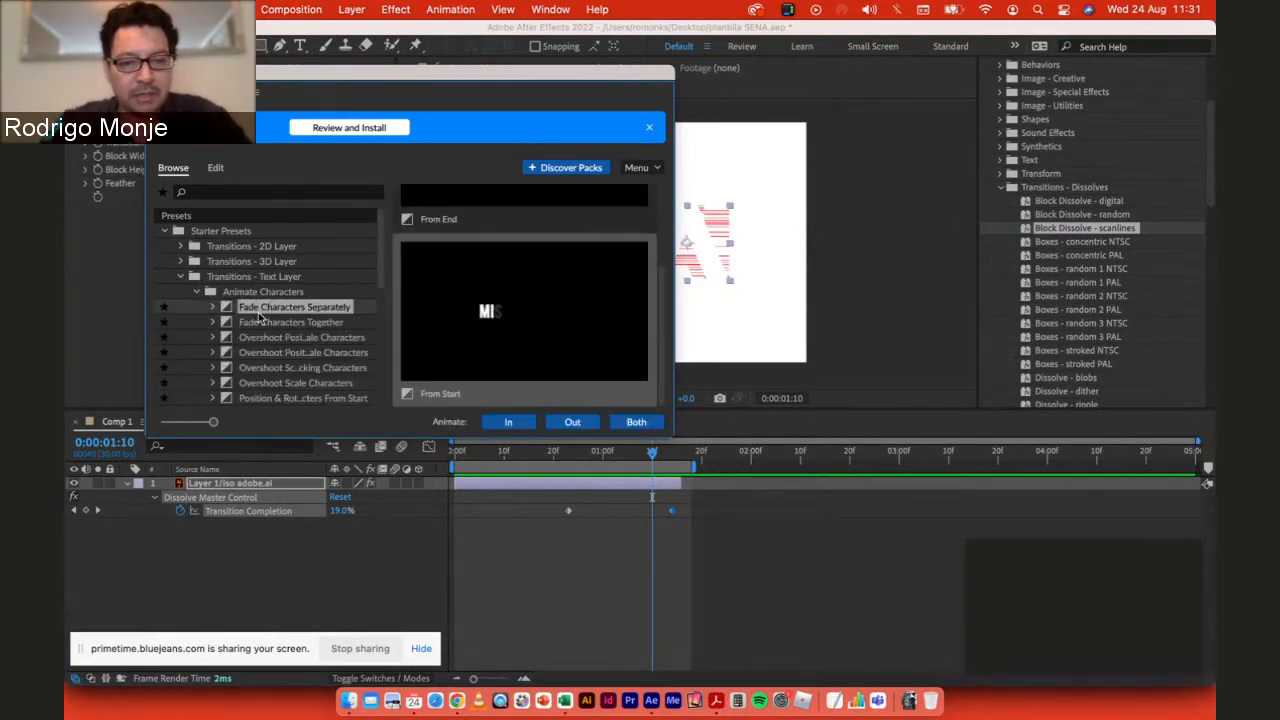
click(260, 320)
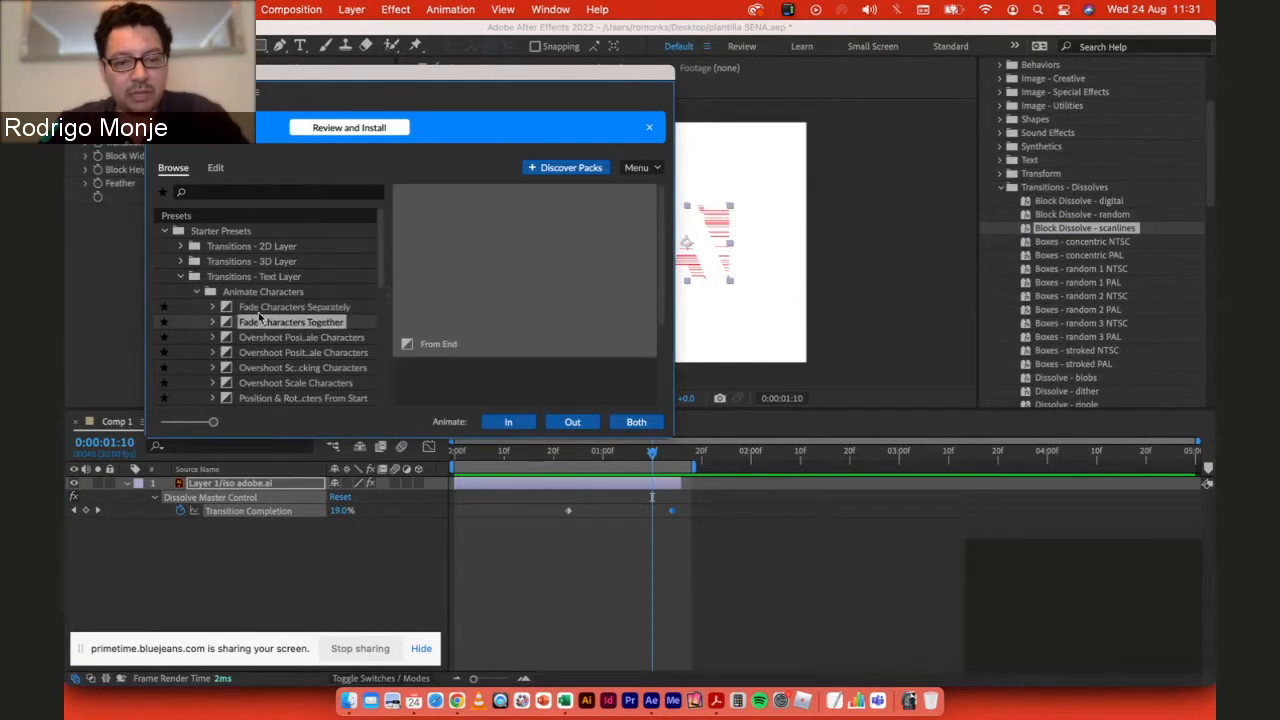
key(Down)
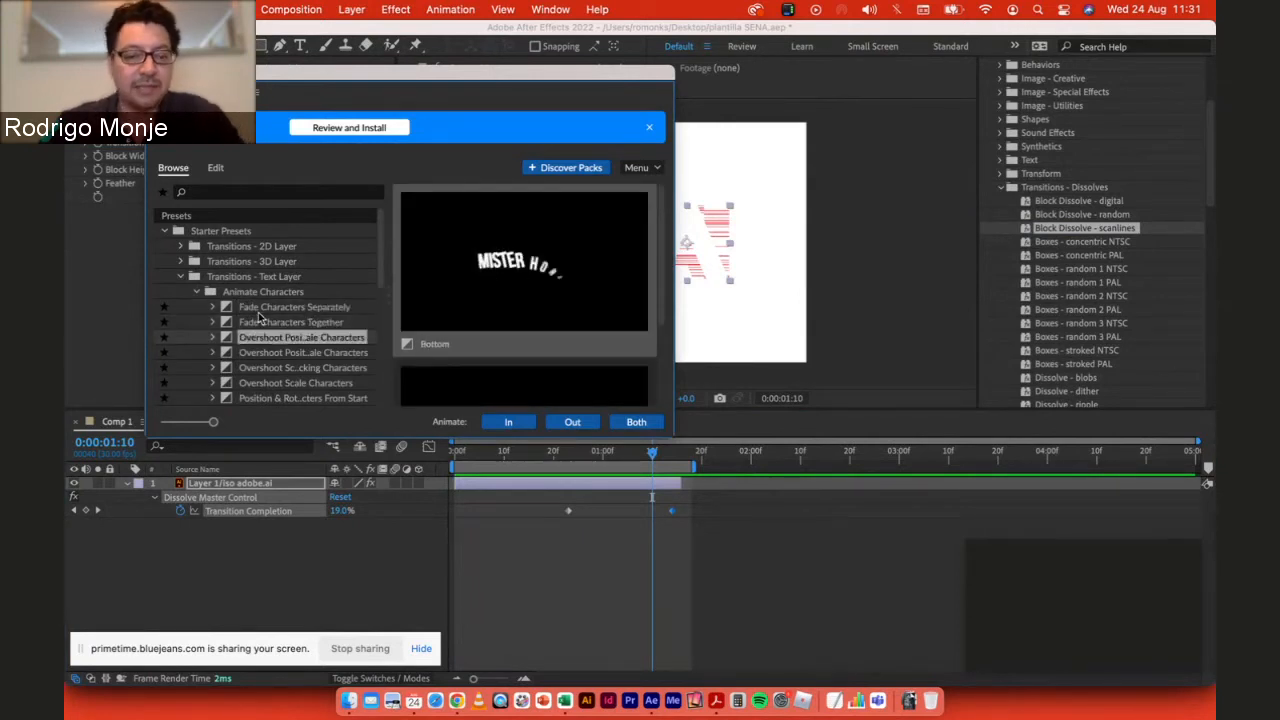
key(Down)
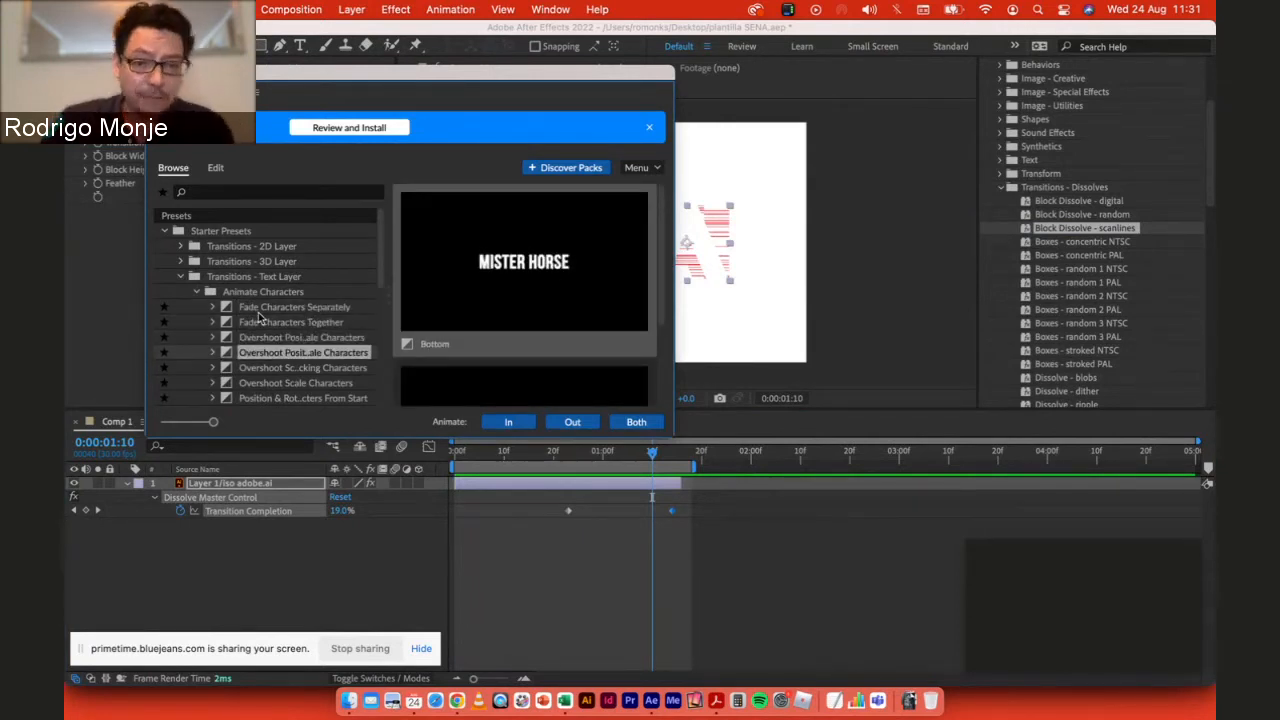
key(Down)
key(Down)
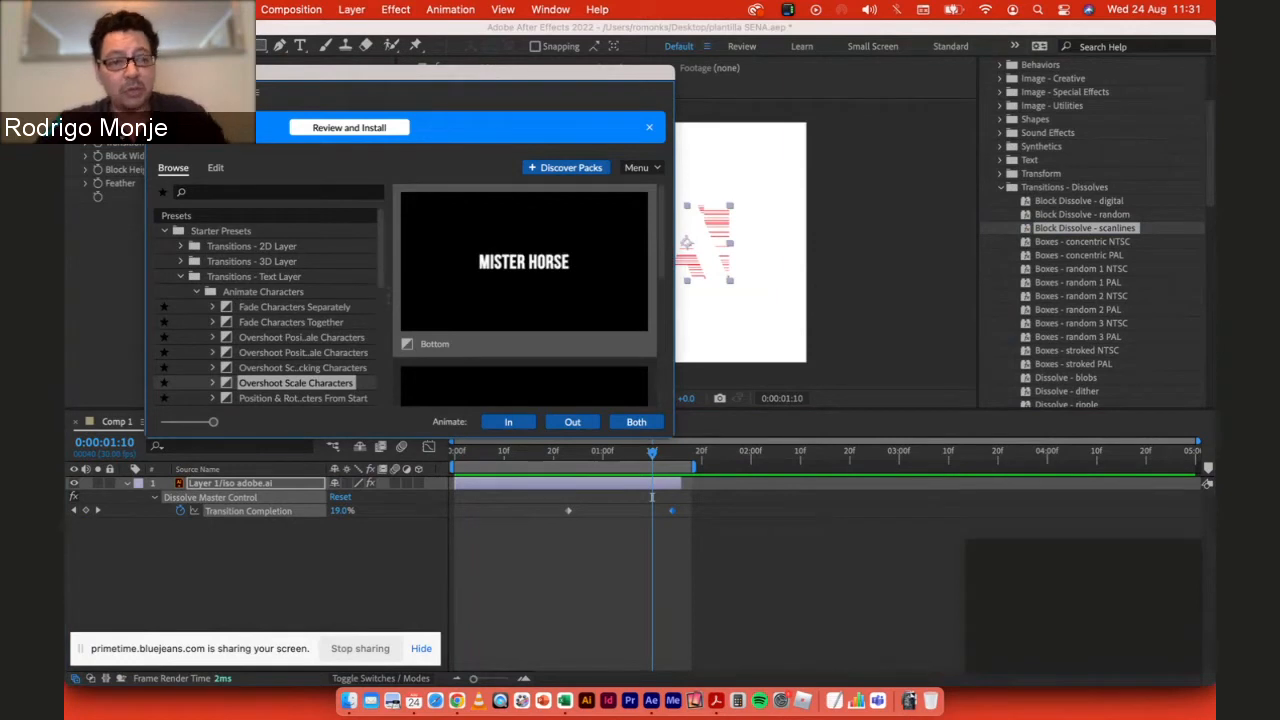
click(485, 449)
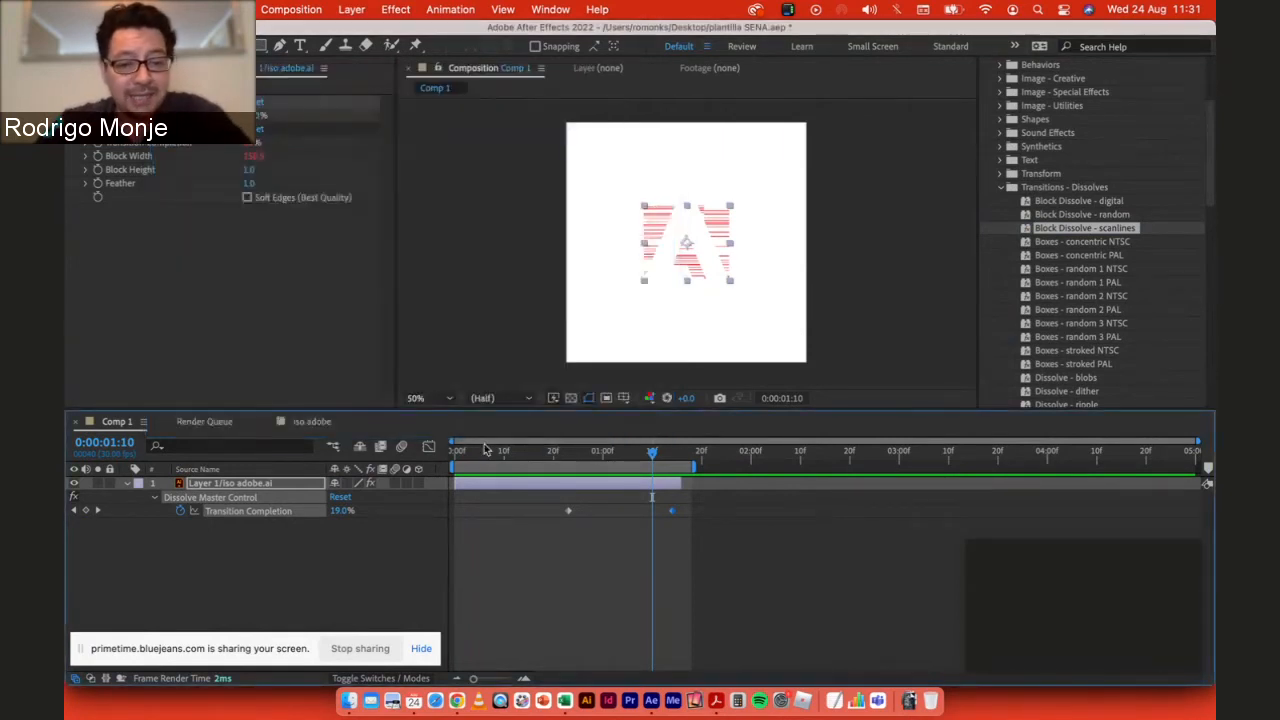
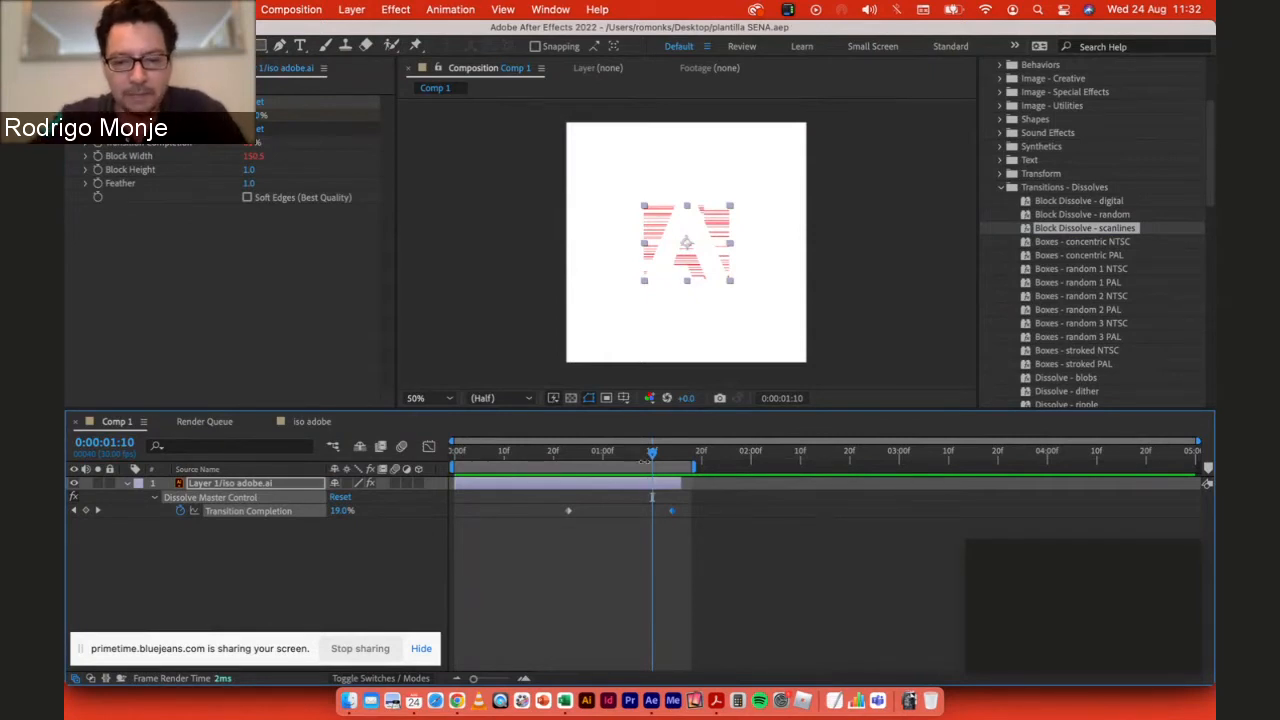
Step: Try a Block Height of 17 for the logo's block dissolve at 0:00:01:05 and preview it
mouse_move(641, 456)
mouse_down()
mouse_move(547, 454)
mouse_move(643, 450)
mouse_move(626, 450)
mouse_up()
click(152, 178)
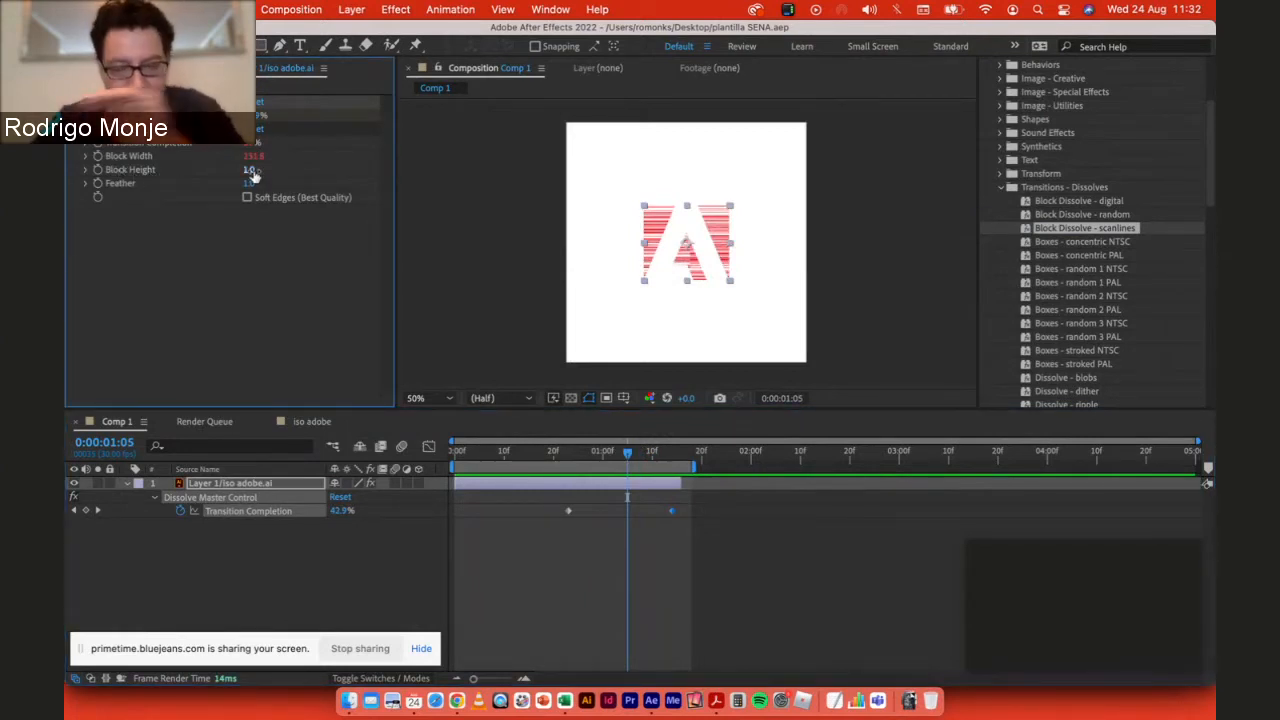
drag(251, 170, 271, 170)
key(space)
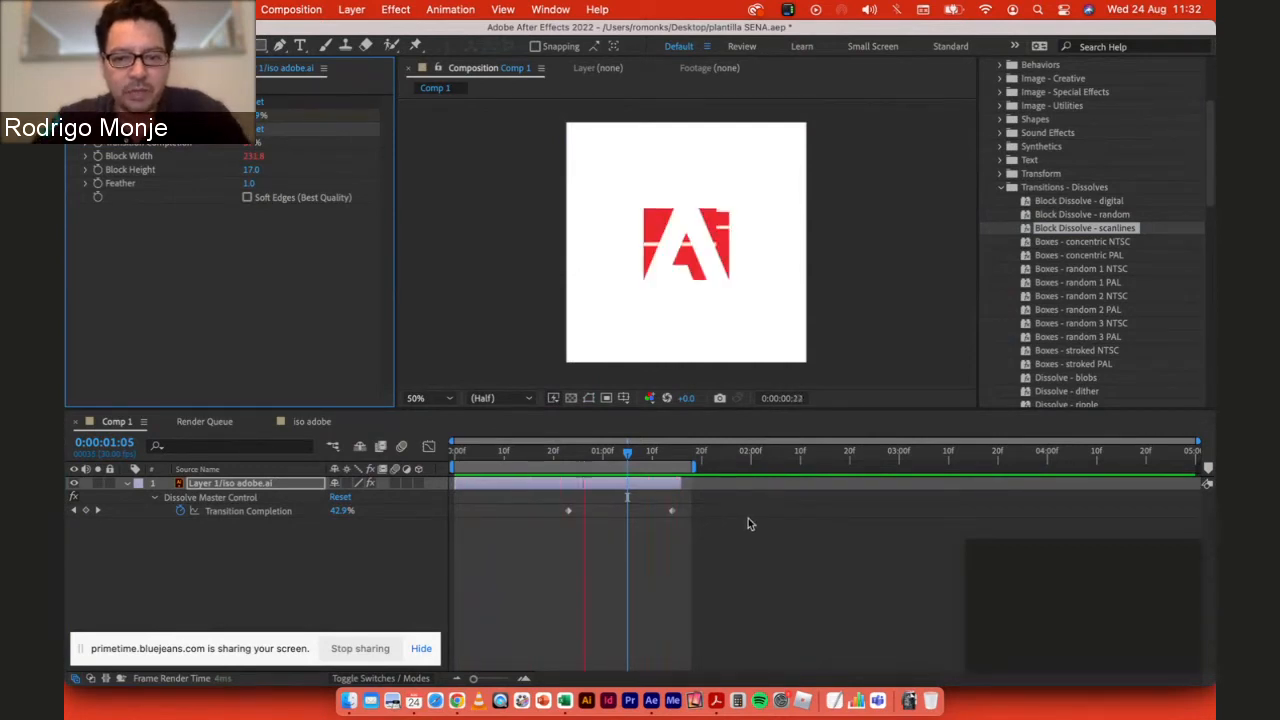
key(space)
Step: Set the logo's block dissolve to a Block Height of 1 and a Feather of 0
mouse_move(251, 174)
mouse_down()
mouse_move(224, 171)
mouse_move(291, 182)
mouse_move(228, 184)
mouse_up()
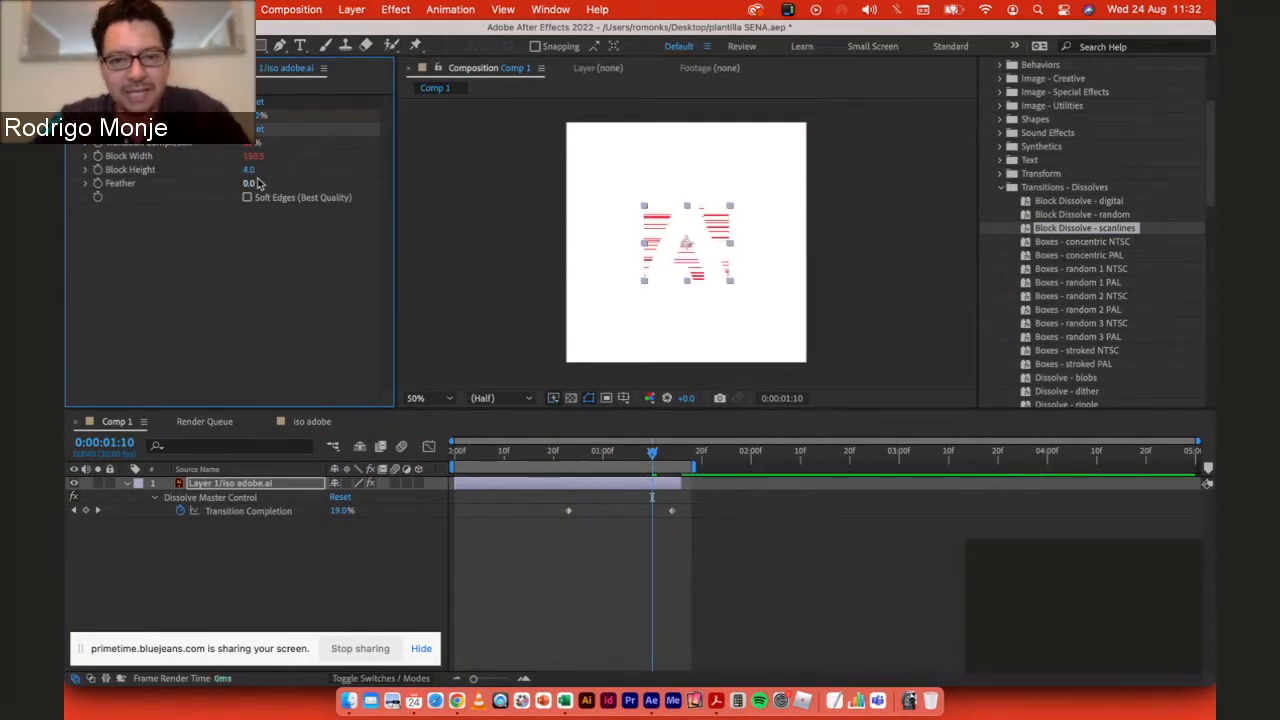
click(248, 171)
text(1)
key(Tab)
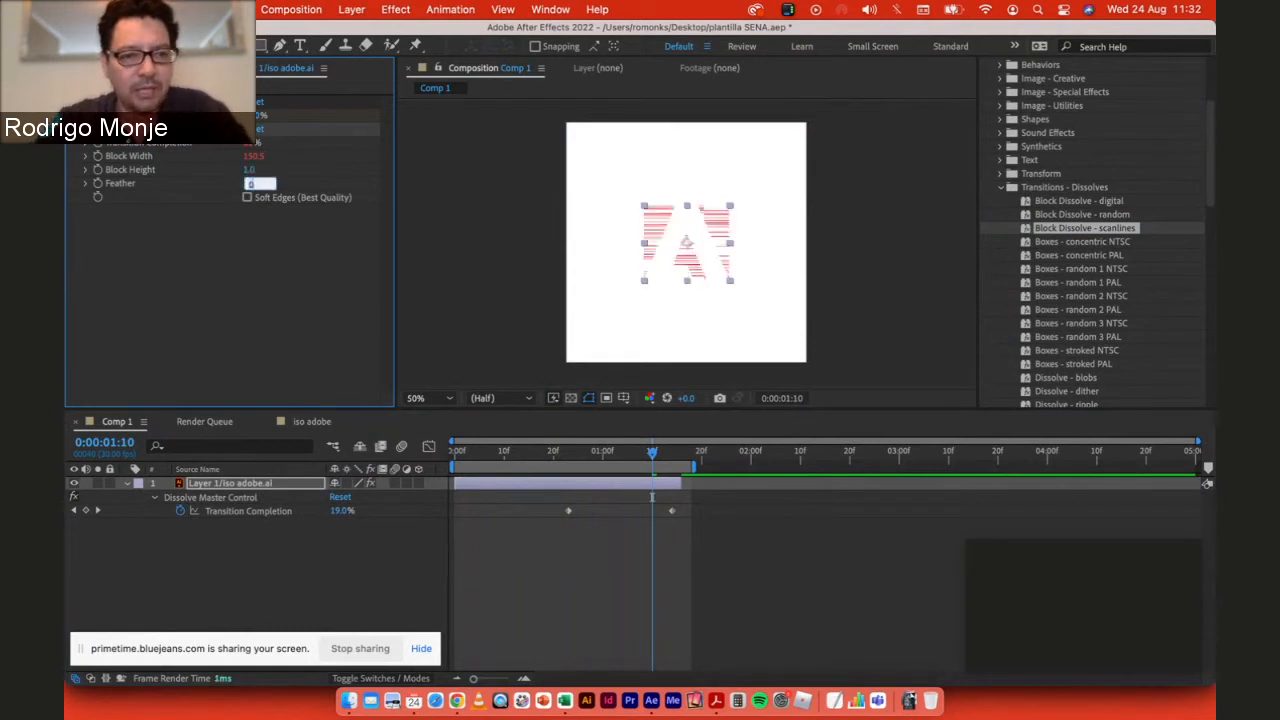
click(360, 300)
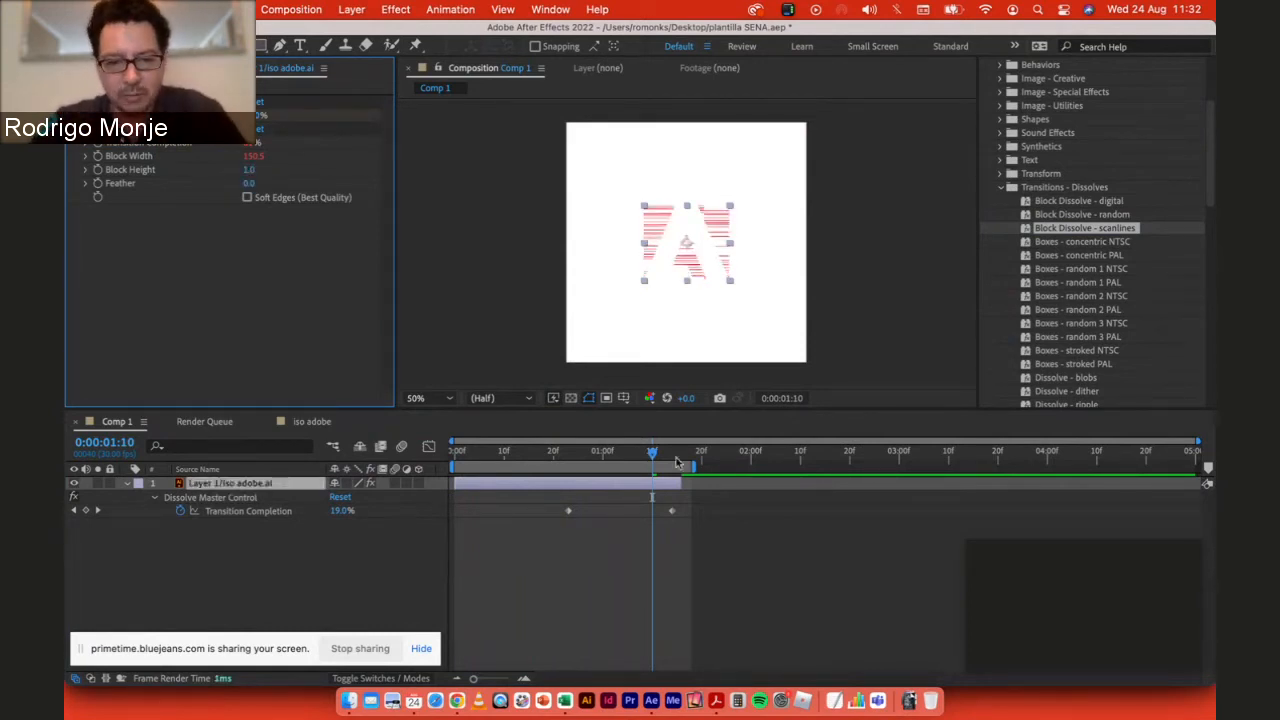
Step: Move the playhead to 0:00:01:14, preview the adjusted dissolve, and scrub just past the logo layer's end to 0:00:01:17
drag(647, 451, 667, 435)
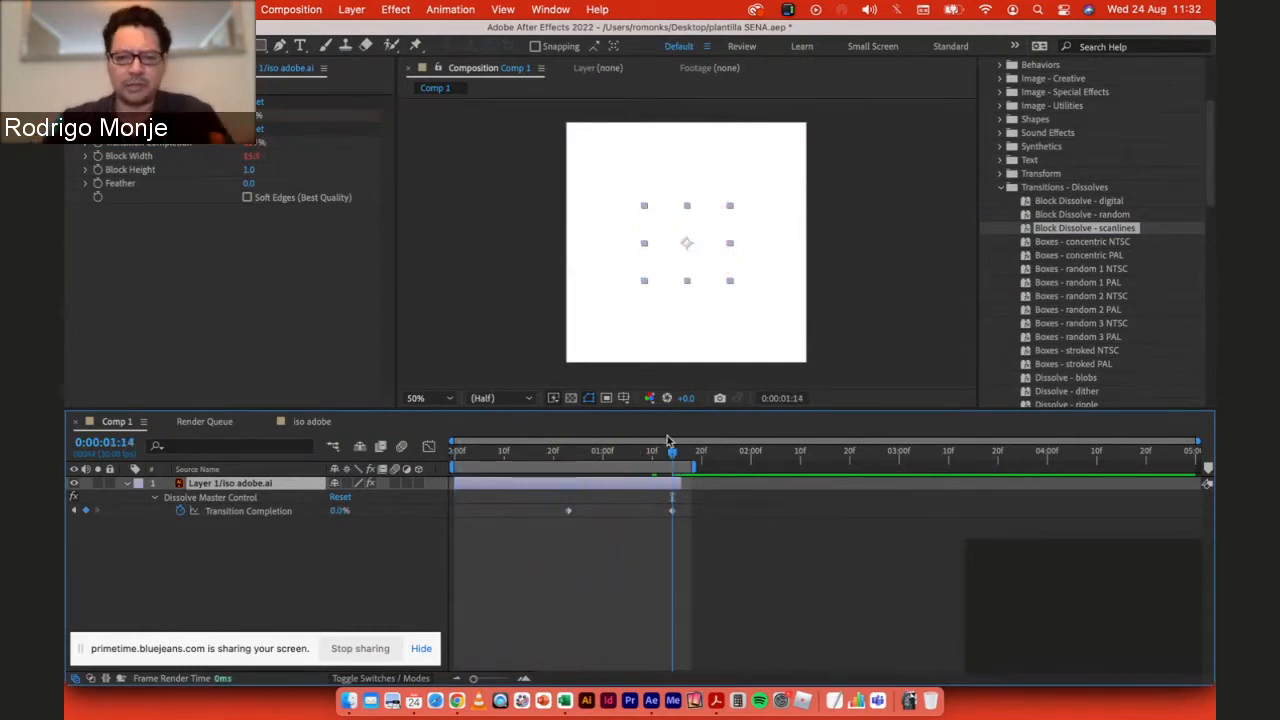
key(space)
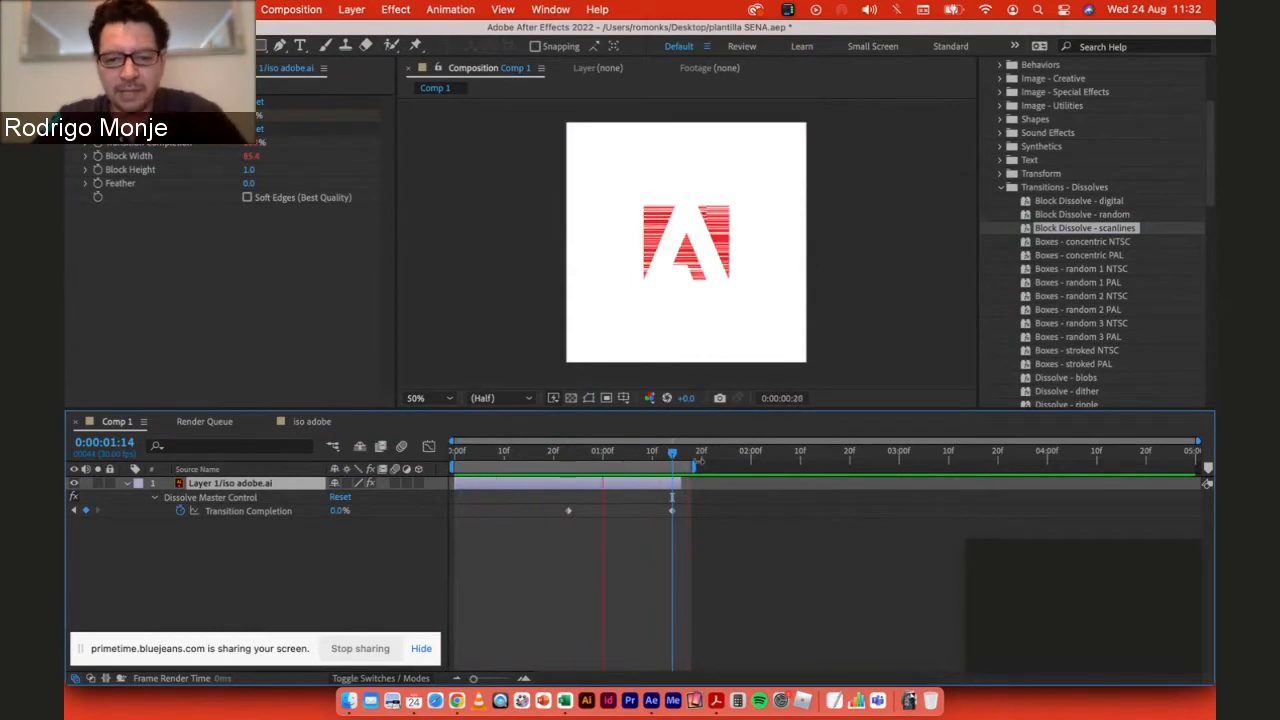
key(space)
drag(663, 456, 679, 457)
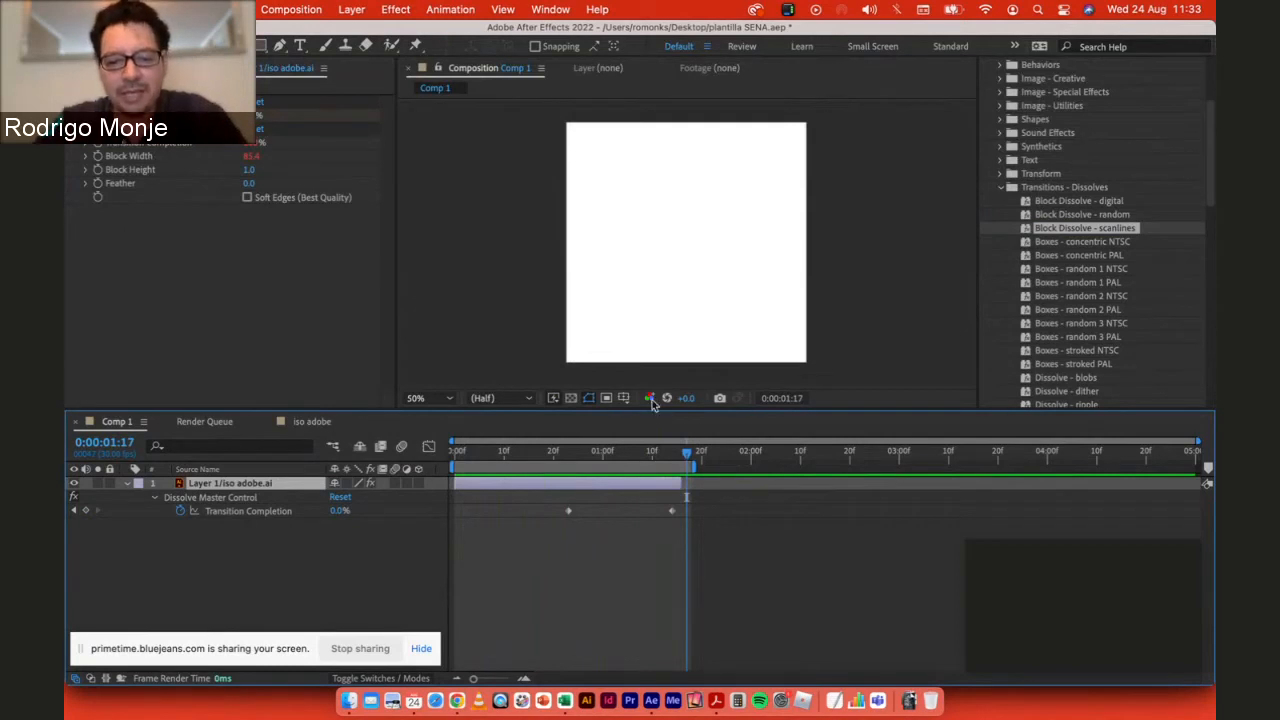
Step: Extend the work area's end to about 0:00:04:10, move the playhead to 0:00:01:16, and deselect the logo layer
drag(700, 466, 1104, 466)
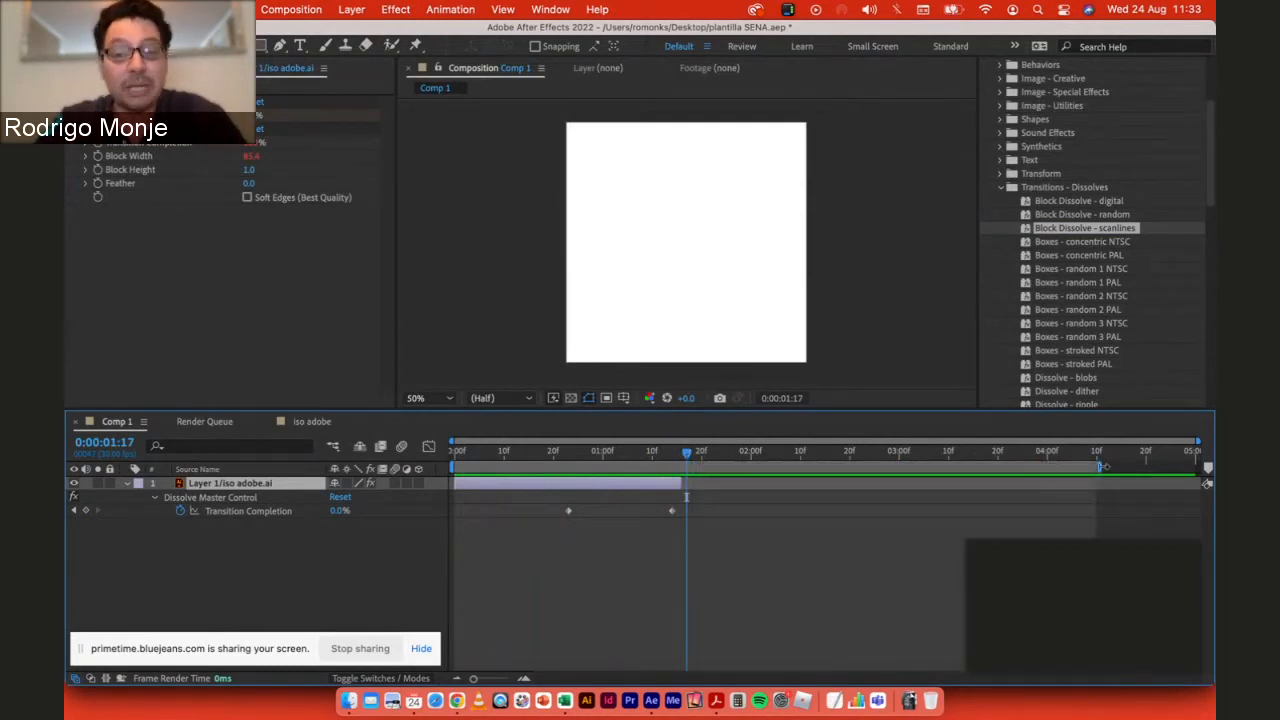
drag(685, 455, 679, 455)
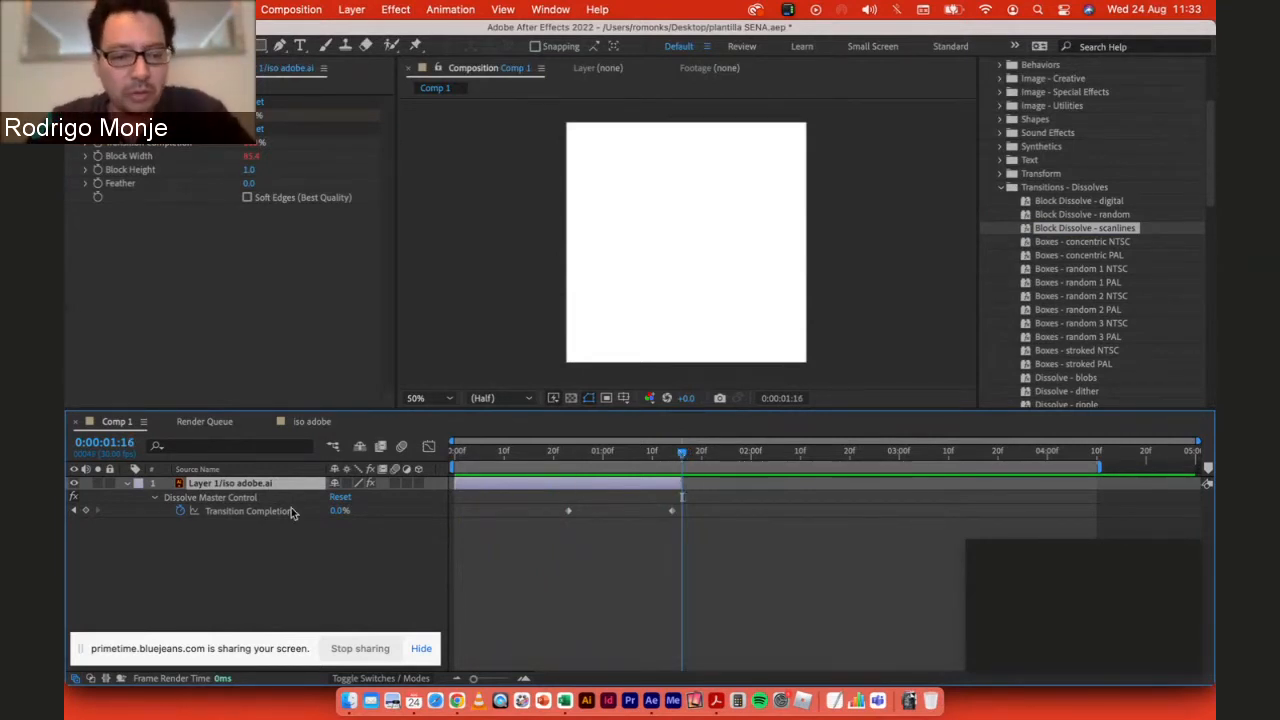
click(279, 580)
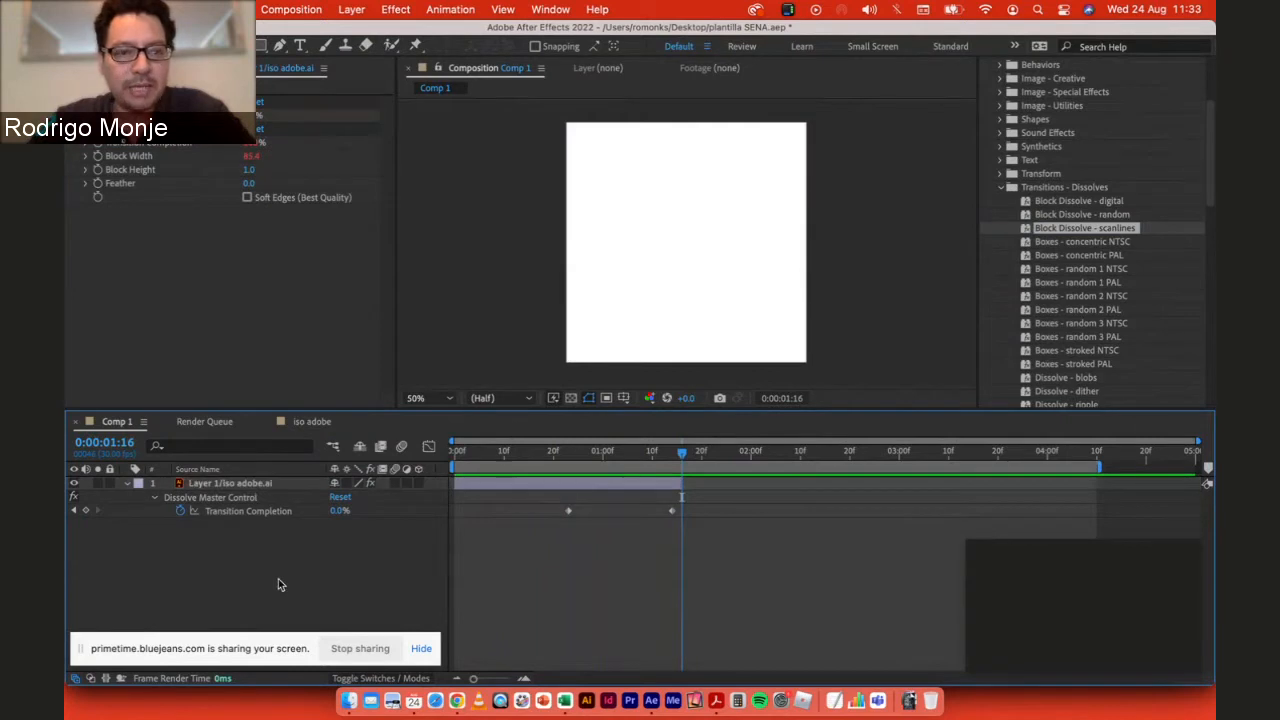
click(350, 9)
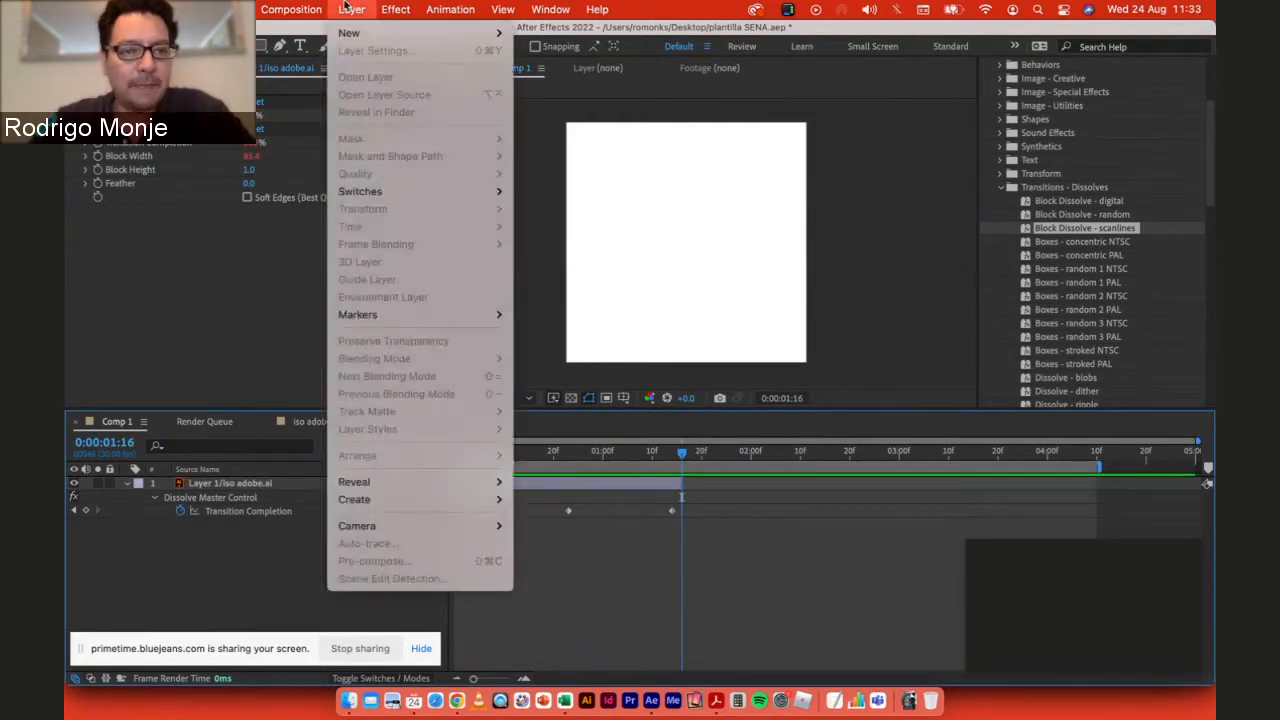
mouse_move(352, 33)
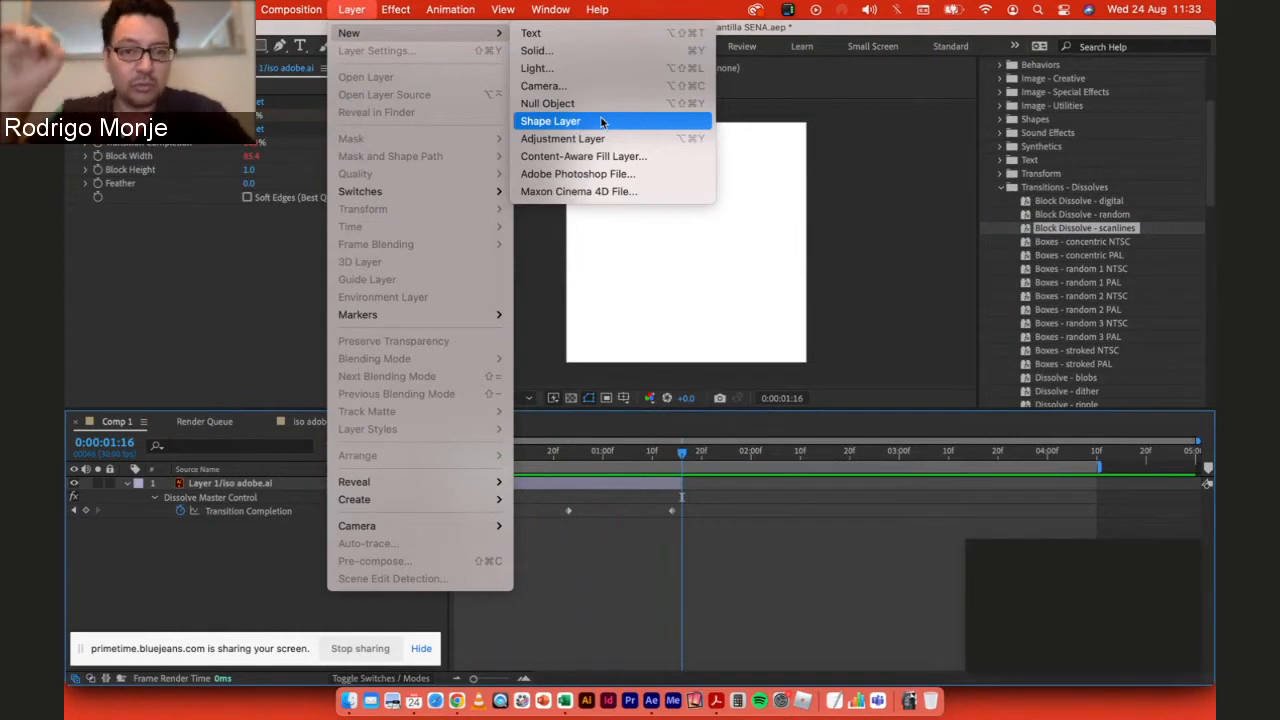
click(201, 259)
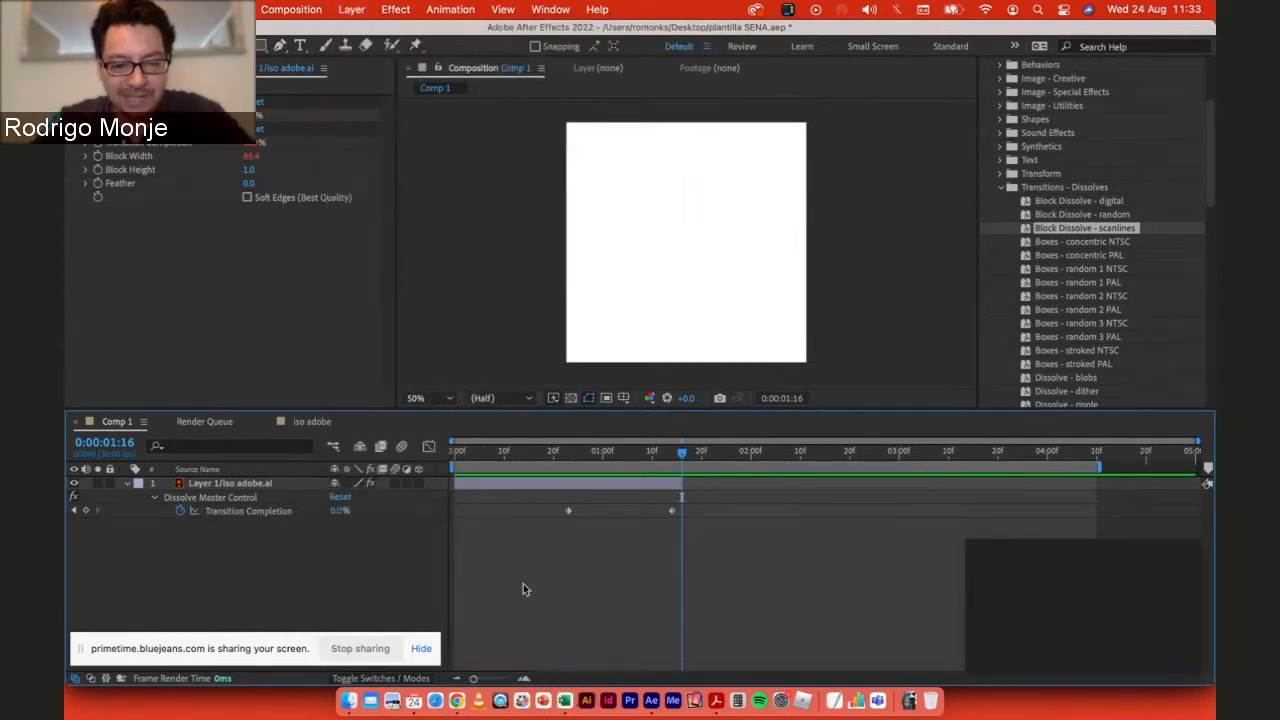
click(262, 45)
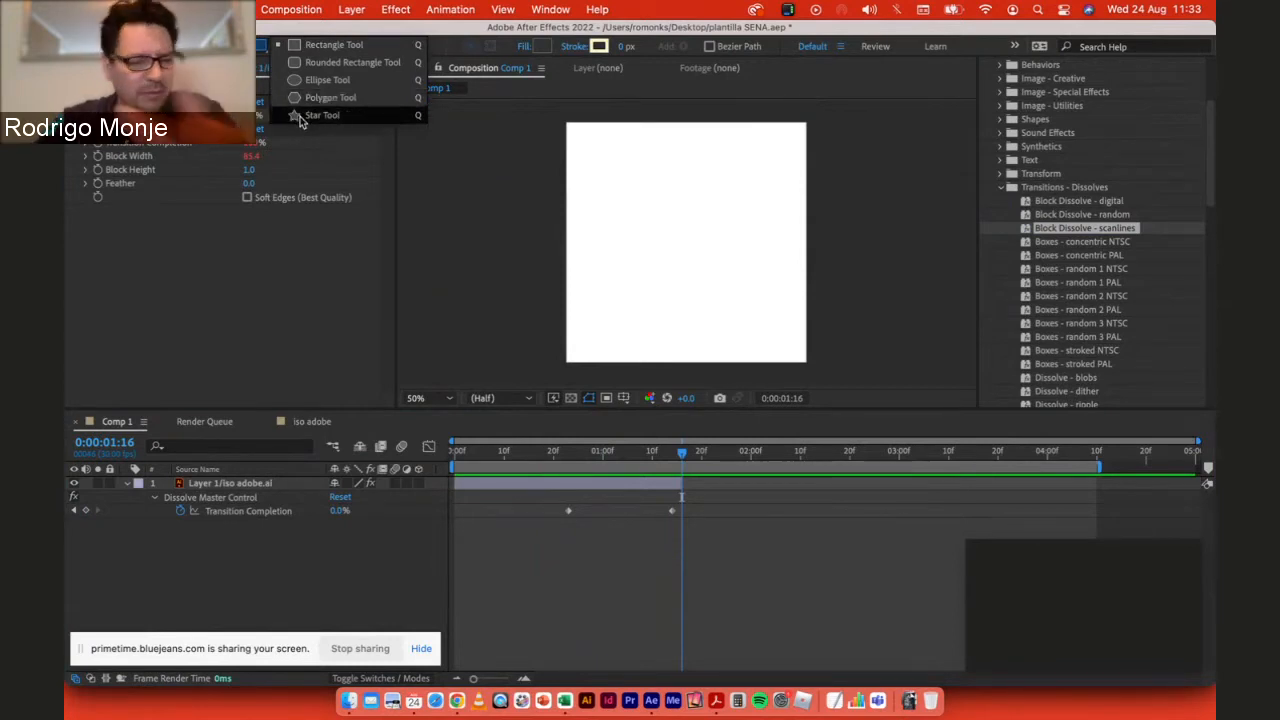
click(265, 48)
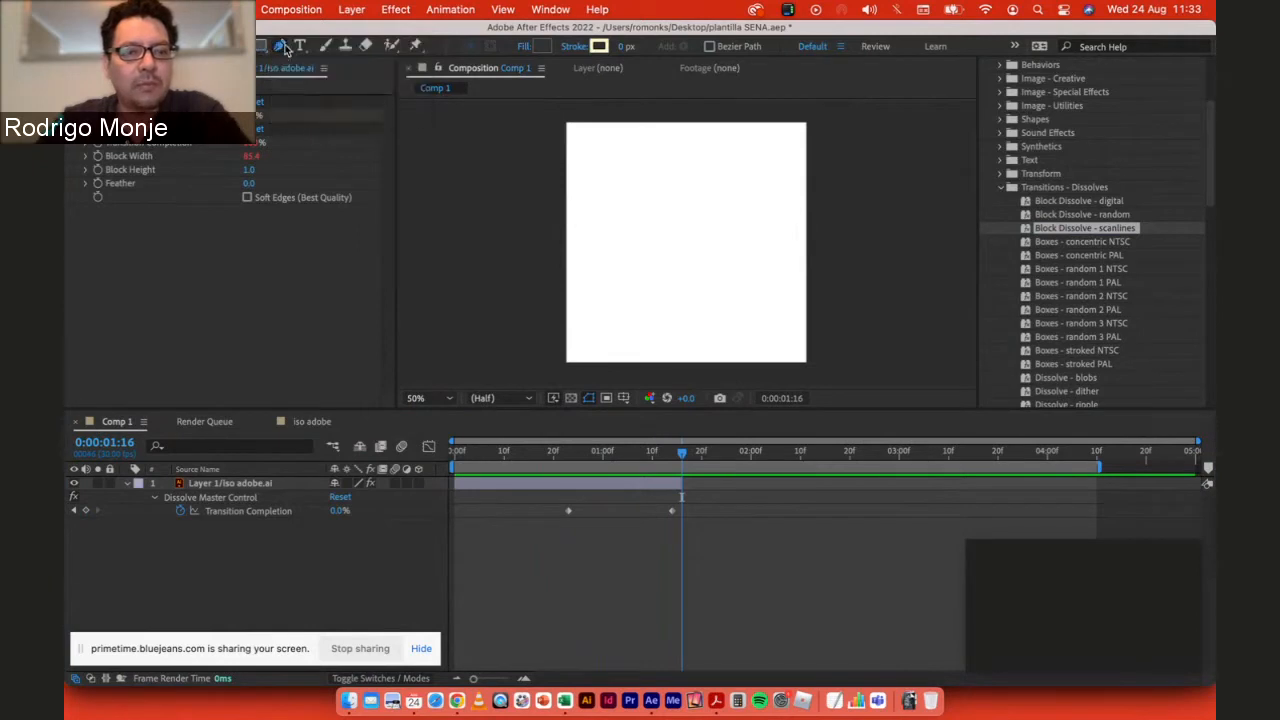
Step: Draw a closed, curved freeform shape on a new shape layer using the Pen tool with RotoBezier enabled
click(280, 46)
click(355, 51)
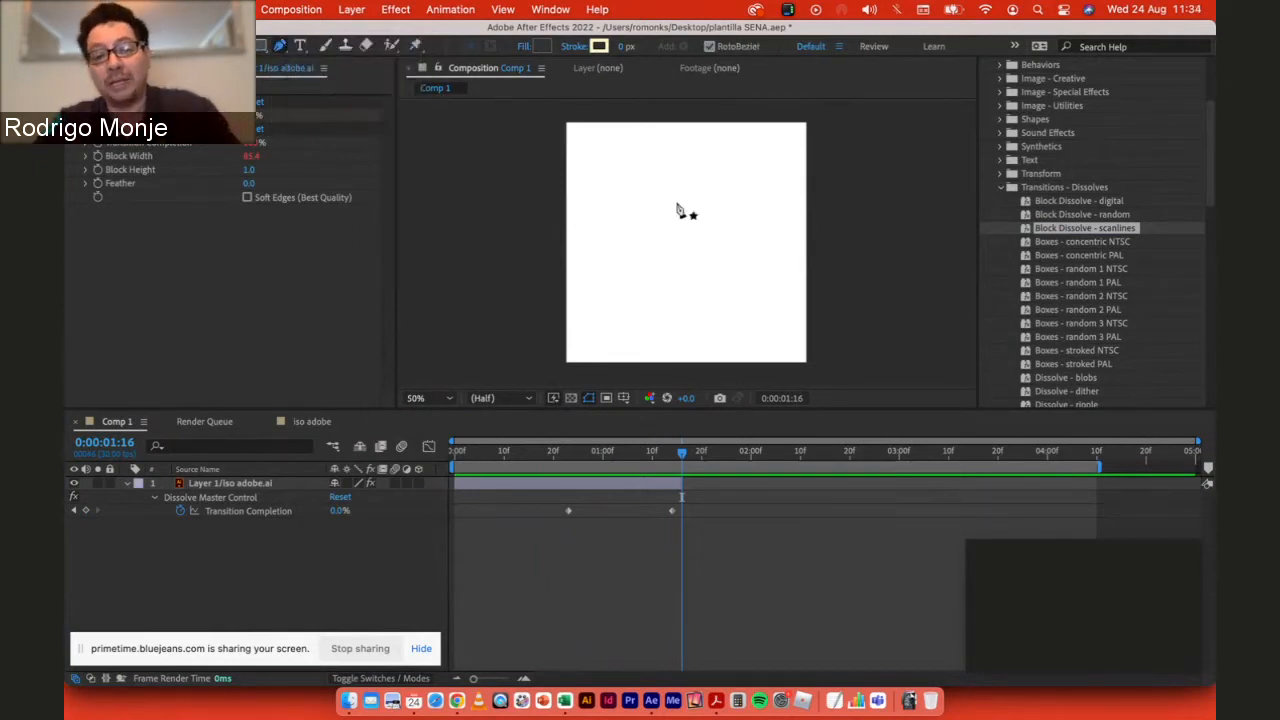
click(654, 181)
click(727, 191)
drag(729, 197, 785, 243)
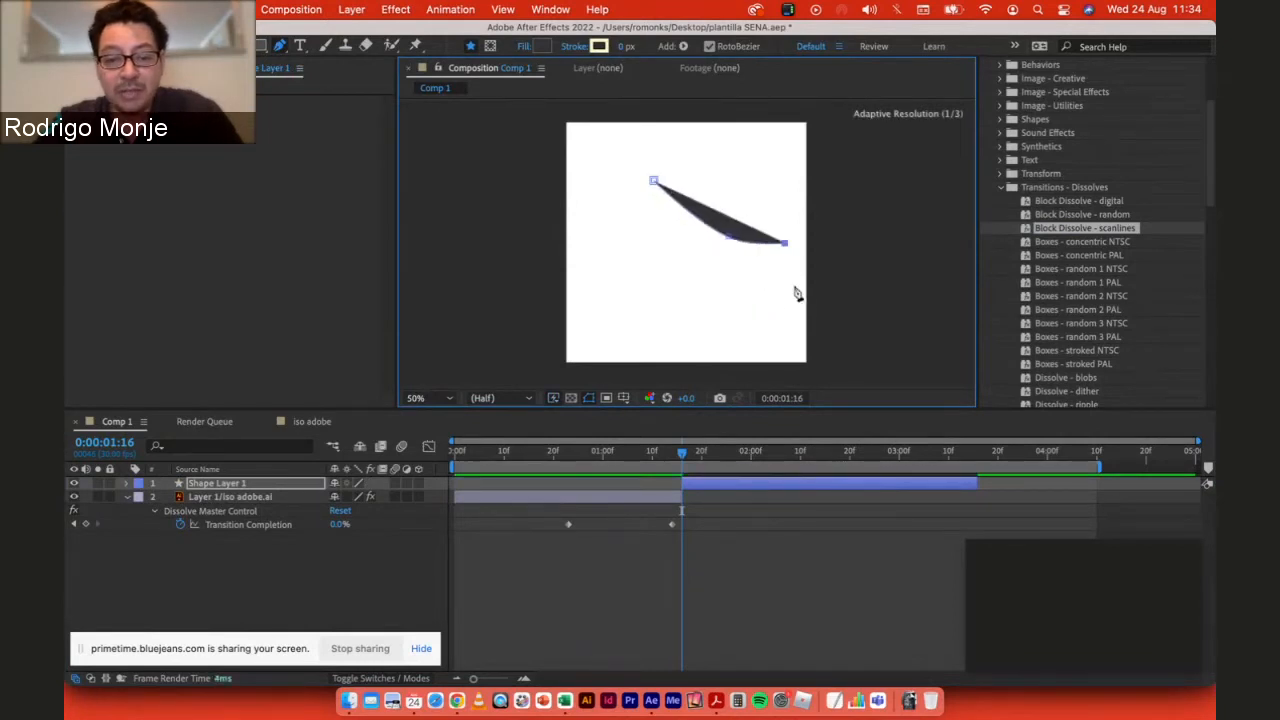
drag(794, 303, 771, 328)
drag(682, 341, 648, 311)
drag(597, 250, 637, 156)
click(637, 243)
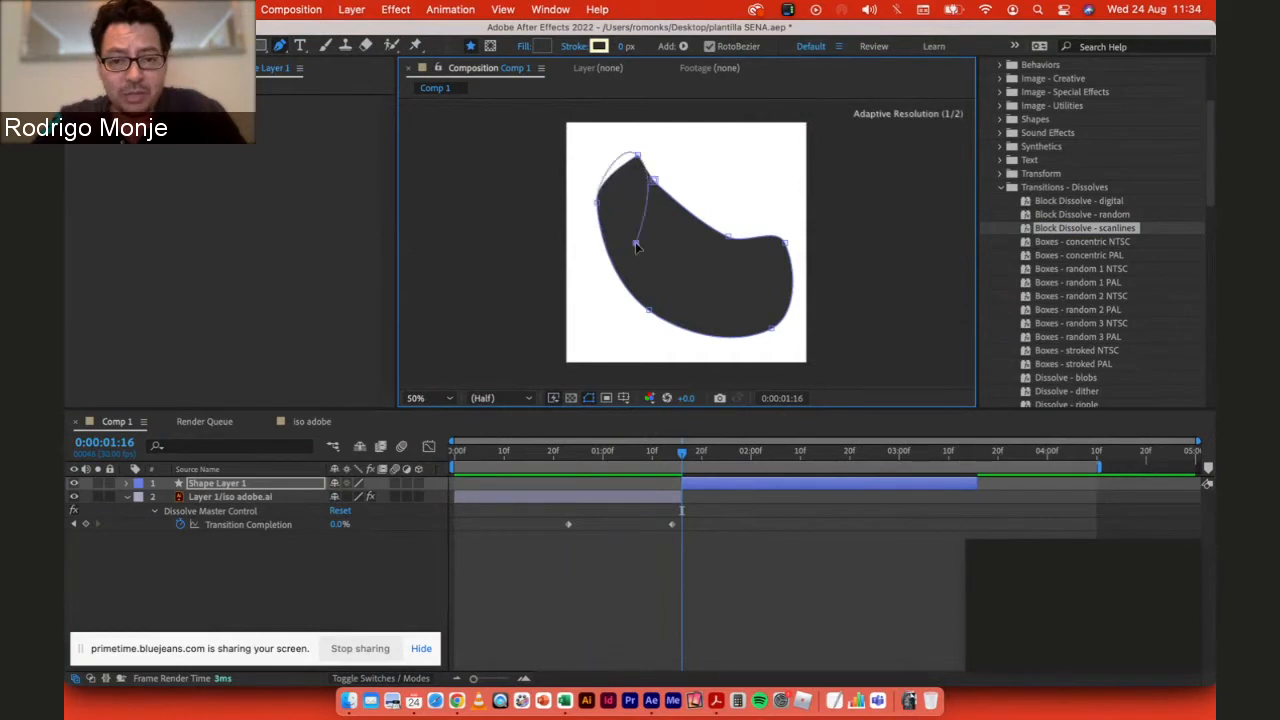
click(653, 181)
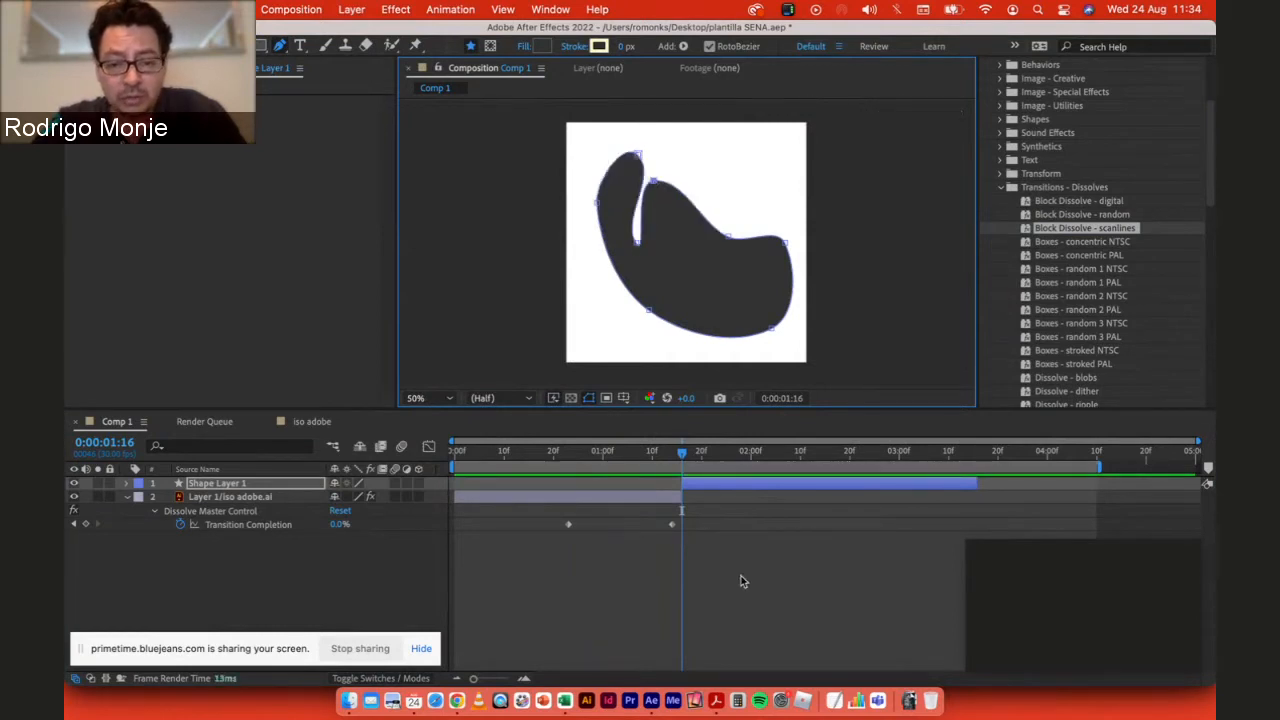
Step: Delete the freeform shape layer and move the playhead to 0:00:00:14 with the logo layer selected
click(197, 485)
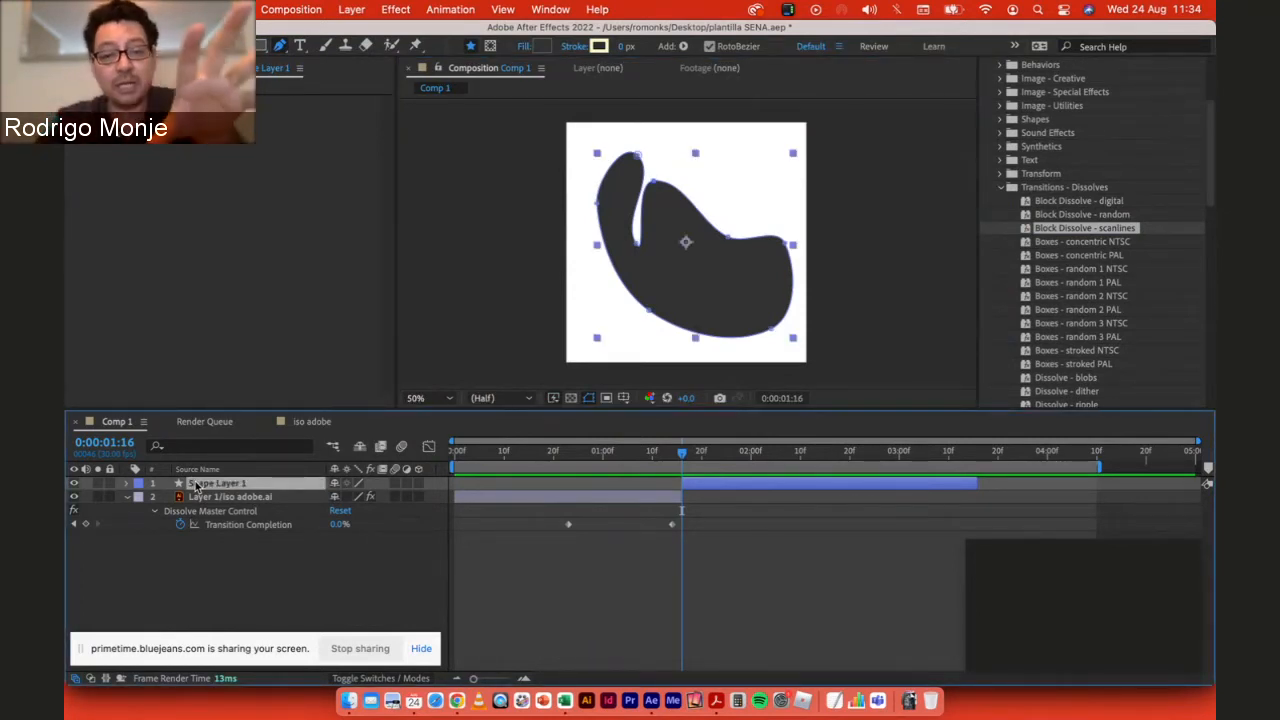
key(Delete)
click(226, 485)
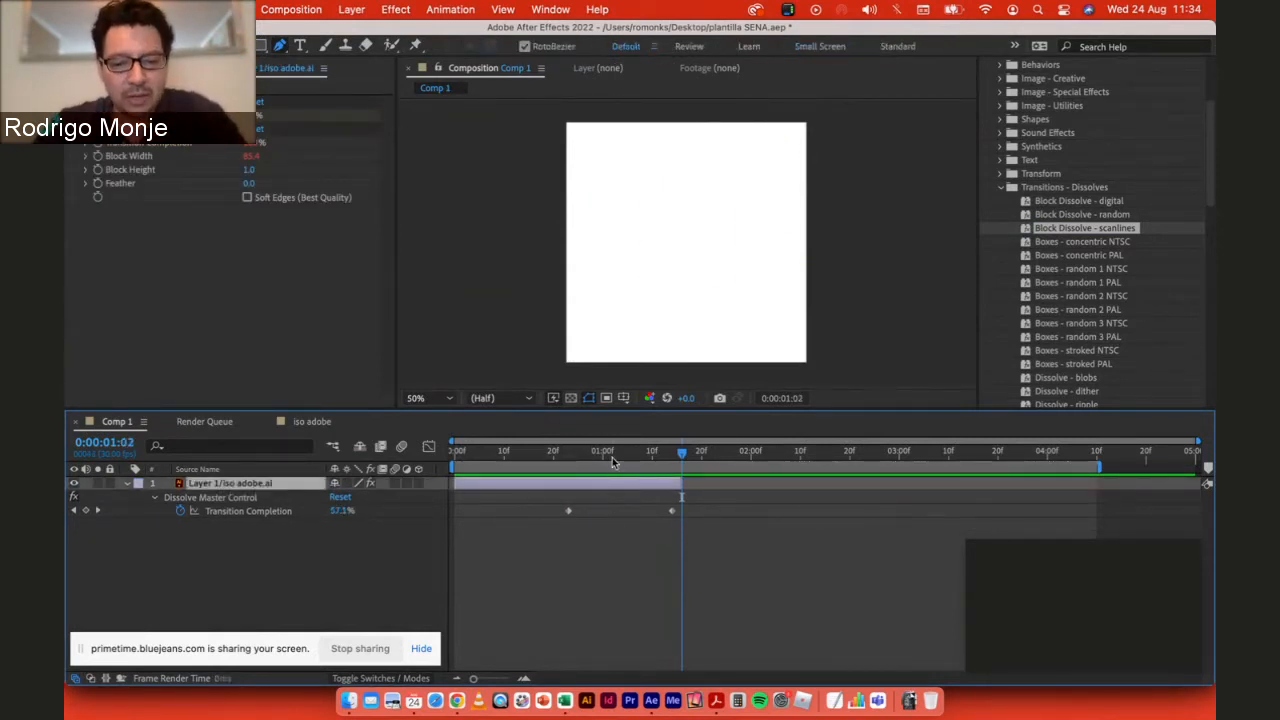
drag(615, 457, 519, 457)
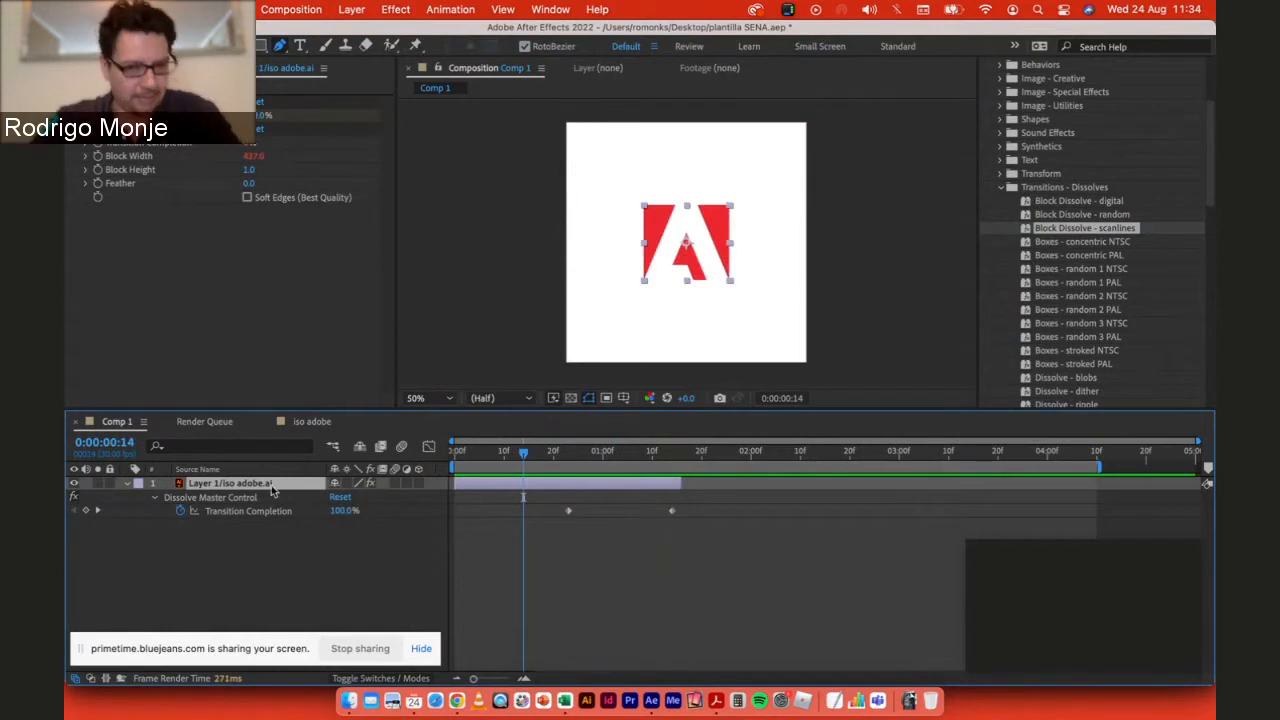
Step: Draw a closed RotoBezier mask around the Adobe logo on its layer and reshape it by moving its points
click(668, 178)
click(747, 232)
click(765, 273)
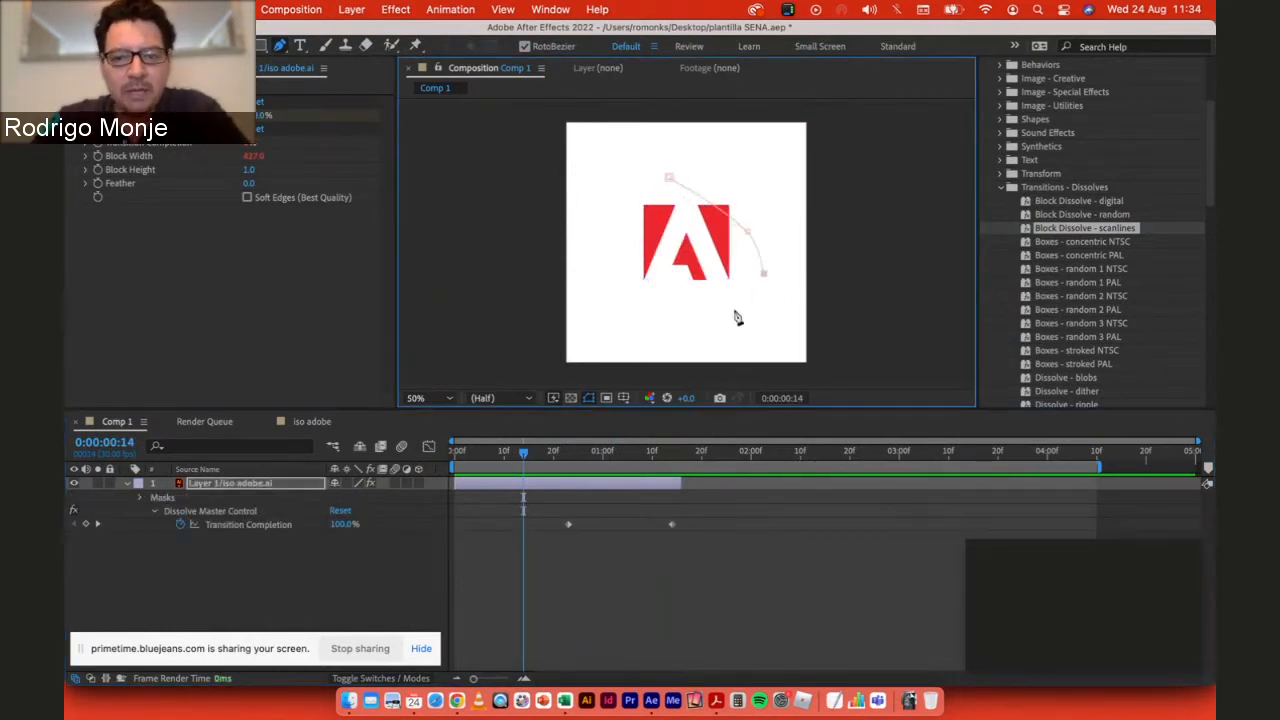
click(707, 321)
click(661, 264)
click(624, 213)
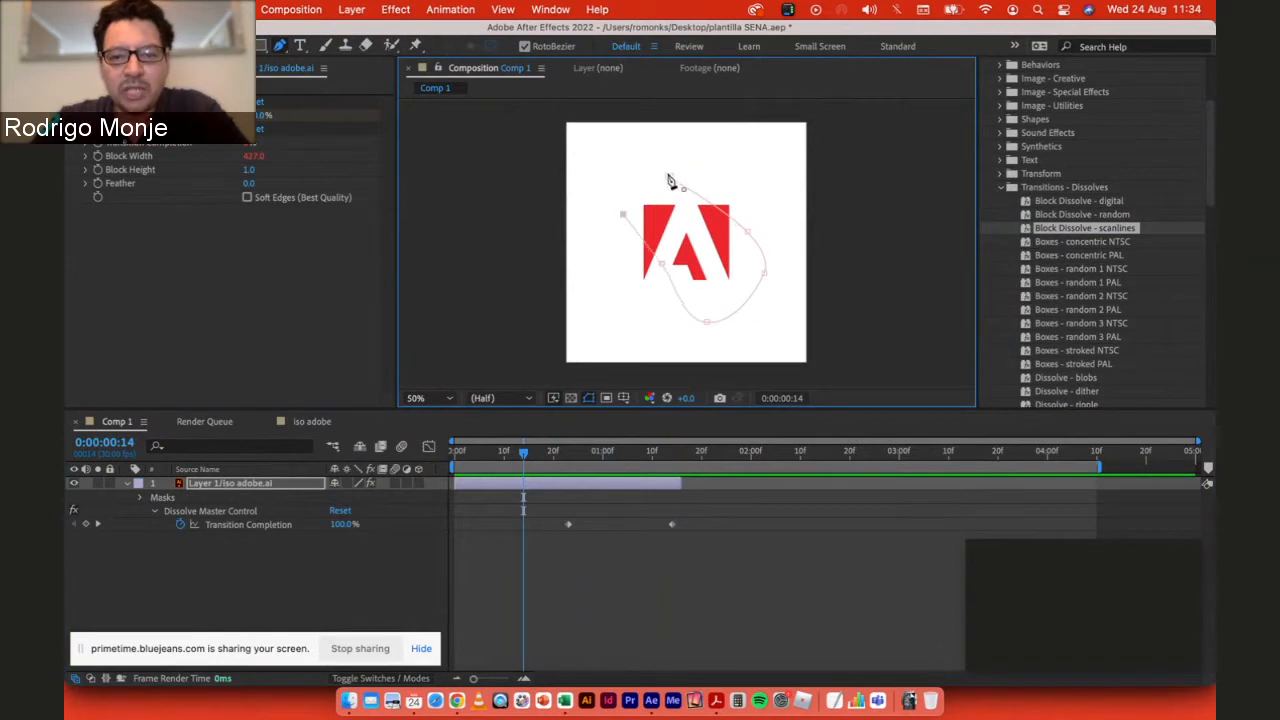
click(669, 178)
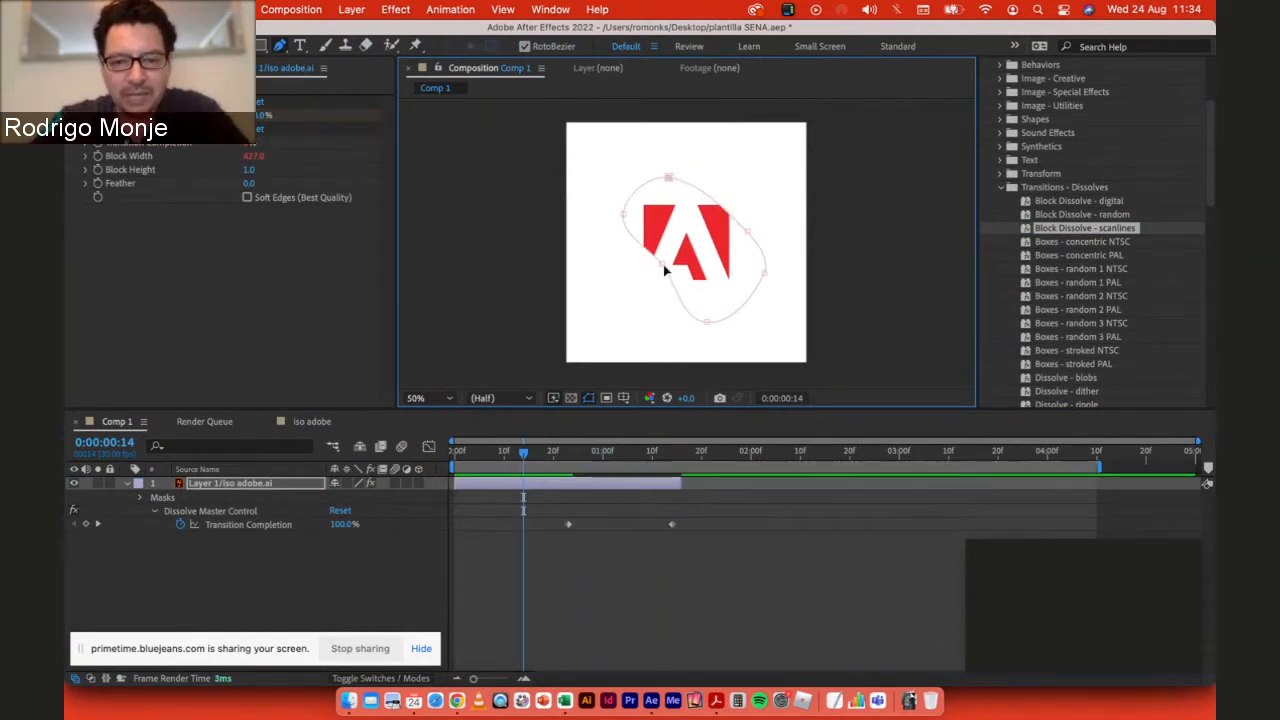
drag(664, 264, 740, 220)
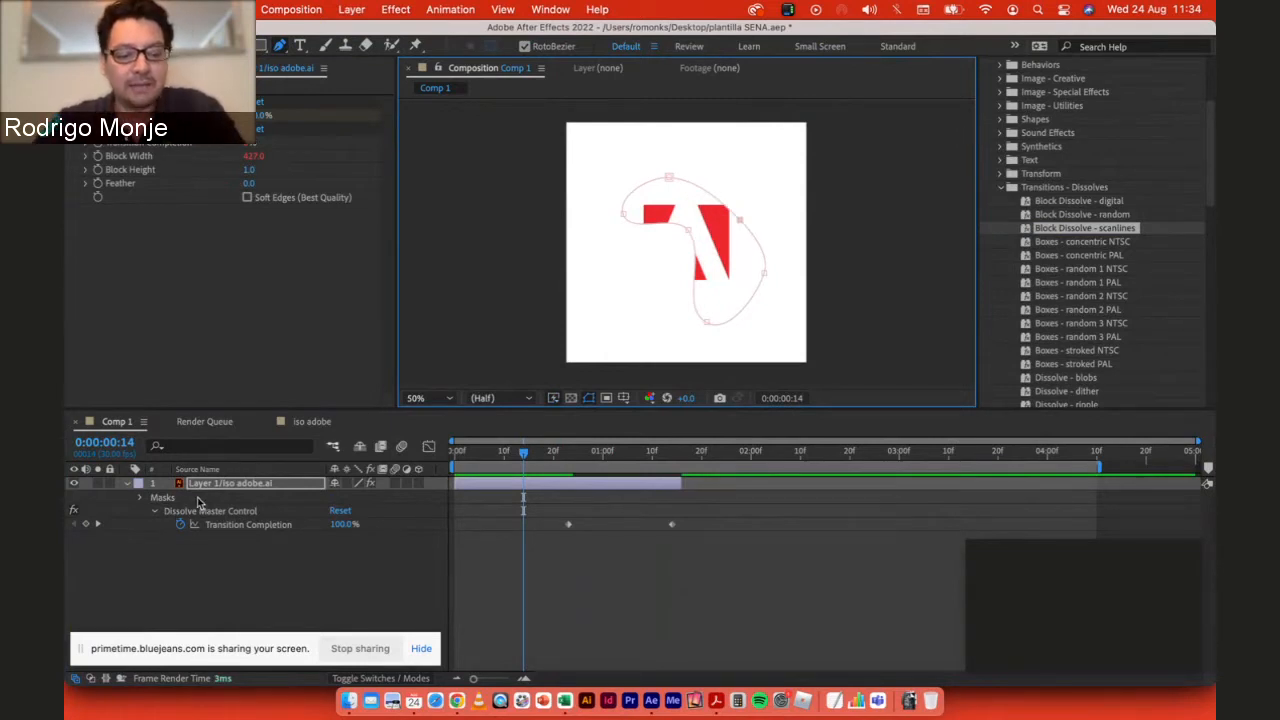
Step: Delete the mask from the logo layer, deselect the layer, and return to the Selection tool
click(246, 490)
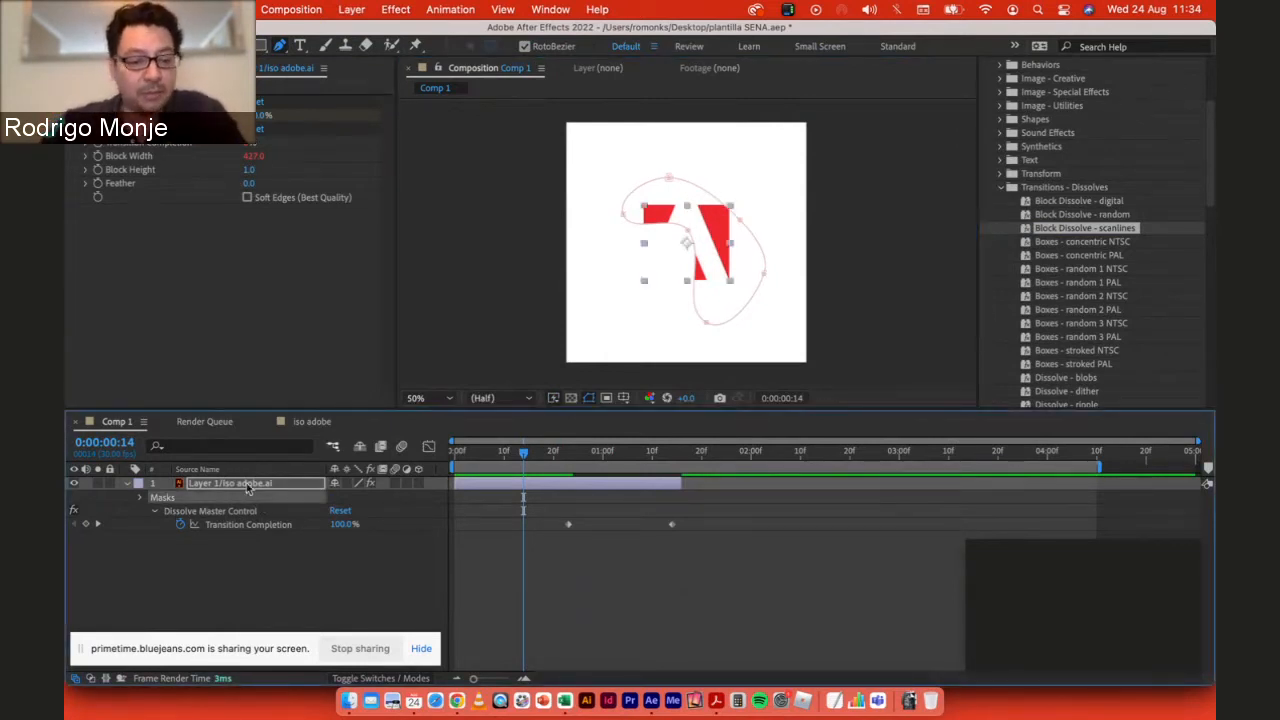
key(m)
click(213, 498)
key(Delete)
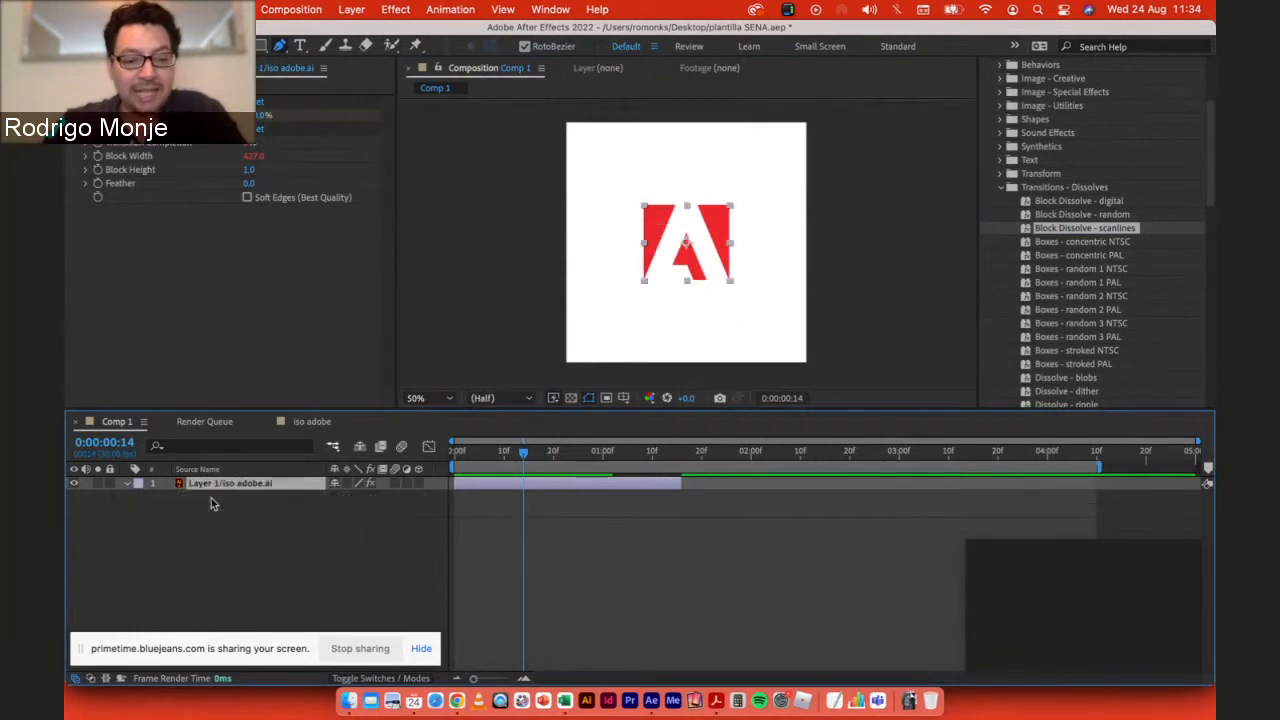
click(632, 548)
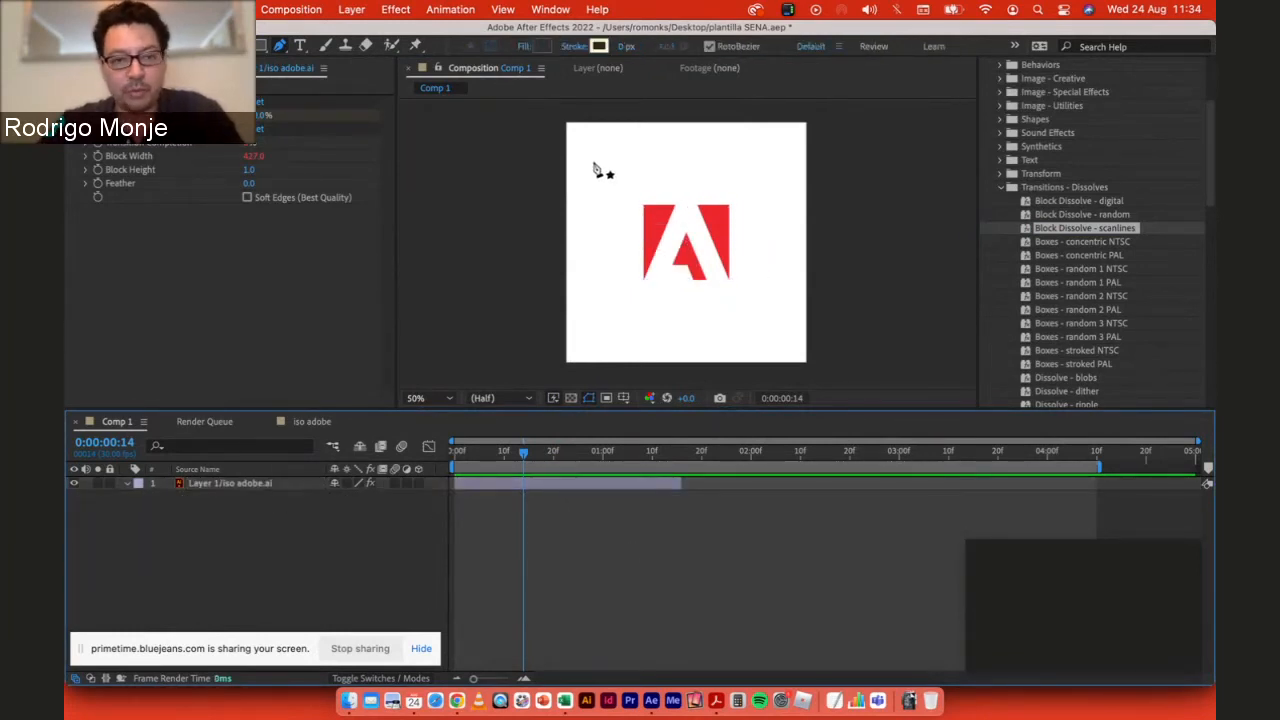
key(v)
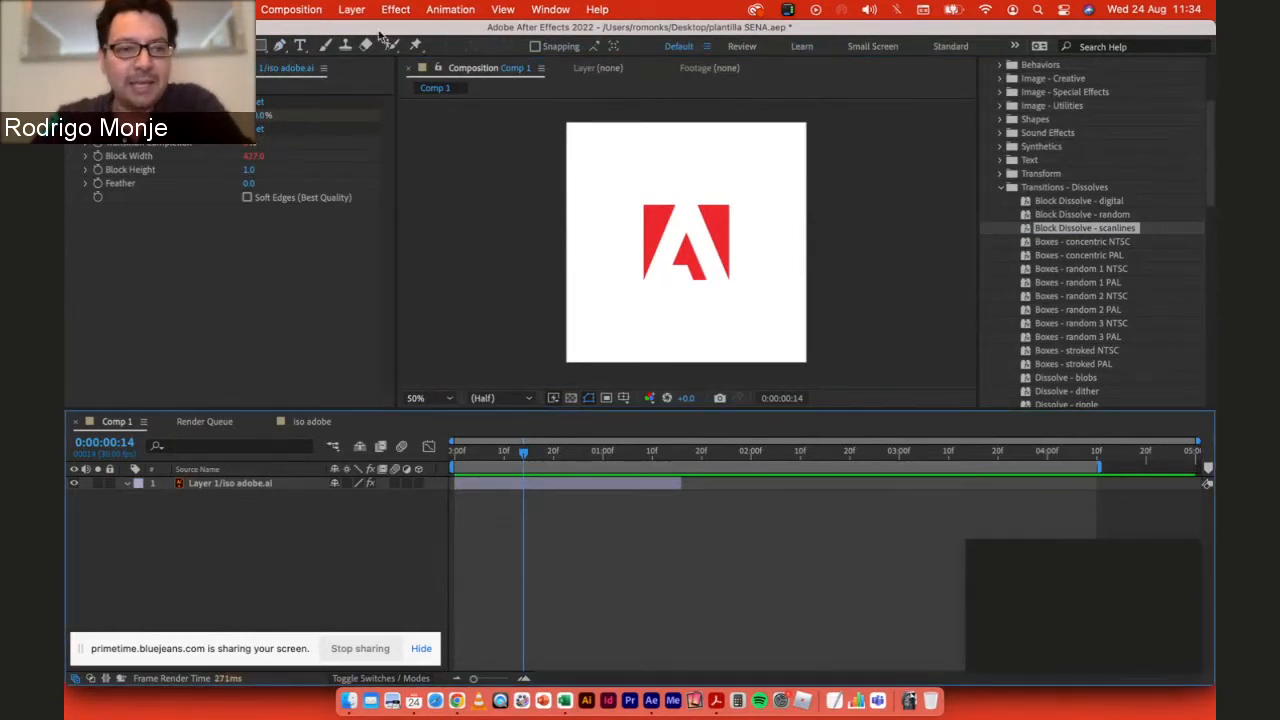
Step: Draw a five-pointed star with an outer radius of about 268 px near the composition's center at 0:00:01:15
drag(523, 451, 683, 451)
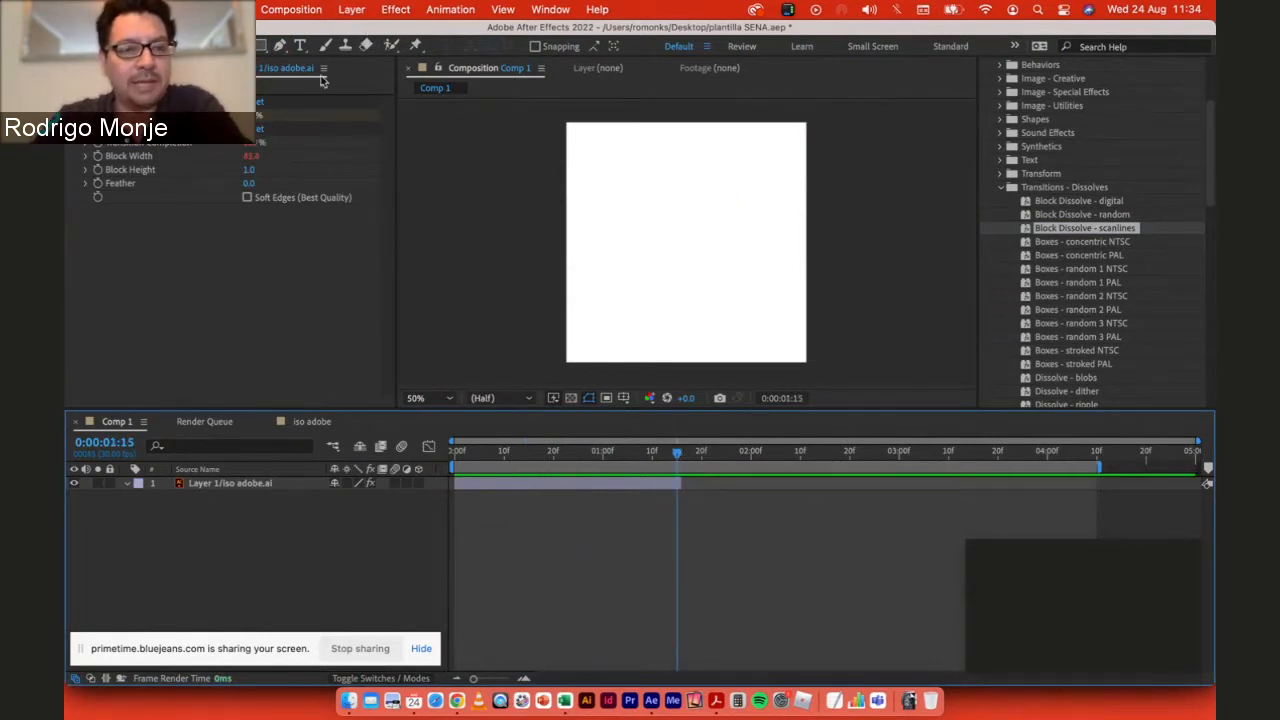
click(266, 50)
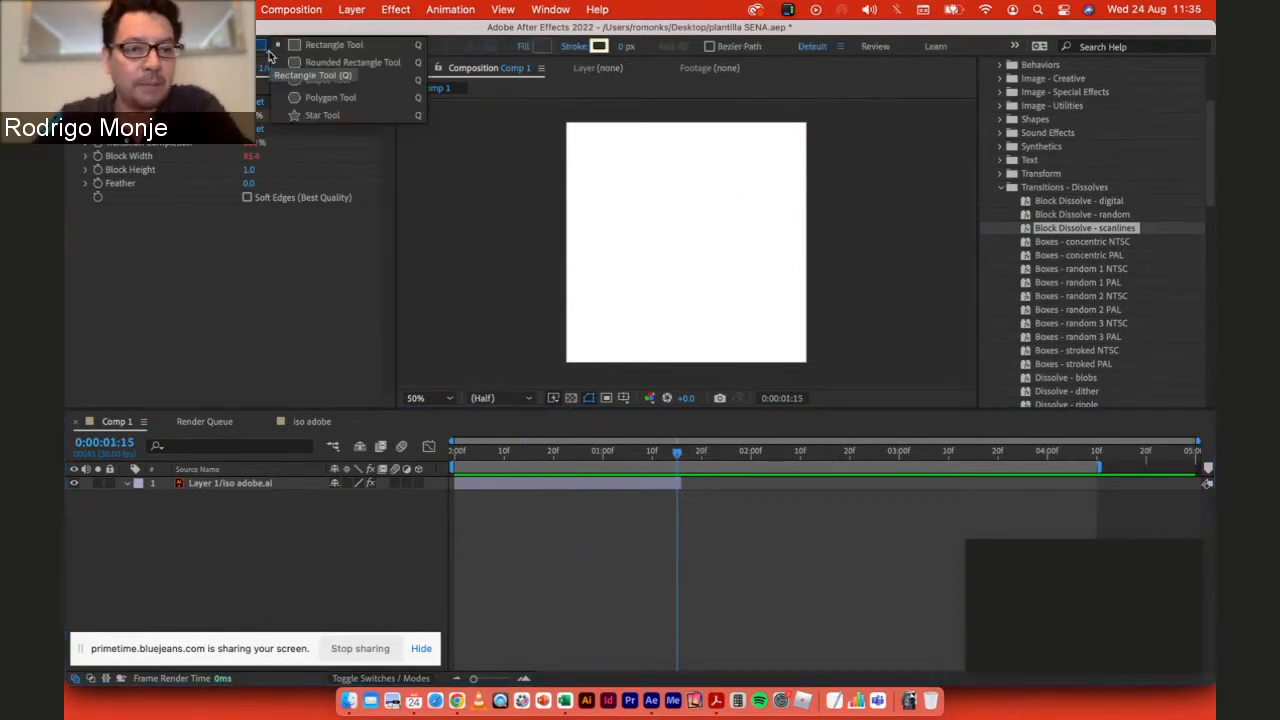
click(324, 115)
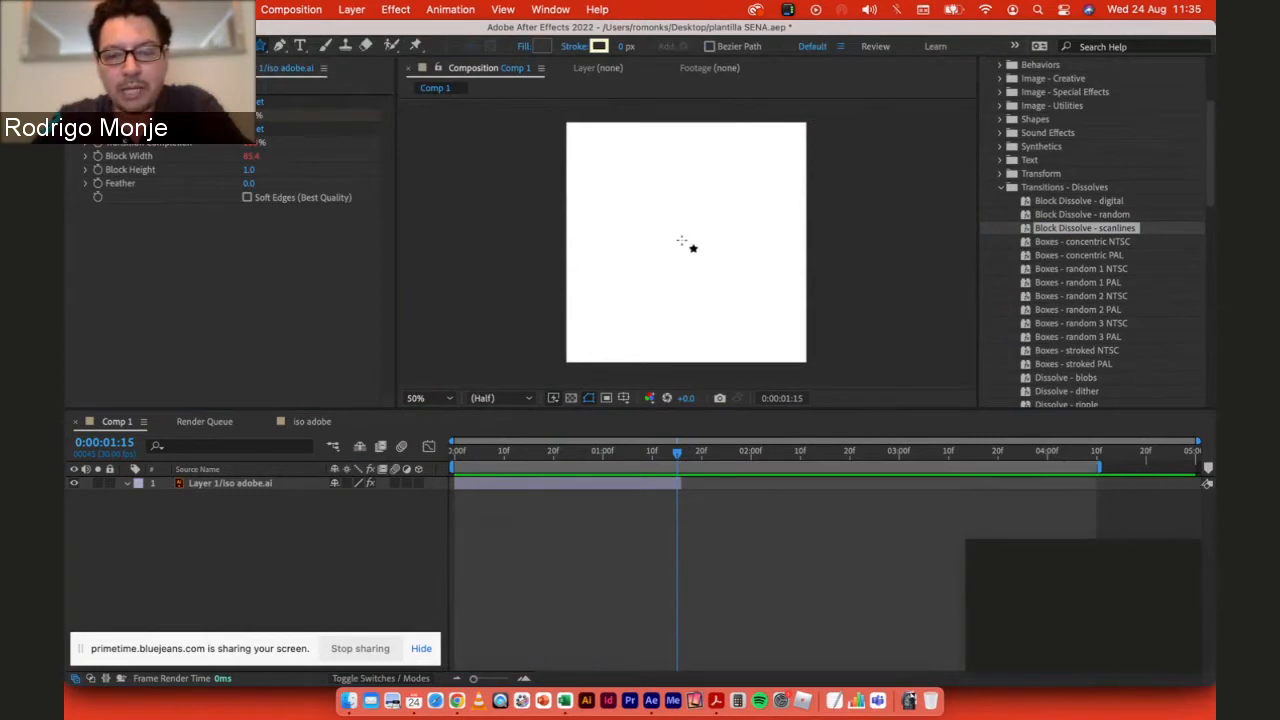
mouse_move(681, 241)
mouse_down()
mouse_move(752, 270)
mouse_move(731, 262)
mouse_move(726, 273)
mouse_up()
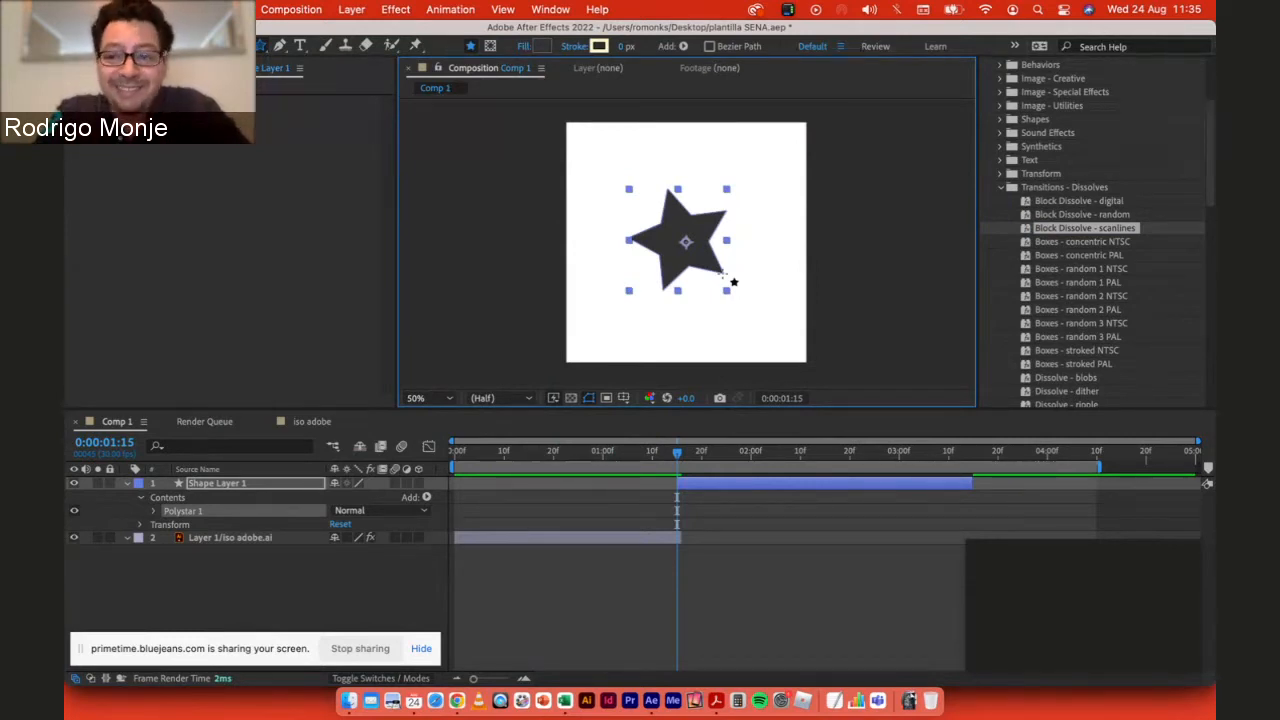
Step: Rename the star's shape layer as estrella
click(201, 485)
key(Return)
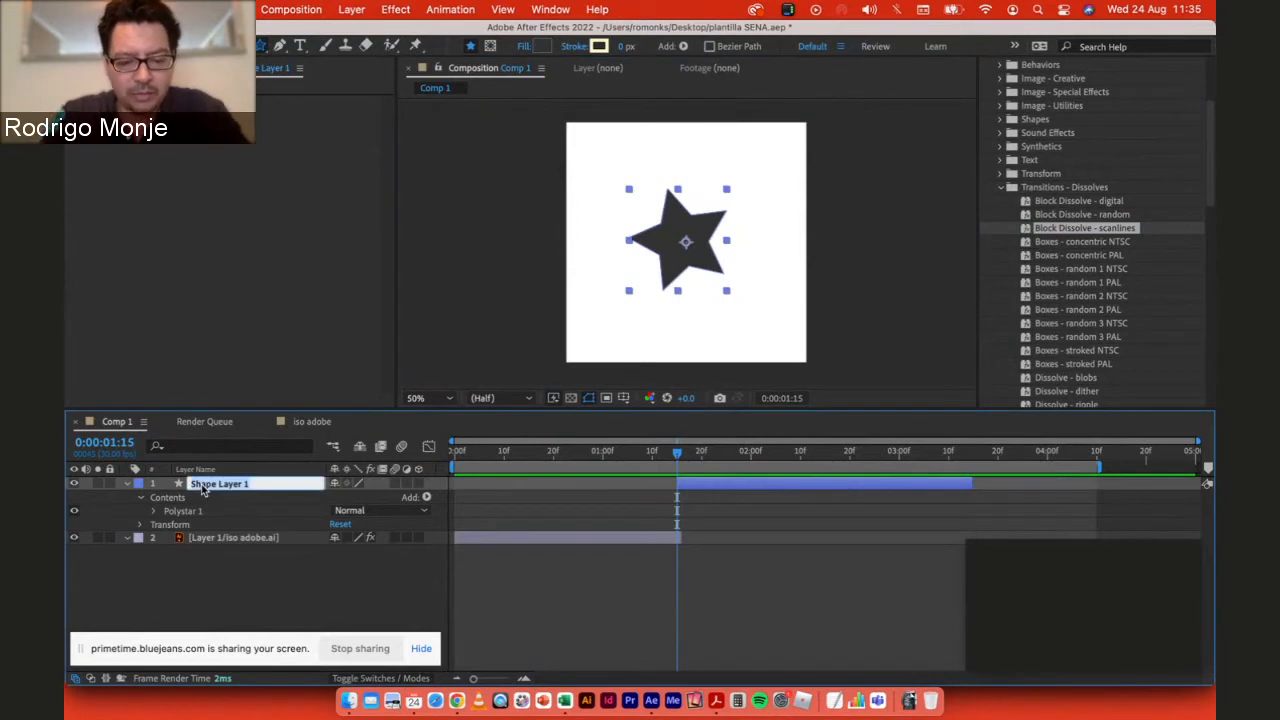
text(estrella)
key(Return)
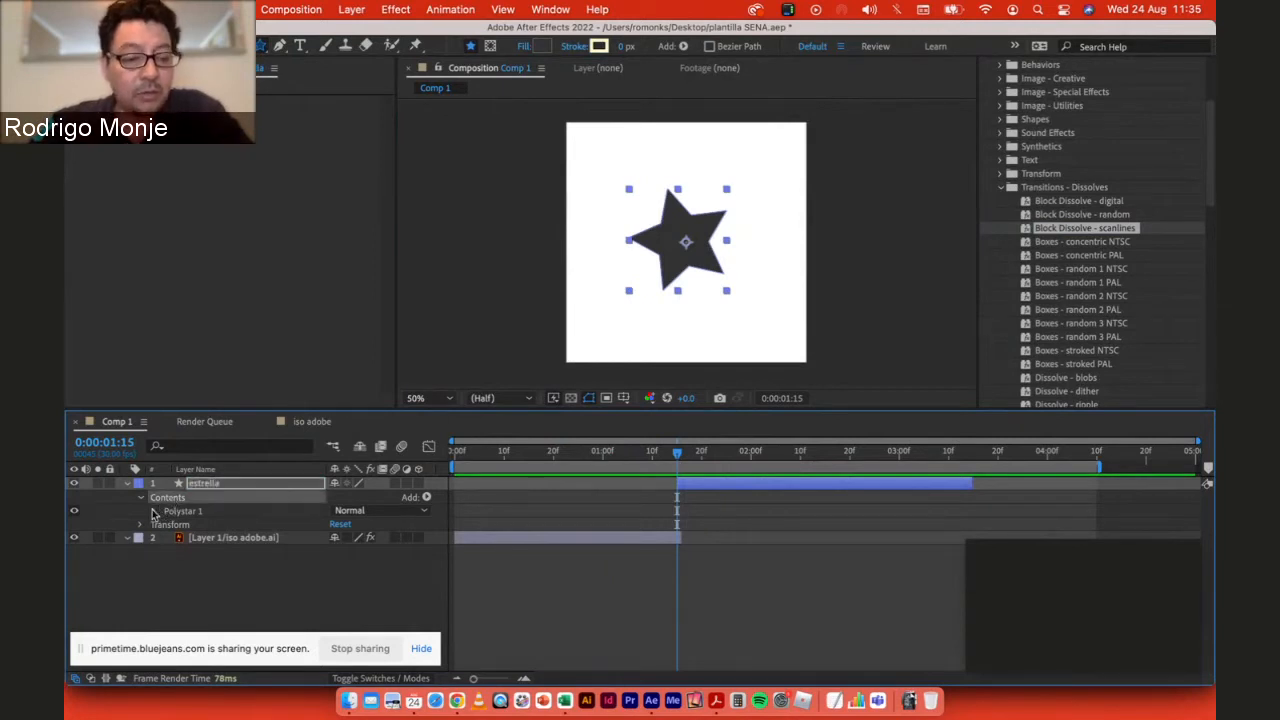
Step: Set the star path's Points to 10 and its Rotation to 67.5°
click(155, 512)
click(208, 527)
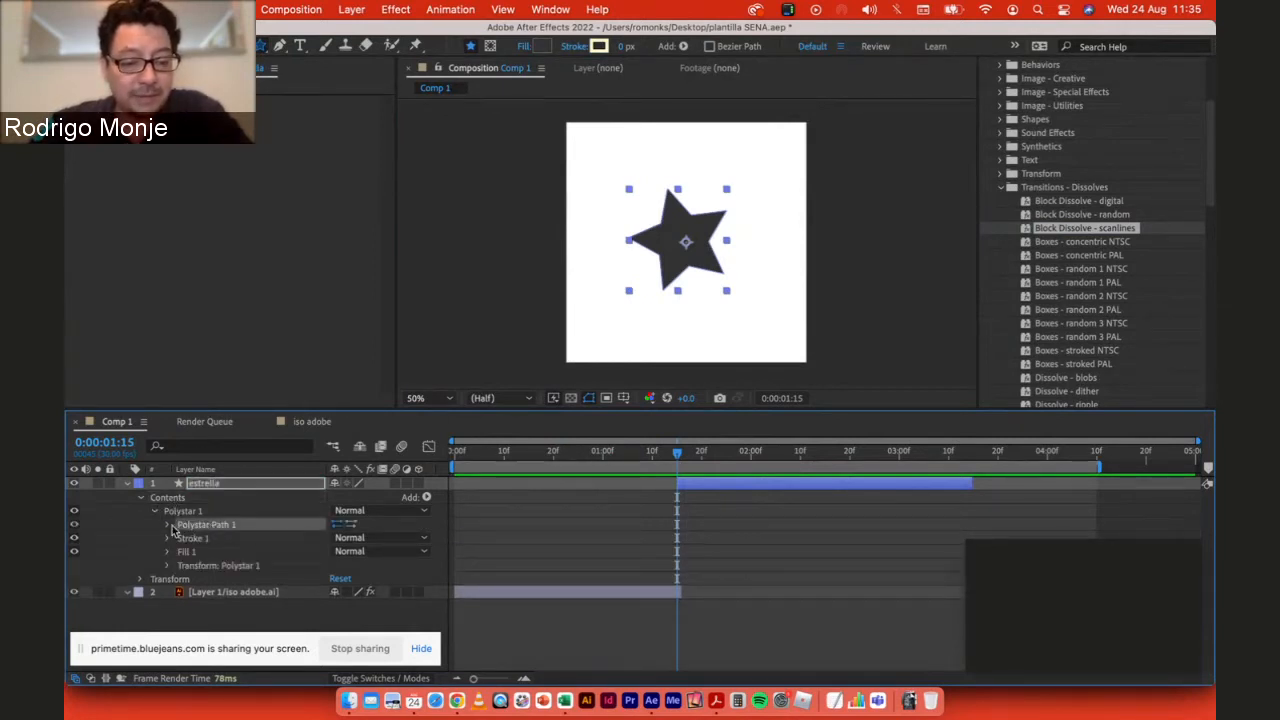
click(168, 525)
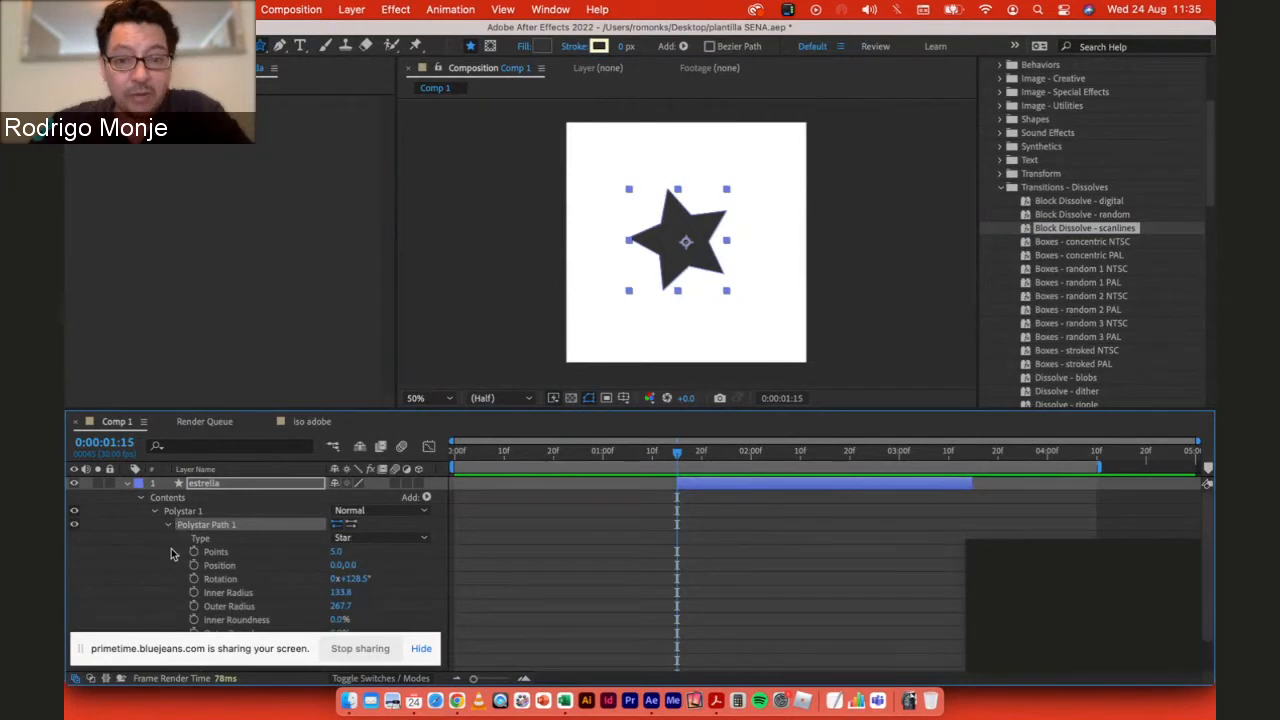
scroll(172, 553, down, 1)
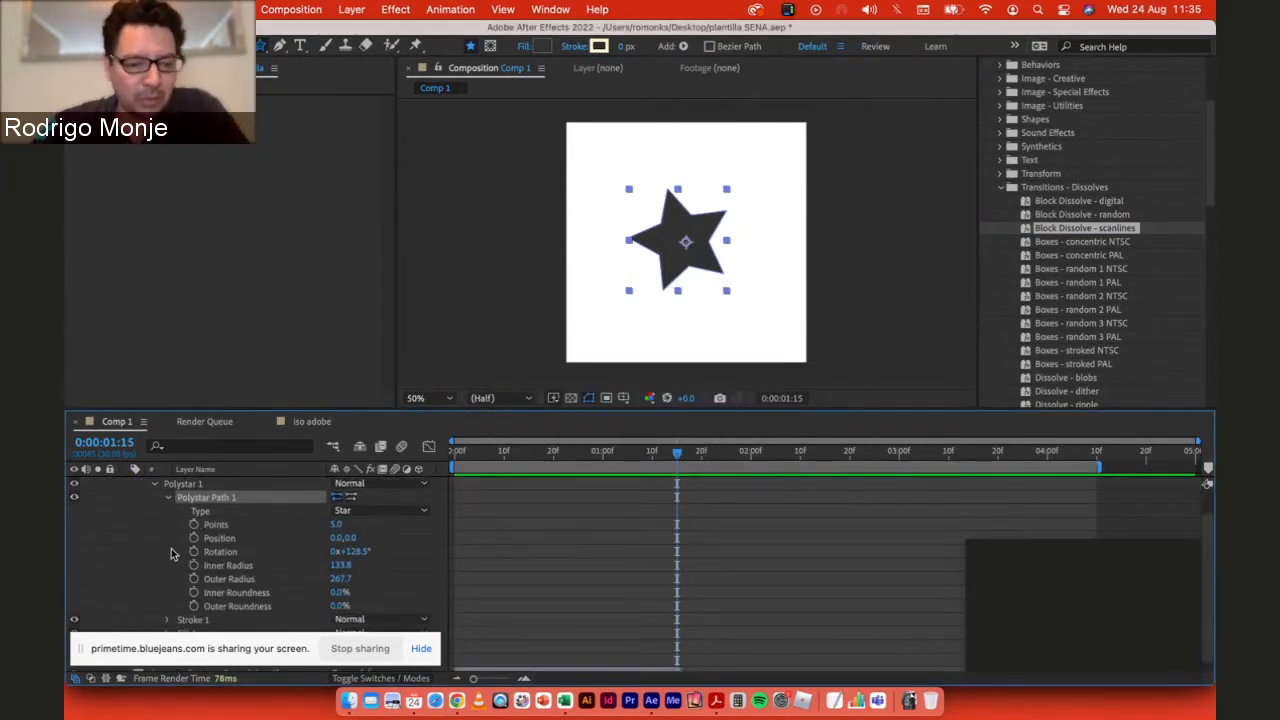
click(340, 524)
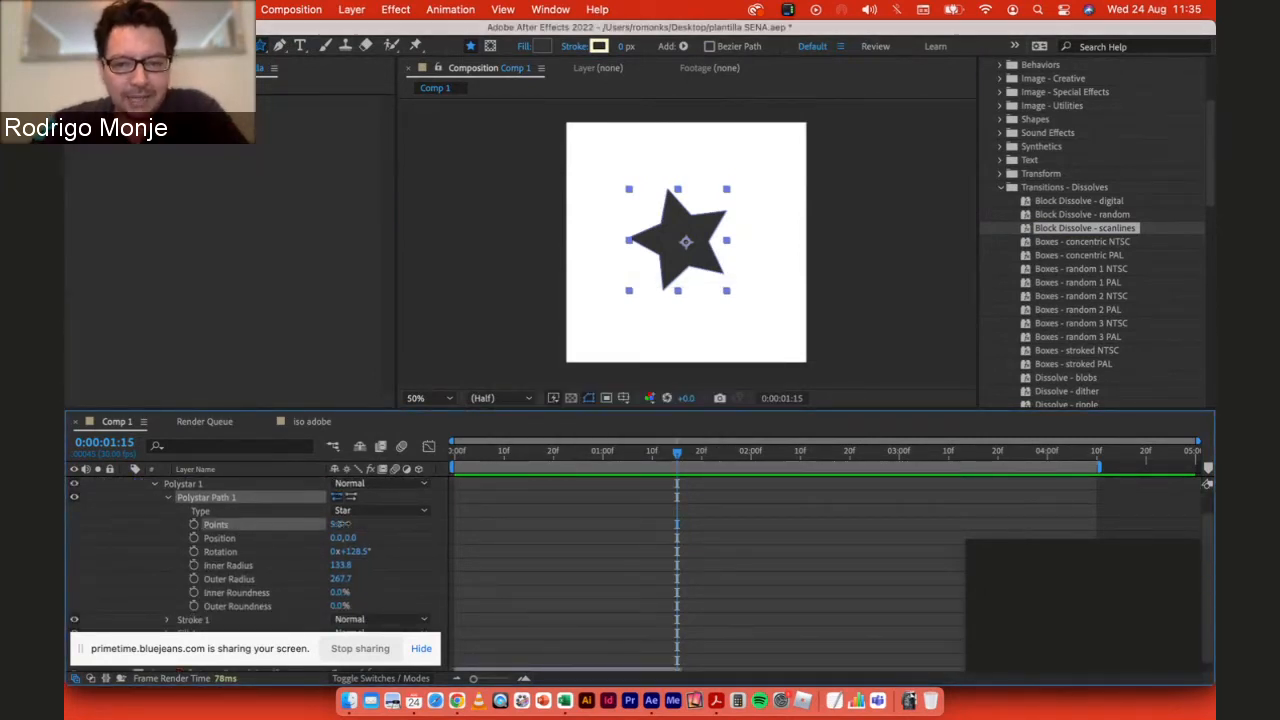
mouse_move(340, 524)
mouse_down()
mouse_move(355, 524)
mouse_move(324, 524)
mouse_up()
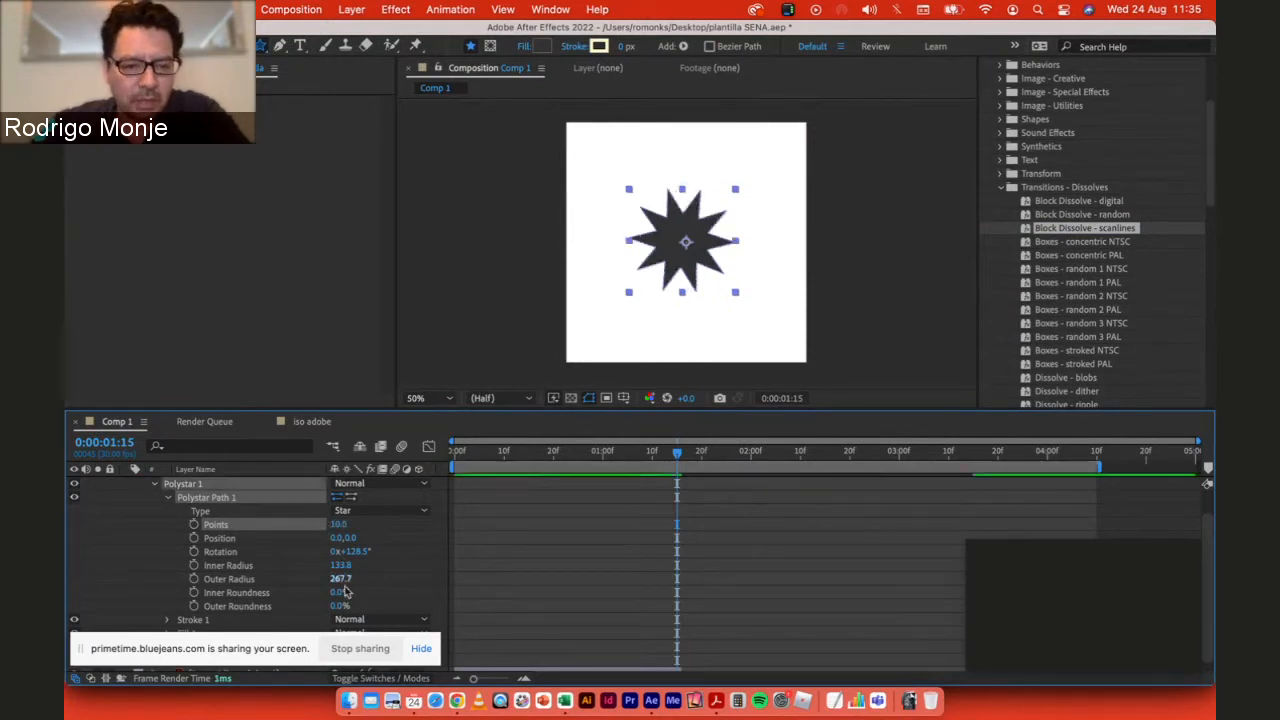
drag(350, 552, 311, 557)
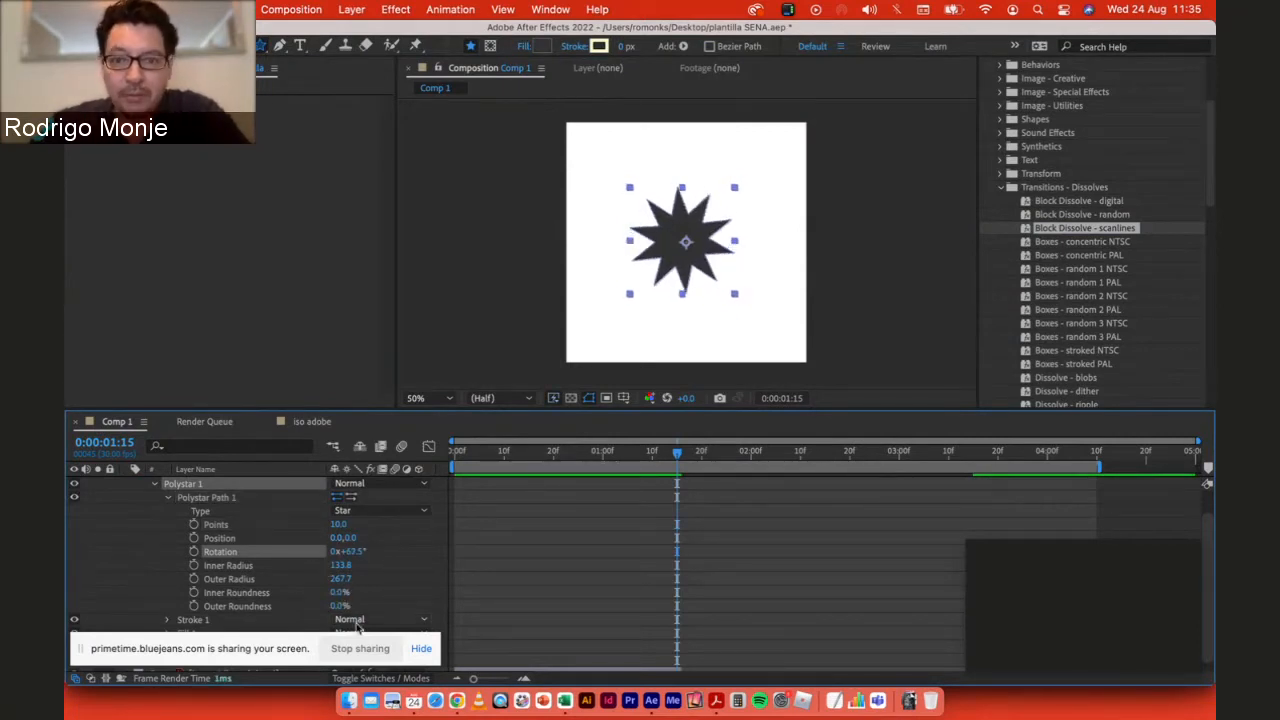
Step: Shape the star into a flower with Inner Radius 180.8, Outer Radius 280.7, Inner Roundness 9% and Outer Roundness 85%
drag(337, 565, 385, 593)
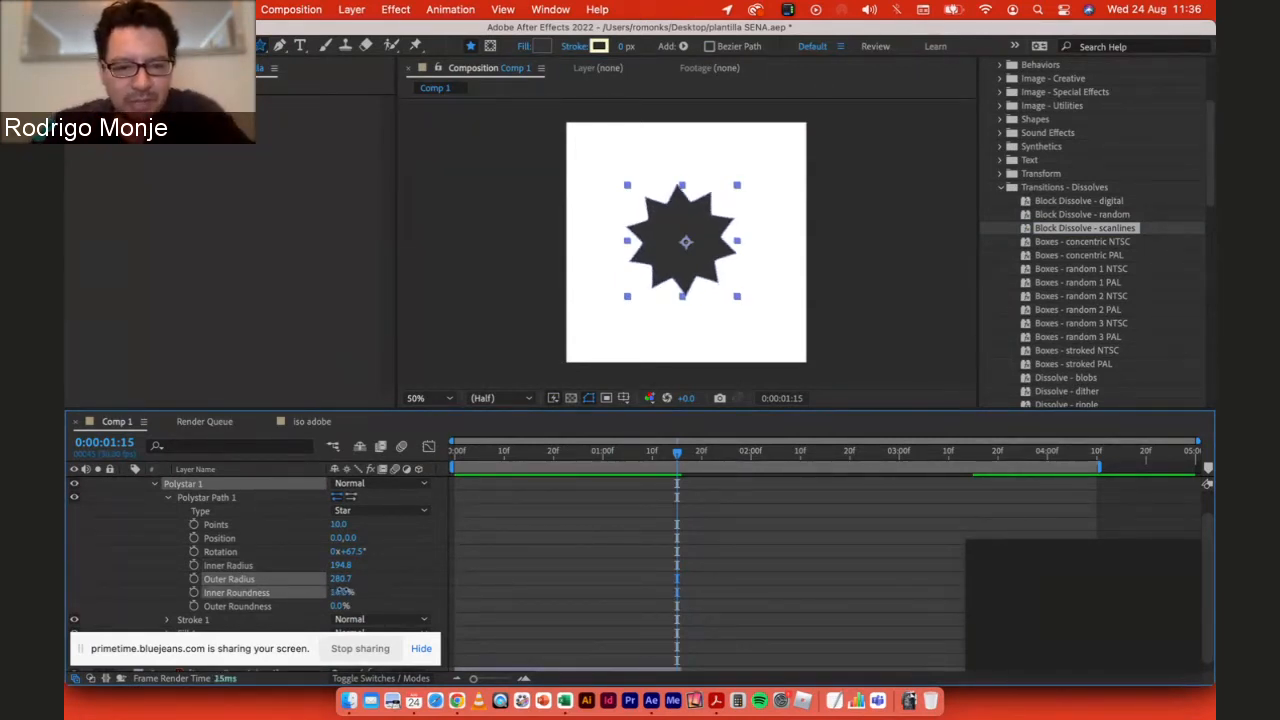
drag(292, 585, 400, 610)
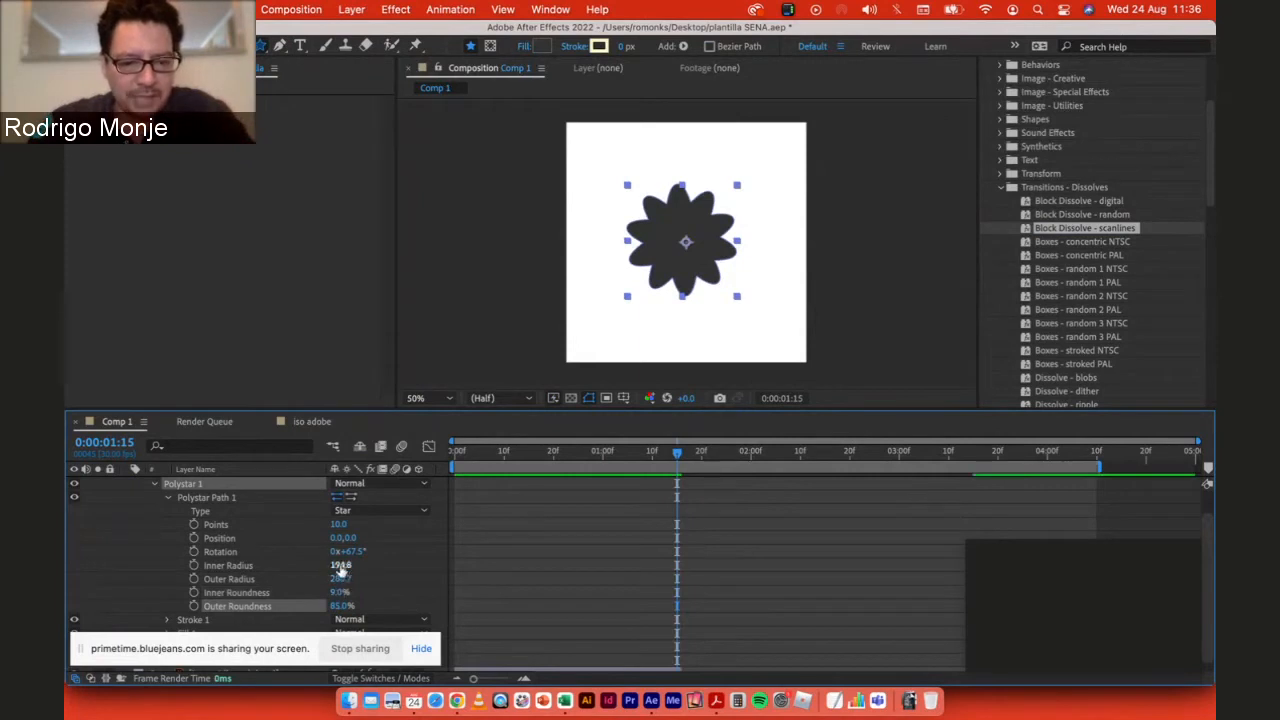
mouse_move(340, 568)
mouse_down()
mouse_move(299, 556)
mouse_move(320, 560)
mouse_up()
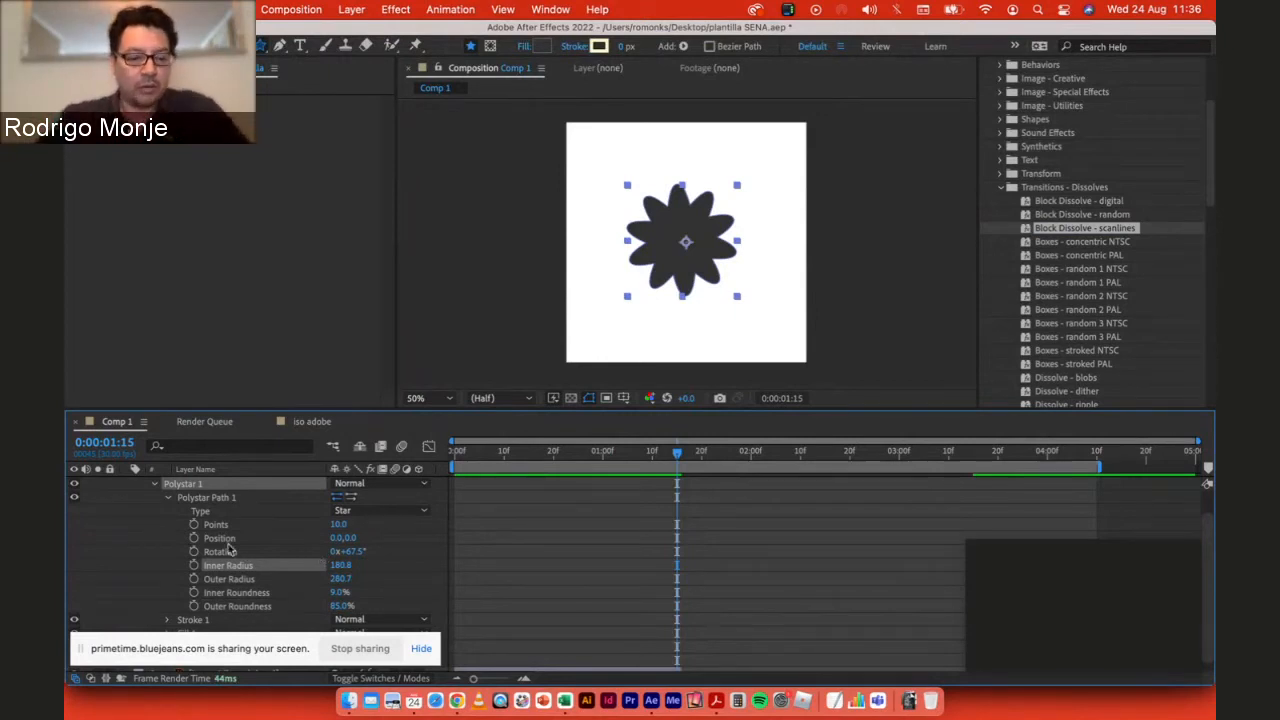
Step: Give the flower shape a 38 px stroke in pink ED62CA
click(169, 499)
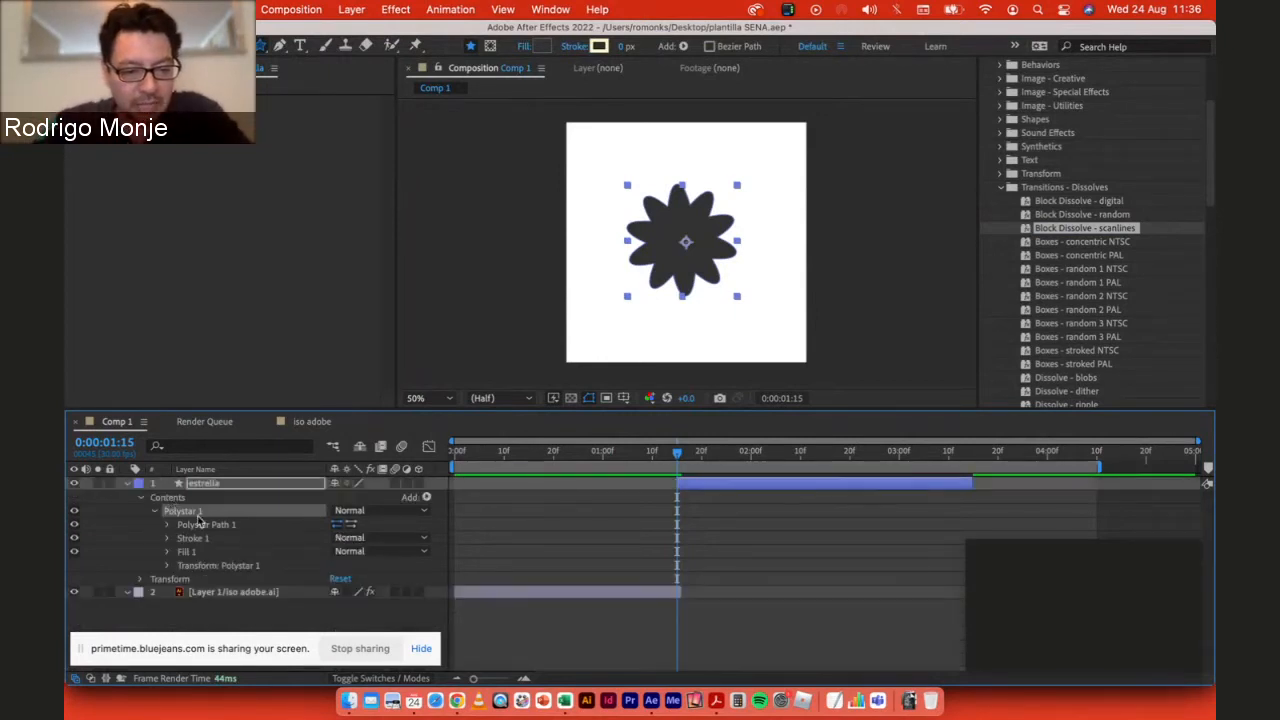
click(199, 541)
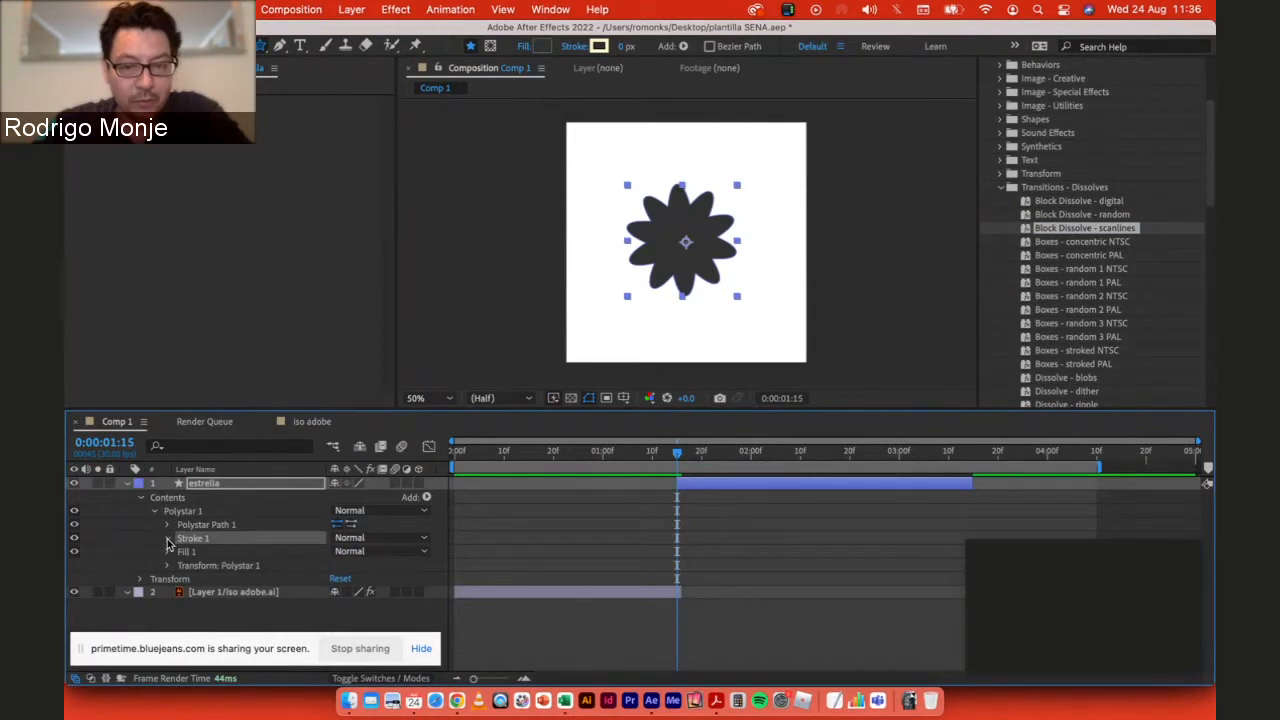
click(168, 541)
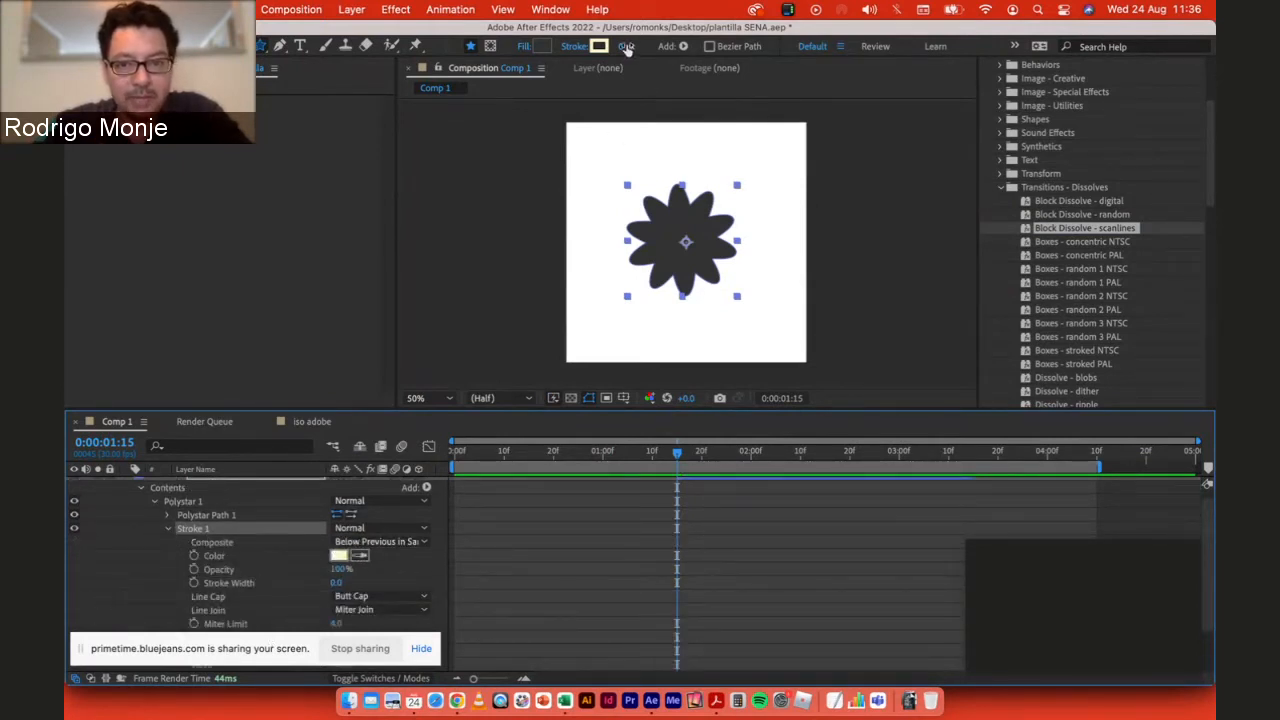
drag(337, 583, 377, 583)
click(339, 556)
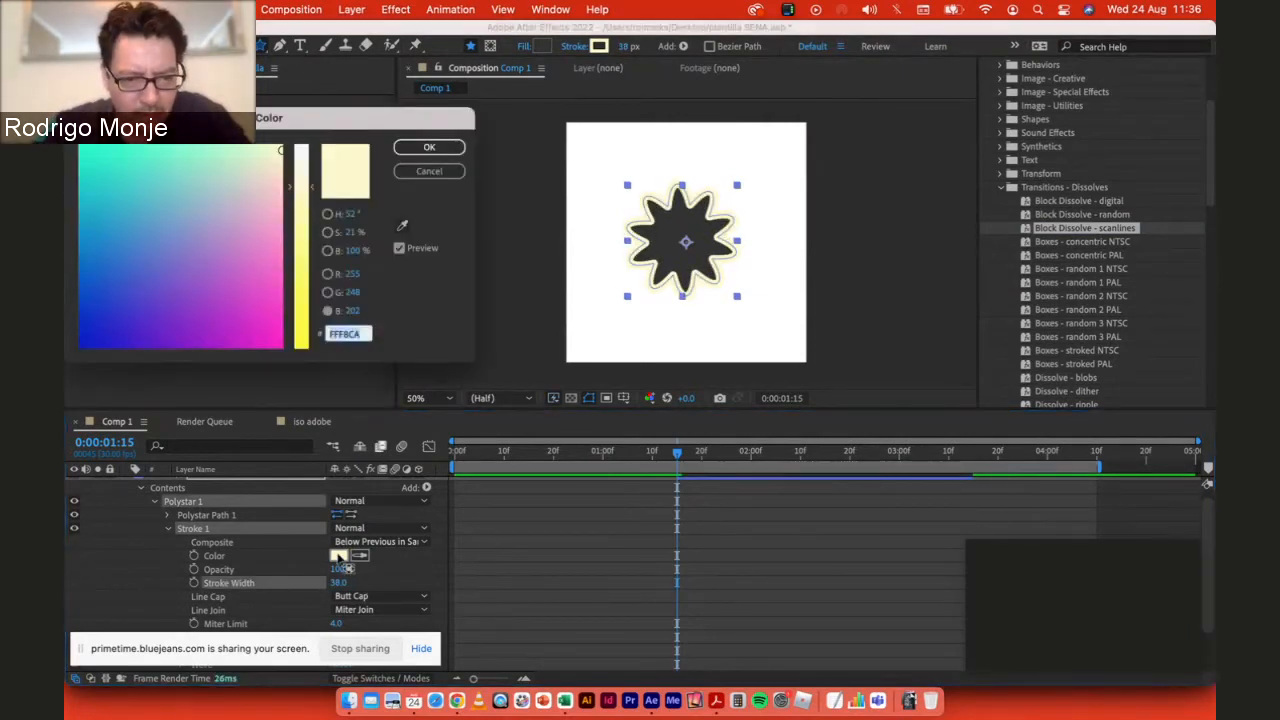
click(265, 239)
click(265, 254)
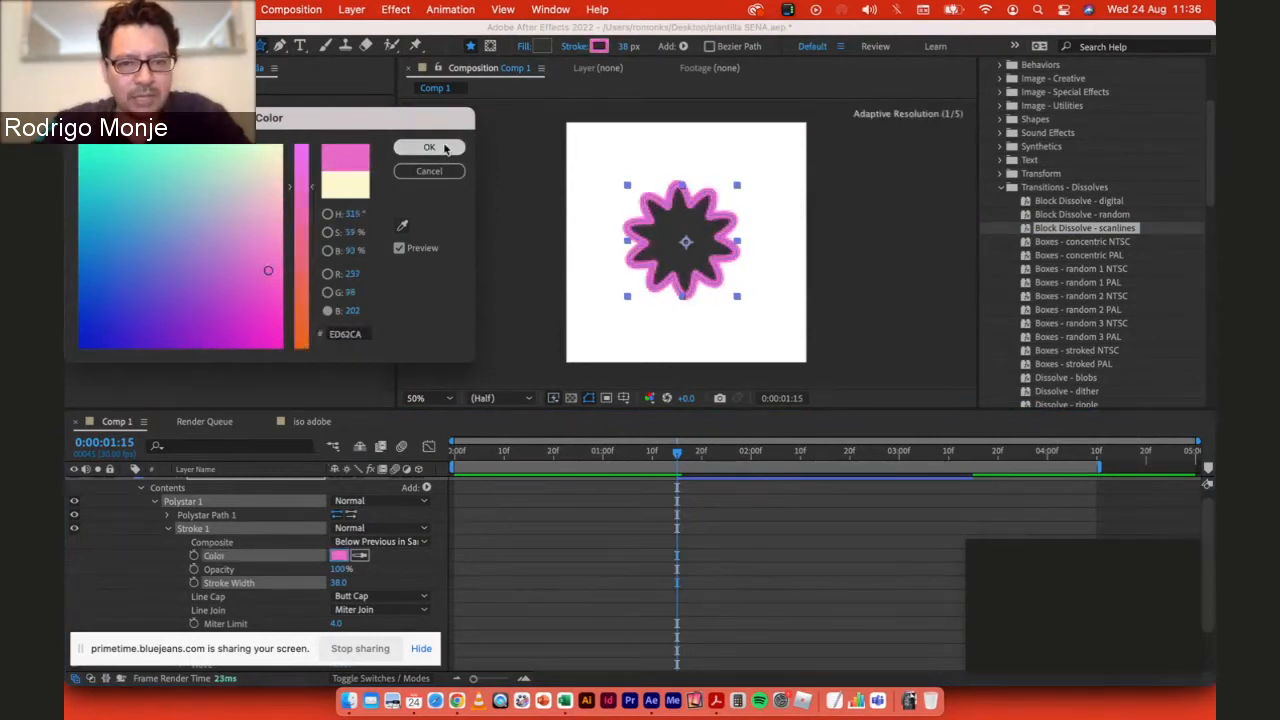
click(429, 147)
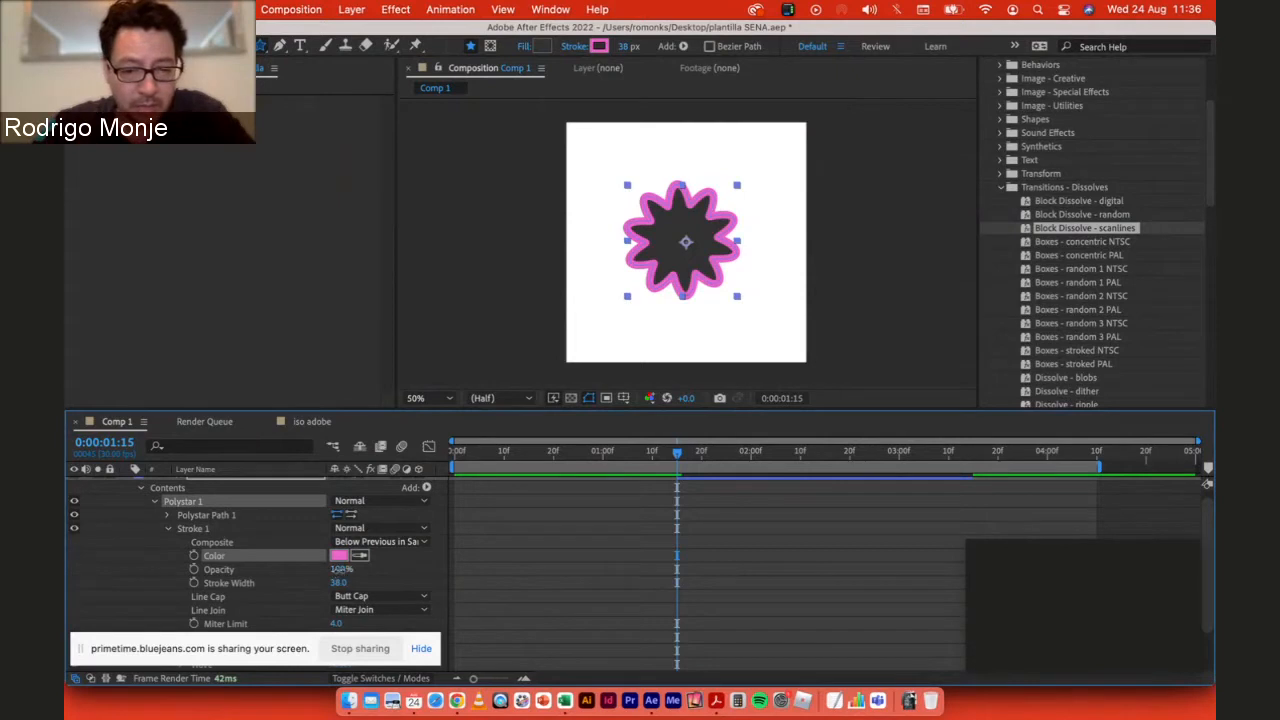
Step: Reduce the flower's Stroke Width to 32 px
click(340, 572)
click(386, 575)
mouse_move(334, 582)
mouse_down()
mouse_move(355, 582)
mouse_move(326, 582)
mouse_up()
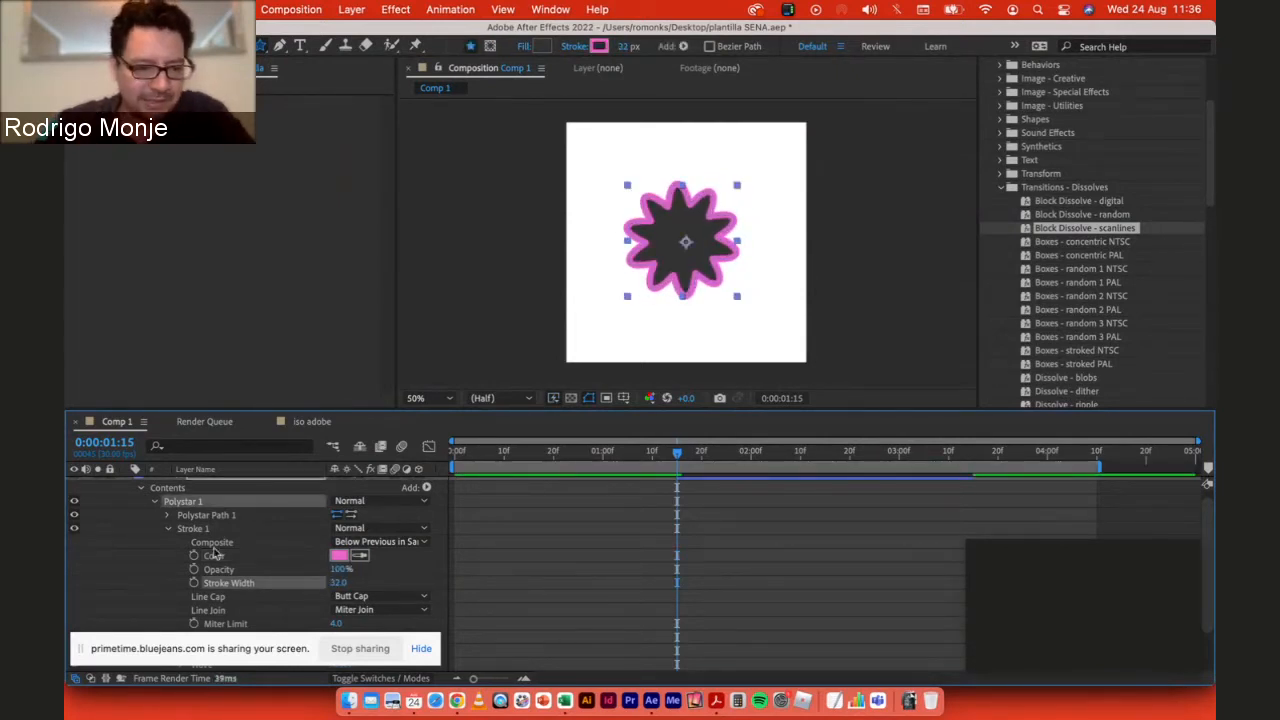
click(168, 528)
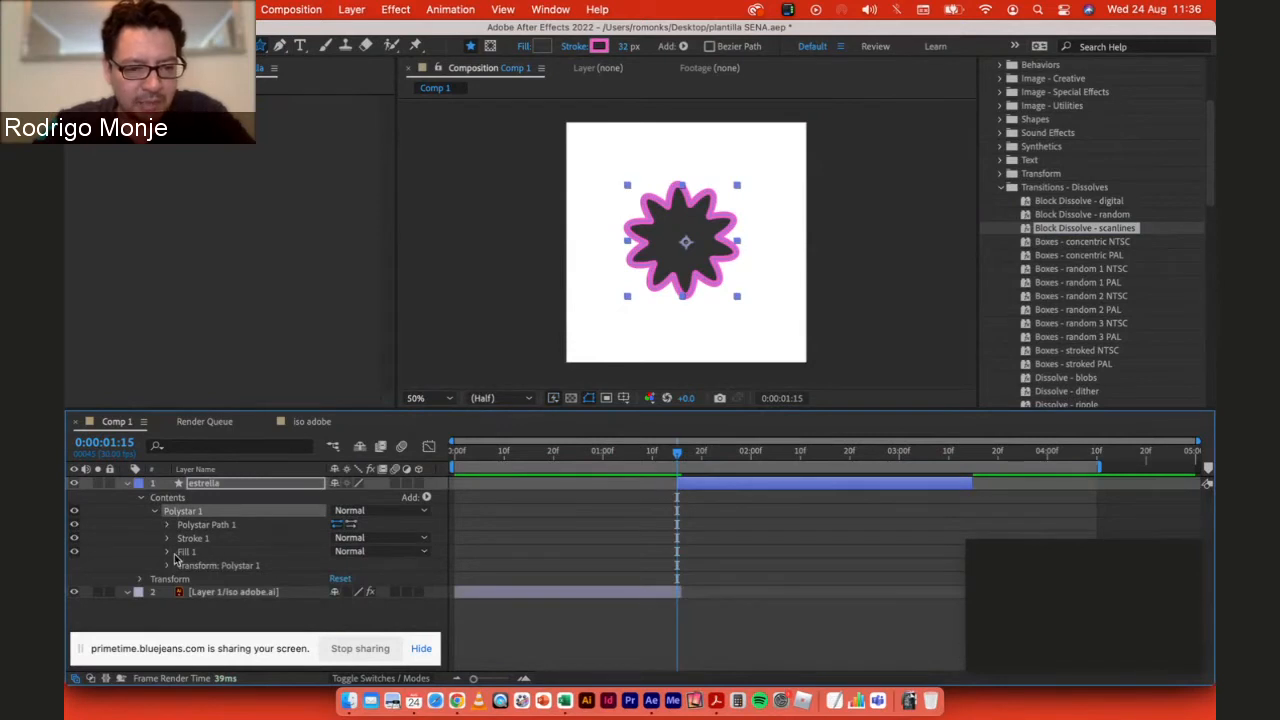
Step: Open the flower's fill color and set its R, G and B values to 80
click(167, 552)
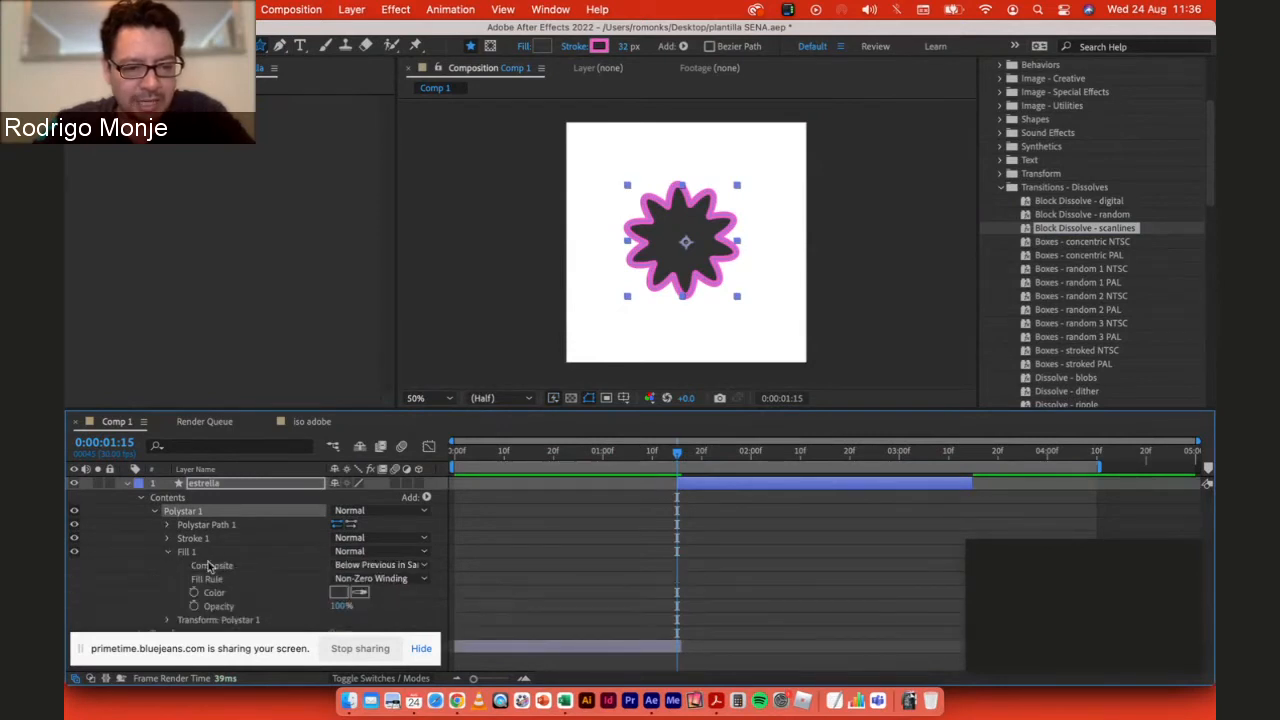
click(338, 593)
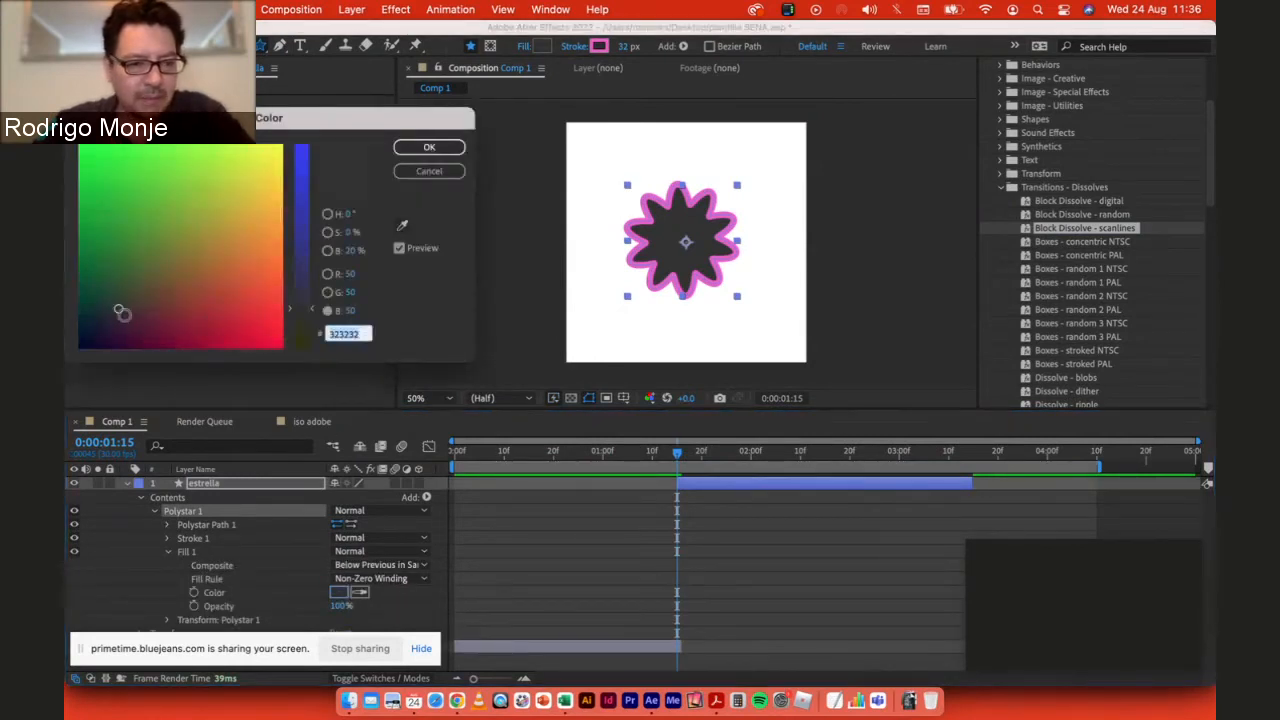
drag(120, 313, 130, 303)
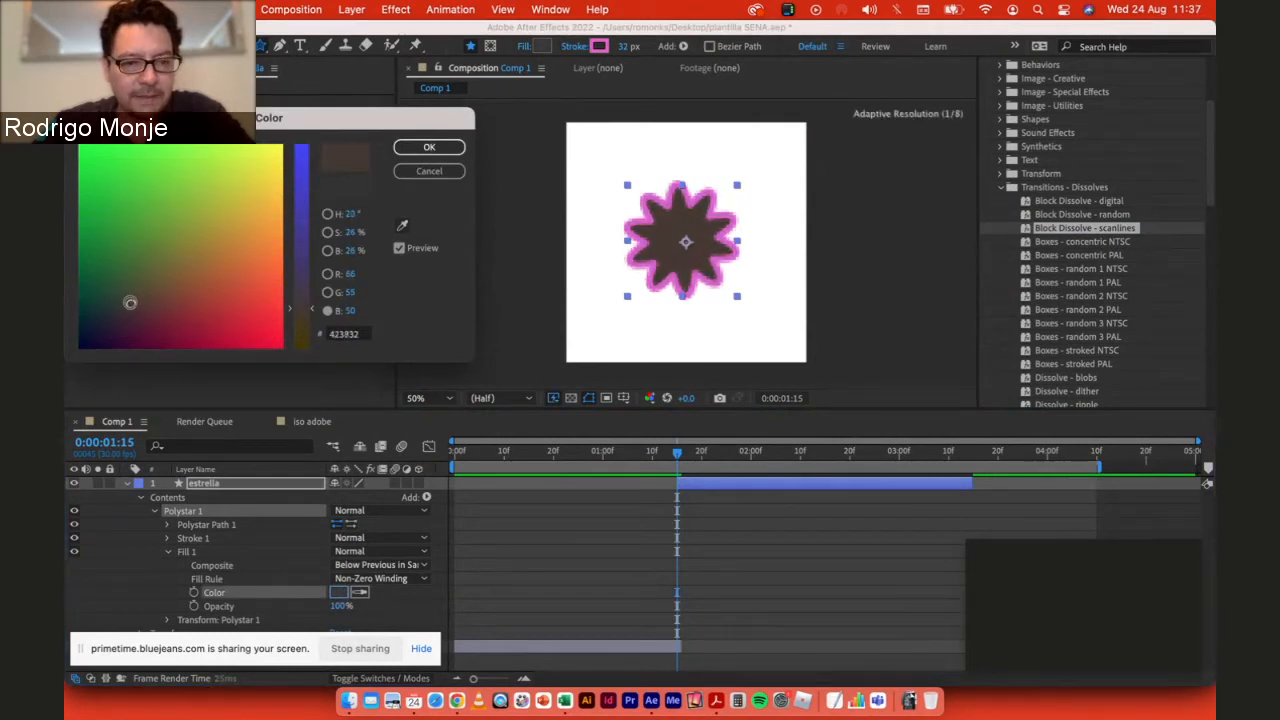
click(351, 284)
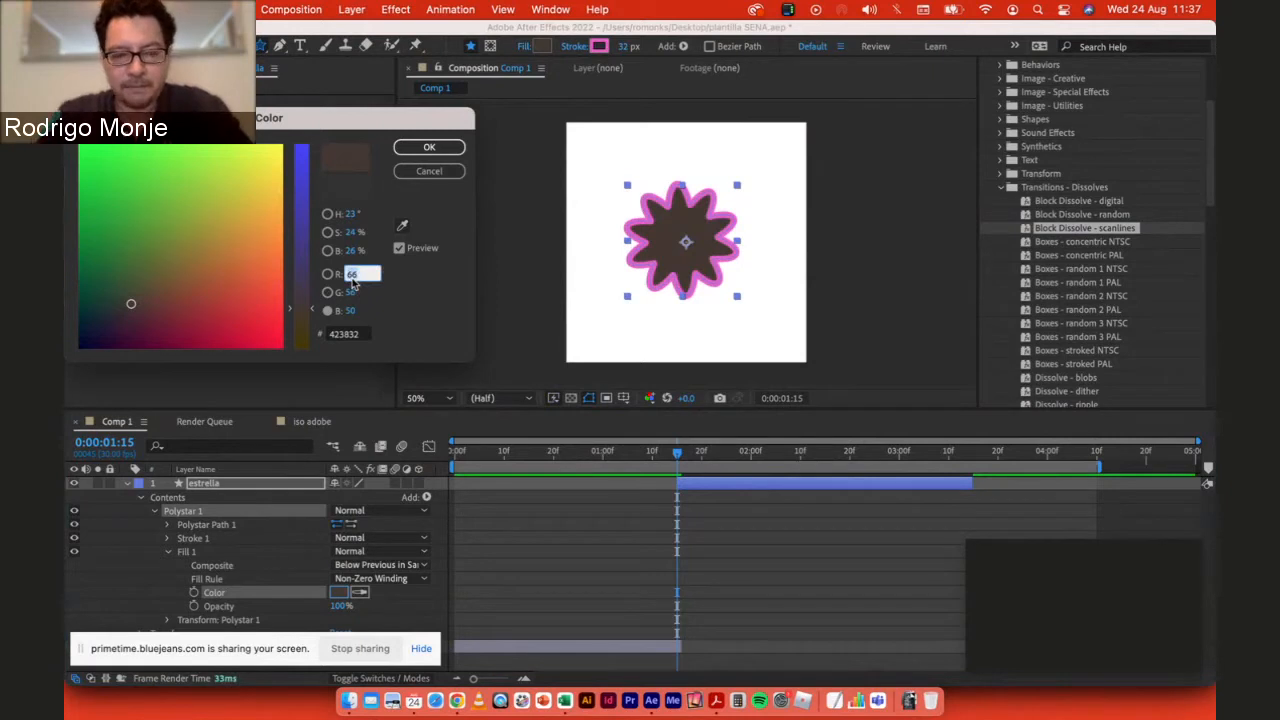
text(80)
key(Tab)
text(80)
key(Tab)
text(80)
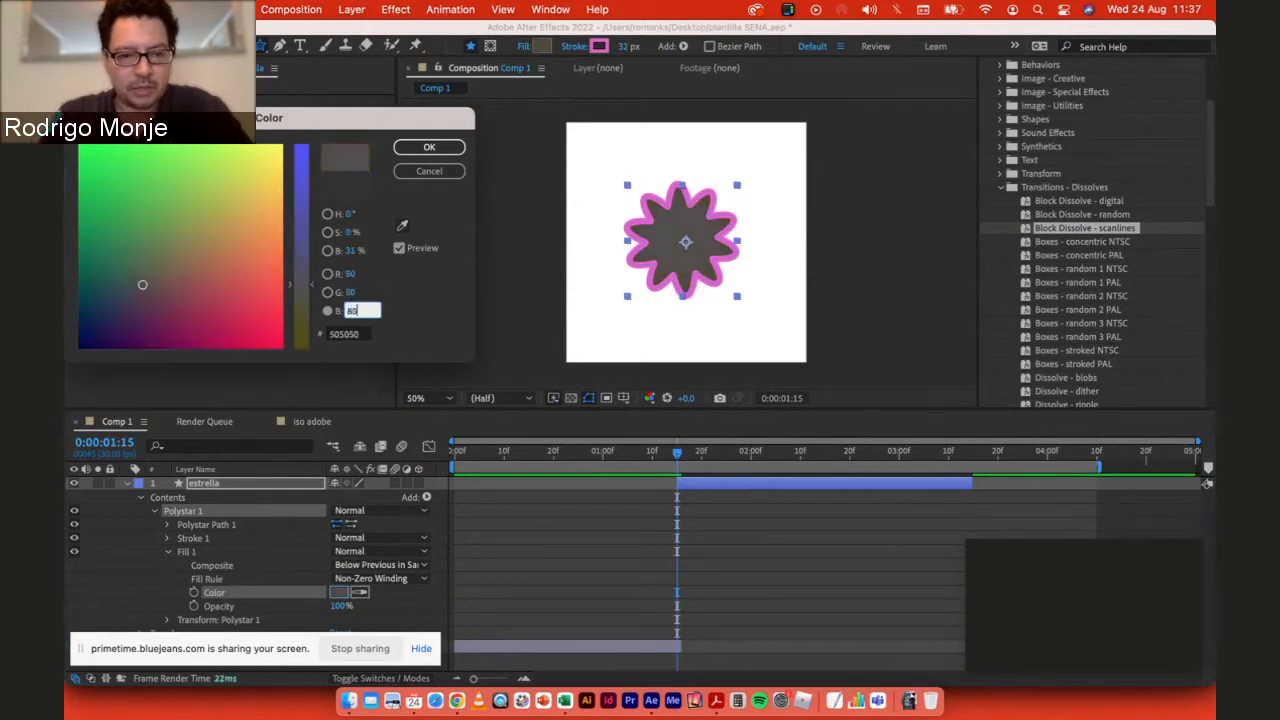
Step: Lighten the flower's fill to a gray with R, G and B at 100, and deselect the layer
click(351, 274)
text(100)
key(Tab)
text(100)
key(Tab)
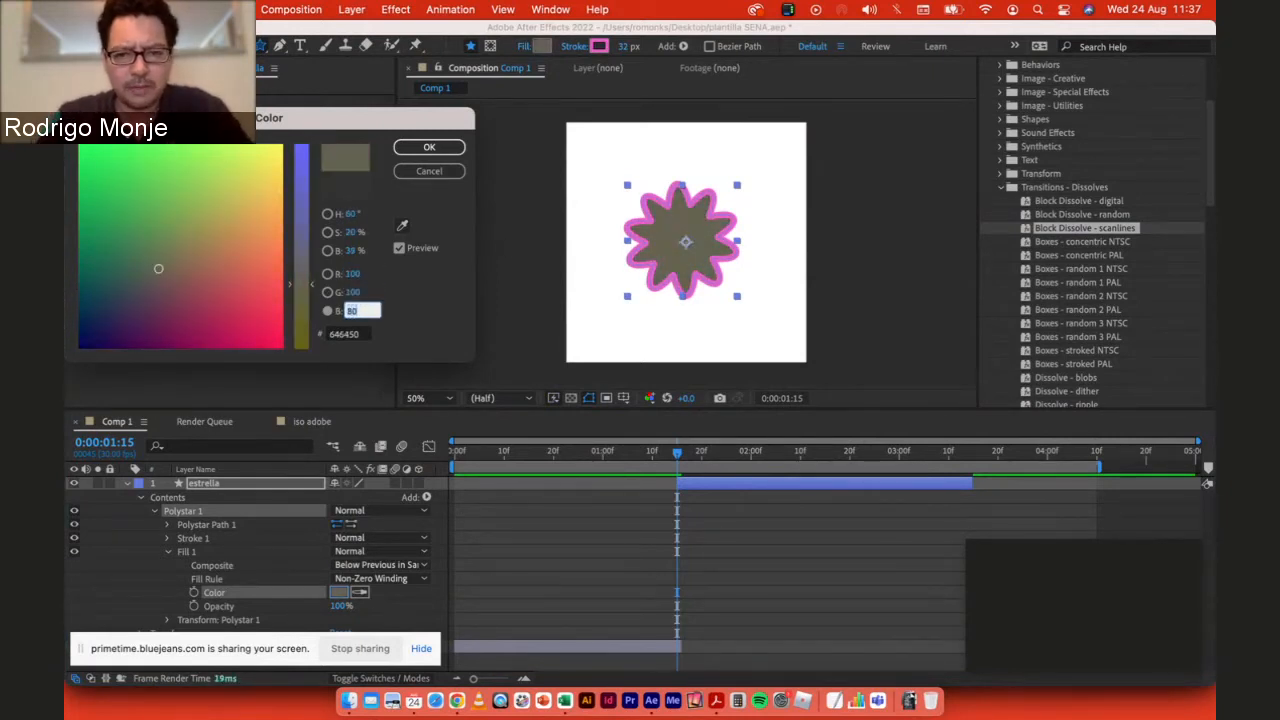
text(100)
key(Tab)
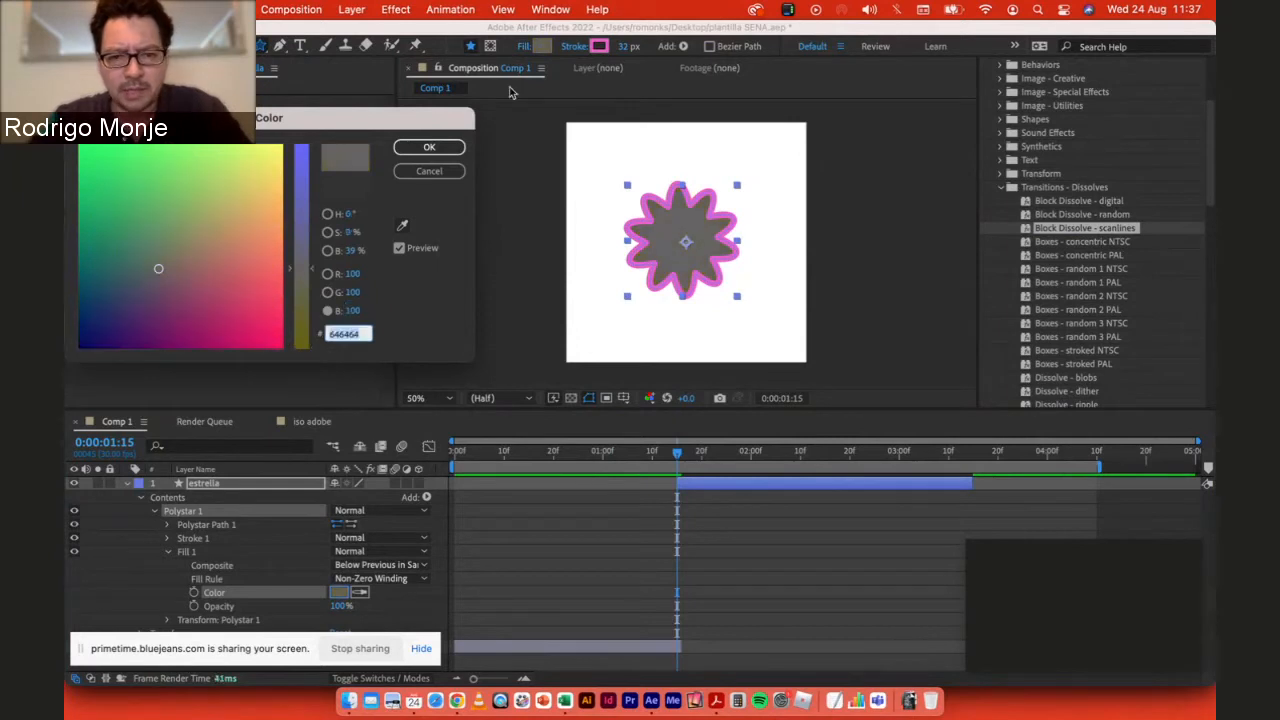
click(429, 147)
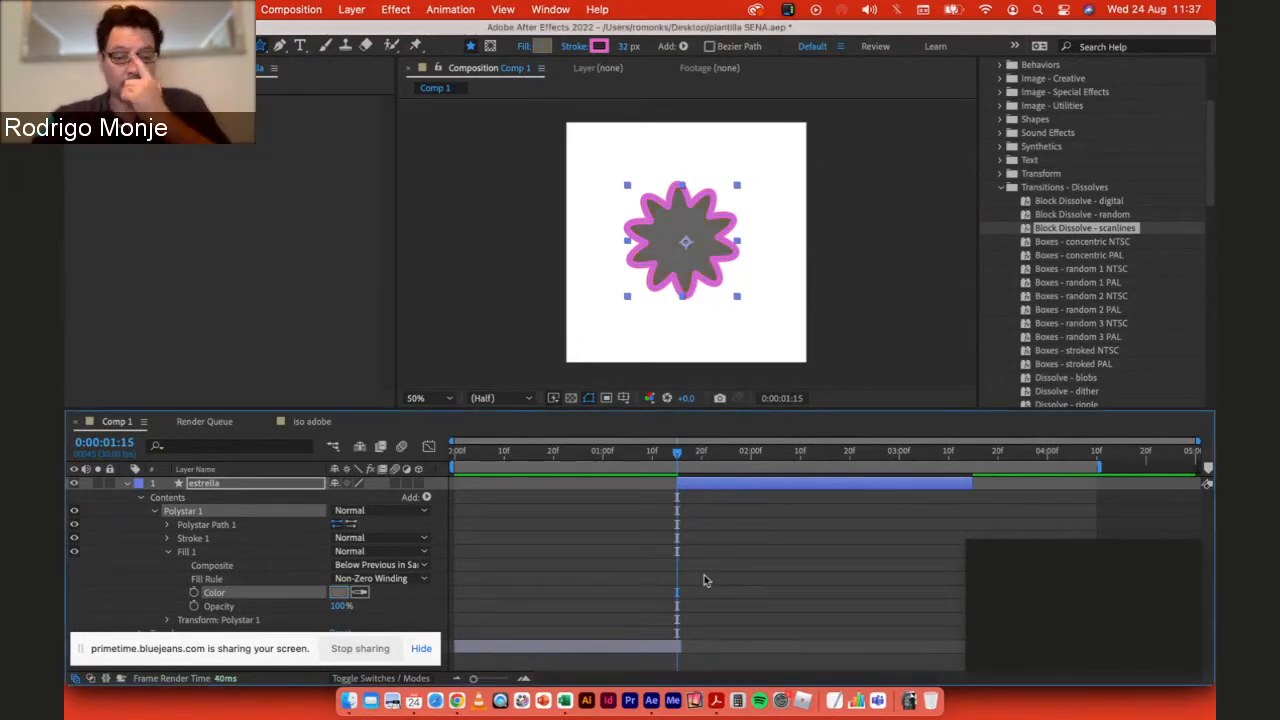
click(740, 568)
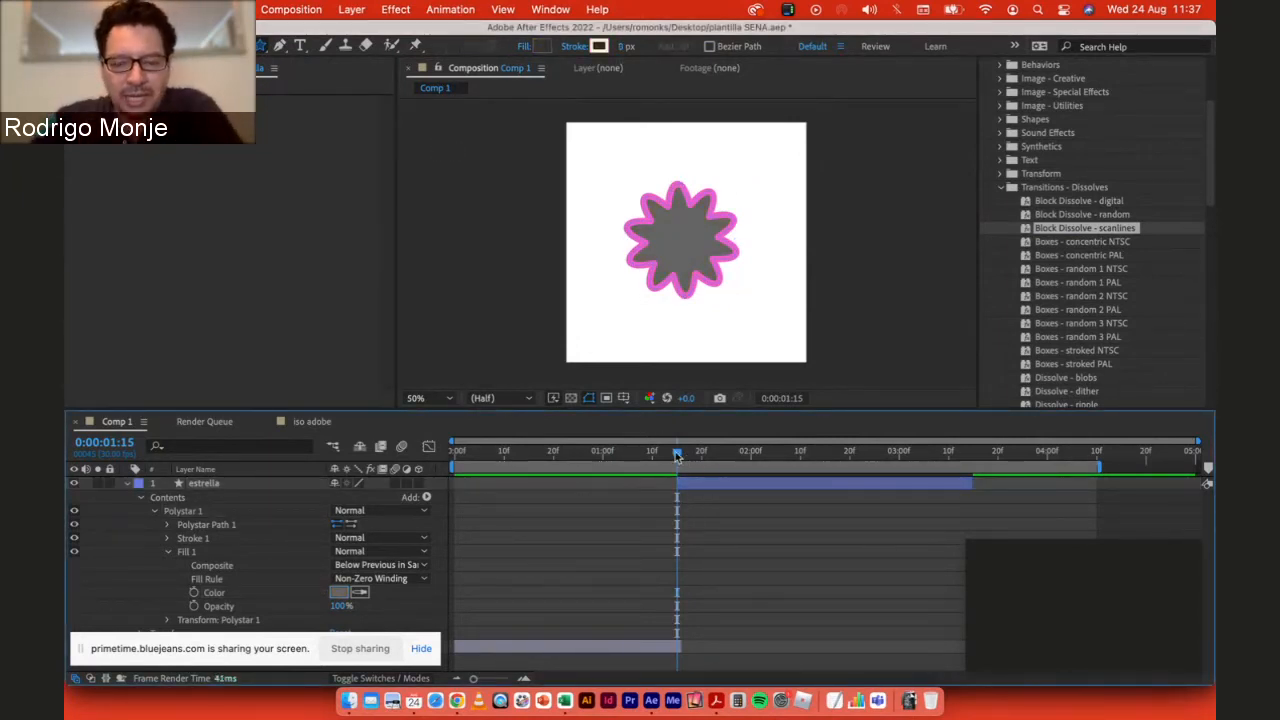
Step: Start keyframing the star path's Points at 0:00:01:15 with a value of 4
mouse_move(677, 455)
mouse_down()
mouse_move(786, 452)
mouse_move(675, 445)
mouse_up()
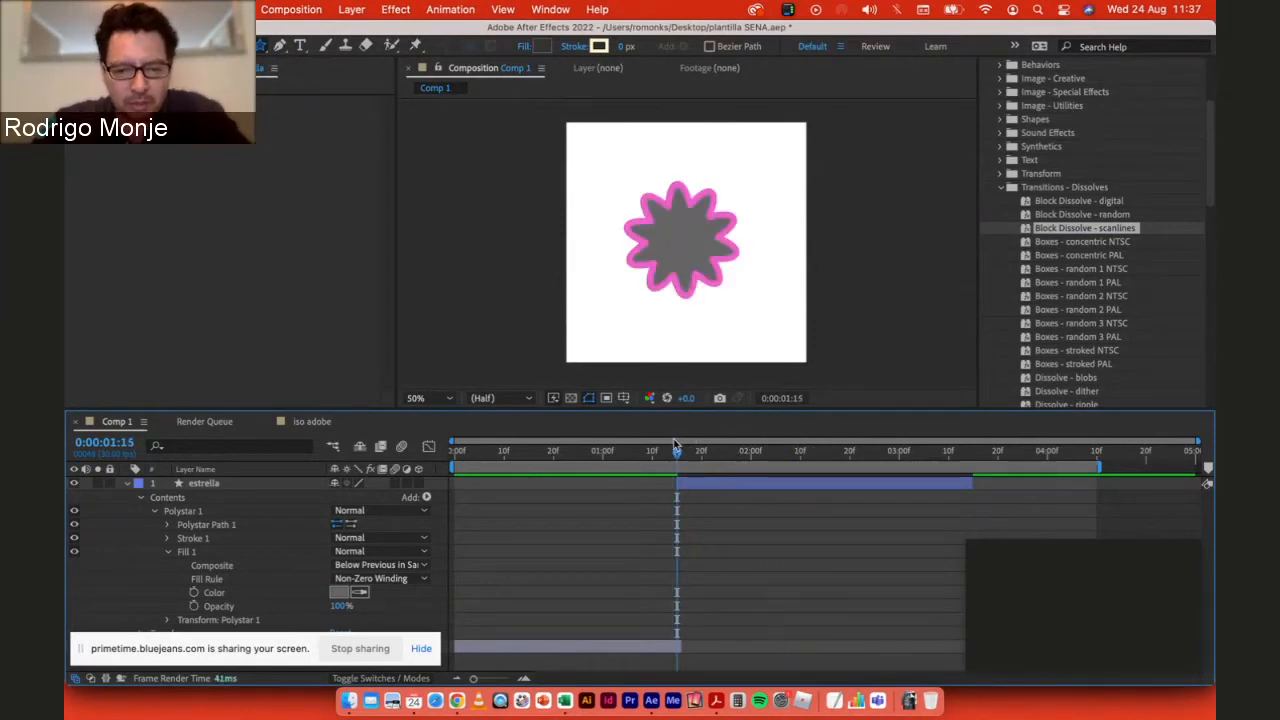
click(167, 525)
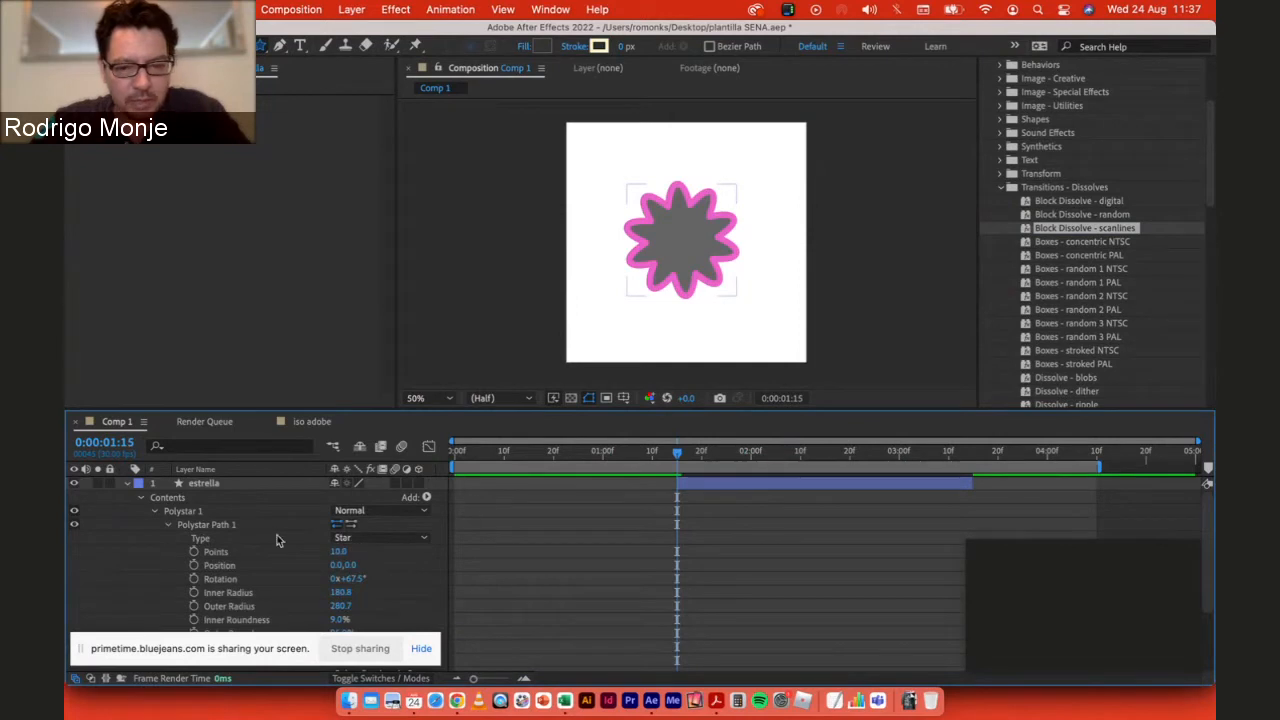
click(194, 552)
click(340, 551)
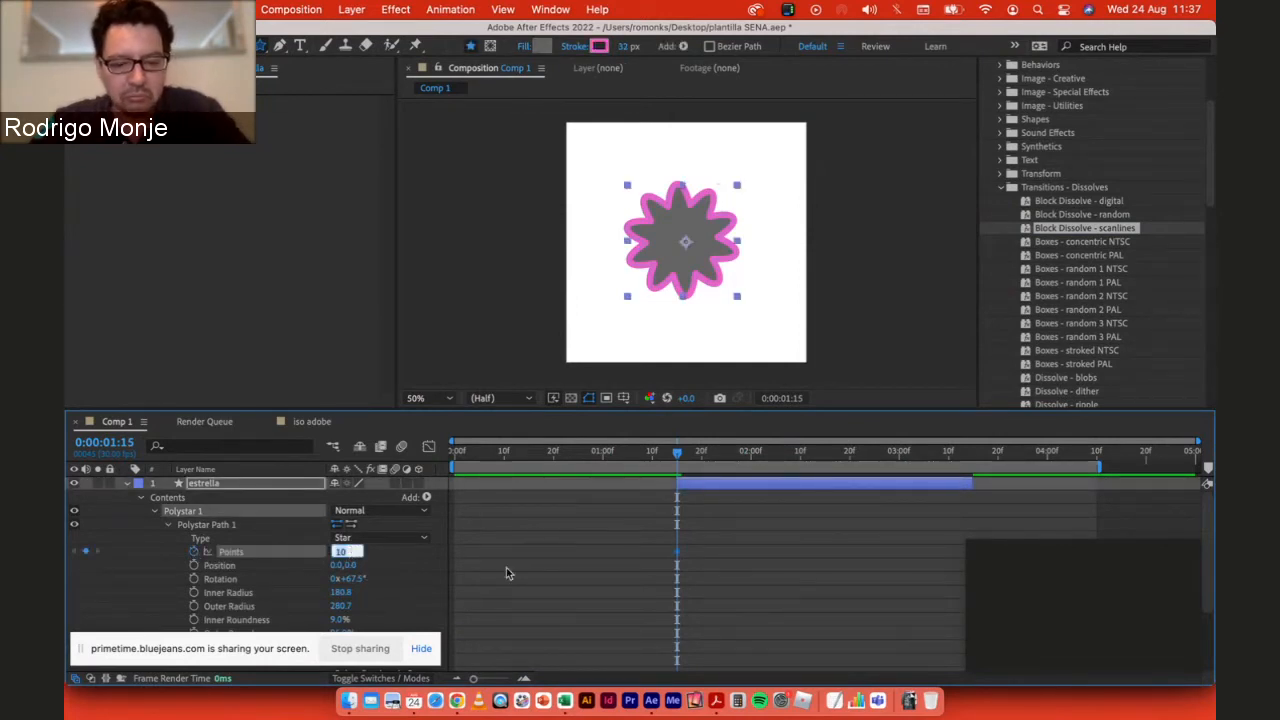
text(4)
key(Return)
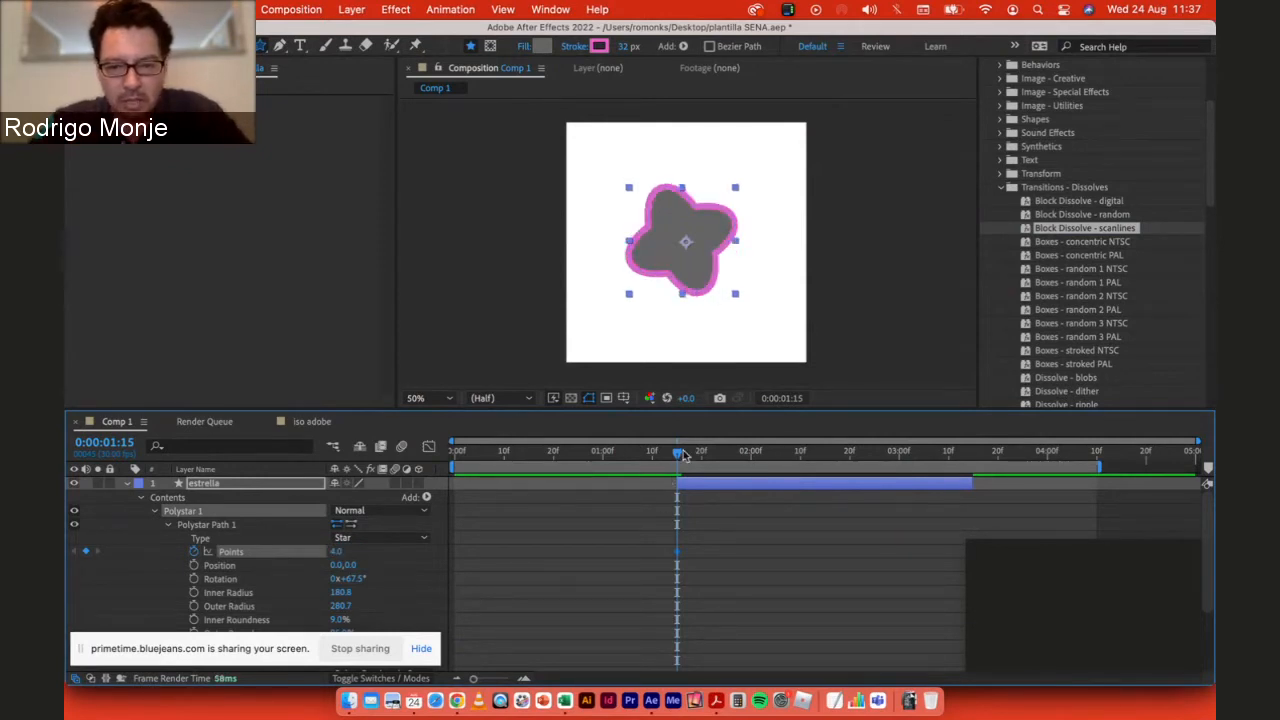
Step: Add a second Points keyframe with a value of 10 at 0:00:02:13
drag(683, 455, 815, 457)
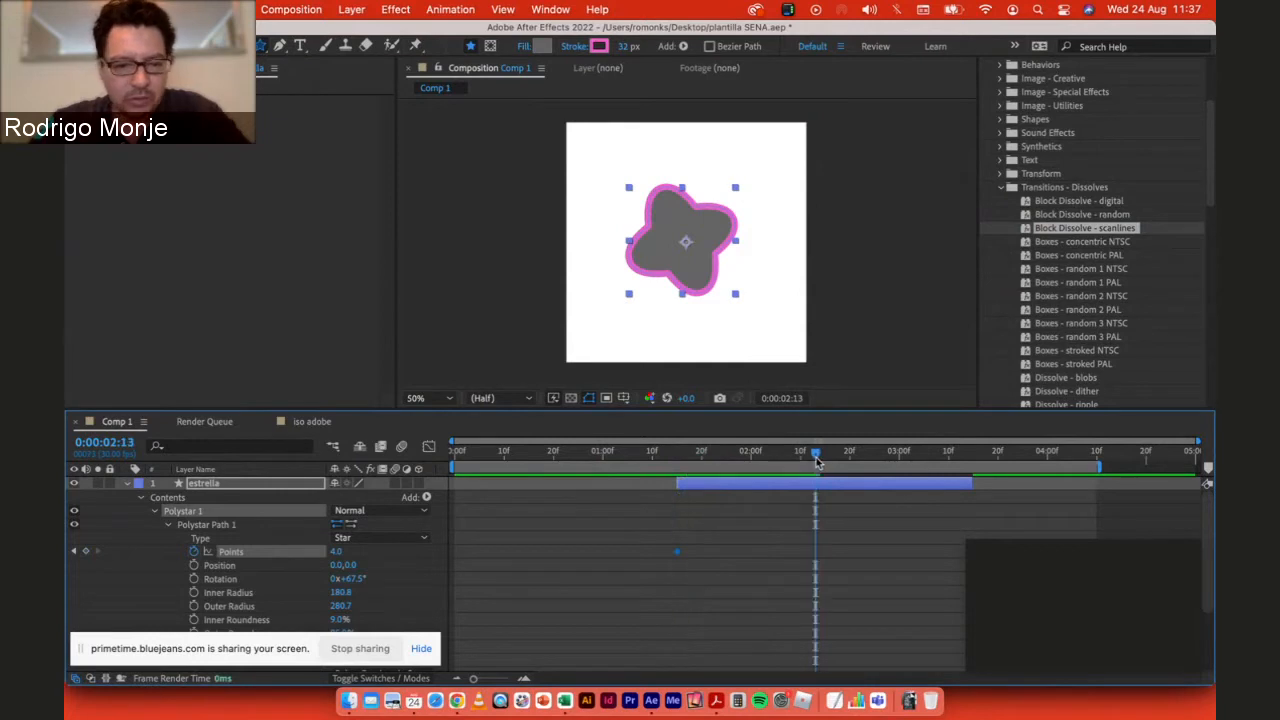
click(340, 552)
key(Return)
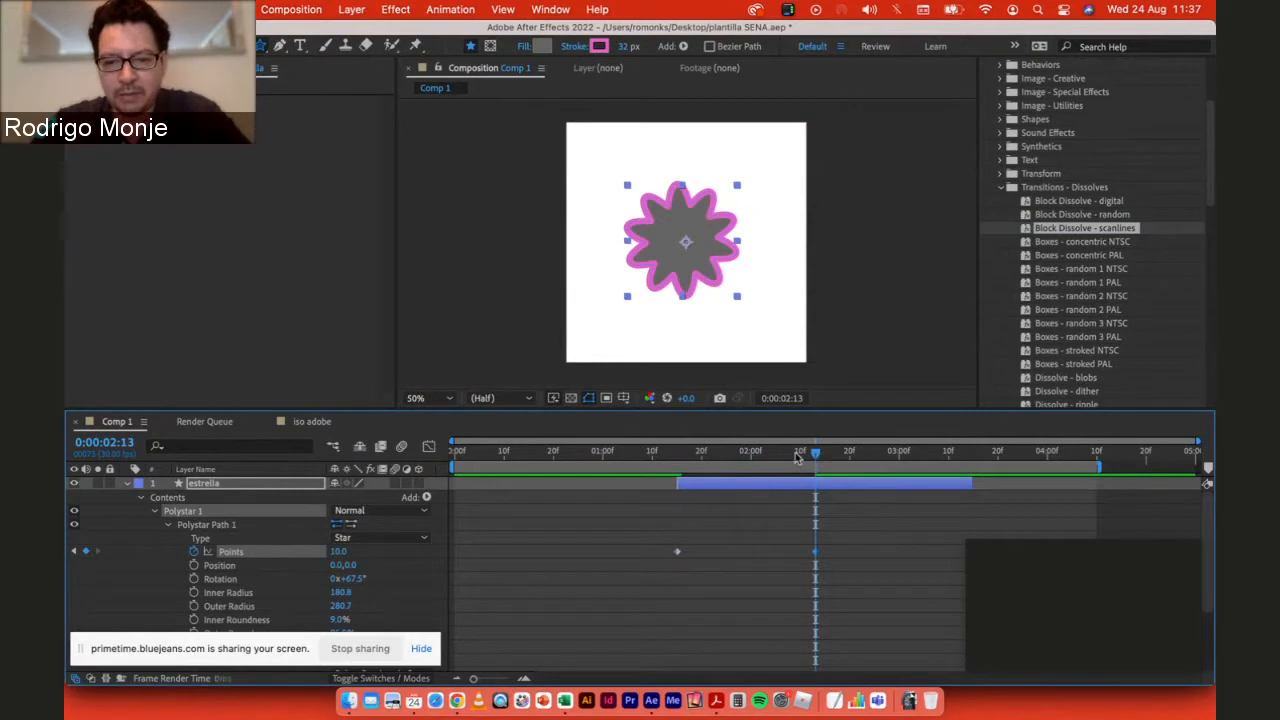
Step: Preview the Points animation and shorten the work area to end at about 0:00:02:20
drag(797, 455, 675, 450)
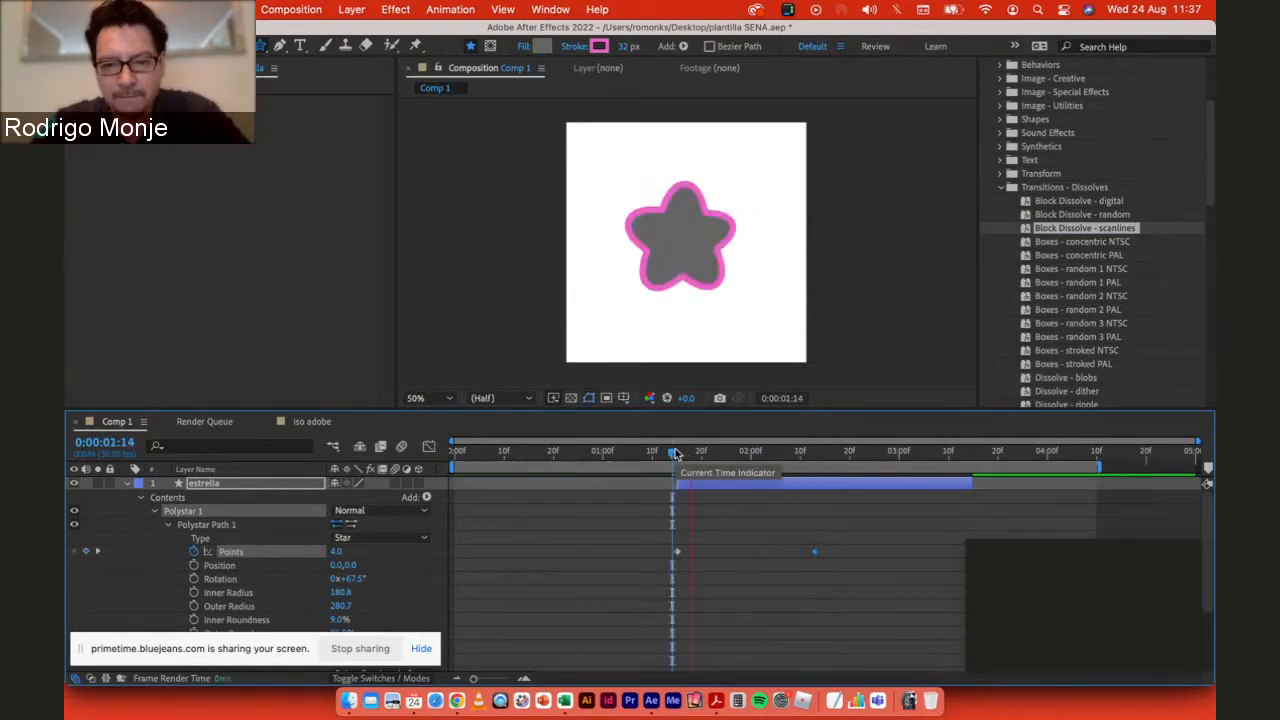
key(space)
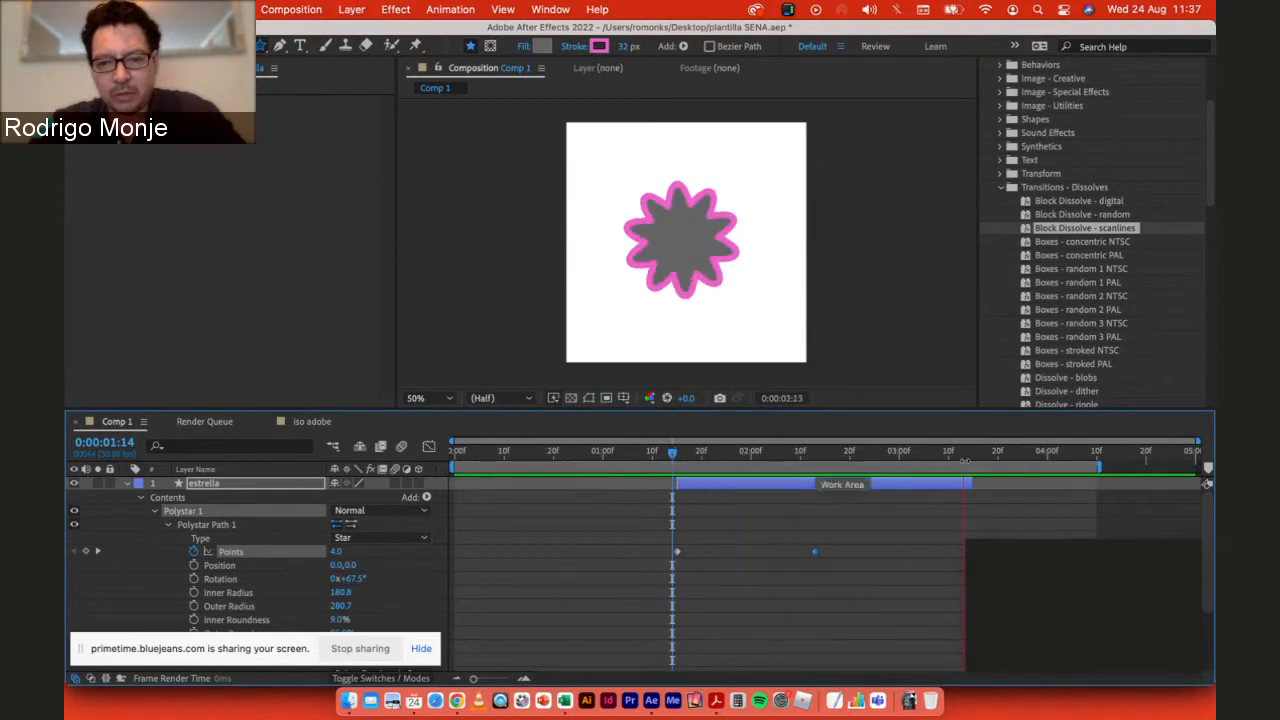
click(841, 455)
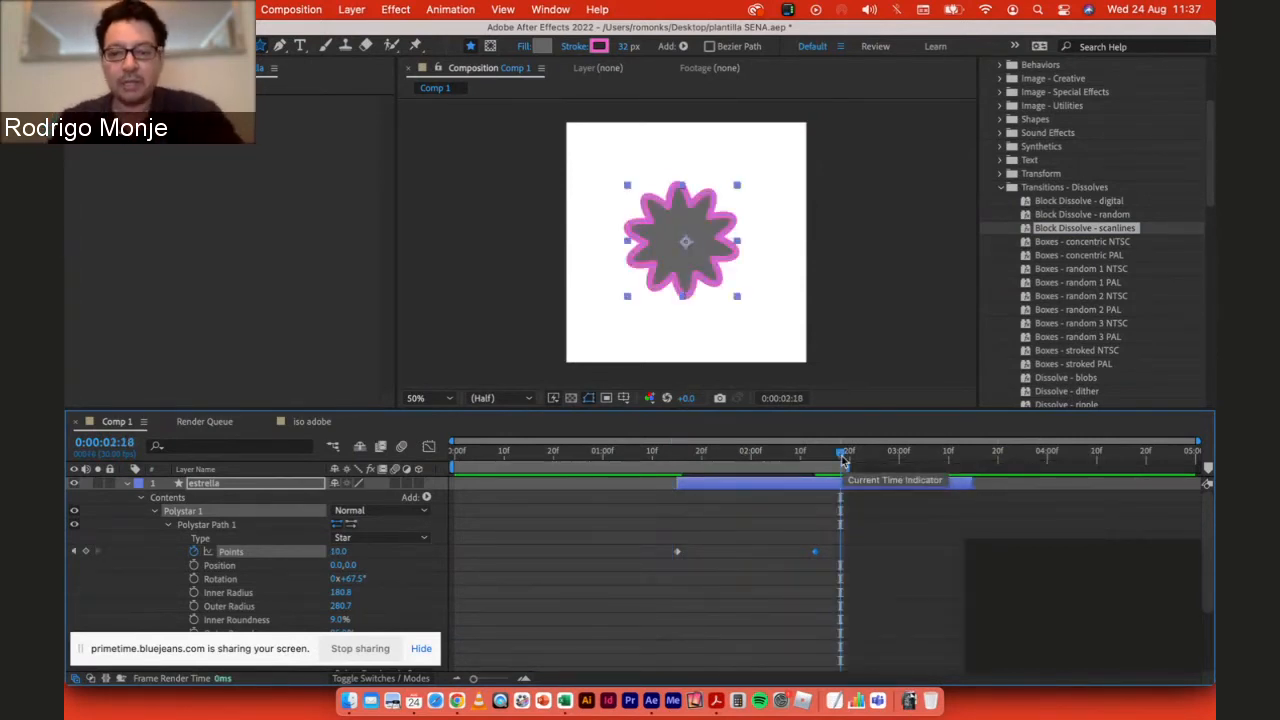
key(space)
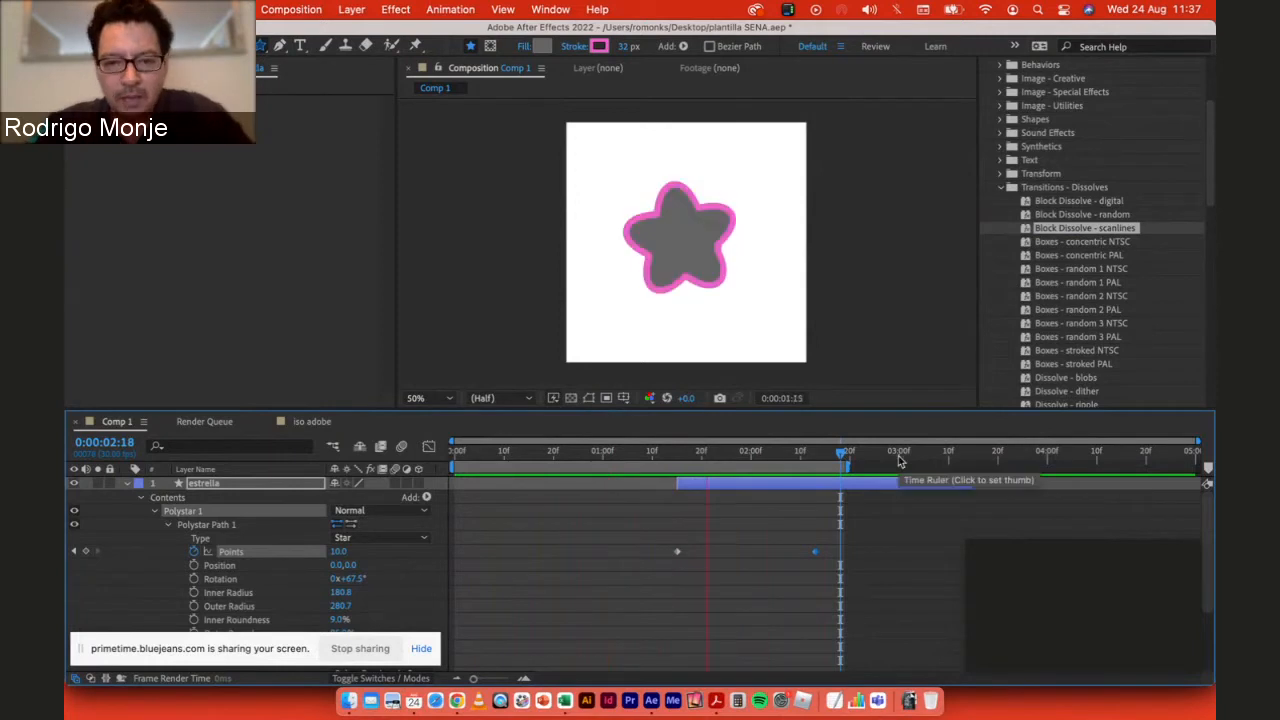
key(space)
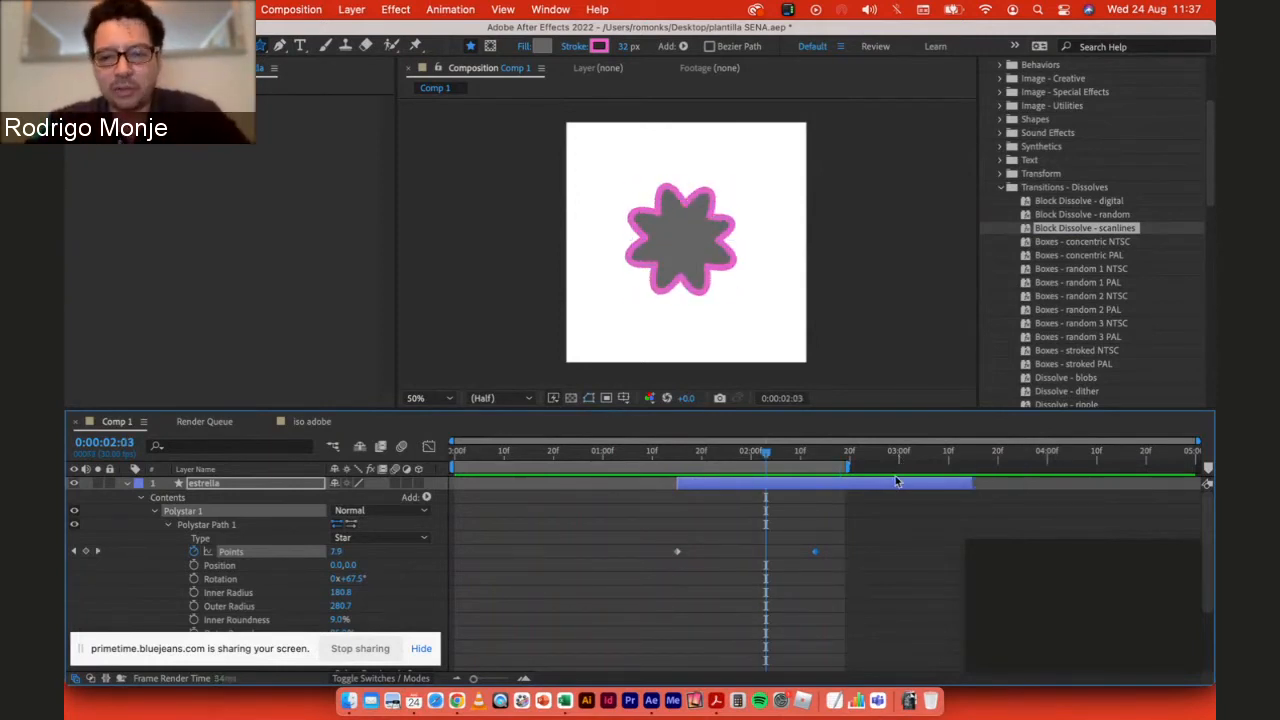
Step: Add a Pucker & Bloat operator to the estrella layer with the playhead at 0:00:02:14
click(795, 452)
drag(792, 455, 822, 460)
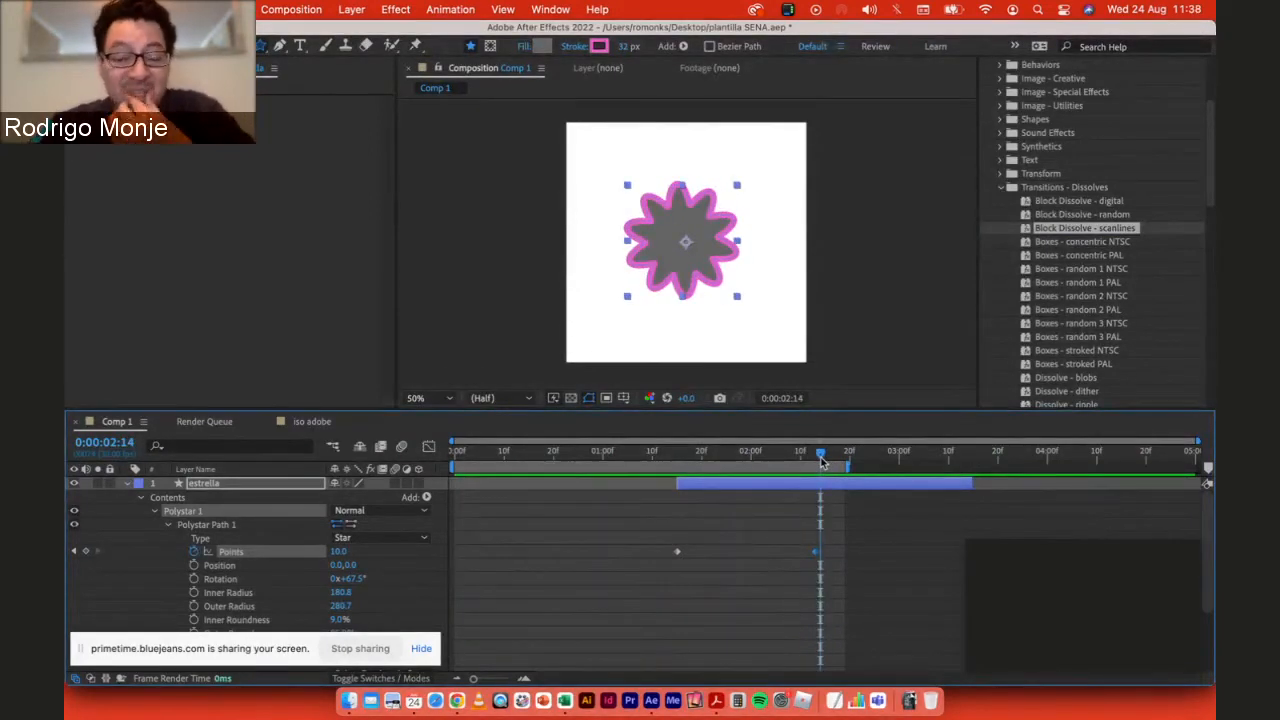
scroll(198, 522, down, 3)
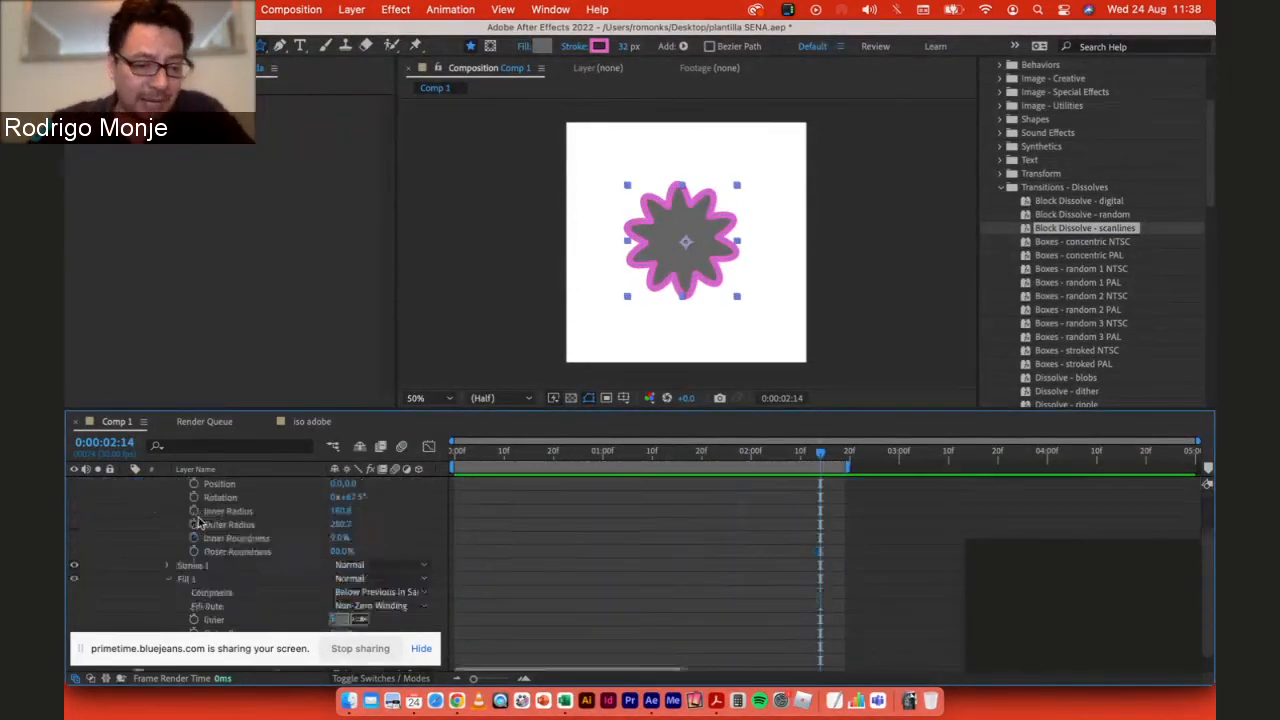
scroll(195, 525, up, 3)
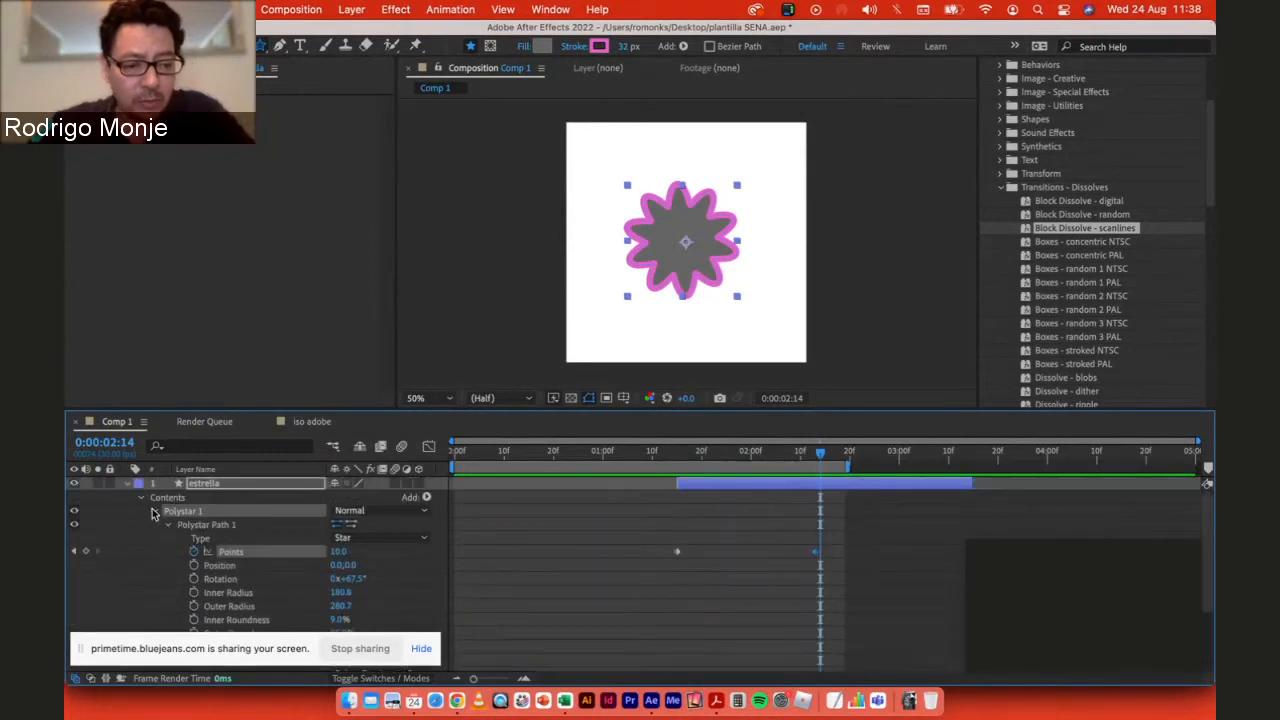
click(154, 512)
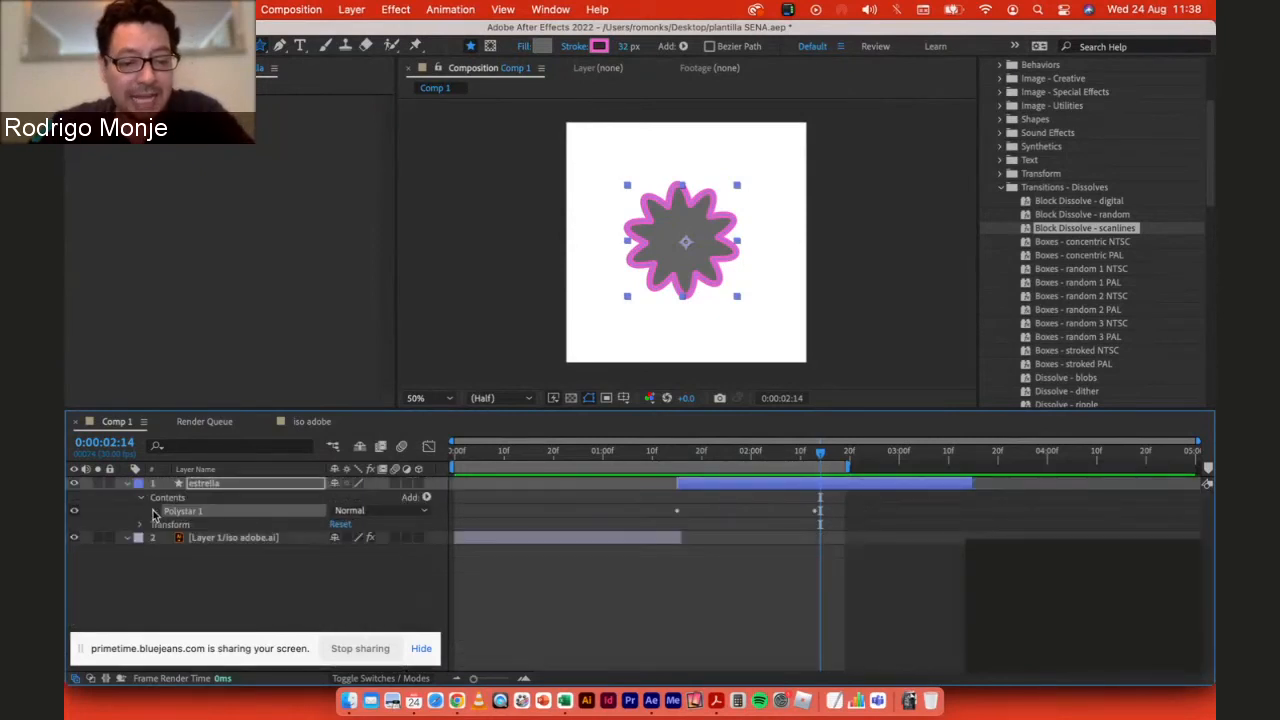
click(221, 486)
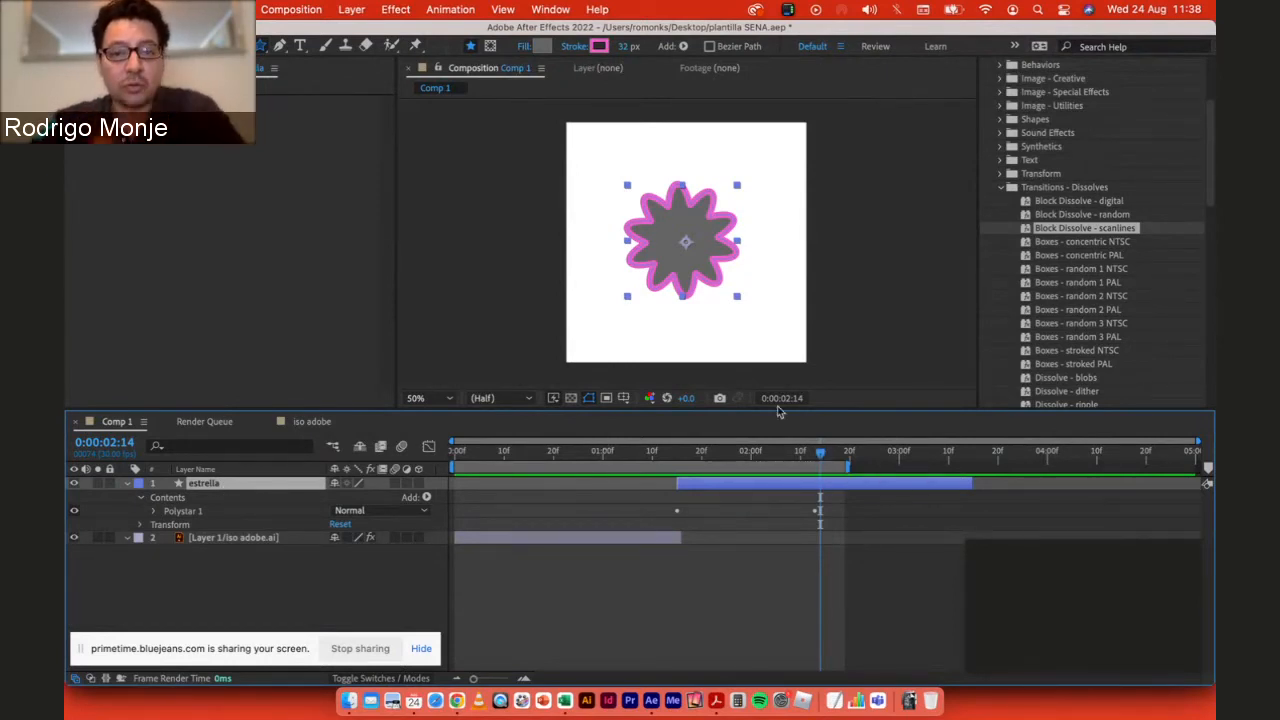
click(684, 47)
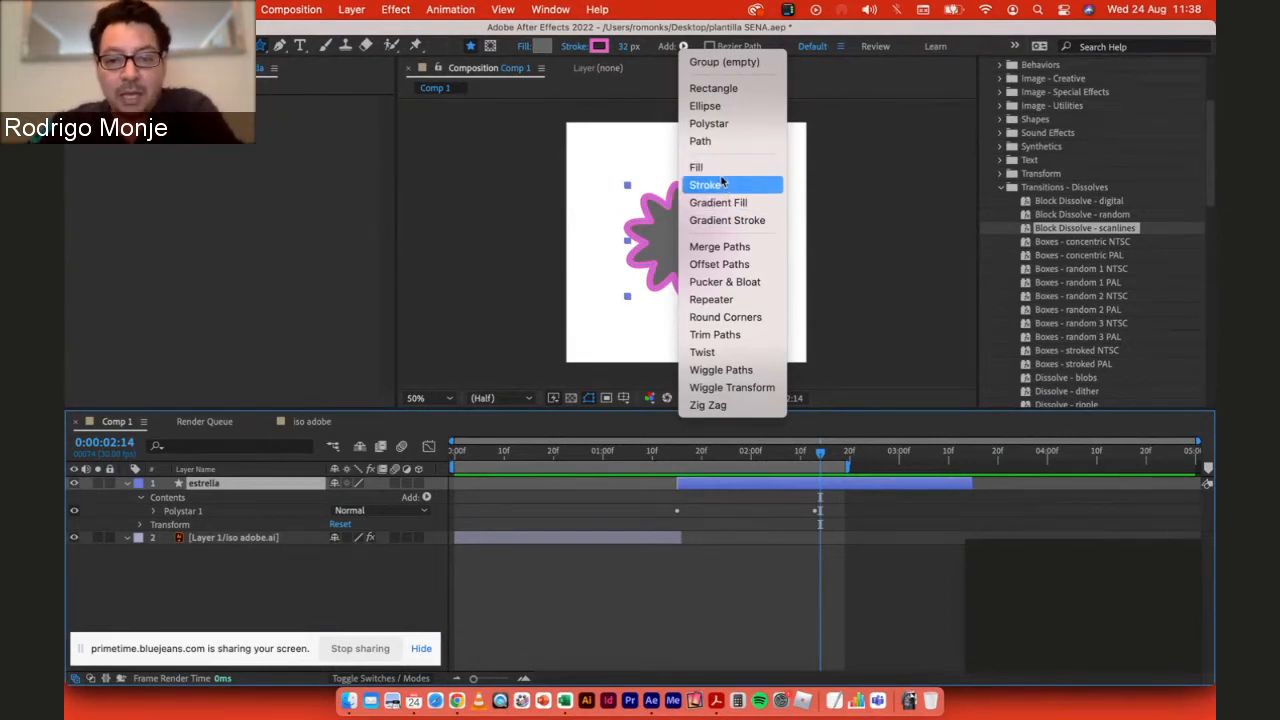
click(747, 284)
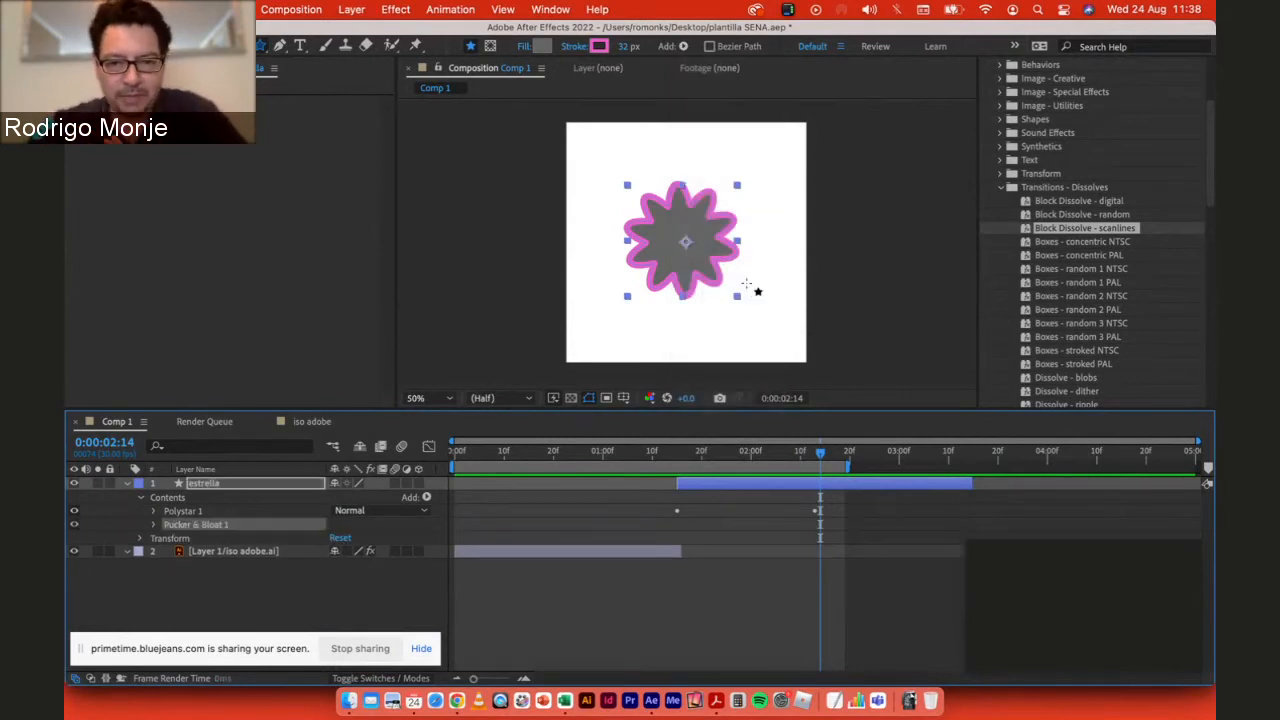
Step: Try a Pucker & Bloat amount of -62 on the star and delete the operator from the estrella layer
click(153, 526)
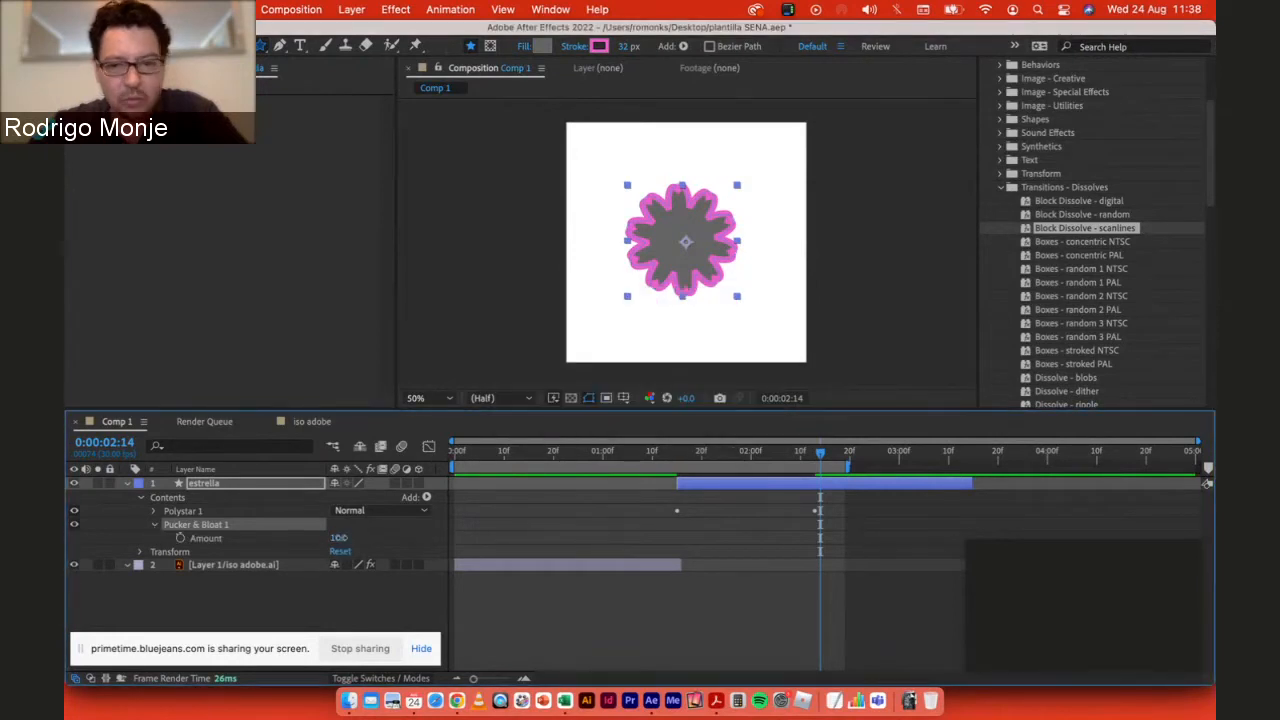
drag(340, 537, 230, 487)
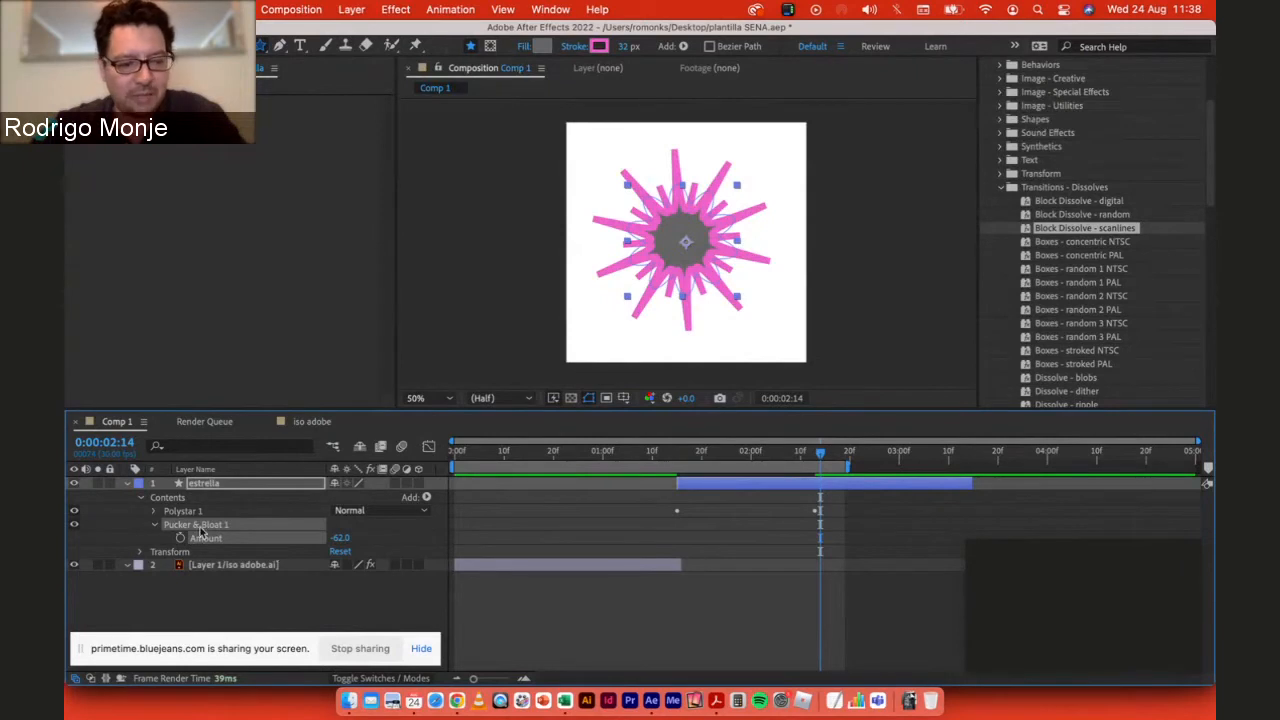
key(Delete)
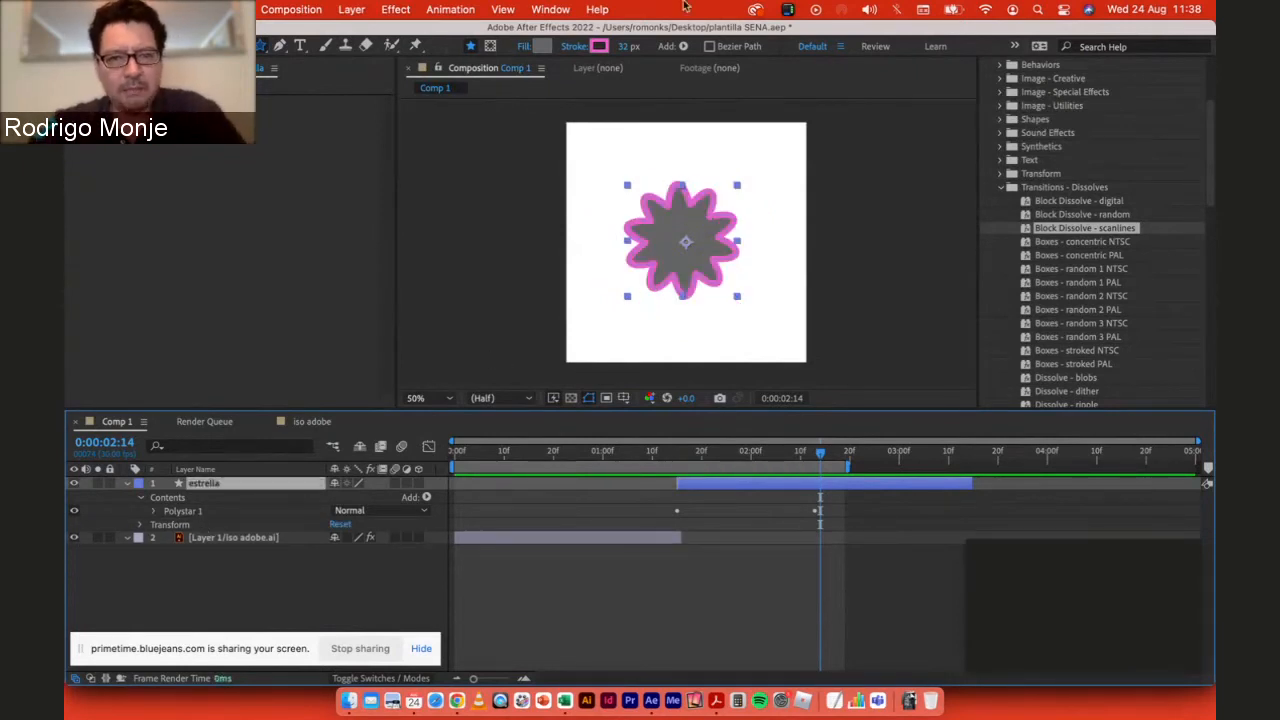
Step: Add a Repeater to the estrella layer with 9 copies and an offset of -4
click(683, 46)
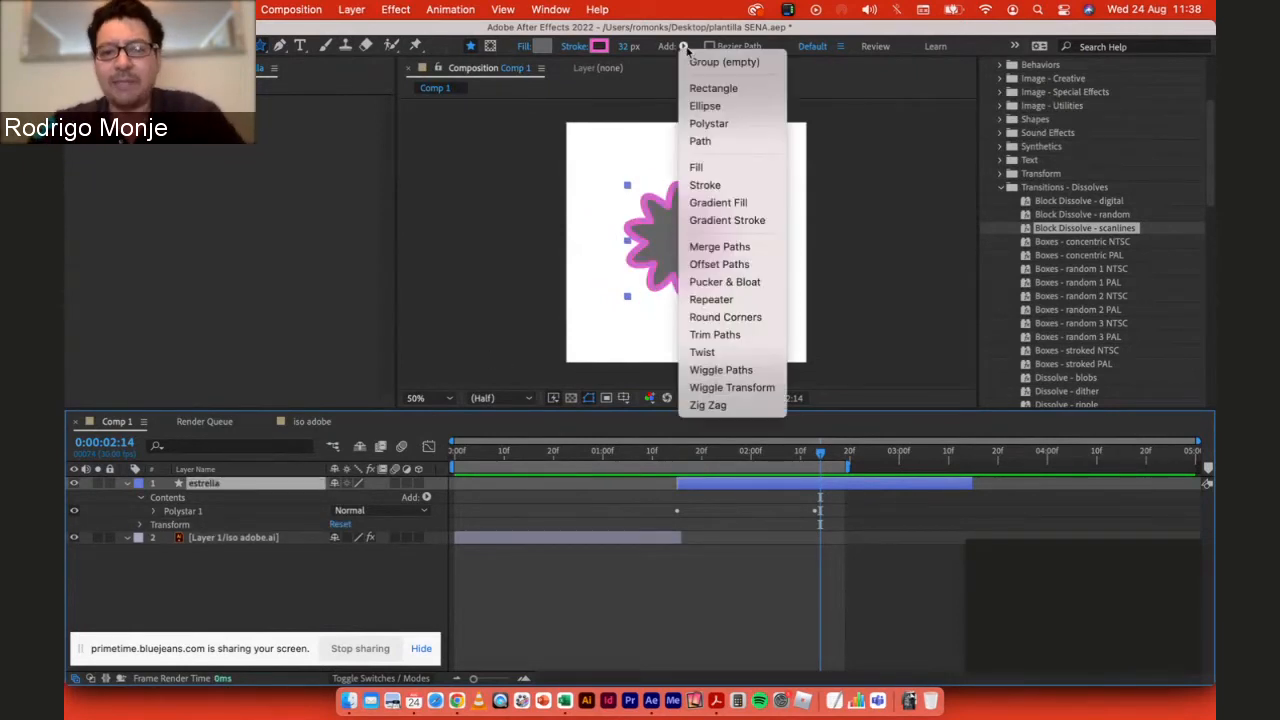
click(711, 300)
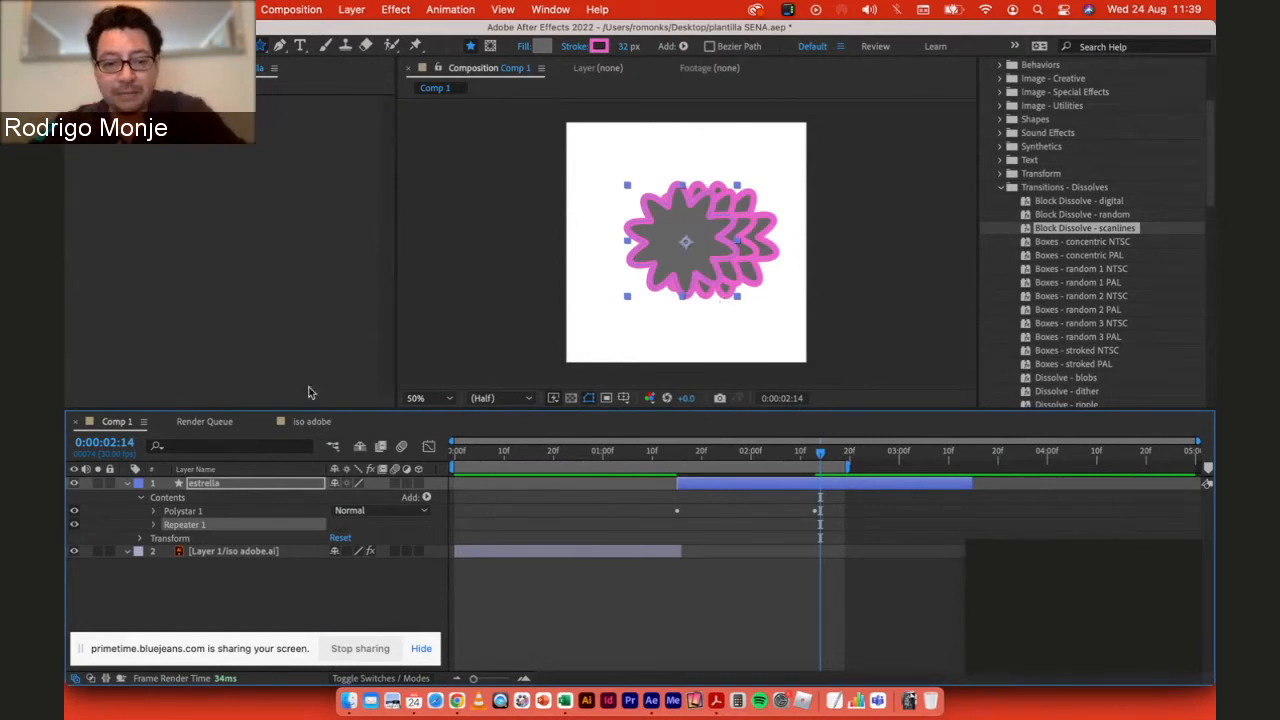
click(155, 526)
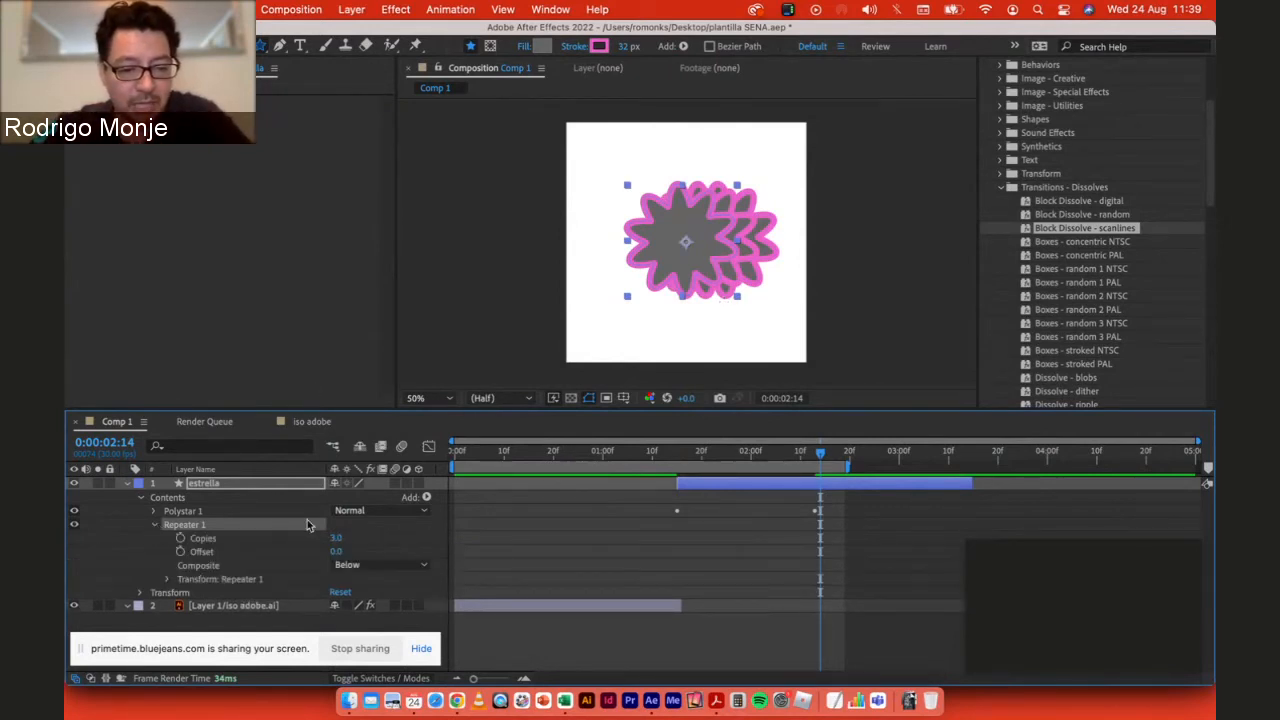
drag(338, 538, 341, 538)
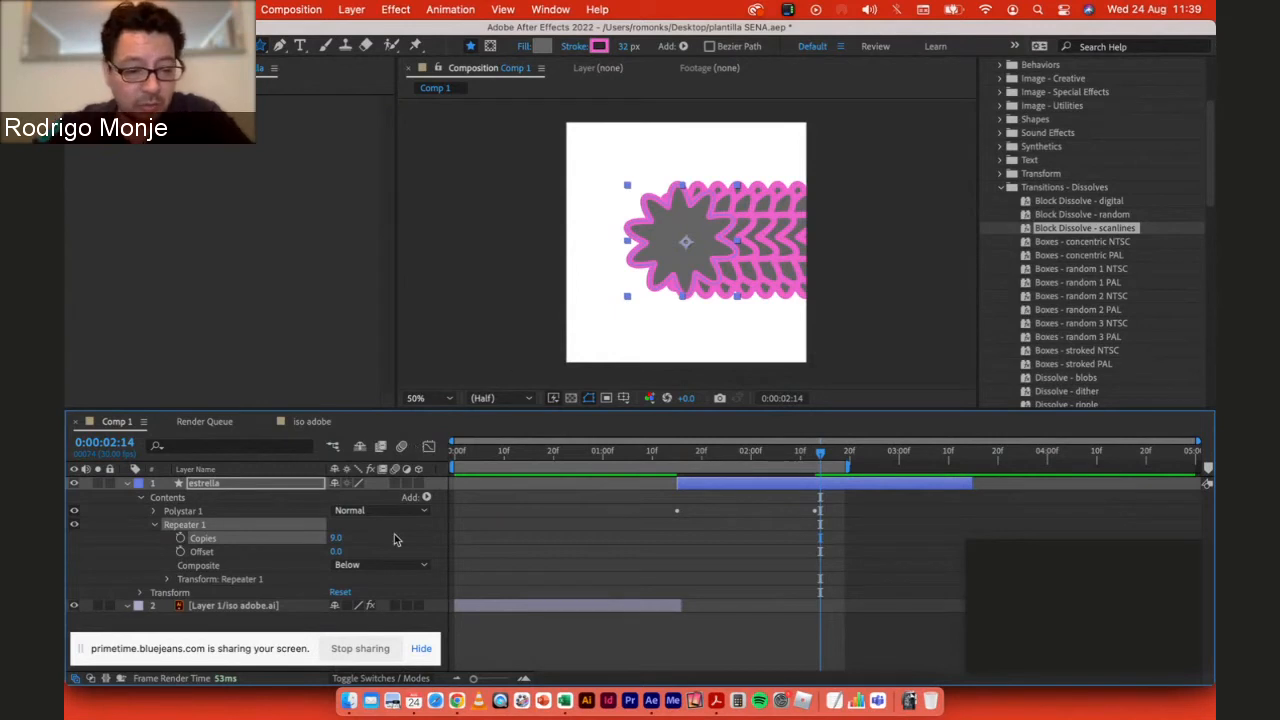
click(293, 555)
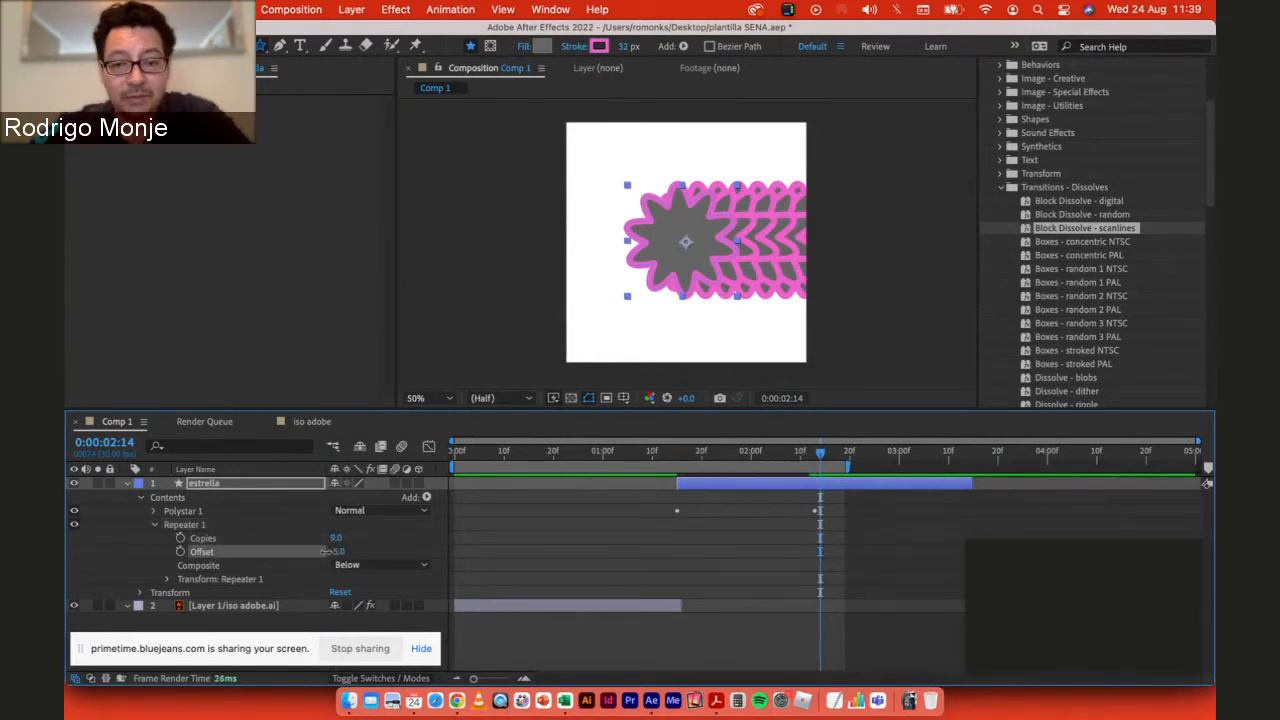
drag(326, 551, 324, 551)
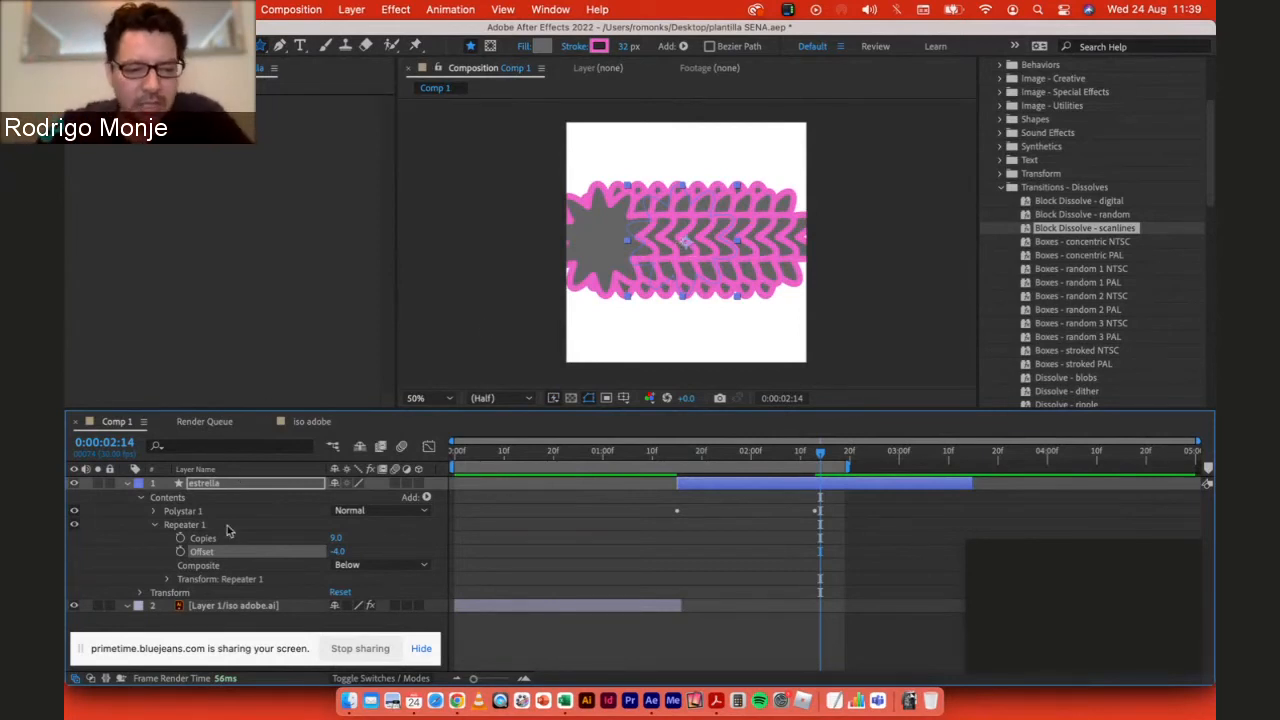
Step: Set the Repeater's transform Scale to 117% and its Rotation to 20°
click(227, 580)
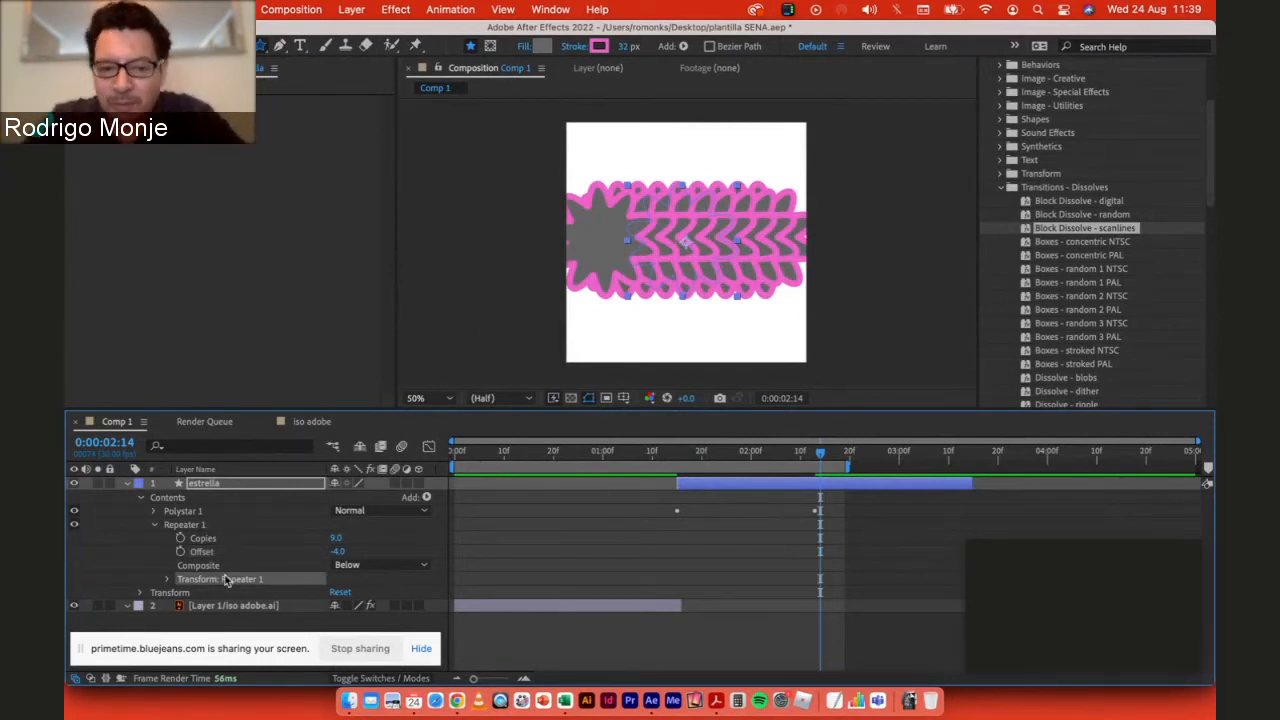
click(169, 580)
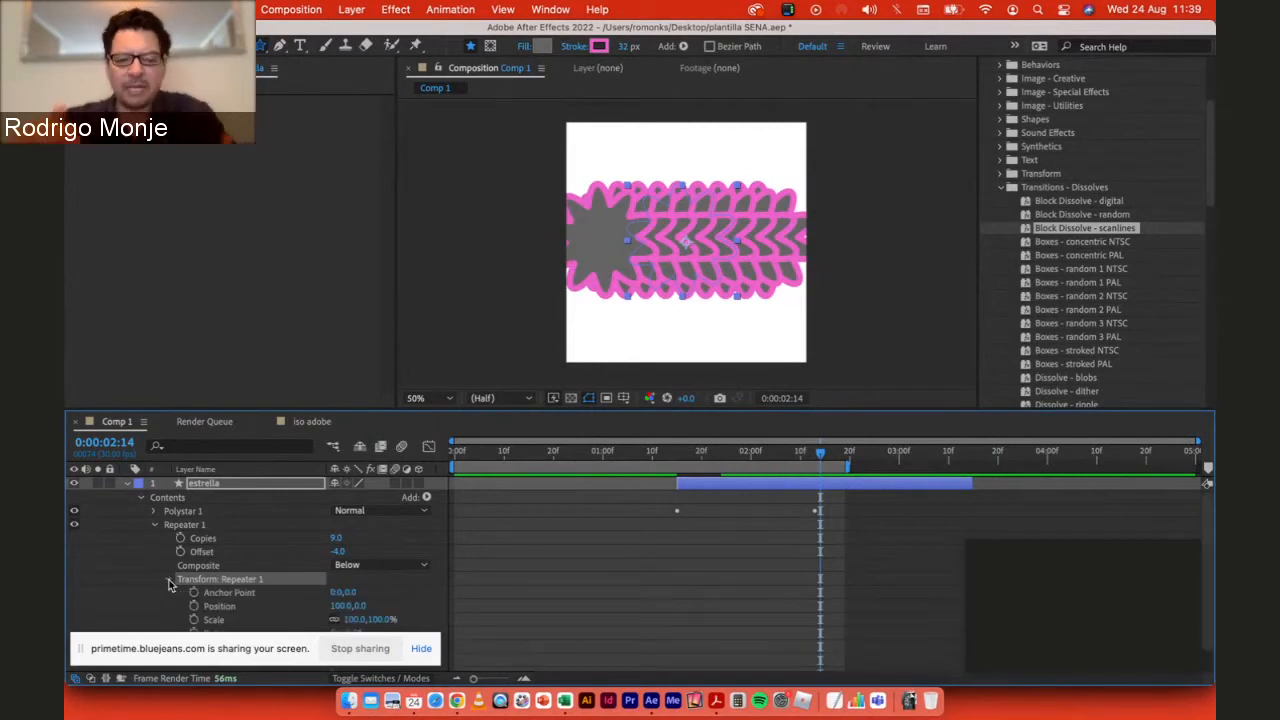
scroll(169, 585, down, 1)
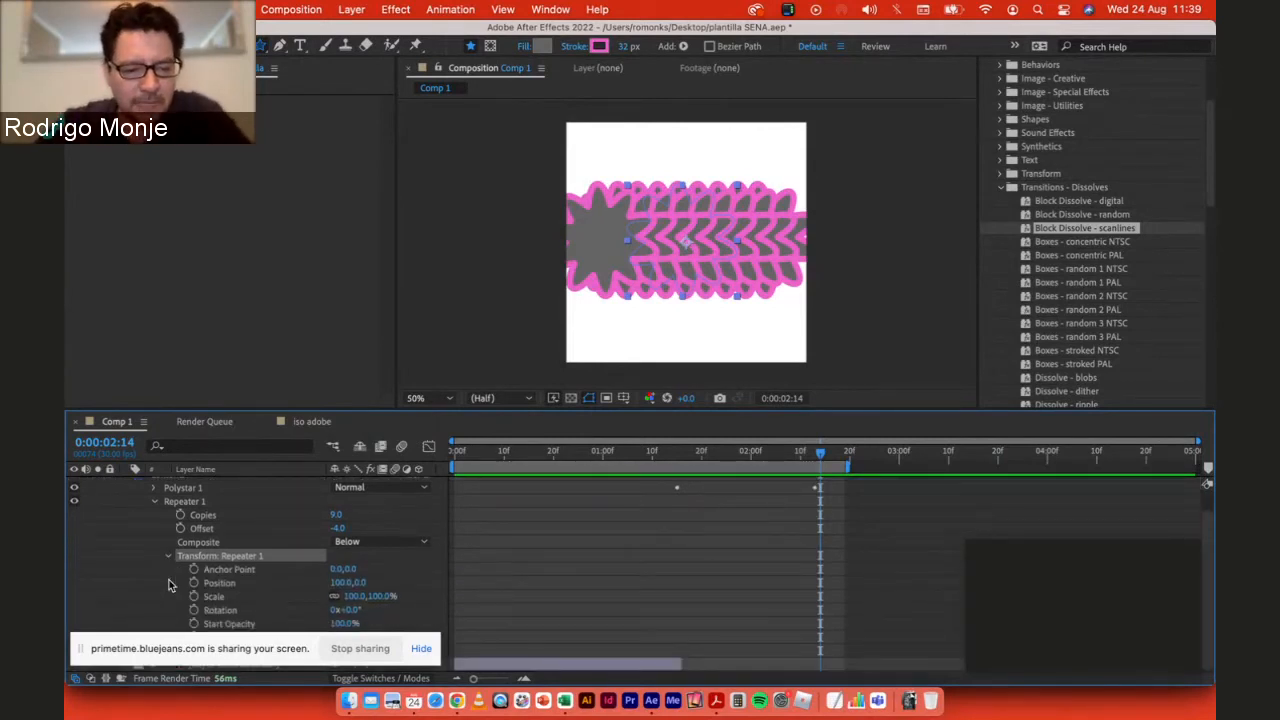
drag(356, 596, 380, 598)
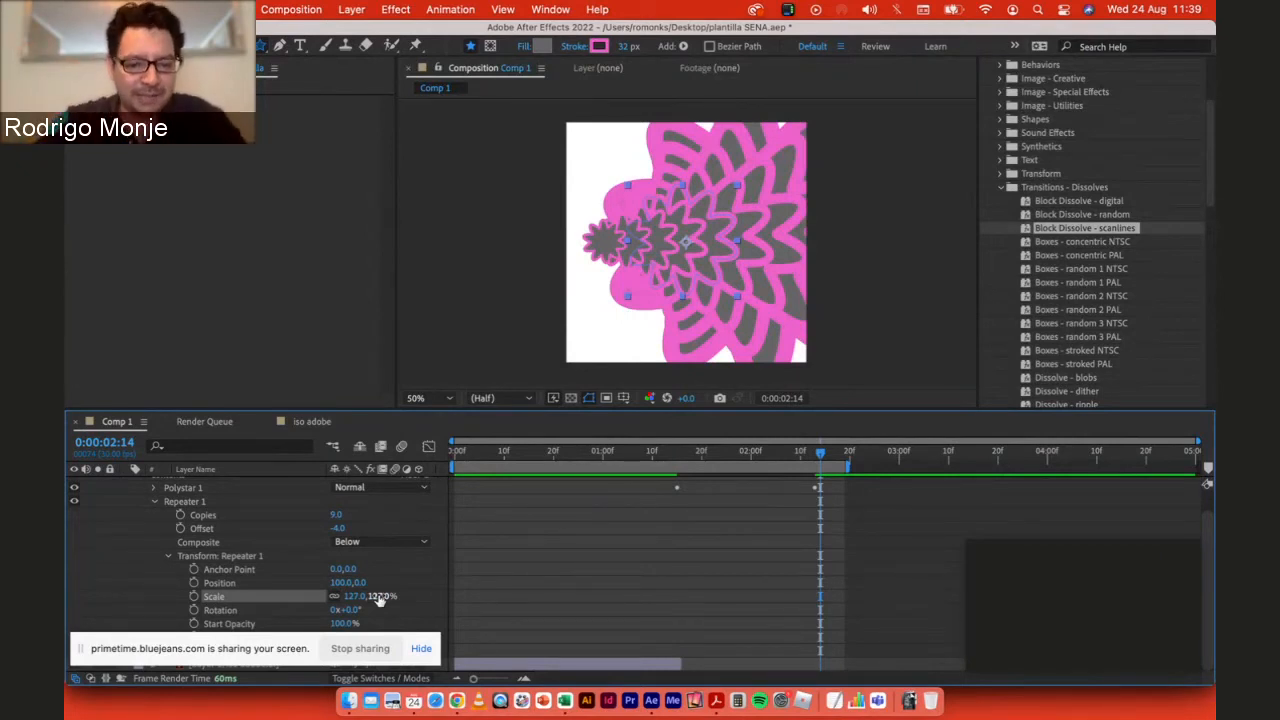
mouse_move(354, 596)
mouse_down()
mouse_move(280, 593)
mouse_move(350, 593)
mouse_move(365, 611)
mouse_up()
click(80, 649)
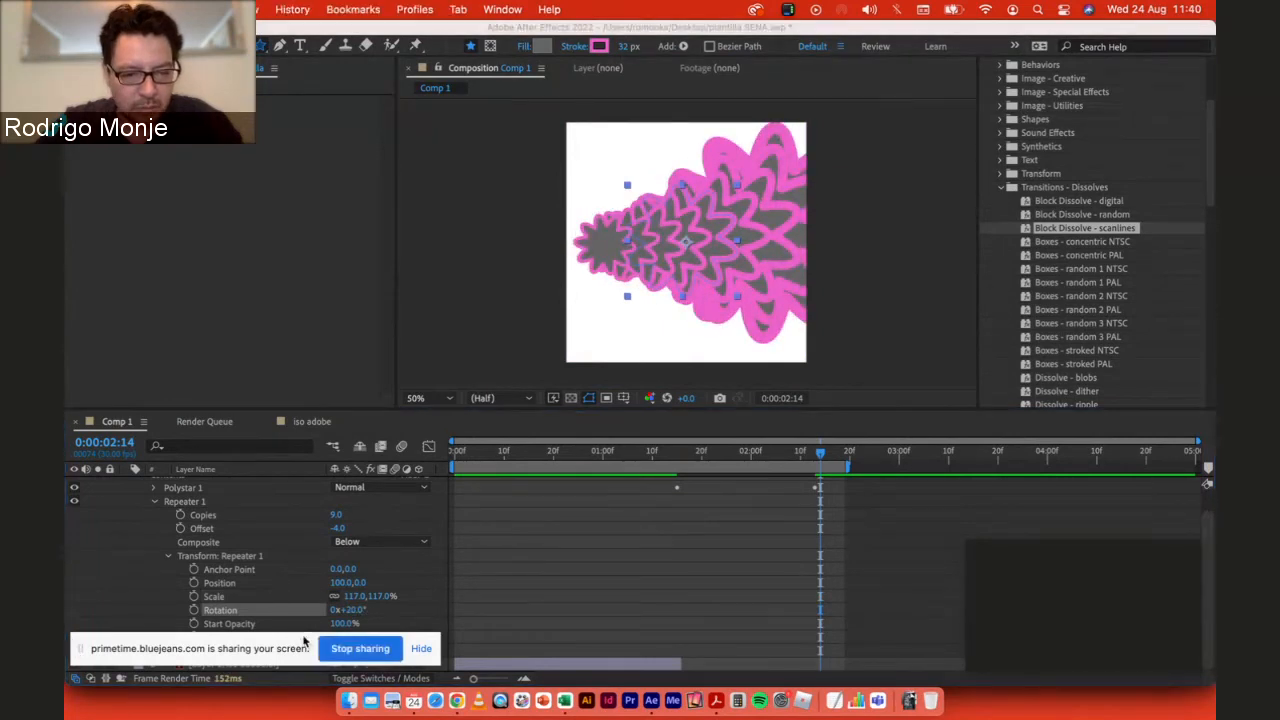
Step: Set the Repeater's transform Position to 58, 0 so the star copies overlap closely
click(344, 584)
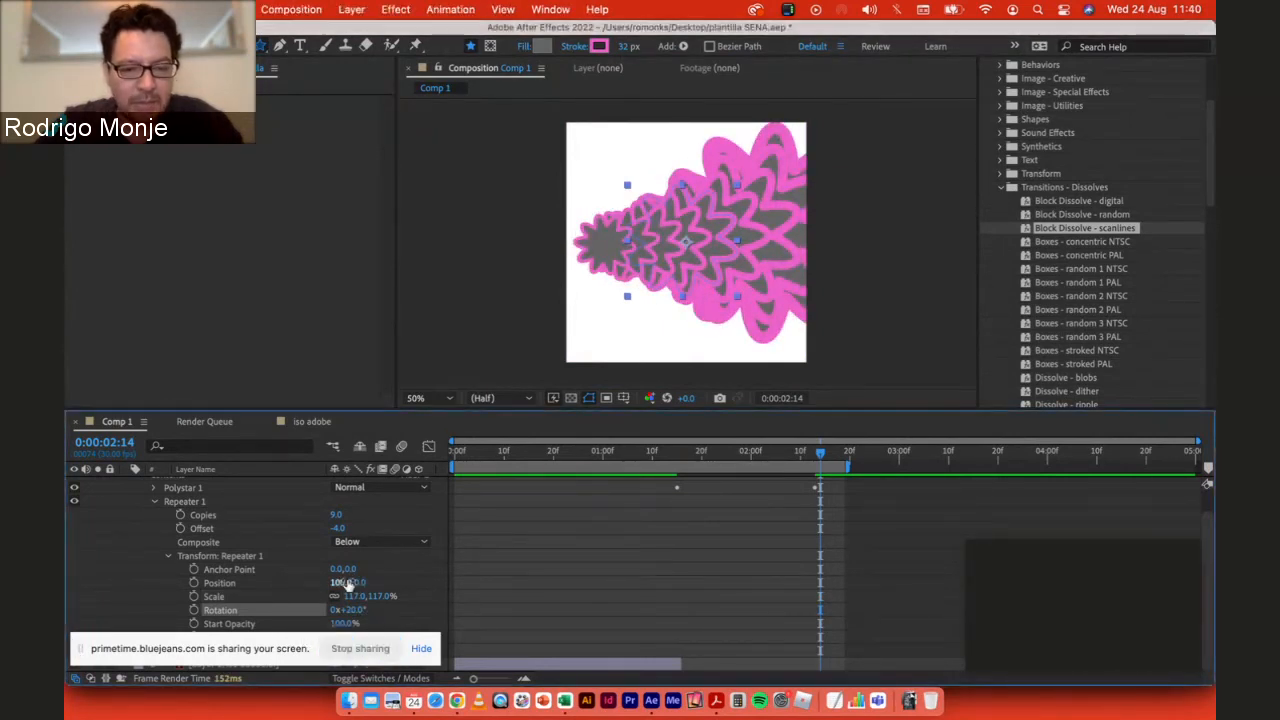
drag(344, 582, 508, 560)
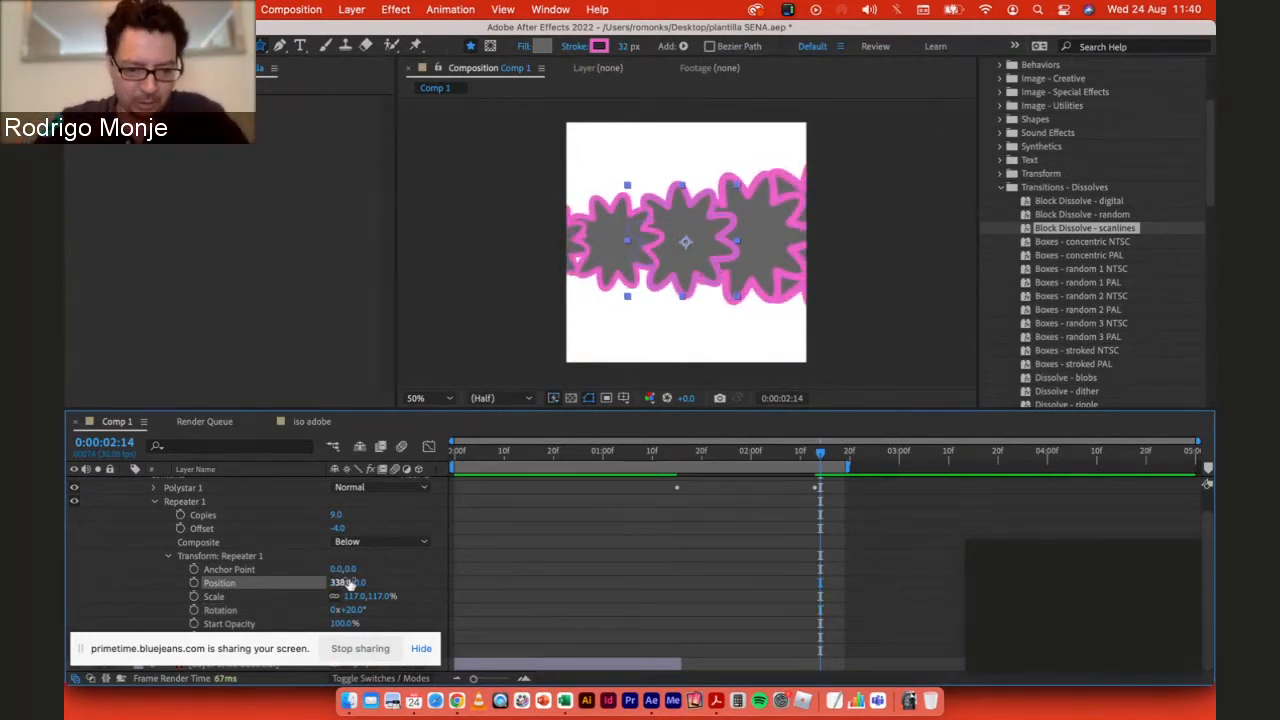
drag(336, 582, 70, 532)
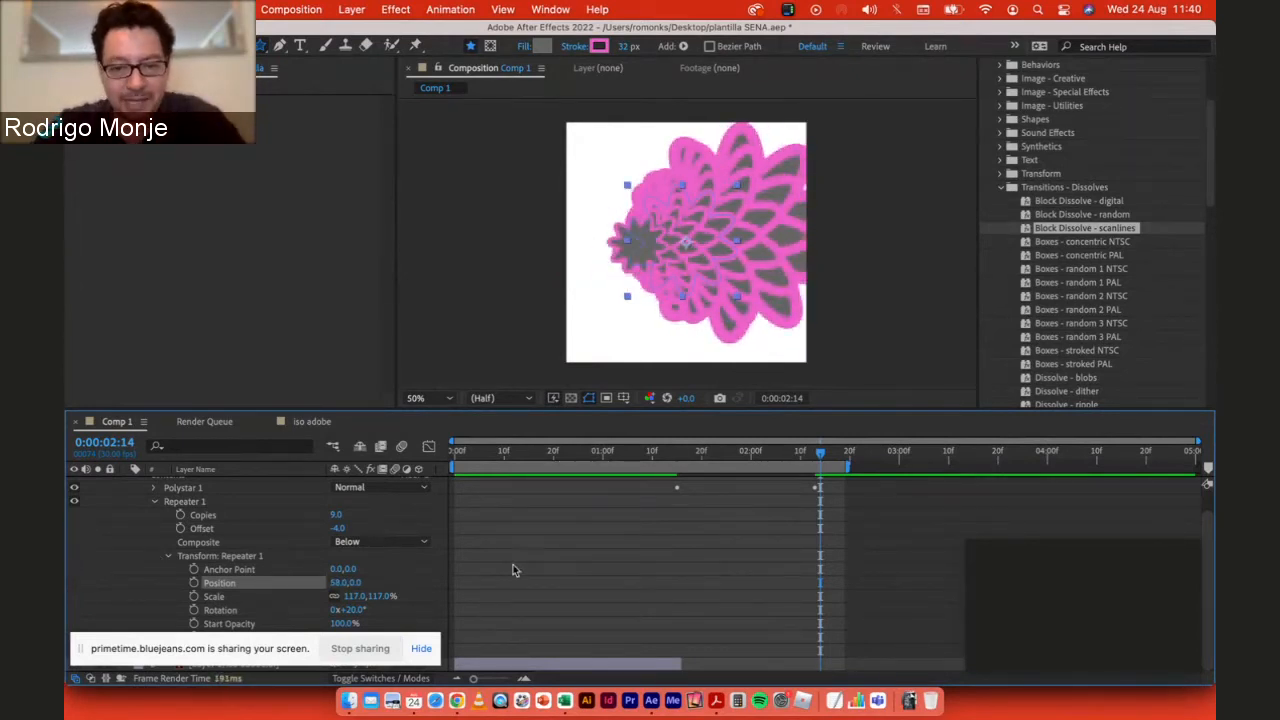
Step: Keyframe the Repeater's Position at 58, 0 at 0:00:01:17 and at a larger X value at 0:00:02:16, and preview the animation
scroll(513, 564, up, 1)
drag(757, 456, 676, 457)
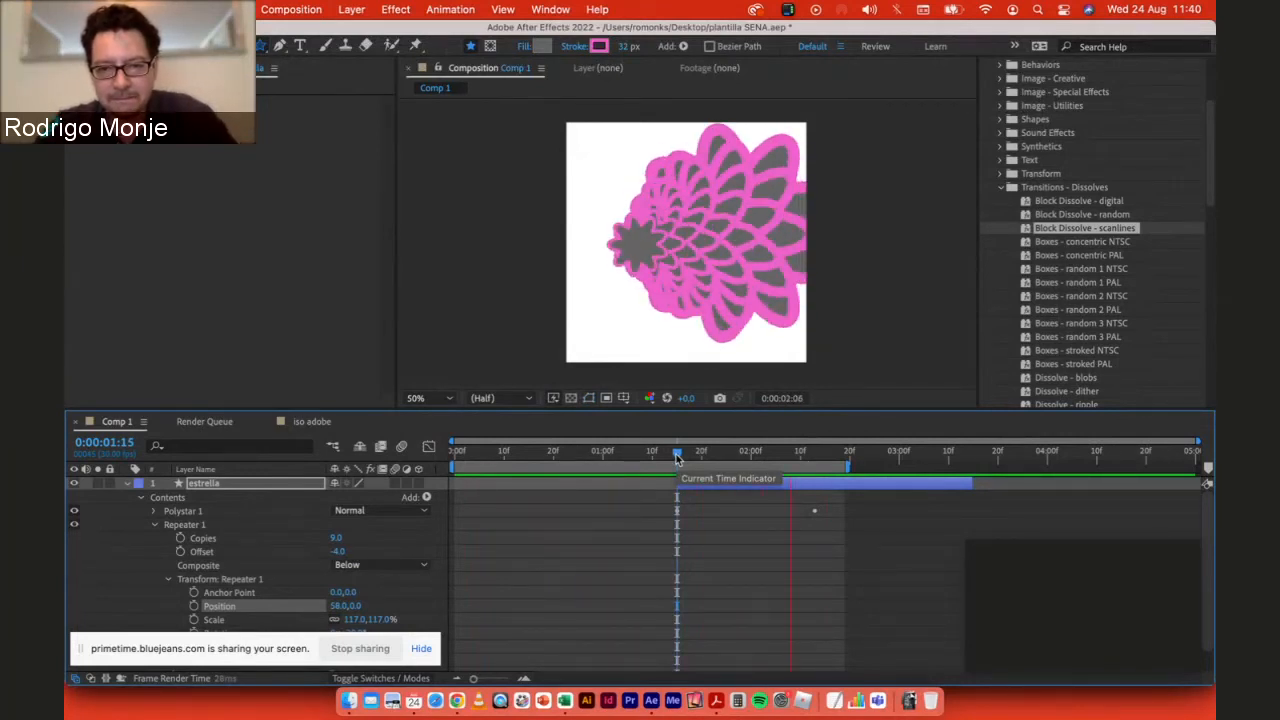
click(688, 458)
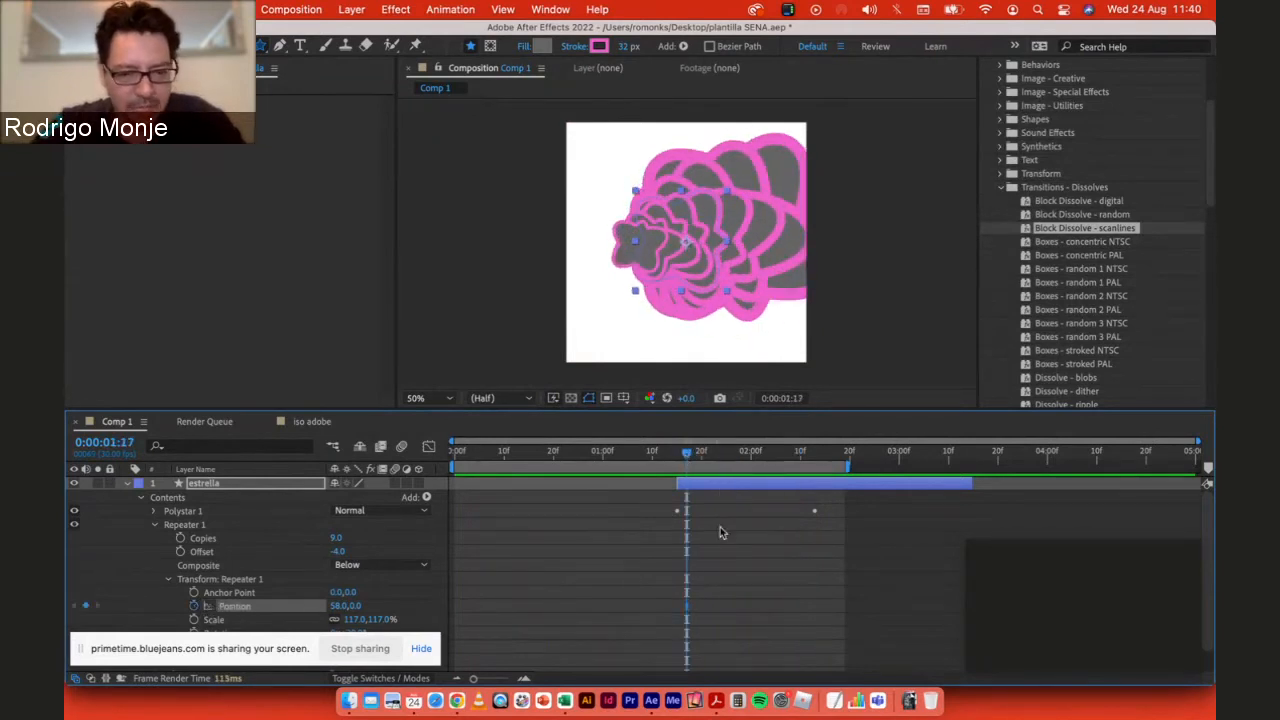
drag(688, 458, 830, 462)
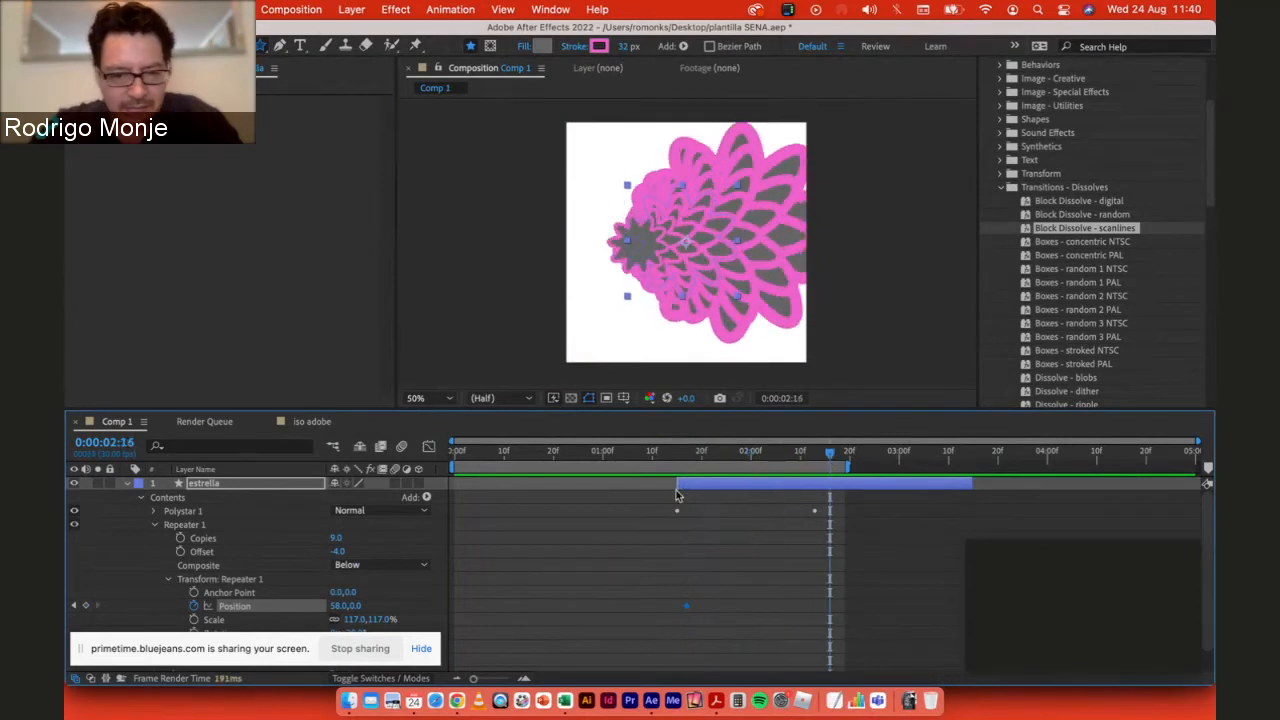
drag(345, 606, 410, 621)
click(677, 456)
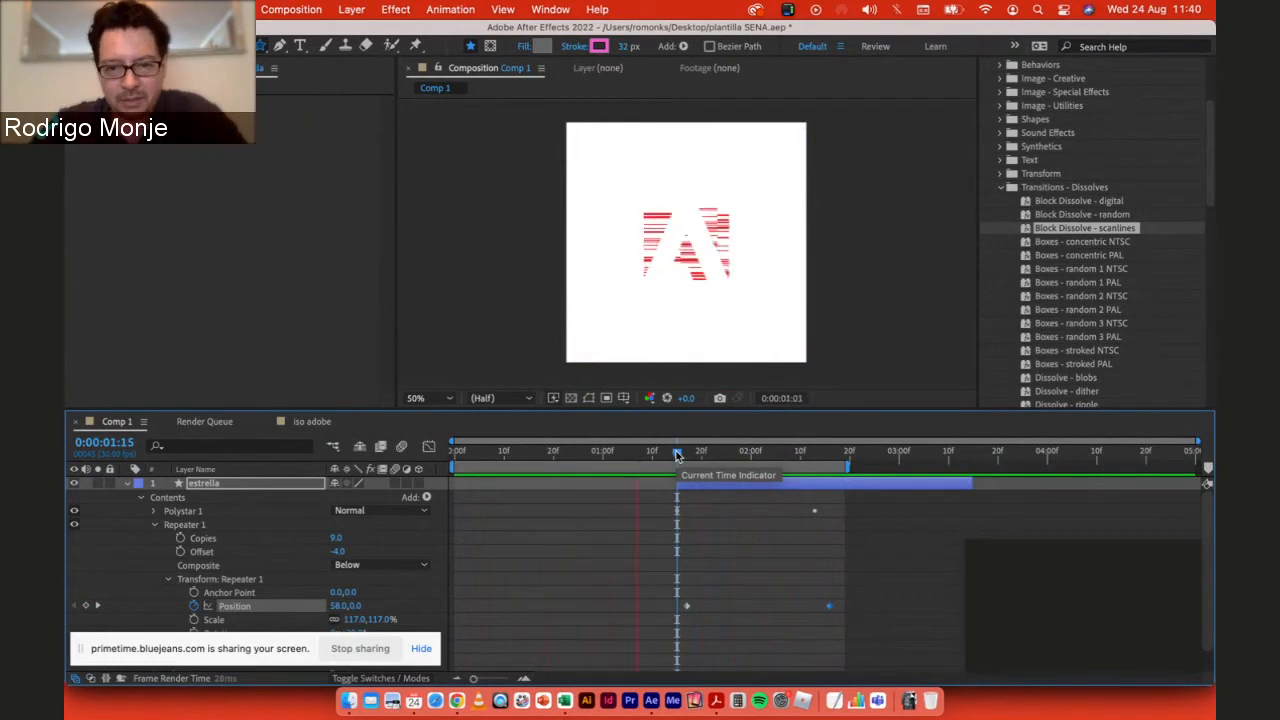
key(space)
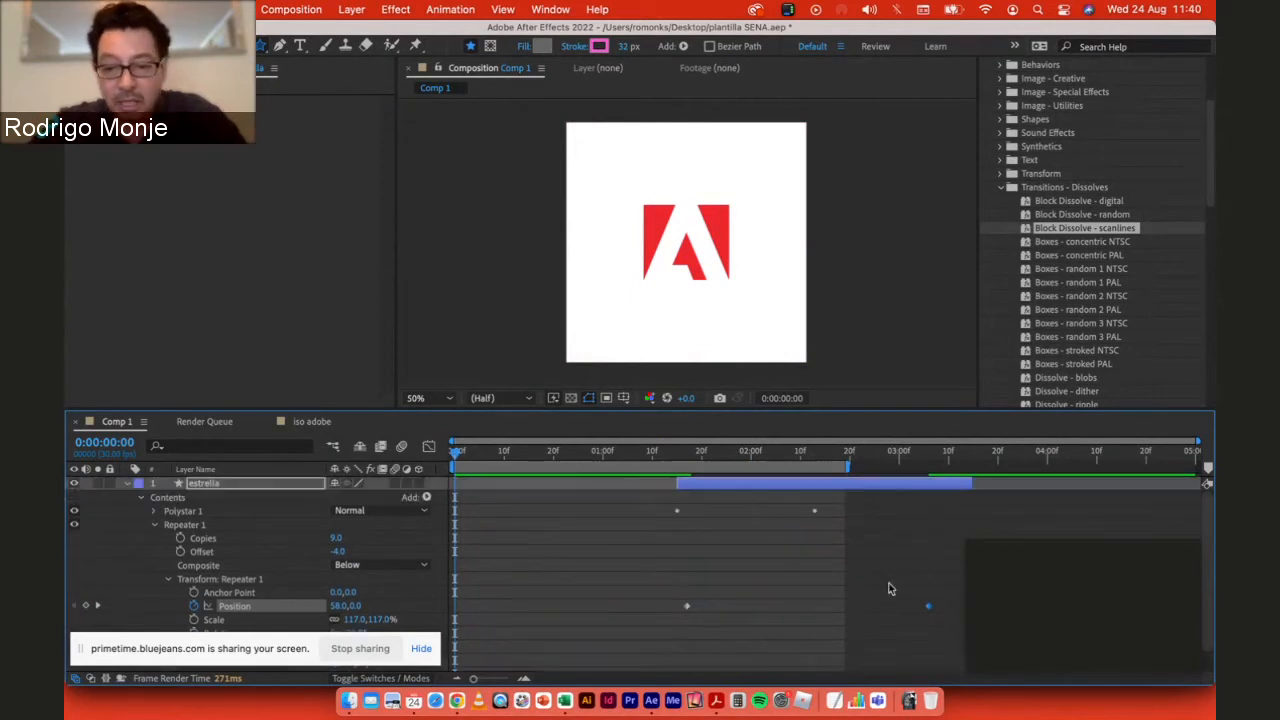
Step: Extend the estrella layer to the end of the composition and move the second Repeater Position keyframe there
drag(973, 484, 1200, 484)
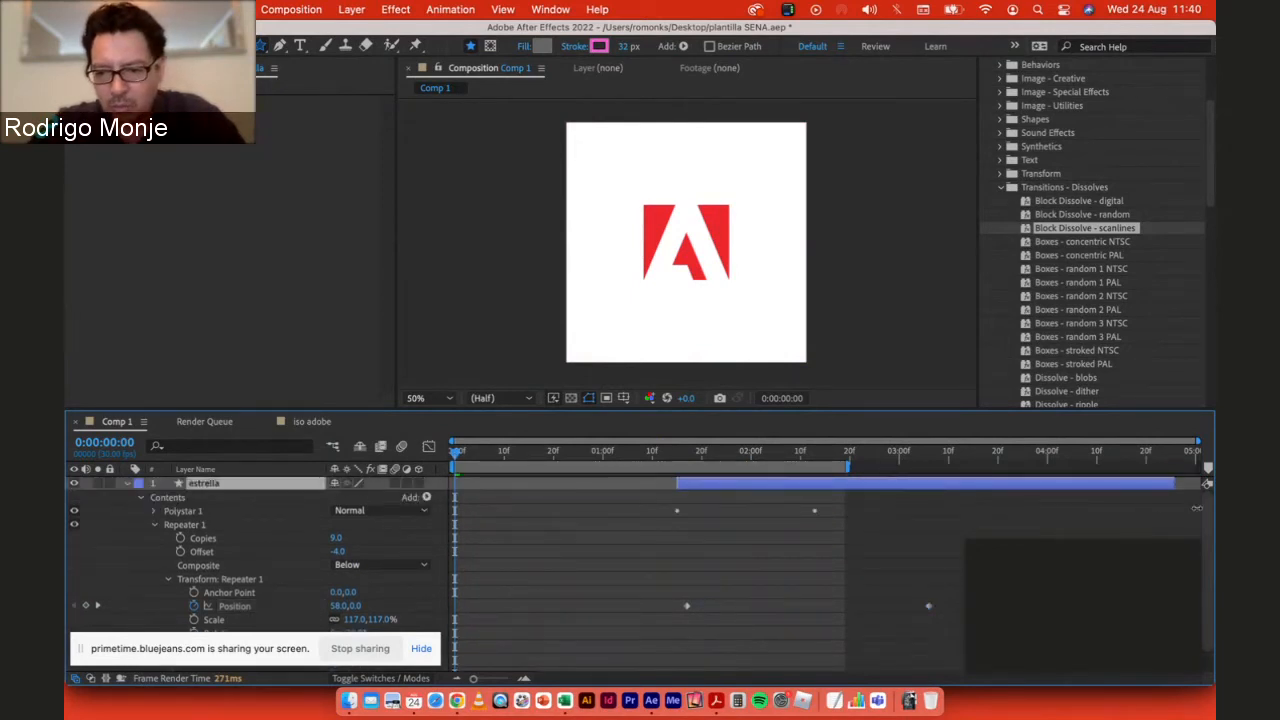
click(930, 608)
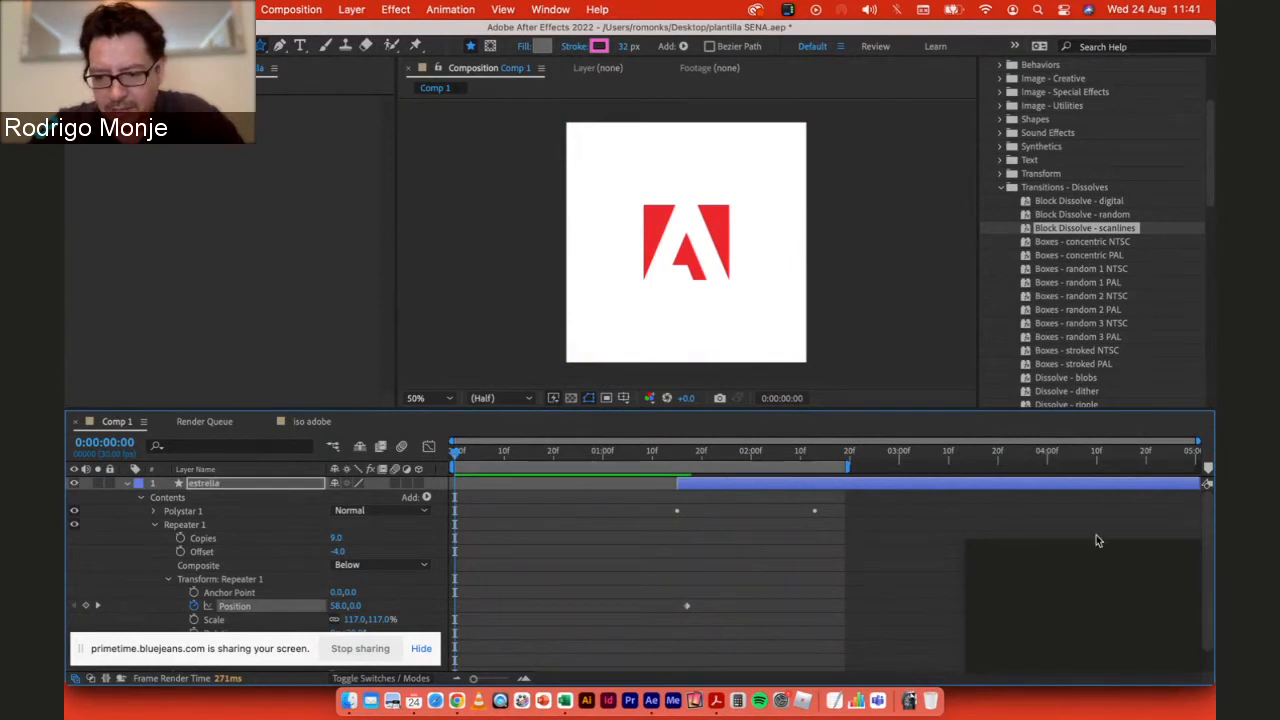
drag(1105, 551, 1071, 557)
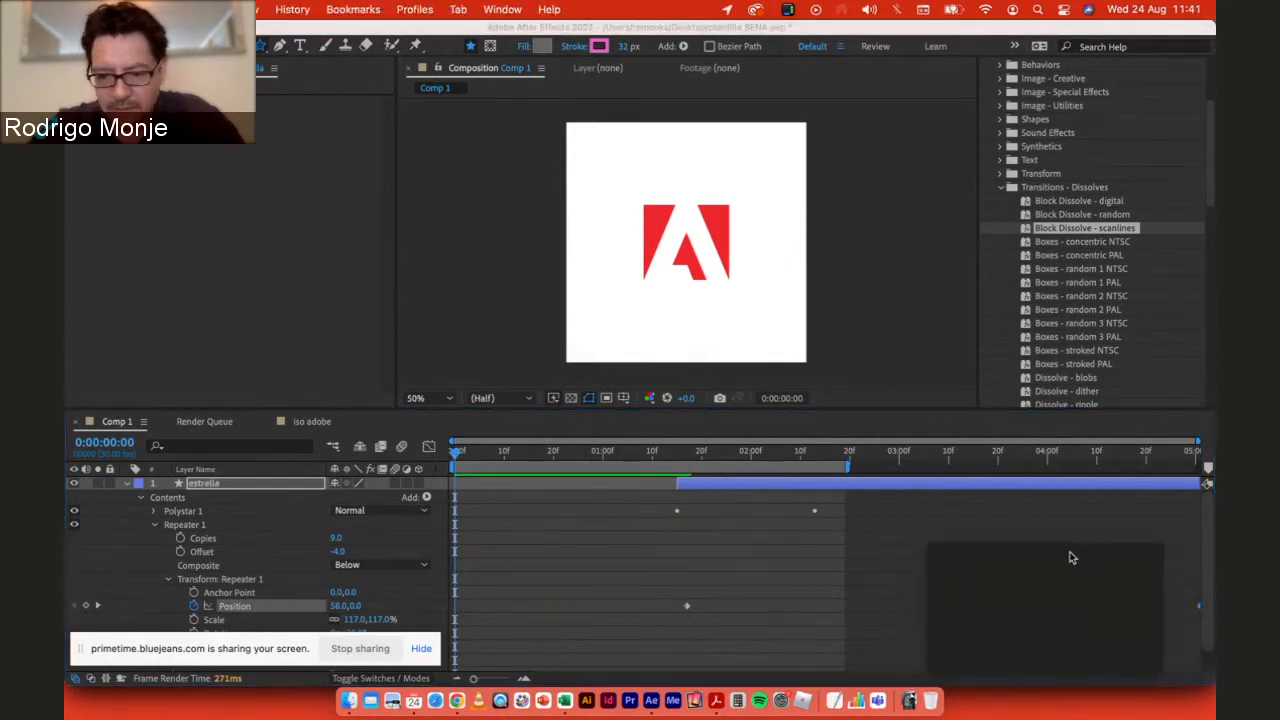
Step: Extend the work area to the end of the composition and preview the Repeater animation from 0:00:01:10
click(667, 456)
click(652, 452)
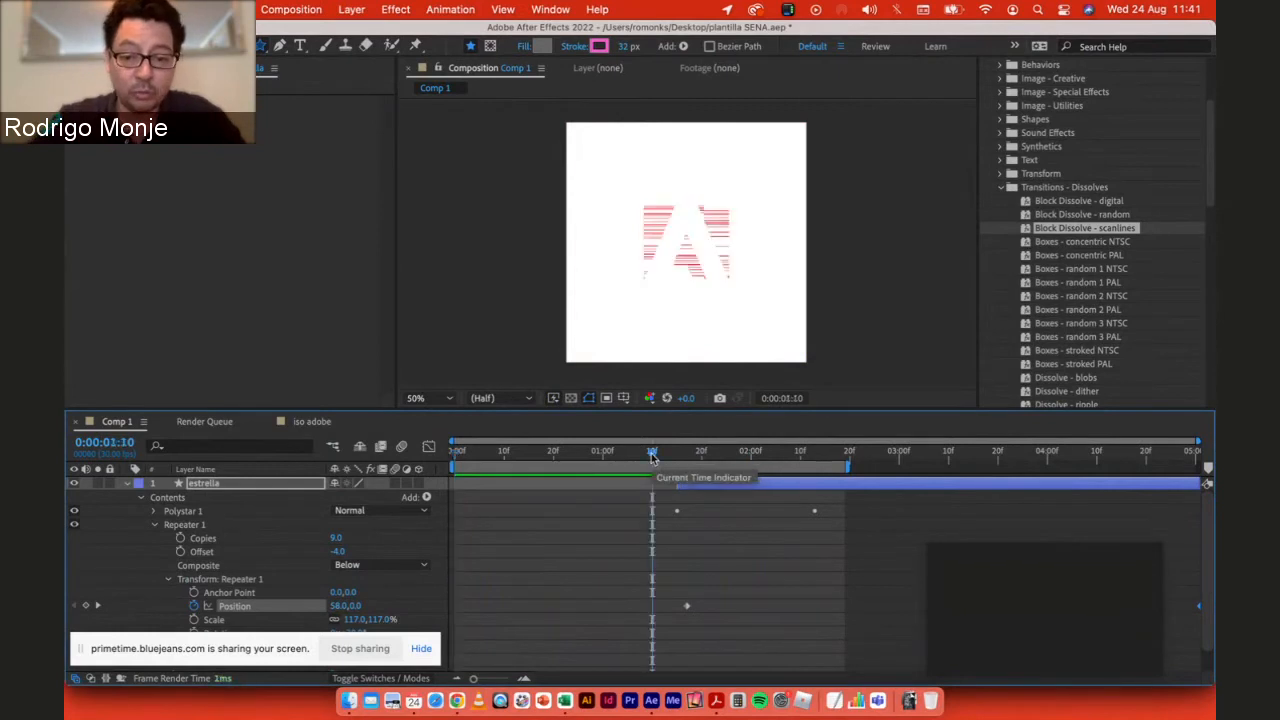
drag(849, 467, 1206, 482)
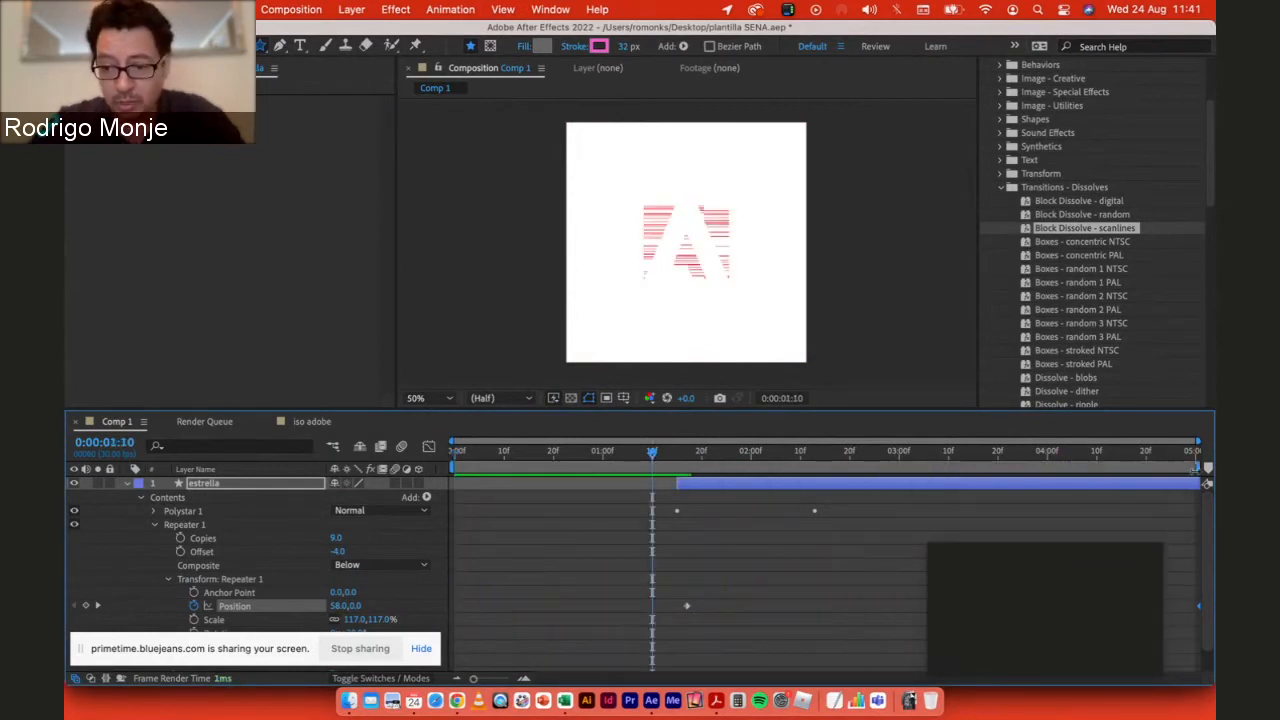
key(space)
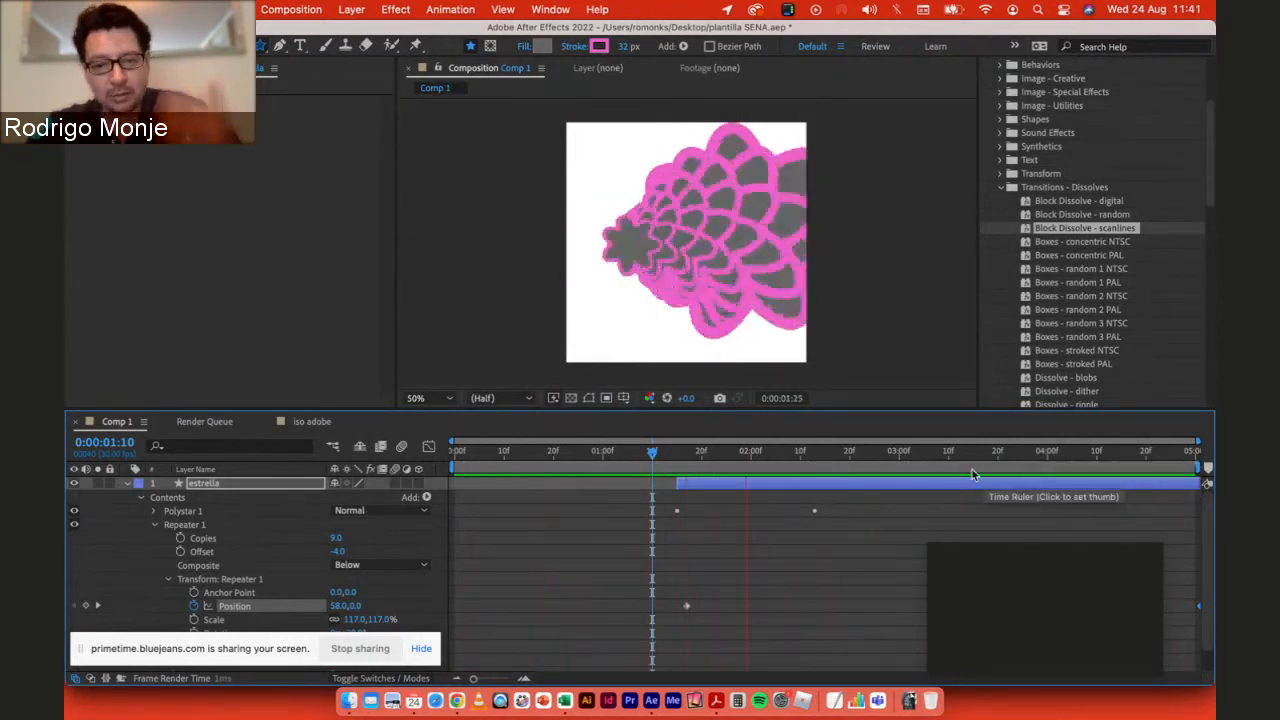
click(815, 515)
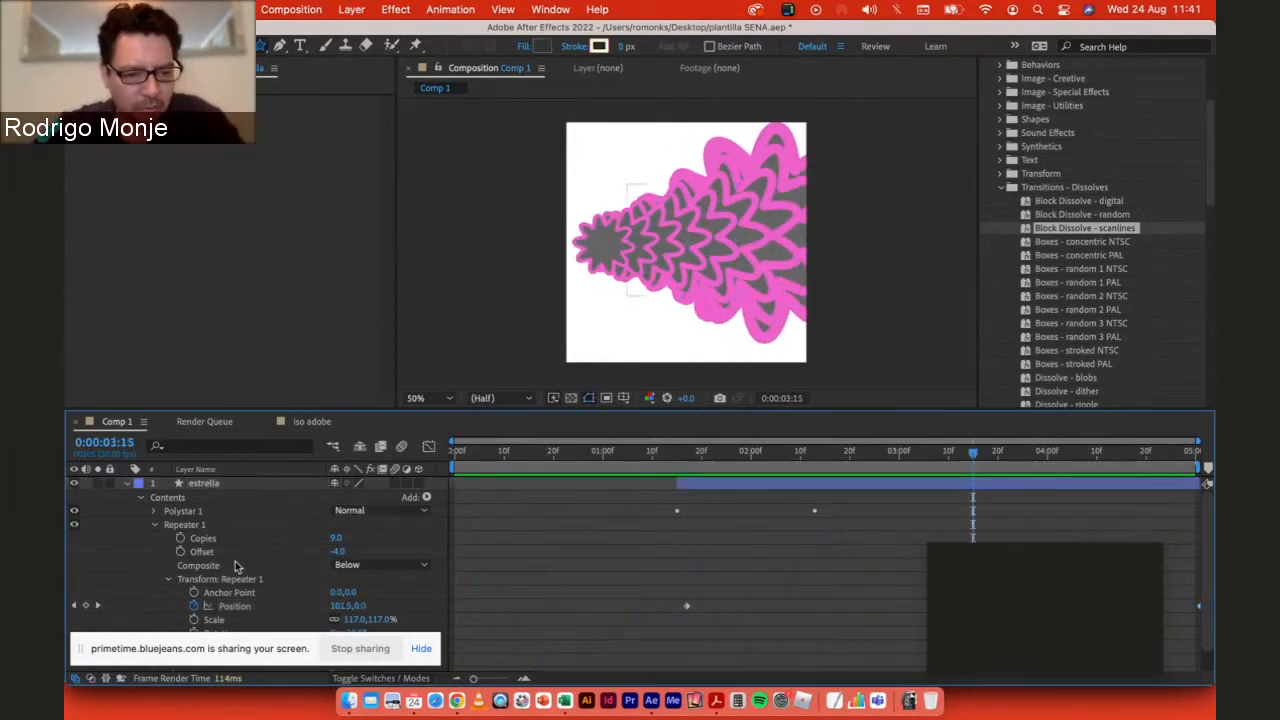
Step: Start keyframing the Repeater's Scale at 0:00:01:17 with a value of 103%
scroll(236, 567, down, 1)
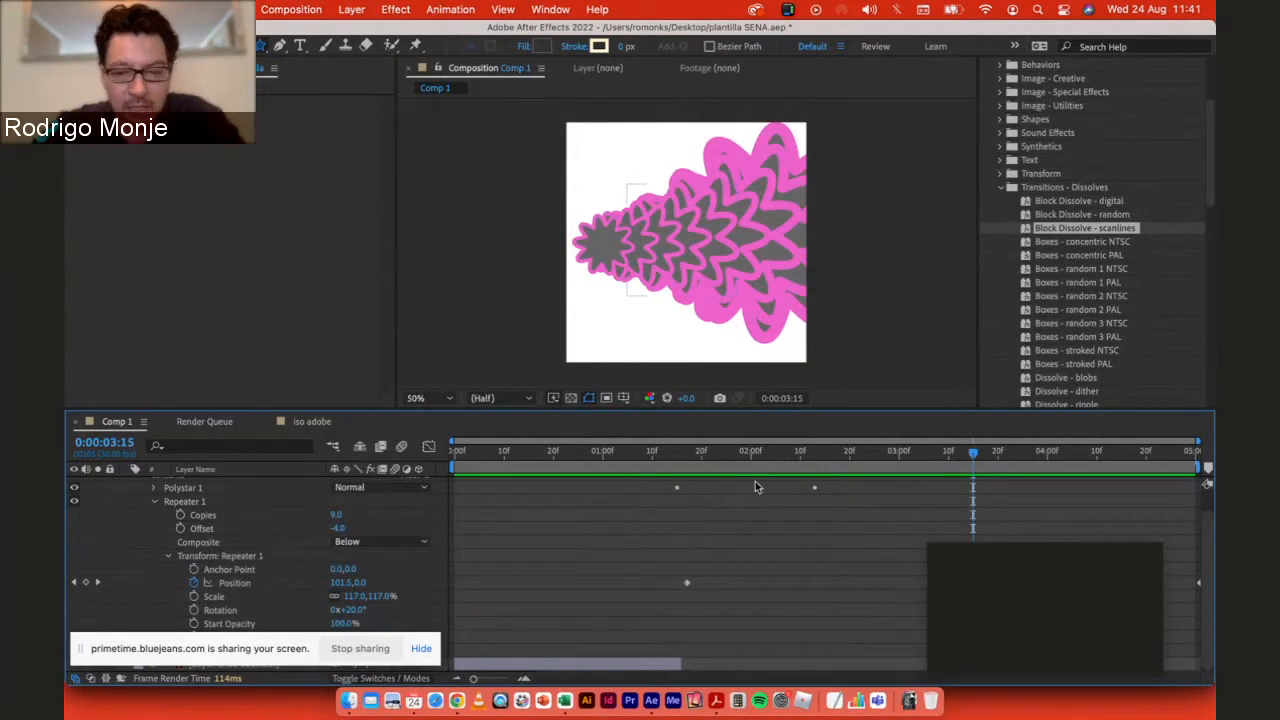
drag(760, 456, 686, 456)
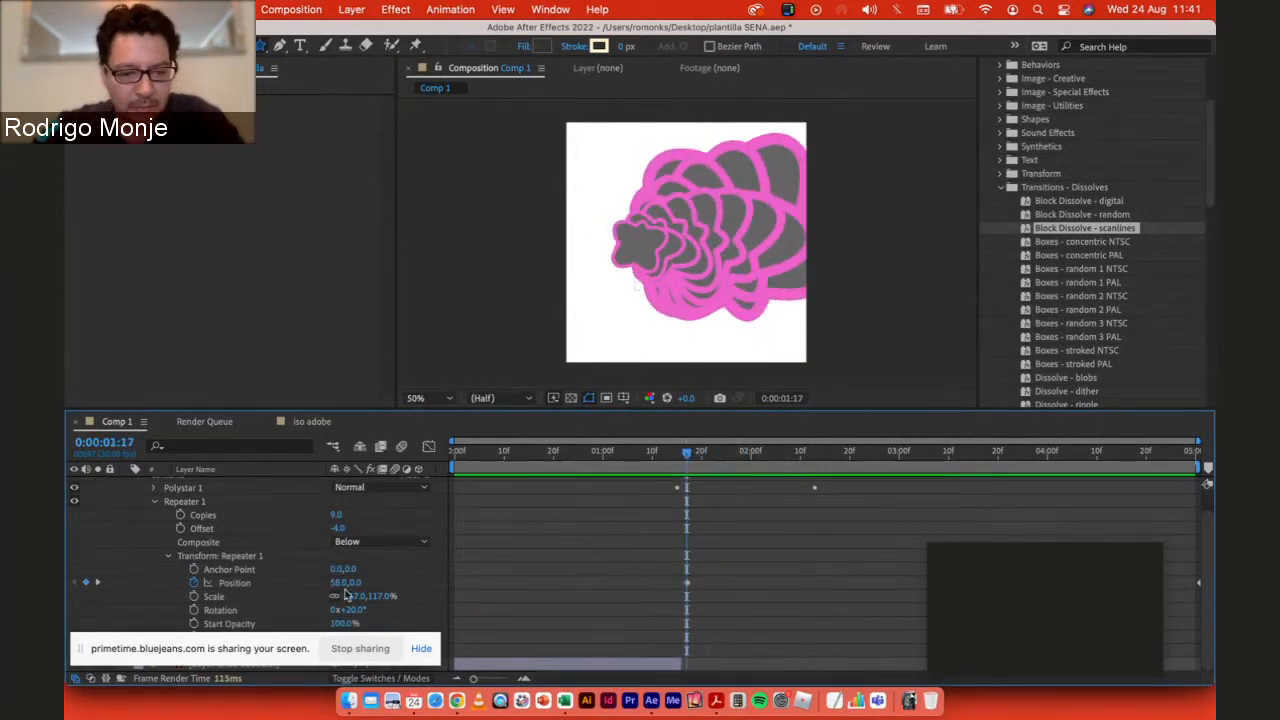
drag(360, 596, 343, 598)
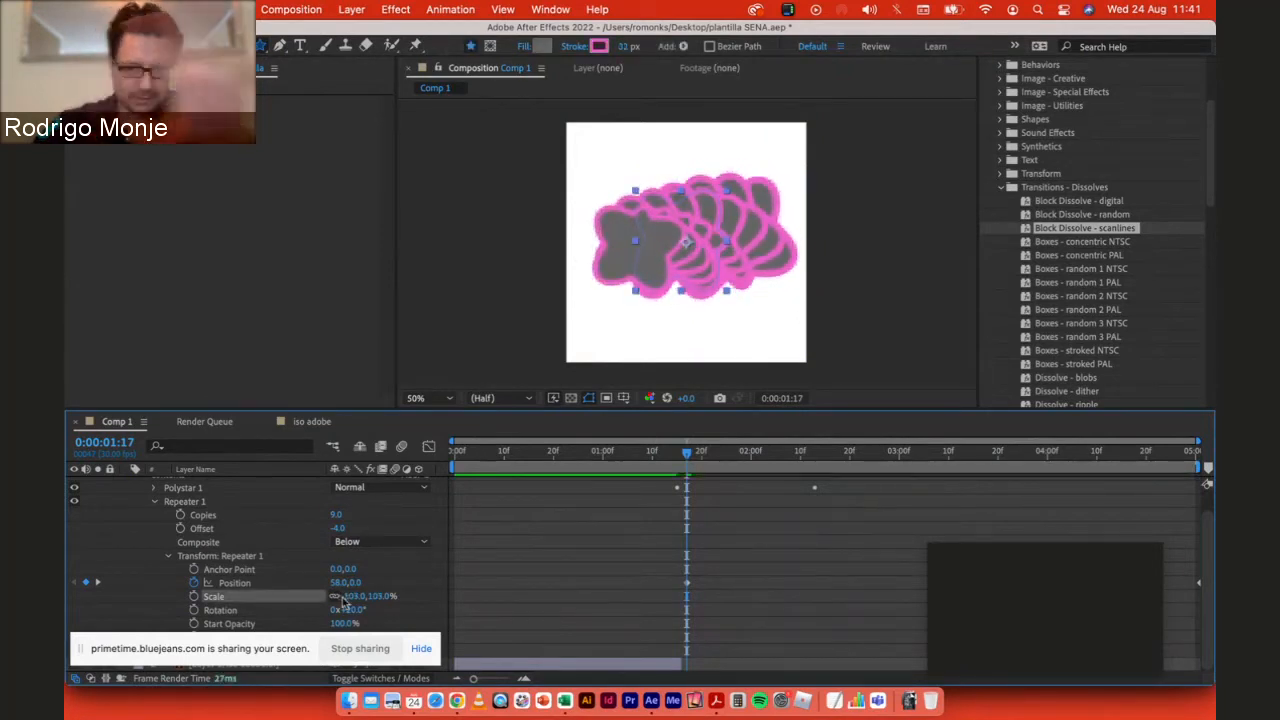
click(194, 596)
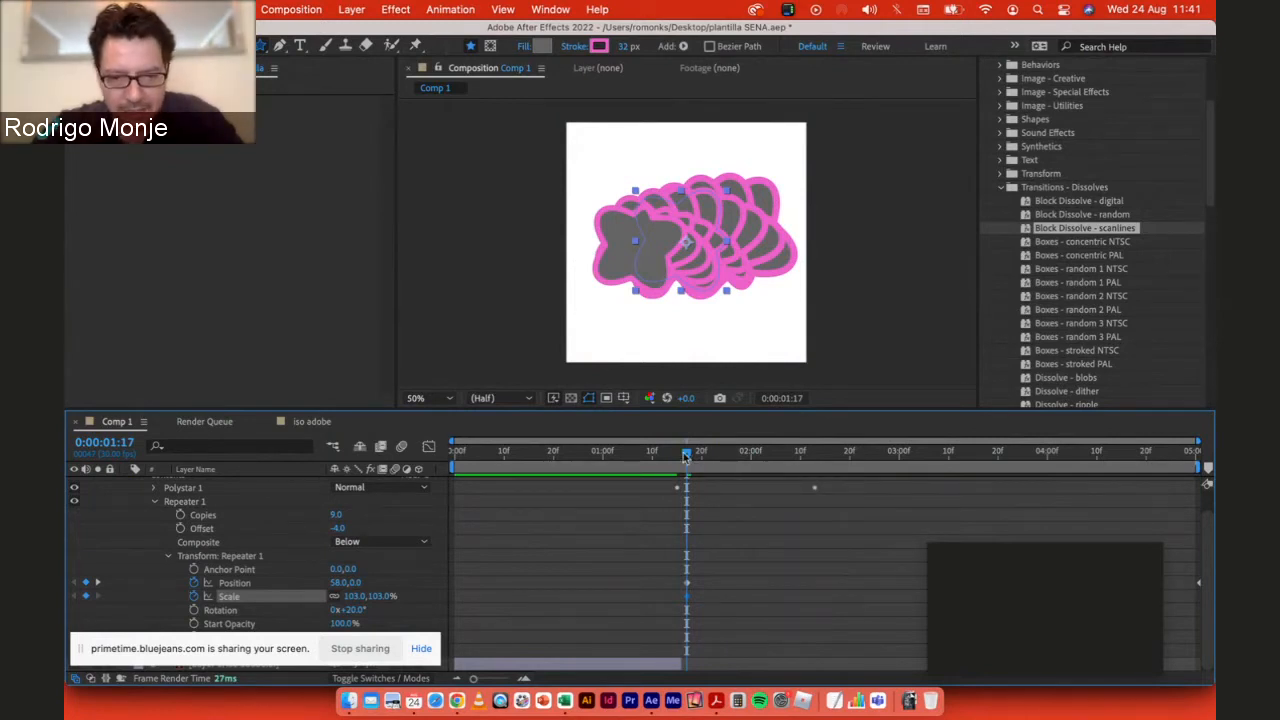
Step: Add a second Repeater Scale keyframe of 159% at 0:00:02:21 and return the playhead to the animation's start
drag(685, 452, 855, 466)
drag(349, 605, 397, 605)
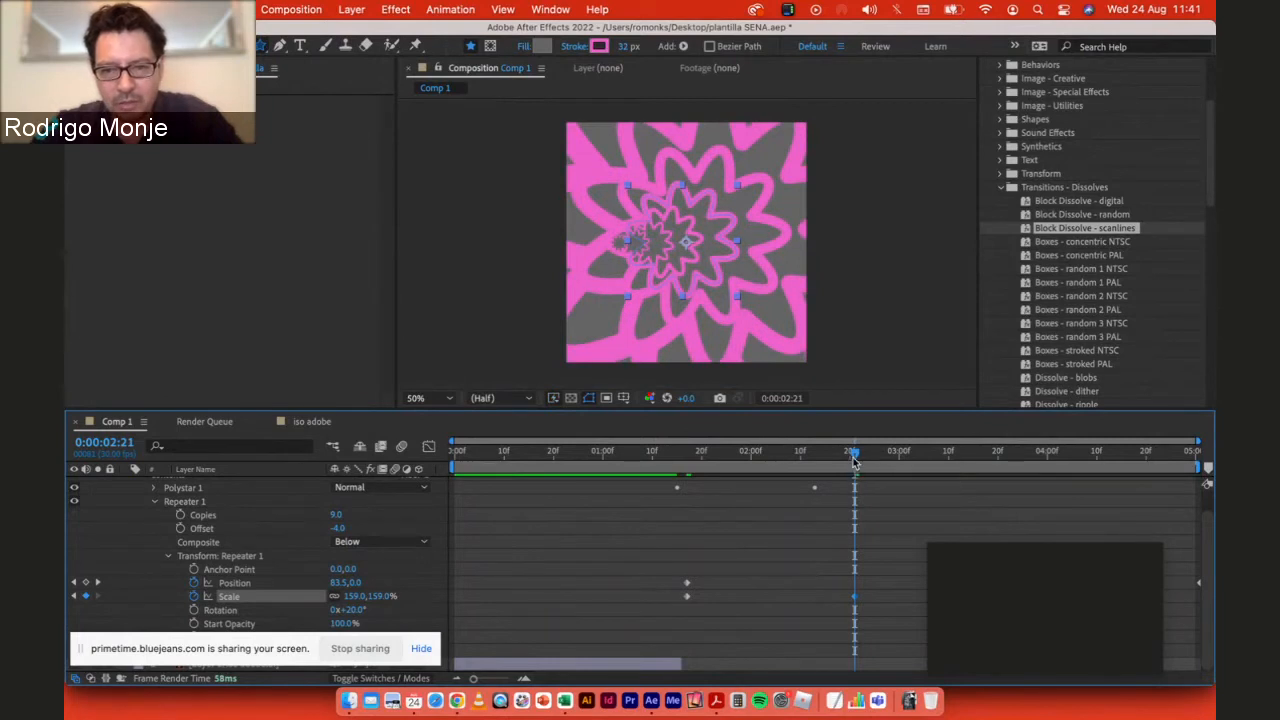
drag(855, 460, 691, 462)
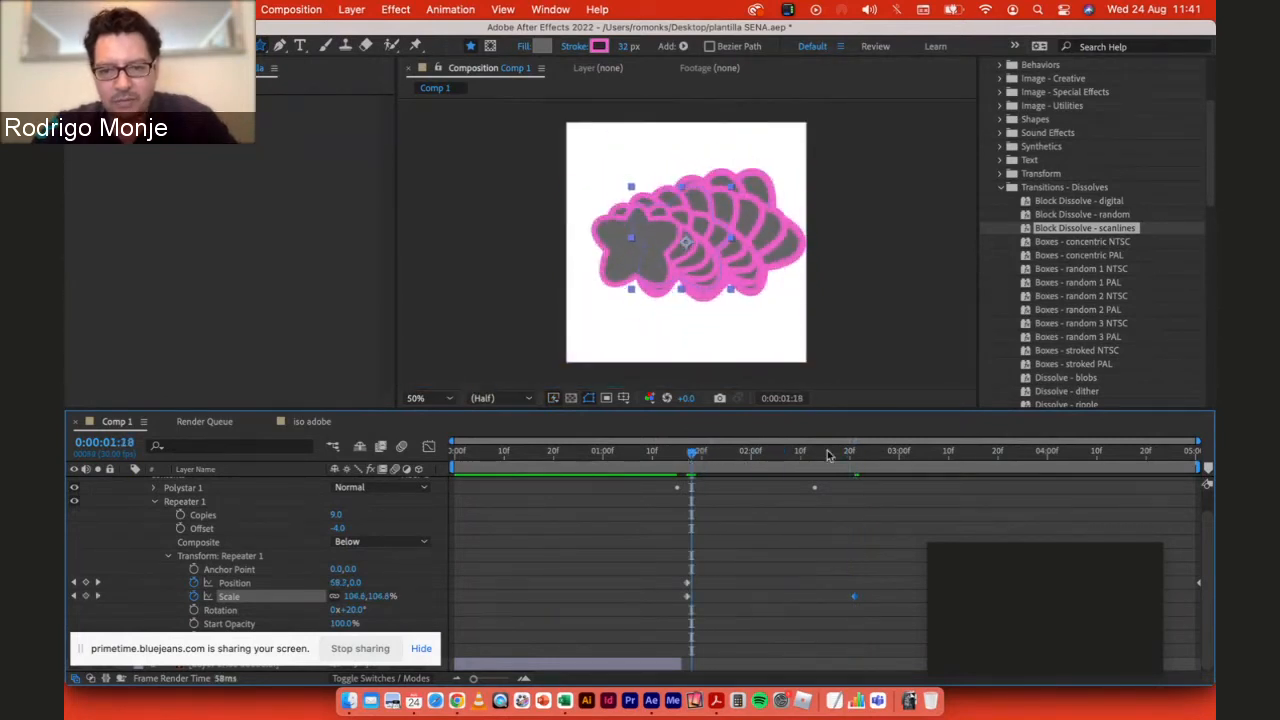
Step: Preview the Repeater animation and set the Repeater's Rotation to 27°
key(space)
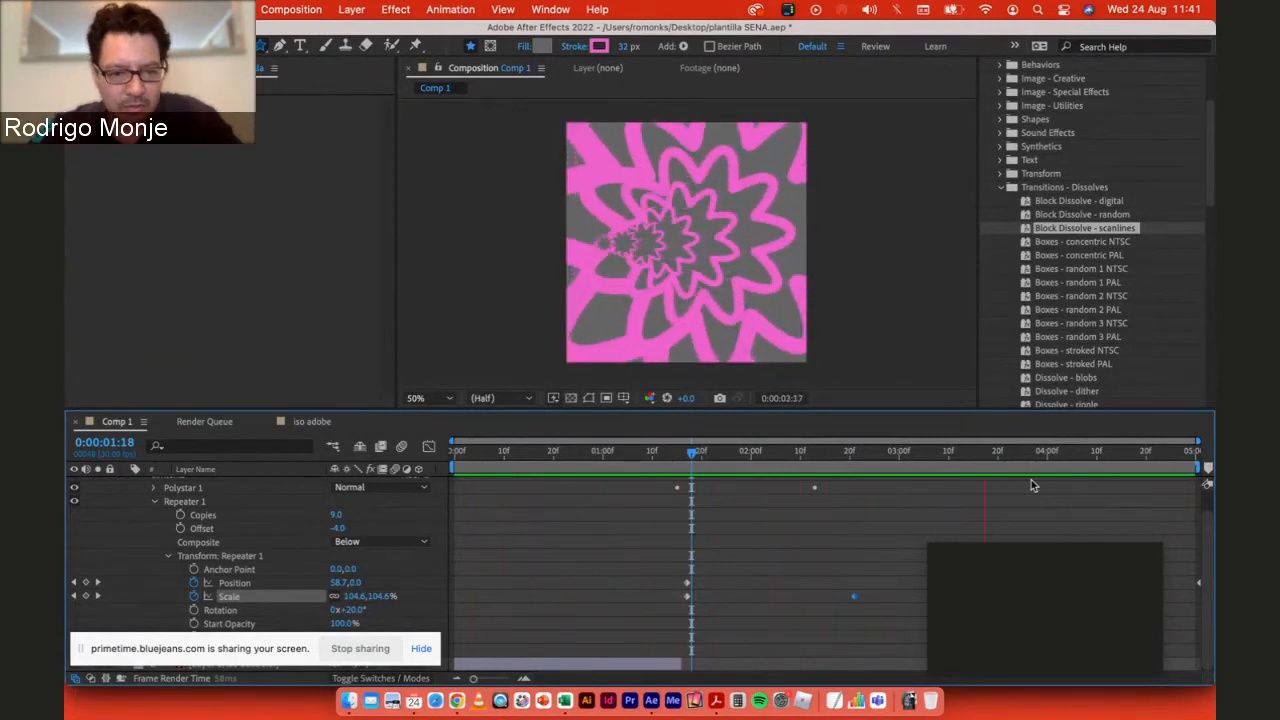
click(236, 583)
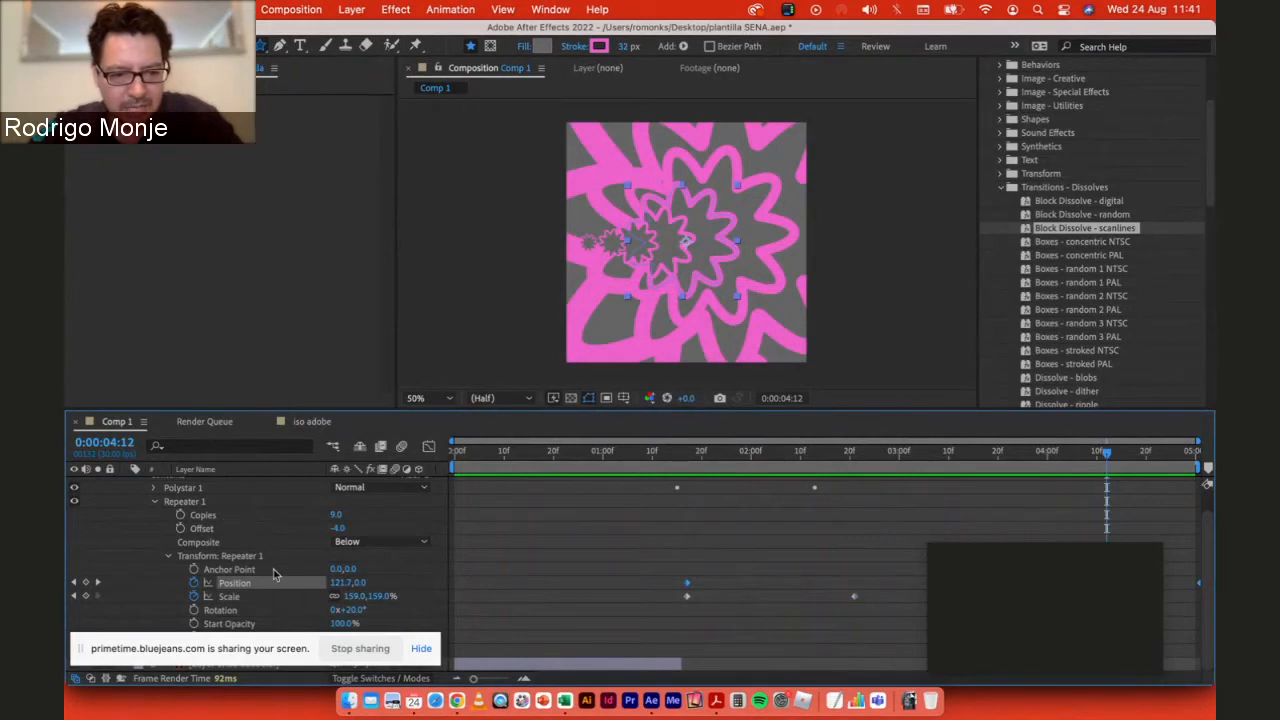
click(310, 613)
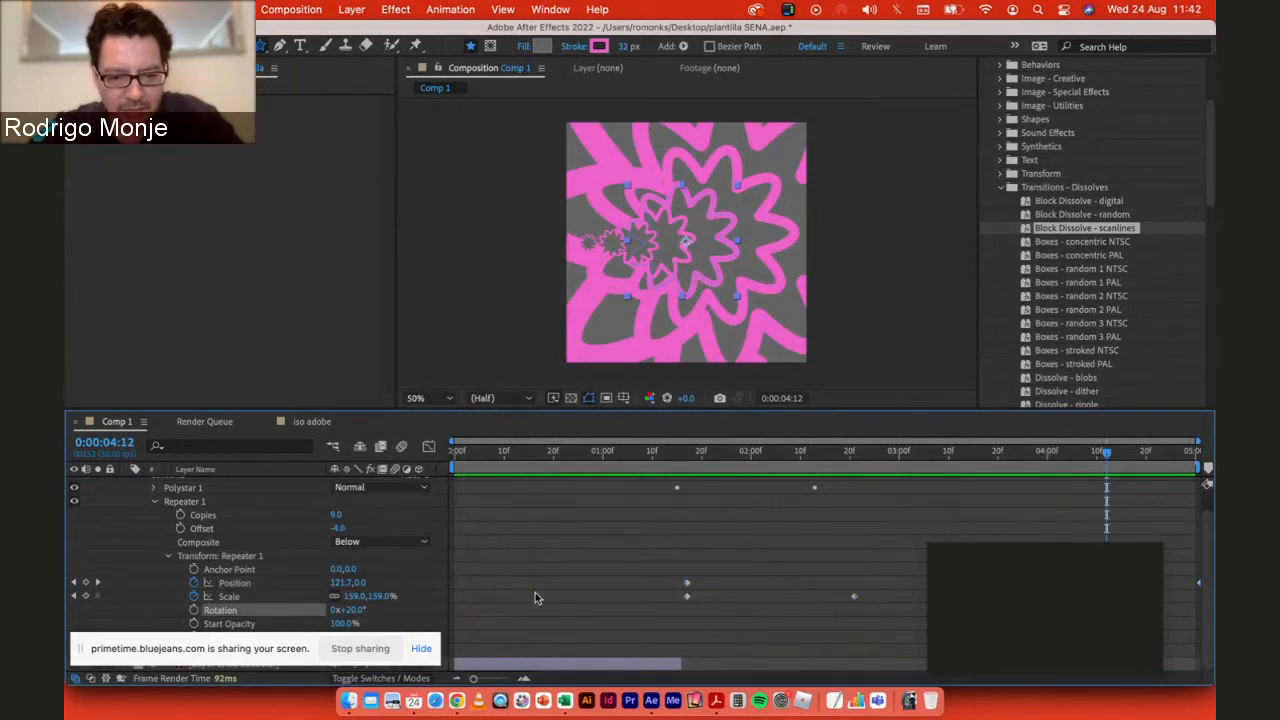
drag(358, 612, 372, 612)
drag(1114, 557, 1150, 421)
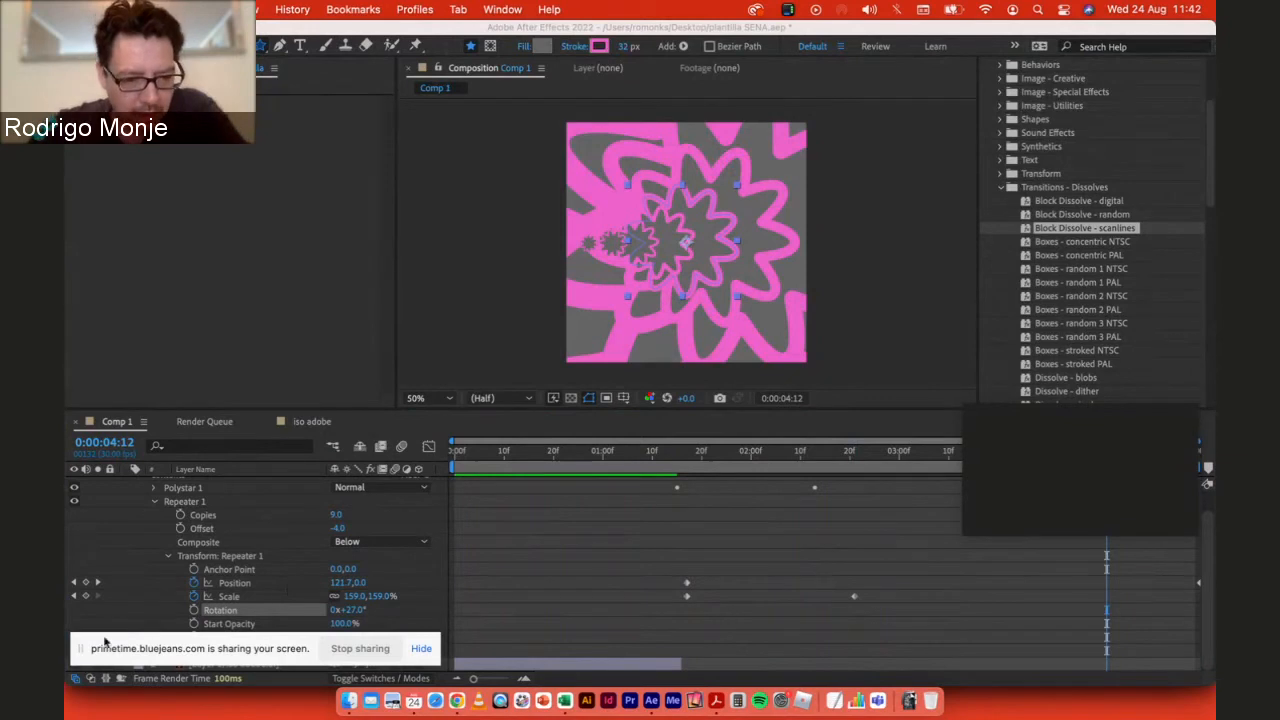
mouse_move(85, 650)
mouse_down()
mouse_move(401, 650)
mouse_move(73, 650)
mouse_up()
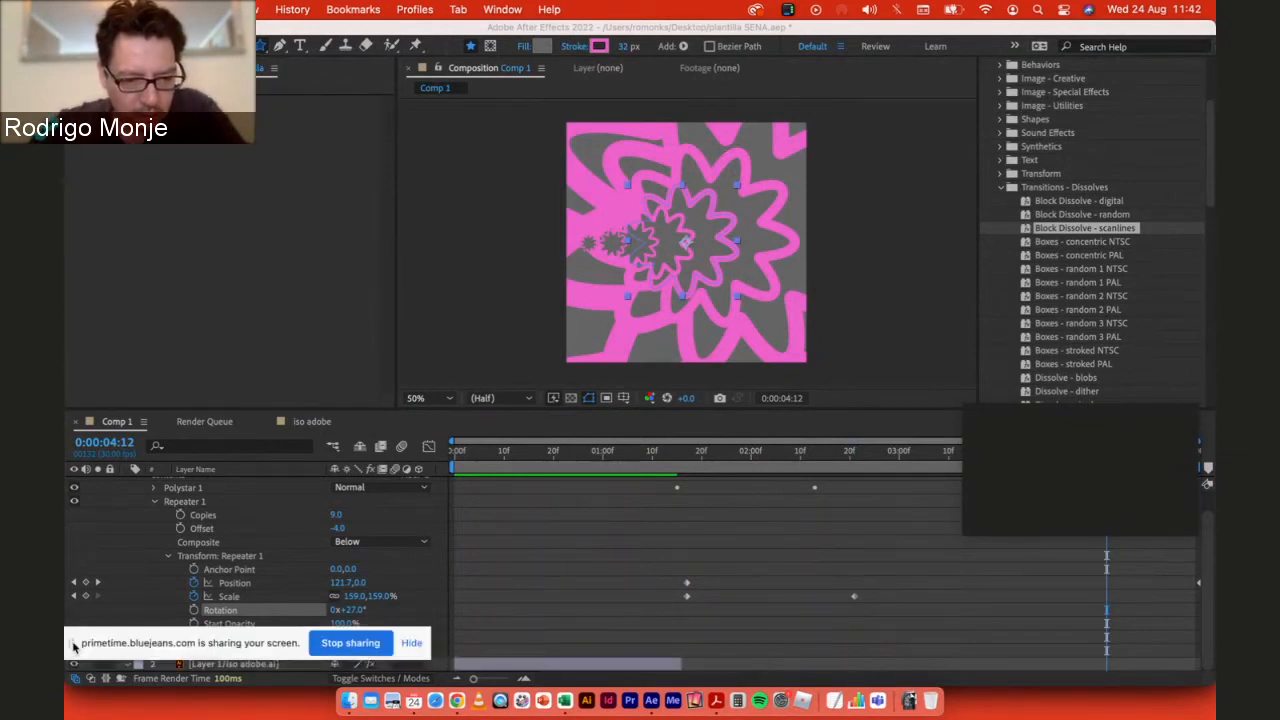
Step: Reveal the Polystar path's Points keyframes and move the last one to 0:00:04:06
click(249, 587)
click(610, 585)
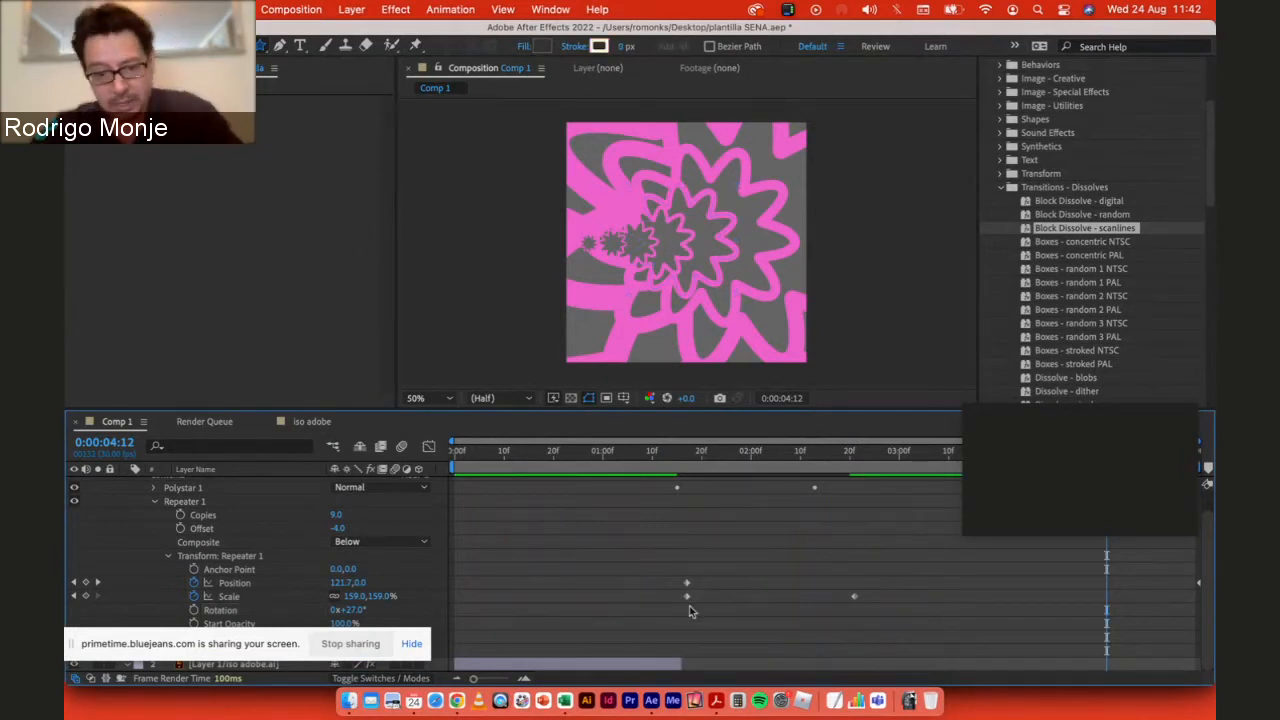
click(686, 596)
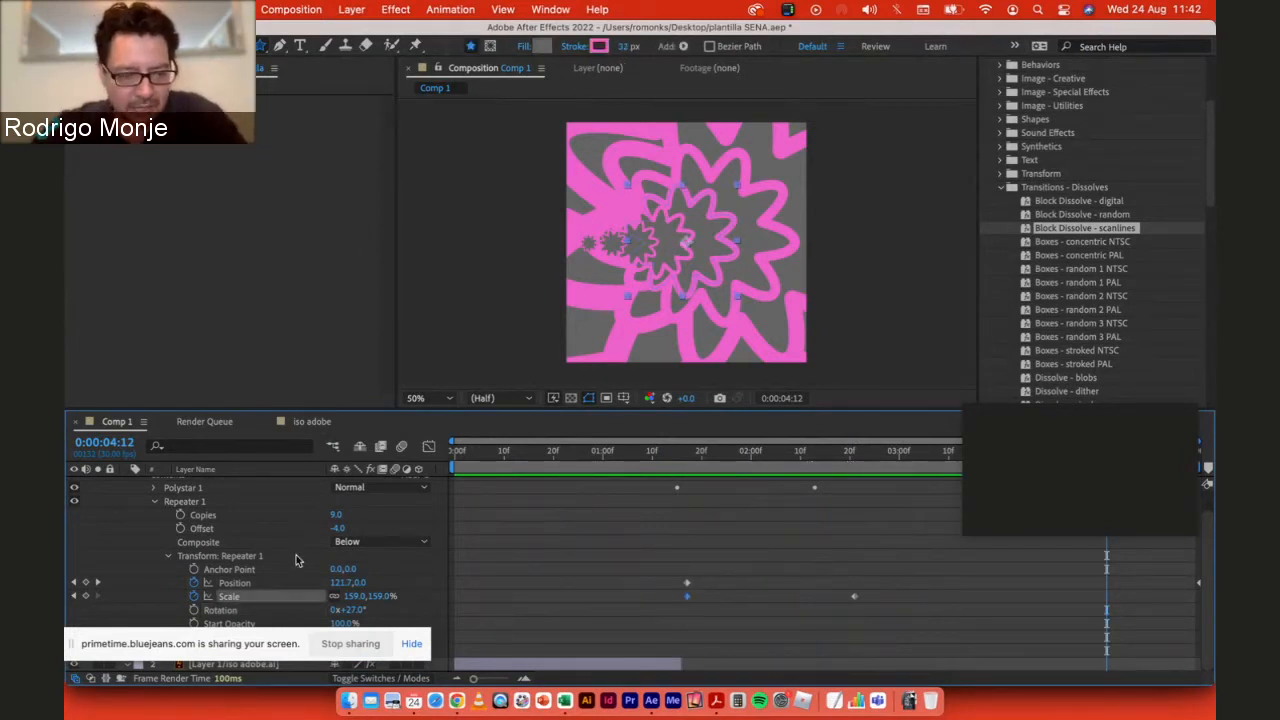
scroll(259, 556, up, 1)
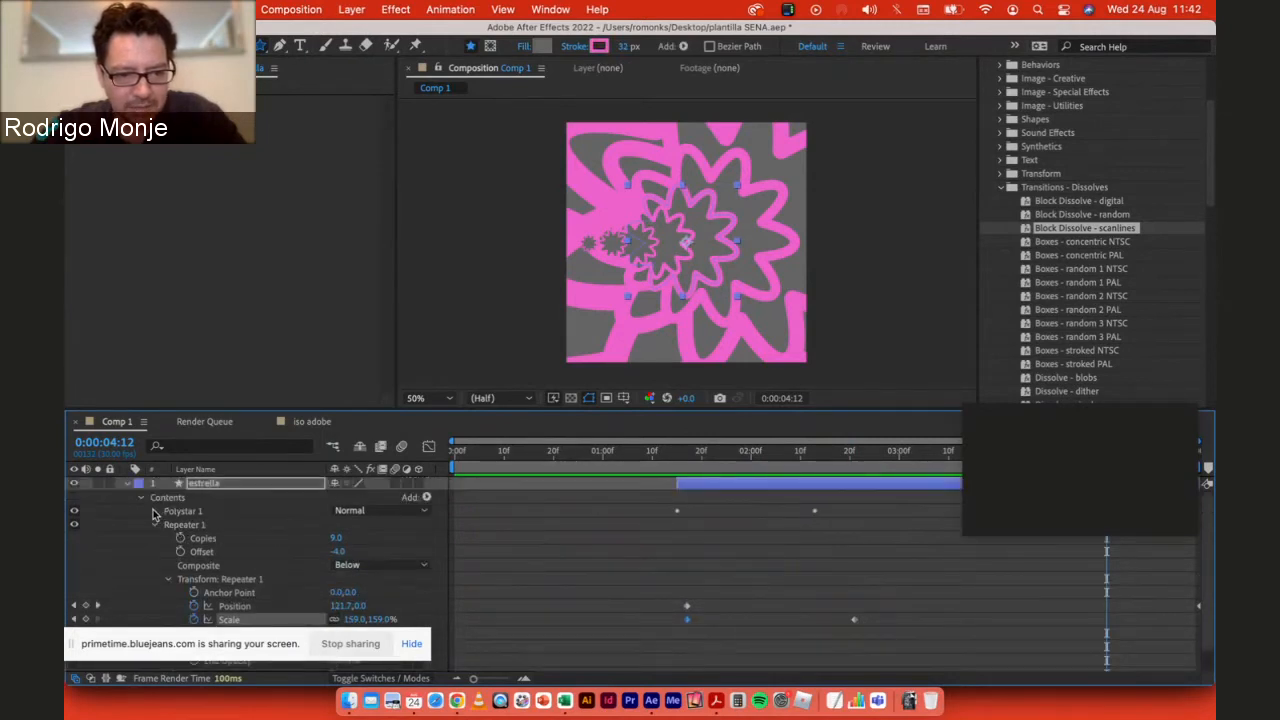
click(155, 512)
scroll(155, 514, down, 1)
click(233, 525)
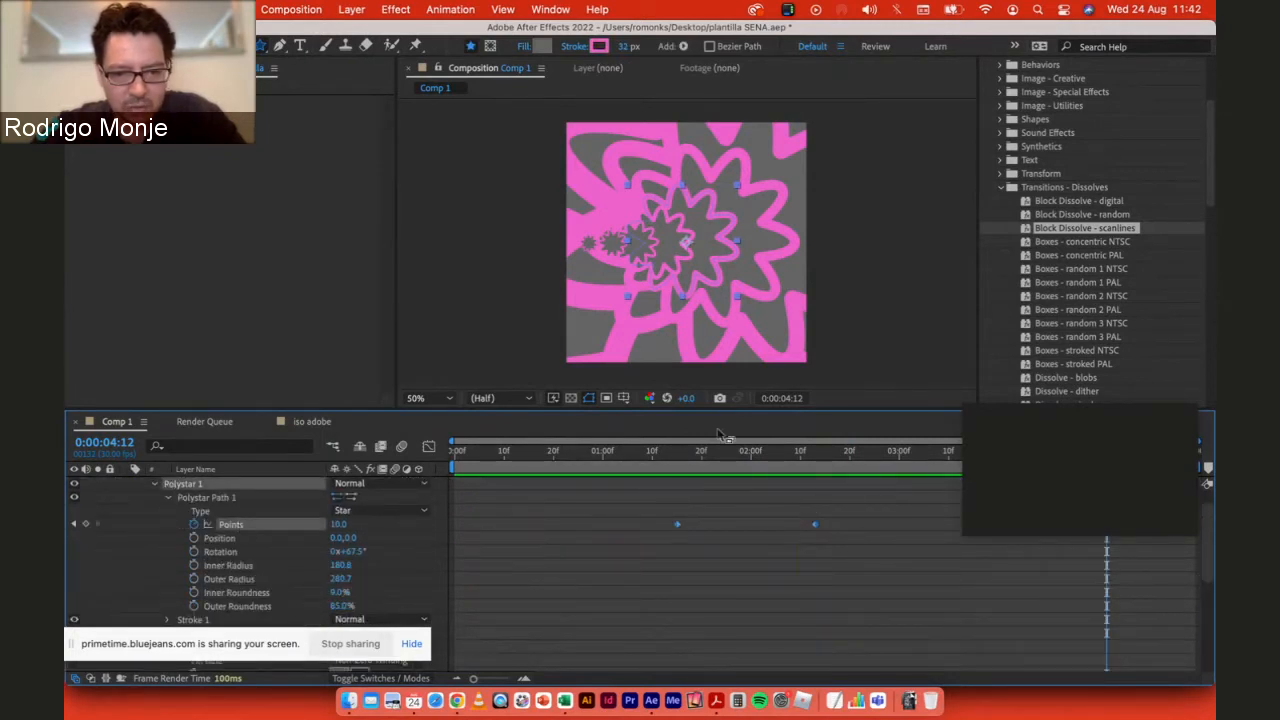
drag(746, 456, 781, 447)
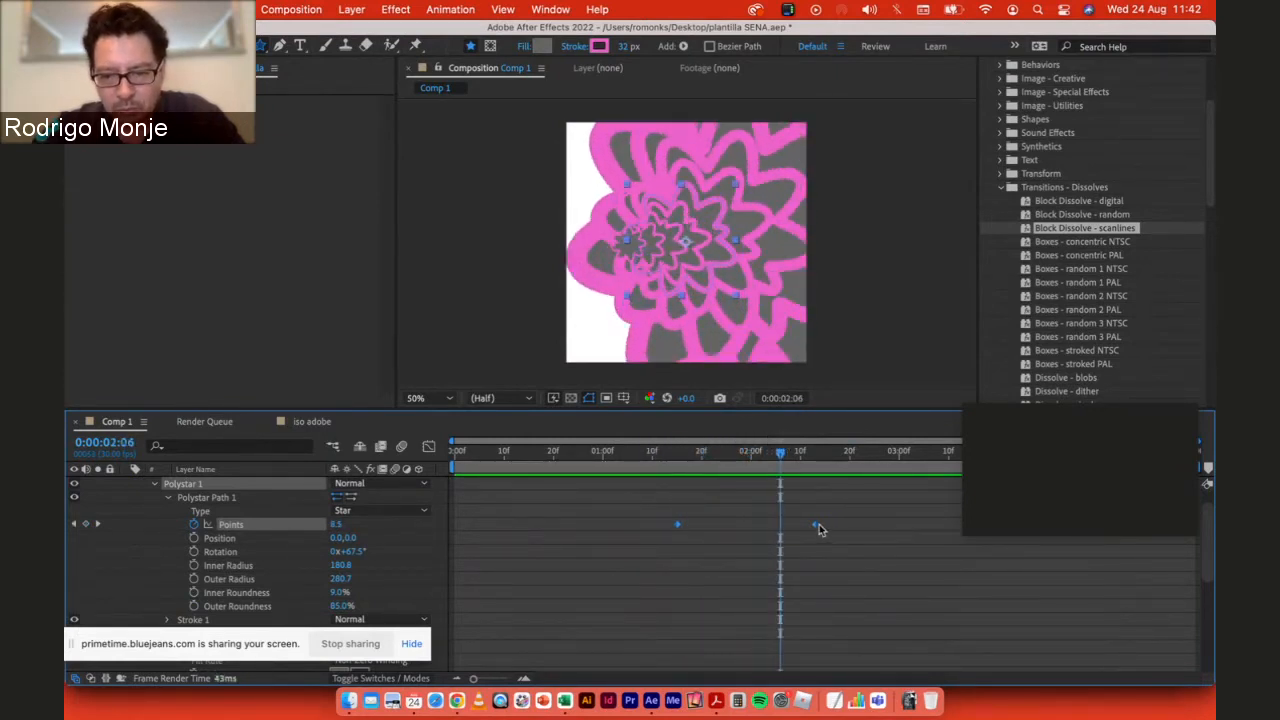
mouse_move(818, 524)
mouse_down()
mouse_move(914, 534)
mouse_move(825, 535)
mouse_up()
click(829, 535)
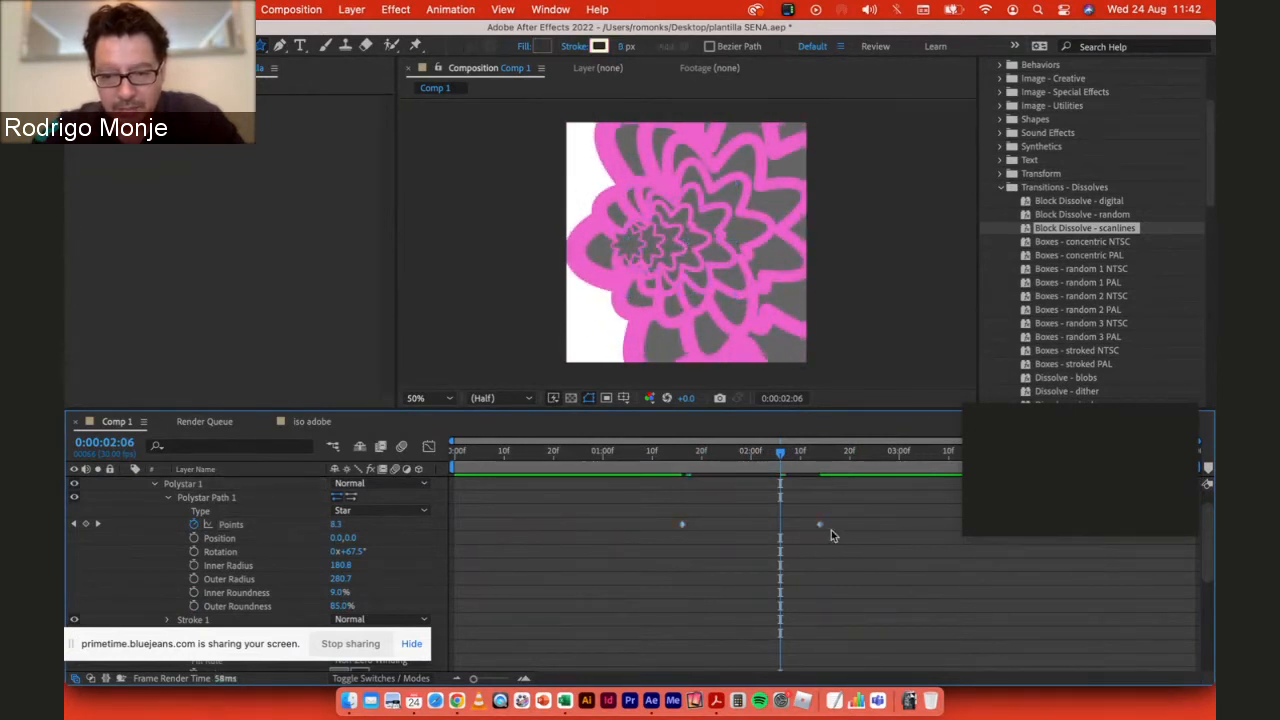
drag(821, 526, 1079, 541)
Step: Preview the slower Points animation, scrubbing through the star's shape change up to 0:00:03:25
key(space)
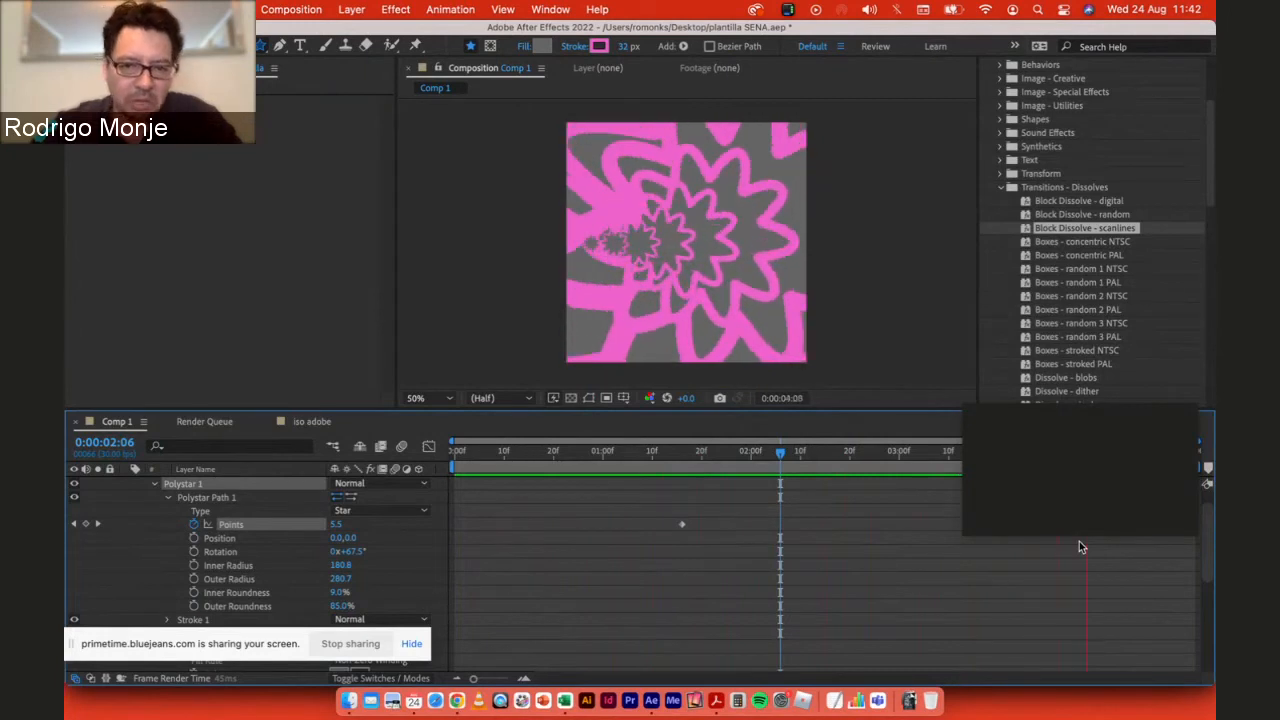
drag(1069, 418, 1057, 554)
click(920, 528)
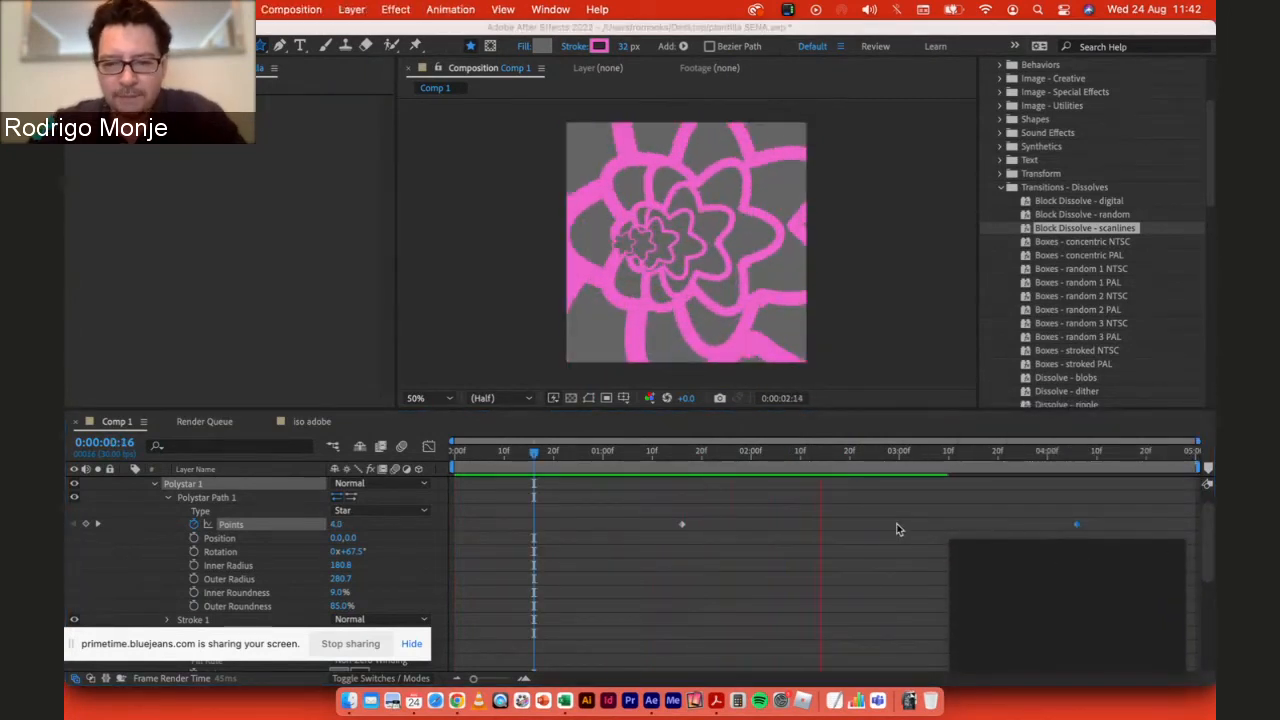
click(848, 450)
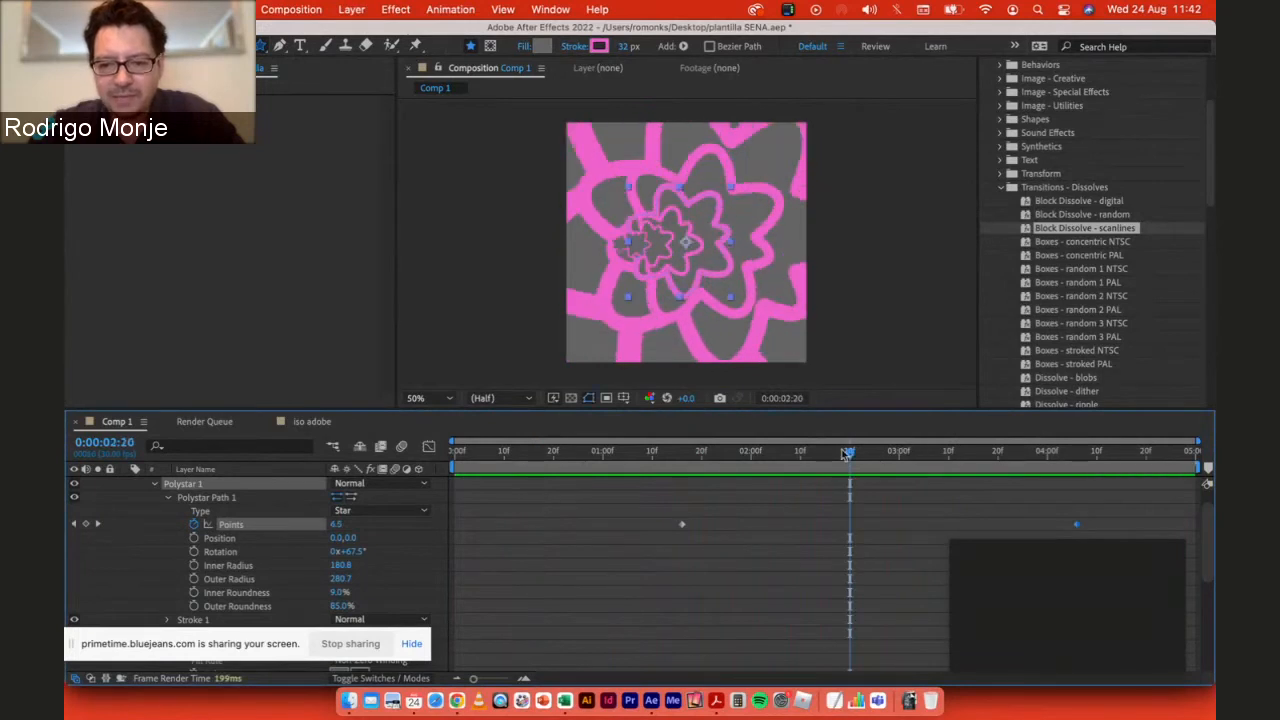
drag(848, 453, 1024, 466)
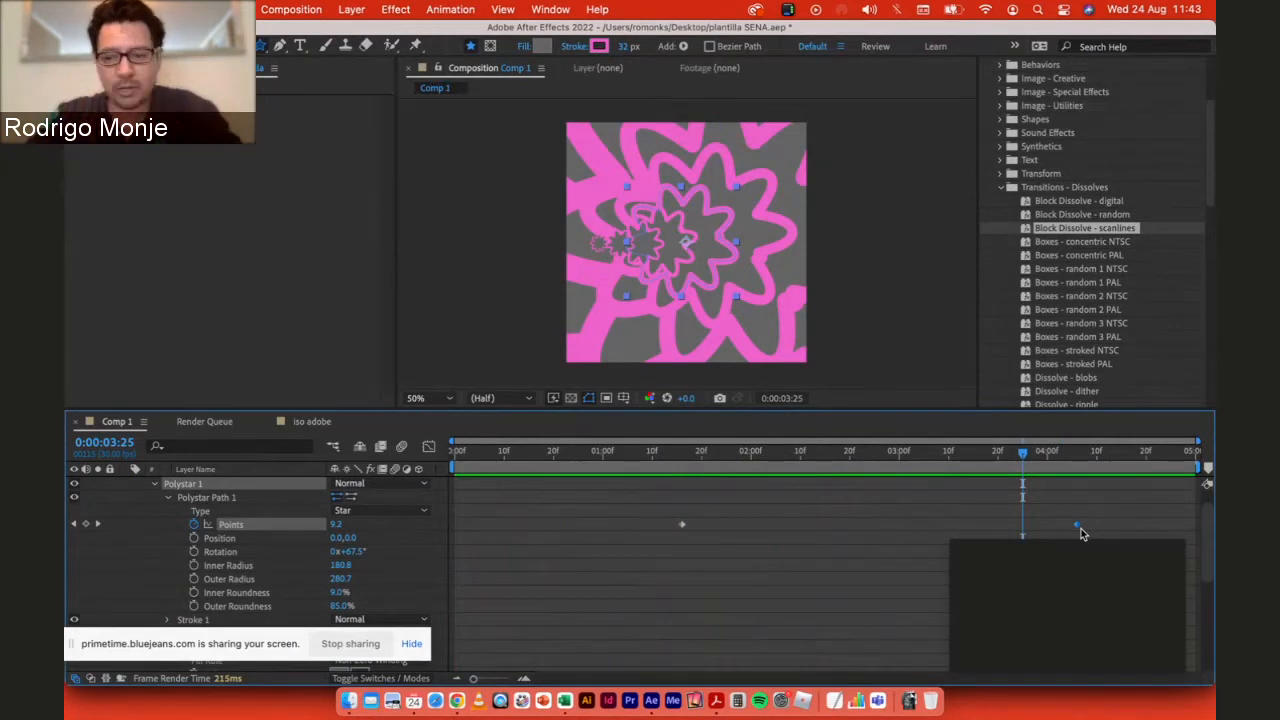
Step: Apply Easy Ease In to the last Points keyframe at 0:00:04:06 and preview the result
mouse_move(1077, 526)
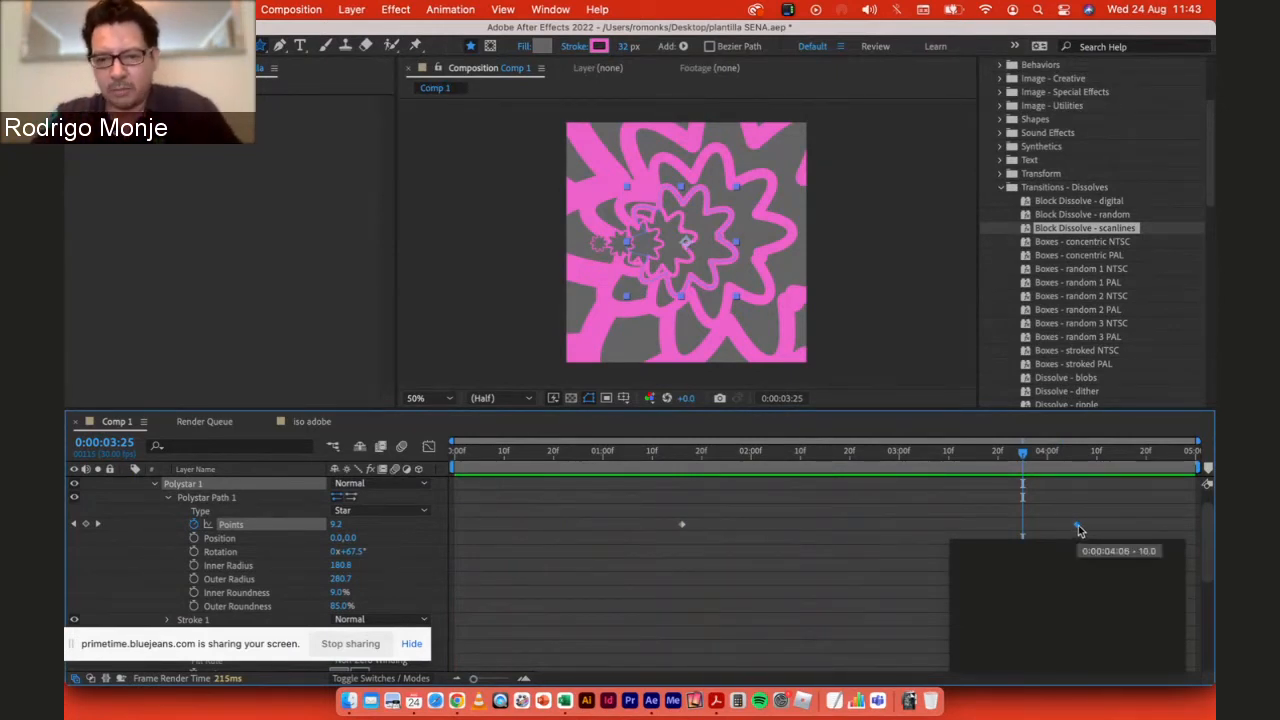
right_click(1078, 528)
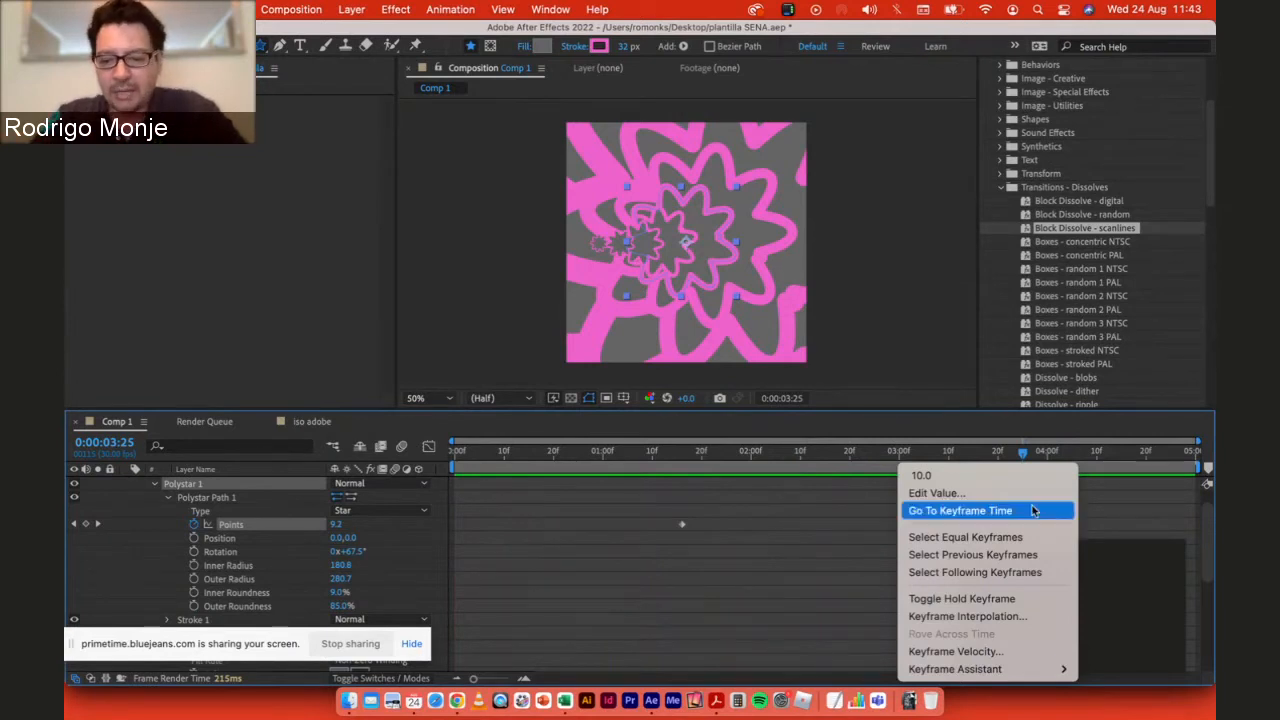
mouse_move(985, 670)
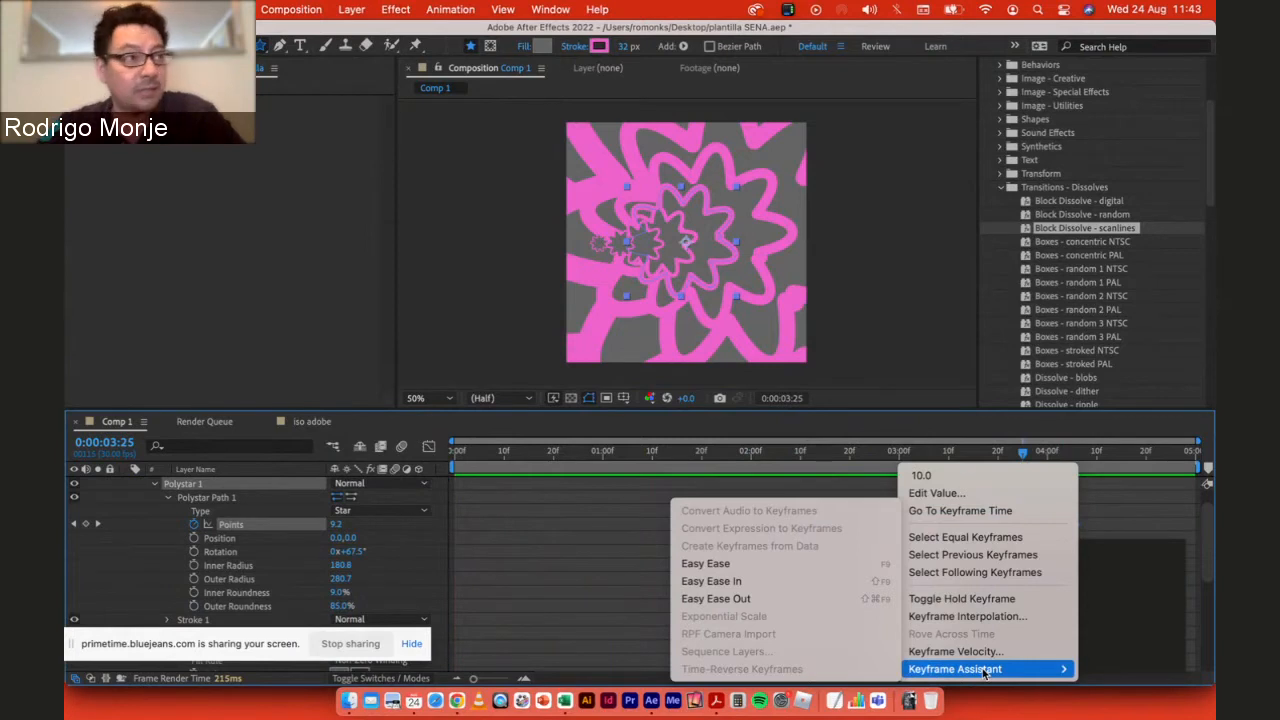
click(787, 585)
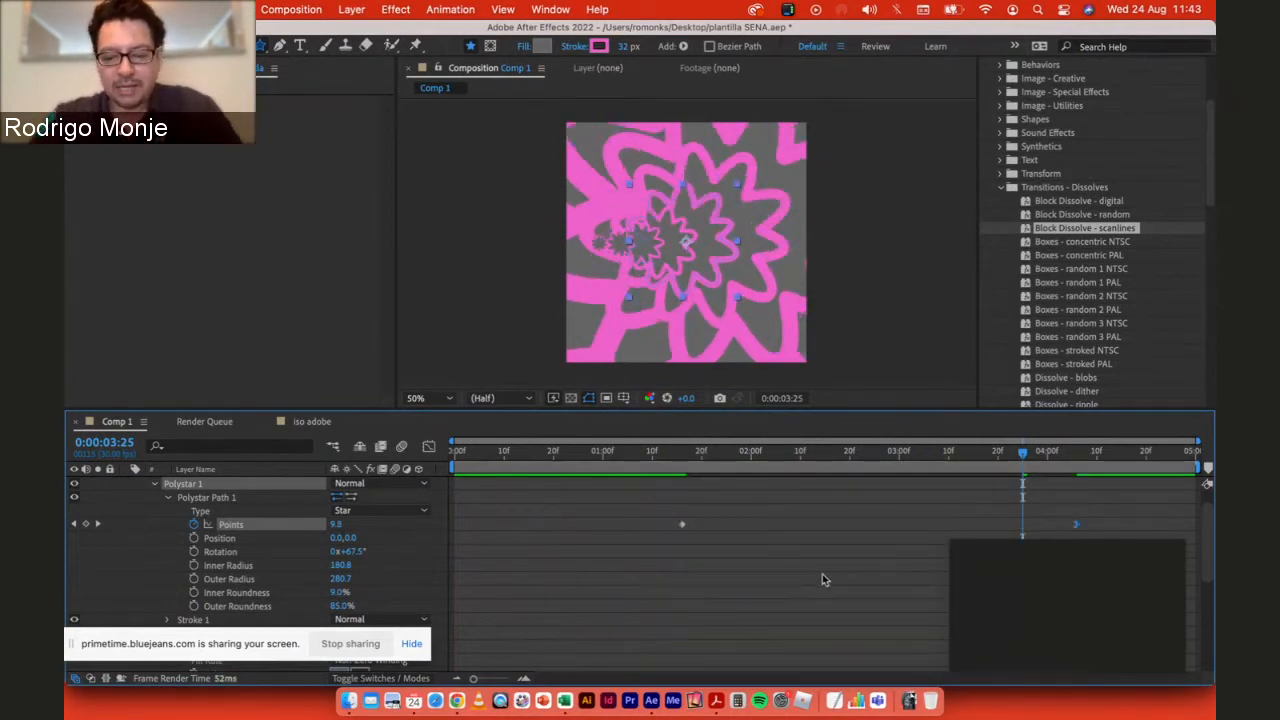
key(space)
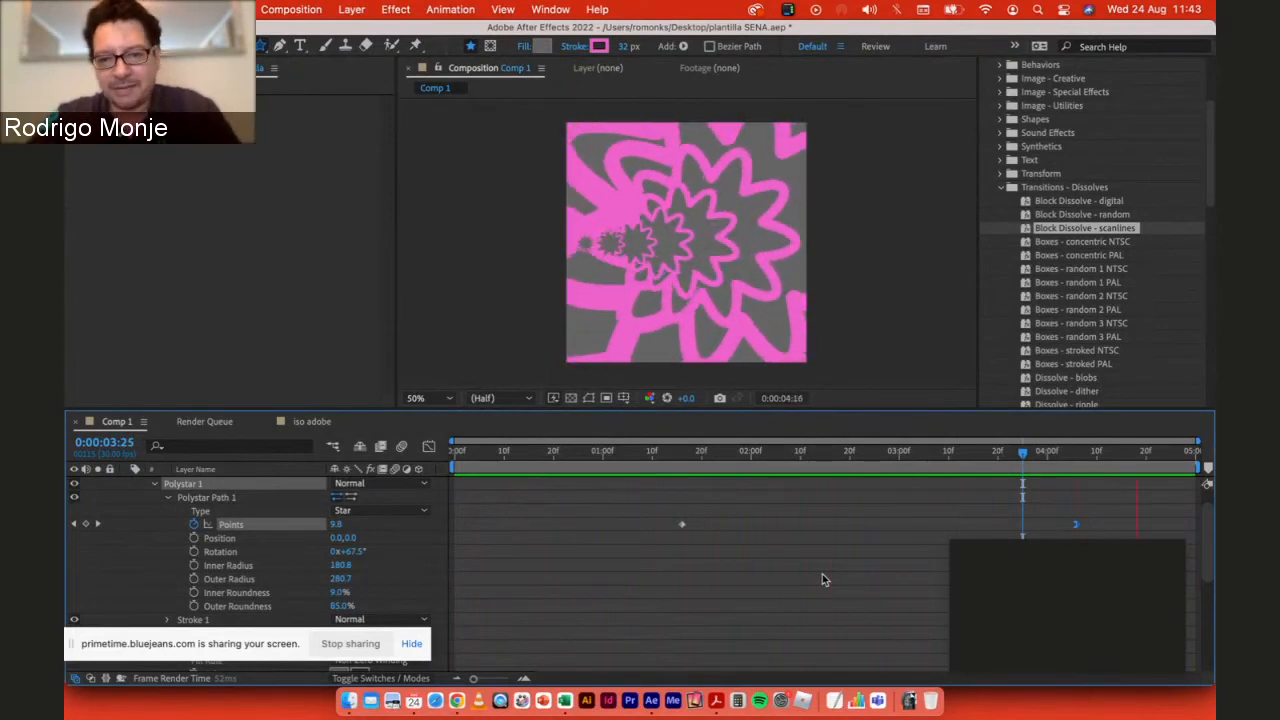
key(space)
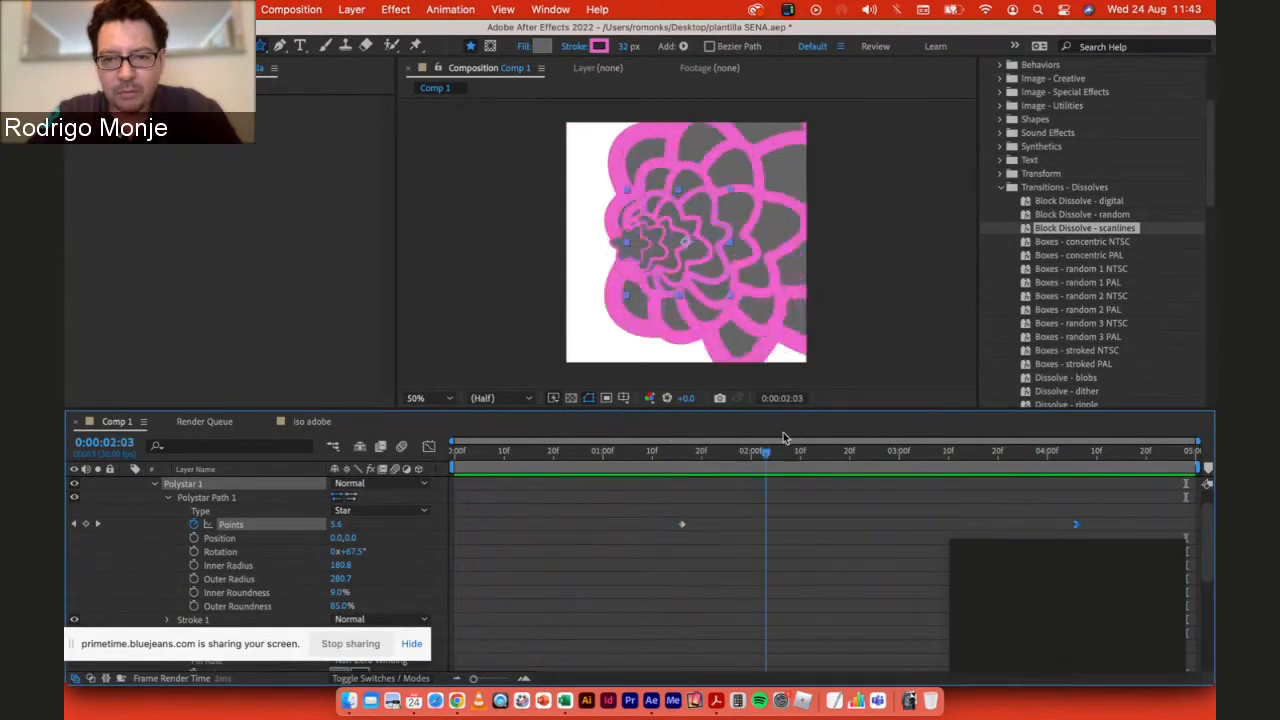
Step: At 0:00:02:19, add a white text layer reading SENASOFT near the top of the composition
click(845, 447)
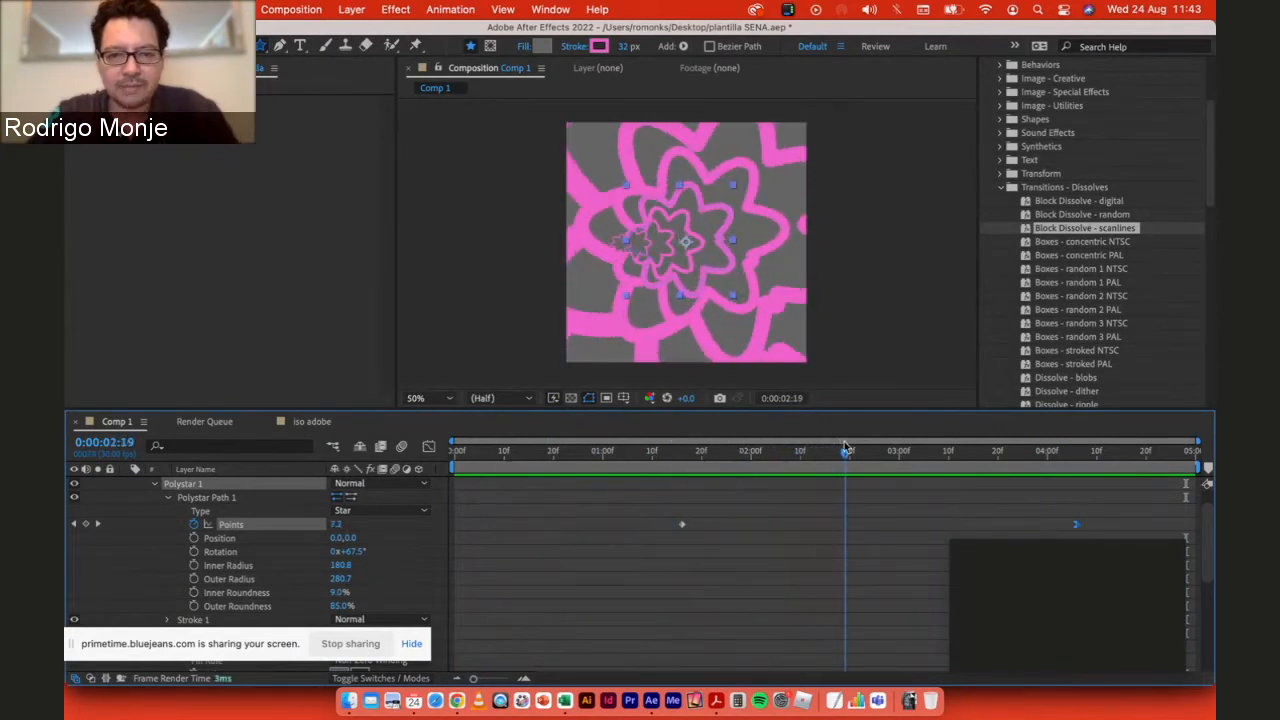
click(300, 46)
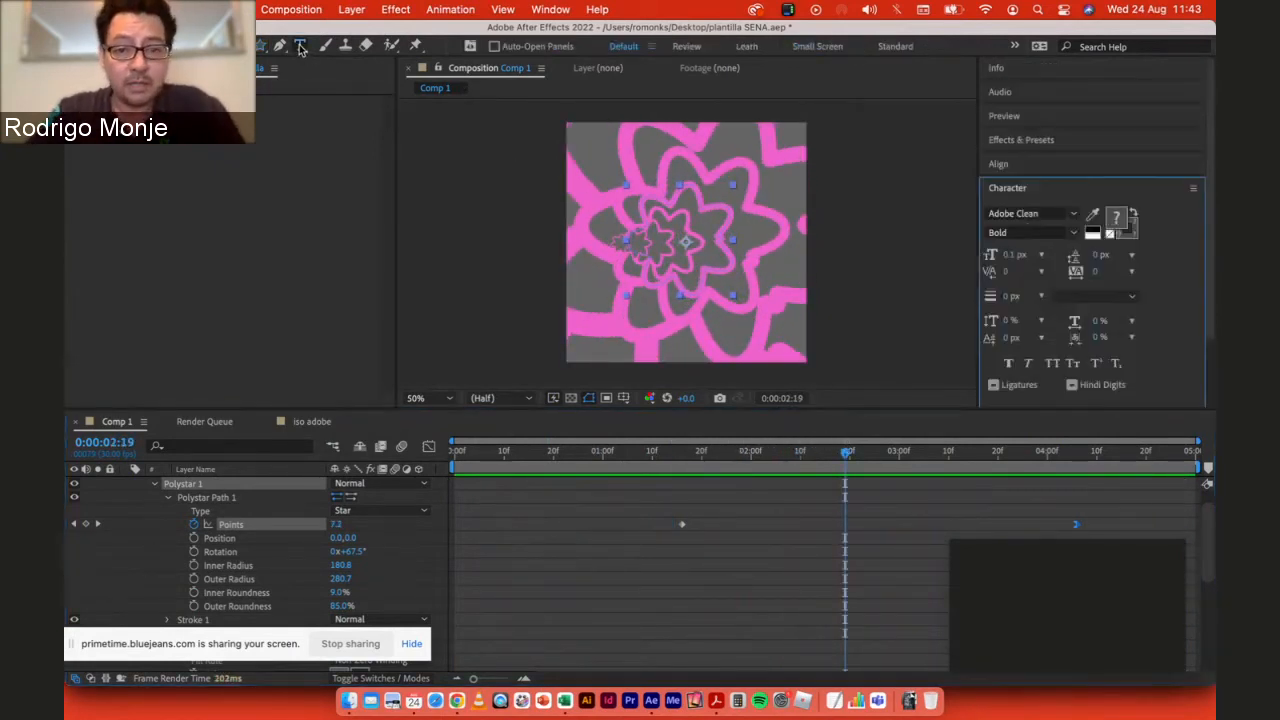
click(622, 160)
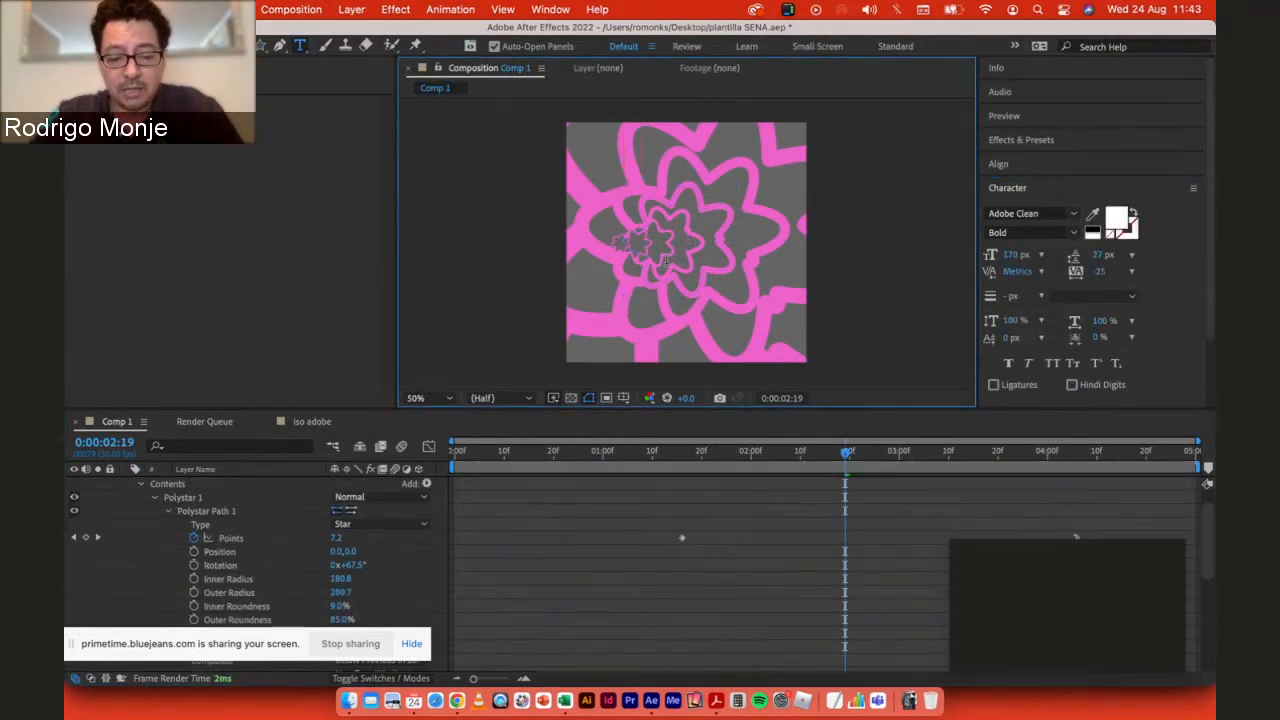
text(SENAFSOFY)
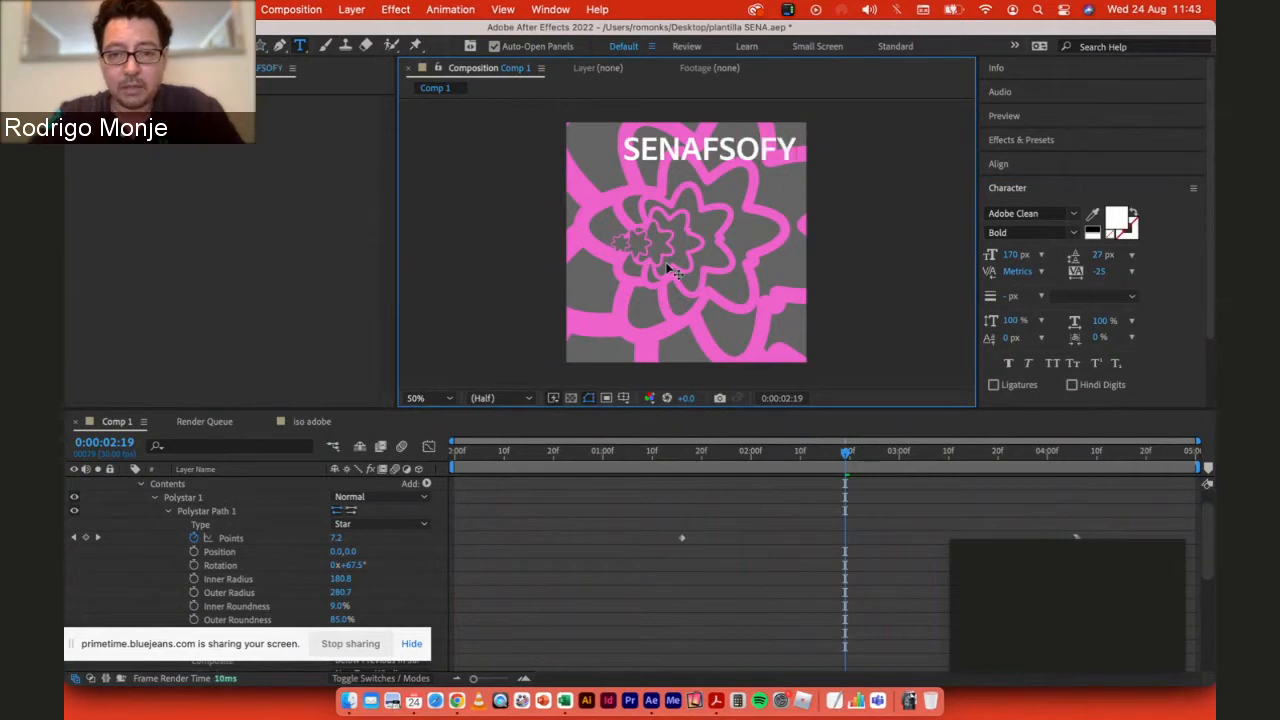
key(BackSpace)
text(T)
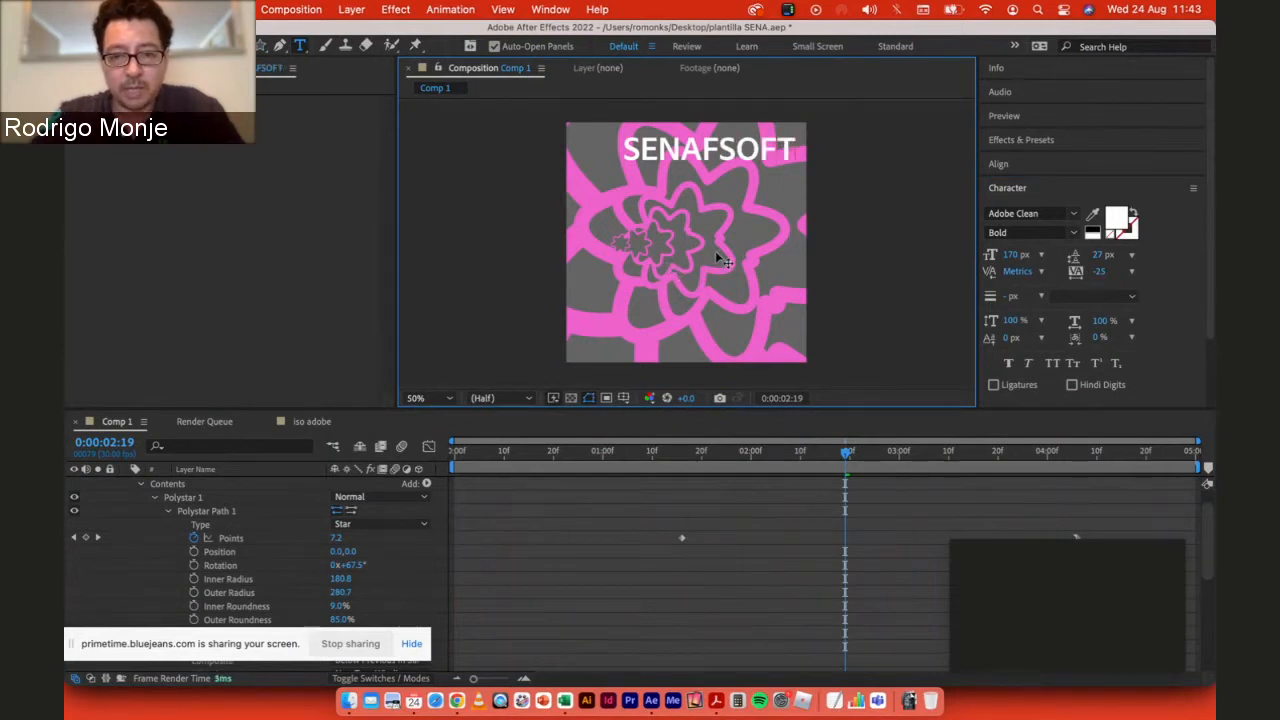
click(712, 146)
key(BackSpace)
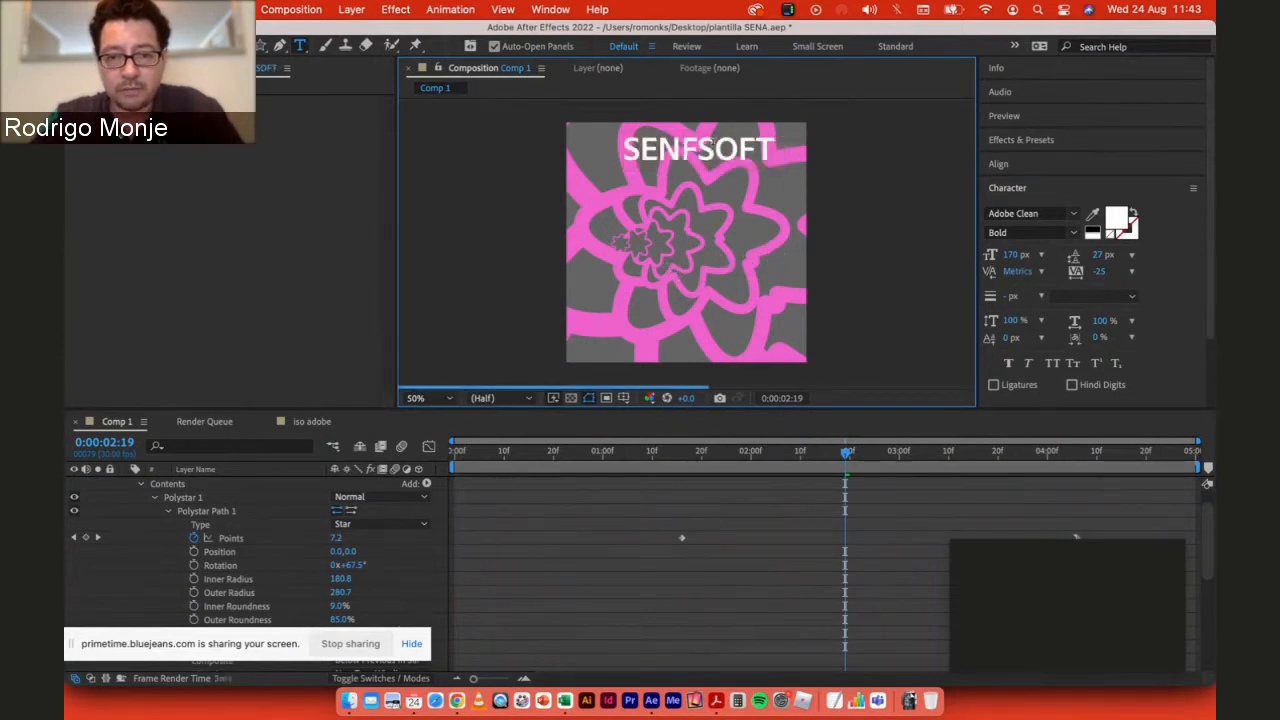
key(Delete)
text(A)
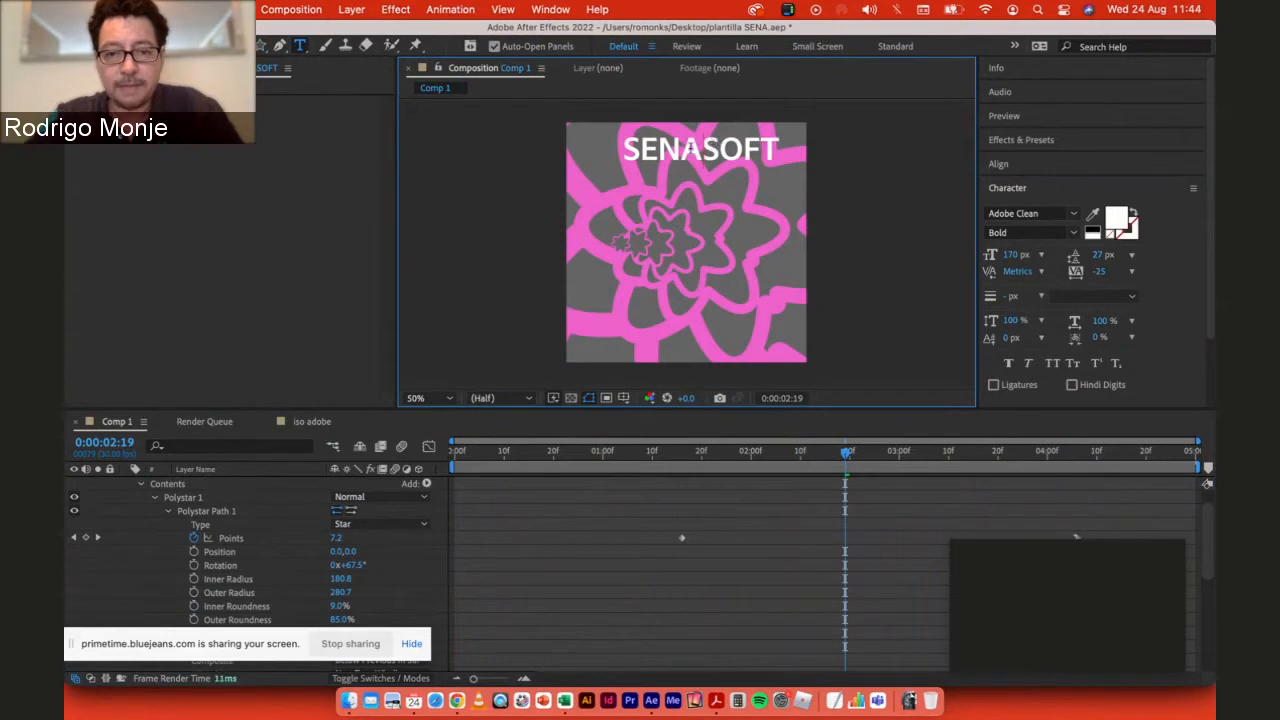
Step: Restyle the SENASOFT text in a larger Dynomite Regular and move it down to just above the composition's center
double_click(698, 152)
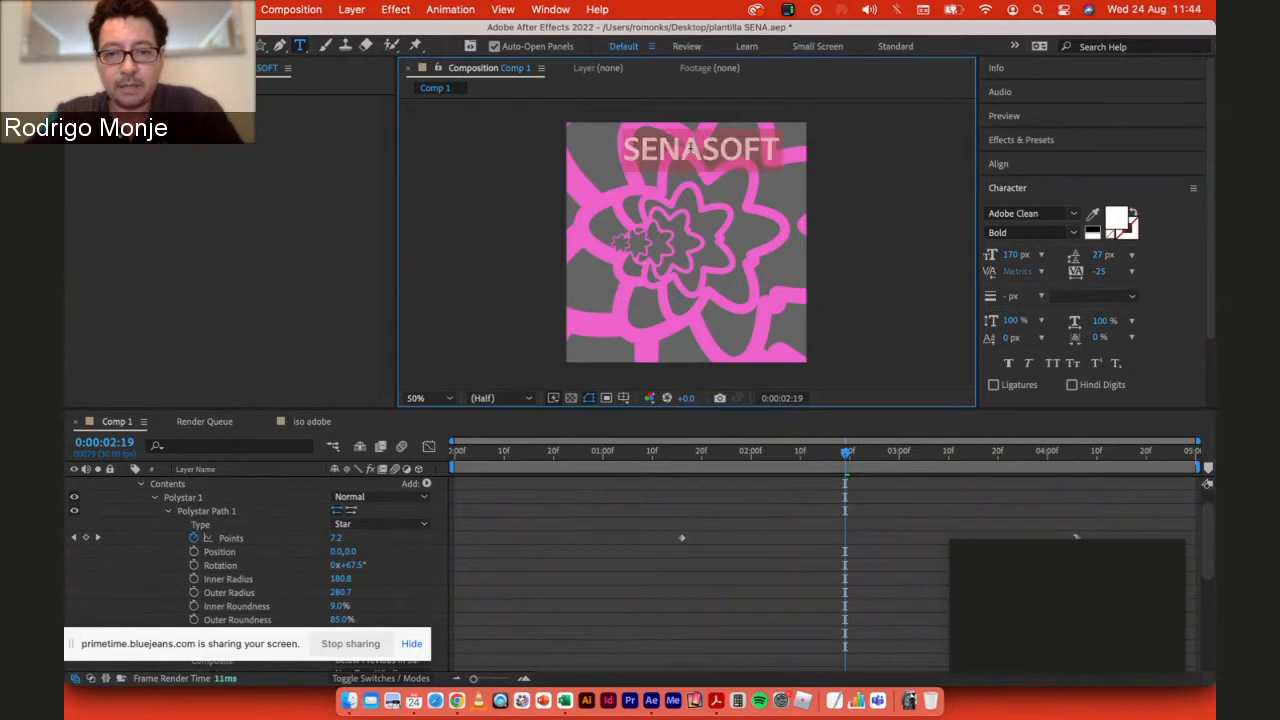
click(1073, 214)
scroll(1007, 326, down, 7)
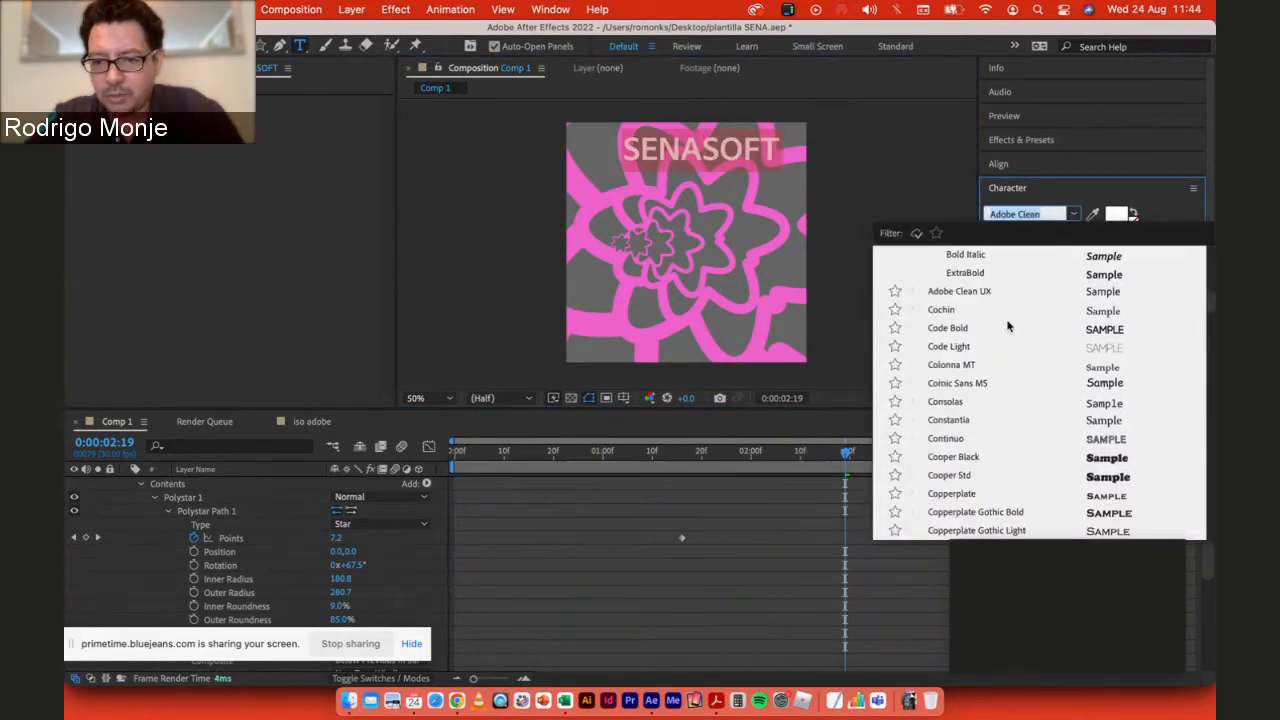
scroll(1007, 326, down, 12)
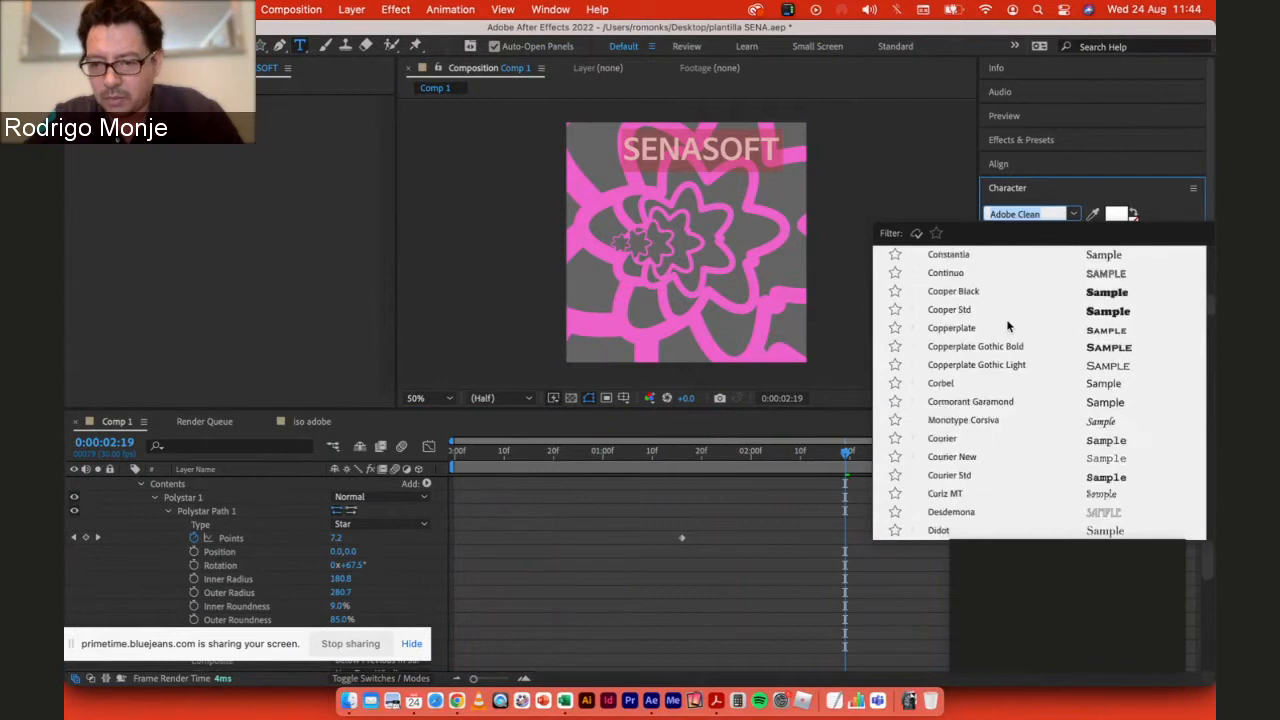
scroll(1007, 326, down, 10)
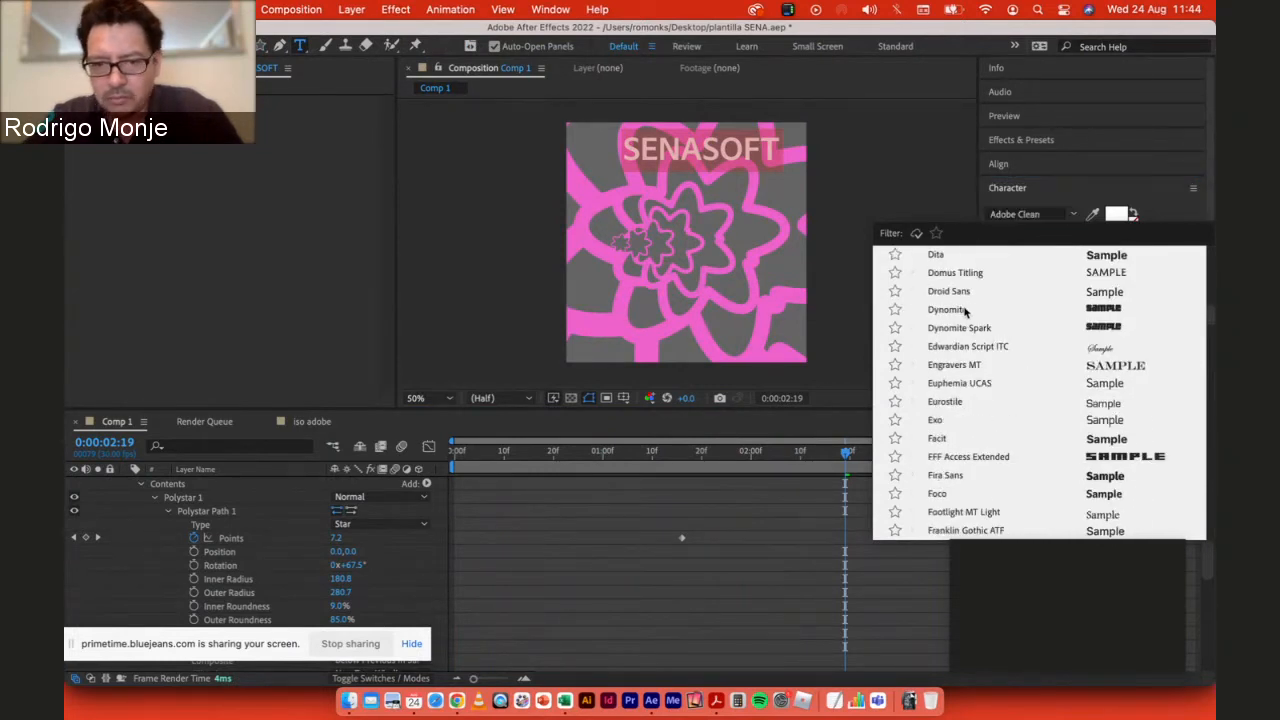
click(948, 310)
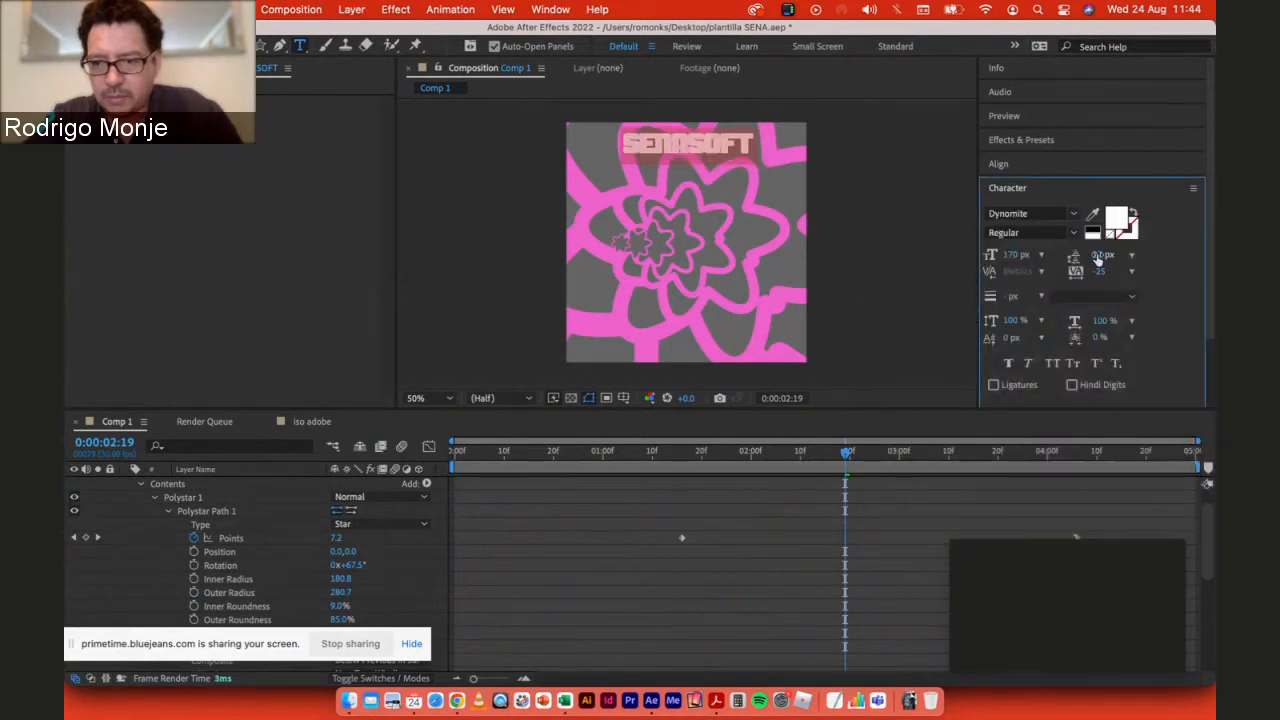
drag(1011, 256, 1048, 256)
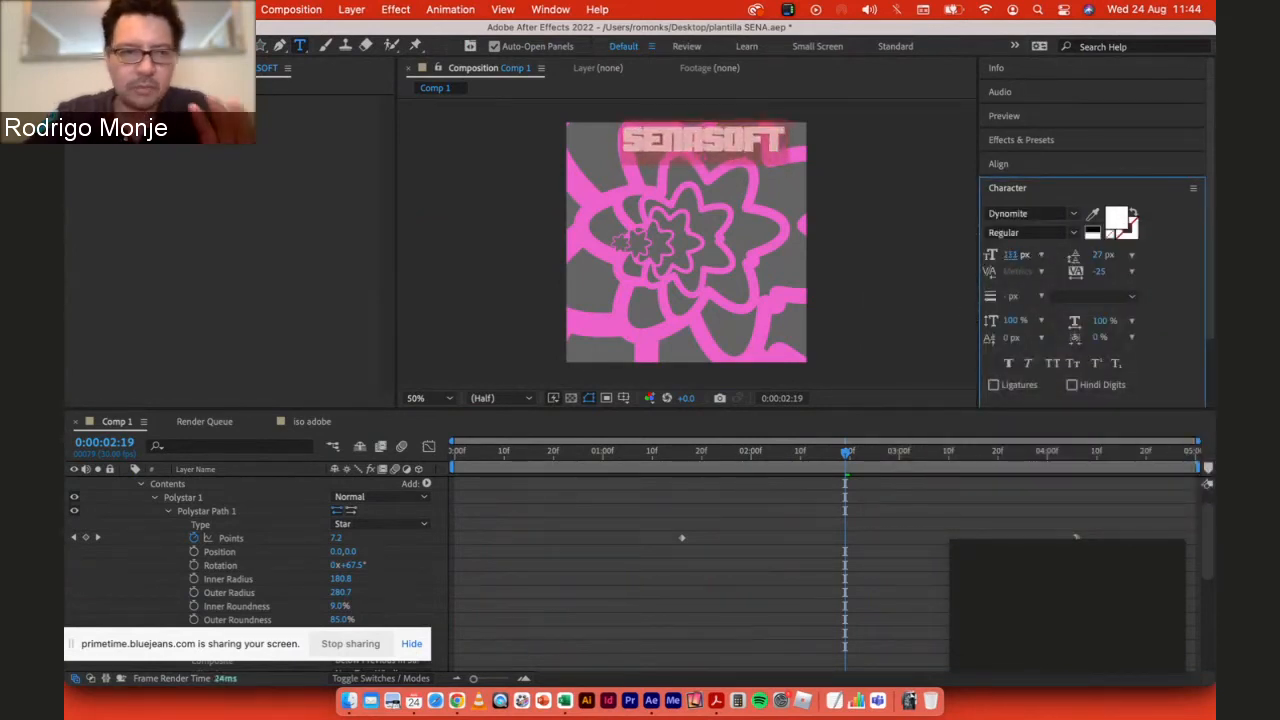
click(98, 46)
drag(711, 149, 705, 198)
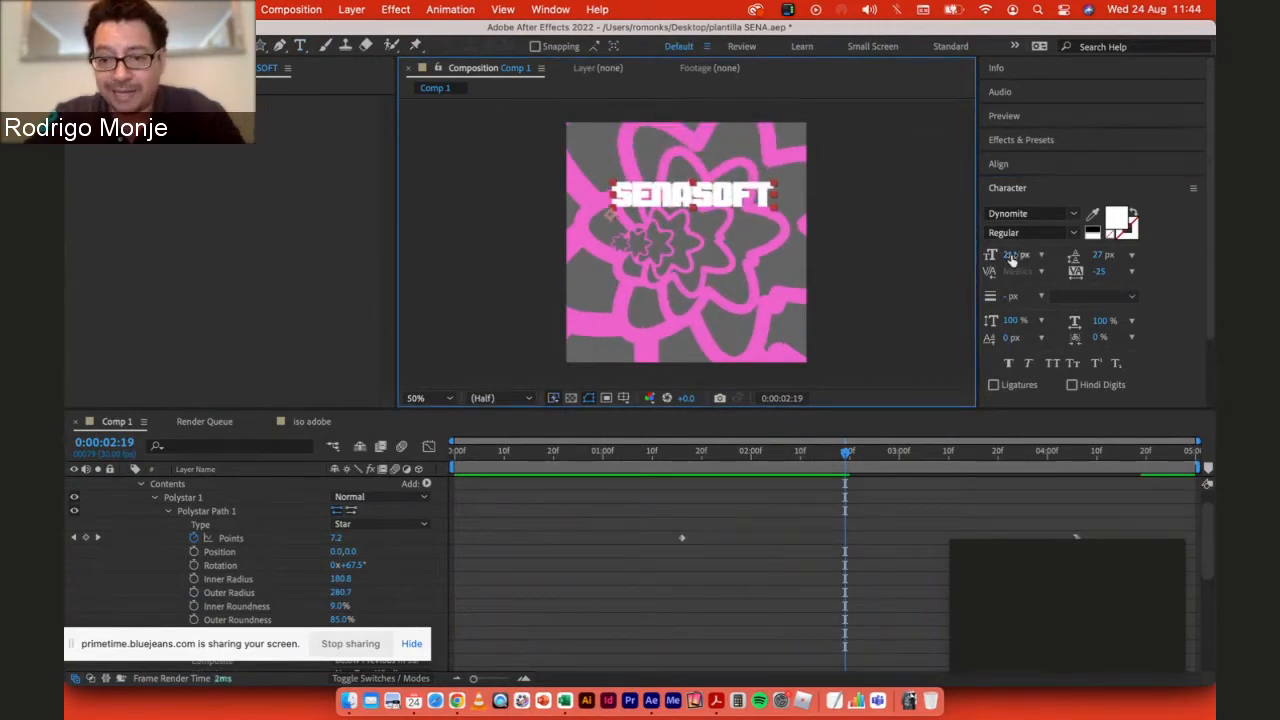
Step: Set the SENASOFT text to 228 px with 0 tracking and shift it slightly to center it horizontally
drag(1013, 259, 1030, 258)
click(1131, 271)
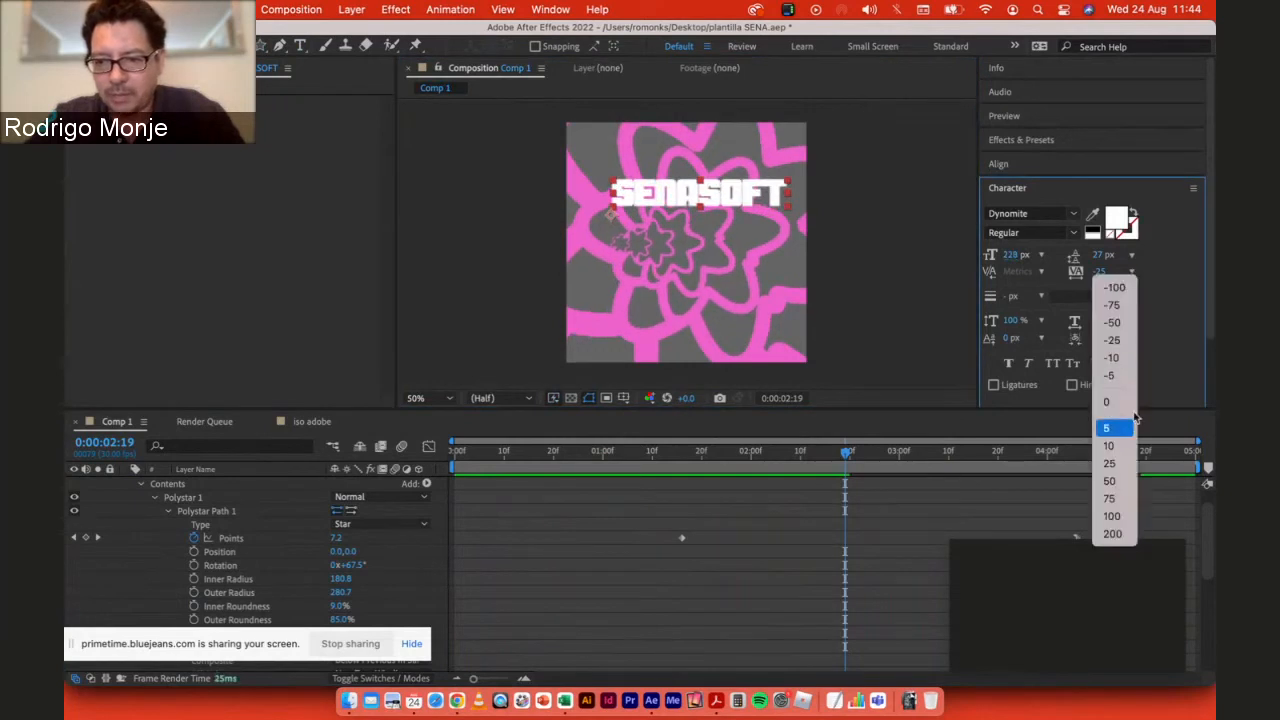
click(1115, 401)
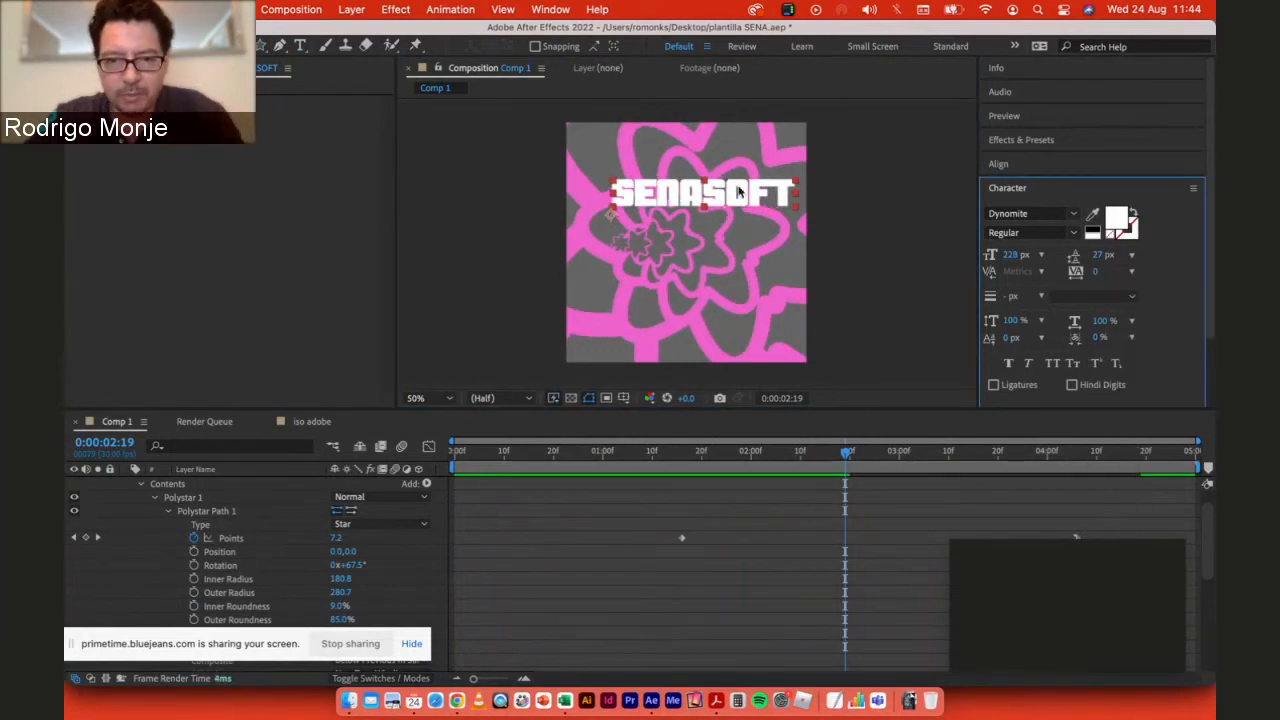
drag(738, 191, 725, 196)
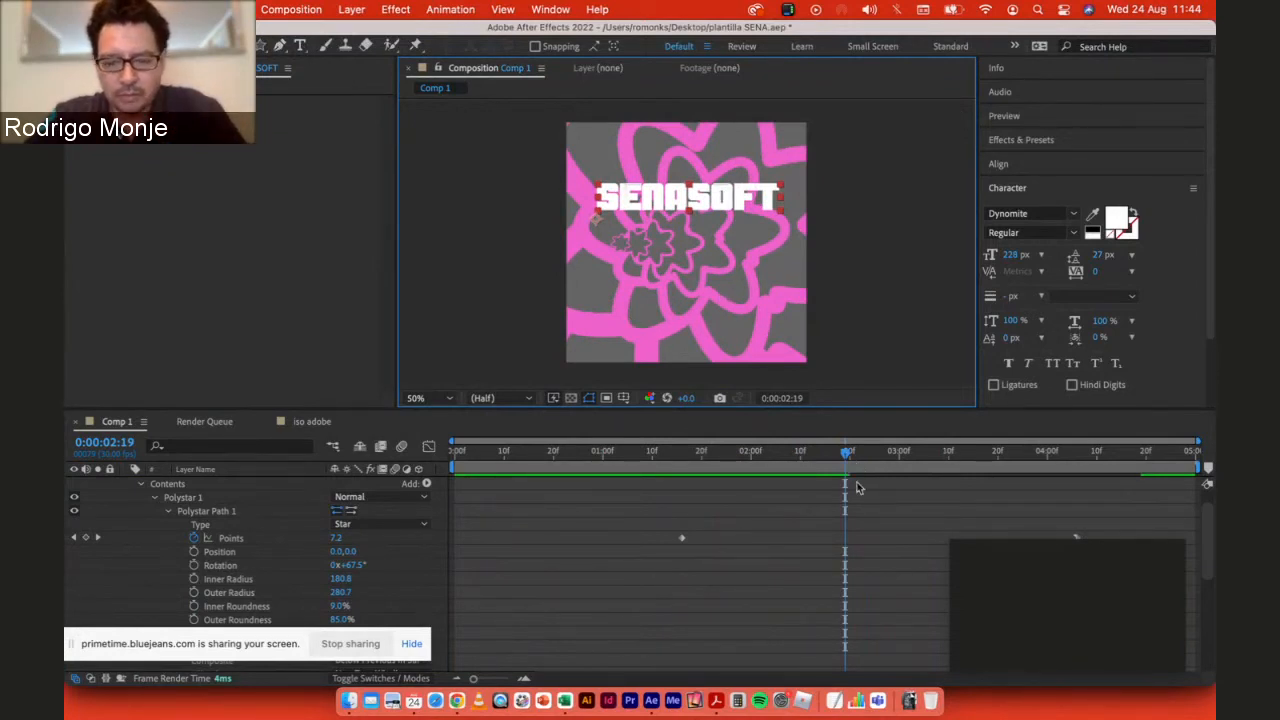
Step: At 0:00:03:10, add a white text layer reading 2022 to the composition
scroll(857, 487, up, 1)
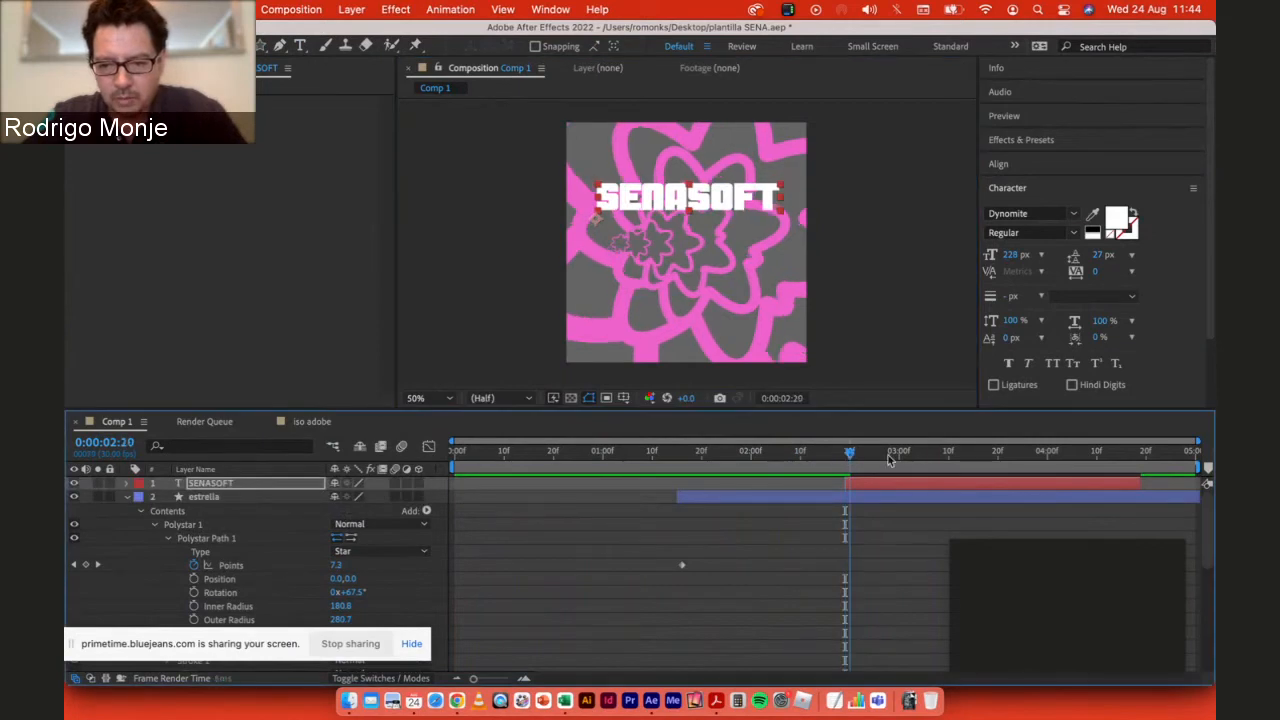
drag(845, 455, 948, 455)
click(302, 50)
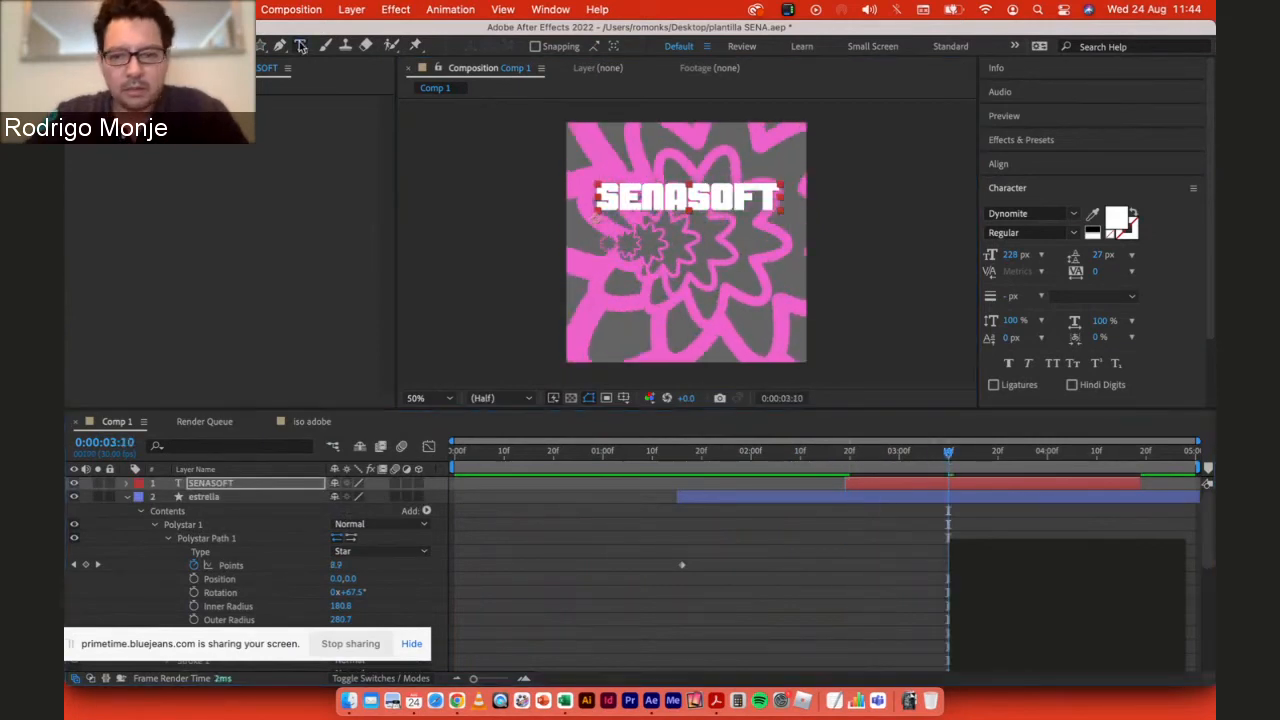
click(639, 358)
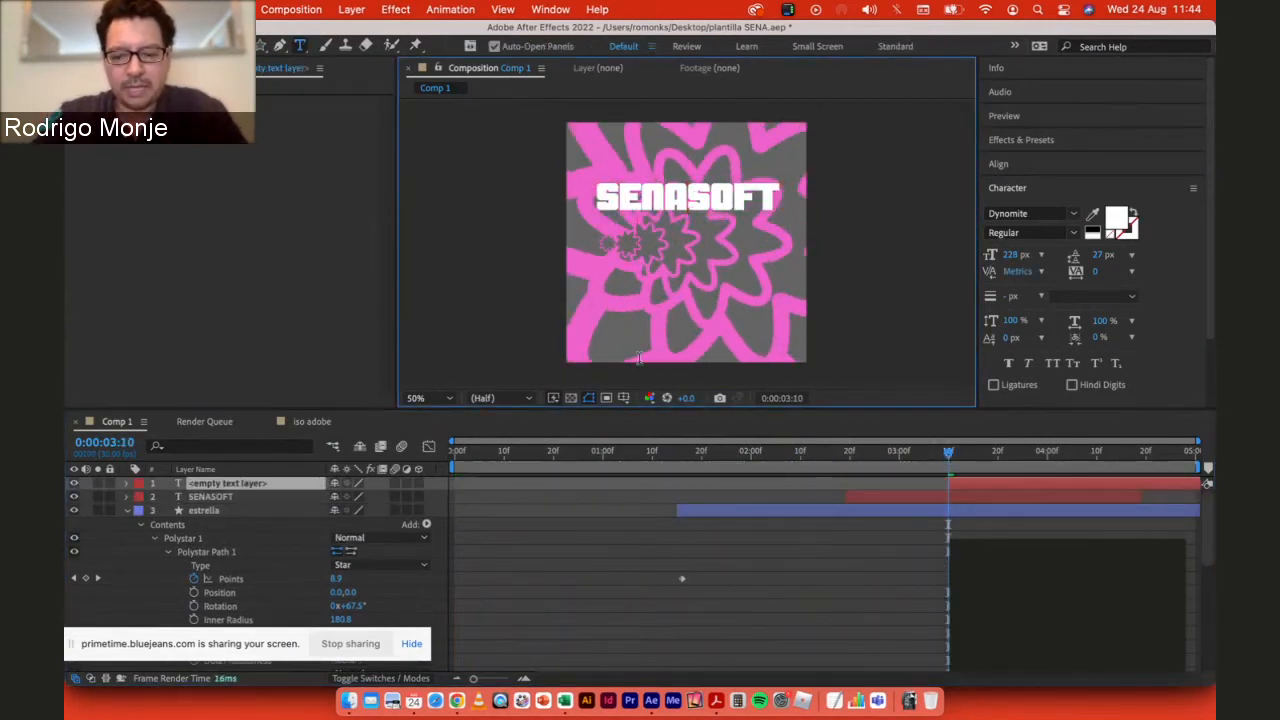
text(2022)
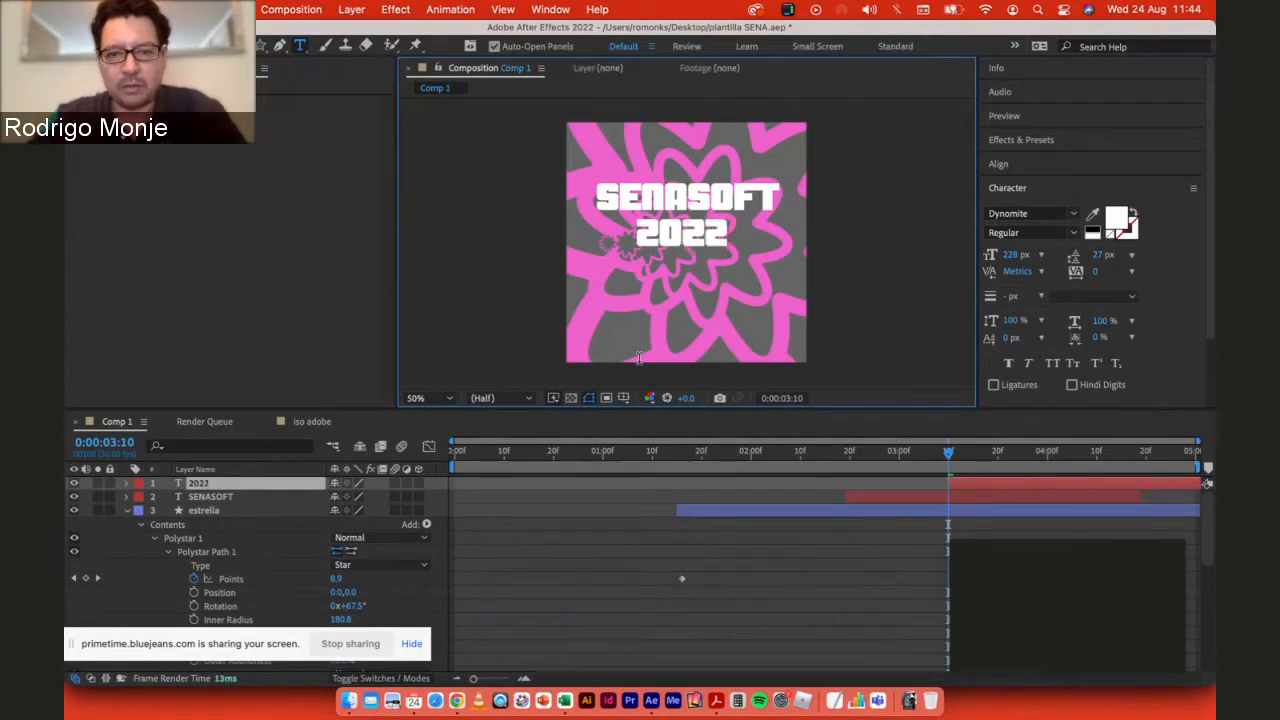
Step: Enlarge the 2022 text to 334 px and move it below the SENASOFT title
key(ctrl+a)
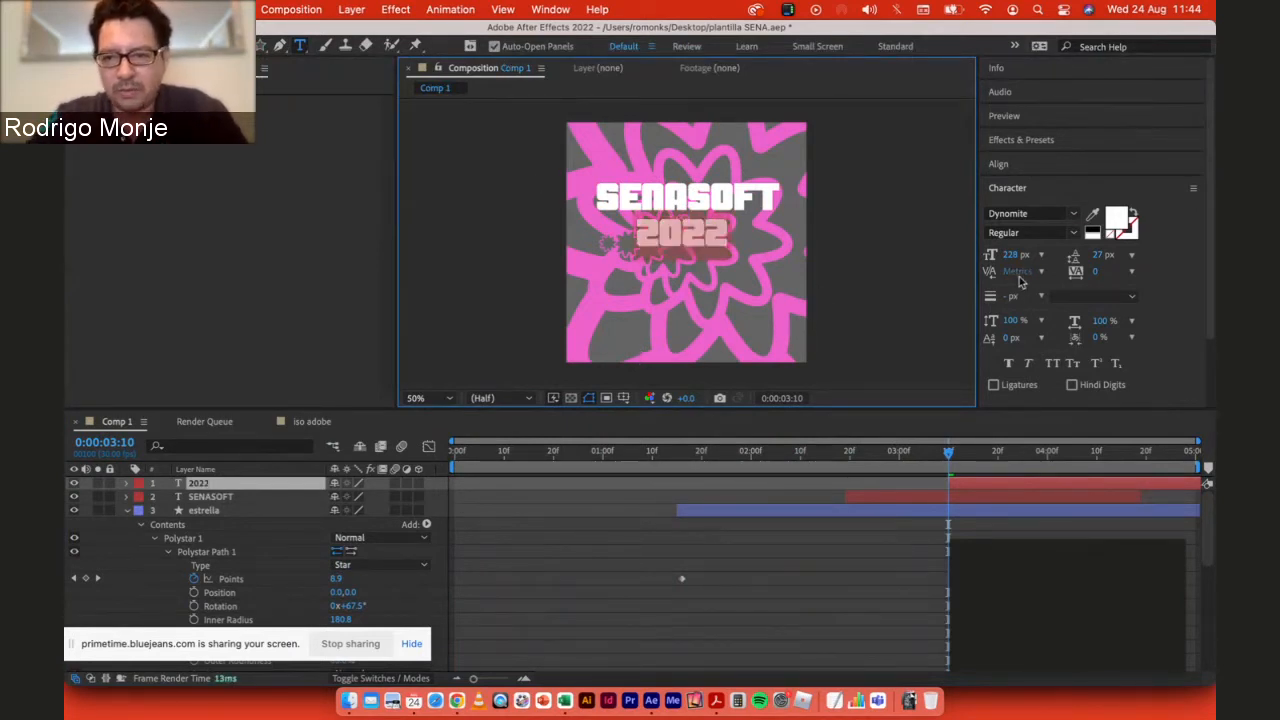
drag(1016, 257, 1106, 264)
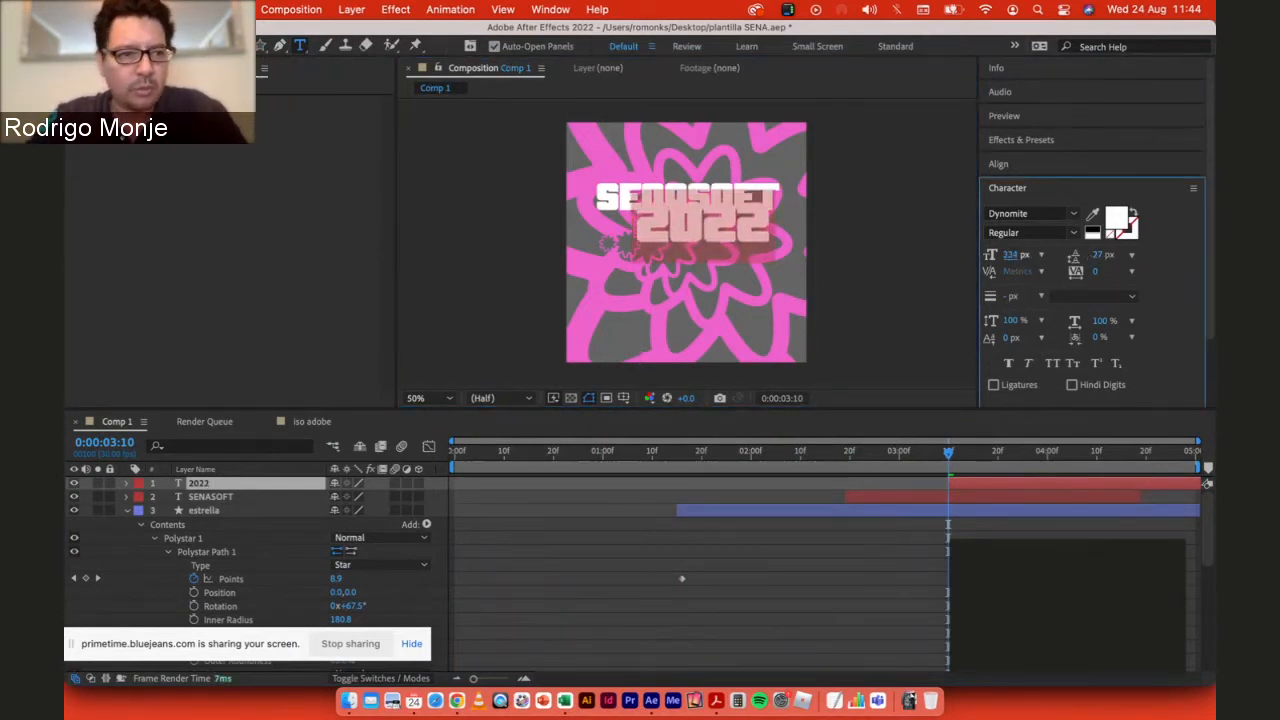
key(v)
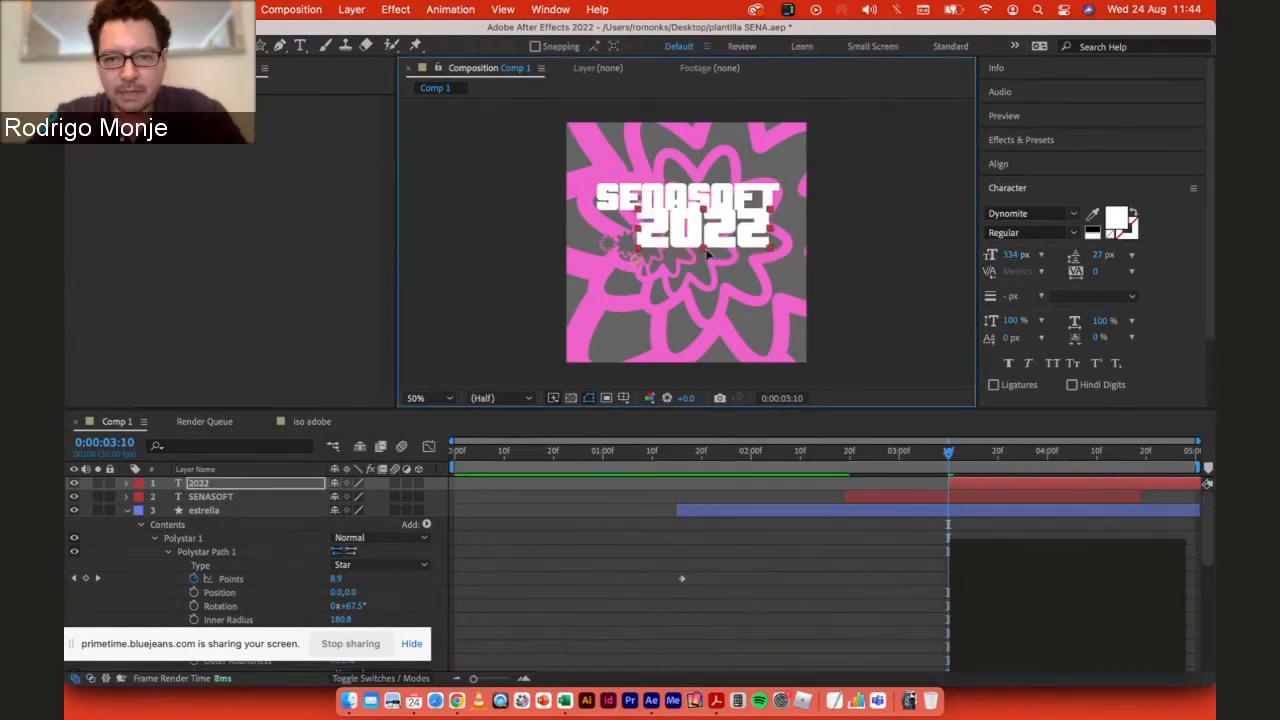
drag(697, 229, 692, 263)
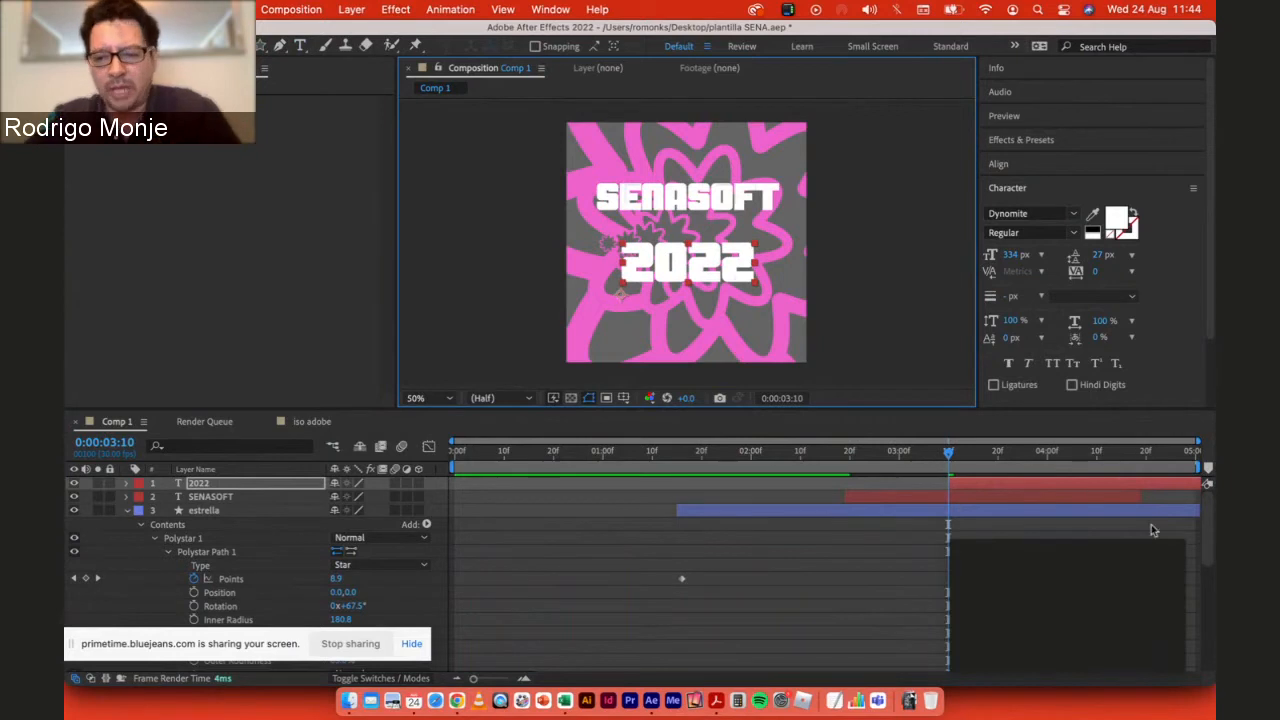
Step: Fade in the SENASOFT layer with Opacity keyframes of 0% at 0:00:02:19 and 100% at 0:00:03:06
drag(949, 452, 843, 475)
click(849, 496)
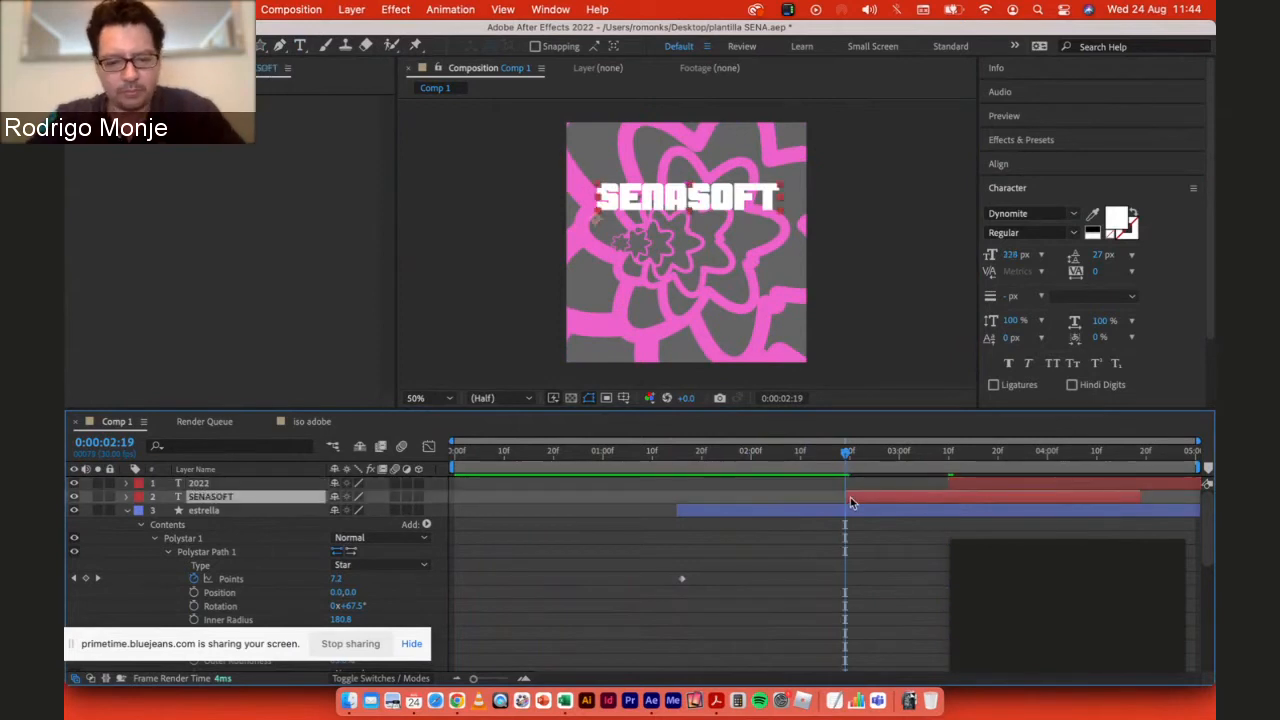
key(t)
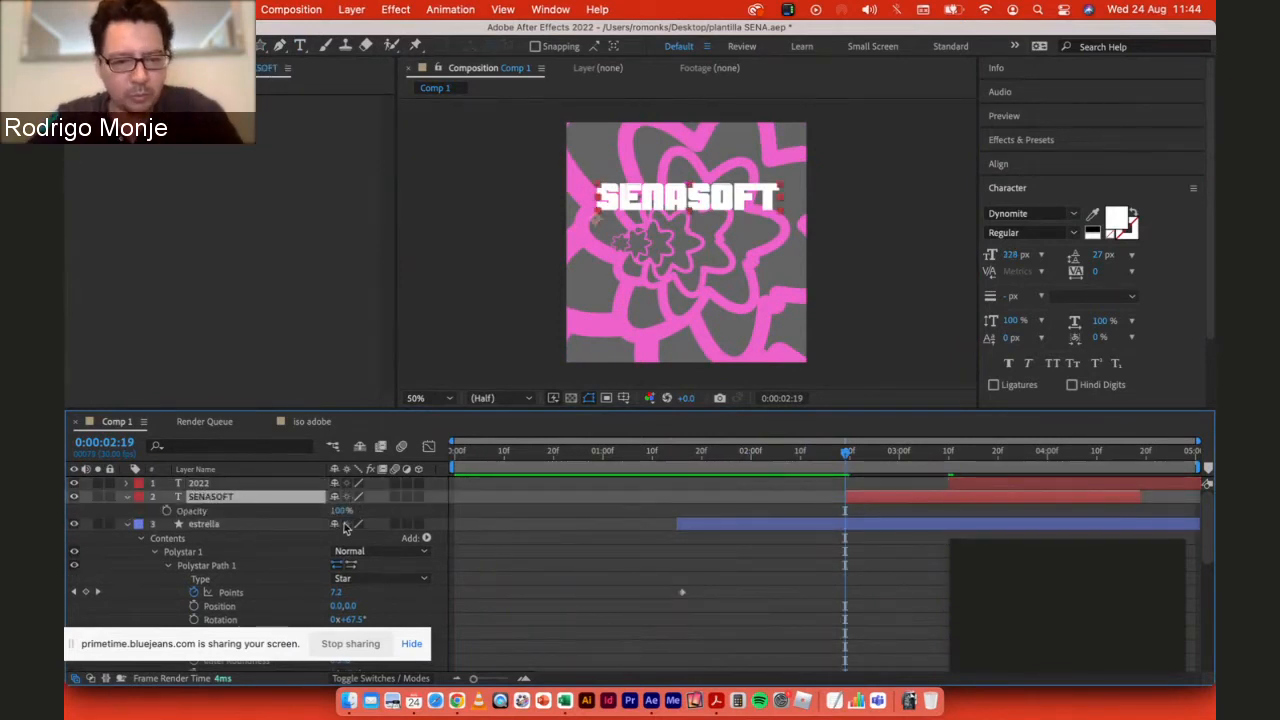
drag(338, 511, 196, 512)
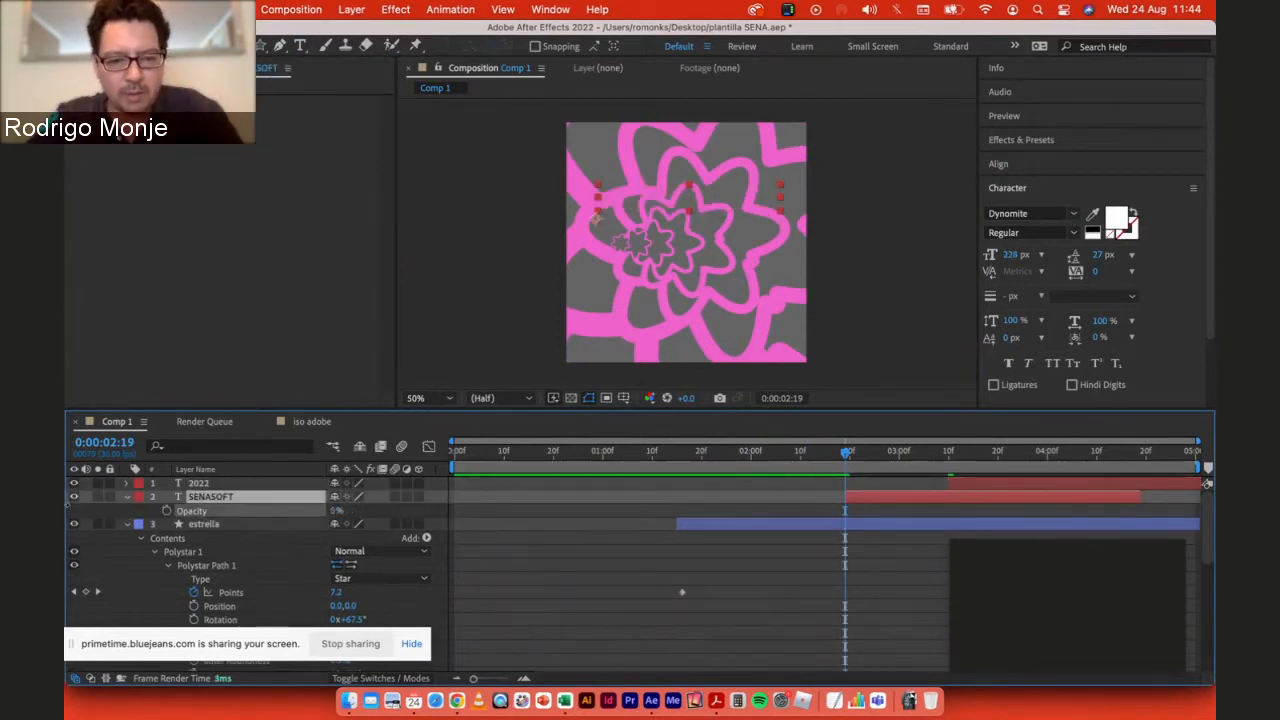
click(166, 511)
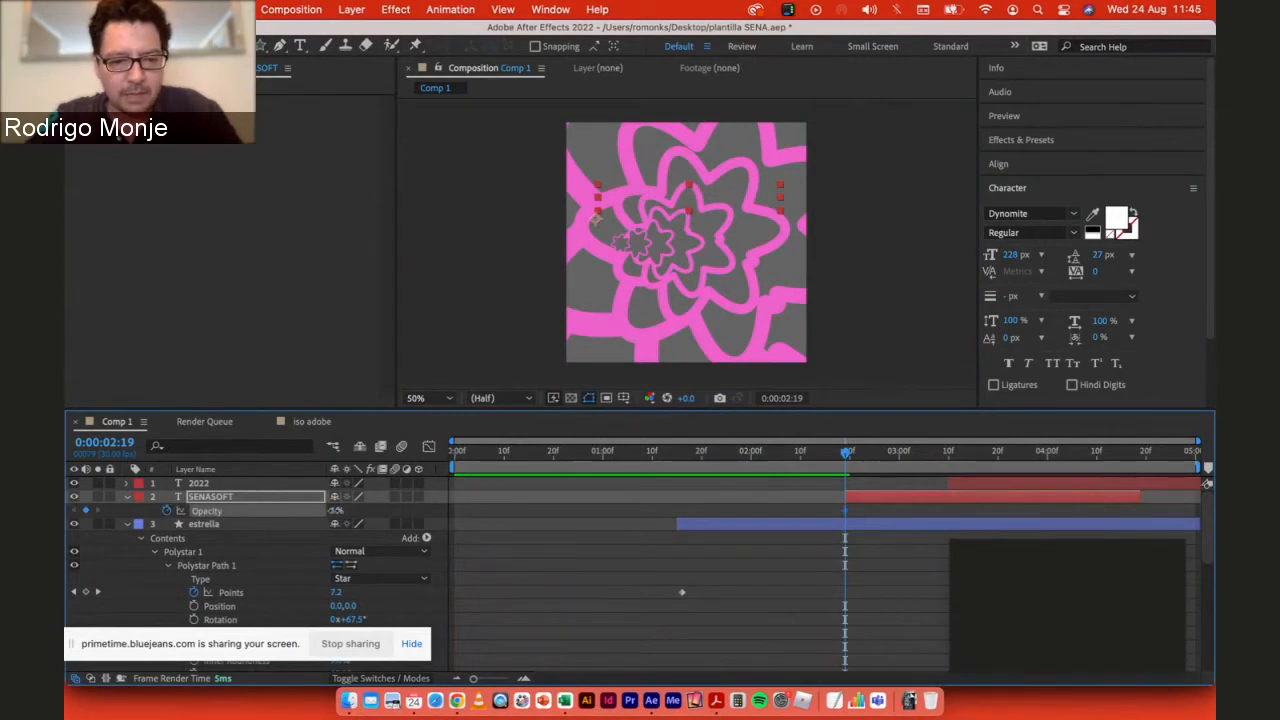
click(336, 512)
key(Return)
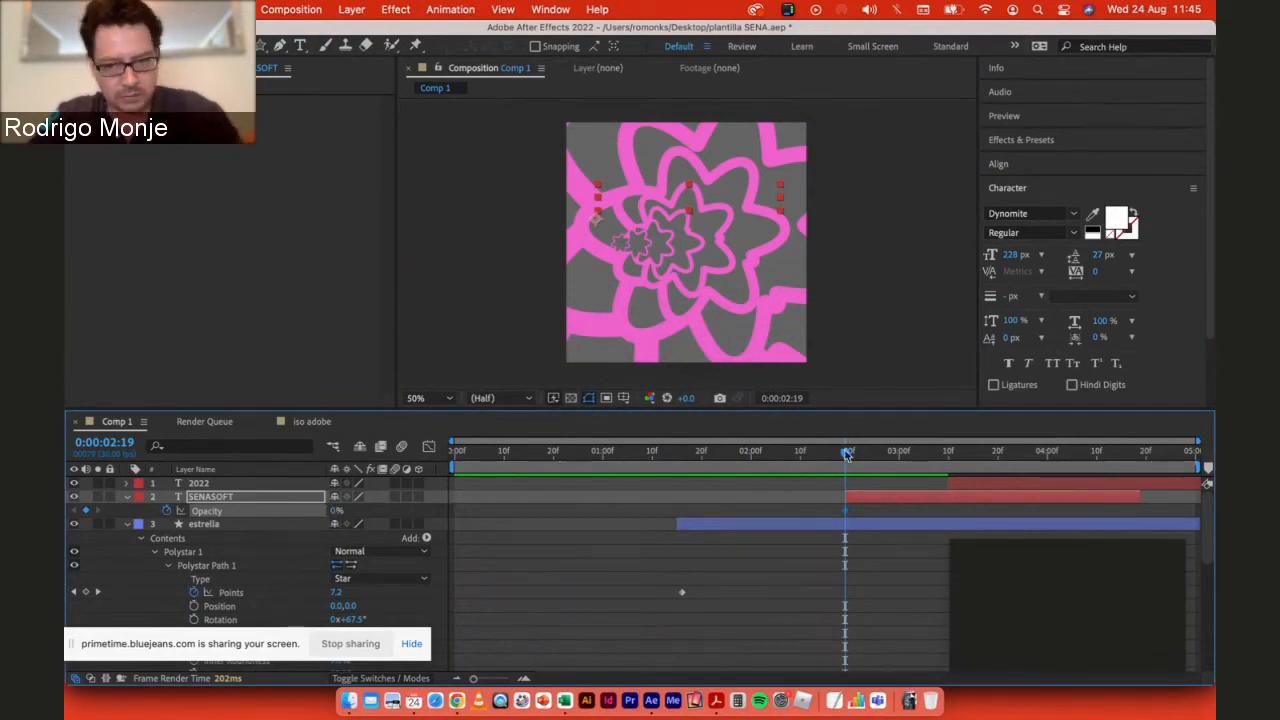
drag(845, 455, 928, 455)
drag(335, 512, 617, 503)
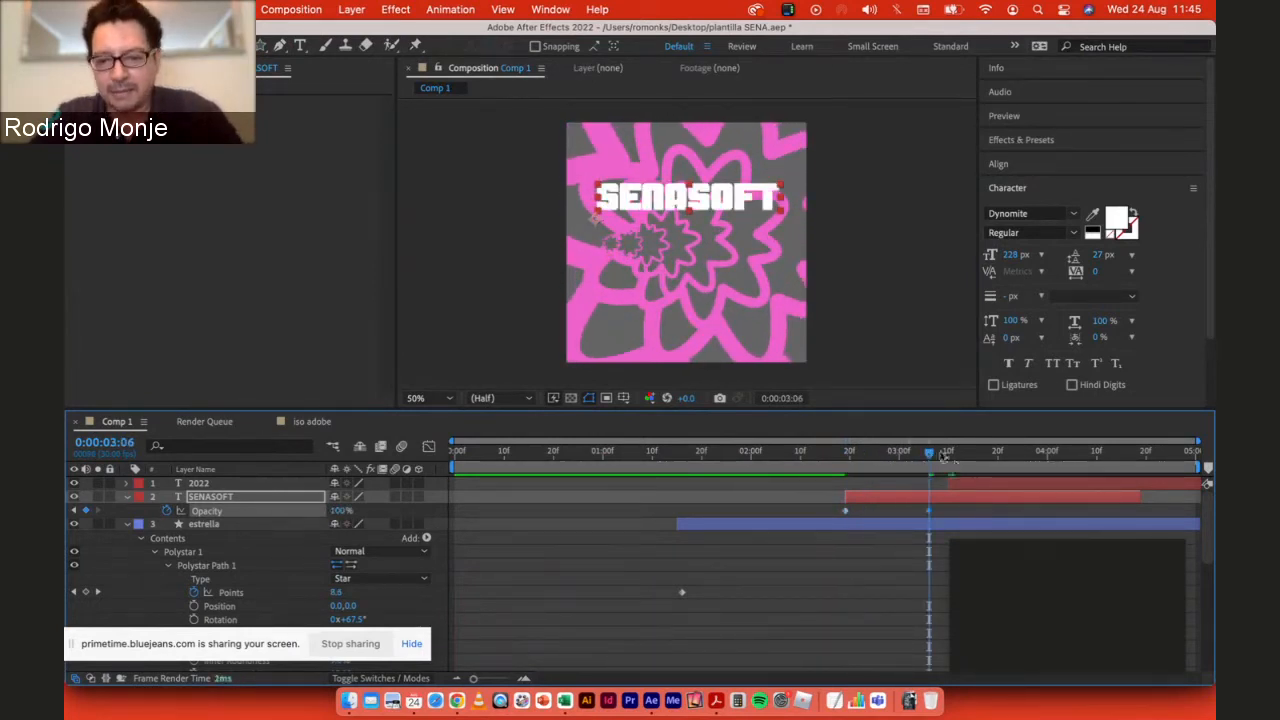
Step: At 0:00:03:10, move the 2022 text closer beneath SENASOFT so that their right edges line up
drag(930, 455, 948, 455)
click(957, 487)
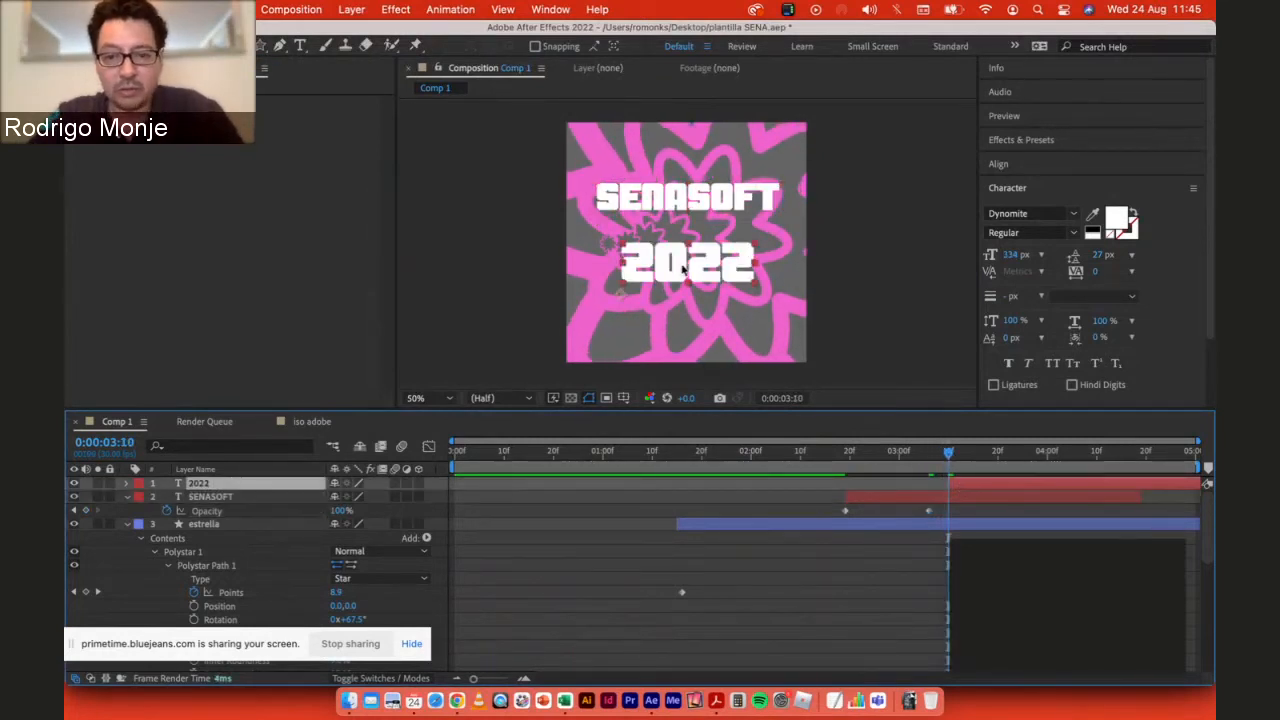
drag(683, 268, 710, 257)
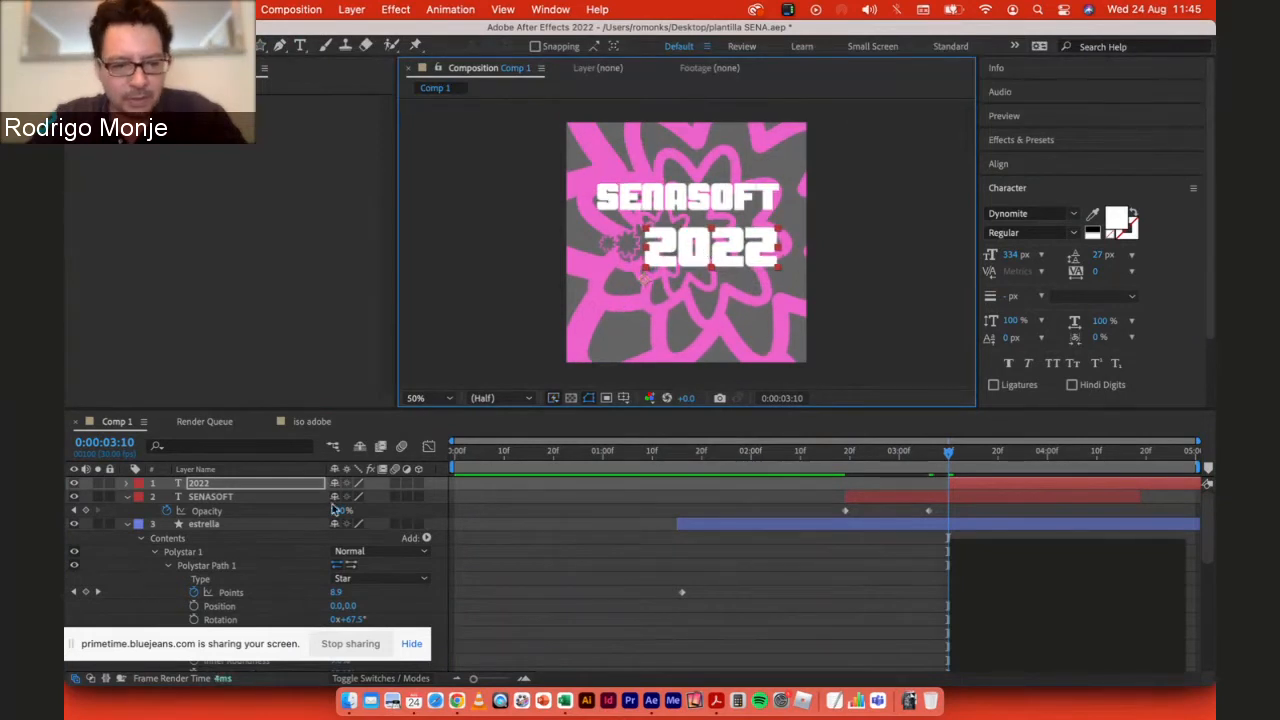
Step: Fade in the 2022 layer with Opacity keyframes of 0% at 0:00:03:10 and 100% at 0:00:03:28
click(252, 484)
key(t)
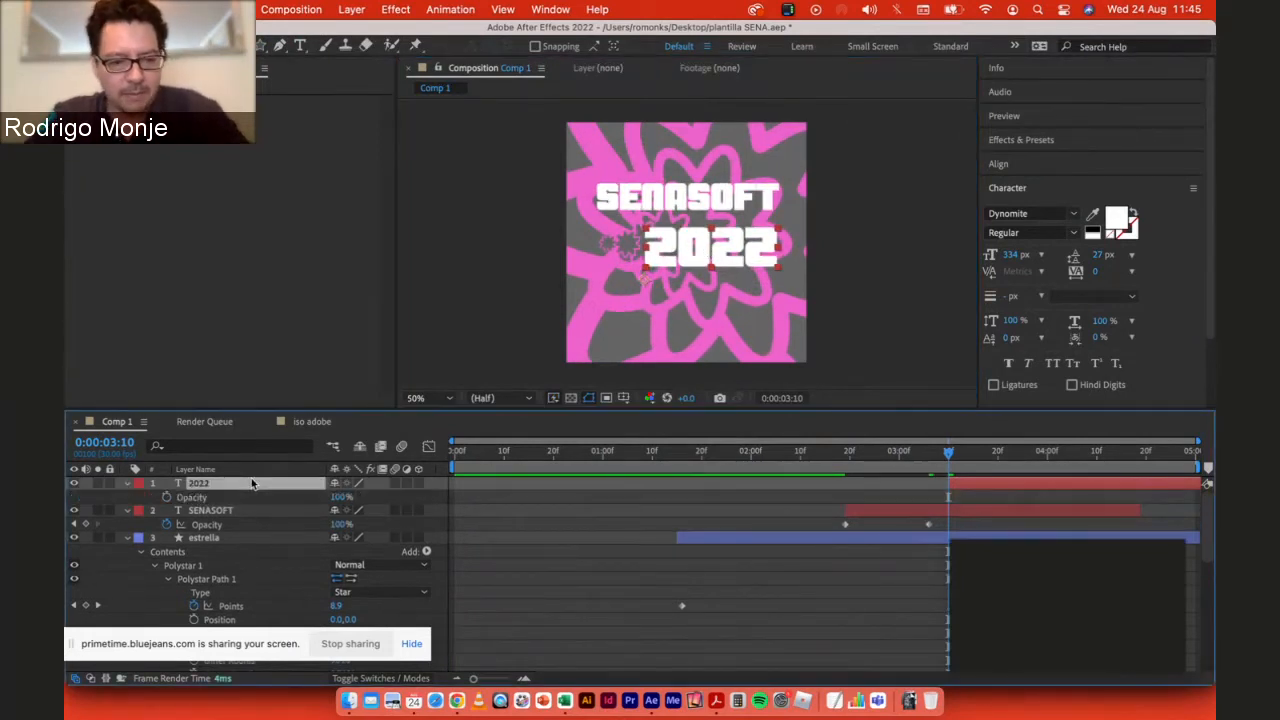
click(166, 498)
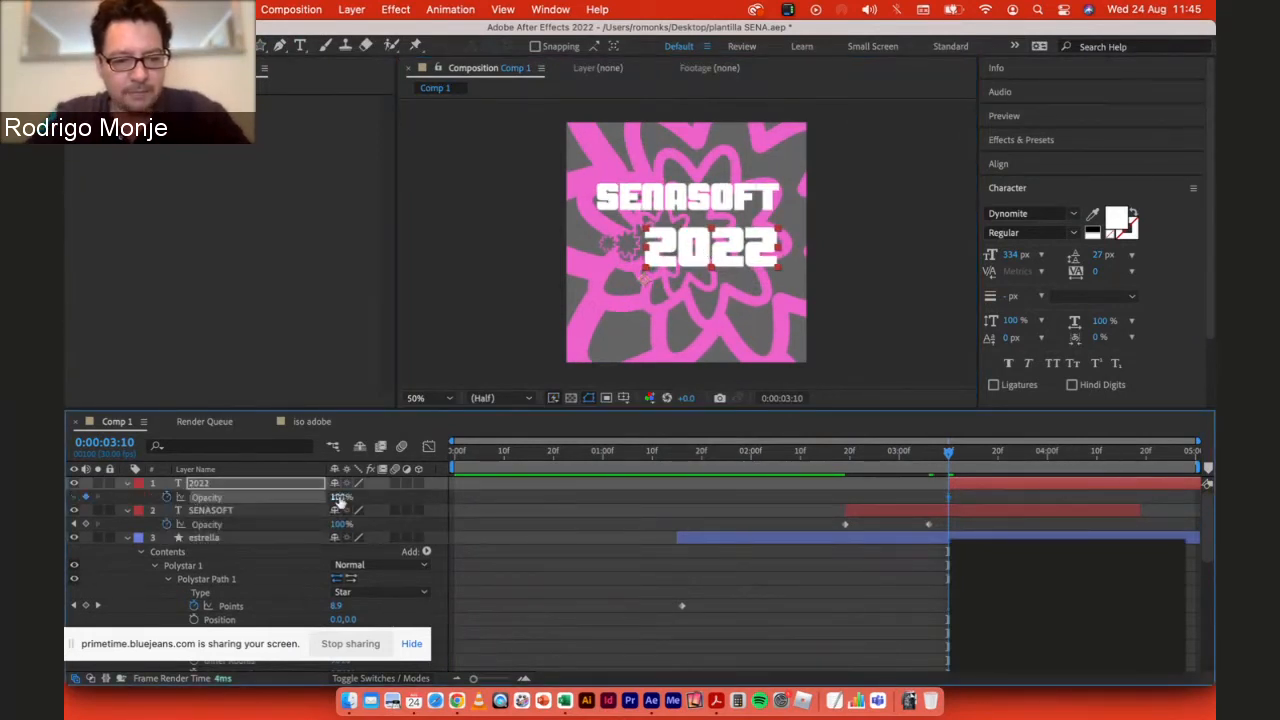
text(0)
key(Return)
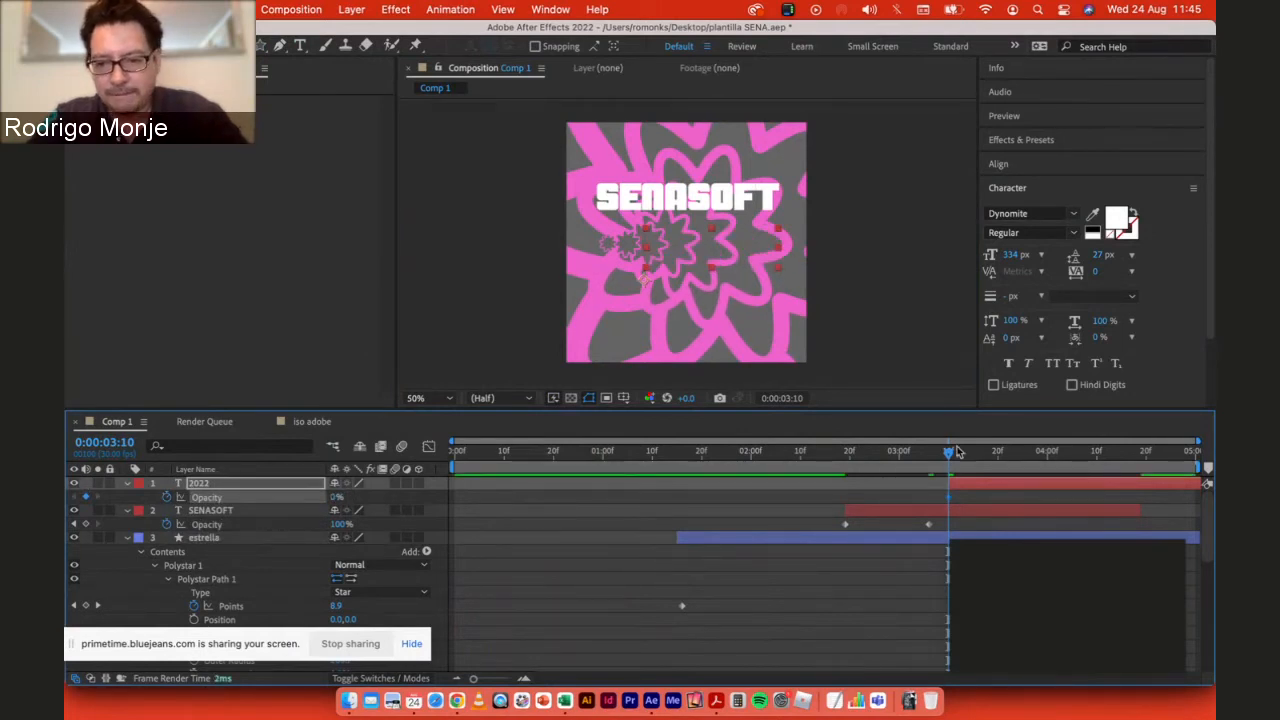
drag(950, 452, 1038, 452)
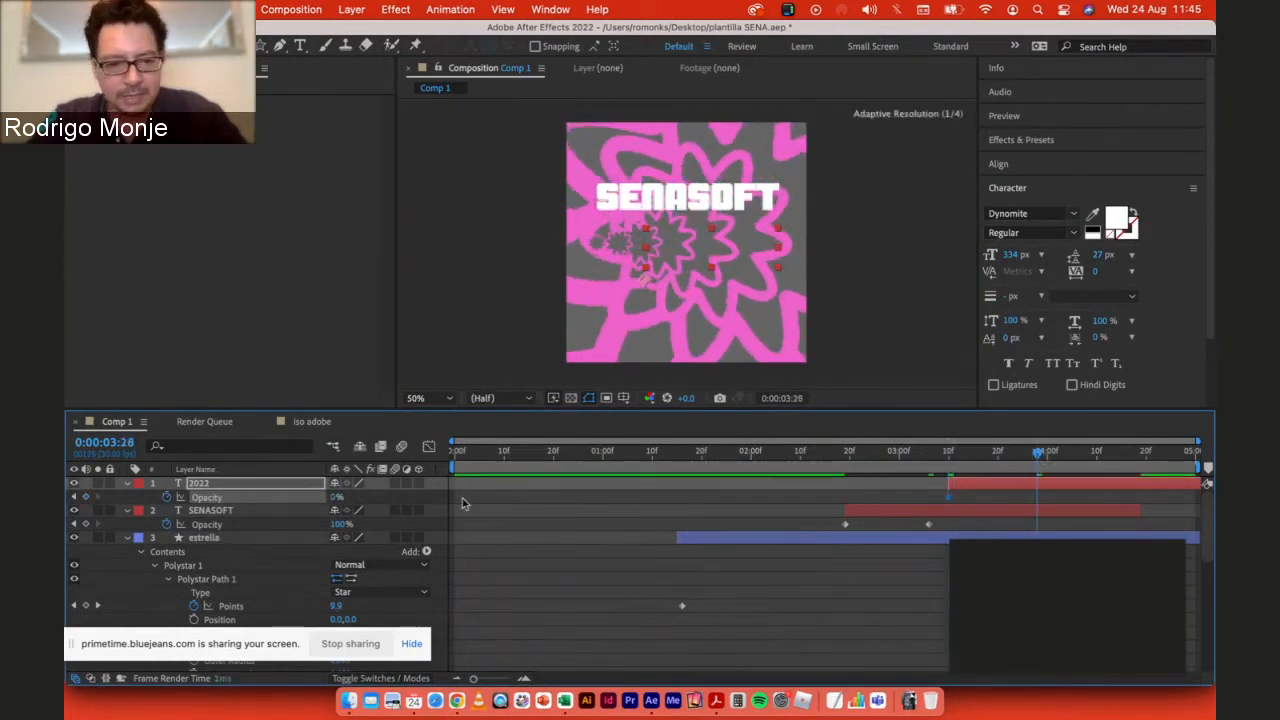
drag(336, 497, 622, 492)
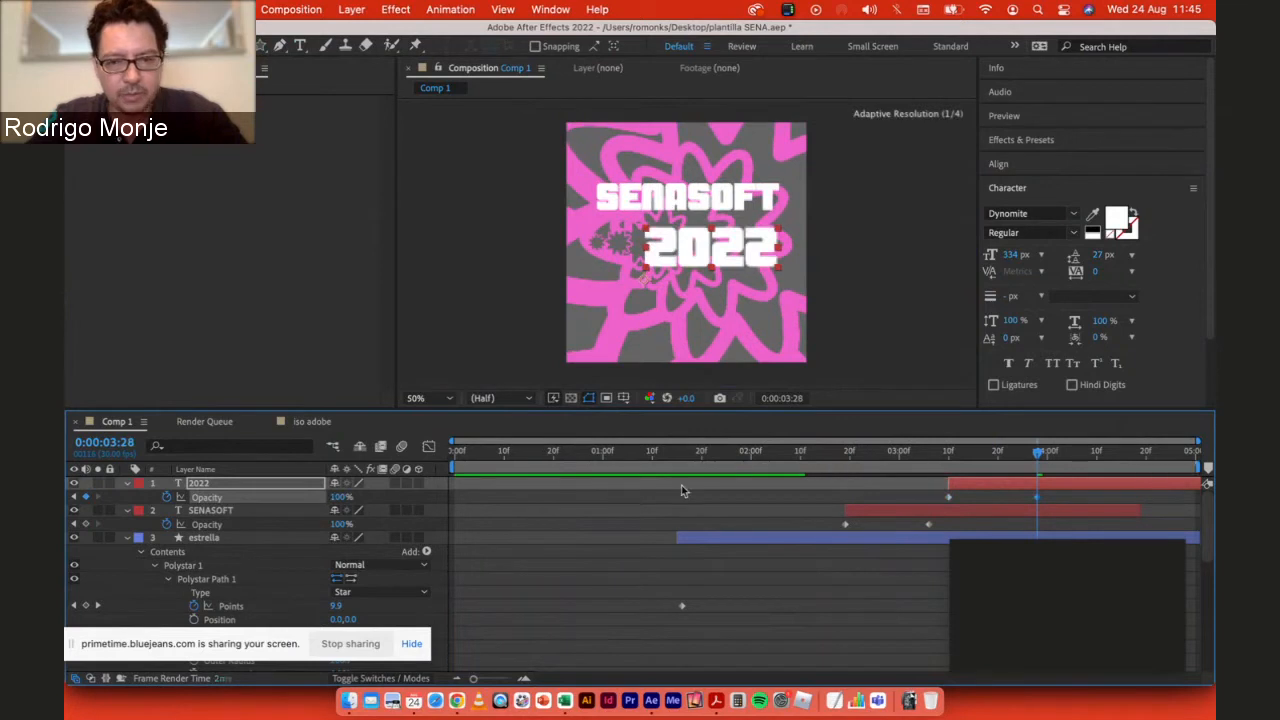
Step: Preview the animation, extend the SENASOFT layer to the end of the composition, and scrub to 0:00:04:26 to check it
key(space)
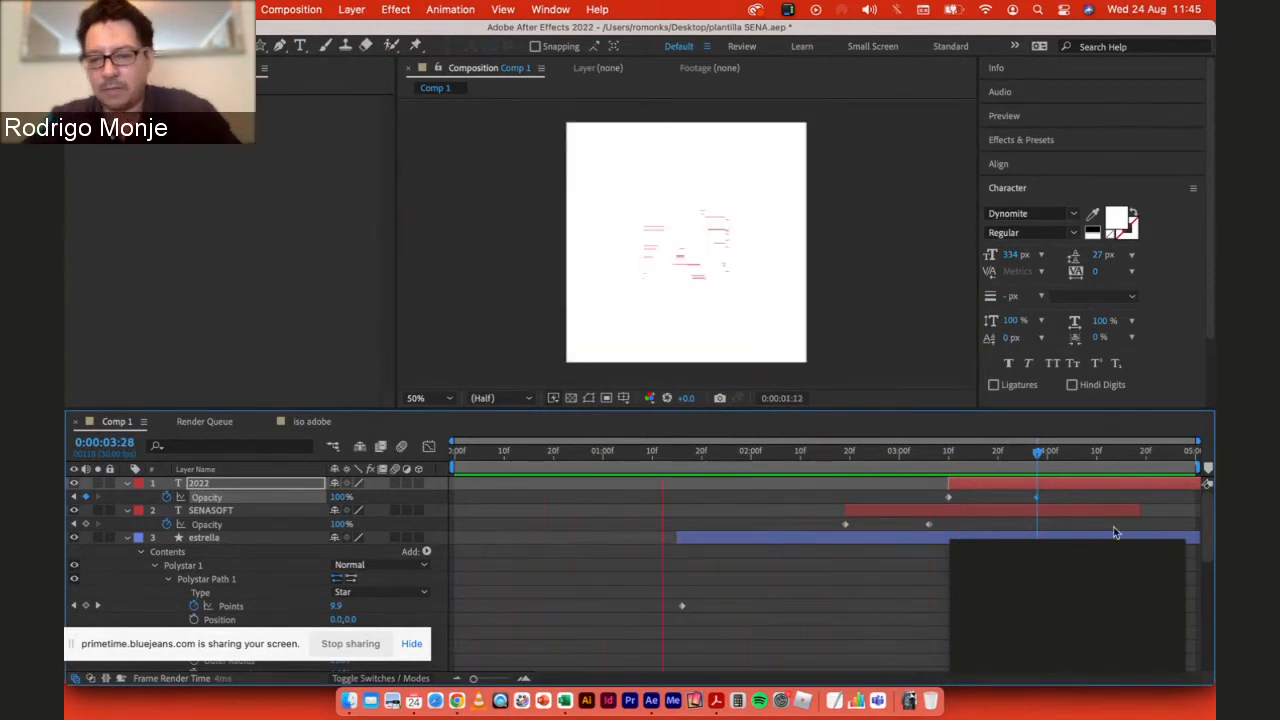
key(space)
click(1196, 512)
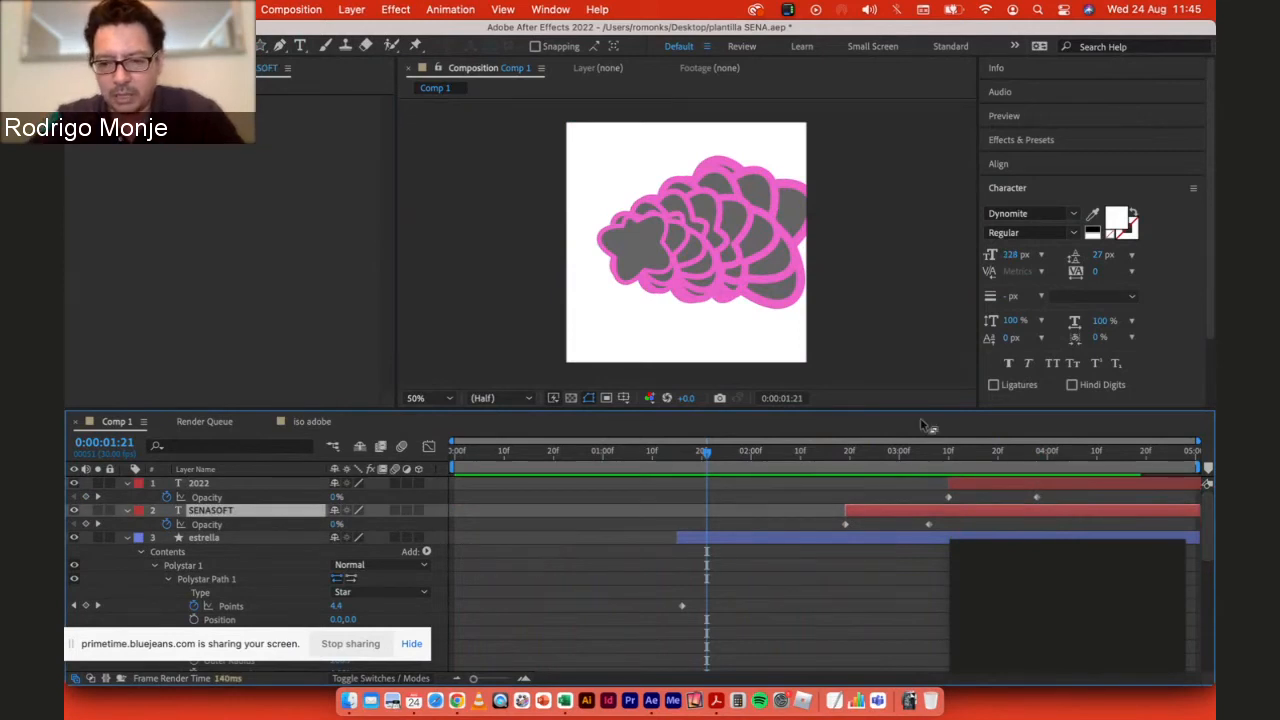
drag(970, 453, 1106, 455)
drag(1124, 455, 1177, 455)
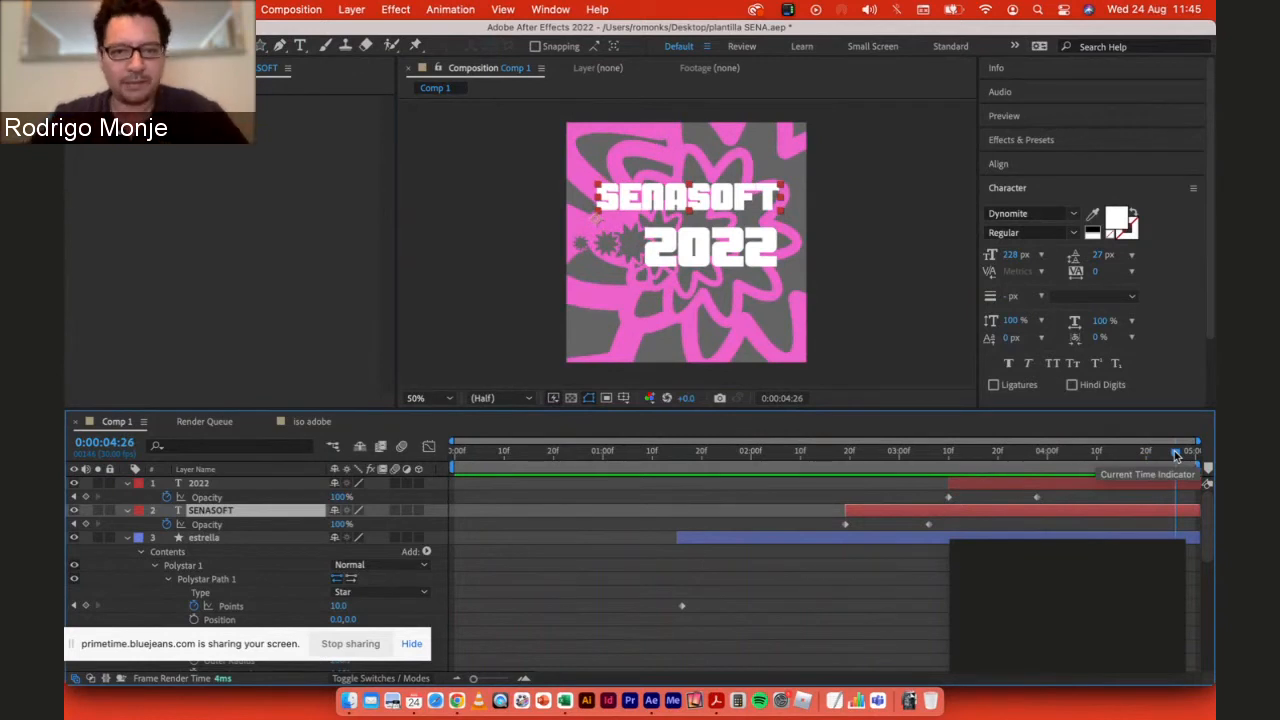
Step: Inspect the Duration setting in Comp 1's composition settings and cancel the dialog
key(super+k)
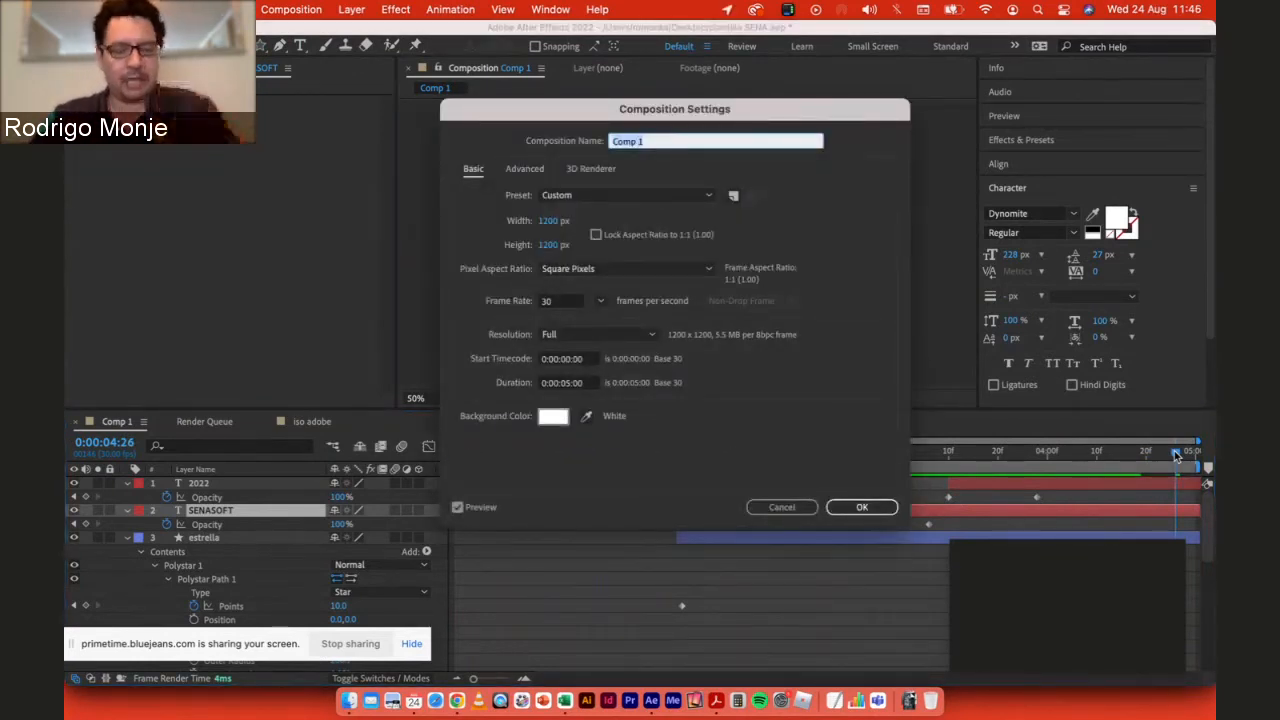
click(566, 383)
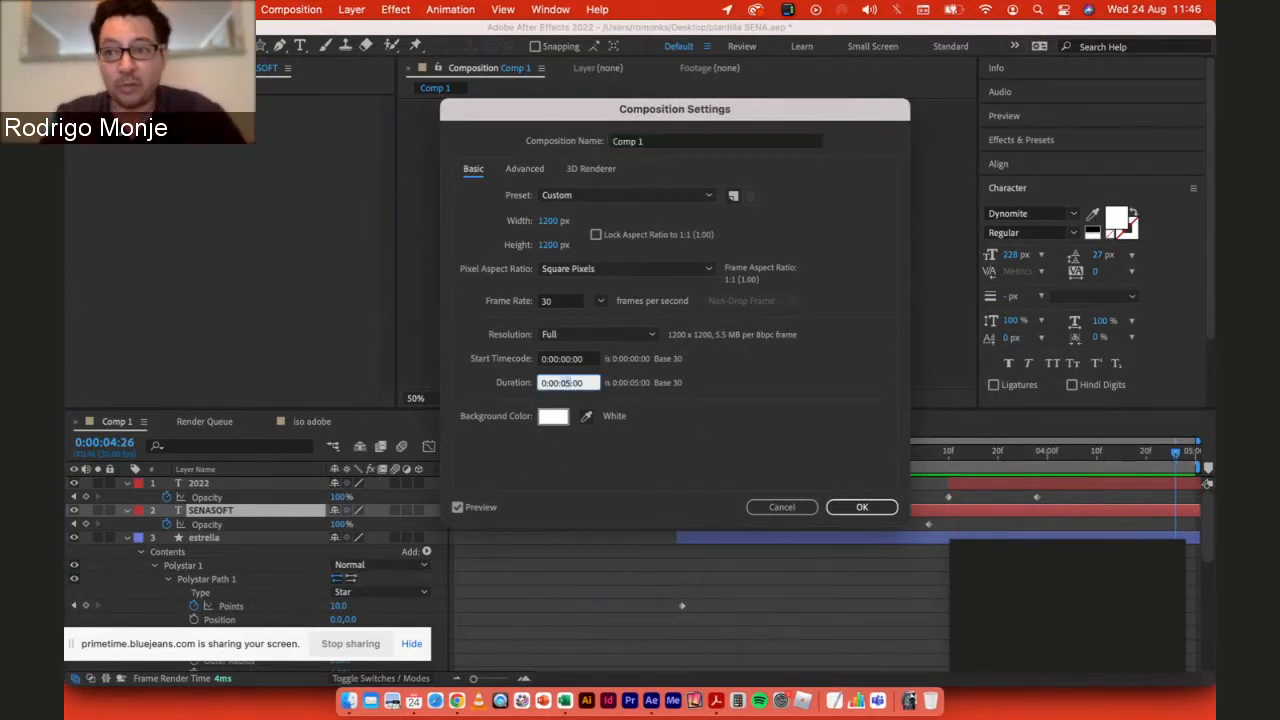
click(814, 508)
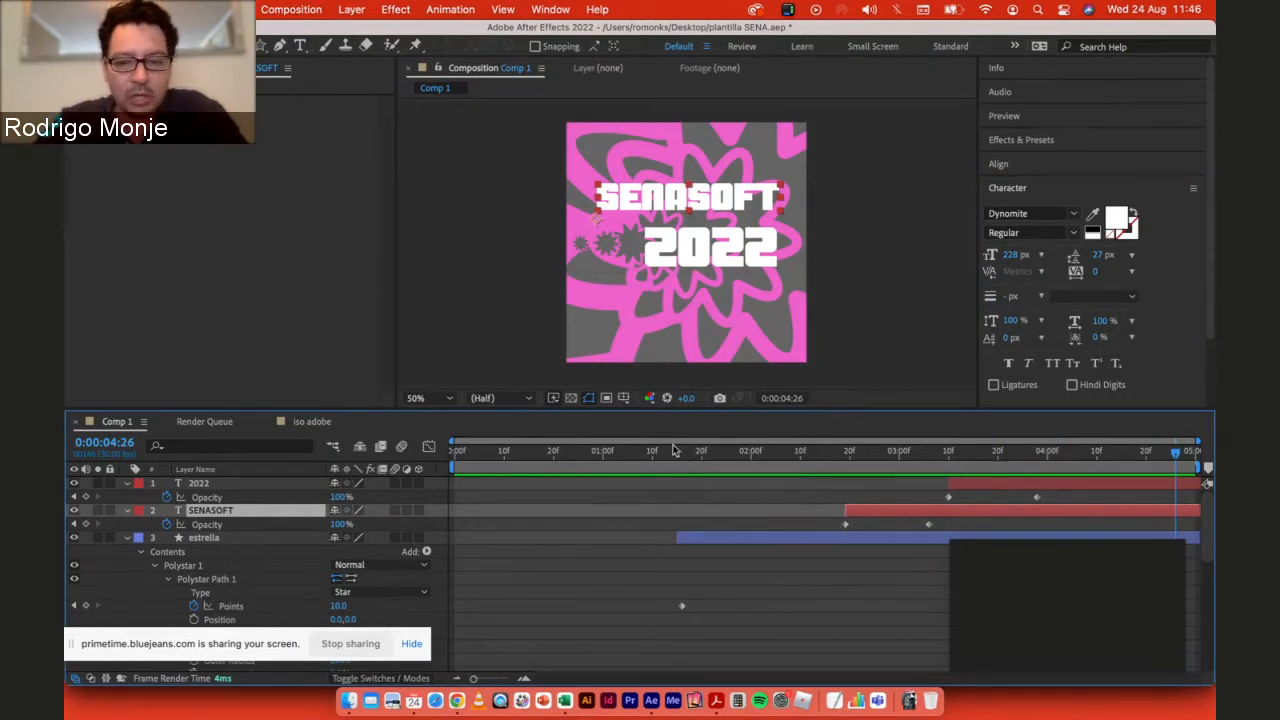
Step: Preview the full animation up to 0:00:04:29 and scrub back to 0:00:03:24 to review the 2022 fade-in
drag(802, 453, 1207, 465)
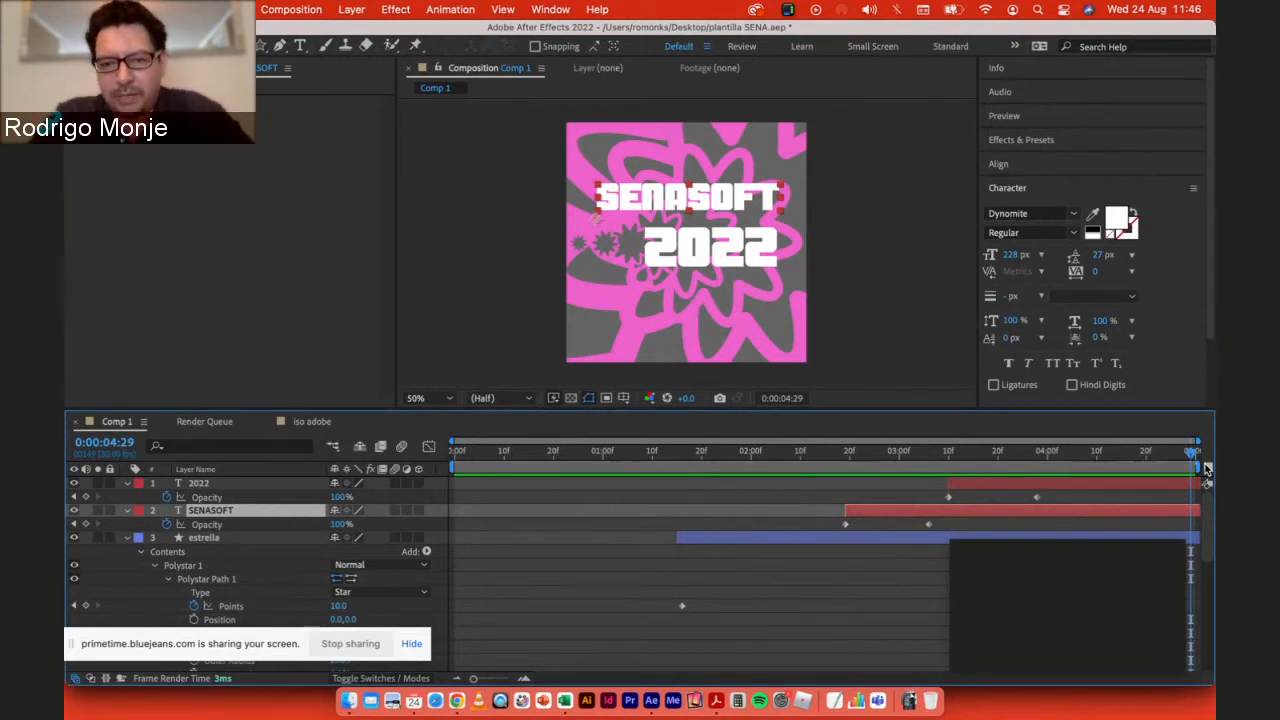
mouse_move(1194, 452)
mouse_down()
mouse_move(973, 455)
mouse_move(1205, 452)
mouse_up()
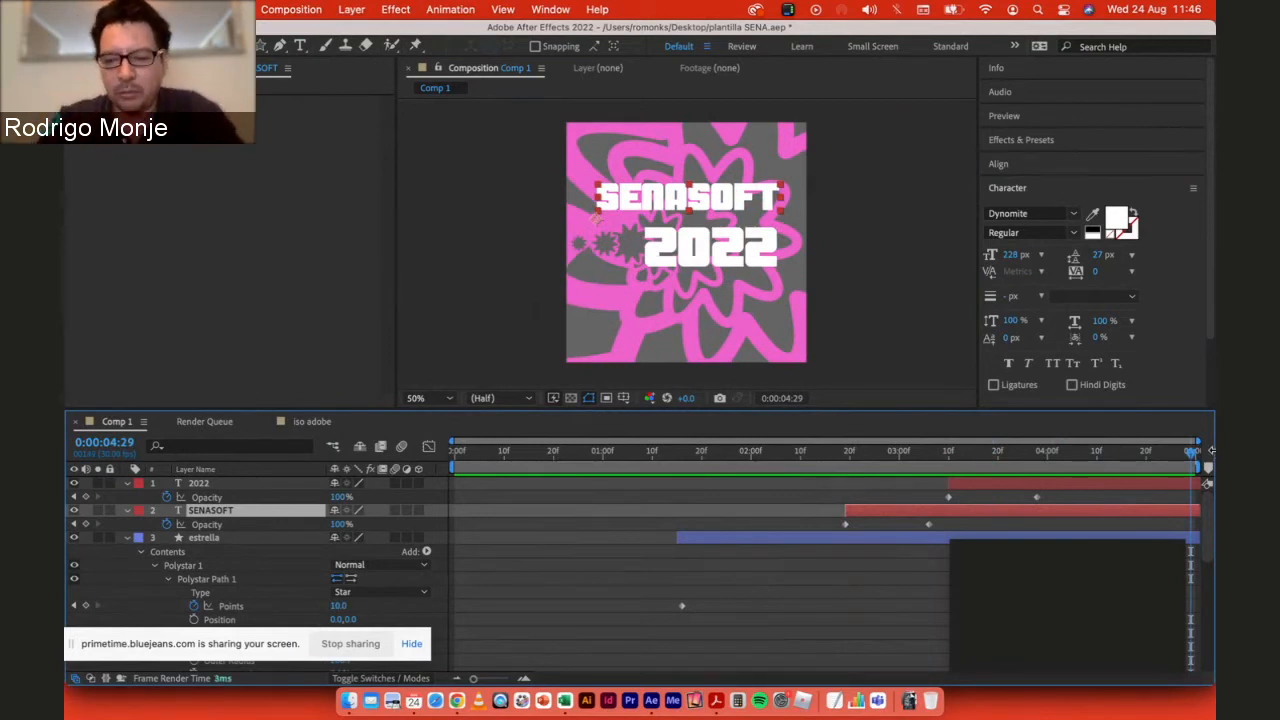
key(space)
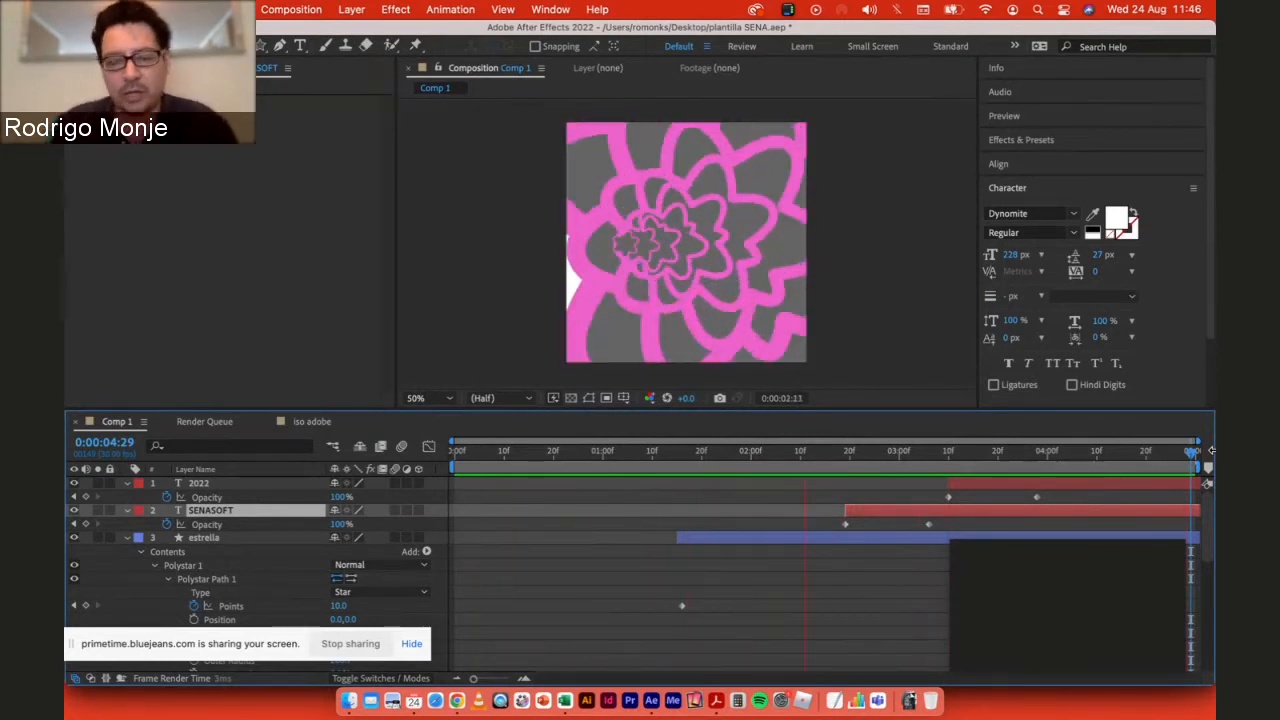
key(space)
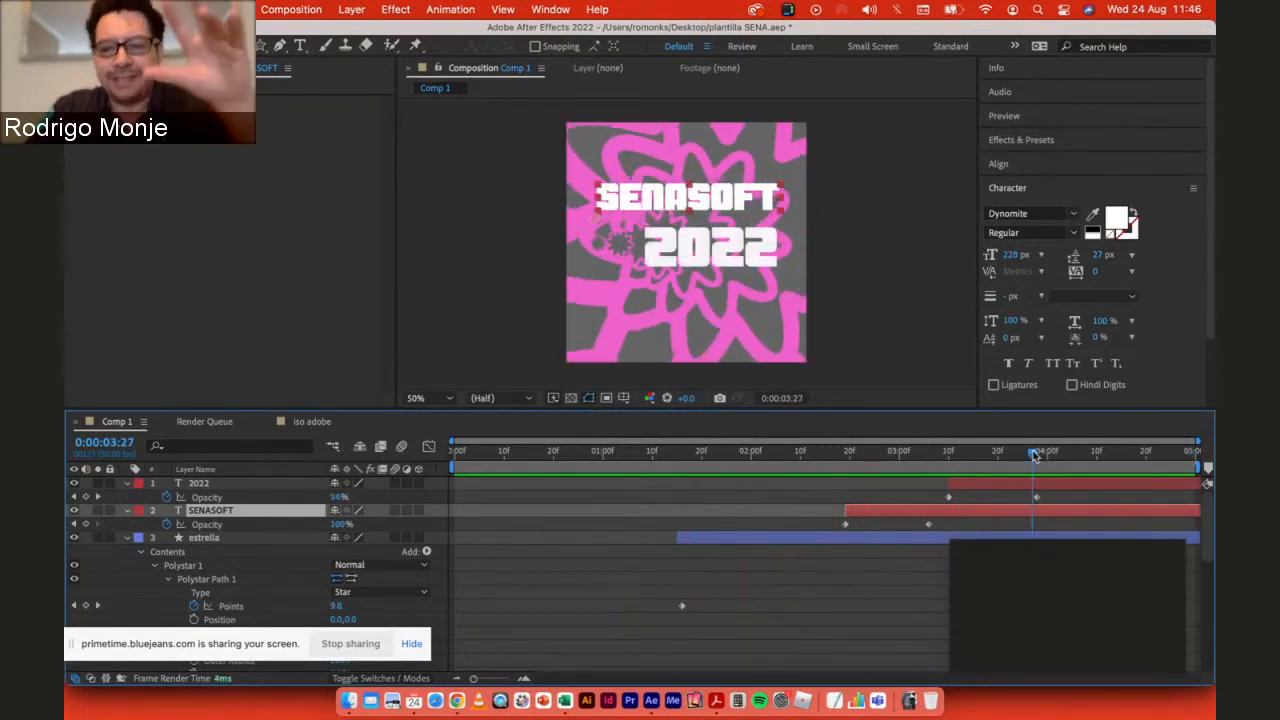
mouse_move(1037, 456)
mouse_down()
mouse_move(632, 462)
mouse_move(1018, 450)
mouse_up()
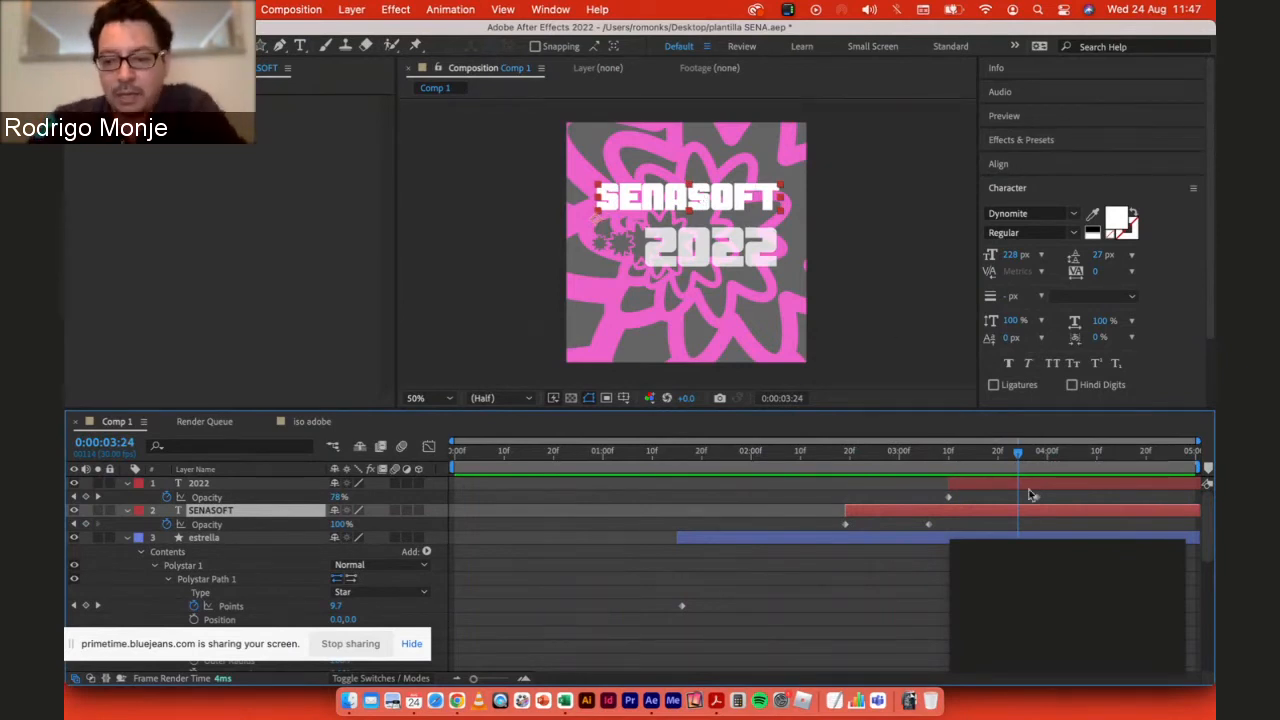
Step: Scrub Comp 1 forward to 0:00:04:02 and back to 0:00:02:24 to review the SENASOFT and 2022 title fade-ins
drag(1018, 456, 1063, 456)
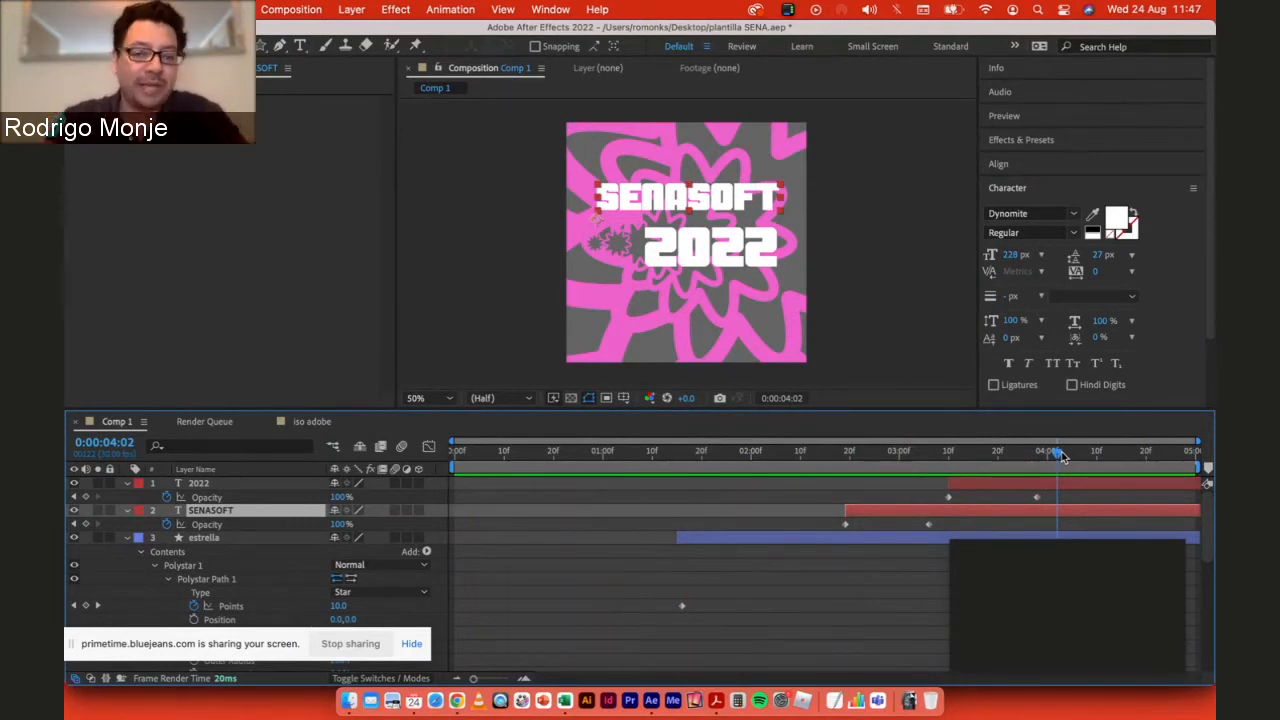
mouse_move(1090, 556)
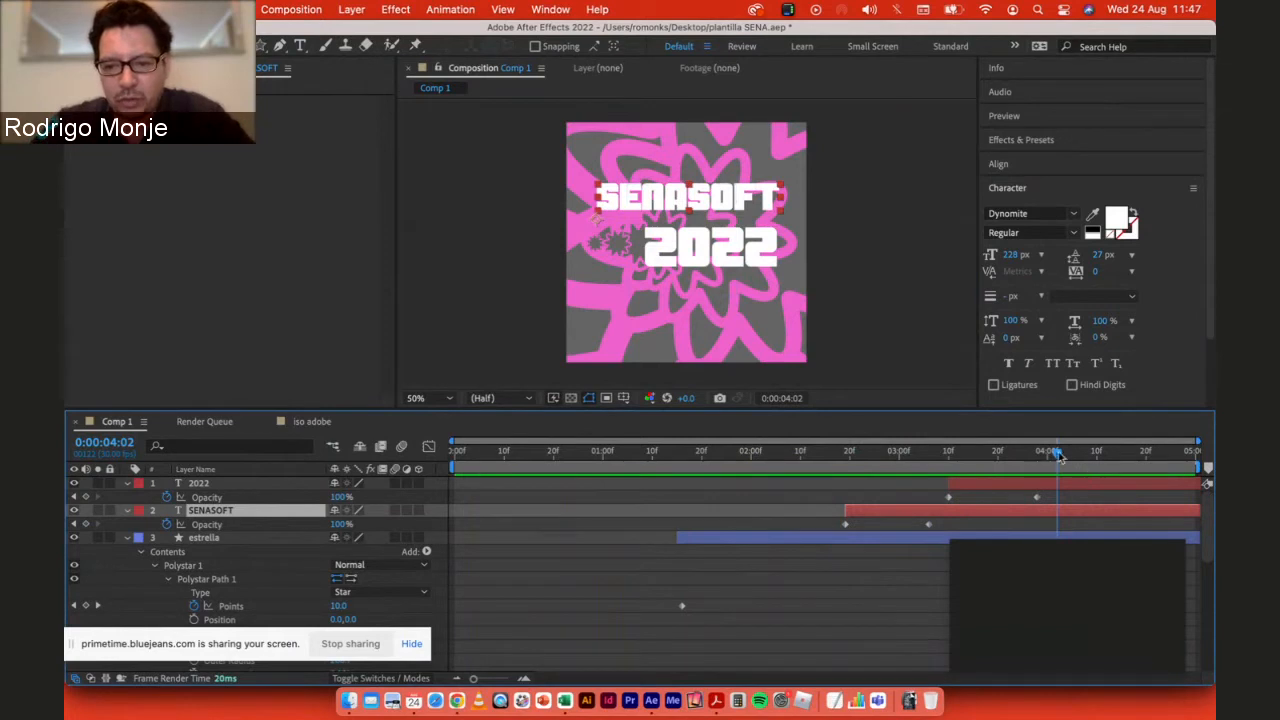
drag(1057, 451, 870, 482)
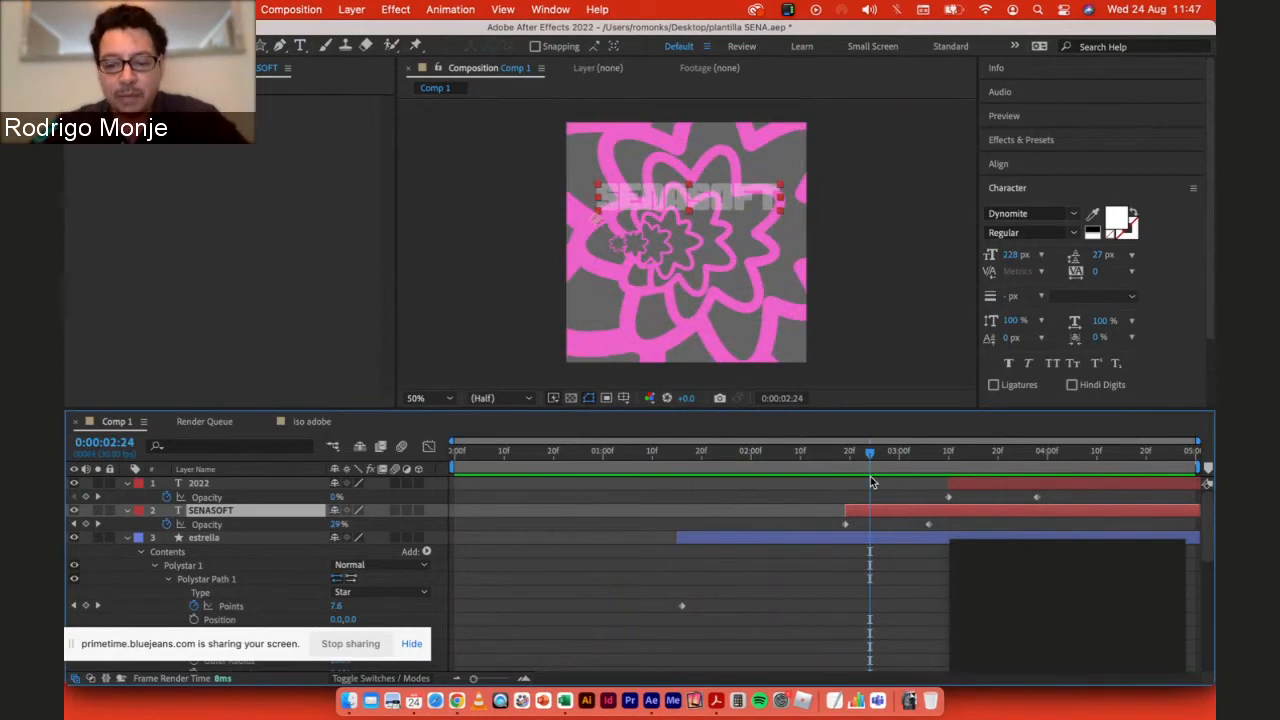
Step: Switch to the BlueJeans event in Google Chrome, expand the event chat, and read the attendees' recent messages and questions
key(super+Tab)
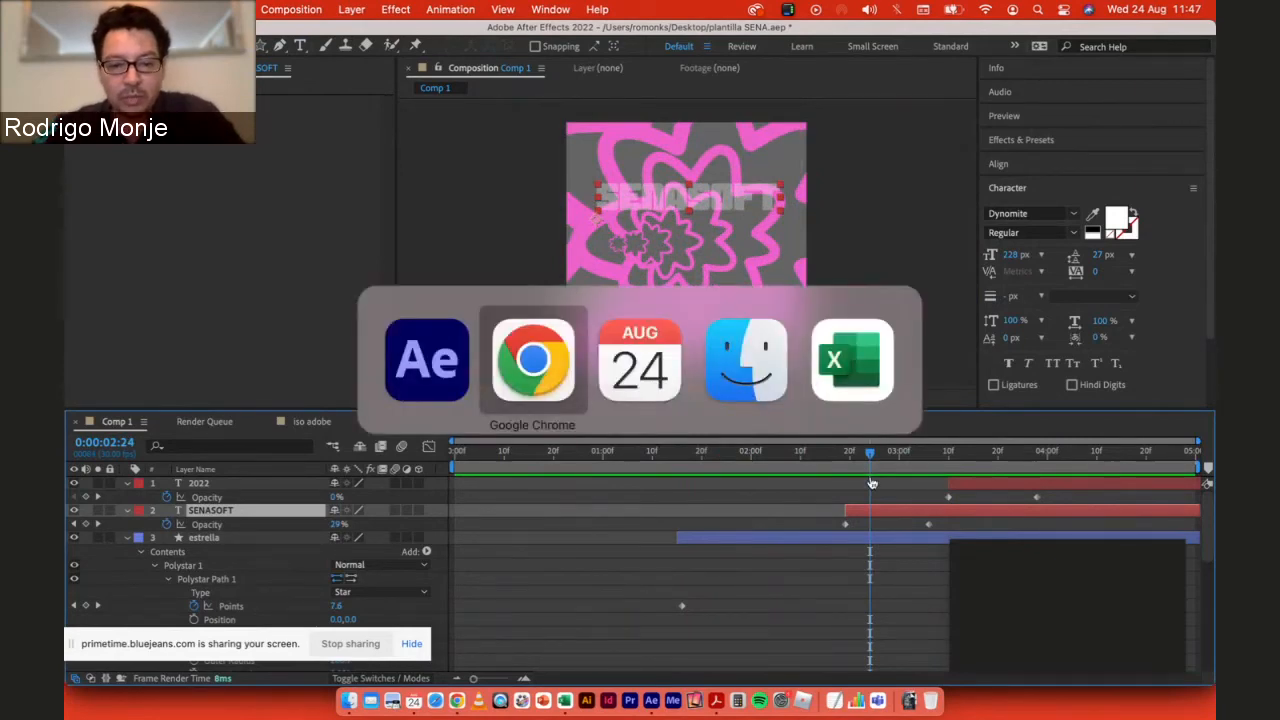
key(super+Tab)
click(534, 362)
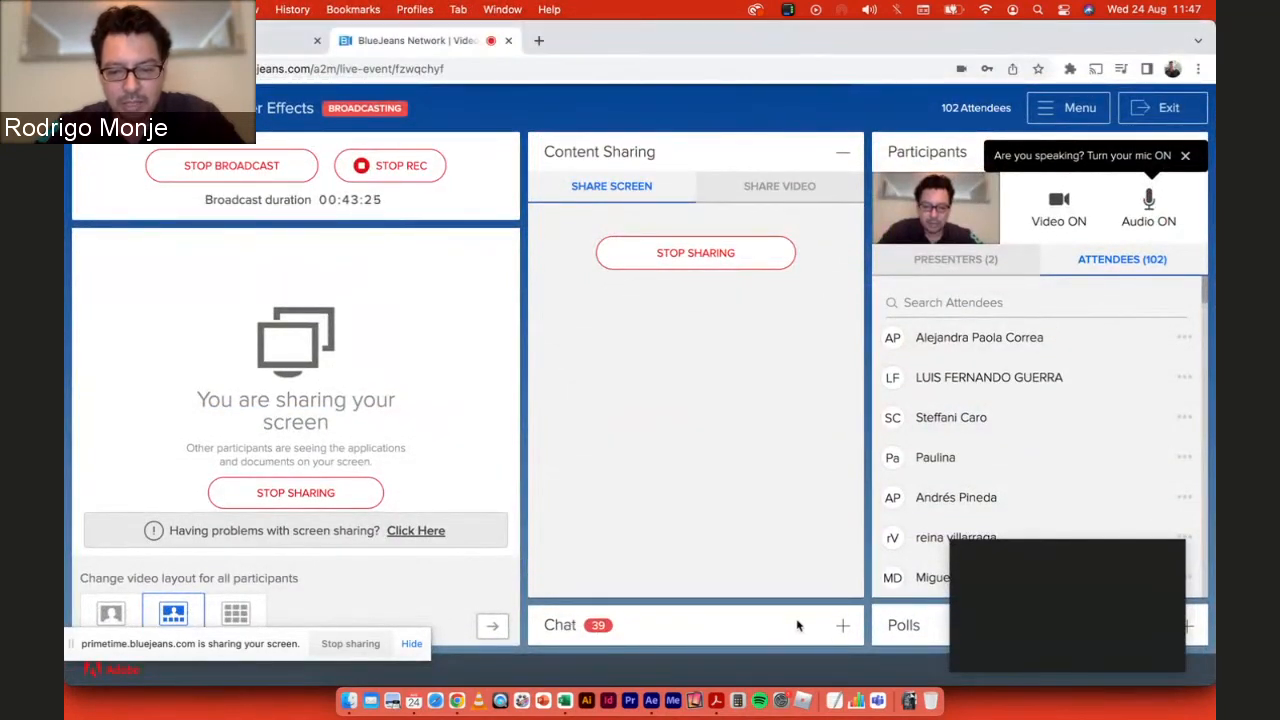
click(842, 625)
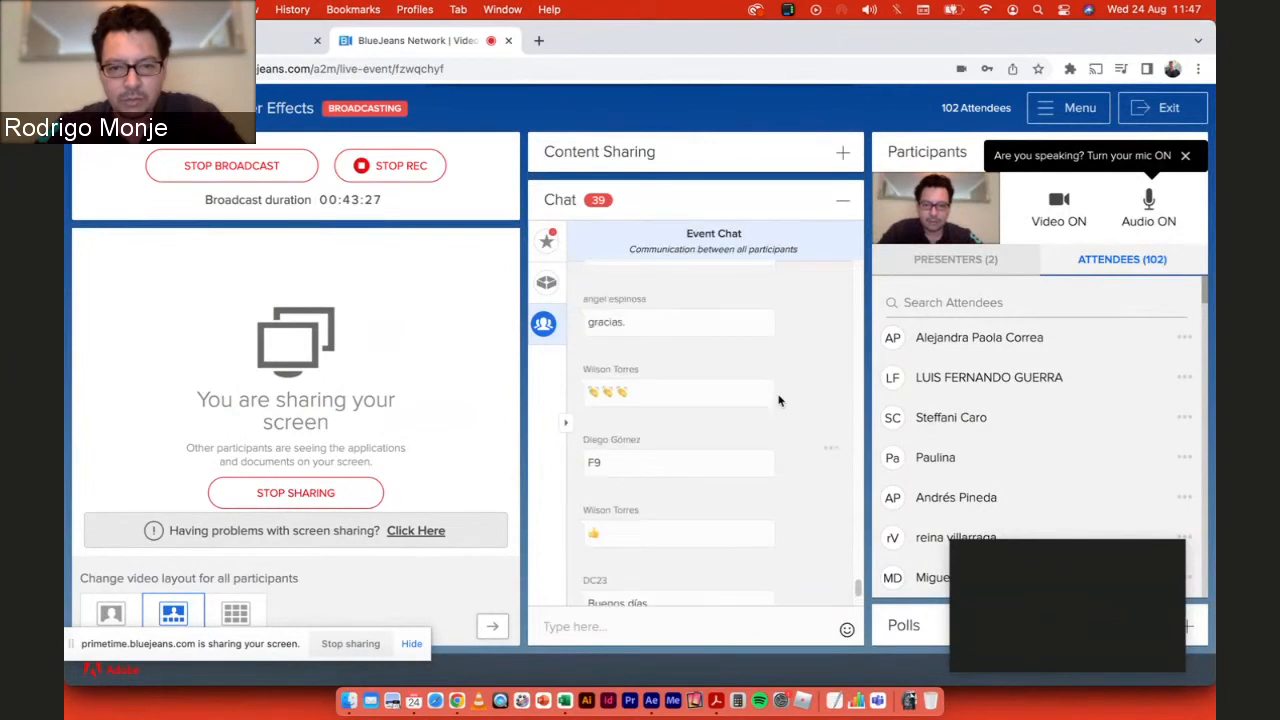
scroll(779, 401, up, 4)
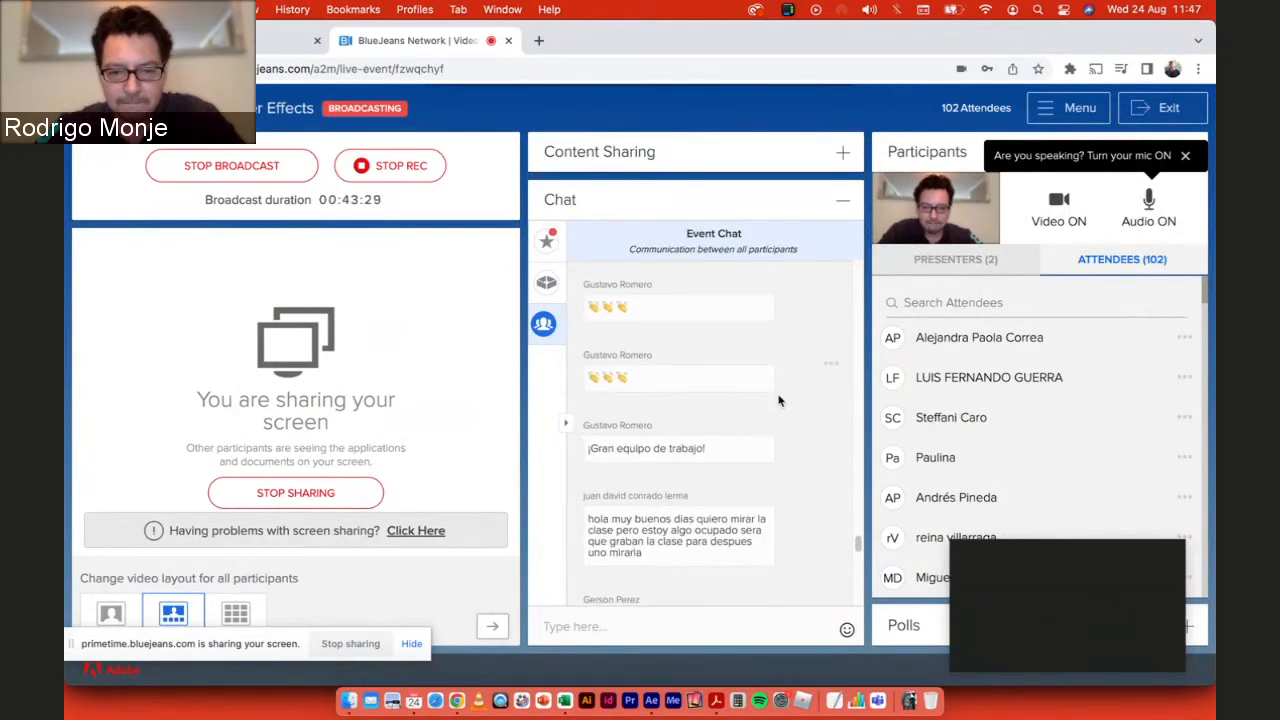
scroll(779, 401, down, 5)
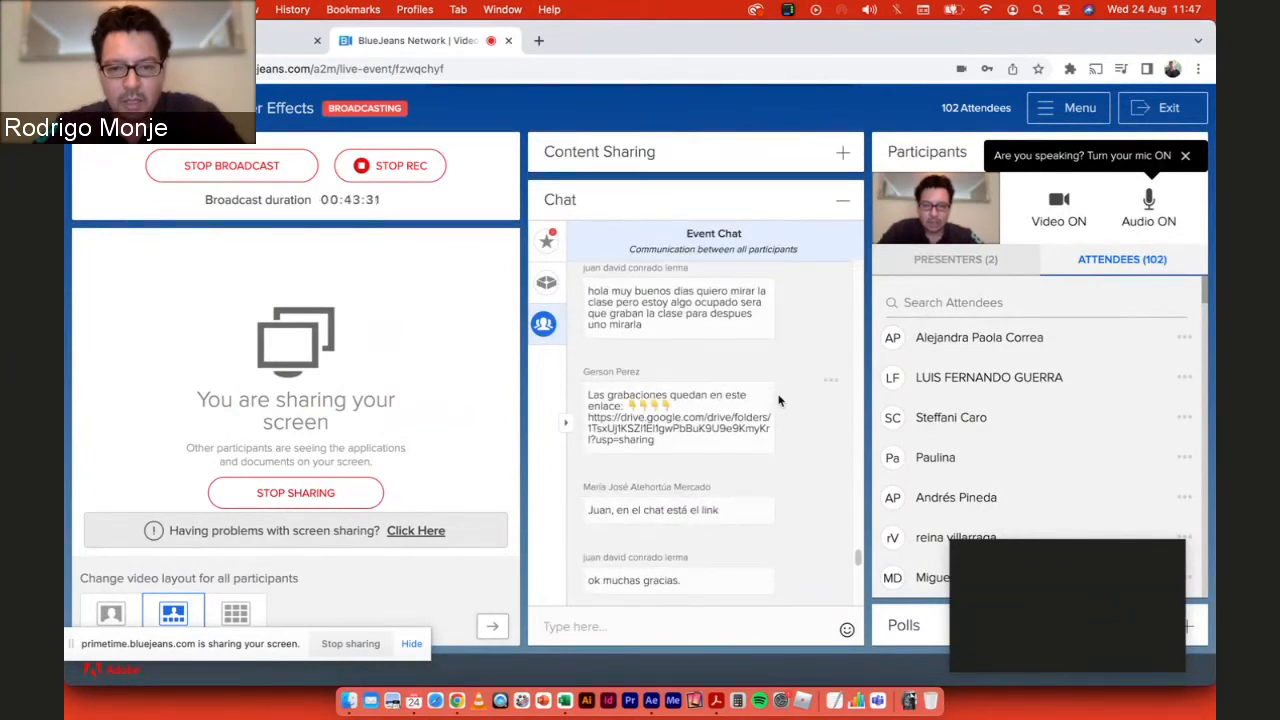
scroll(779, 401, down, 10)
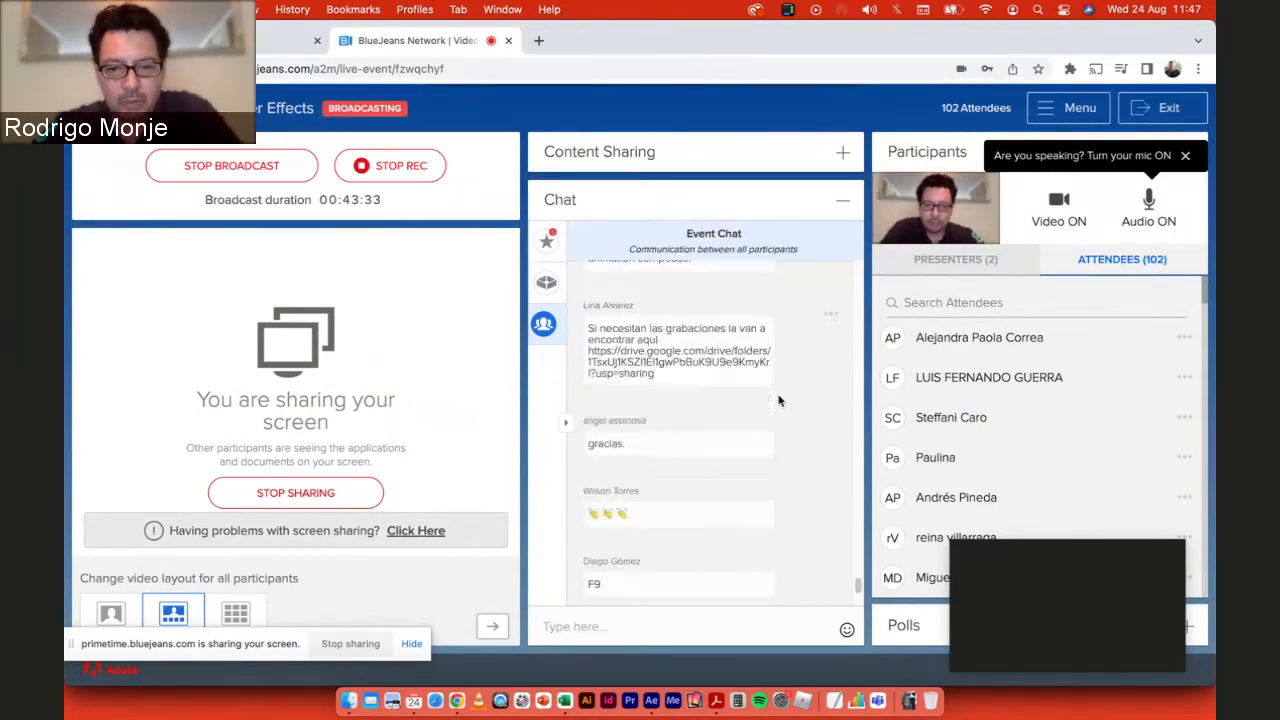
scroll(779, 401, down, 5)
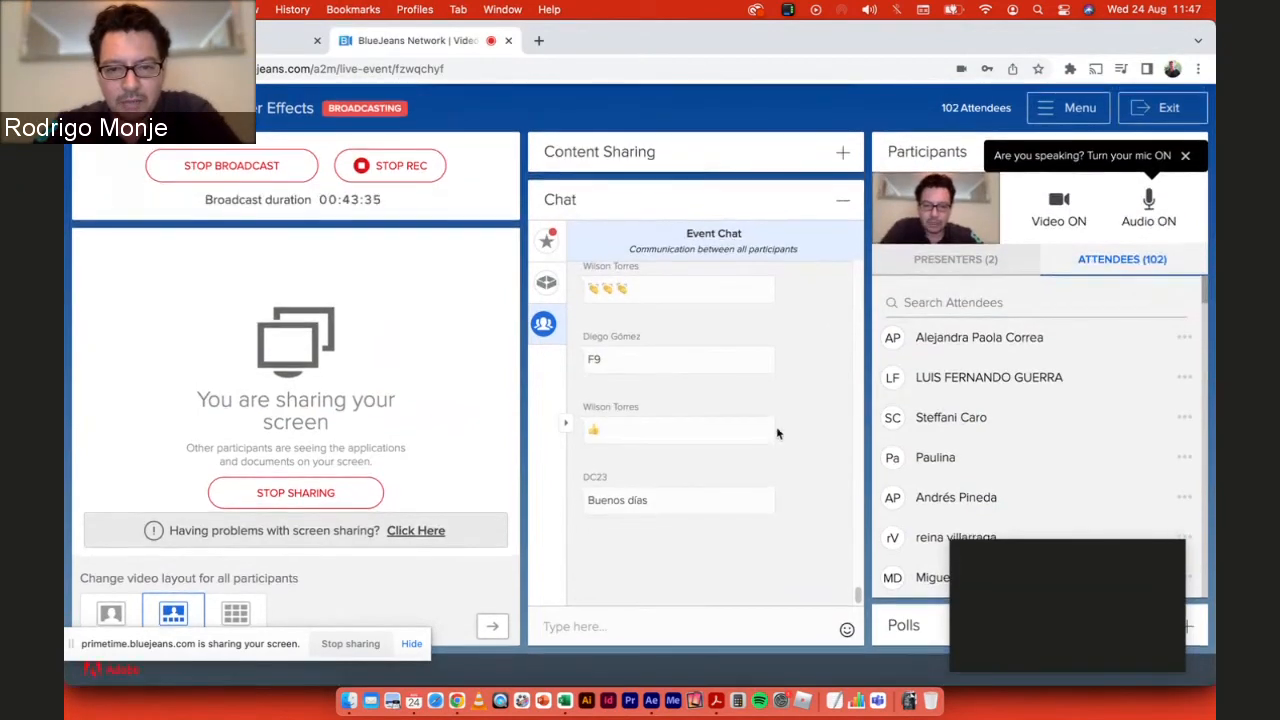
scroll(777, 433, up, 3)
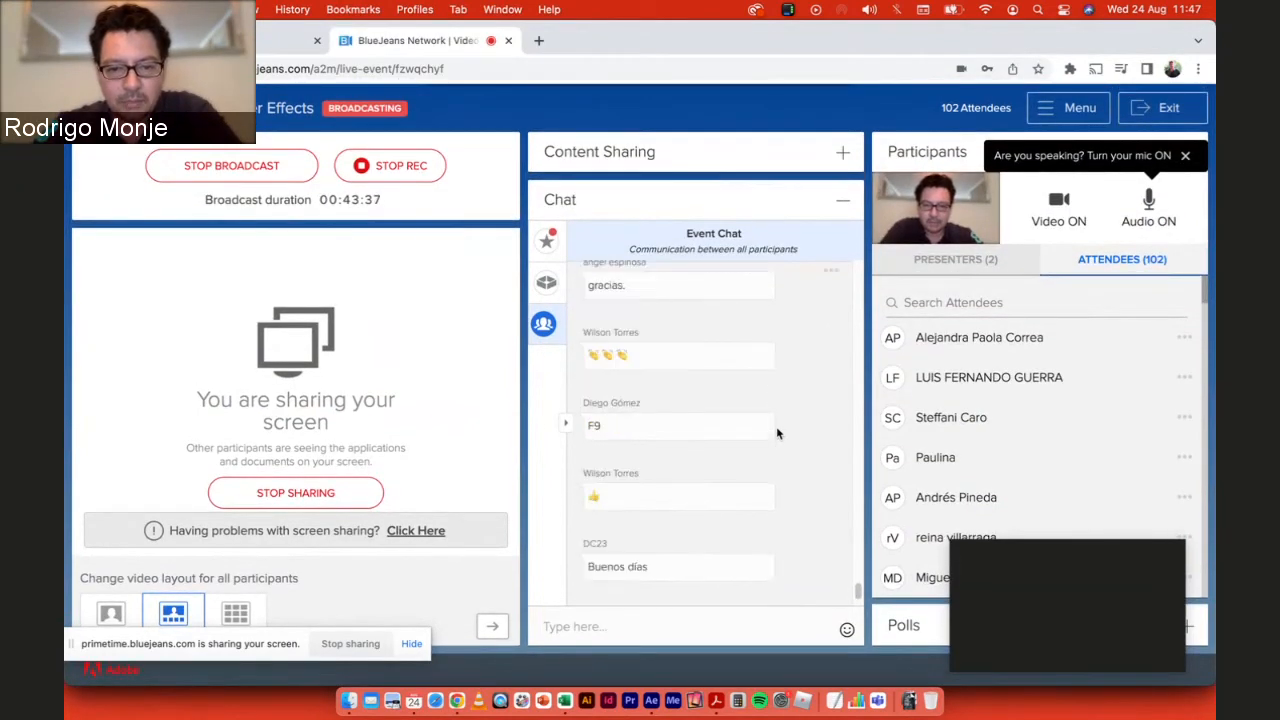
scroll(777, 433, down, 3)
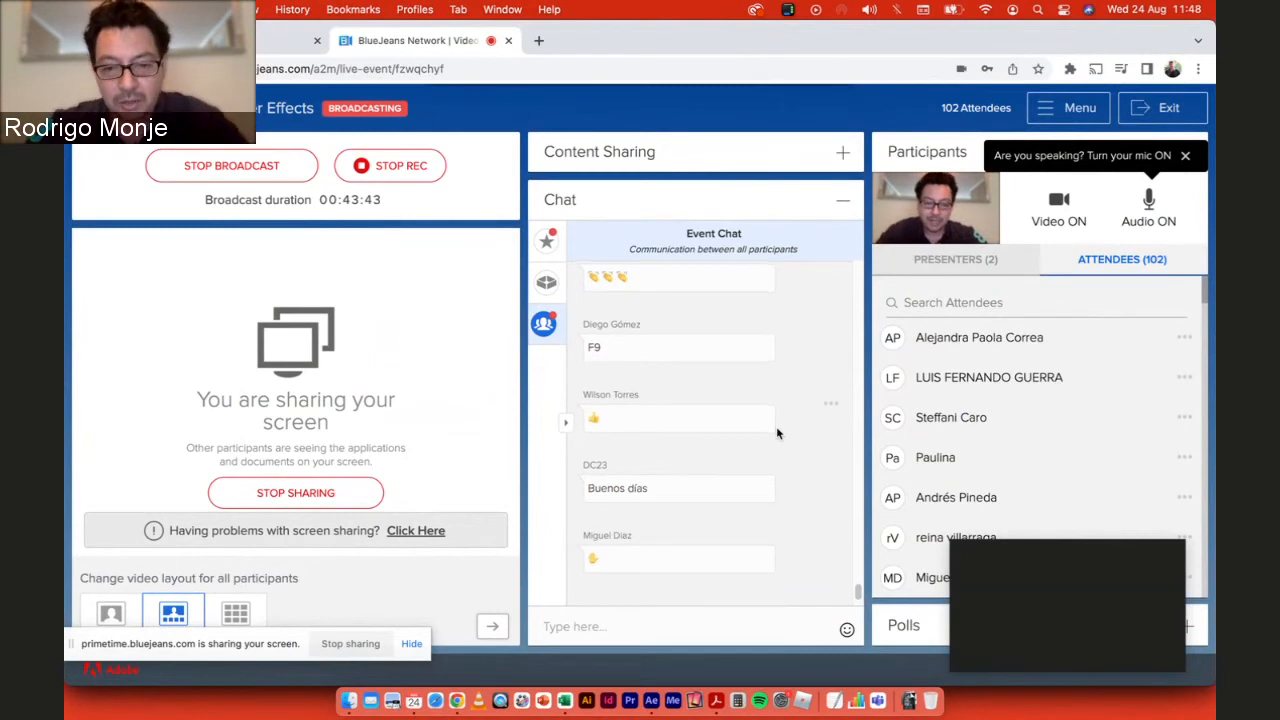
scroll(777, 433, down, 3)
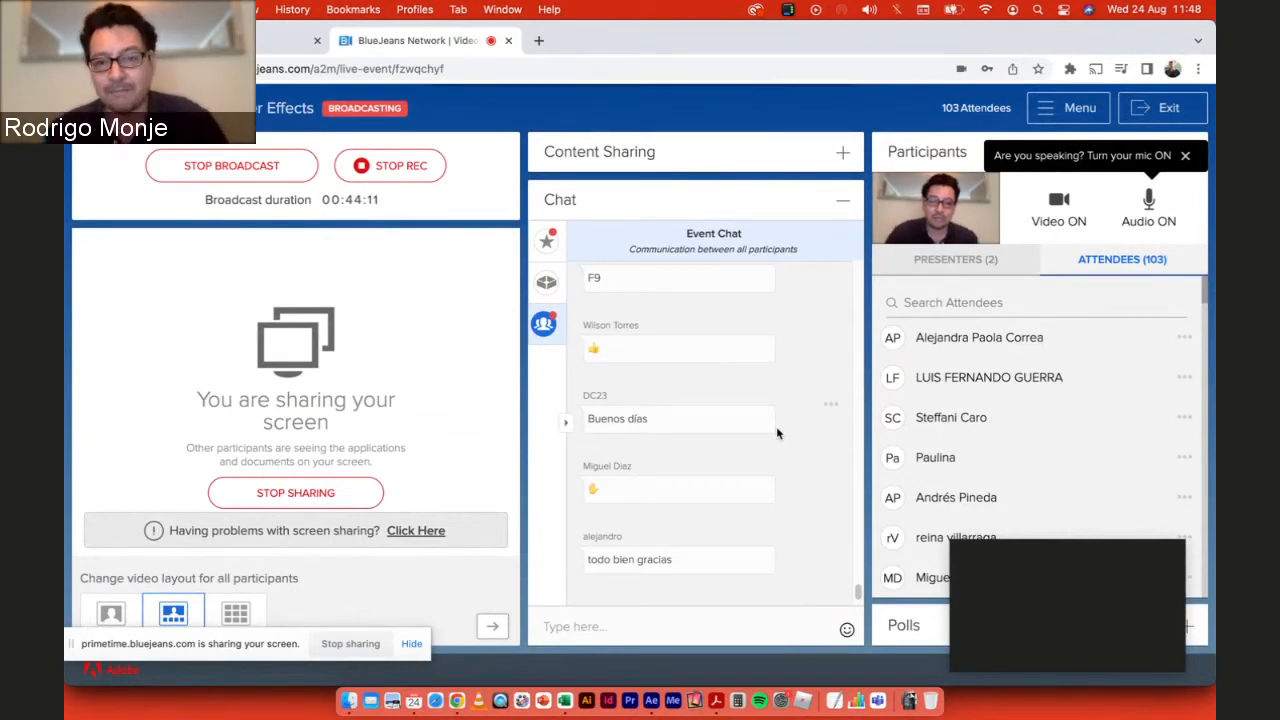
scroll(776, 433, up, 1)
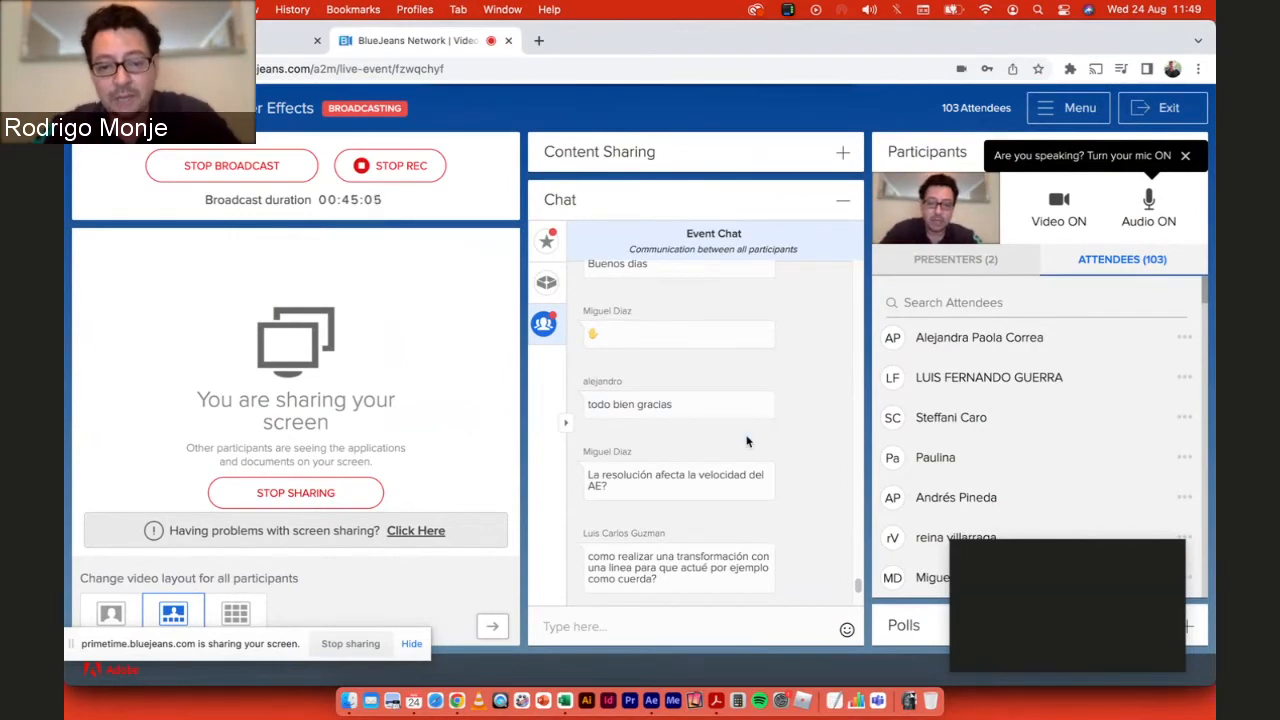
Step: Switch back to After Effects, move the current time to 0:00:02:12, and preview Comp 1 from there
key(super+Tab)
drag(869, 453, 810, 456)
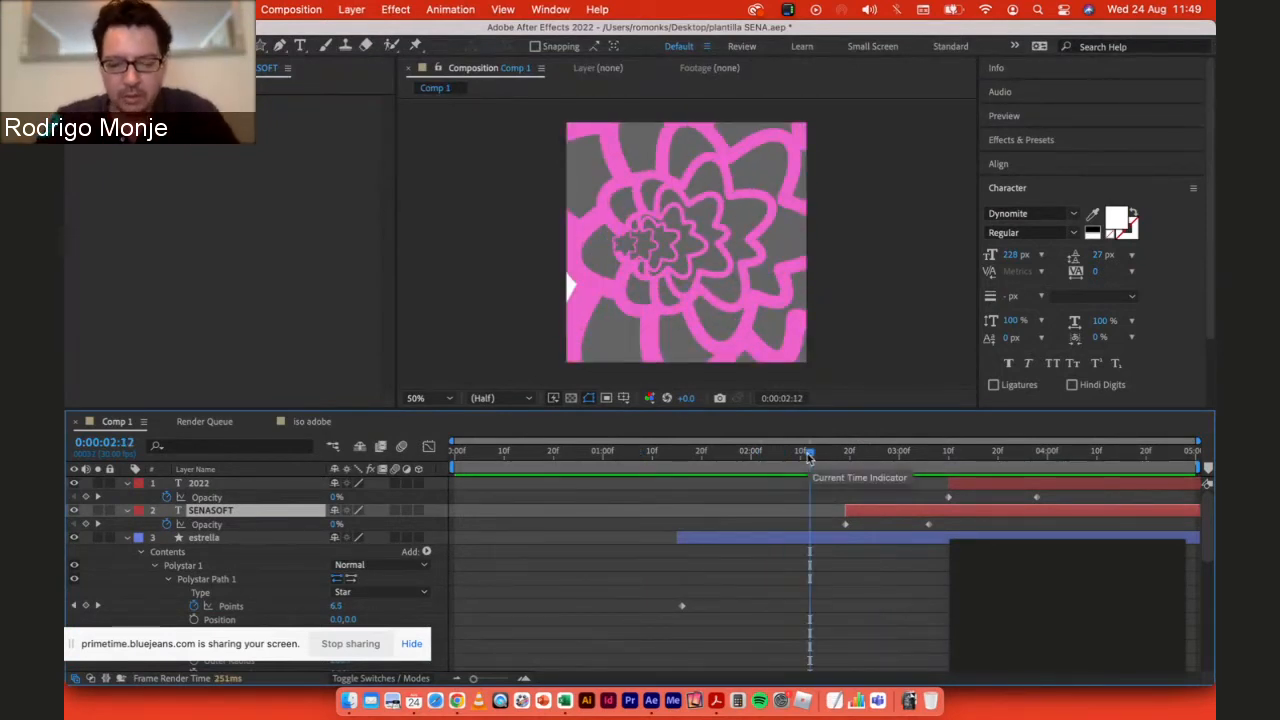
key(space)
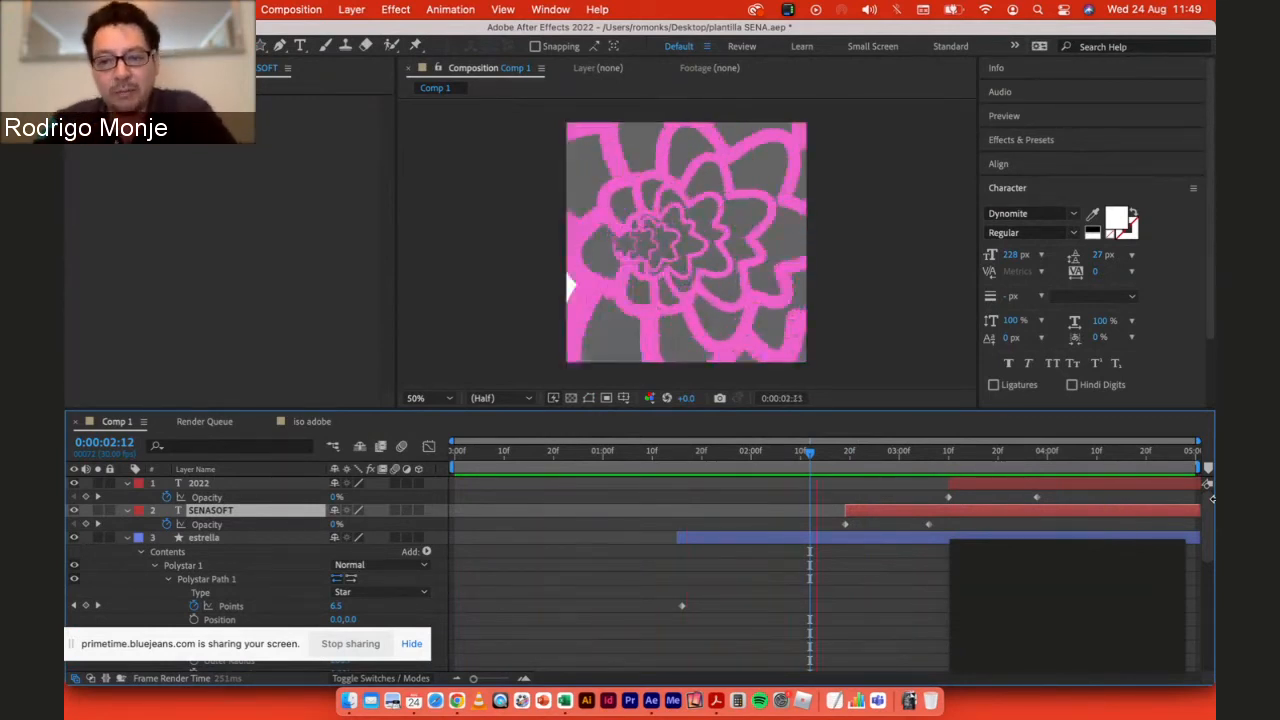
Step: Show the Preview playback settings and replay the Comp 1 animation, stopping at 0:00:04:24
click(1015, 117)
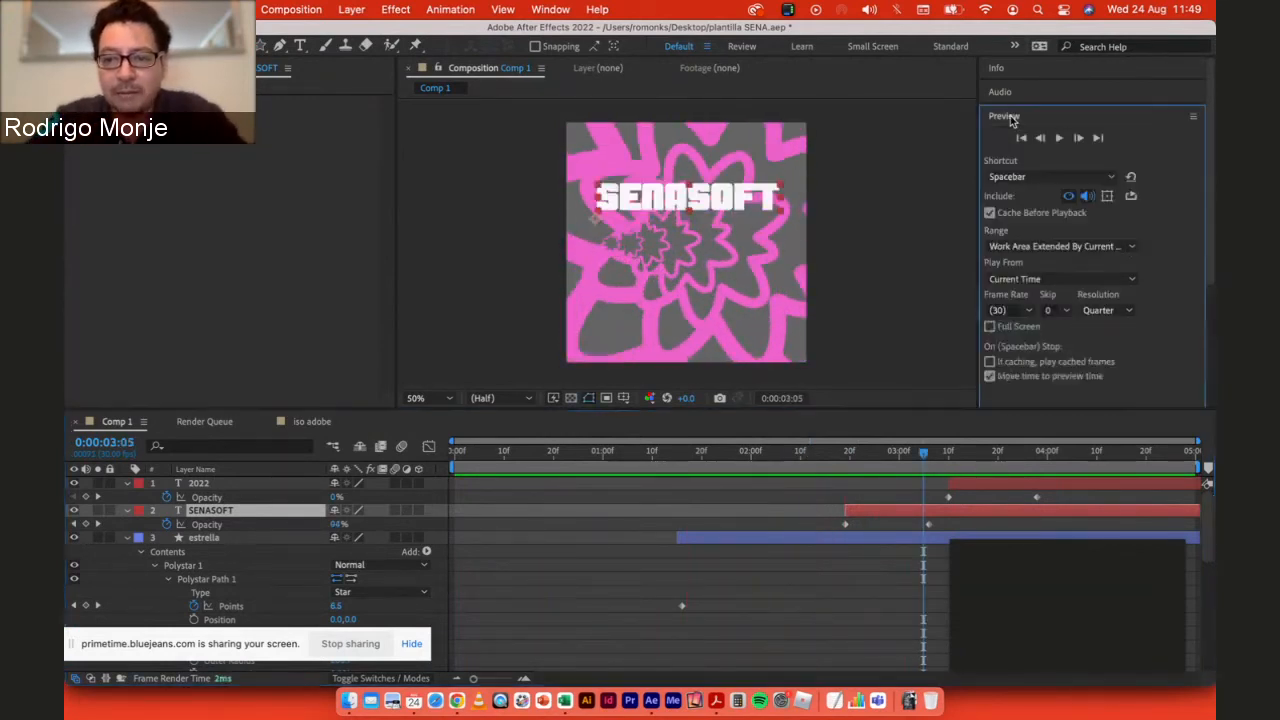
click(1061, 140)
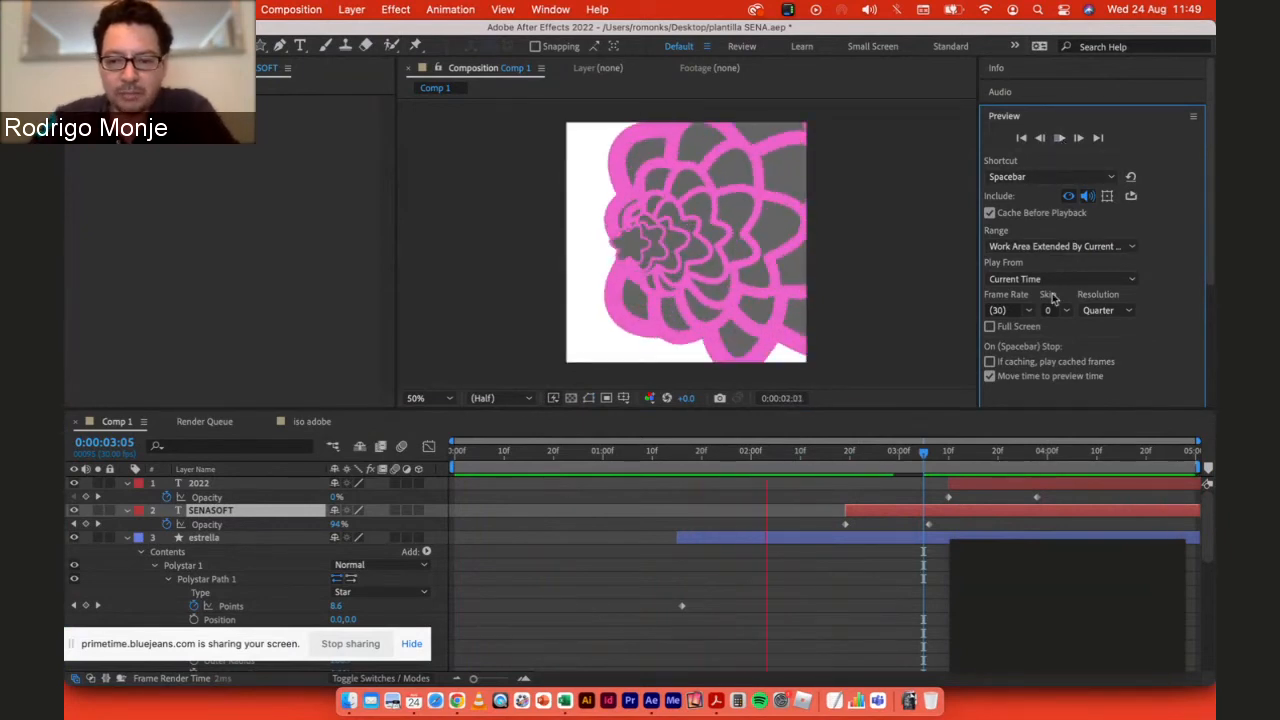
key(space)
key(space)
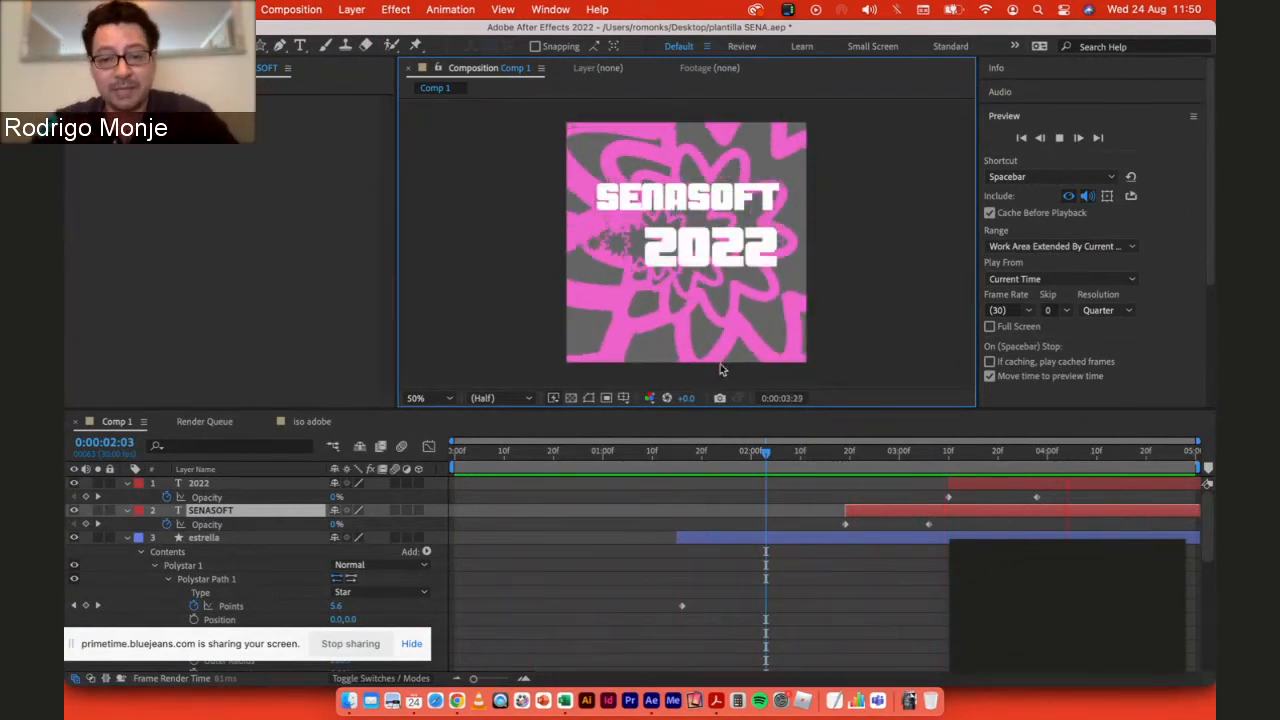
key(space)
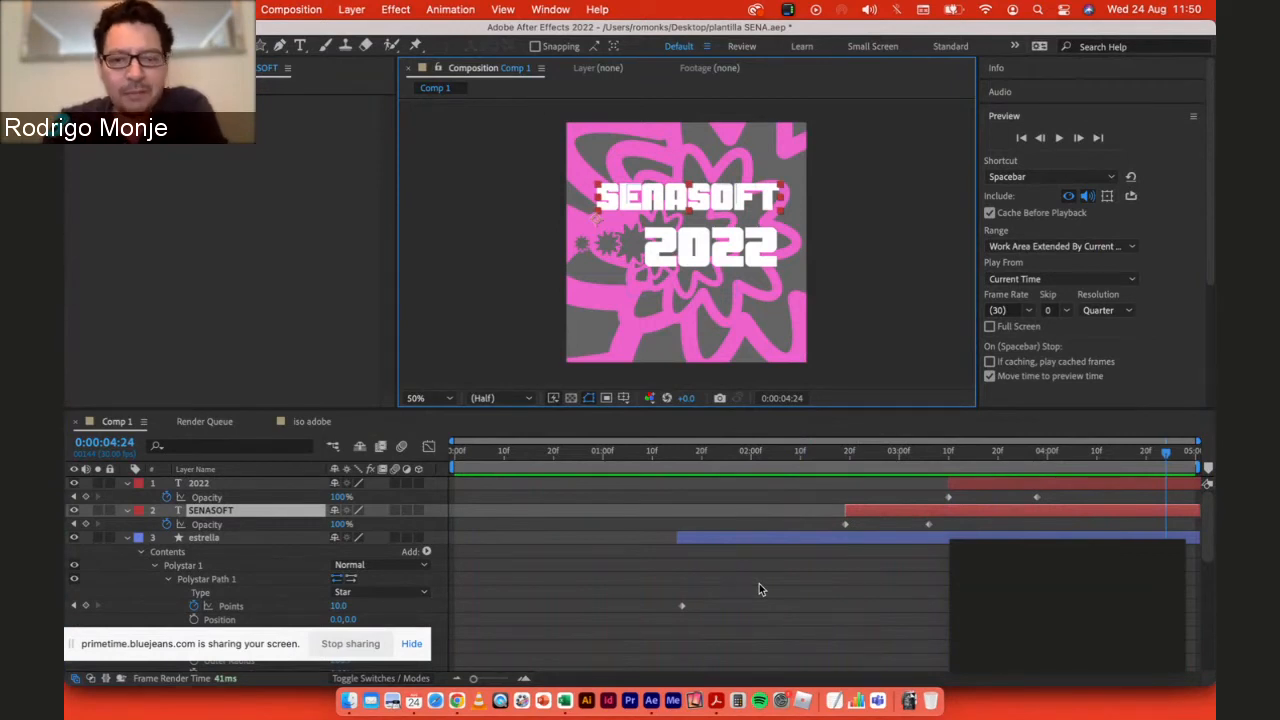
click(450, 400)
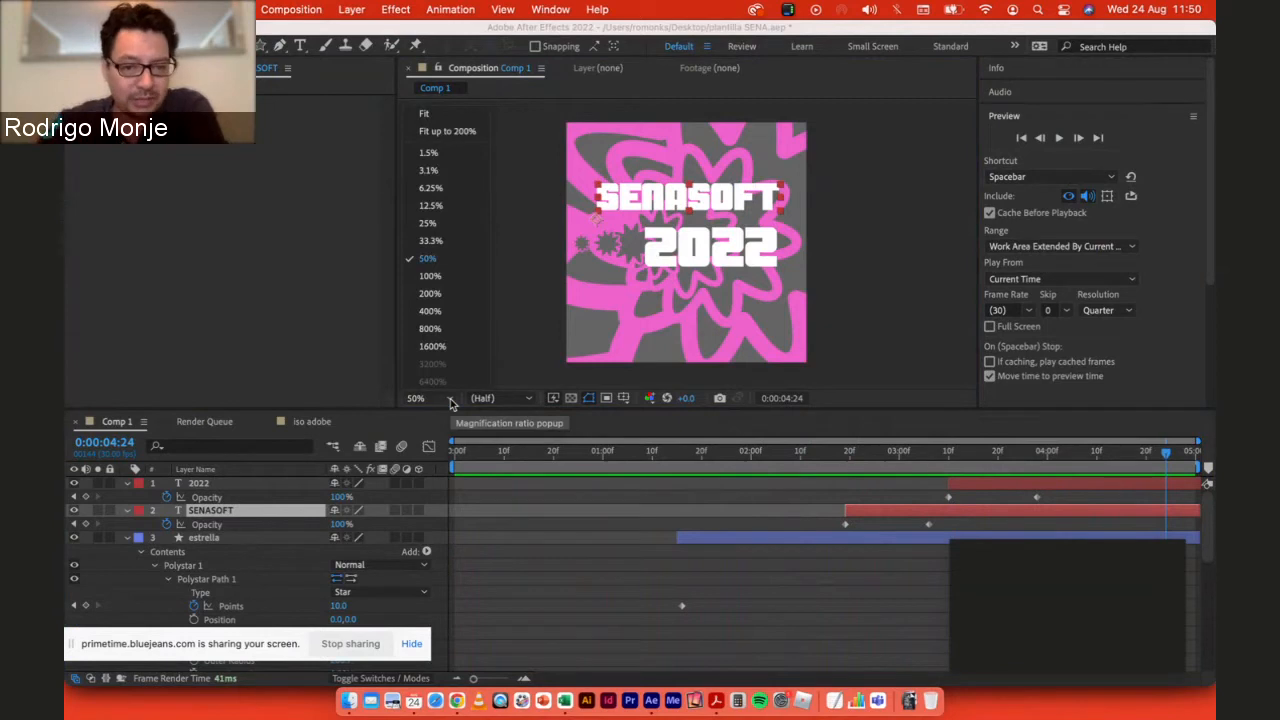
click(528, 398)
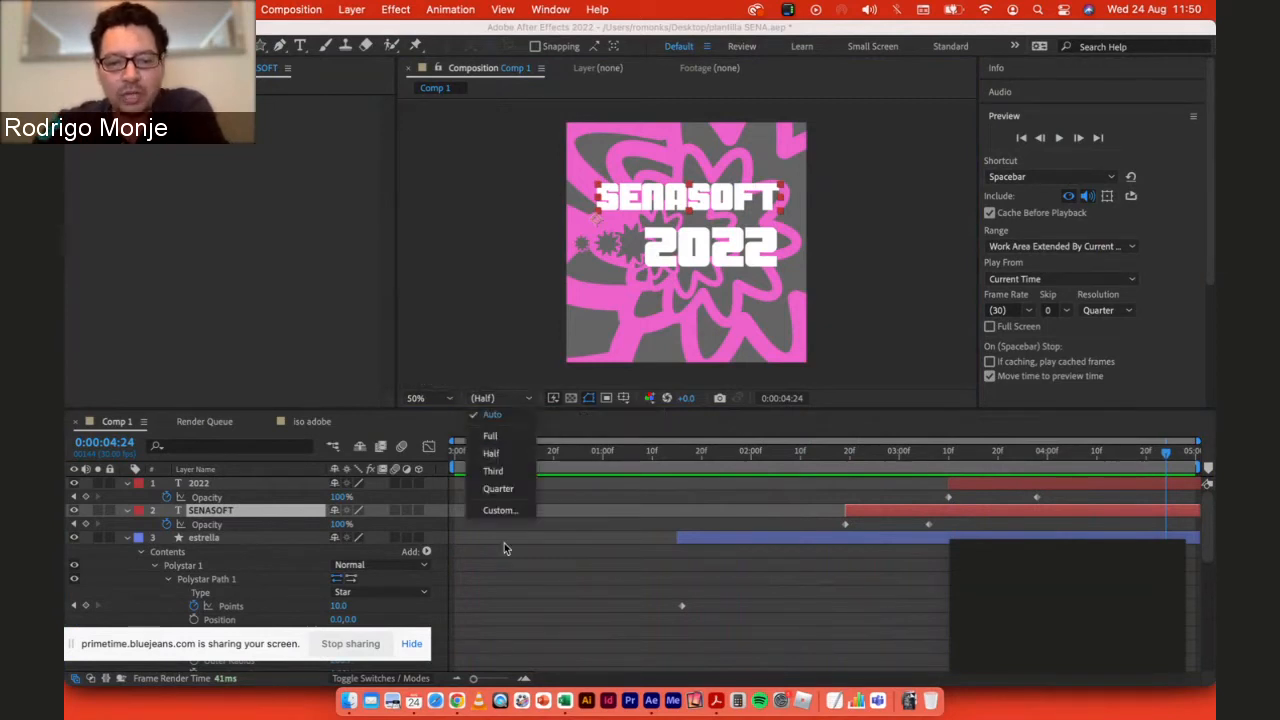
click(547, 565)
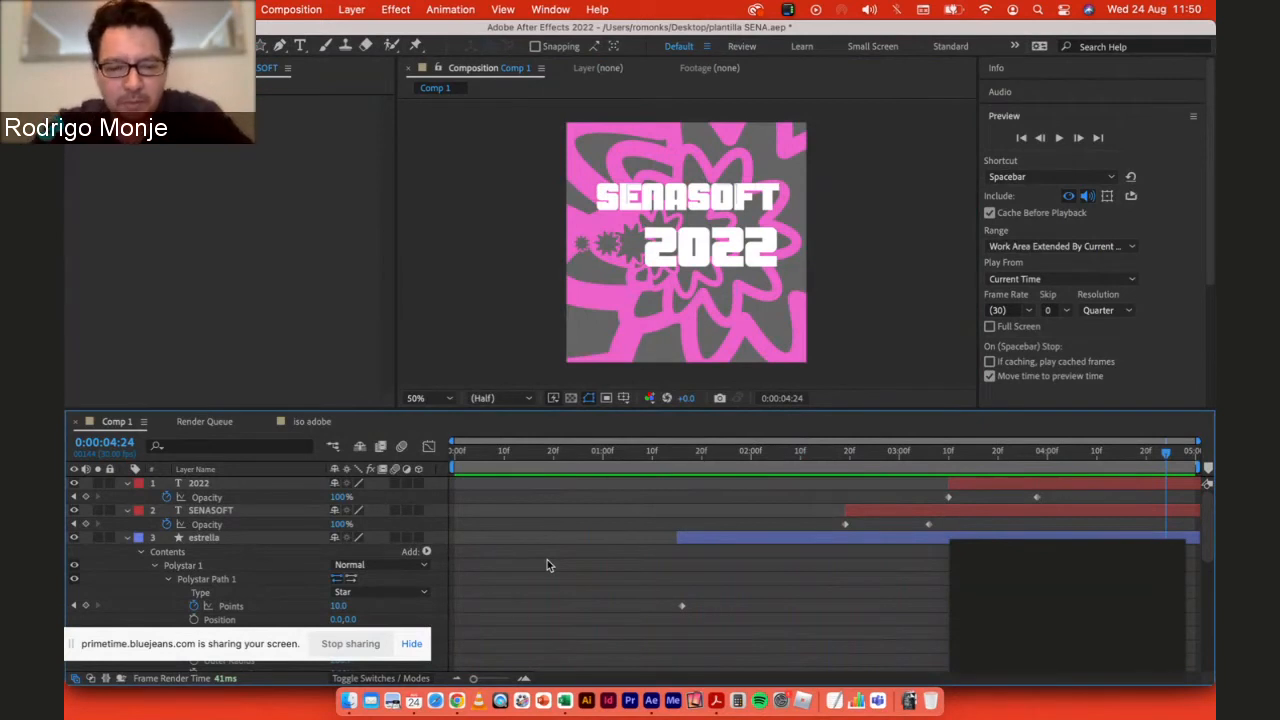
Step: Set the composition viewer's resolution to Auto and its magnification to 100%
click(520, 398)
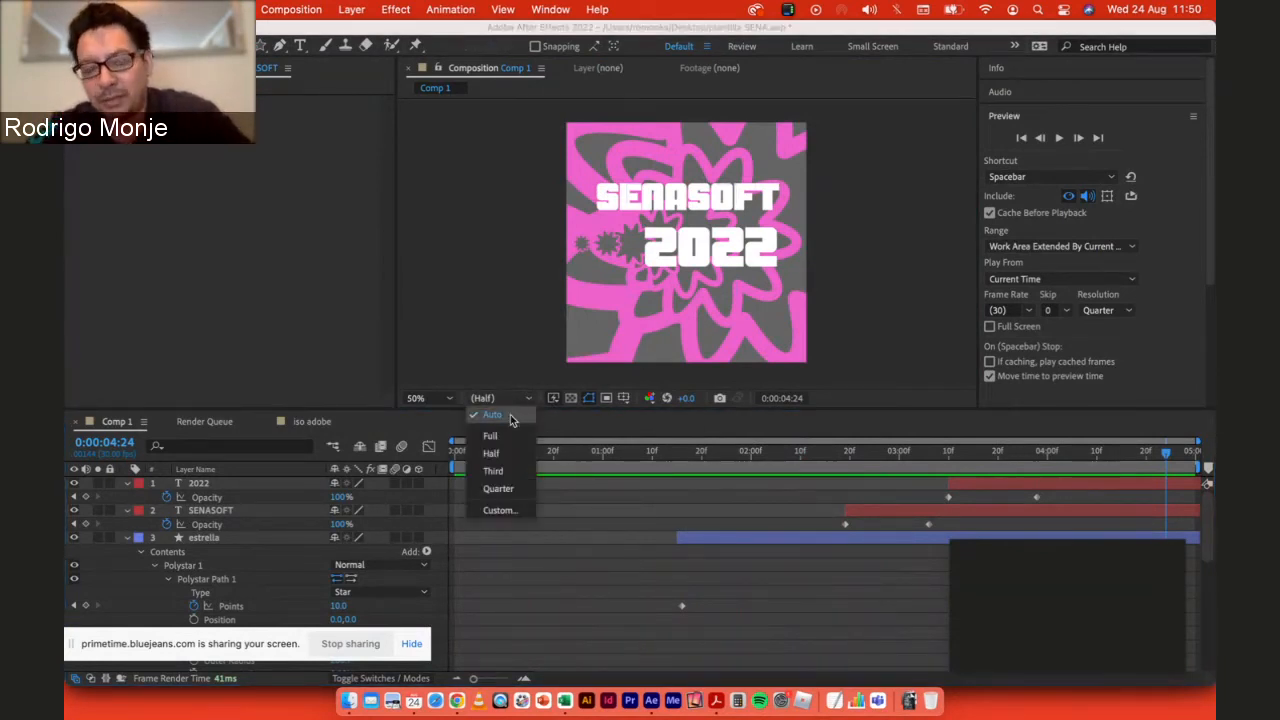
click(510, 414)
click(425, 396)
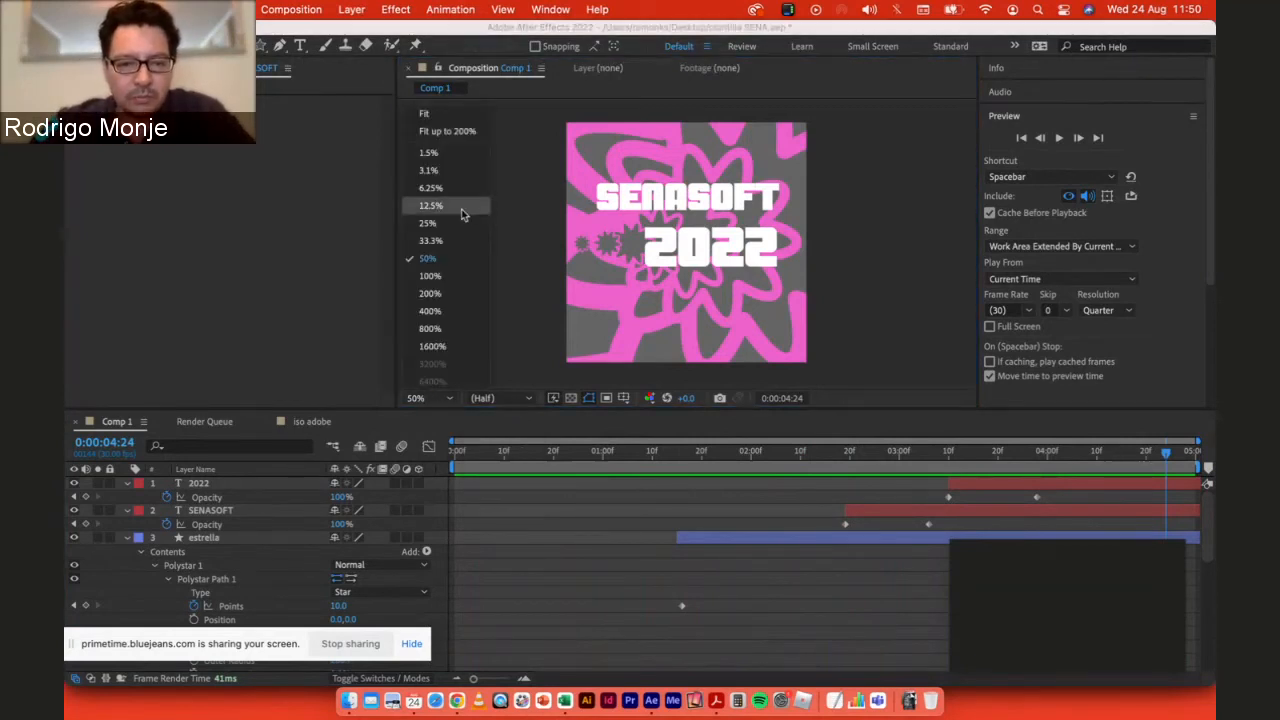
click(457, 275)
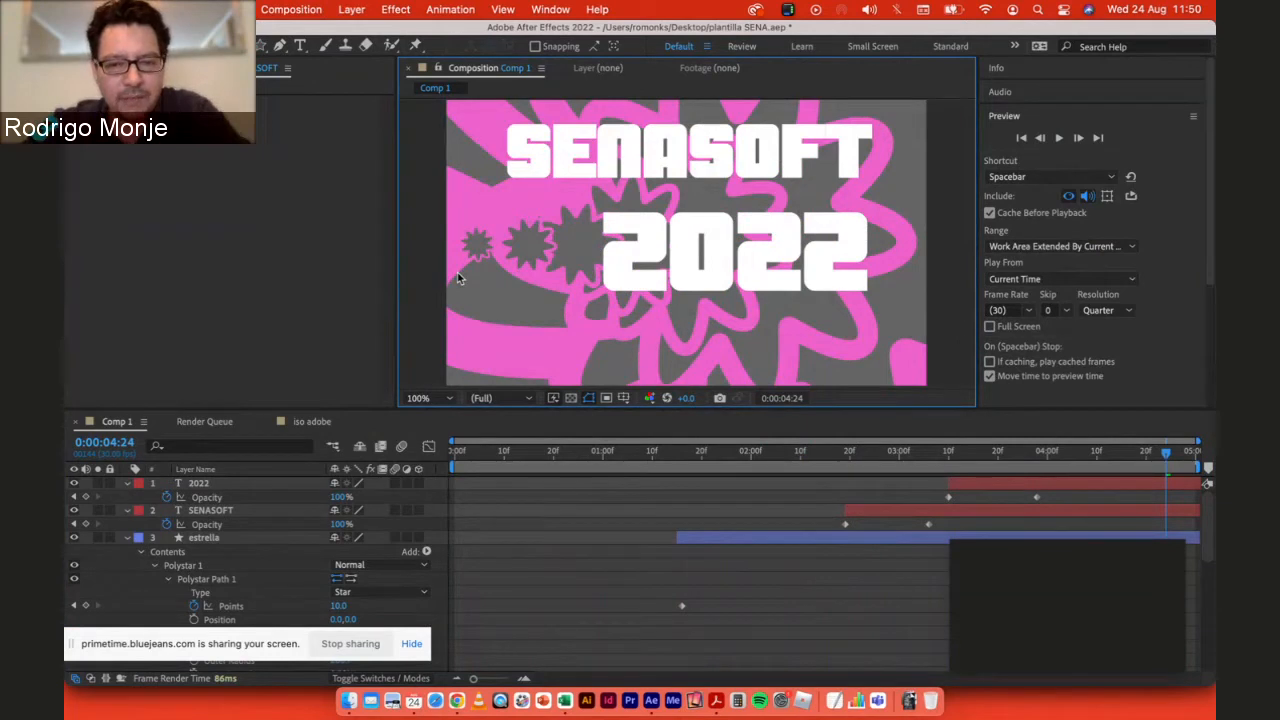
Step: Check the width and height of Comp 1 in its composition settings without changing anything
key(super+k)
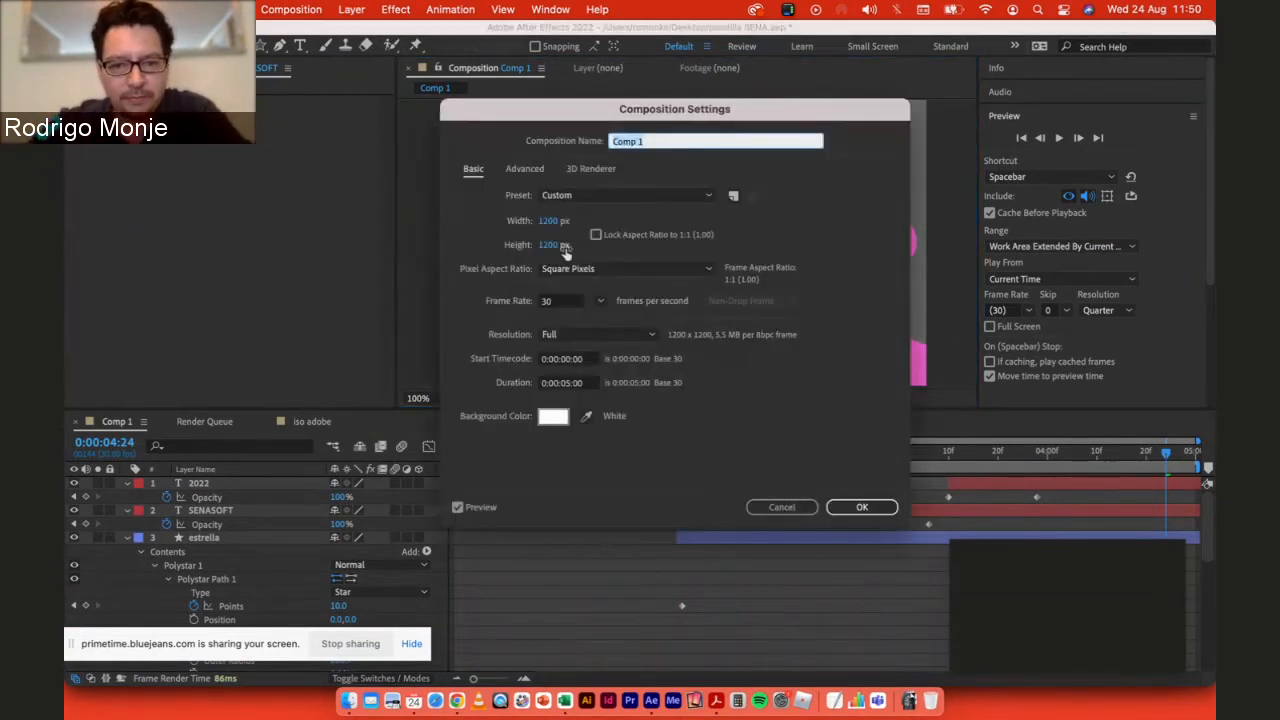
click(781, 507)
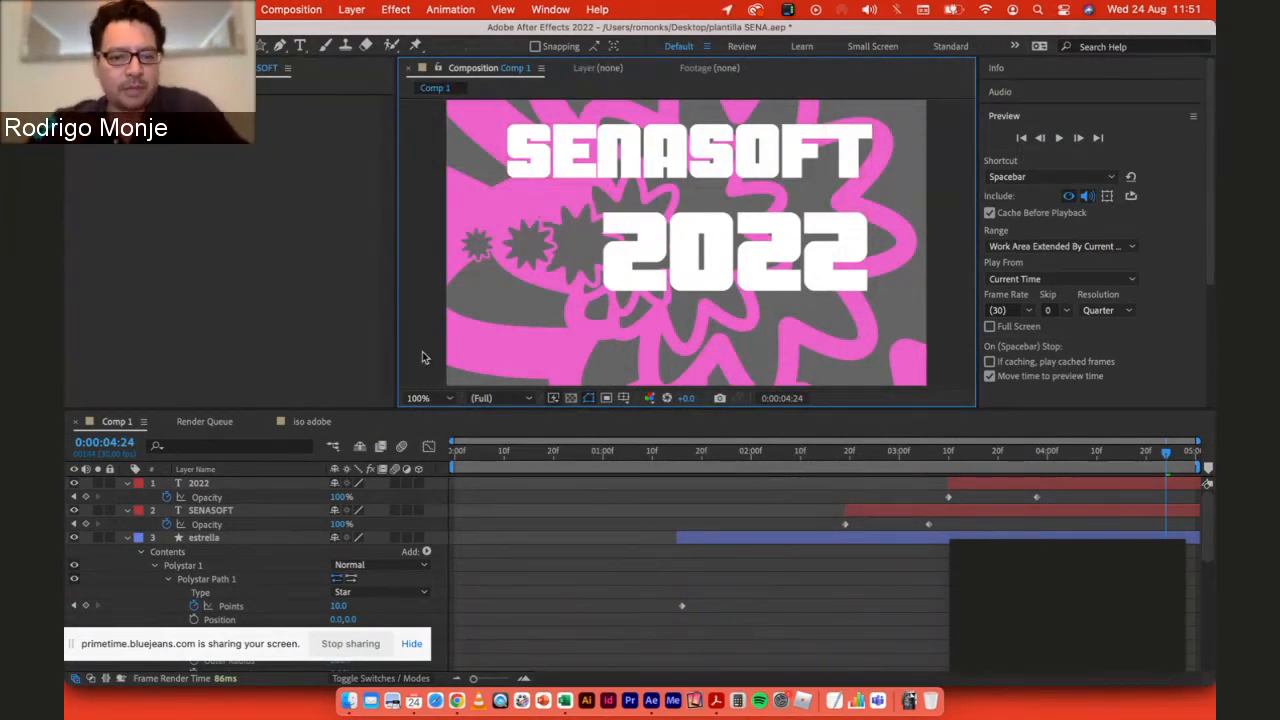
Step: Deselect the estrella layer and set the composition viewer's magnification to 50%
click(418, 398)
click(695, 212)
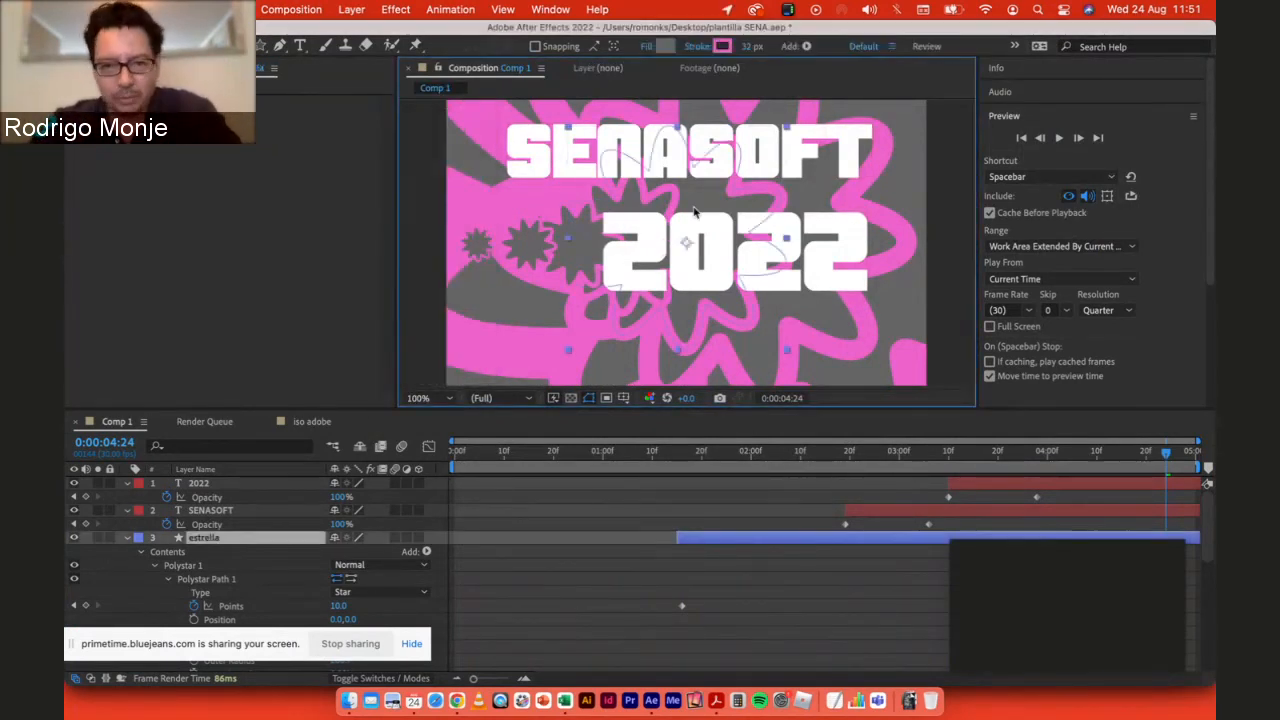
click(421, 273)
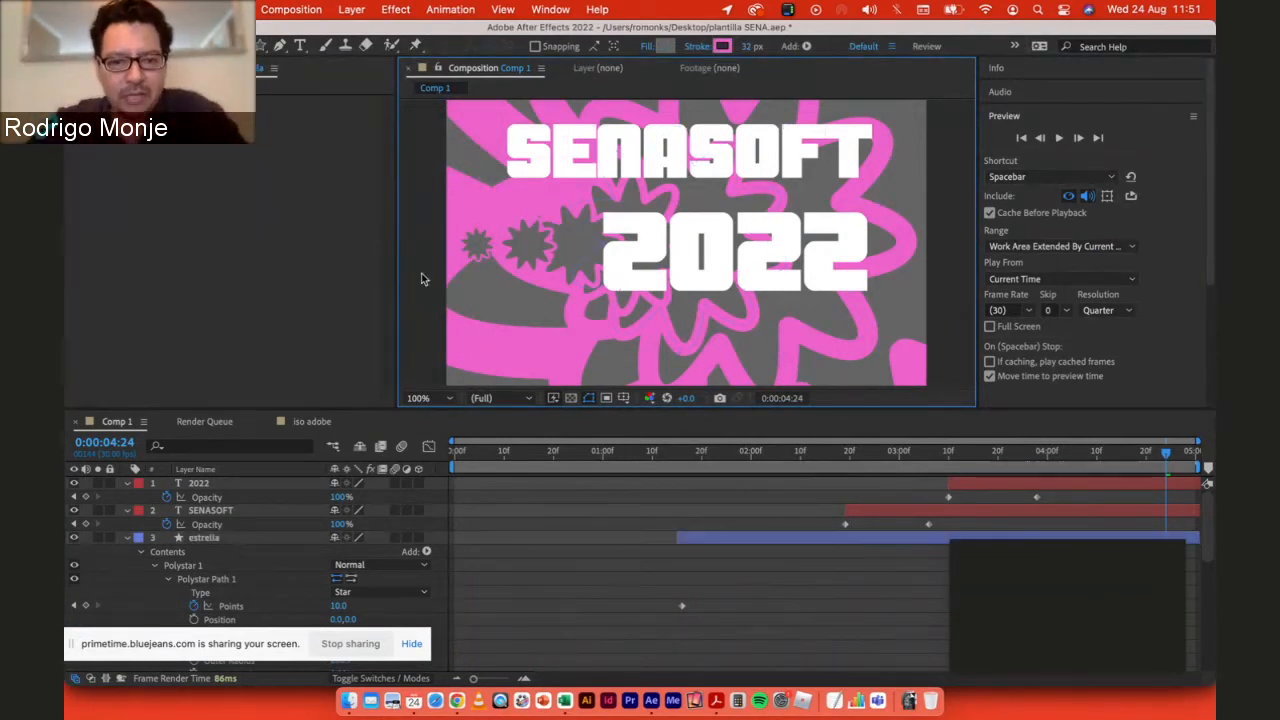
click(418, 398)
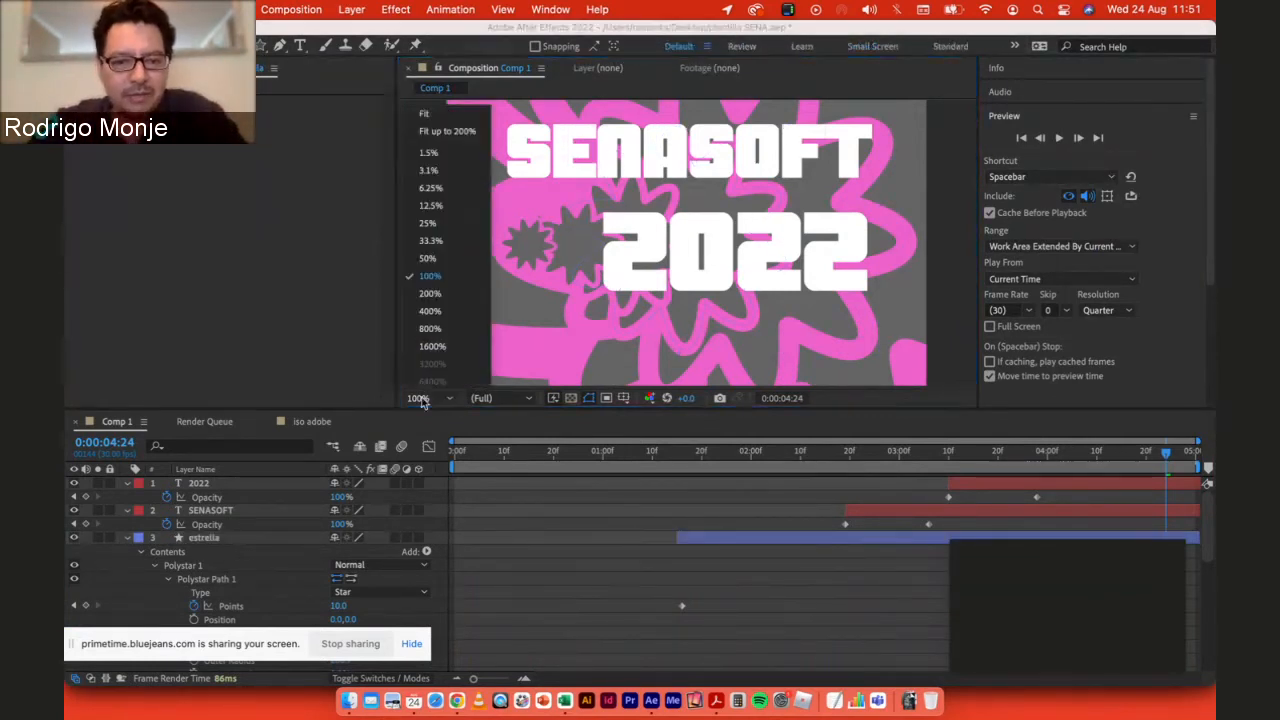
click(430, 258)
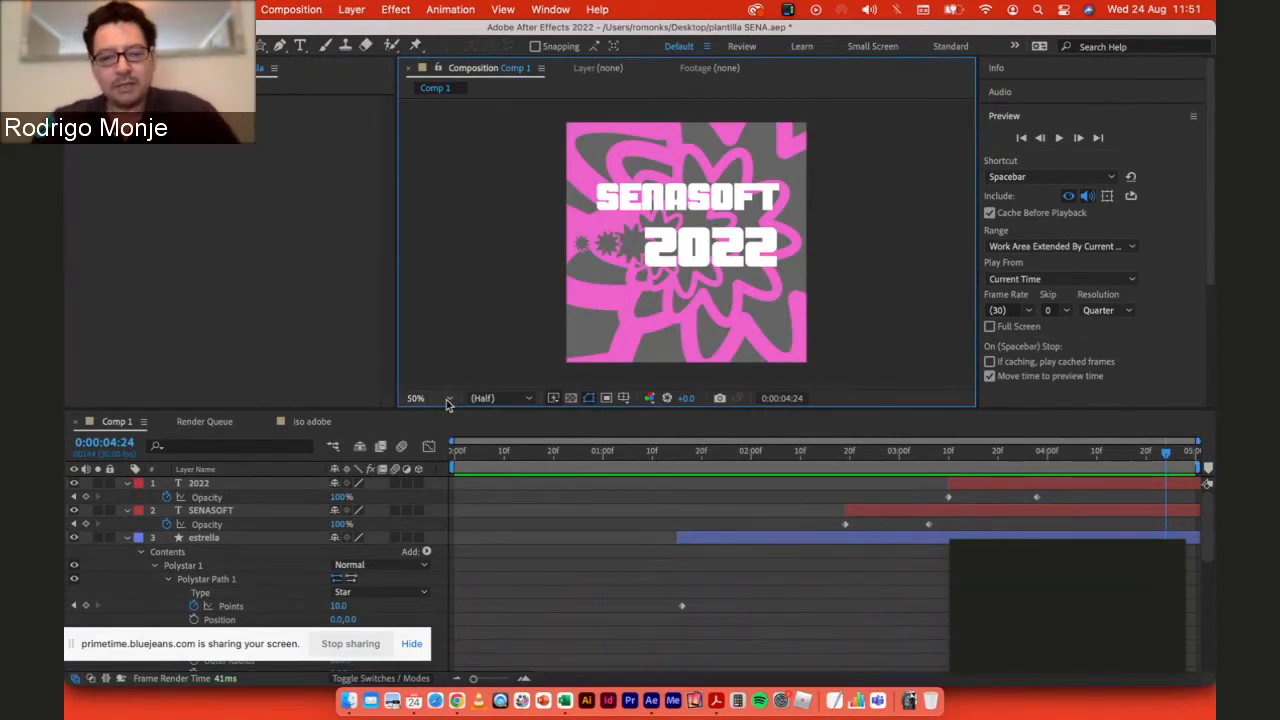
Step: Compare the composition preview at Full and Half resolution, leaving it set to Half
click(486, 399)
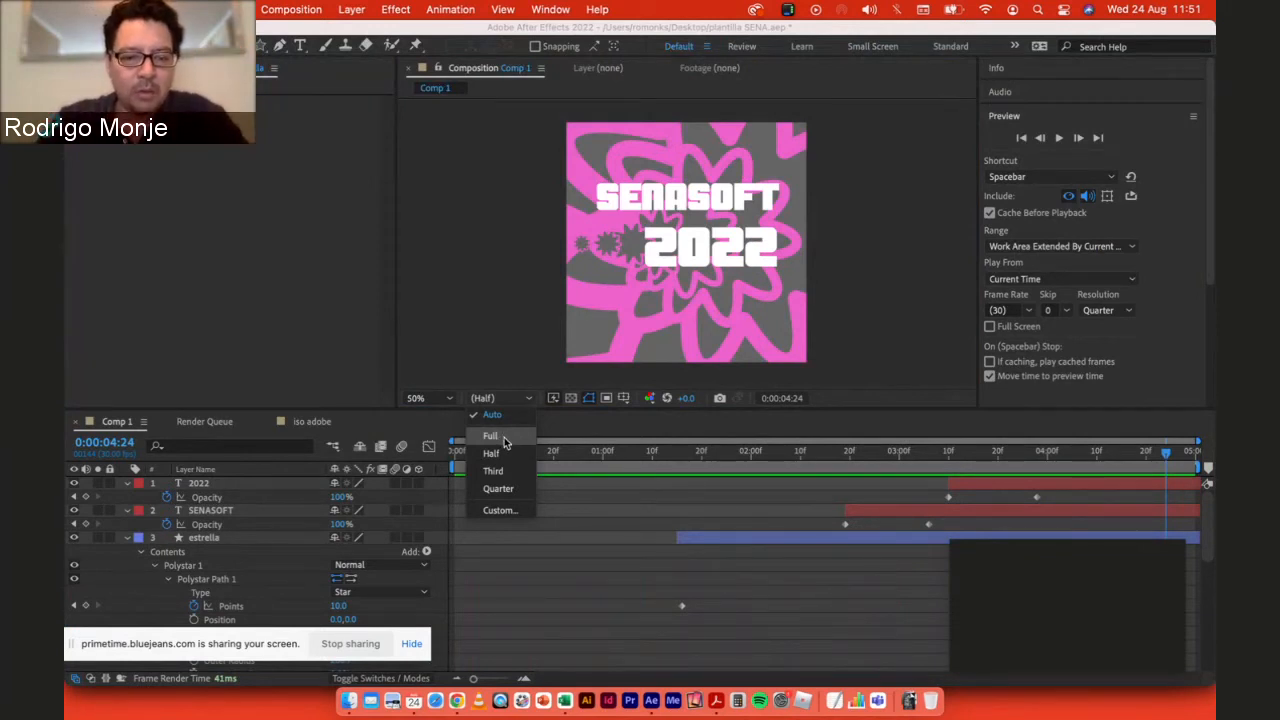
click(490, 436)
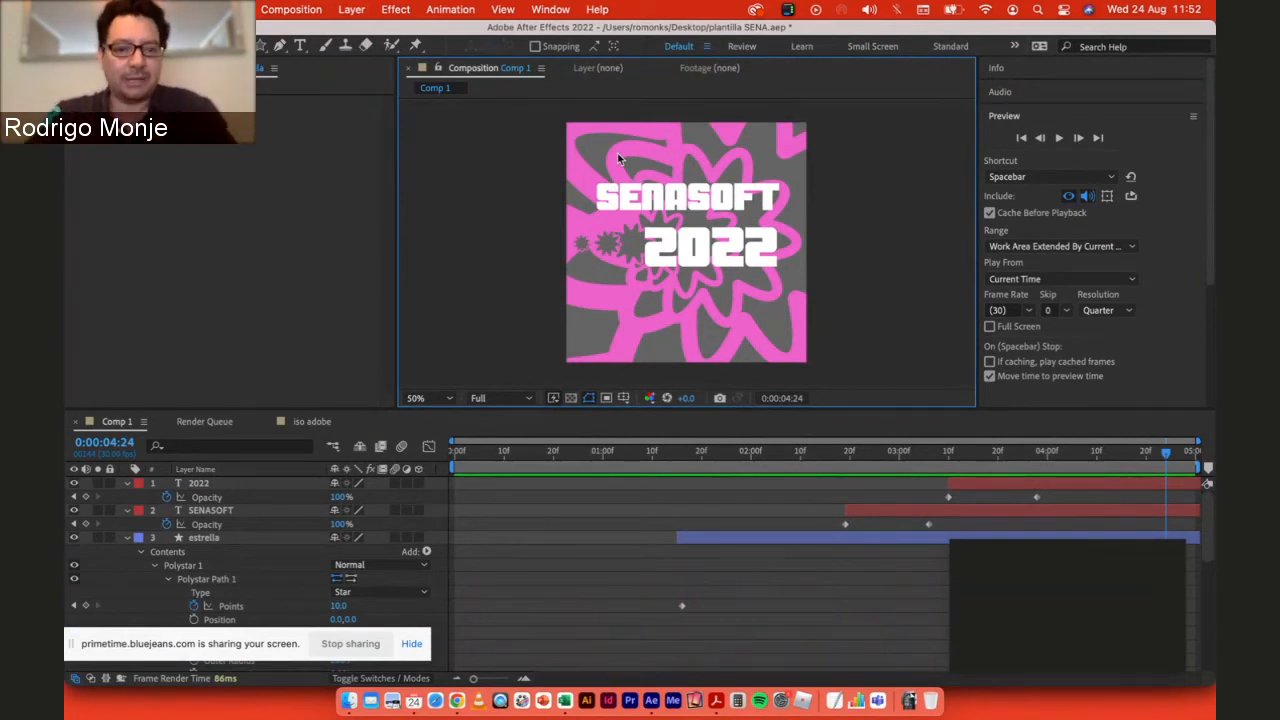
click(508, 398)
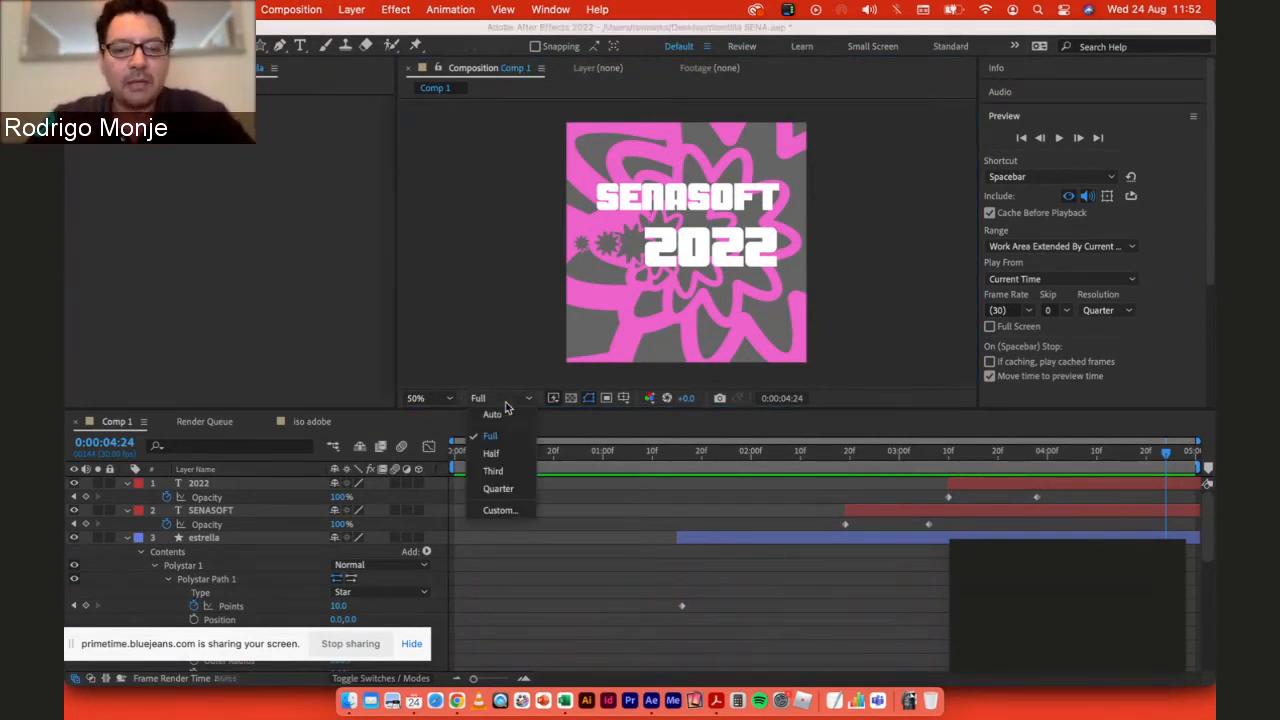
click(492, 455)
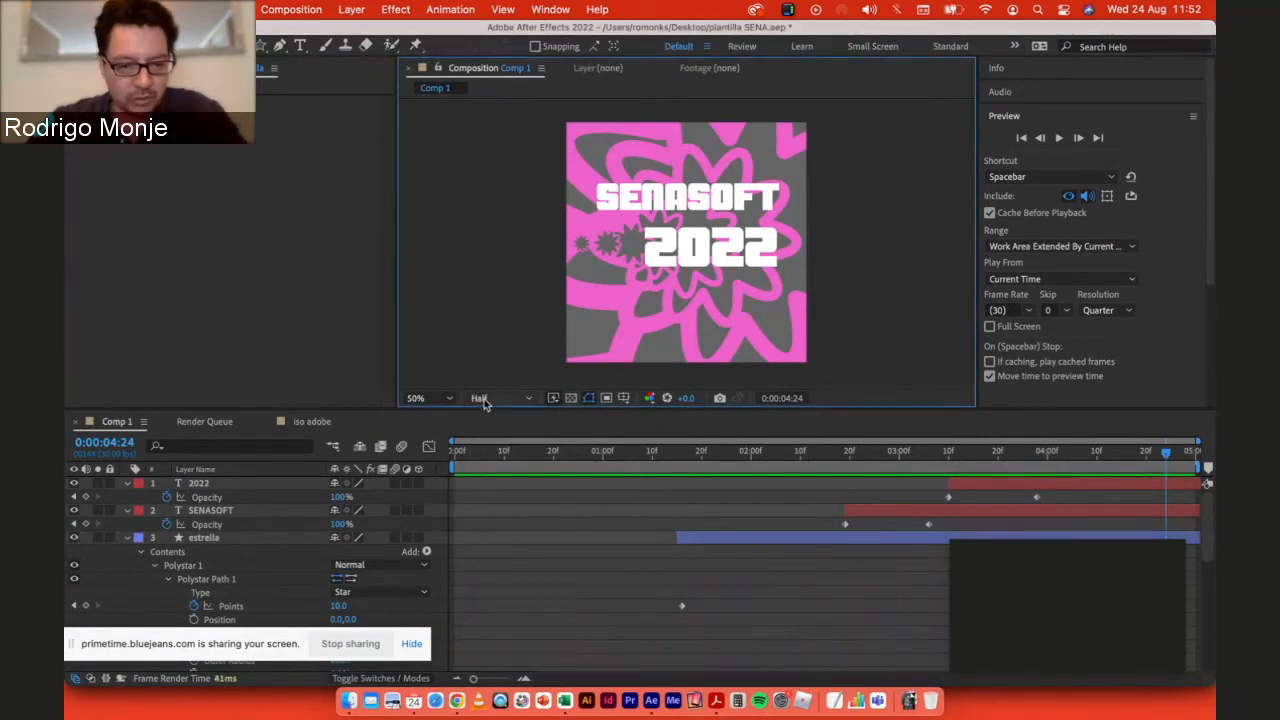
click(486, 399)
click(490, 455)
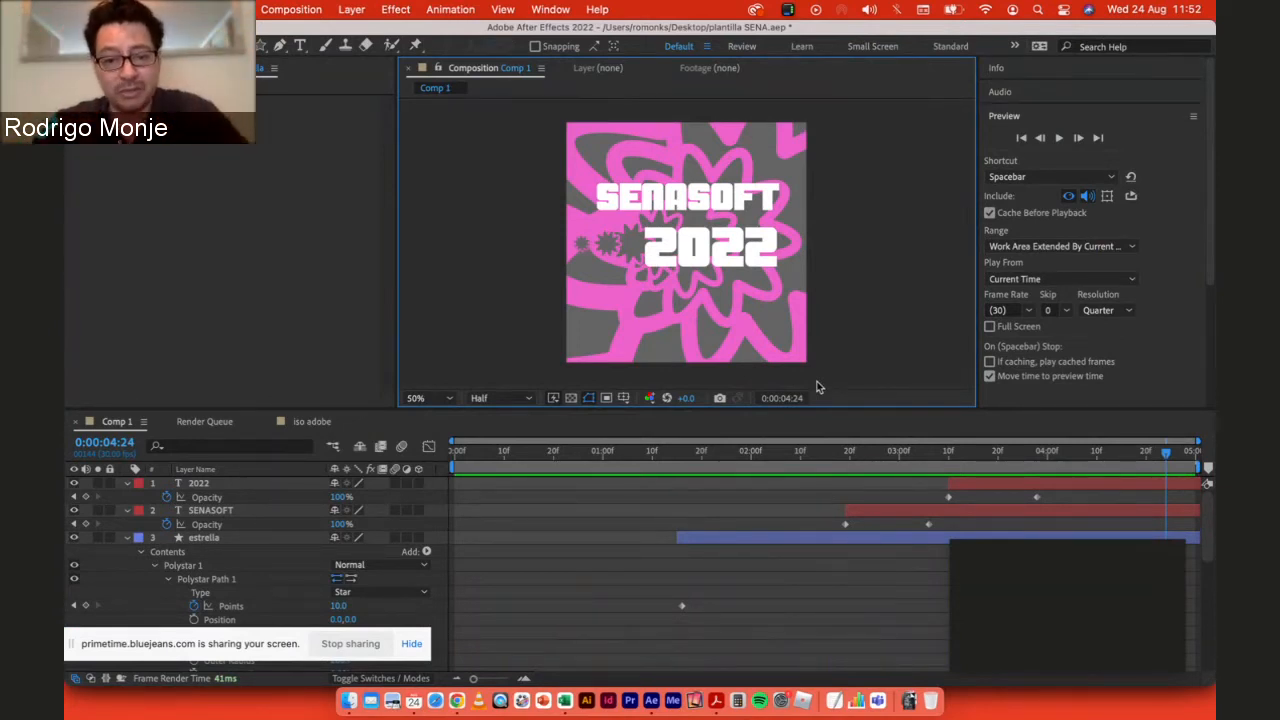
click(488, 400)
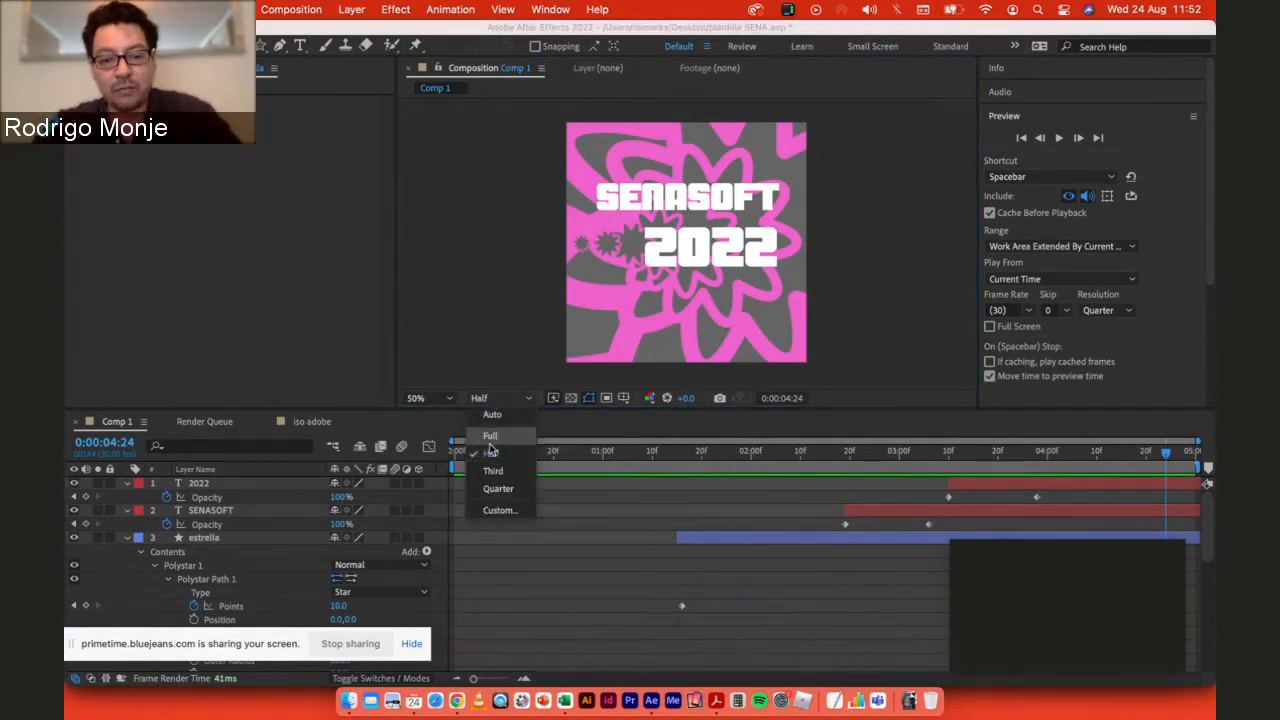
click(490, 452)
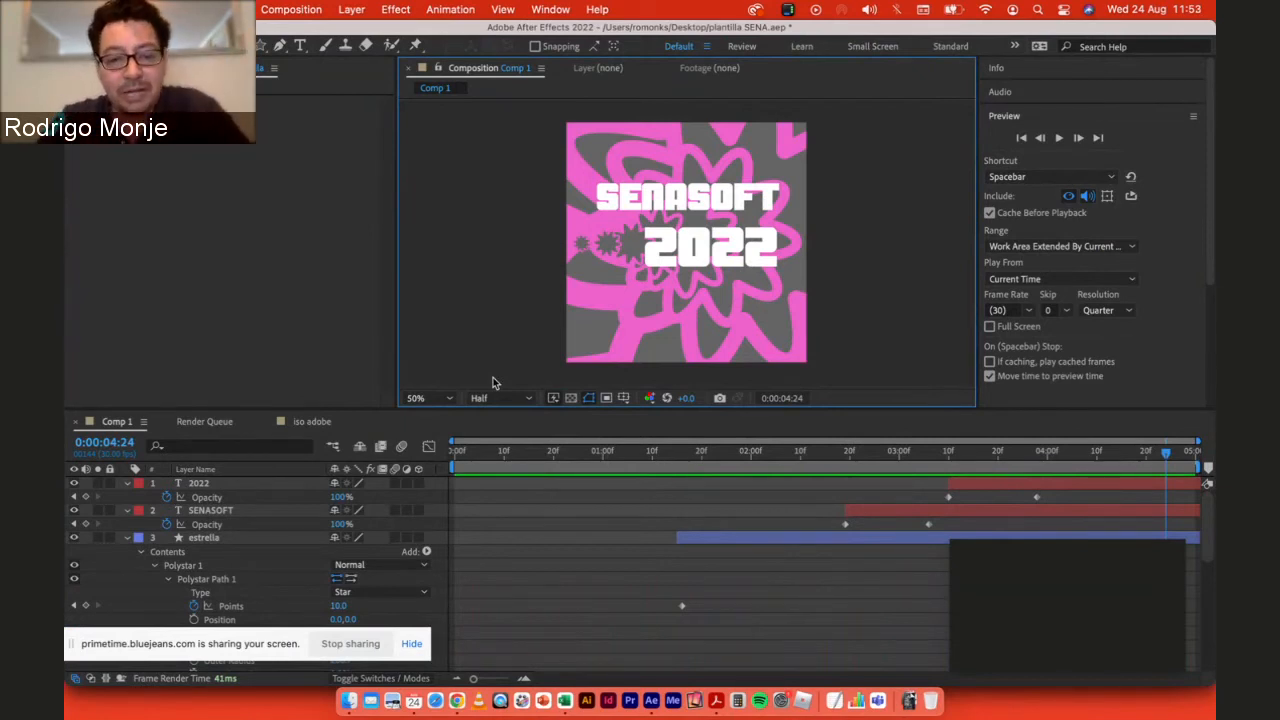
Step: Set the composition viewer's magnification to 33.3% and its preview resolution to Third
click(442, 398)
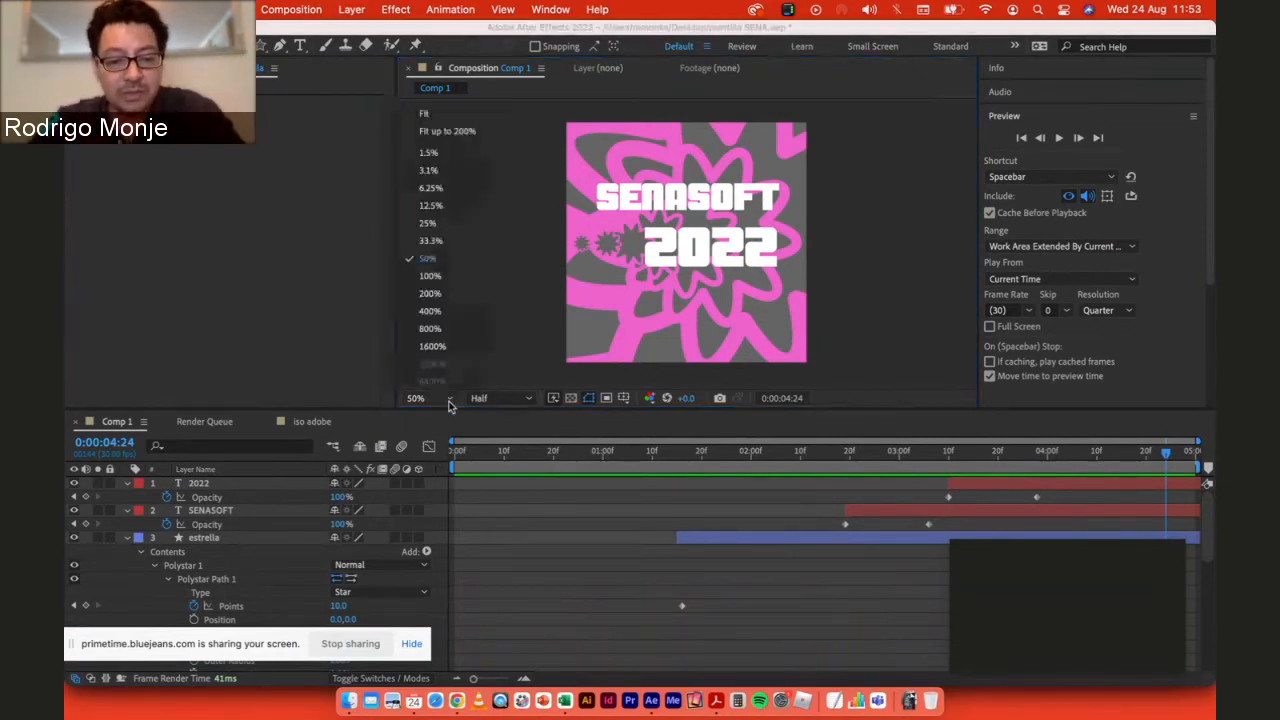
click(463, 241)
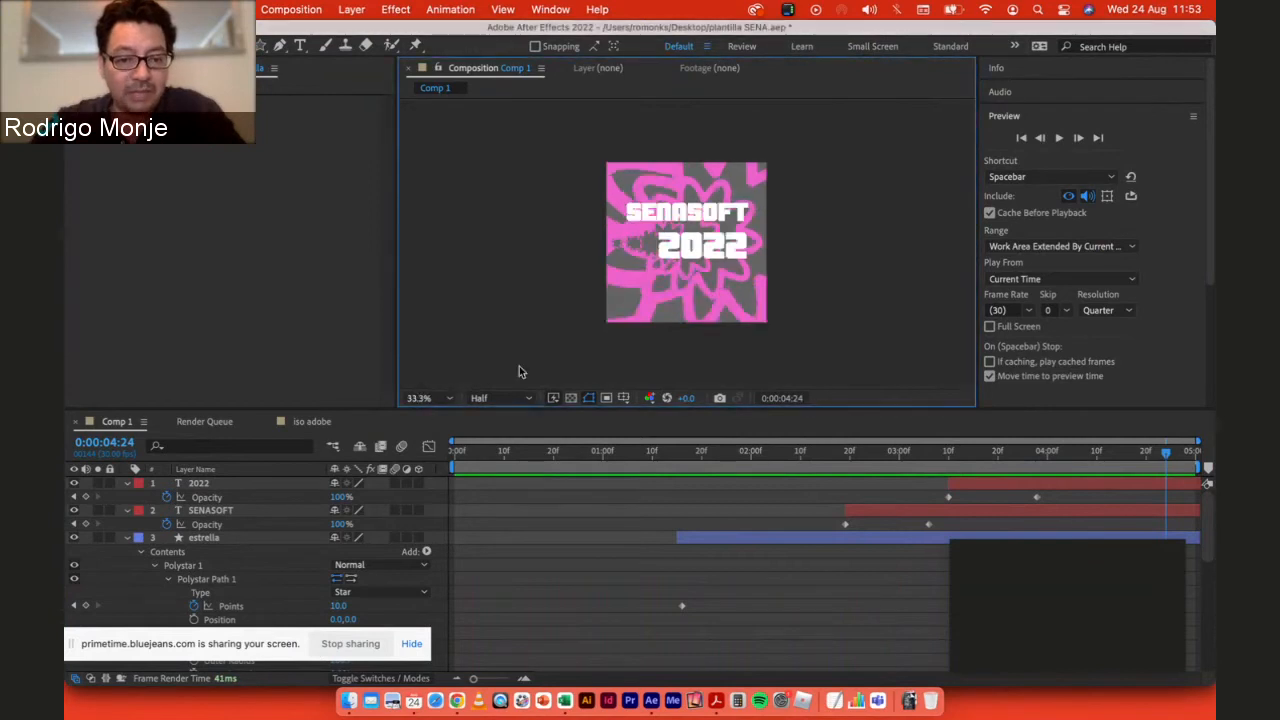
click(530, 399)
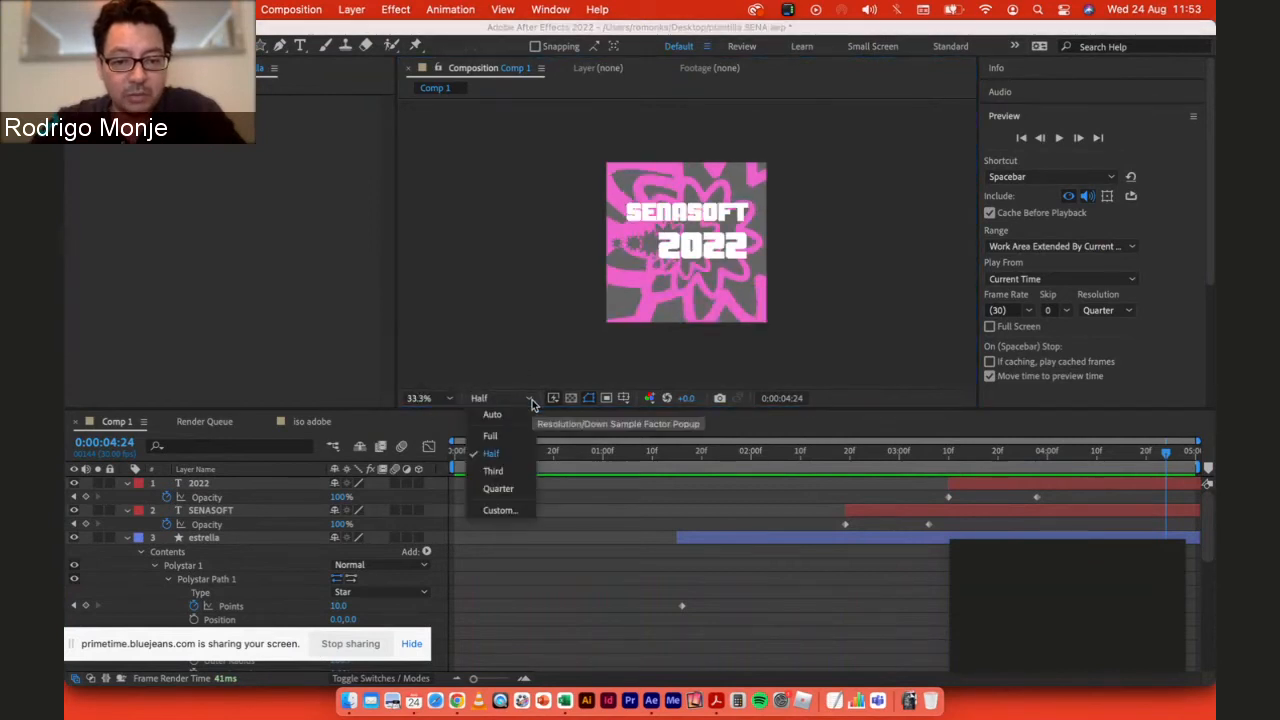
click(508, 475)
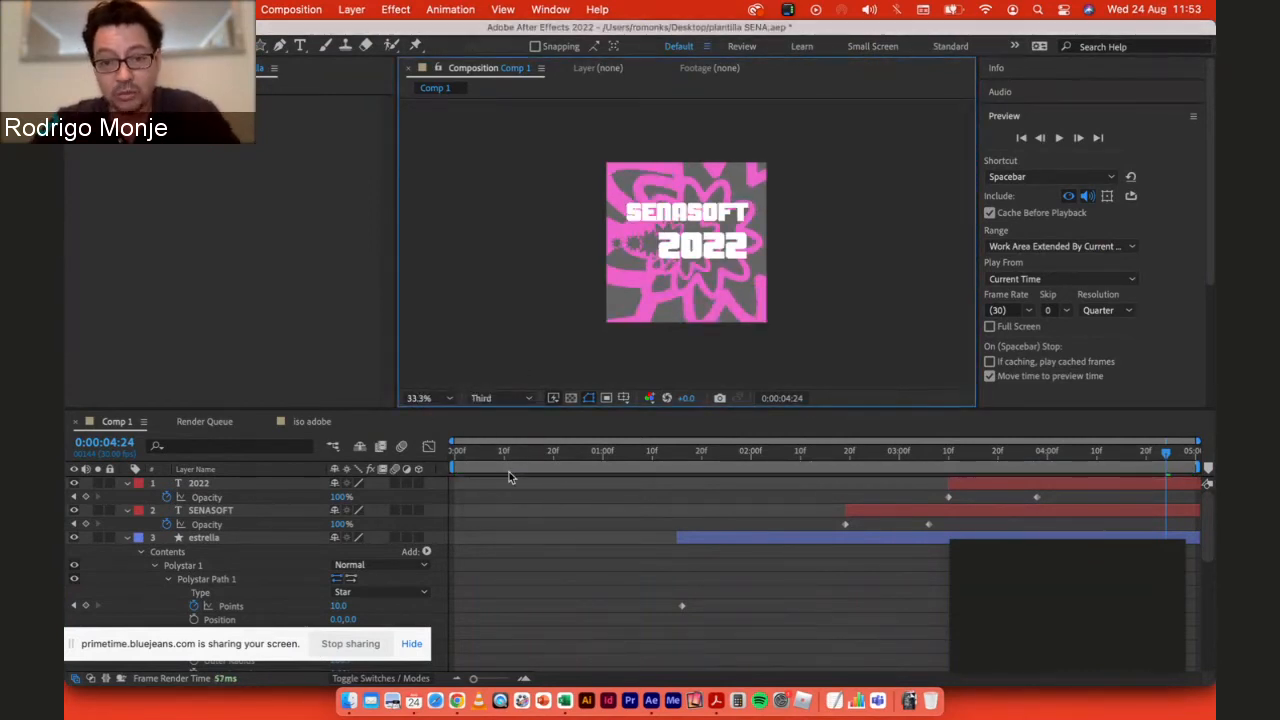
Step: Reduce the composition viewer's magnification to 25% and match it with Quarter preview resolution
click(436, 399)
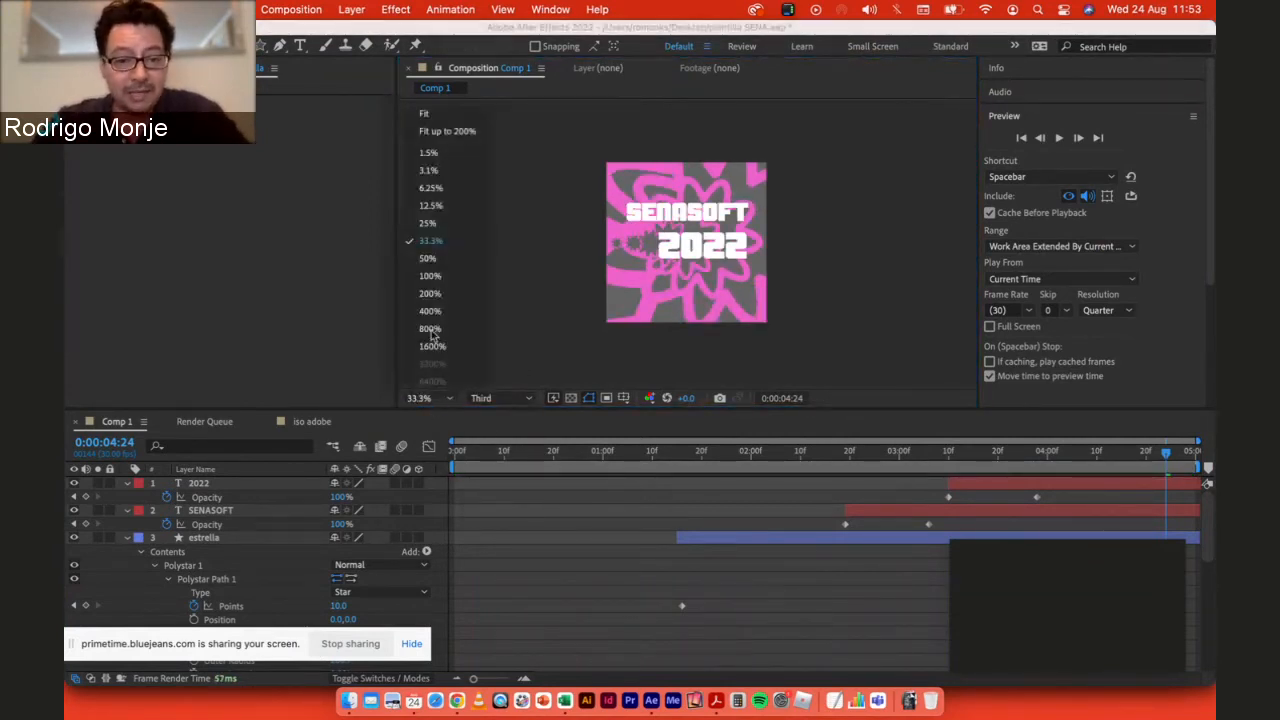
click(429, 224)
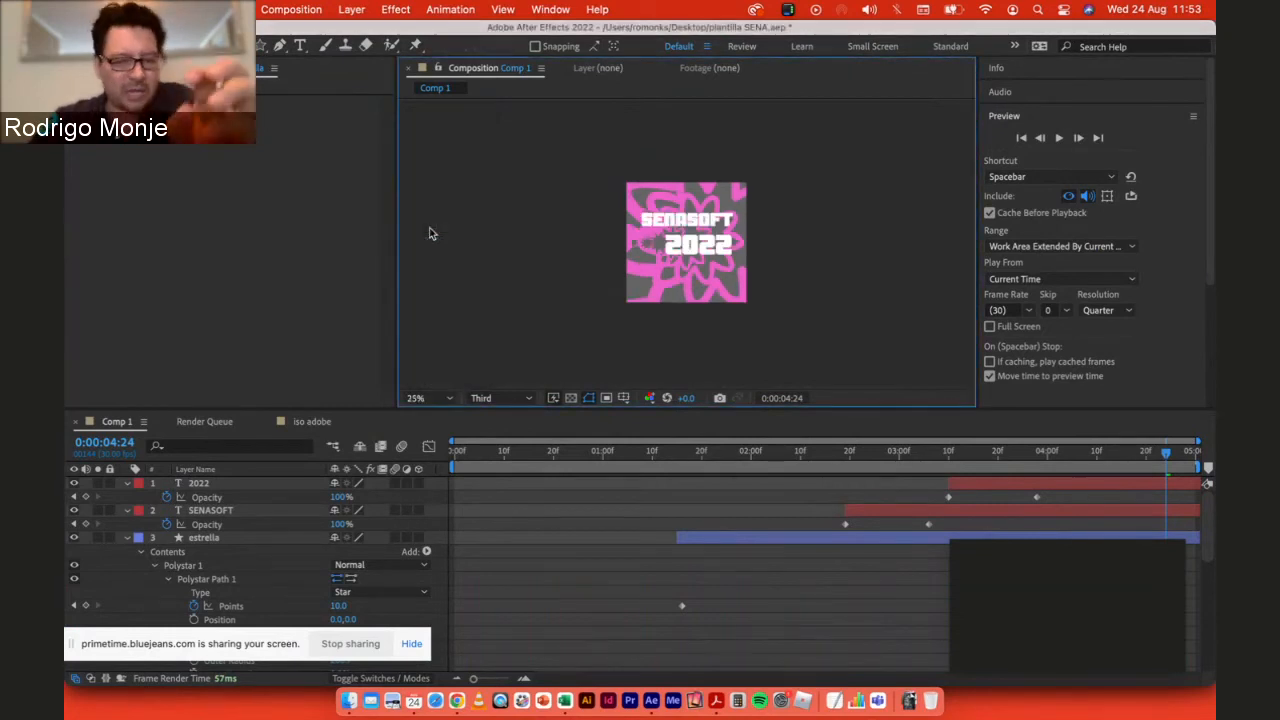
click(523, 401)
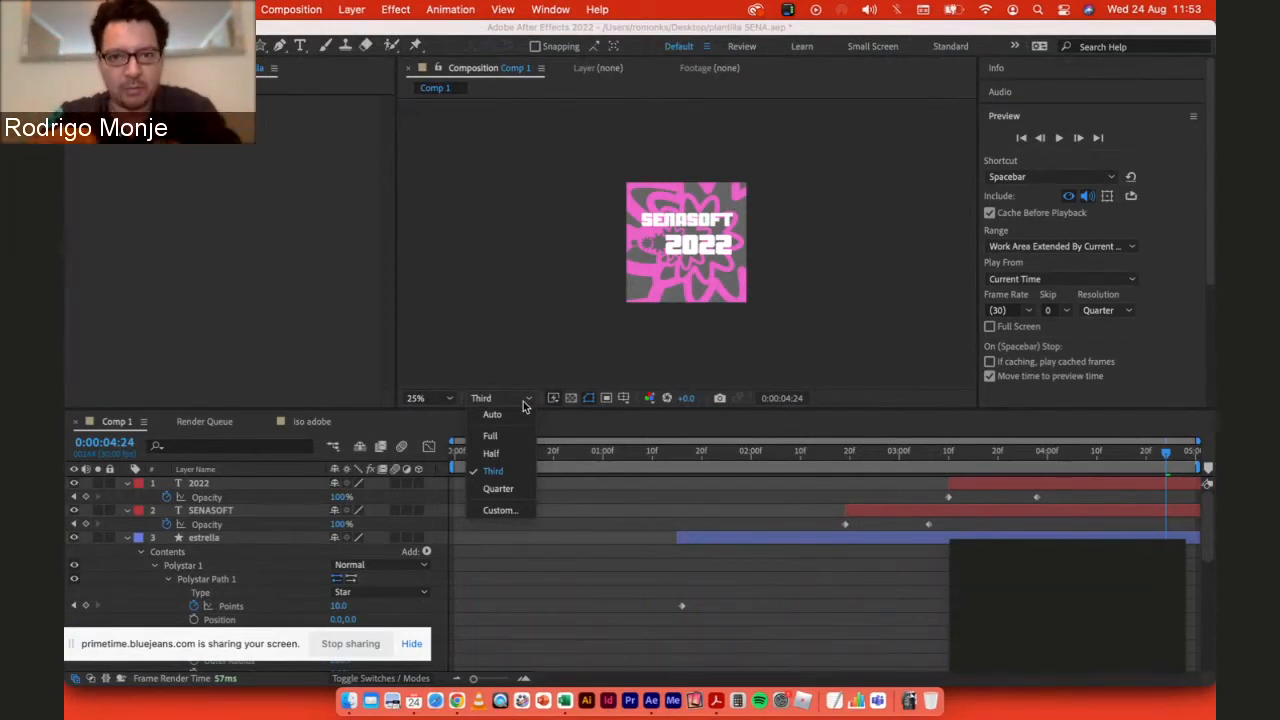
click(512, 487)
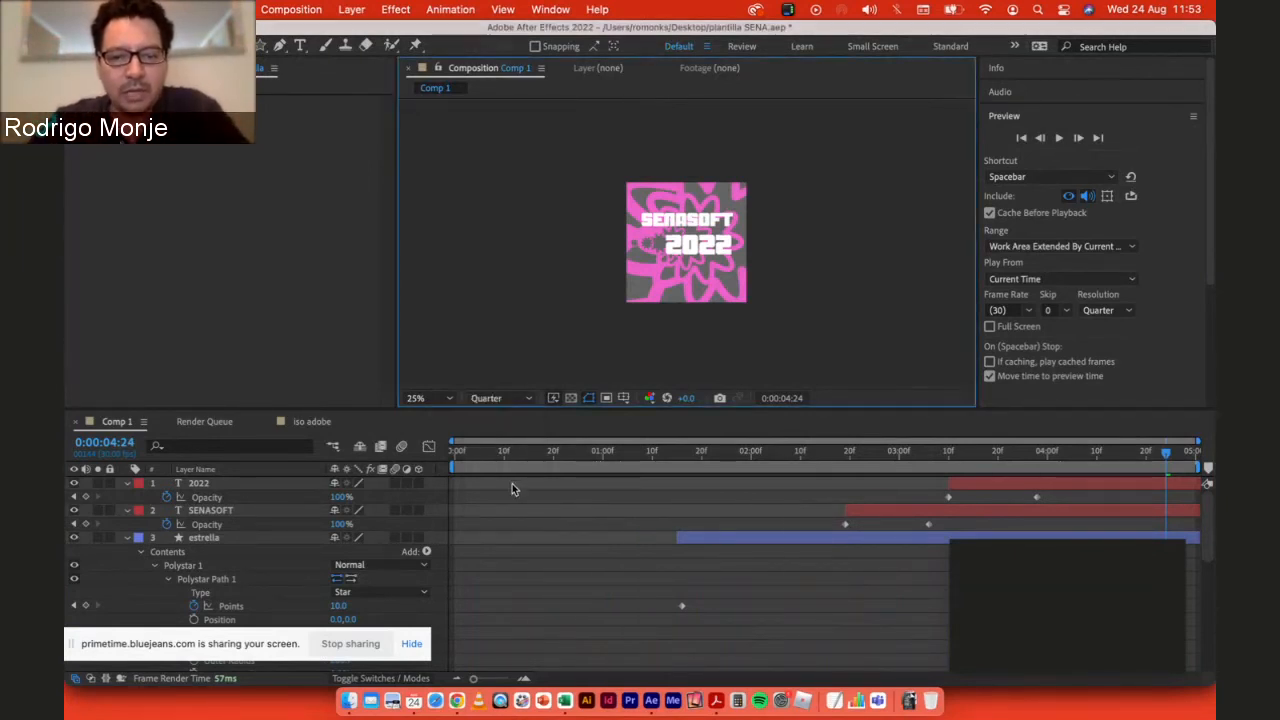
Step: Set the preview resolution to Full and the composition viewer's magnification to 50%
click(506, 398)
click(492, 436)
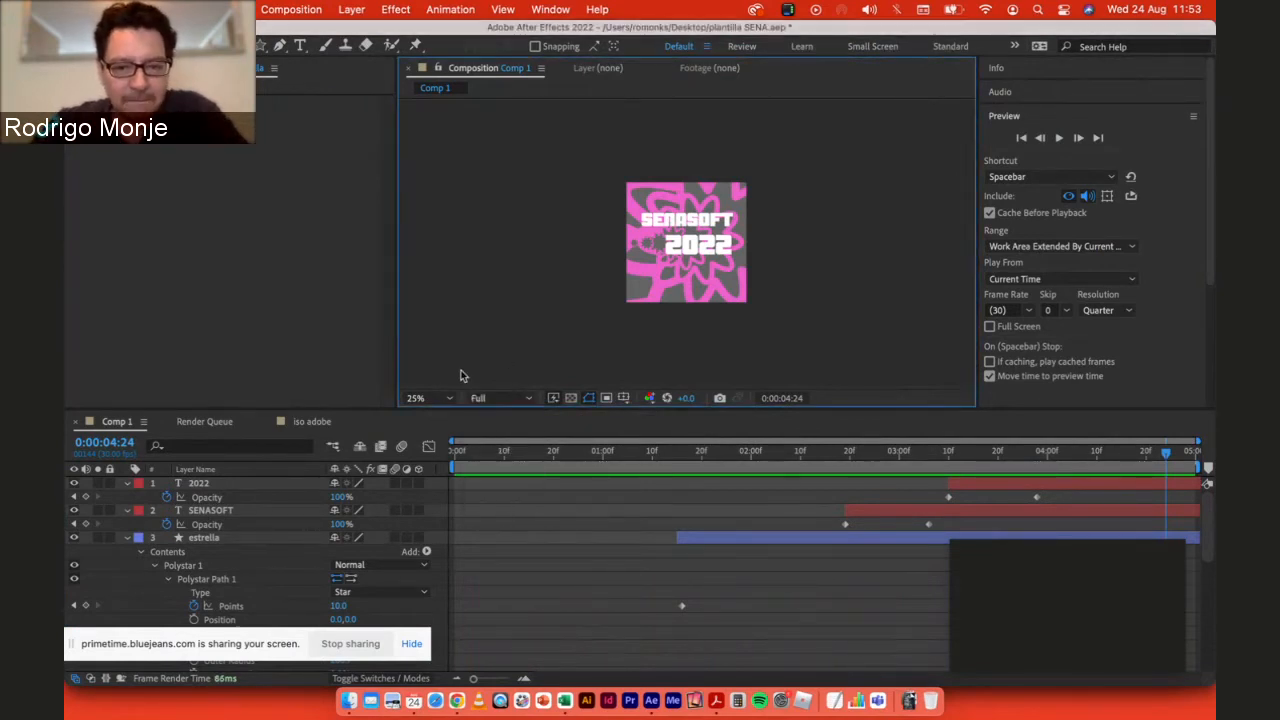
click(430, 398)
click(443, 257)
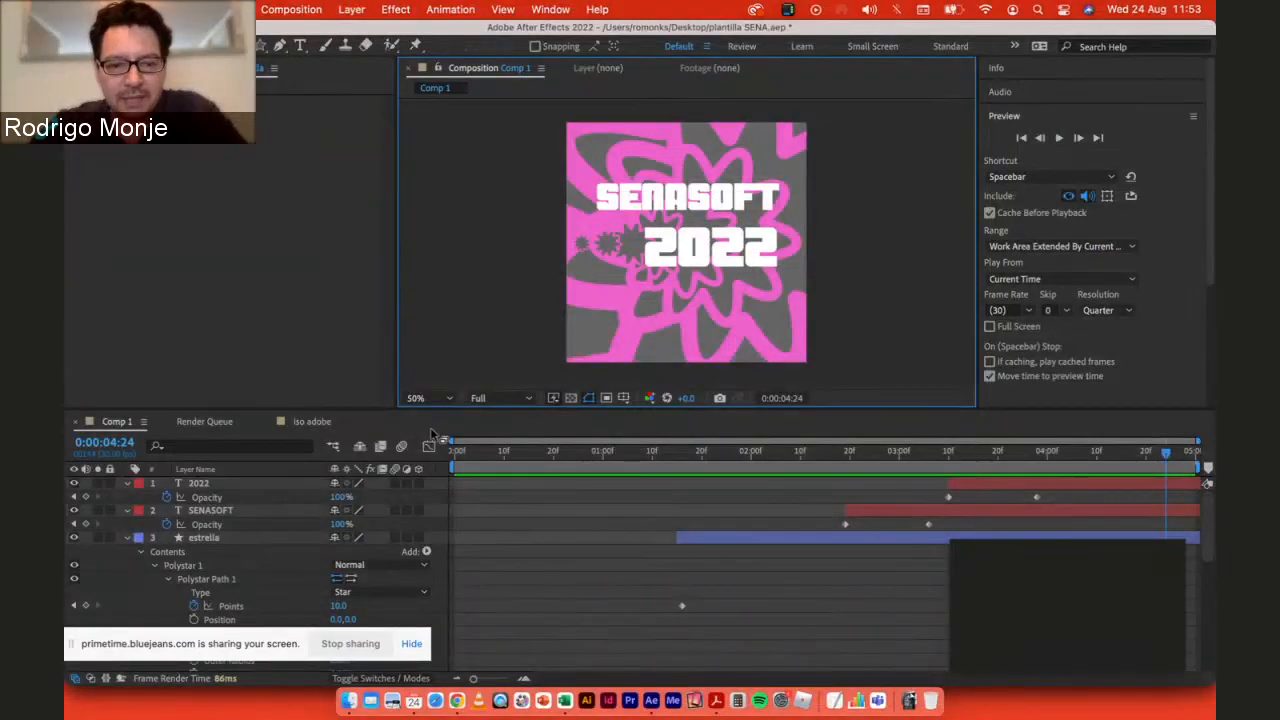
Step: Alternate the preview resolution between Half and Full to compare the image sharpness, ending on Full
click(504, 398)
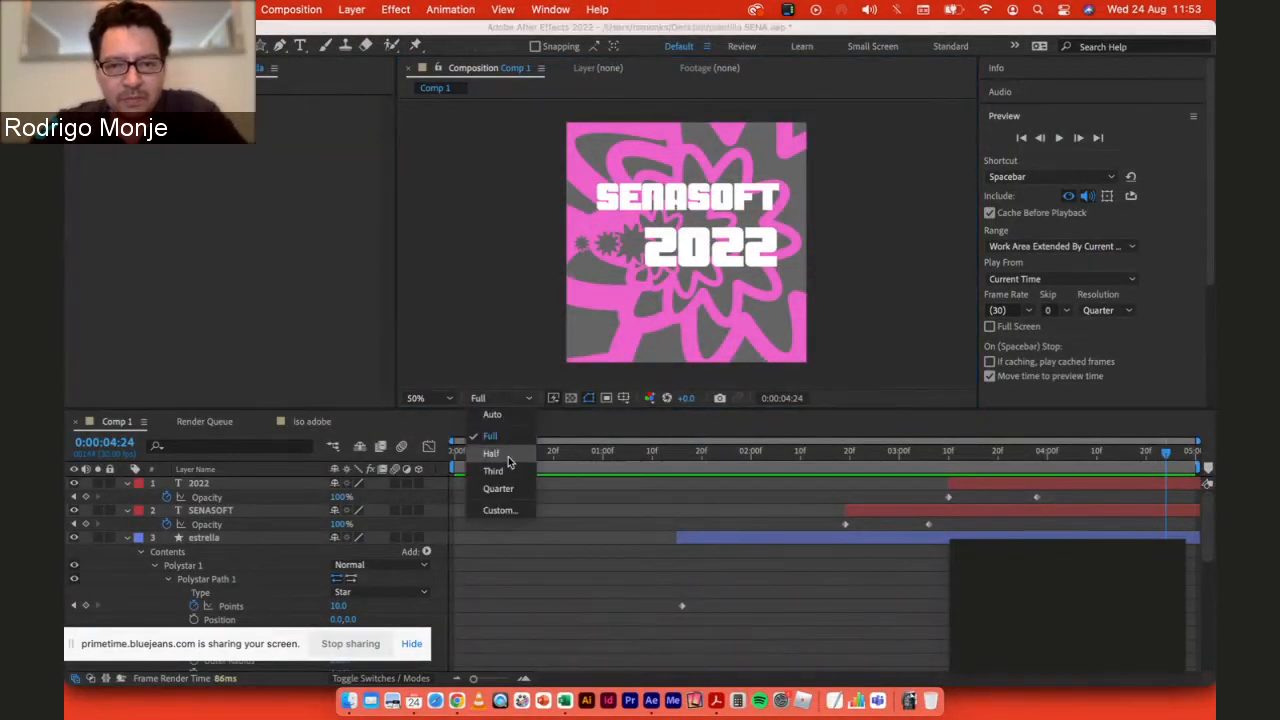
click(508, 456)
click(498, 404)
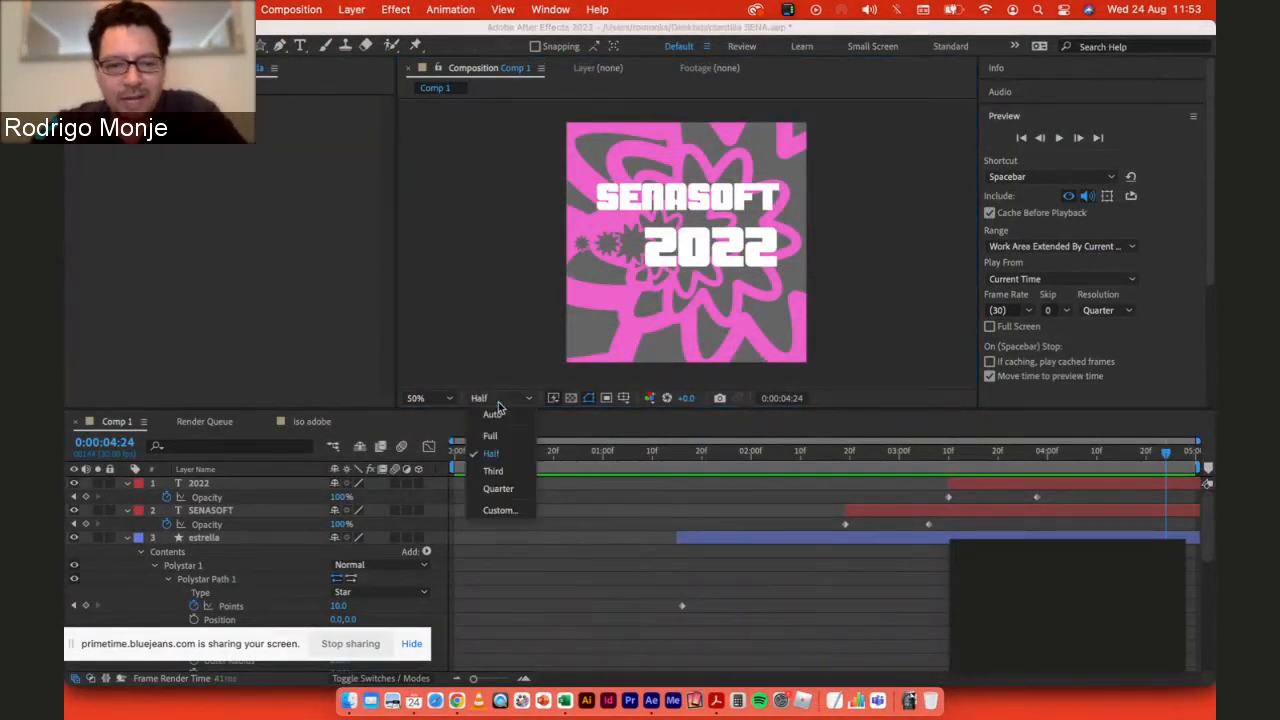
click(503, 438)
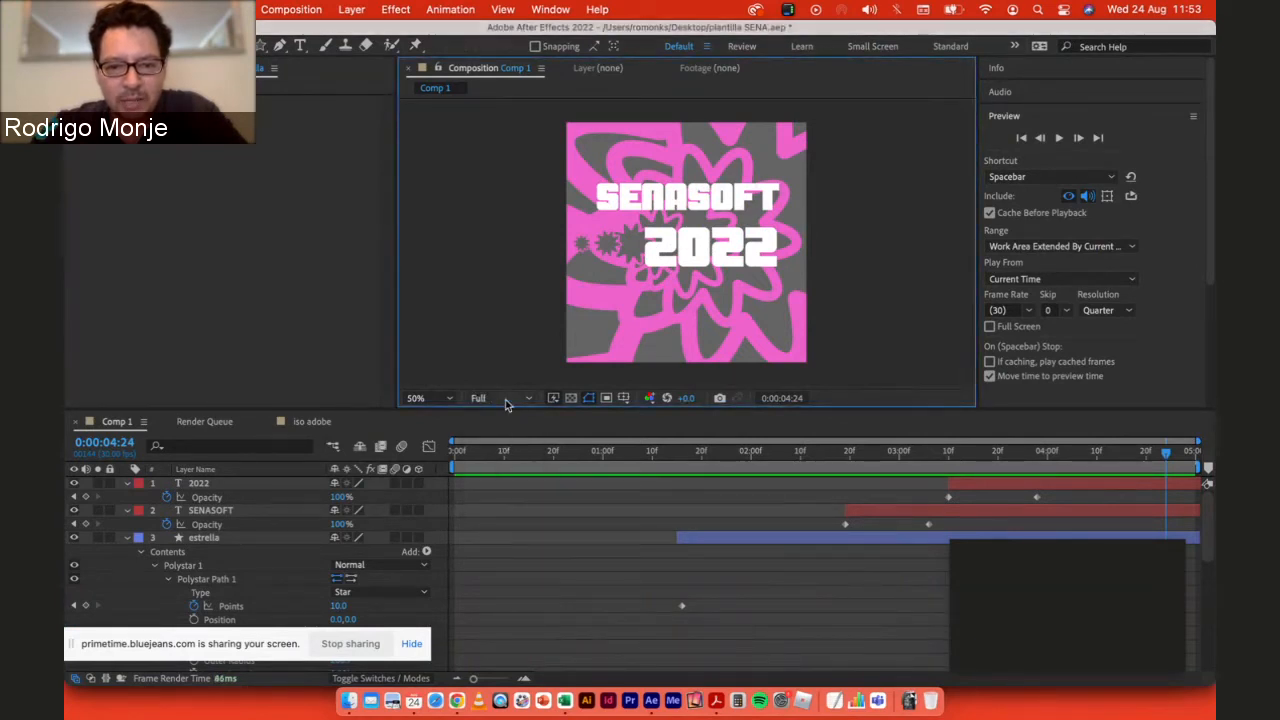
click(505, 399)
click(506, 454)
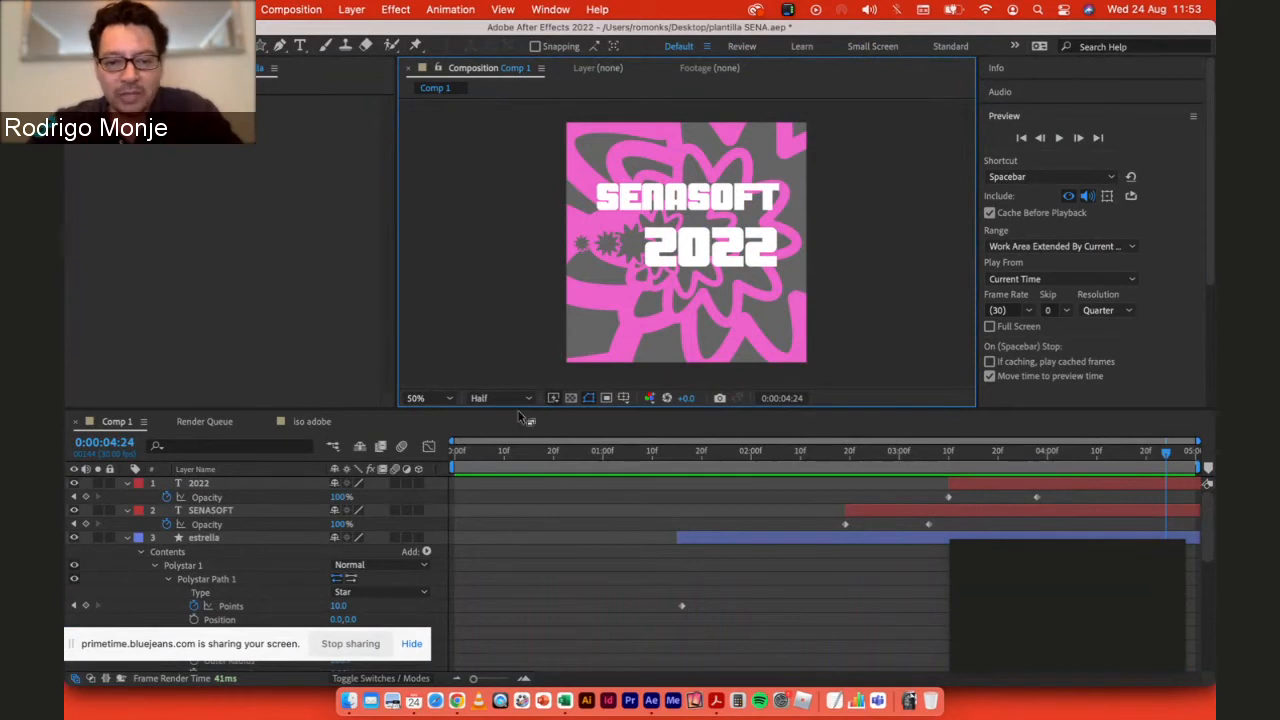
click(505, 399)
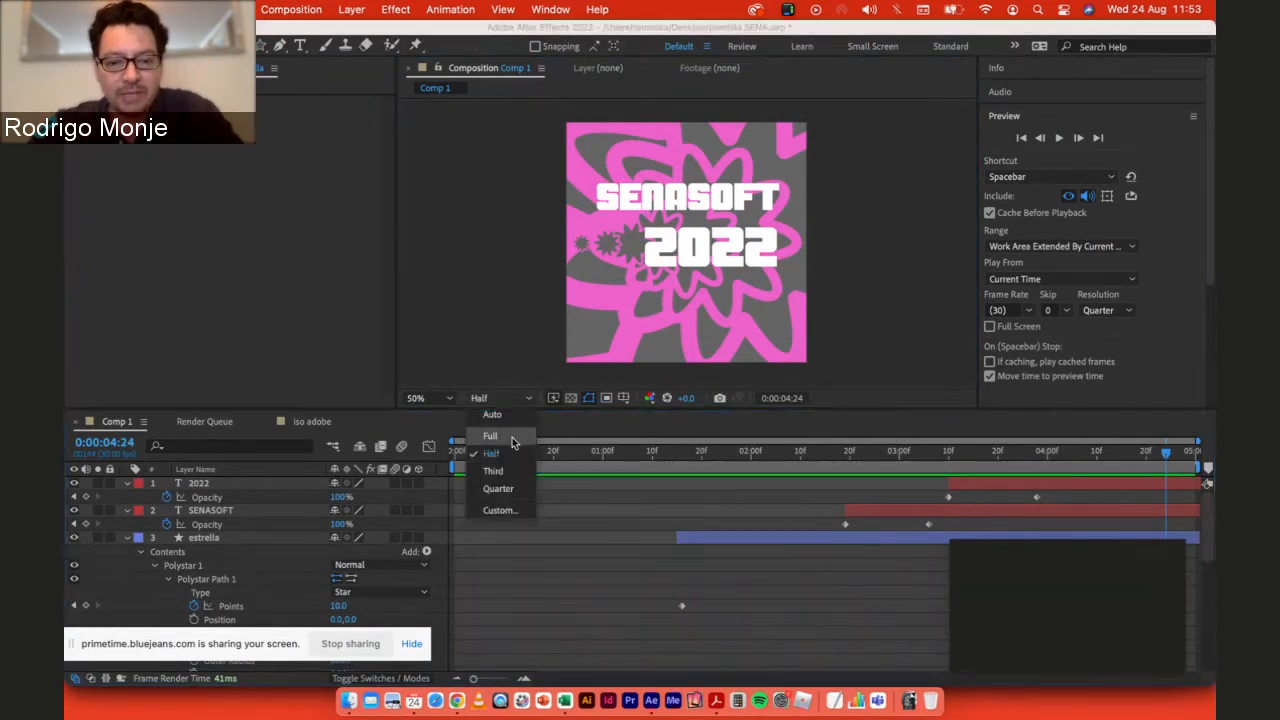
click(512, 437)
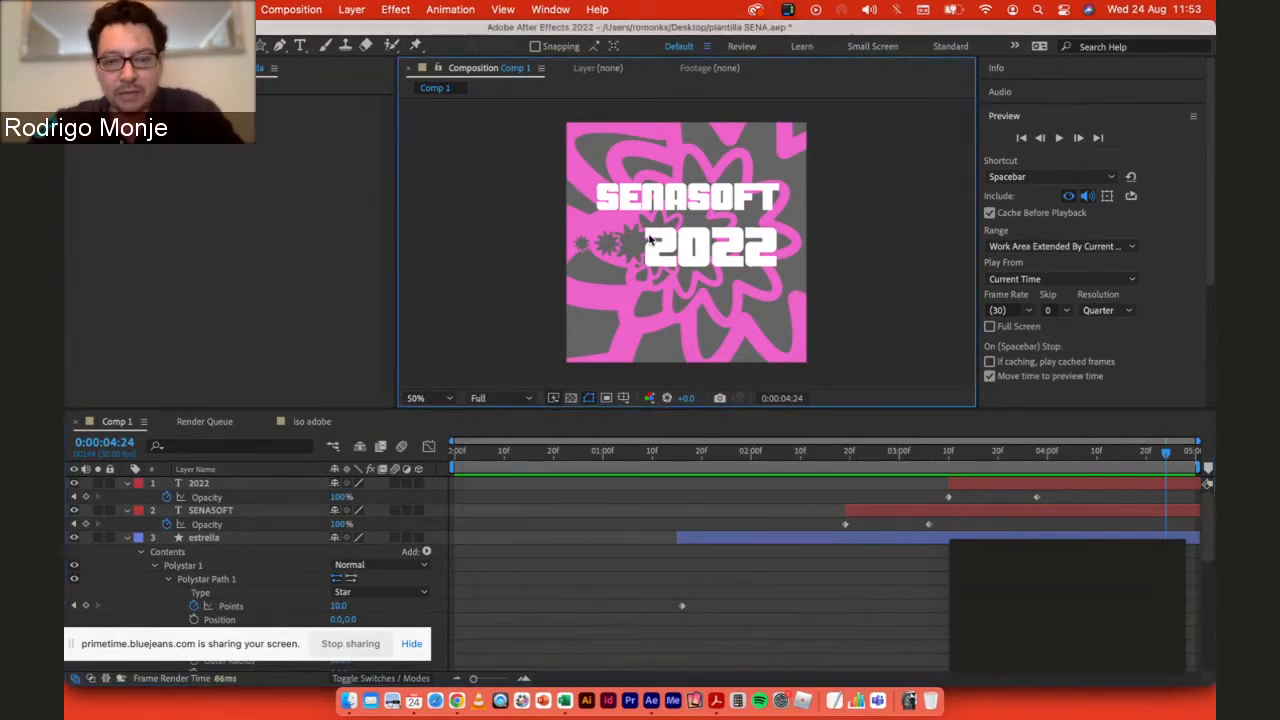
Step: Switch the composition viewer's preview resolution to Half and finally to Auto
click(502, 405)
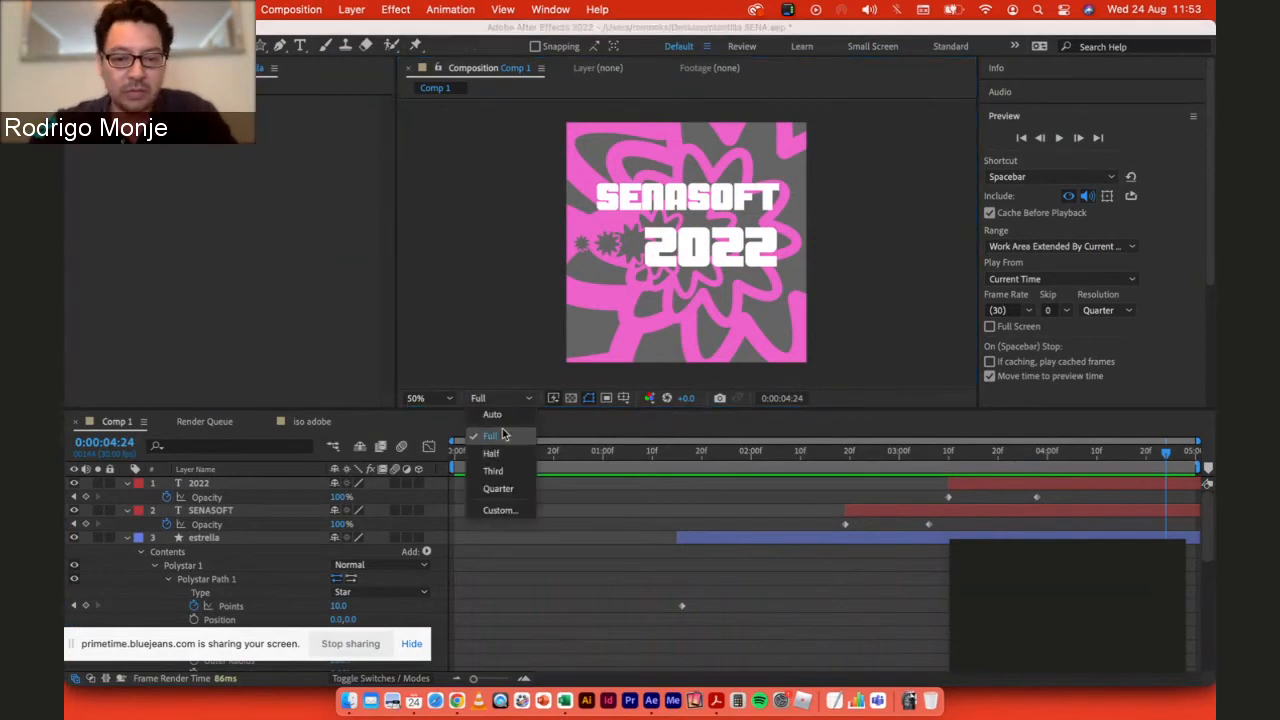
click(505, 452)
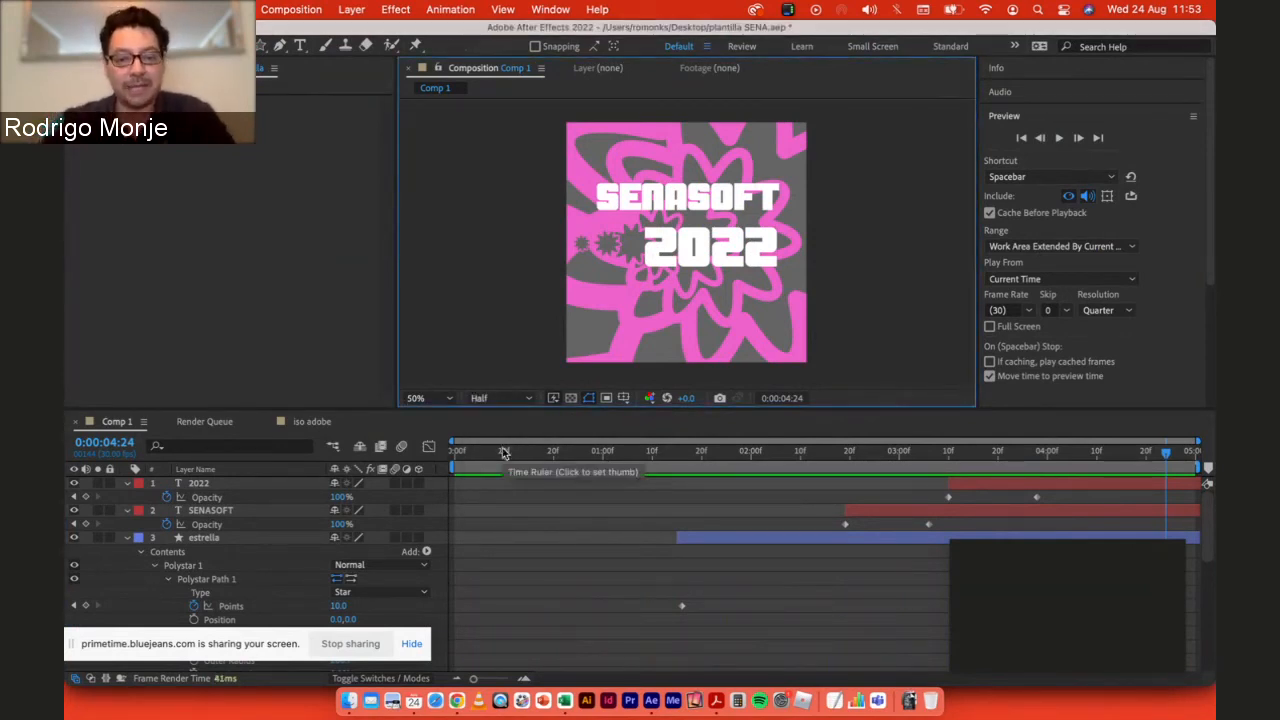
click(530, 398)
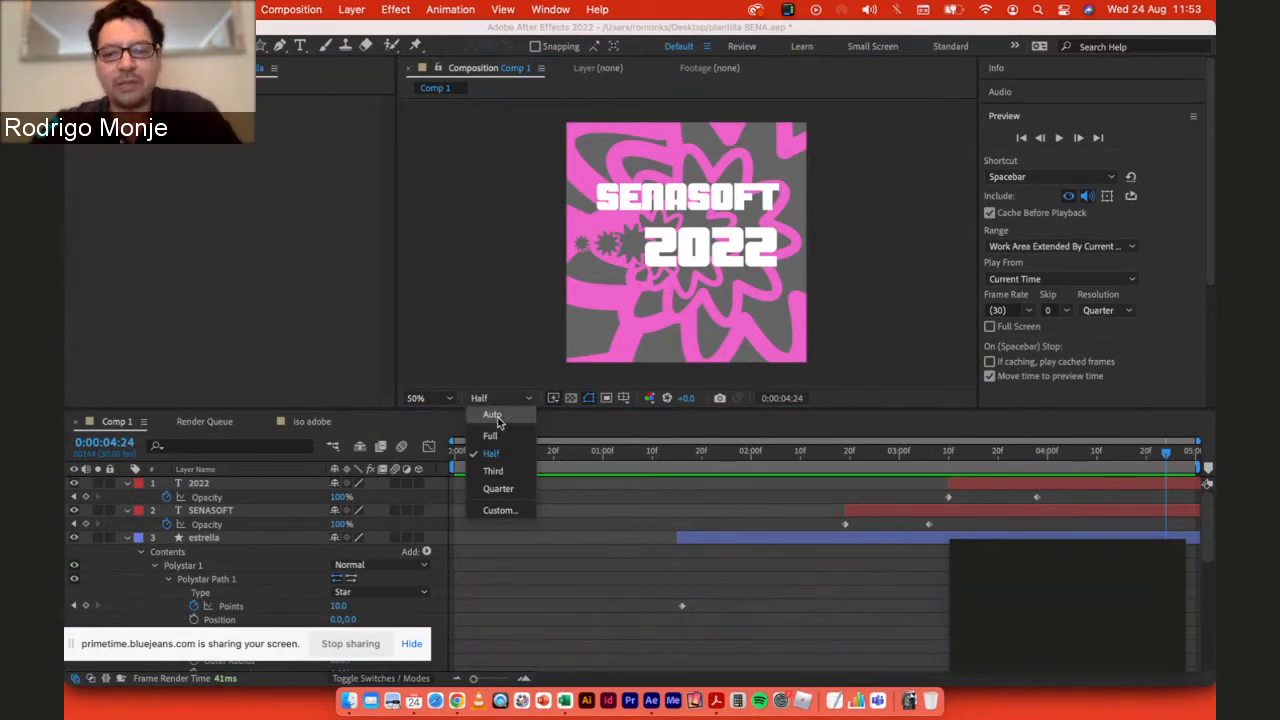
click(497, 418)
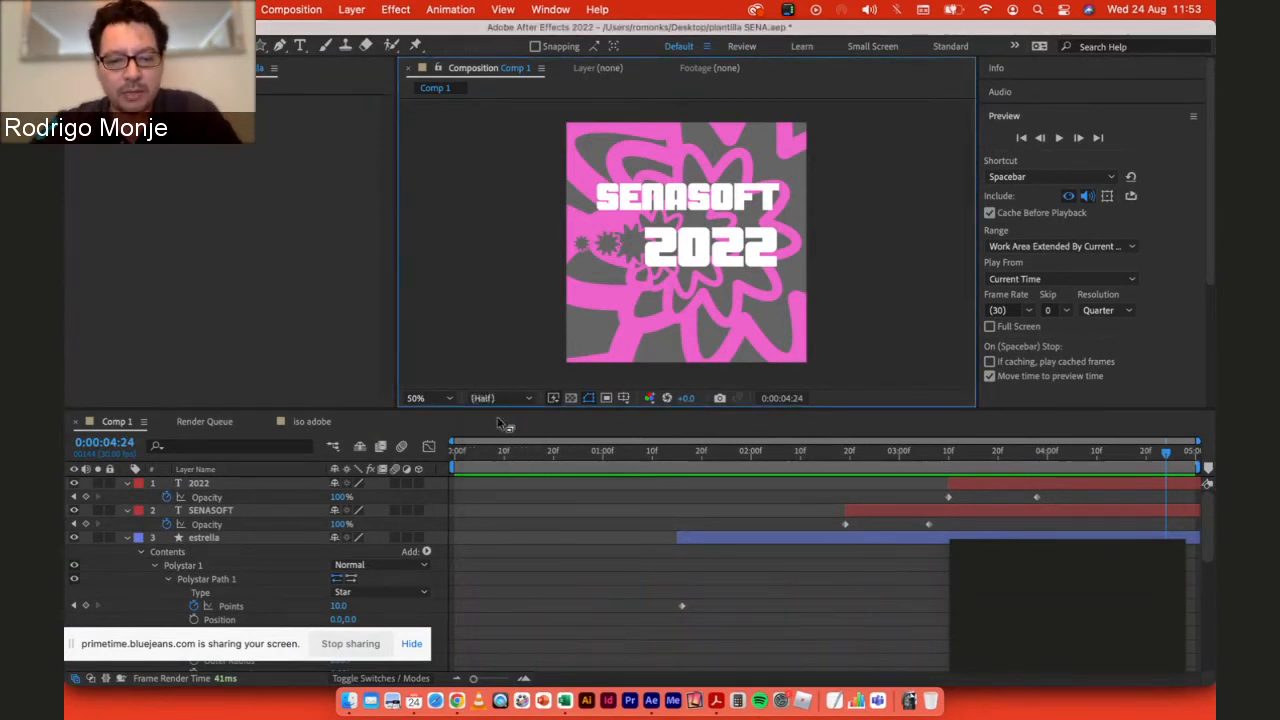
Step: Cycle the viewer magnification through 100%, 50%, 33.3% and 25% to check the automatic resolution, and return it to 50%
click(447, 399)
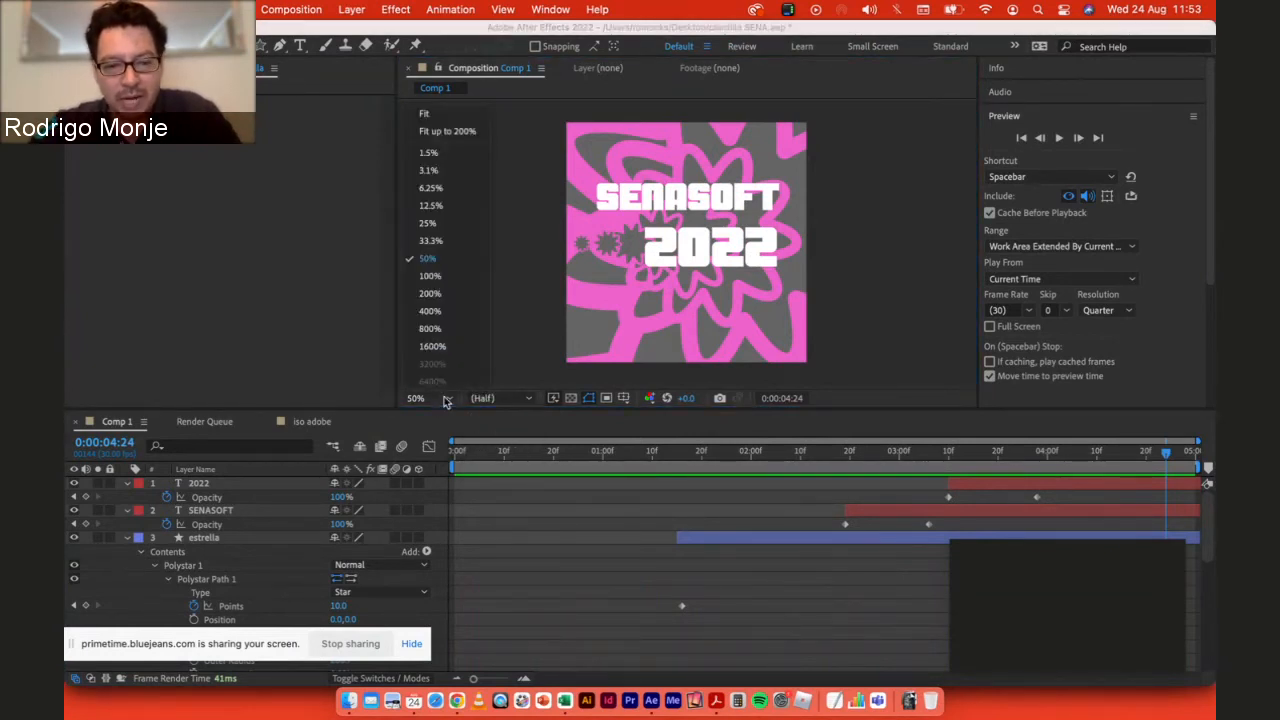
click(428, 276)
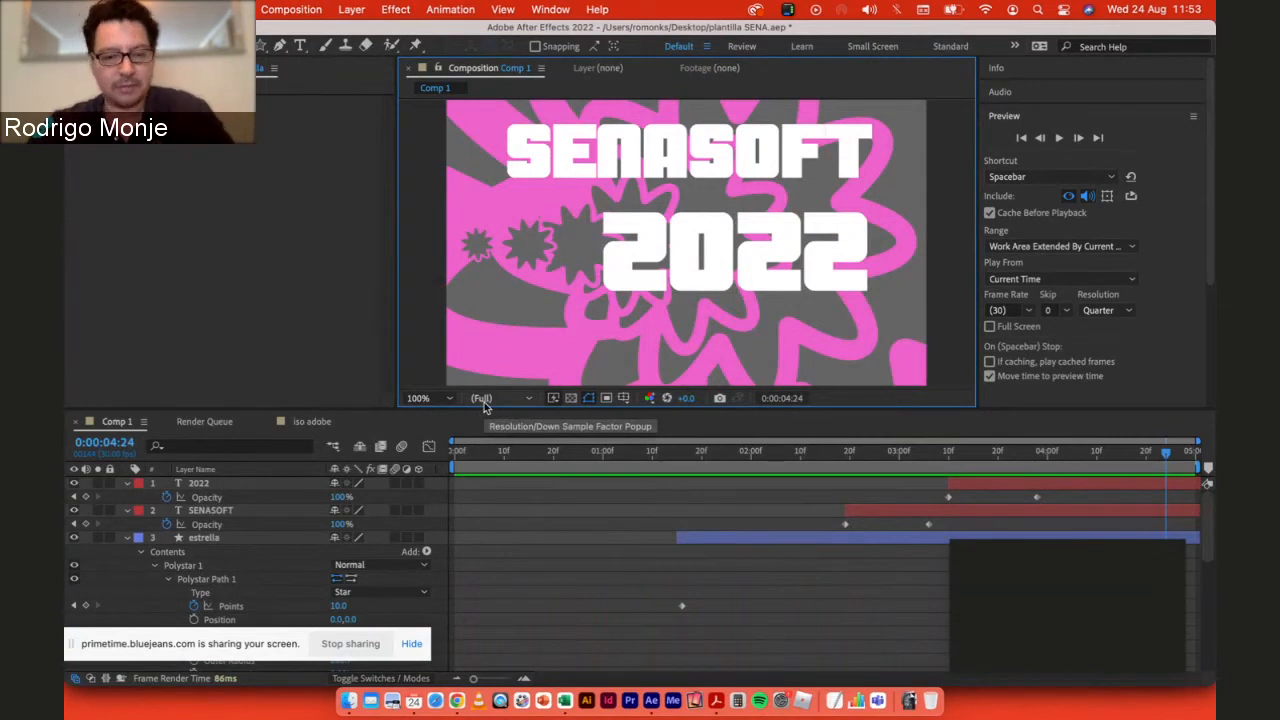
click(440, 398)
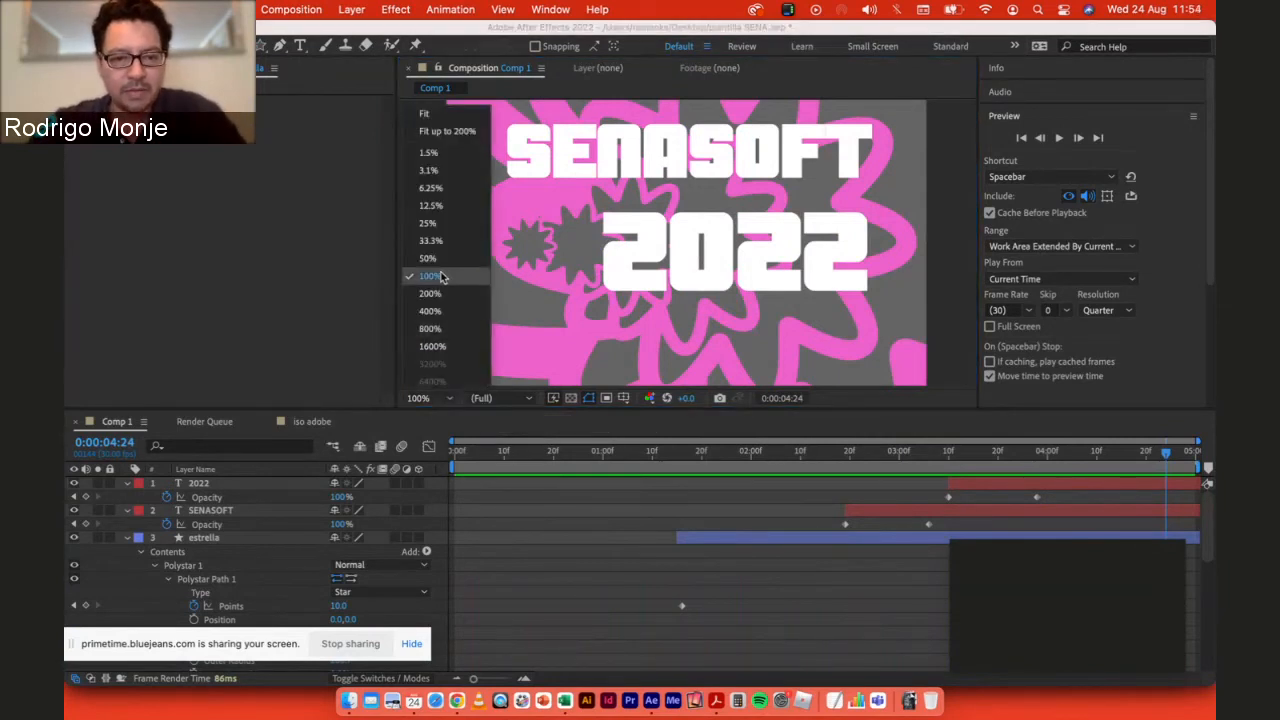
click(428, 258)
click(437, 398)
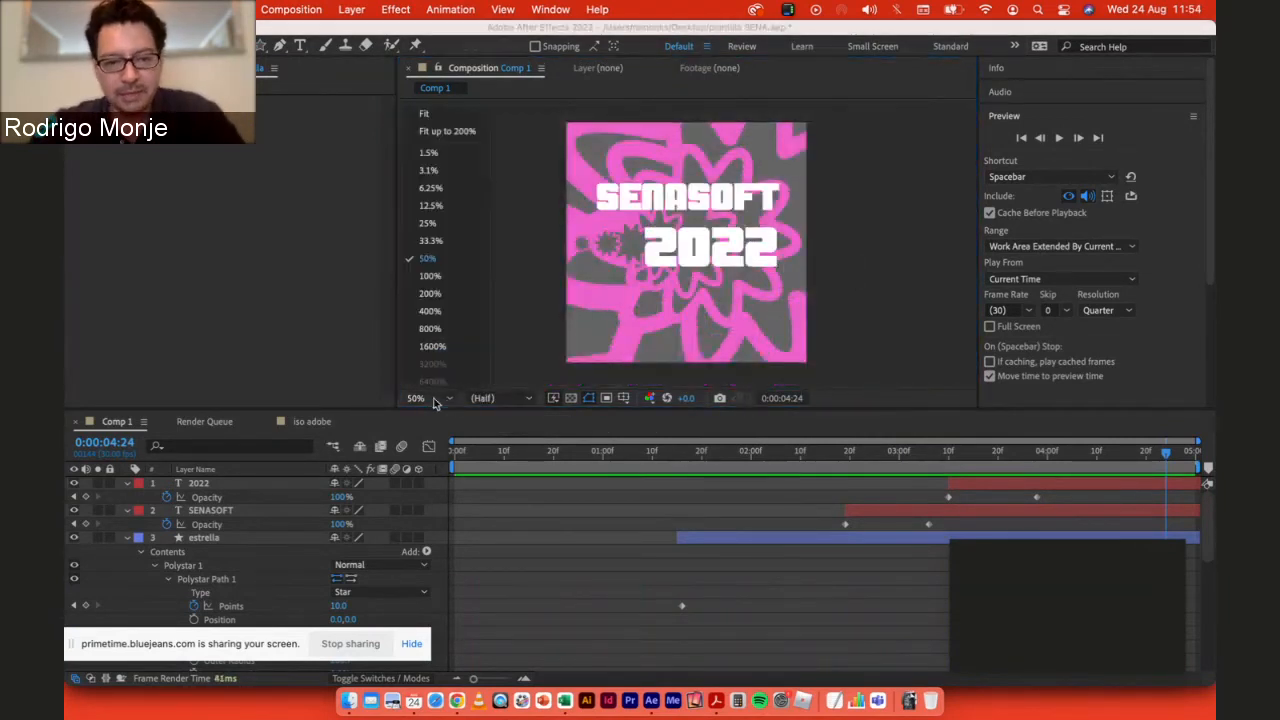
click(431, 243)
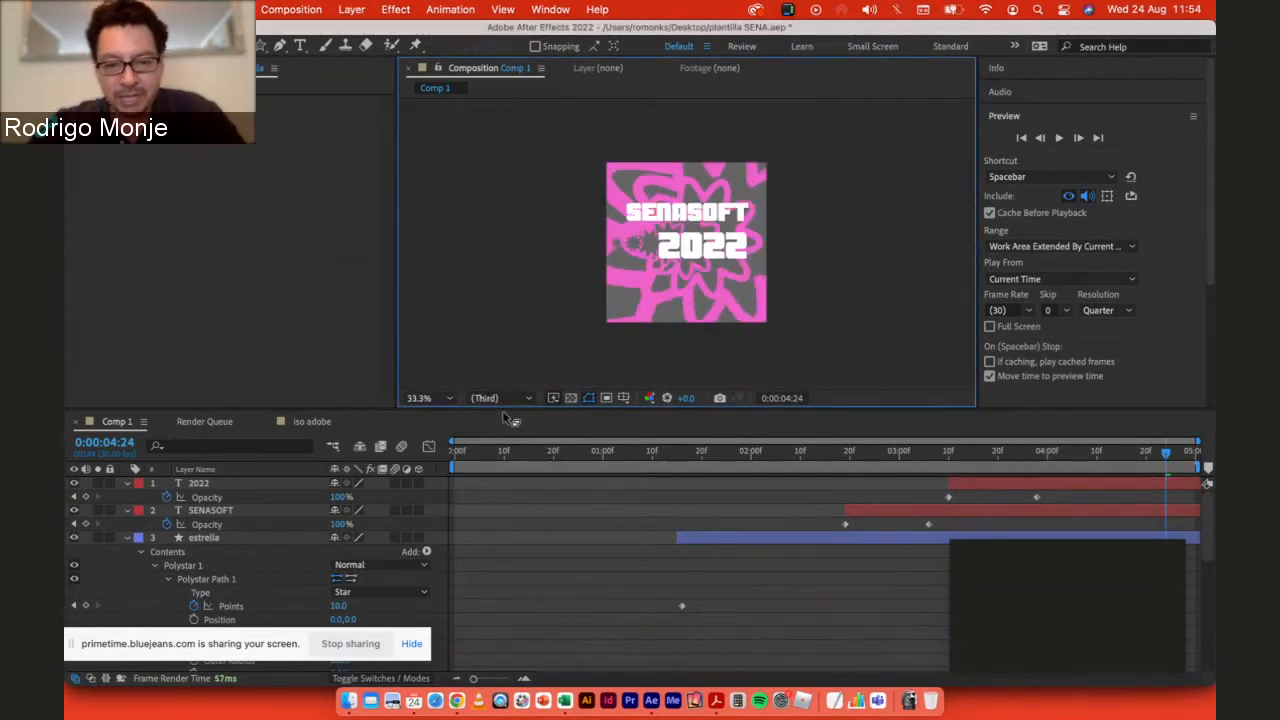
click(439, 399)
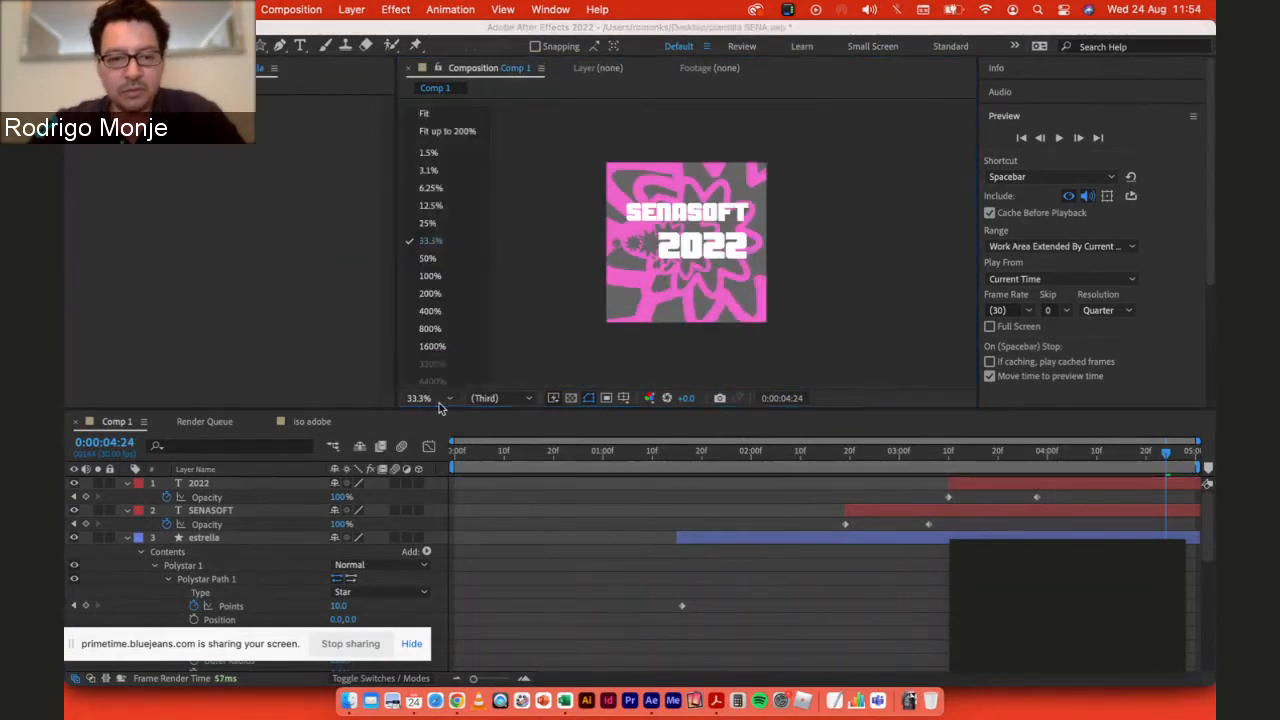
click(430, 223)
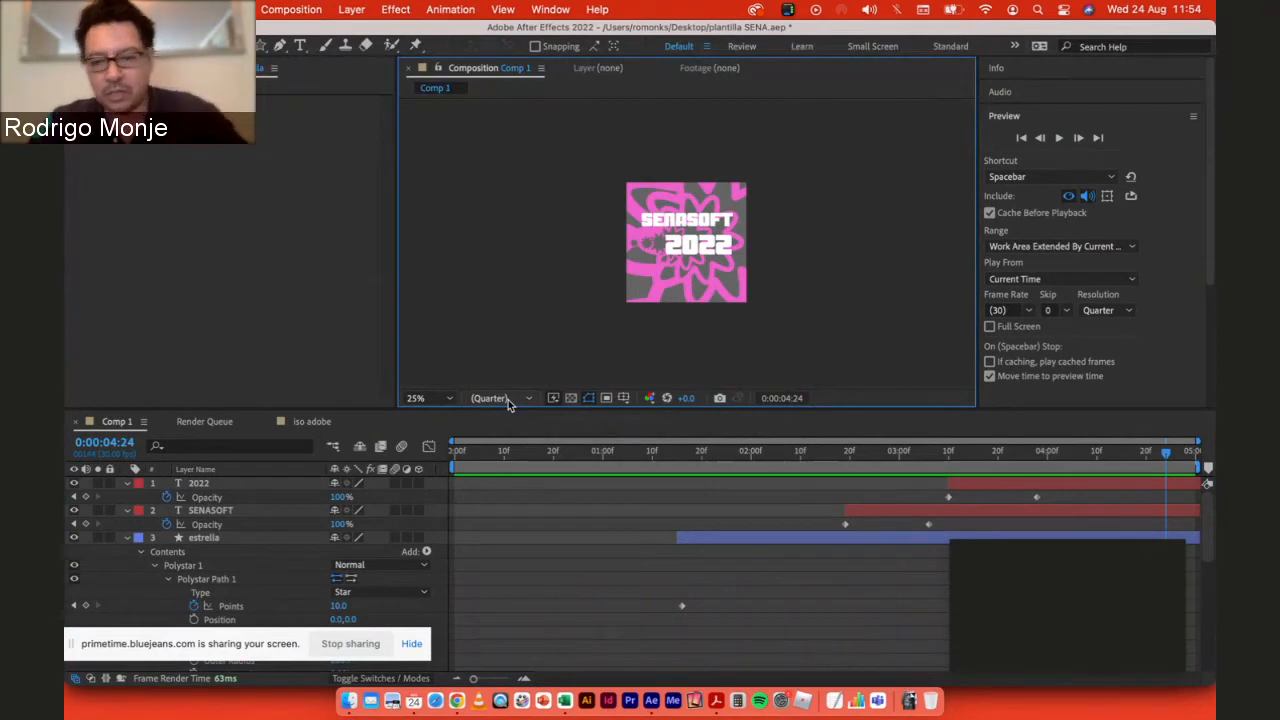
click(440, 398)
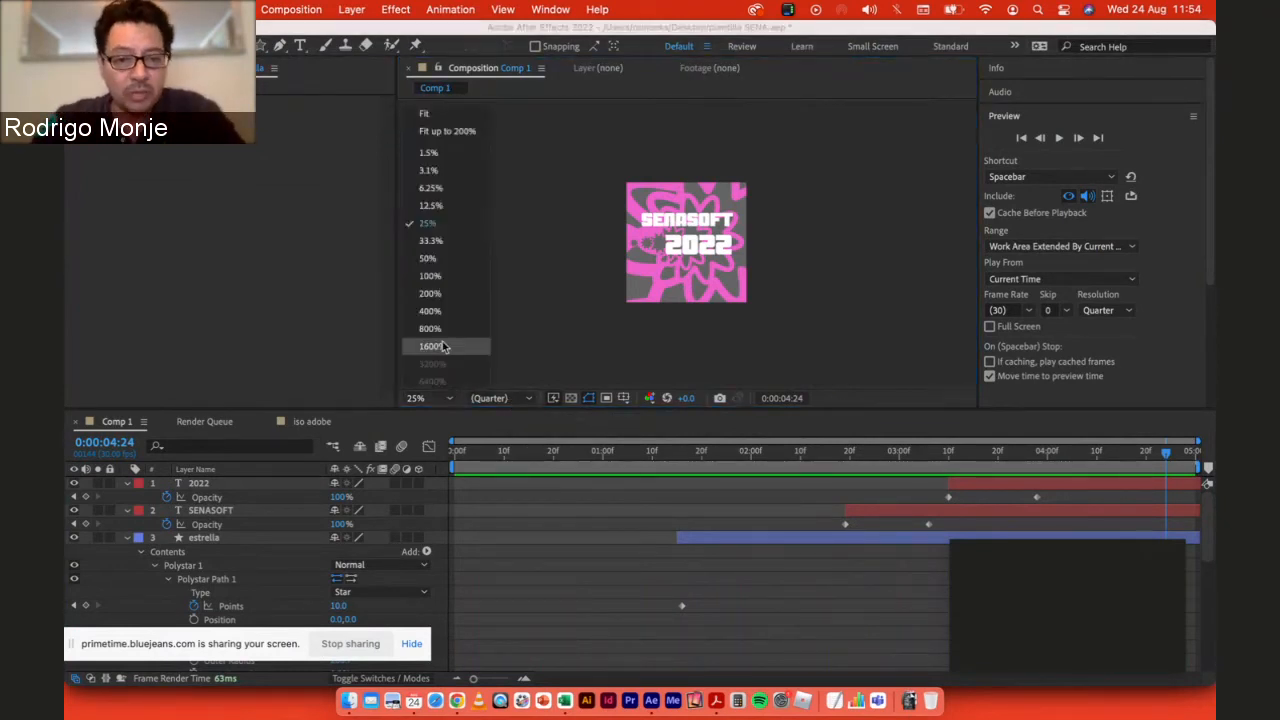
click(443, 258)
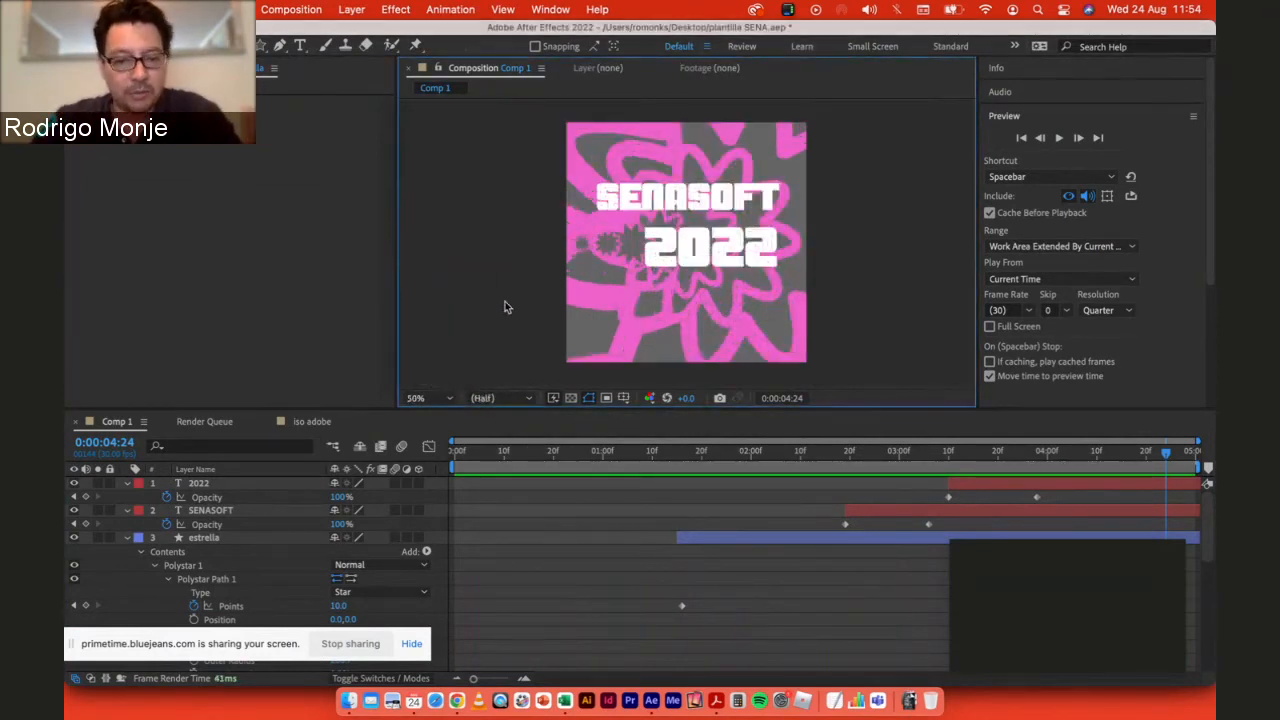
Step: Play the composition preview to watch the animation at the automatic resolution, and stop the playback
click(499, 401)
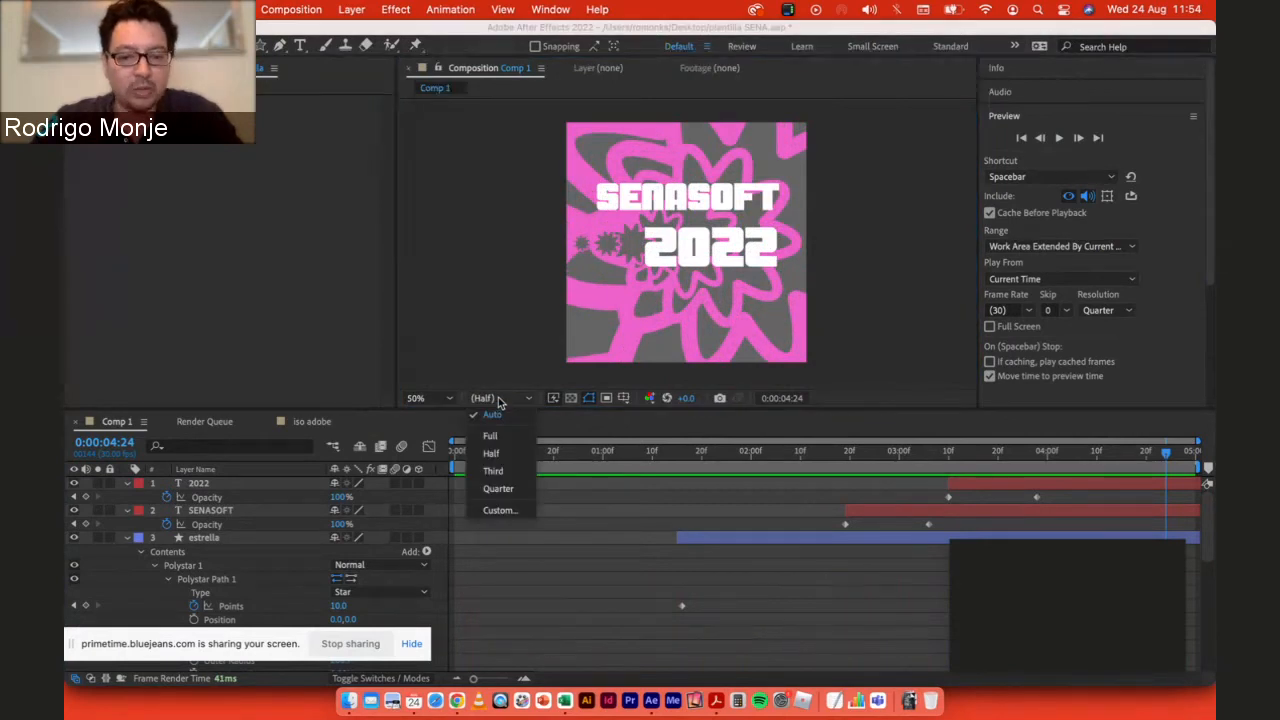
click(596, 497)
key(space)
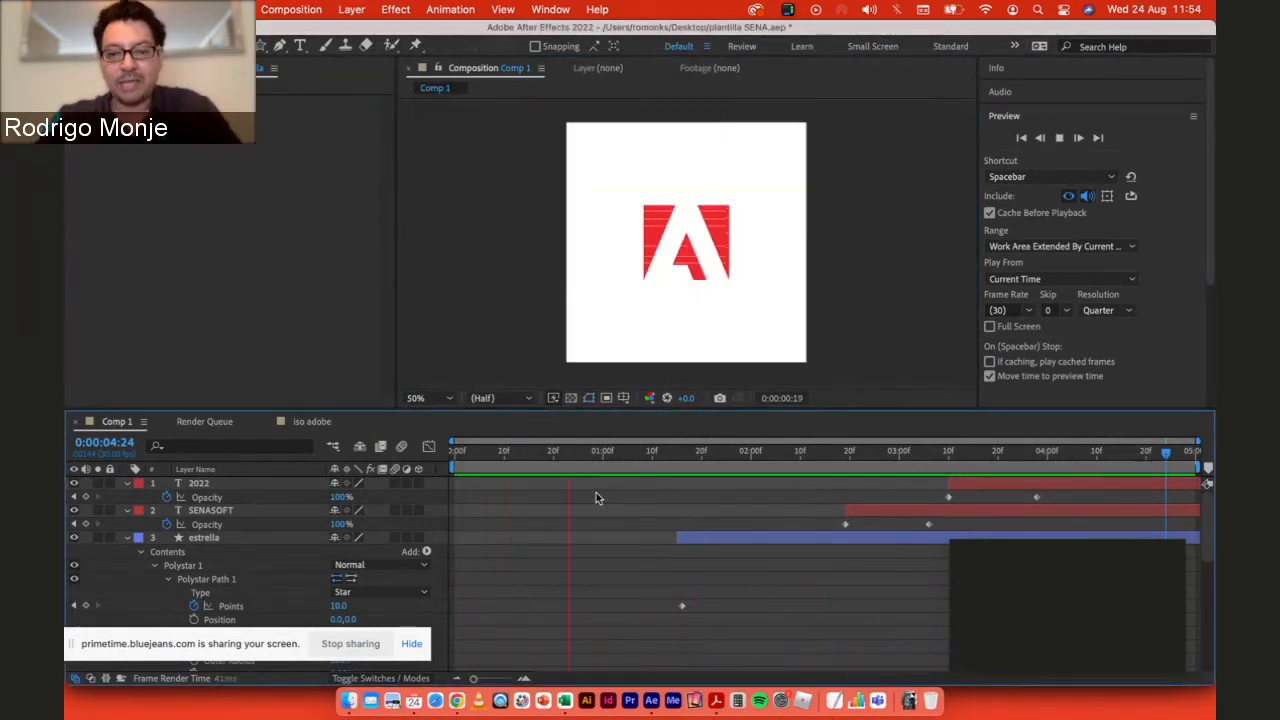
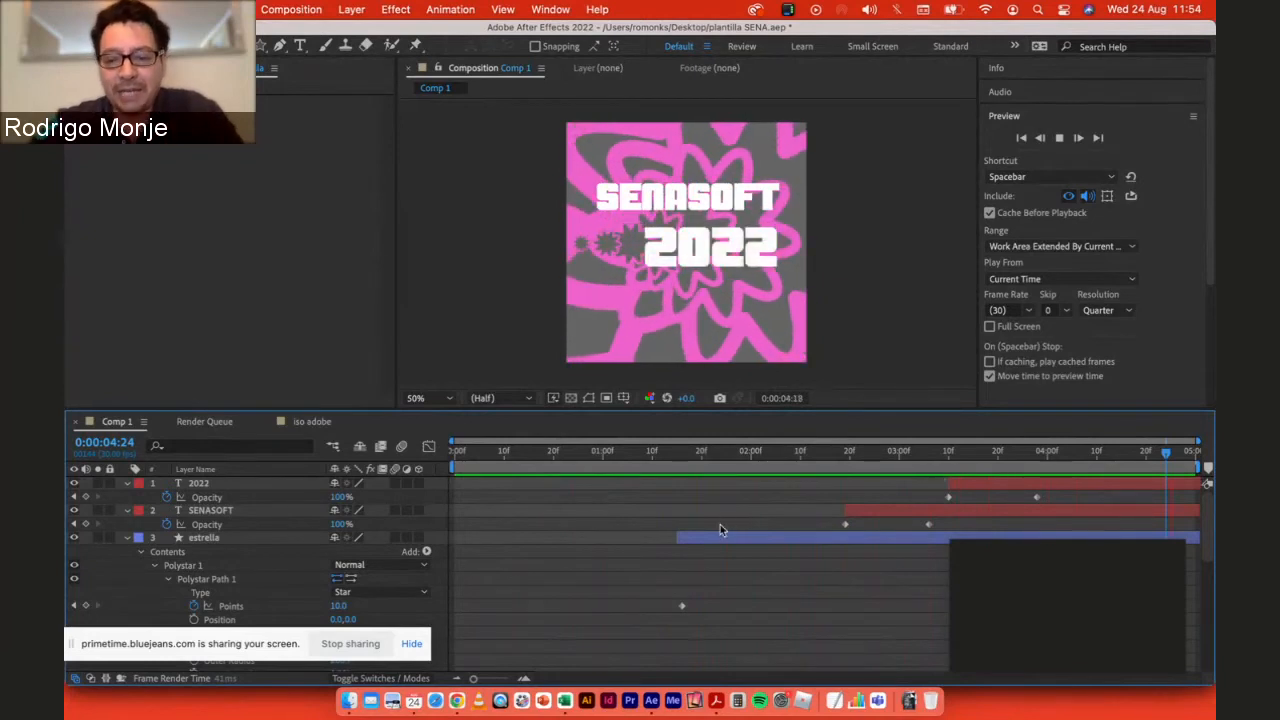
key(space)
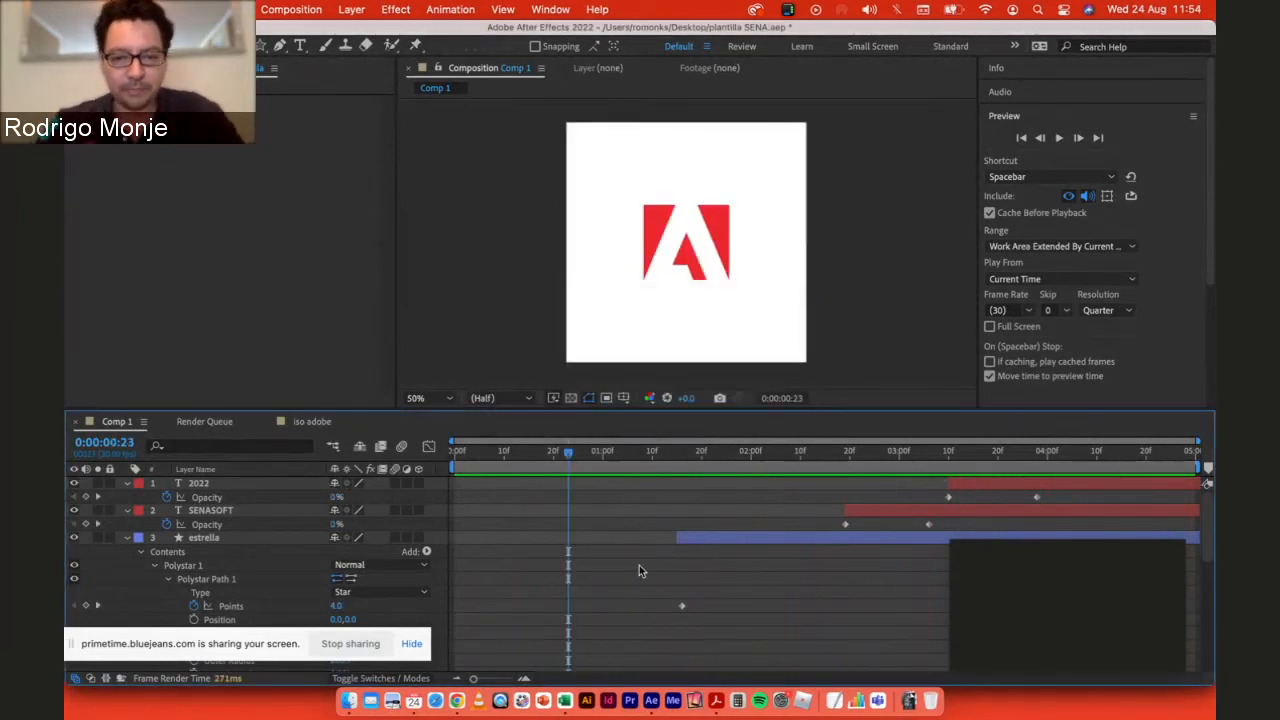
Step: Switch to the BlueJeans event chat in the browser to read the attendees' questions, and return to After Effects
key(super+Tab)
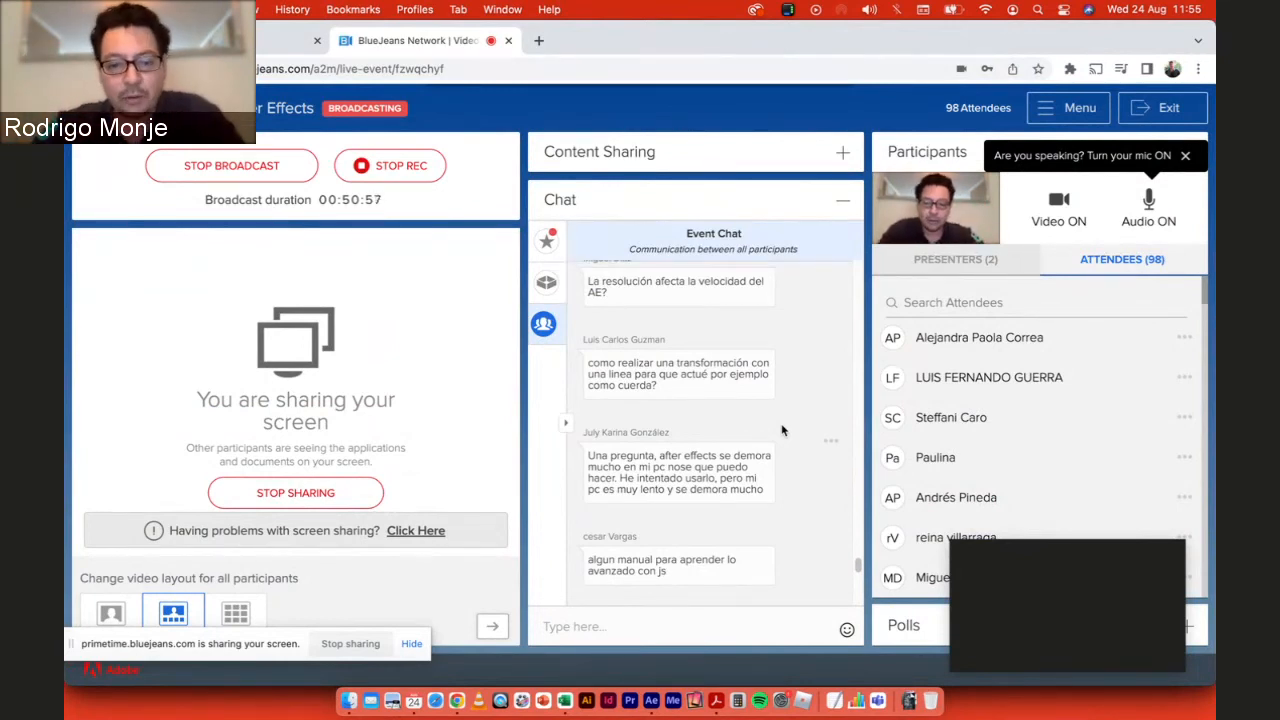
key(super+Tab)
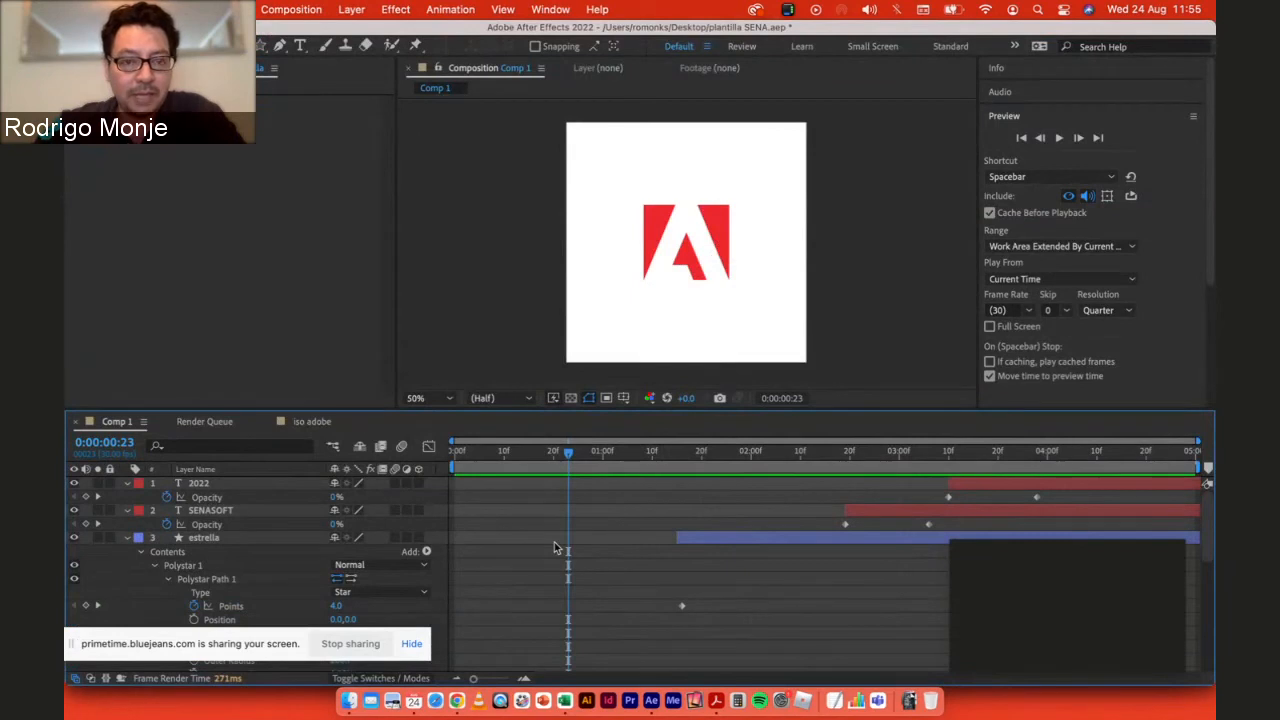
Step: Draw an open wavy four-point path with the Pen tool across the composition's width above the Adobe logo
click(279, 45)
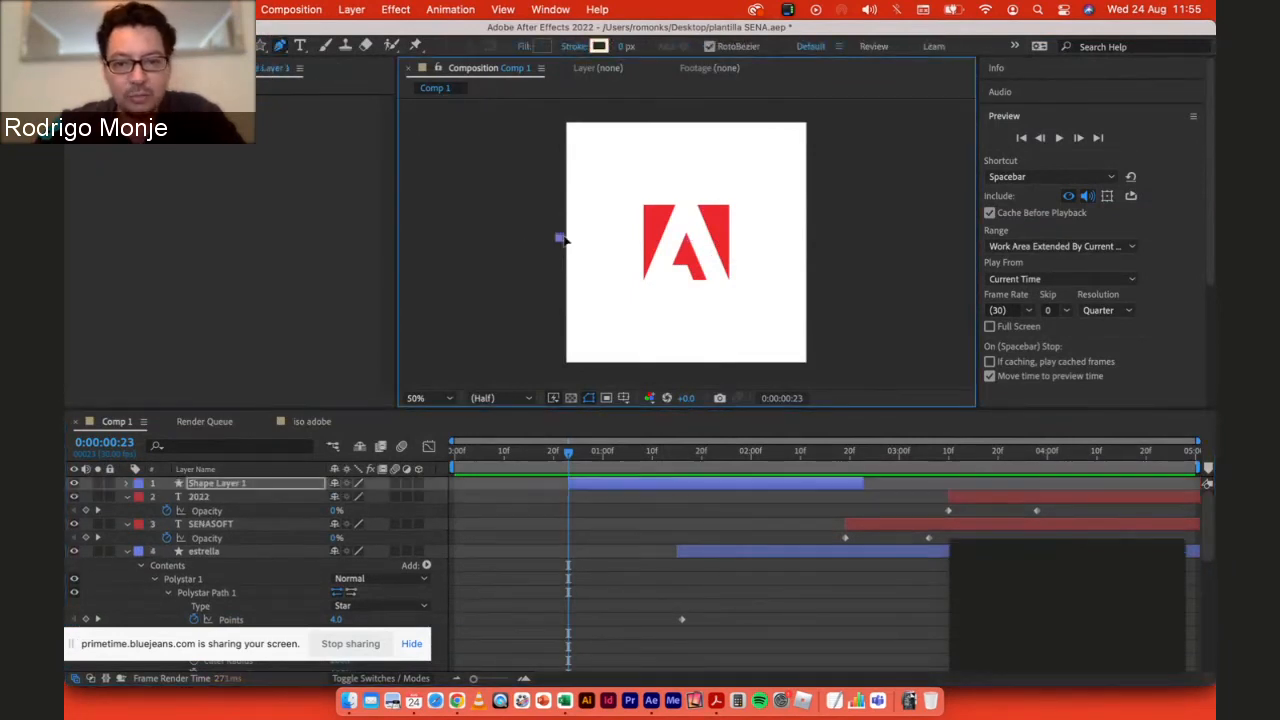
click(559, 237)
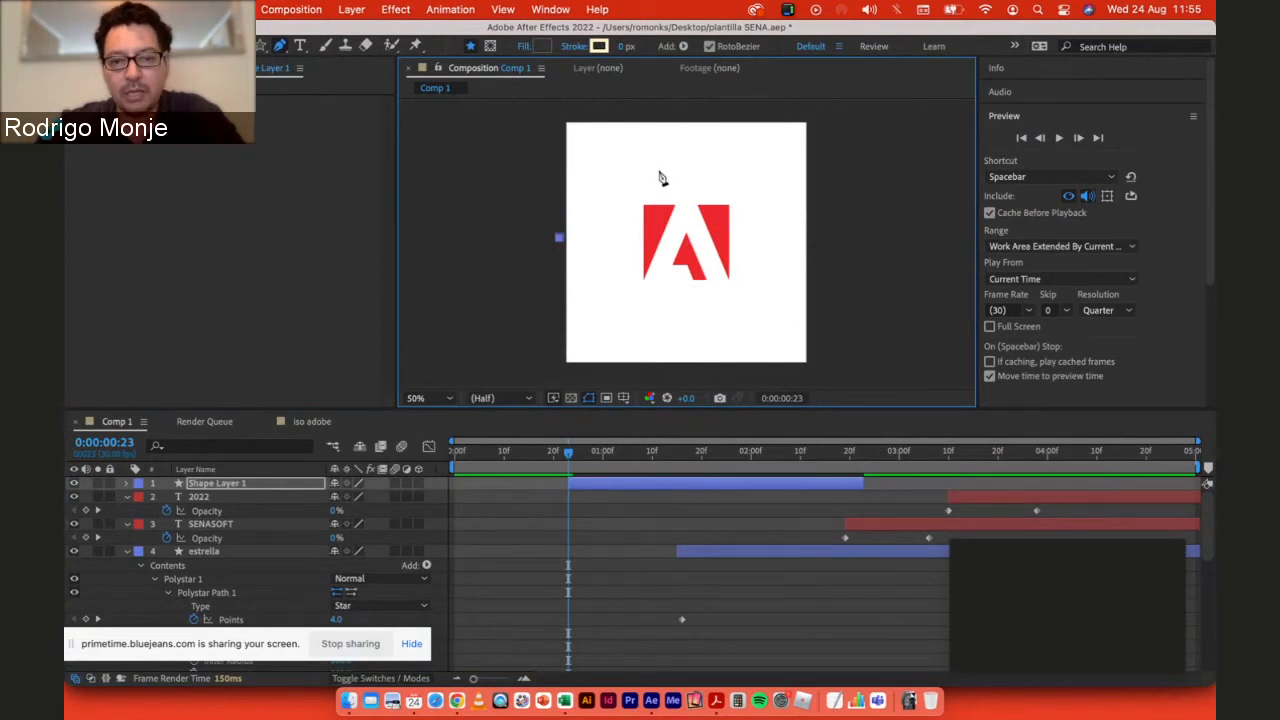
drag(640, 170, 734, 186)
click(801, 157)
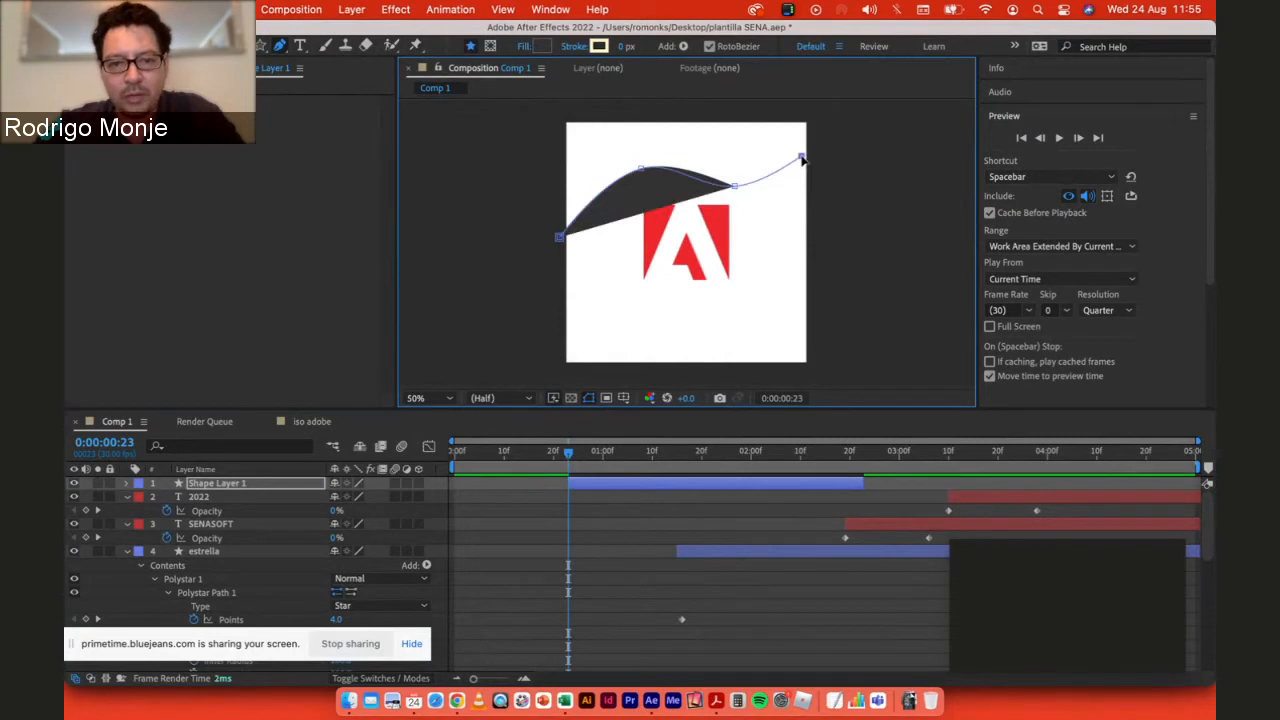
drag(802, 159, 803, 160)
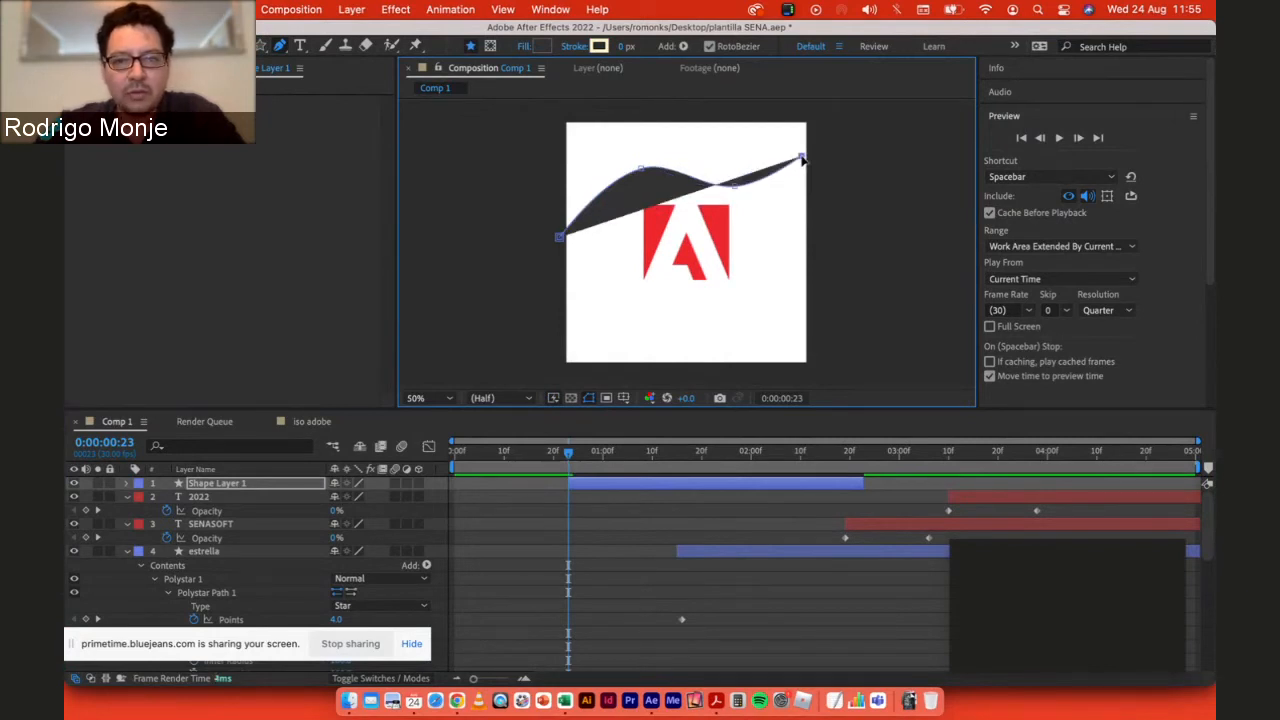
Step: Expand the new shape layer's contents down to its fill and set the fill opacity to 0%
click(126, 484)
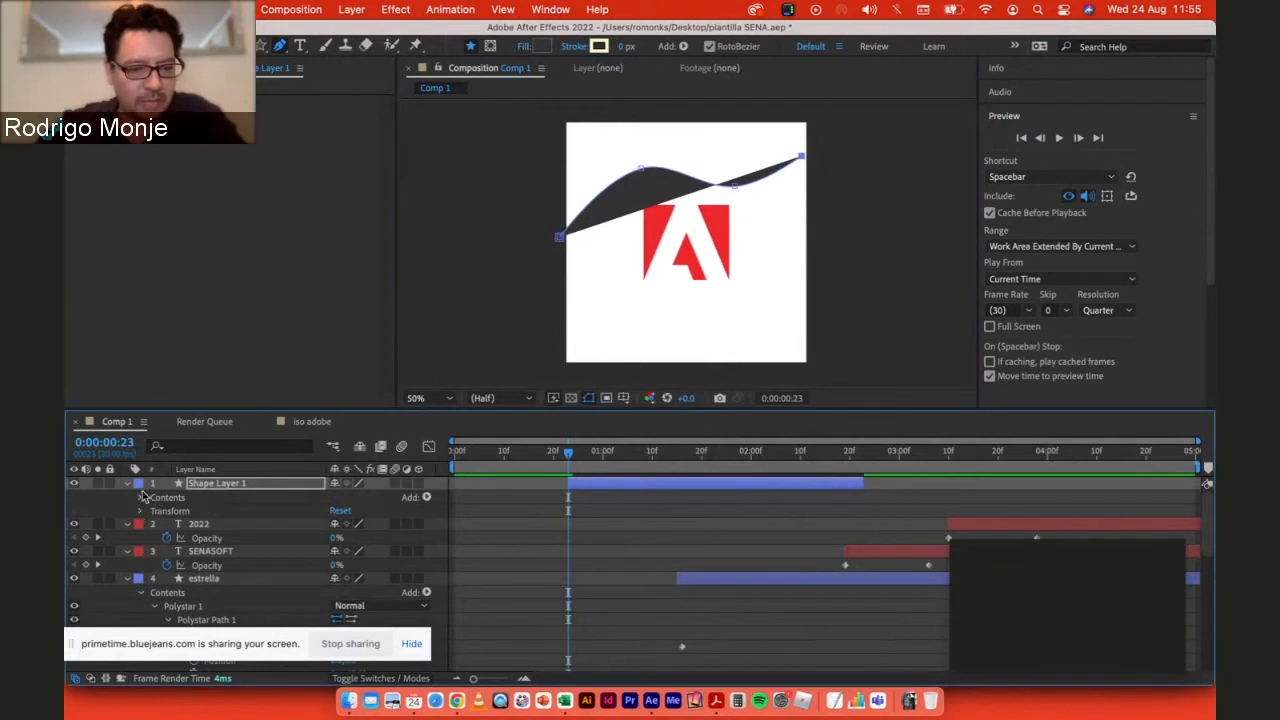
click(141, 497)
click(154, 512)
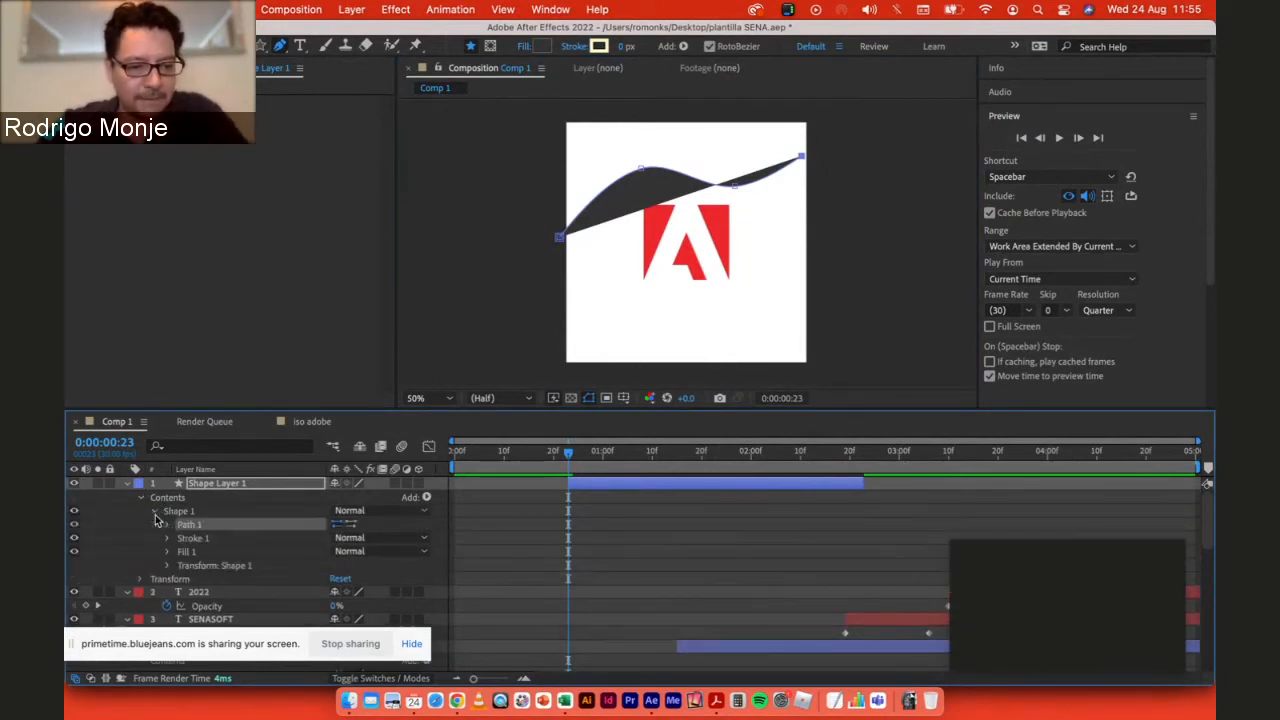
click(167, 552)
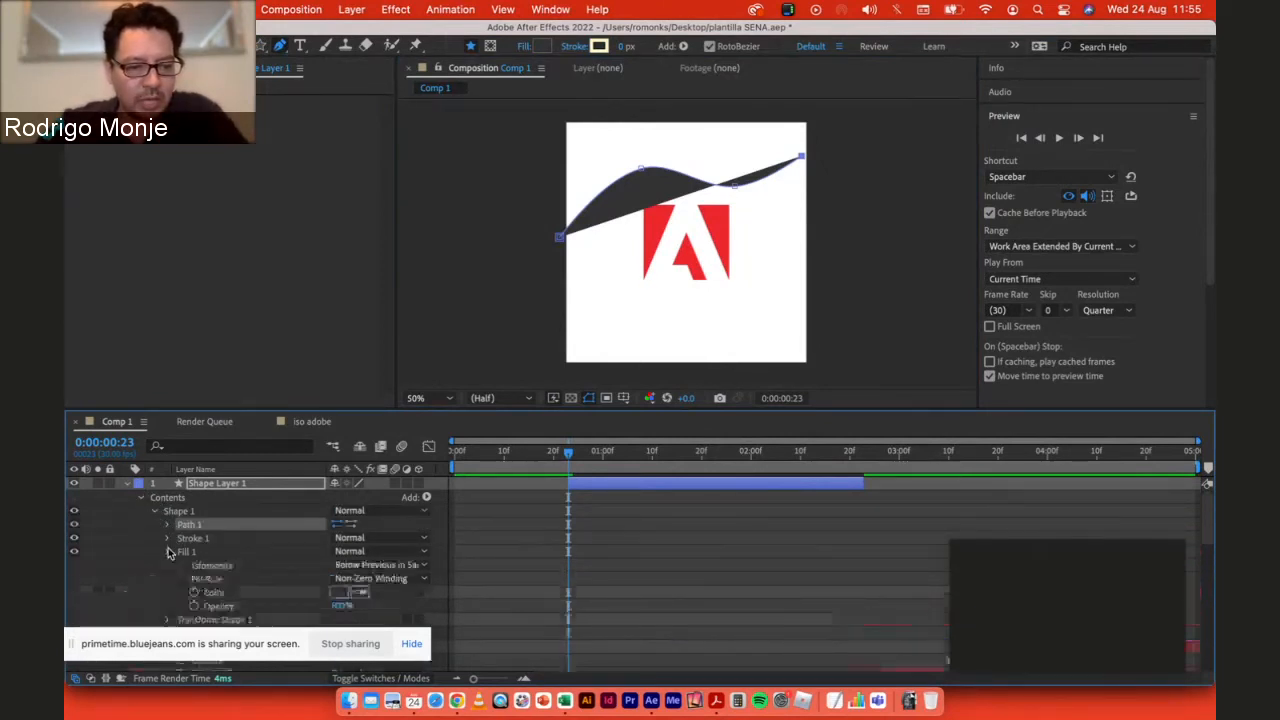
click(225, 554)
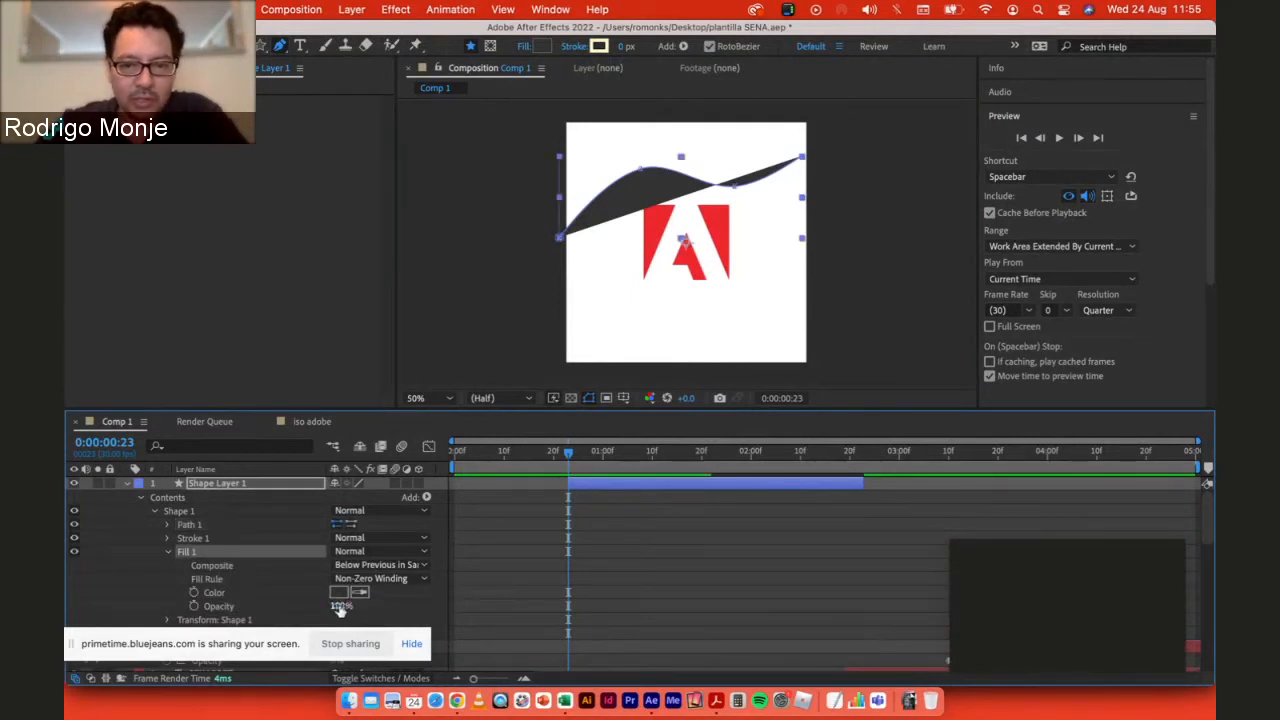
drag(340, 608, 94, 576)
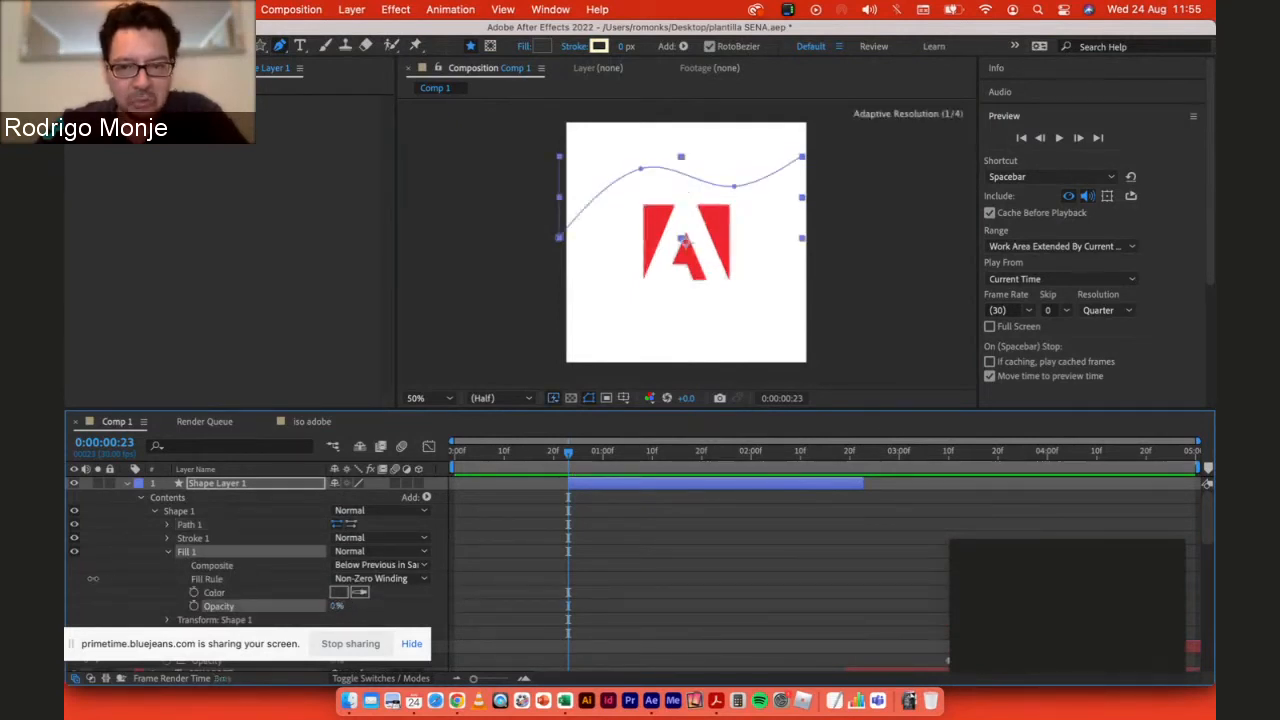
Step: Give the wavy path a stroke width of 24 and the stroke colour 7FFBCA
click(199, 540)
click(167, 538)
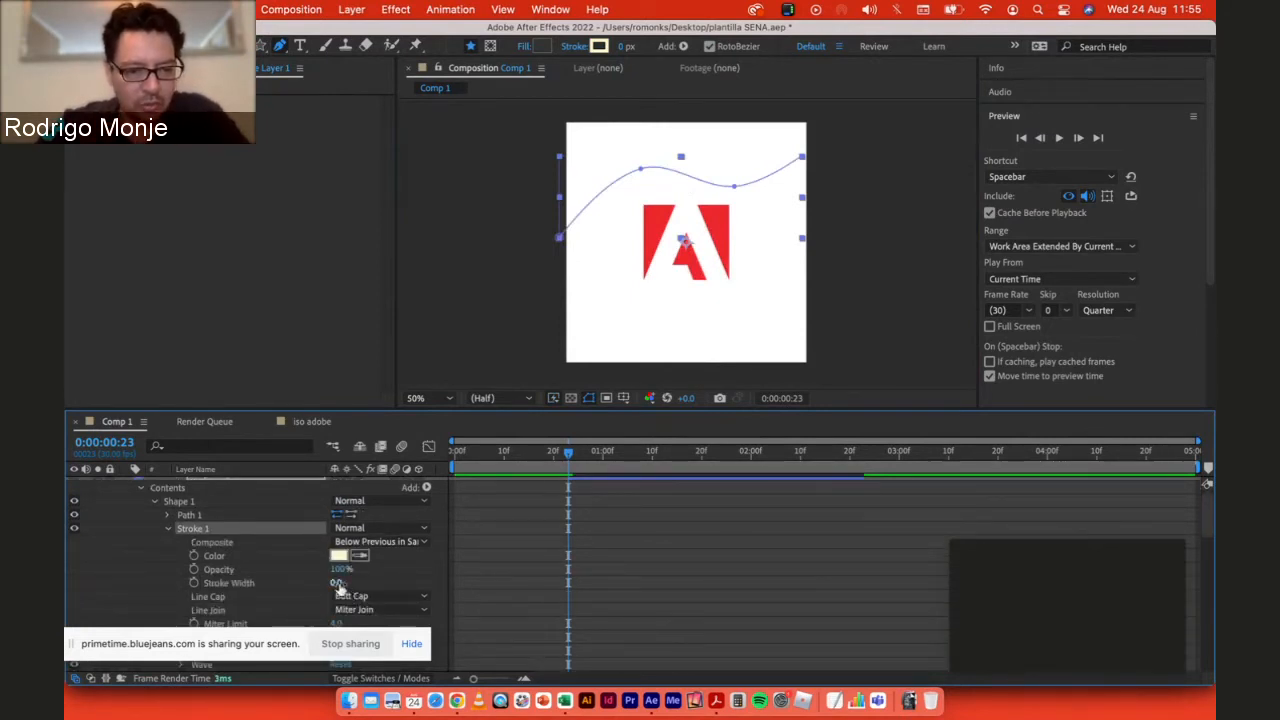
mouse_move(337, 582)
mouse_down()
mouse_move(381, 582)
mouse_move(360, 583)
mouse_up()
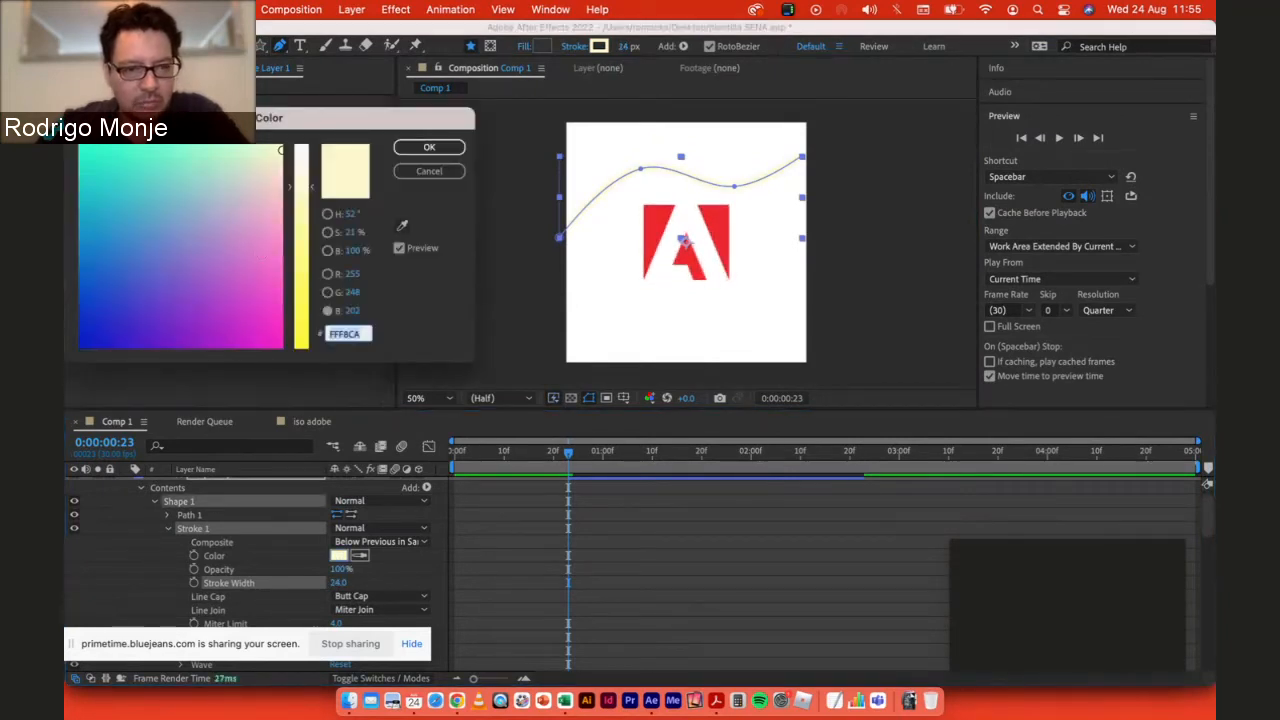
text(7FF8CA)
key(Tab)
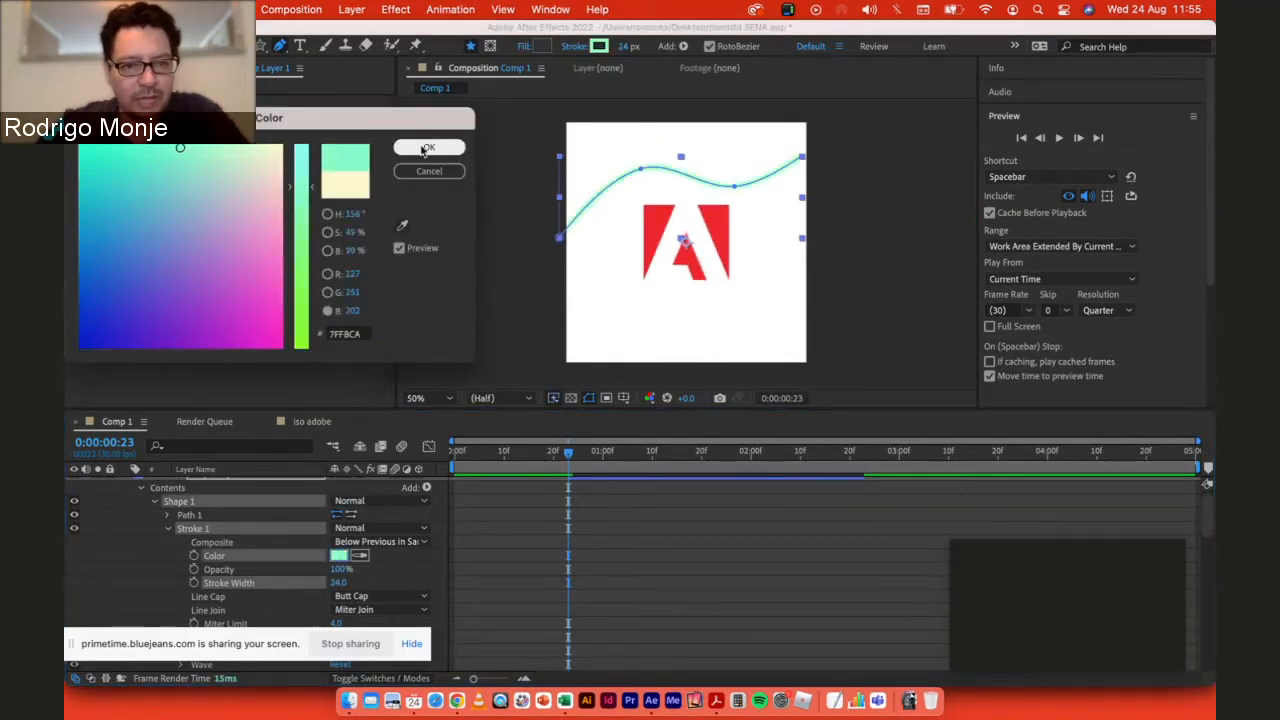
click(429, 147)
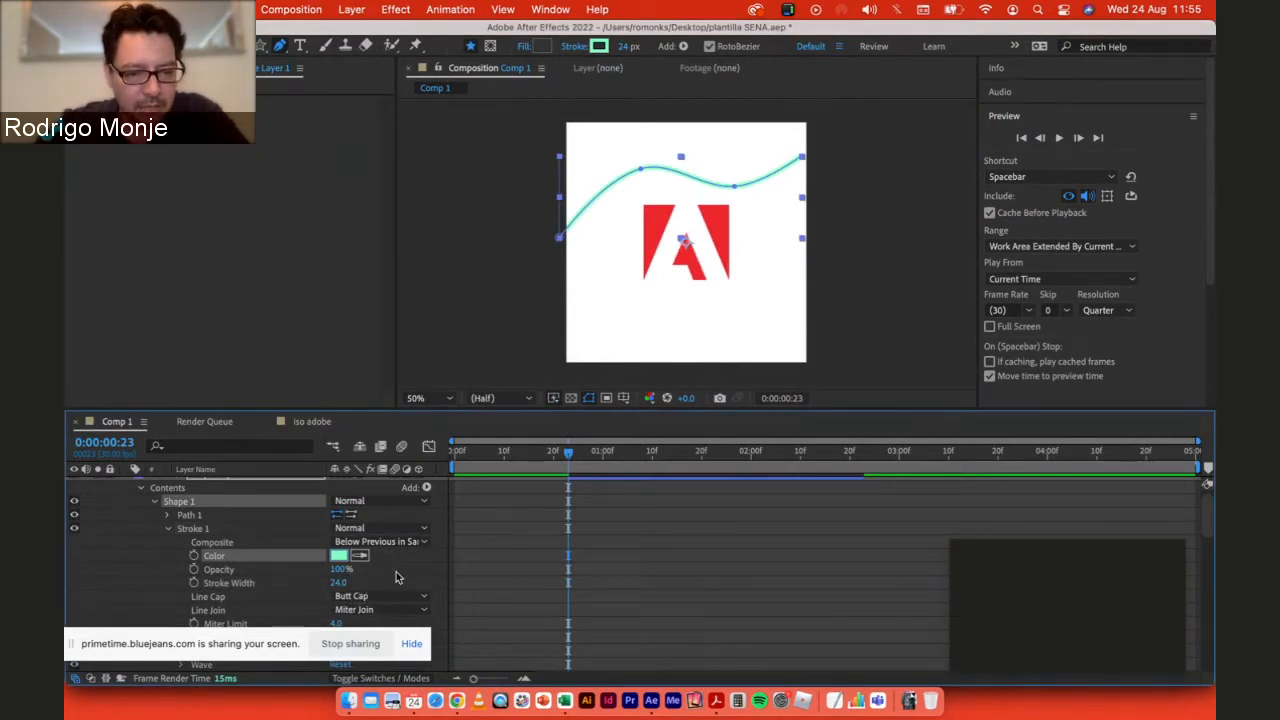
Step: Increase the wavy path's stroke width to 84 and place the playhead at 0:00:00:22
scroll(395, 575, down, 3)
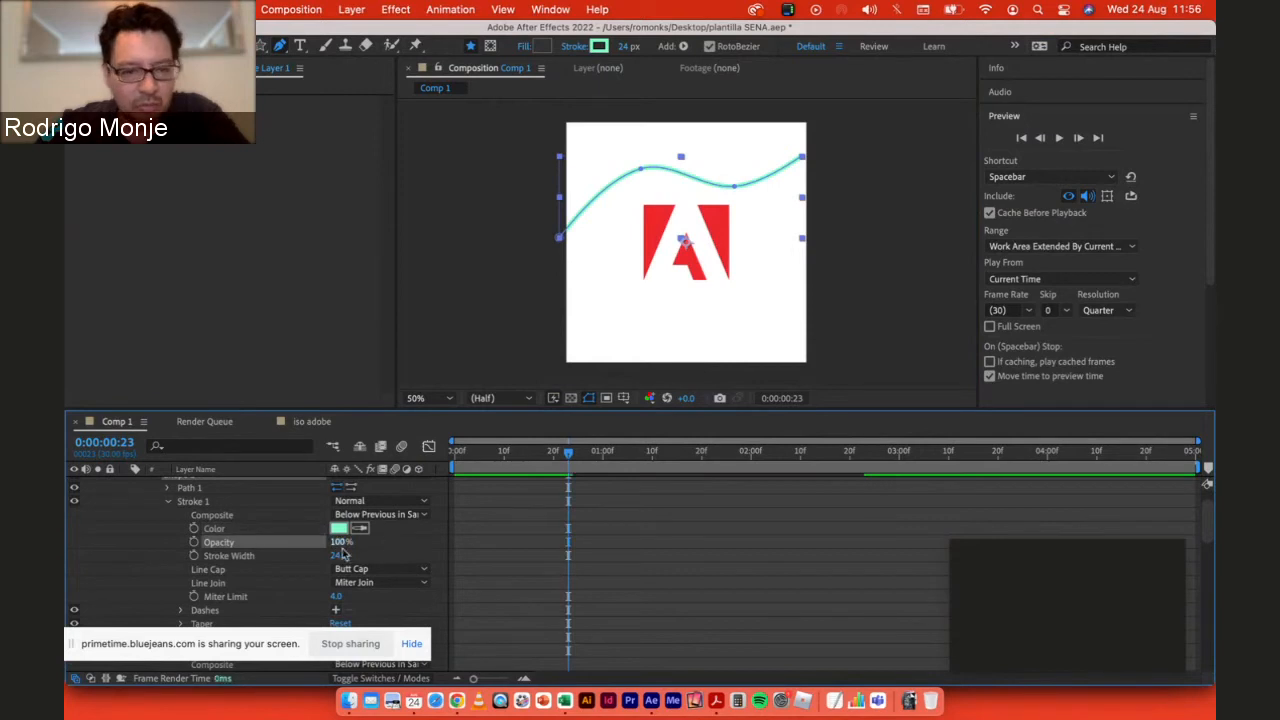
drag(338, 555, 380, 556)
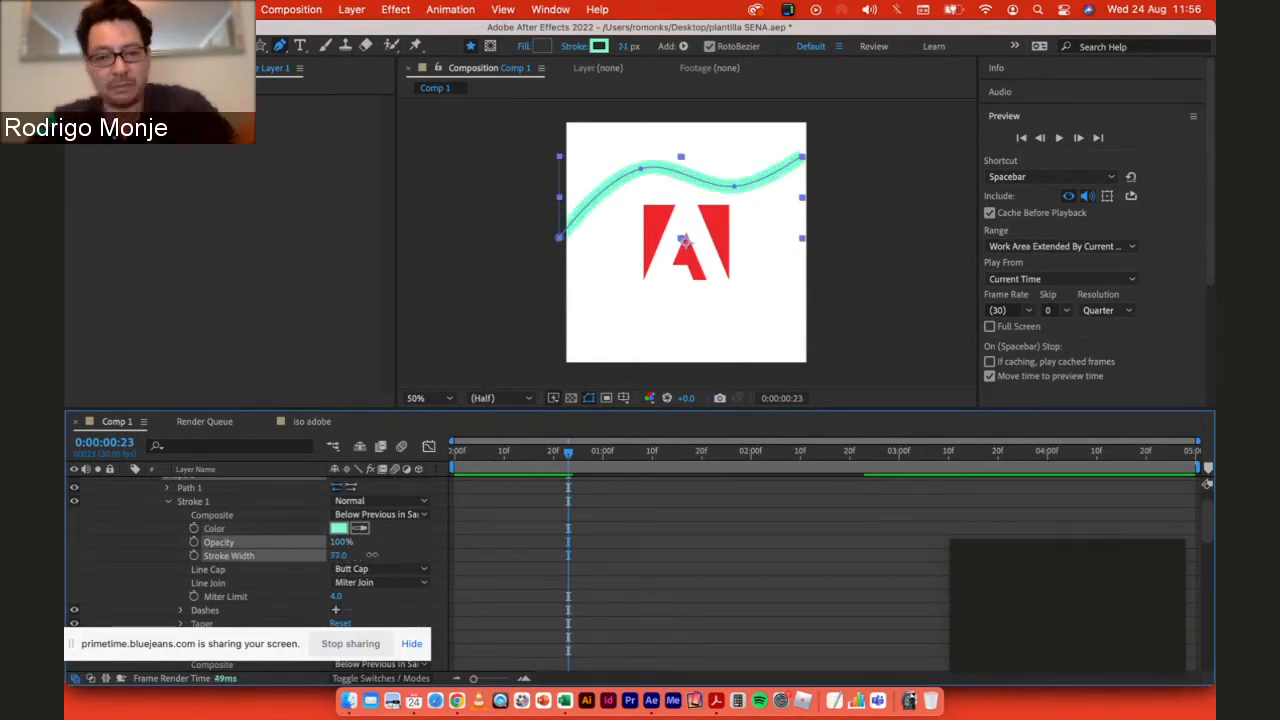
drag(567, 456, 455, 452)
click(566, 450)
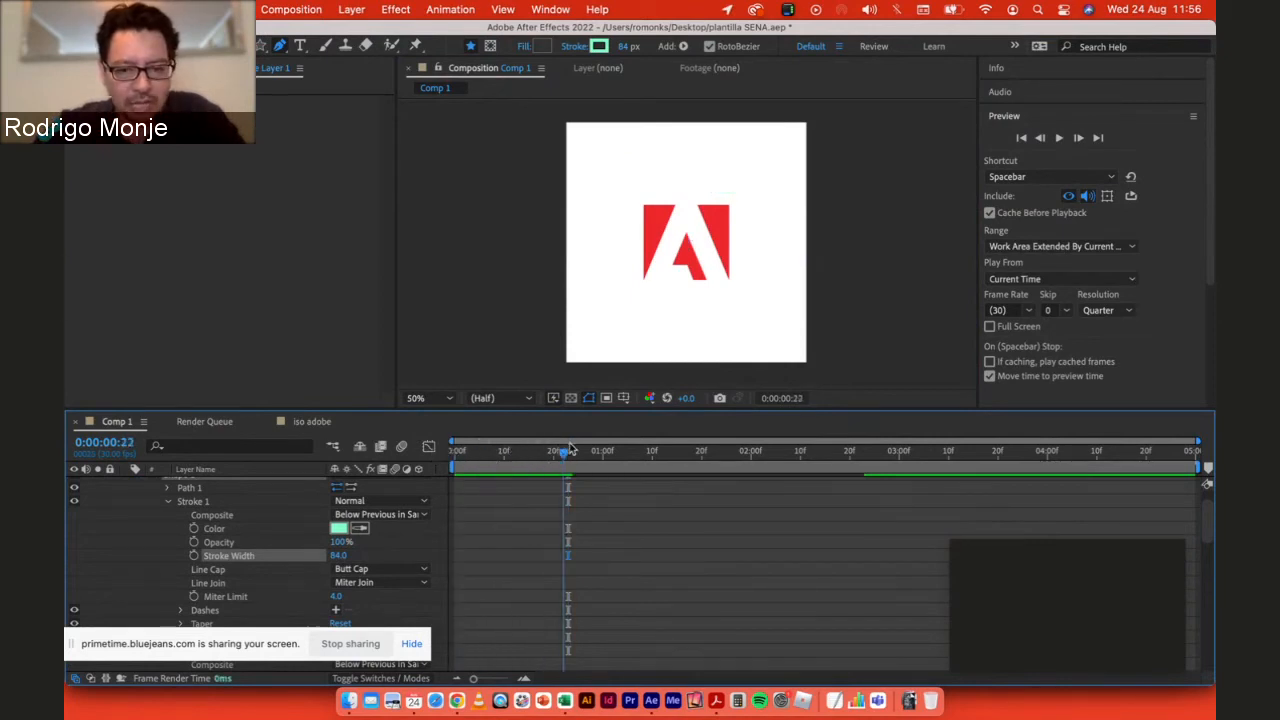
Step: Turn on keyframing for the wavy line's Path property at 0:00:00:24
click(168, 501)
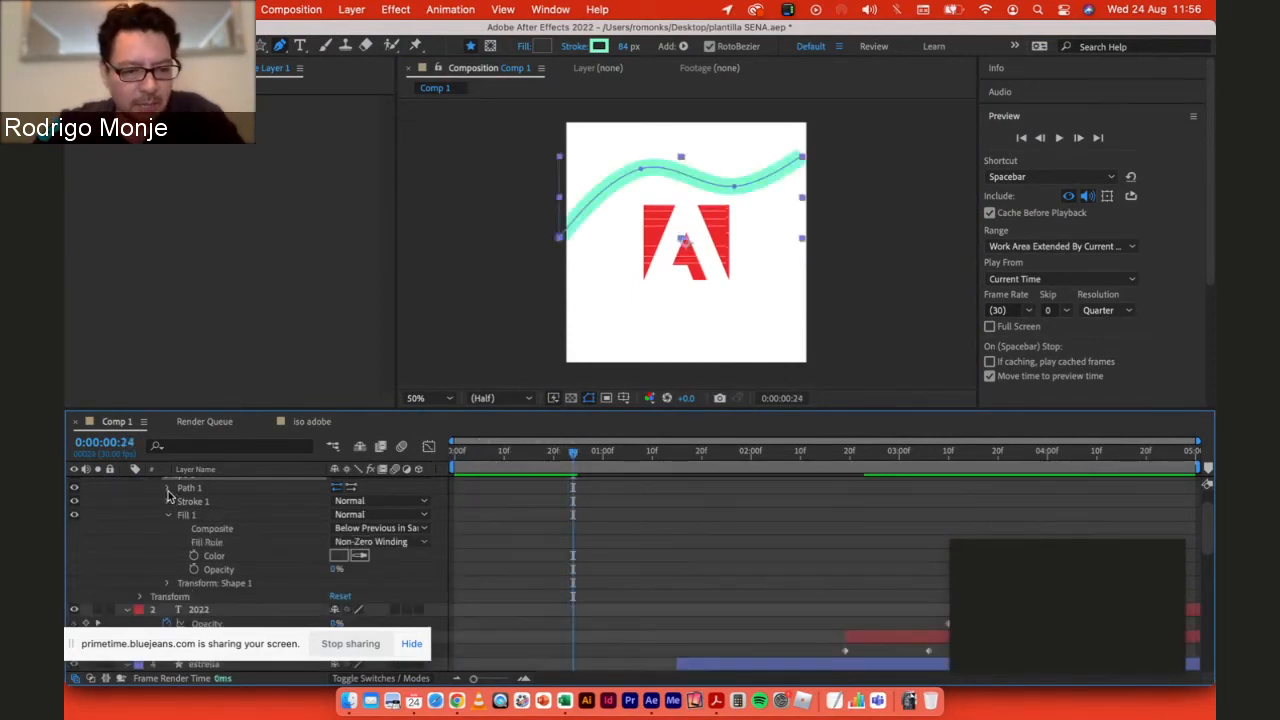
click(169, 489)
click(211, 499)
scroll(212, 504, up, 3)
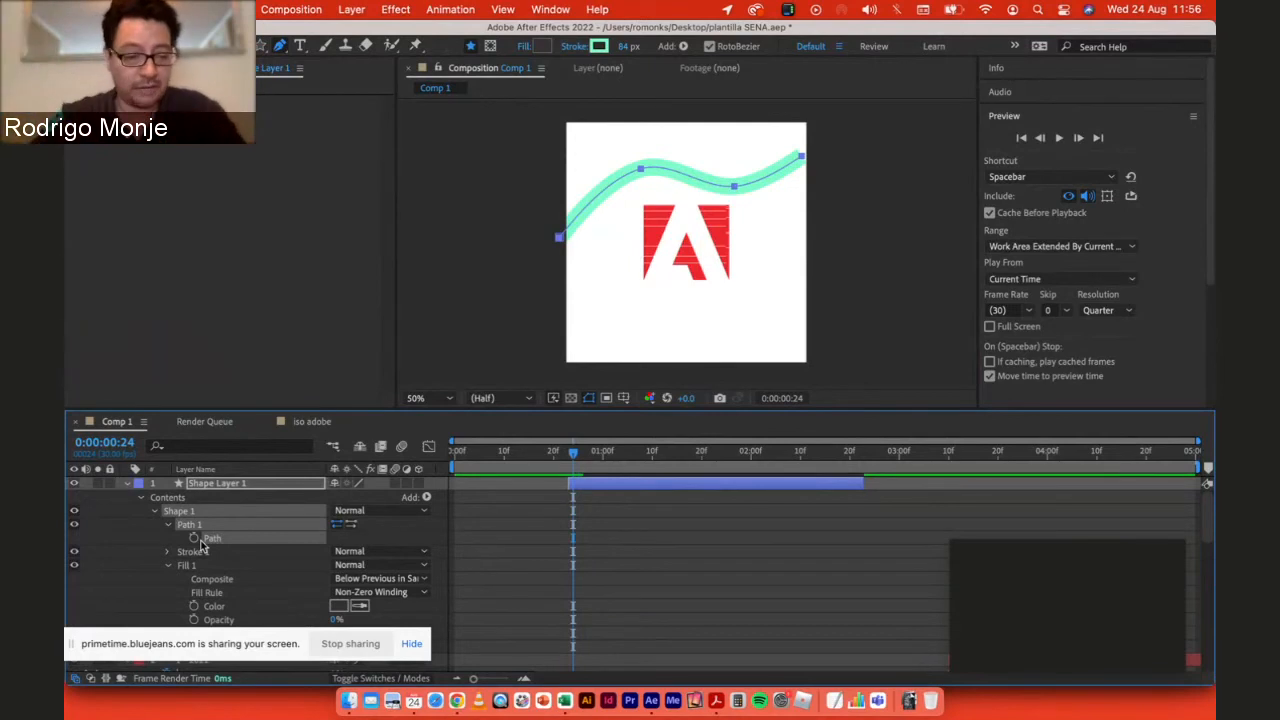
click(194, 538)
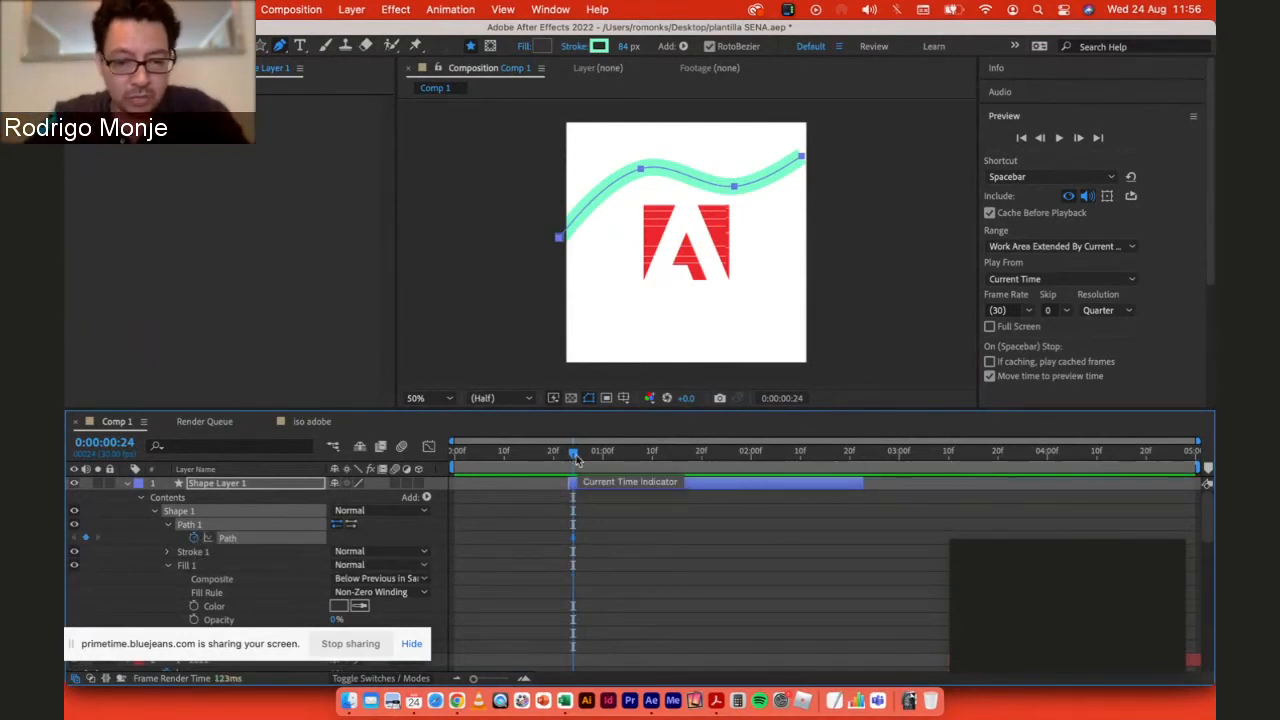
Step: At 0:00:01:09, reshape the wavy path by lowering its second point and raising its third point
drag(573, 455, 648, 467)
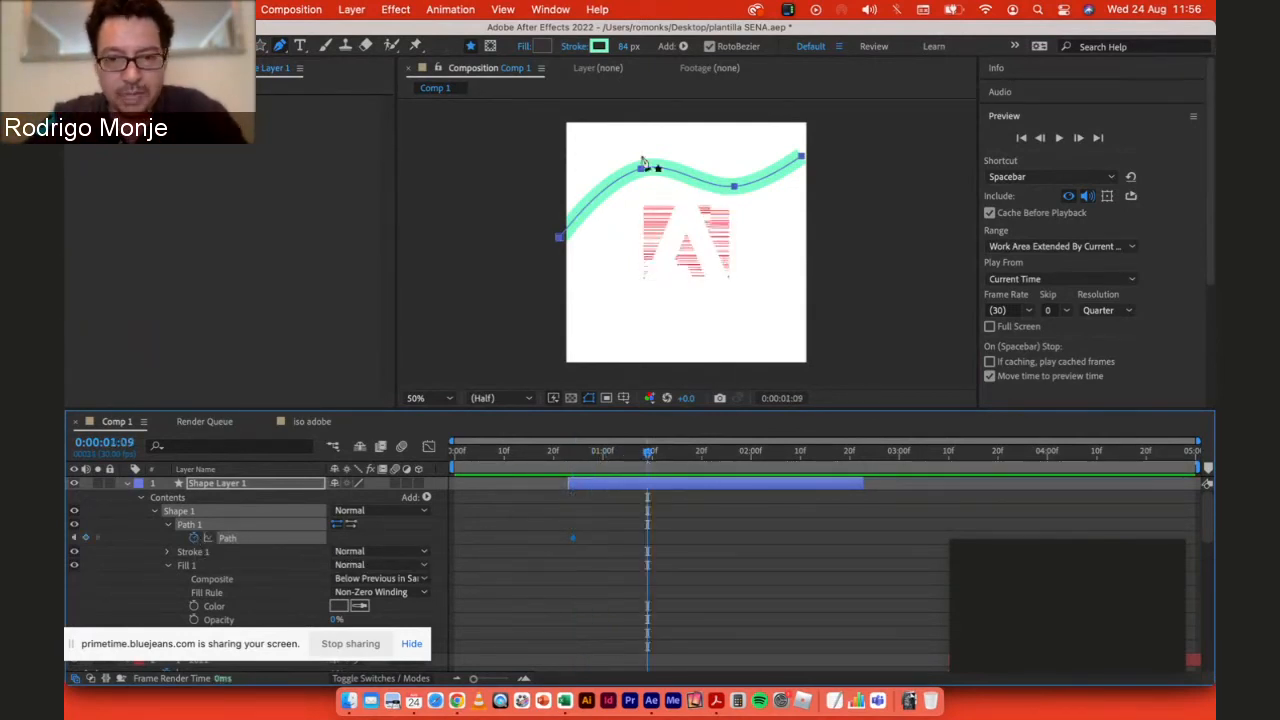
key(v)
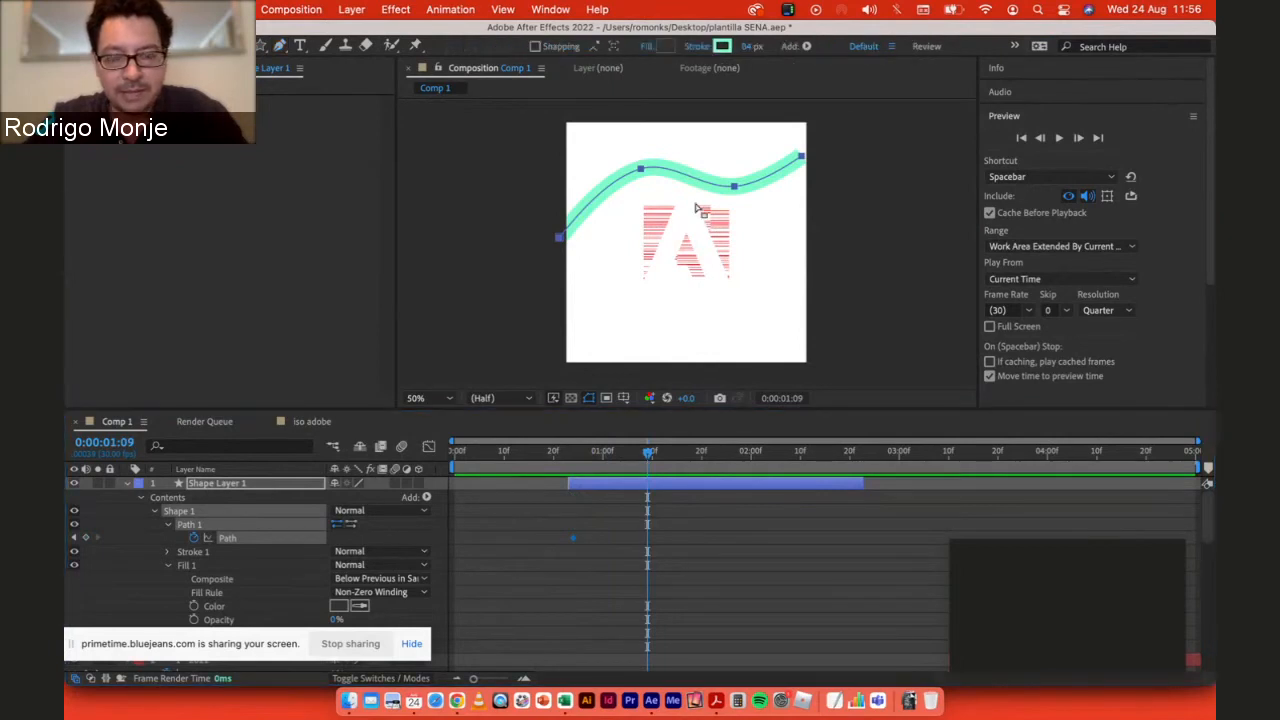
click(655, 160)
click(639, 174)
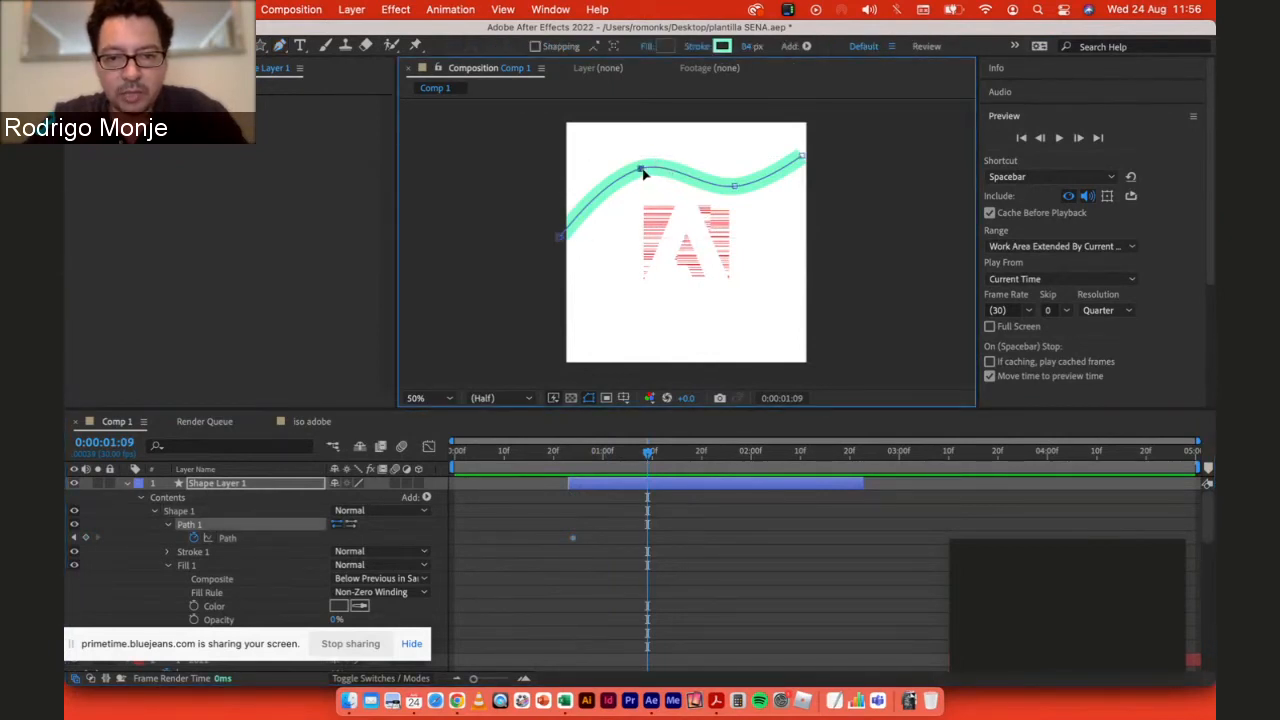
drag(643, 174, 646, 194)
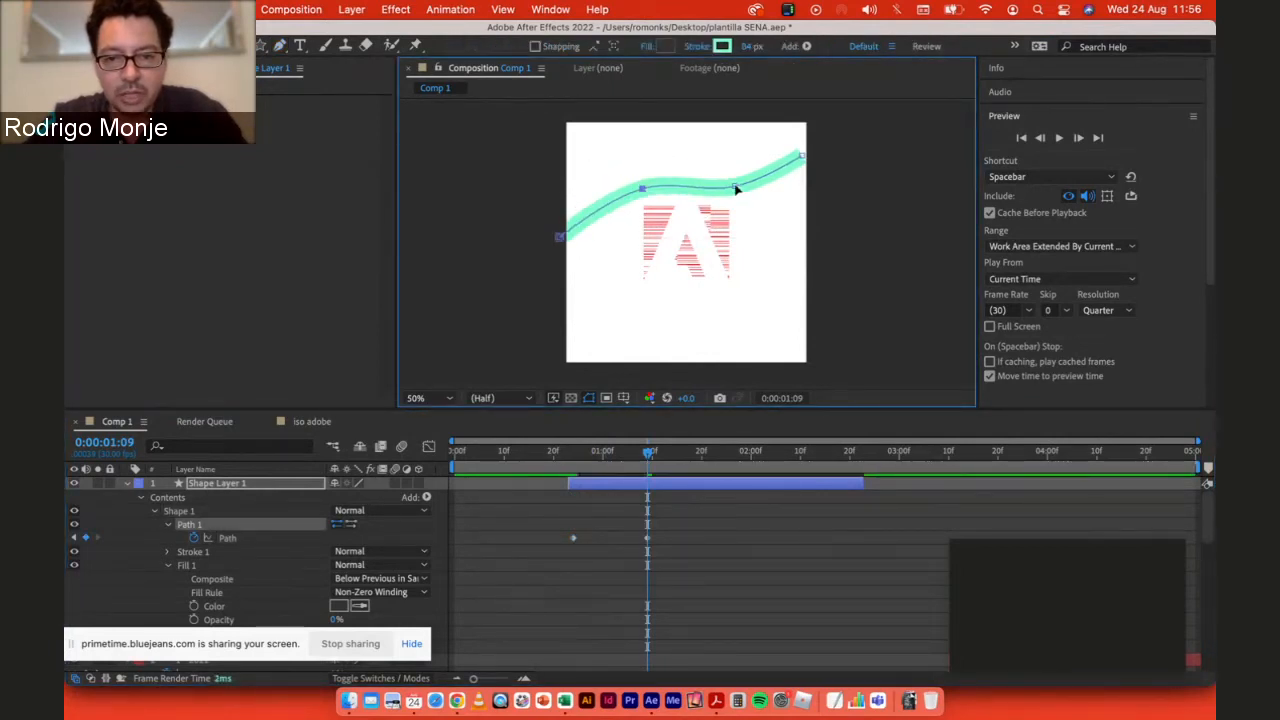
drag(737, 188, 718, 140)
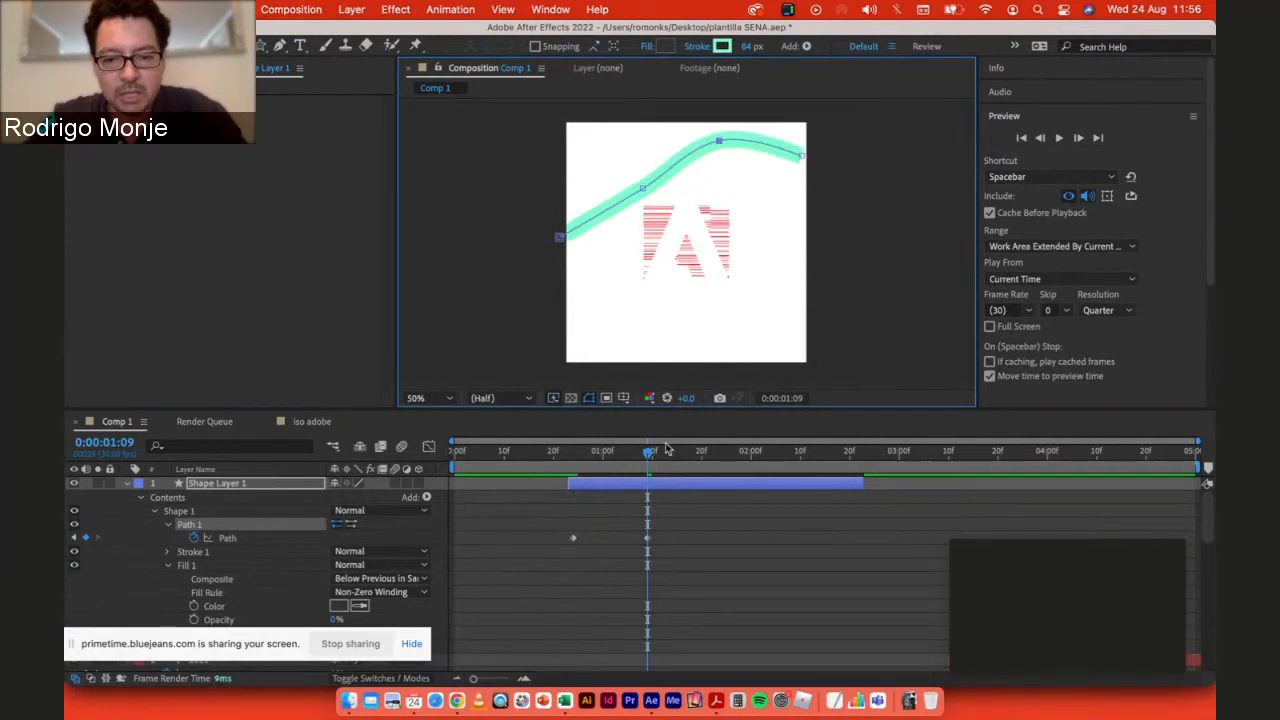
Step: Reshape the path at 0:00:01:20, lowering its second and end points, and at 0:00:02:03, raising the second point and lowering the third
drag(648, 457, 701, 457)
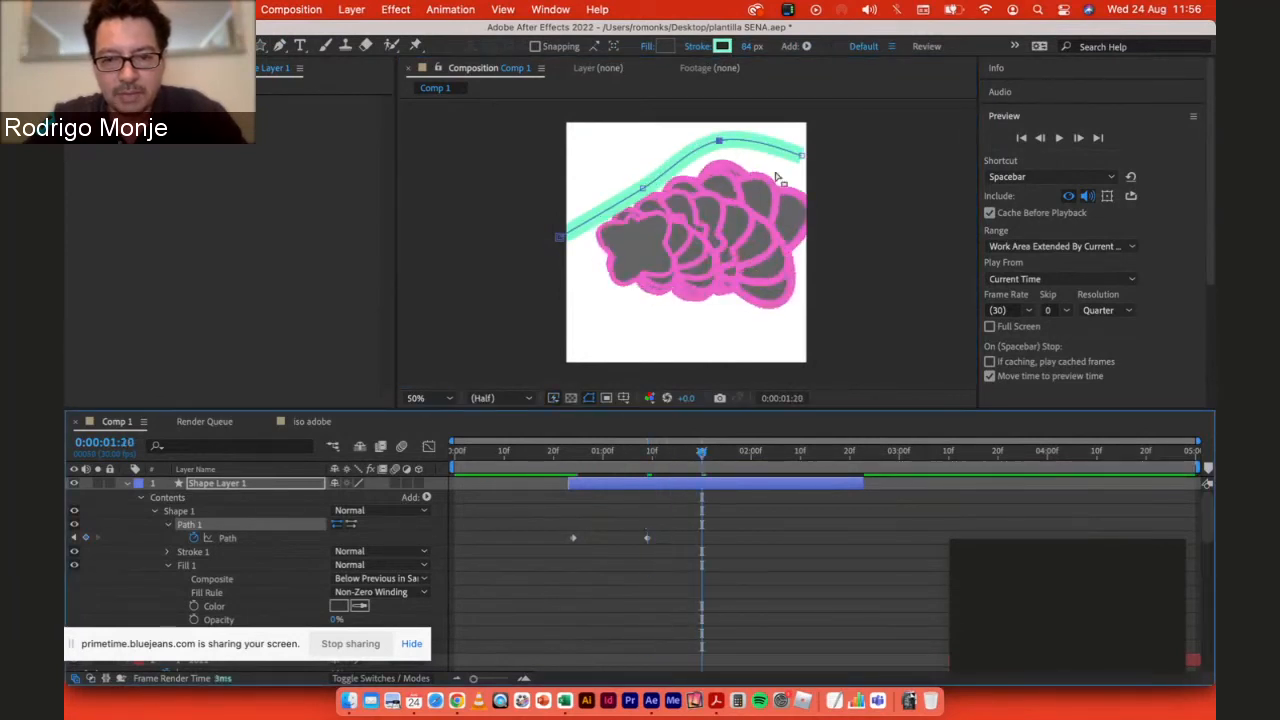
drag(804, 158, 804, 192)
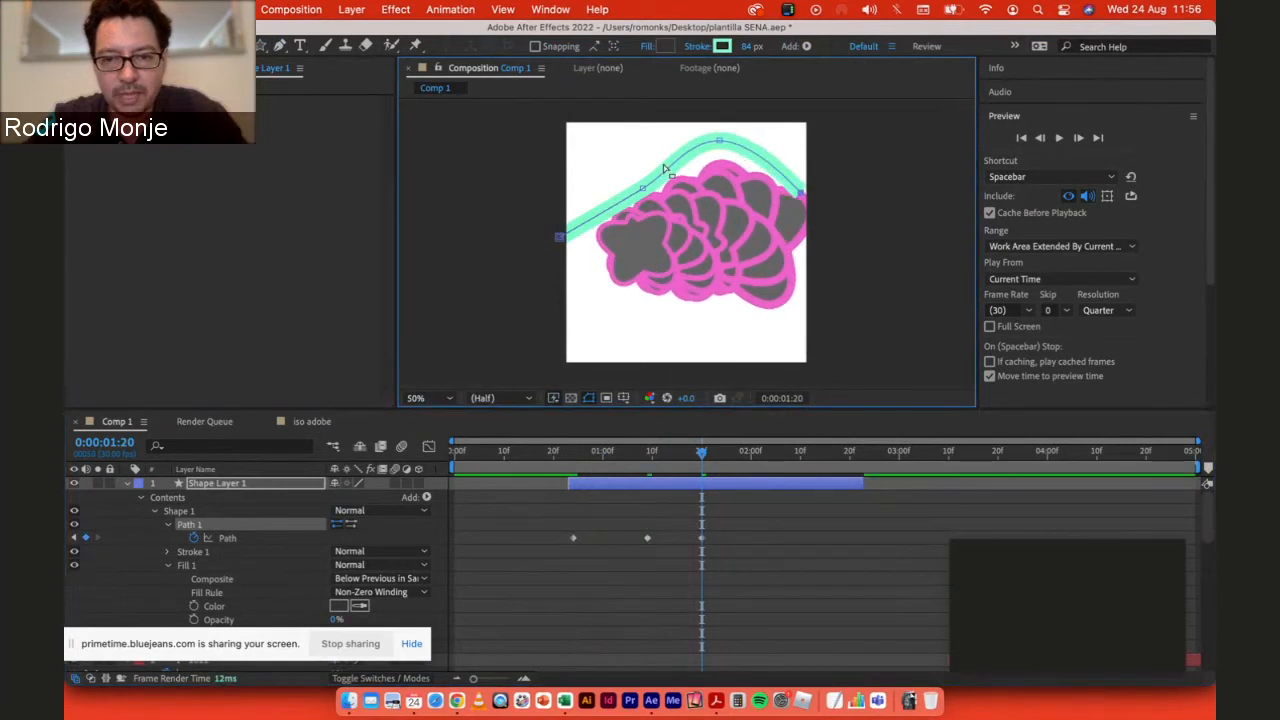
mouse_move(645, 193)
mouse_down()
mouse_move(670, 215)
mouse_move(657, 232)
mouse_up()
key(space)
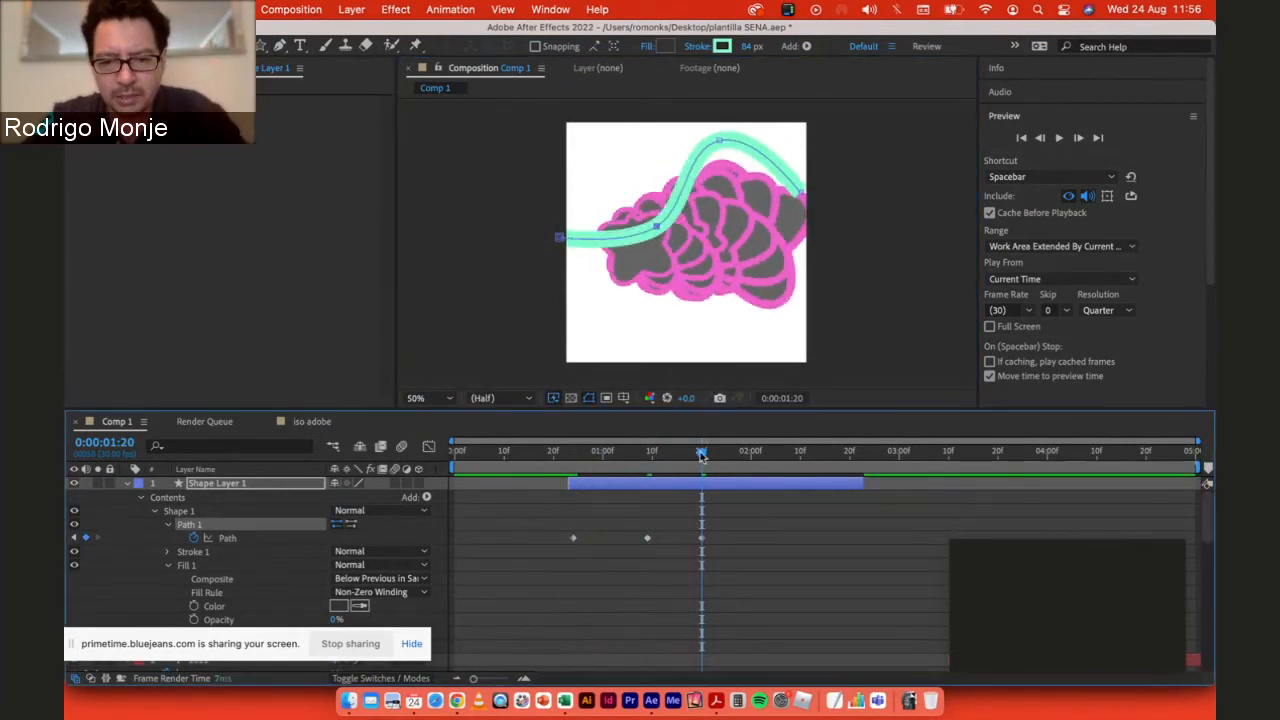
mouse_move(720, 139)
mouse_down()
mouse_move(729, 206)
mouse_move(705, 228)
mouse_move(648, 202)
mouse_up()
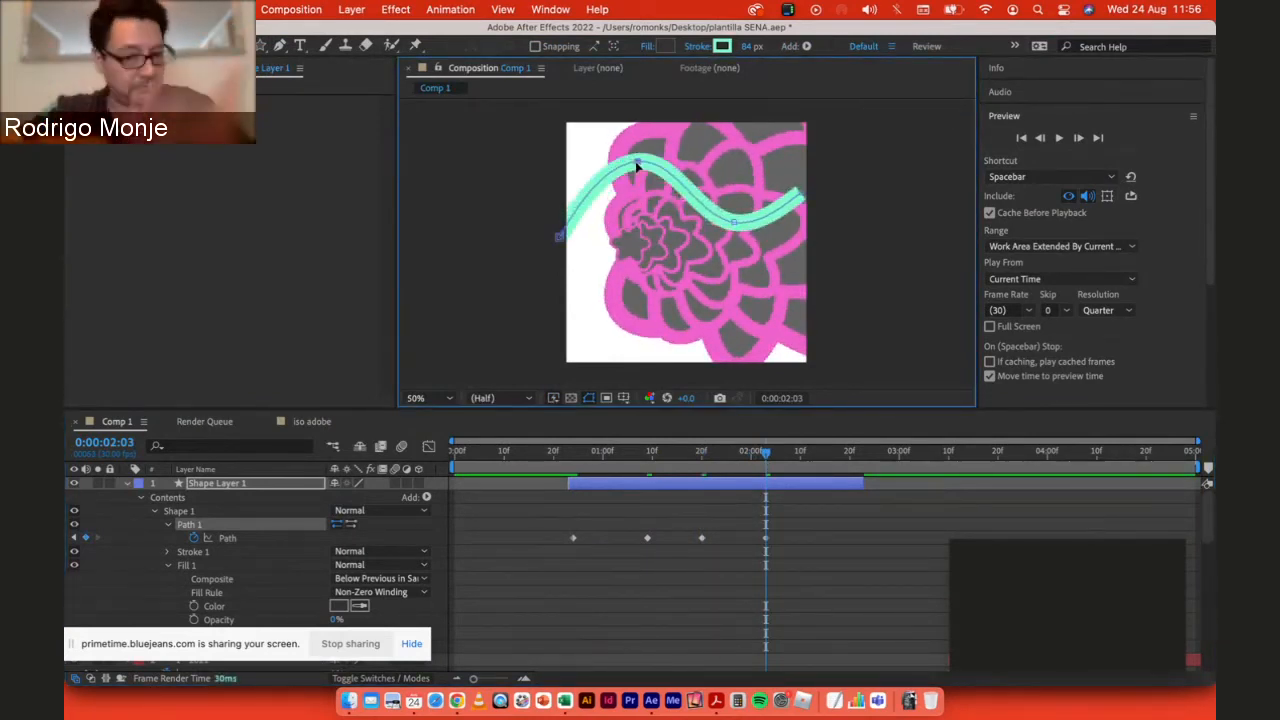
Step: Preview the moving line over a work area limited to its path keyframes and delete its shape layer
click(564, 452)
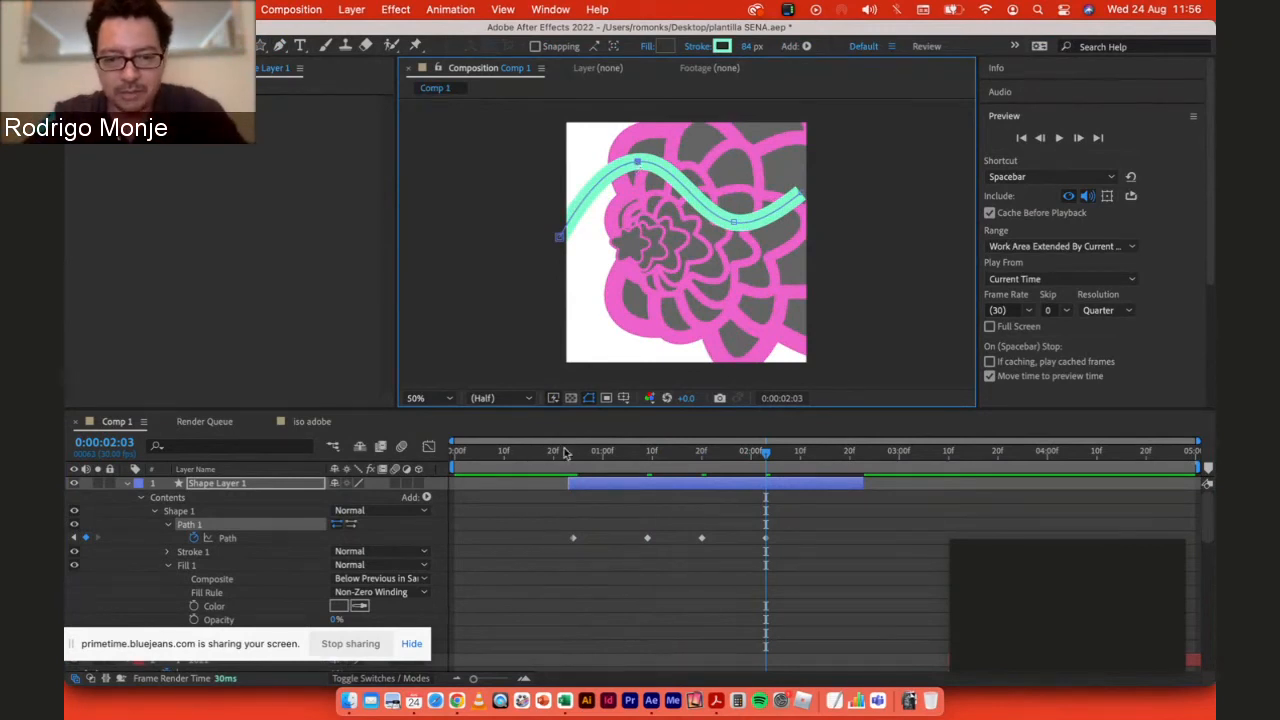
click(788, 452)
key(space)
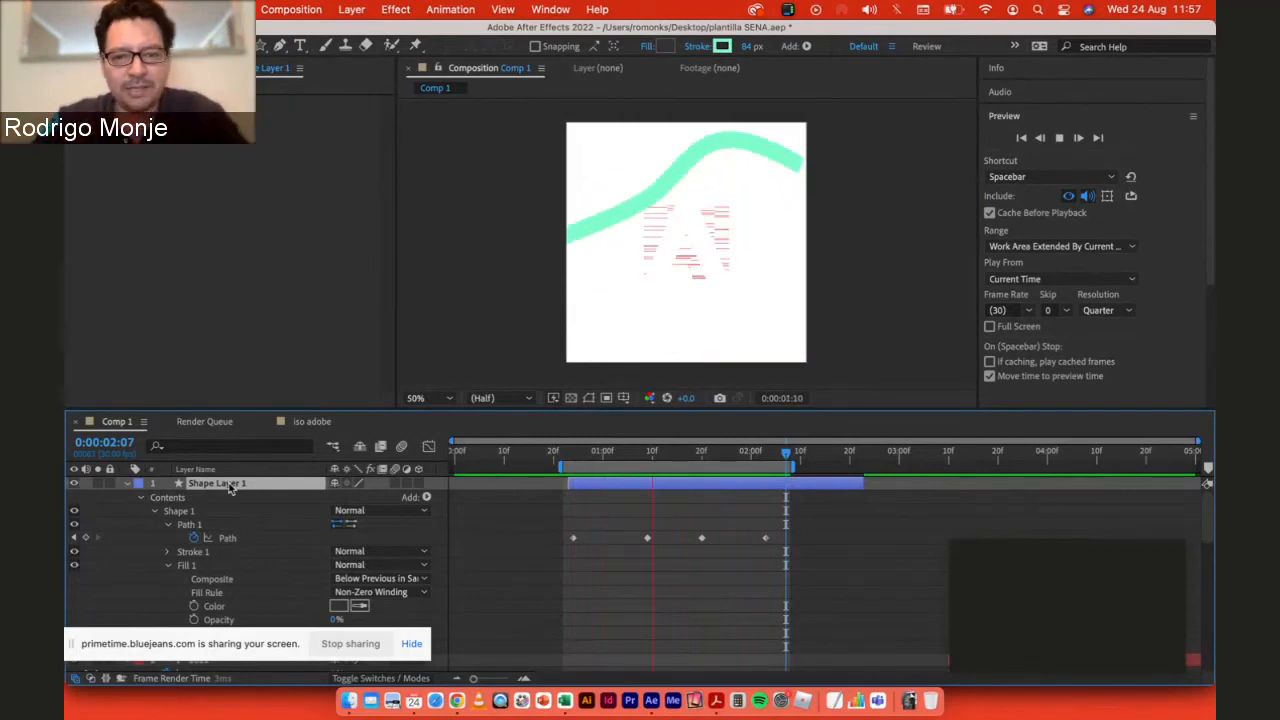
key(Delete)
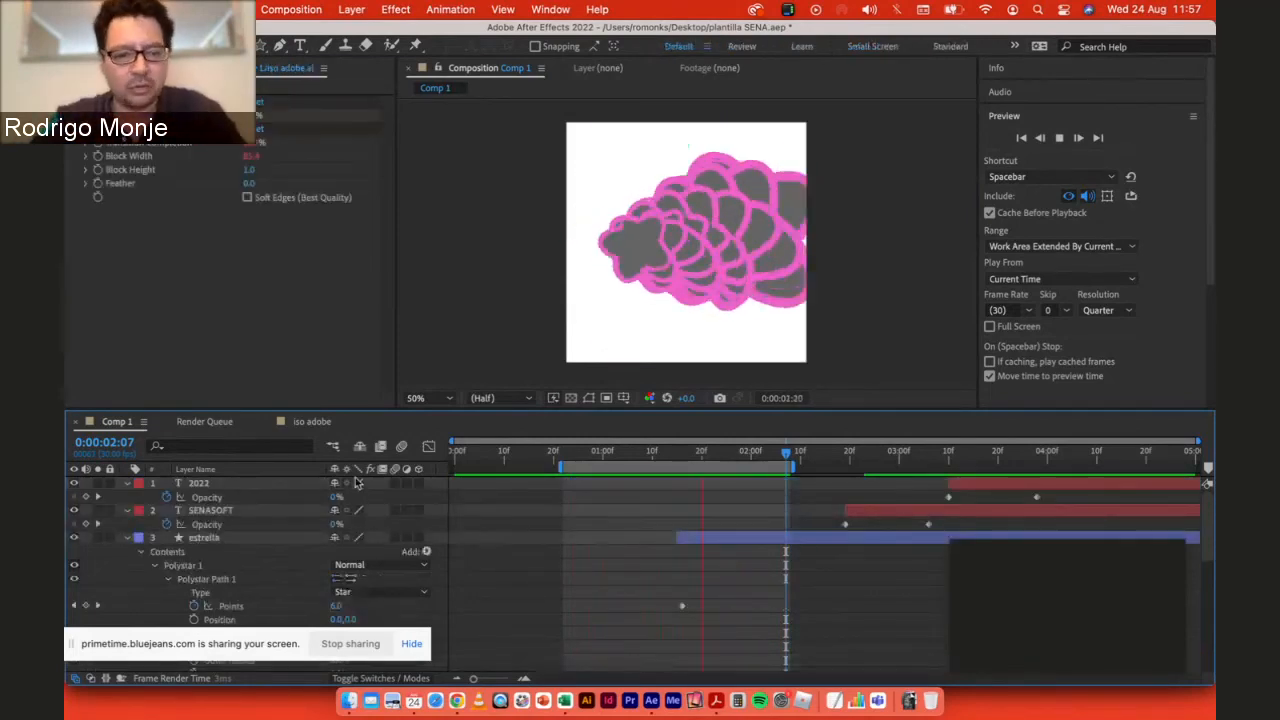
Step: Switch to the BlueJeans event chat in Chrome, read the attendees' next questions and return to After Effects
key(super+Tab)
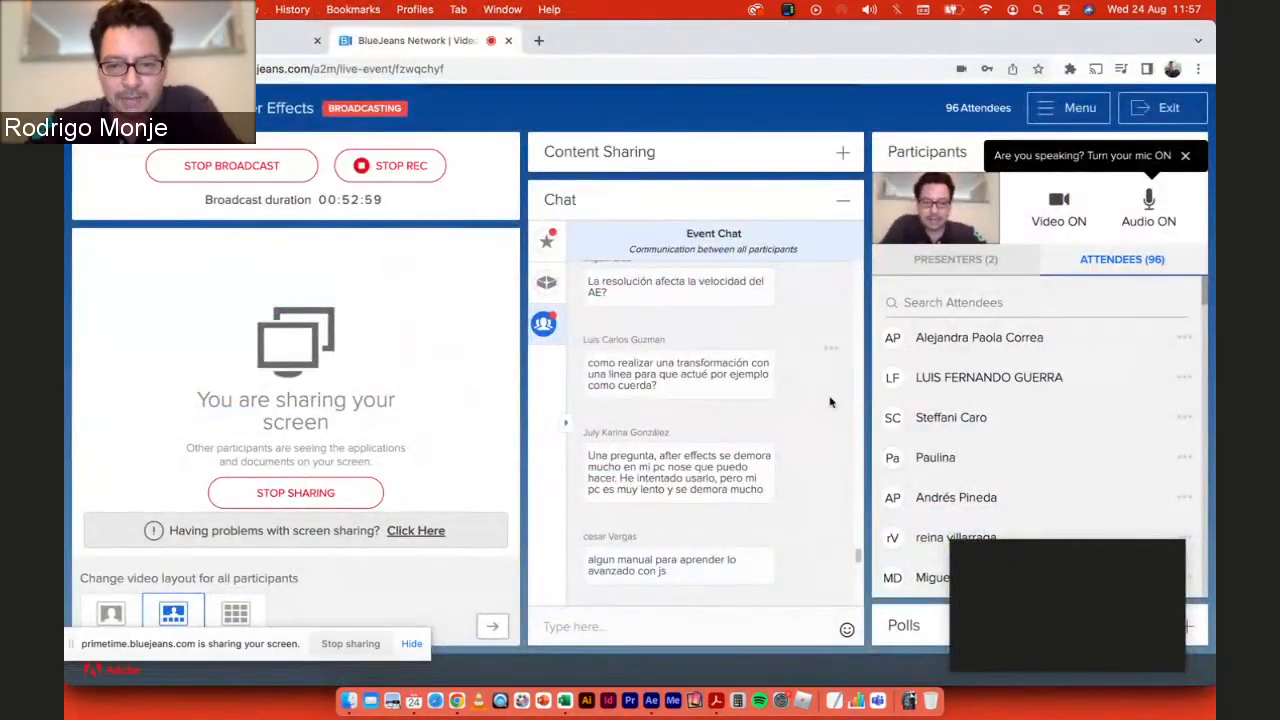
scroll(829, 402, down, 1)
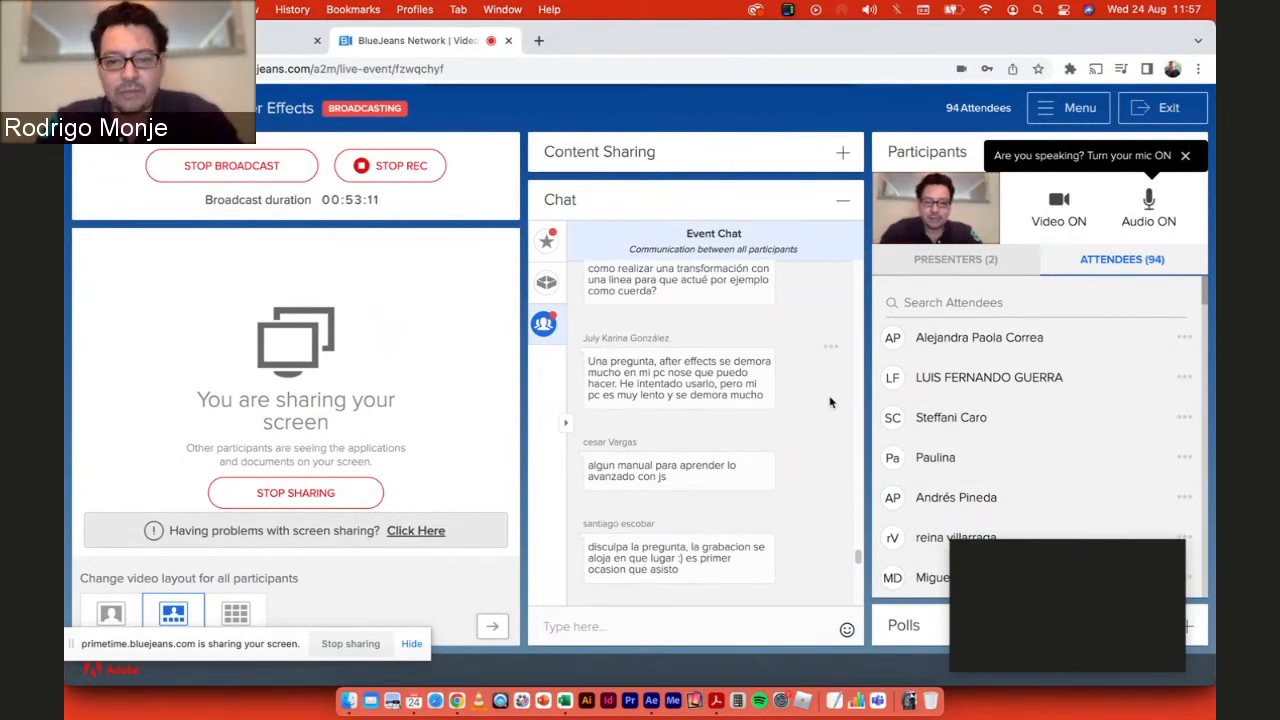
key(super+Tab)
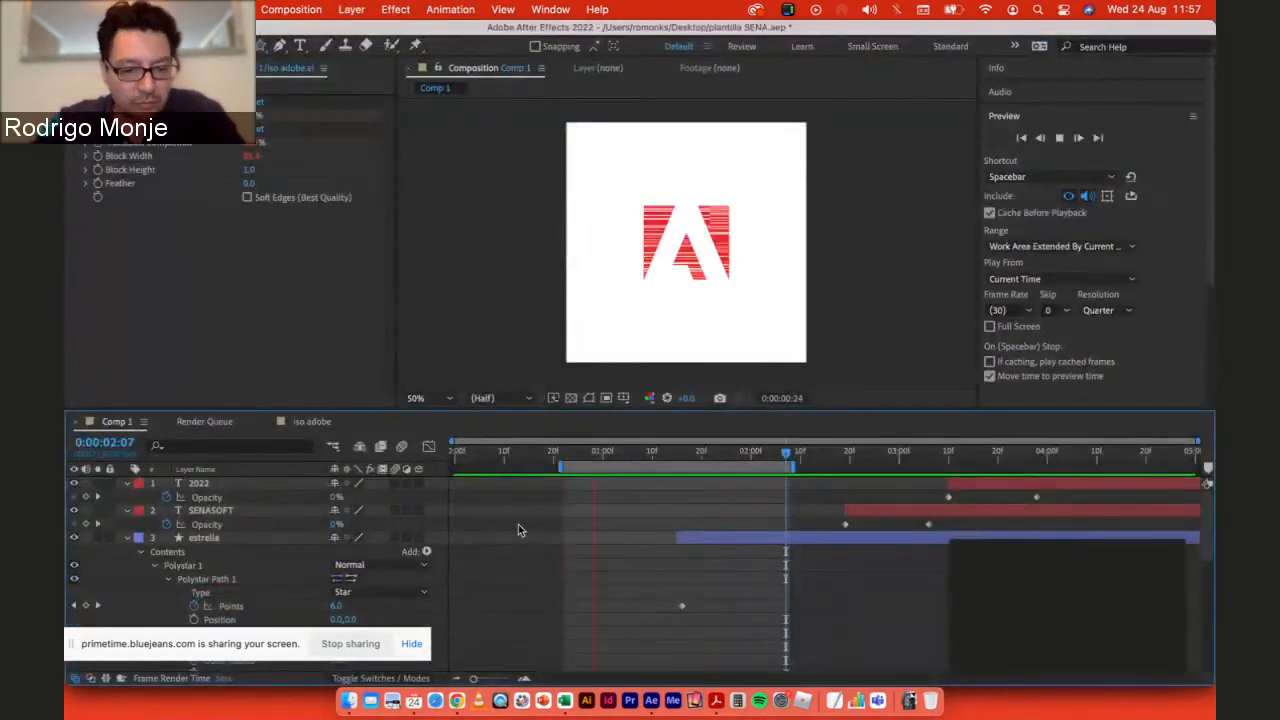
Step: Stop the preview, place the playhead at 0:00:01:24 and set the 2022, SENASOFT and estrella layers to Draft quality
key(space)
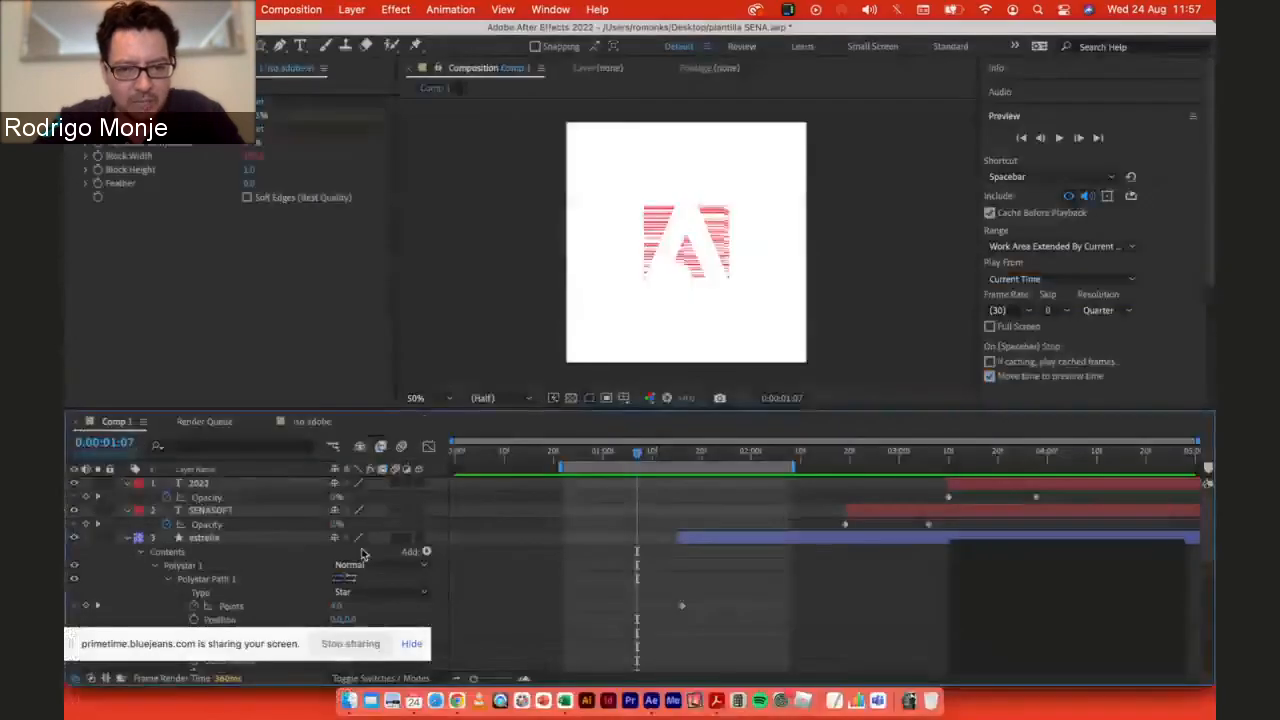
click(718, 456)
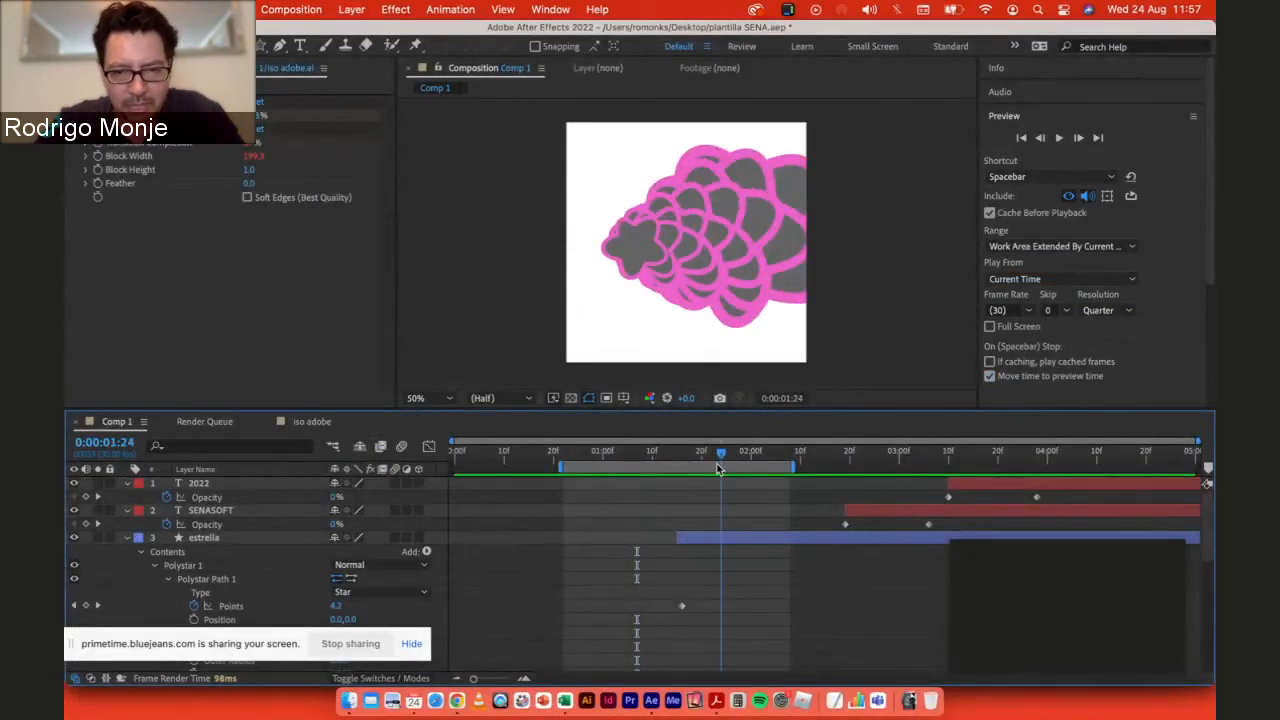
click(360, 485)
click(360, 512)
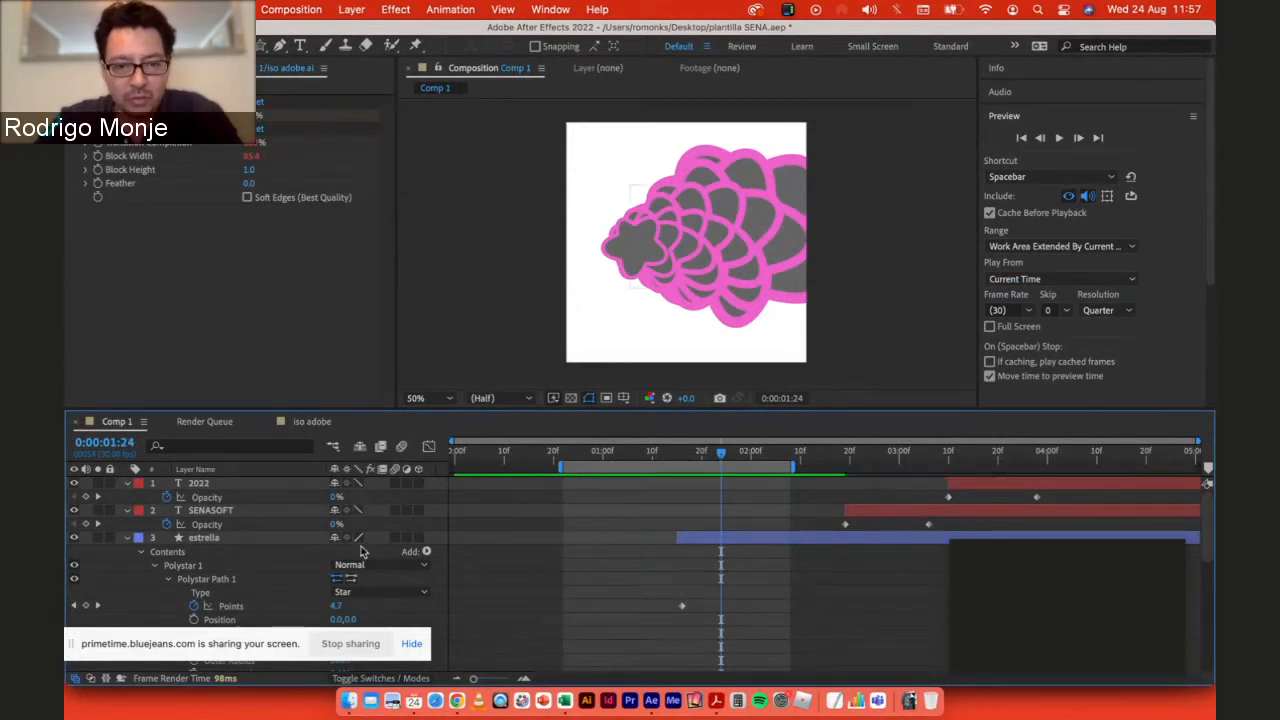
click(359, 538)
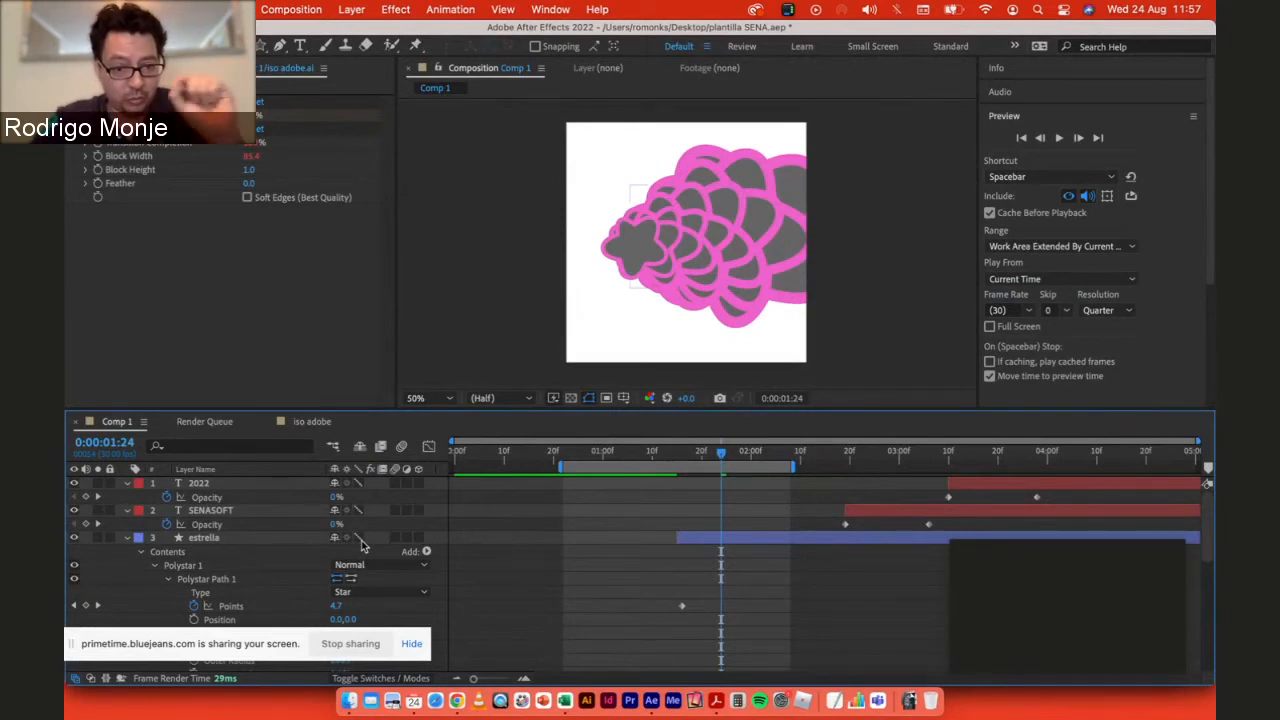
Step: Restore Best quality on the estrella and SENASOFT layers and switch both back to Draft
click(360, 539)
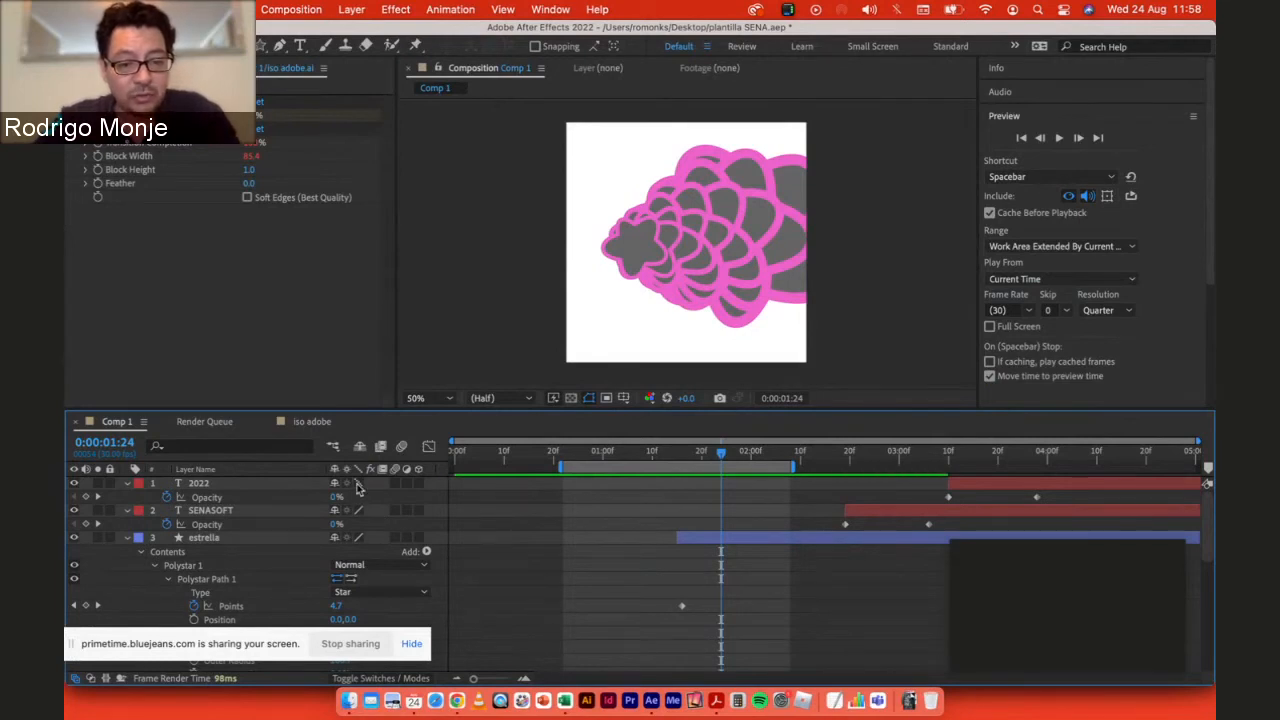
click(359, 510)
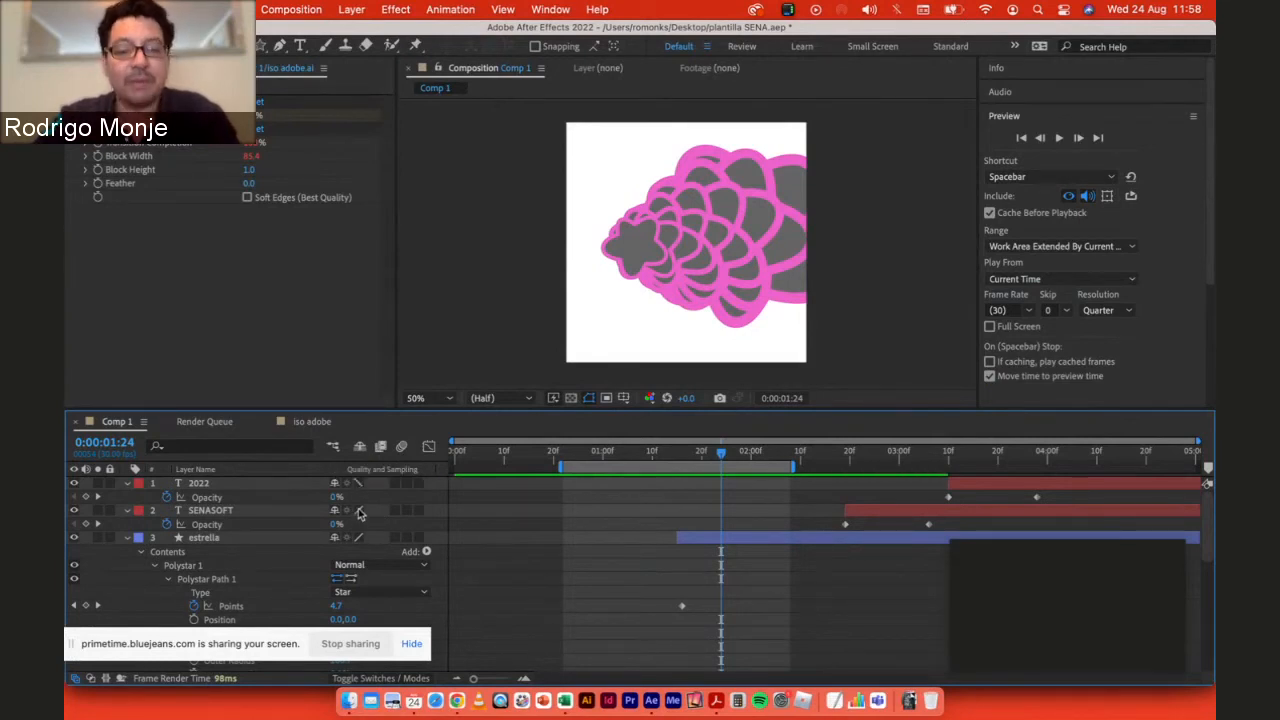
click(360, 541)
scroll(400, 543, down, 5)
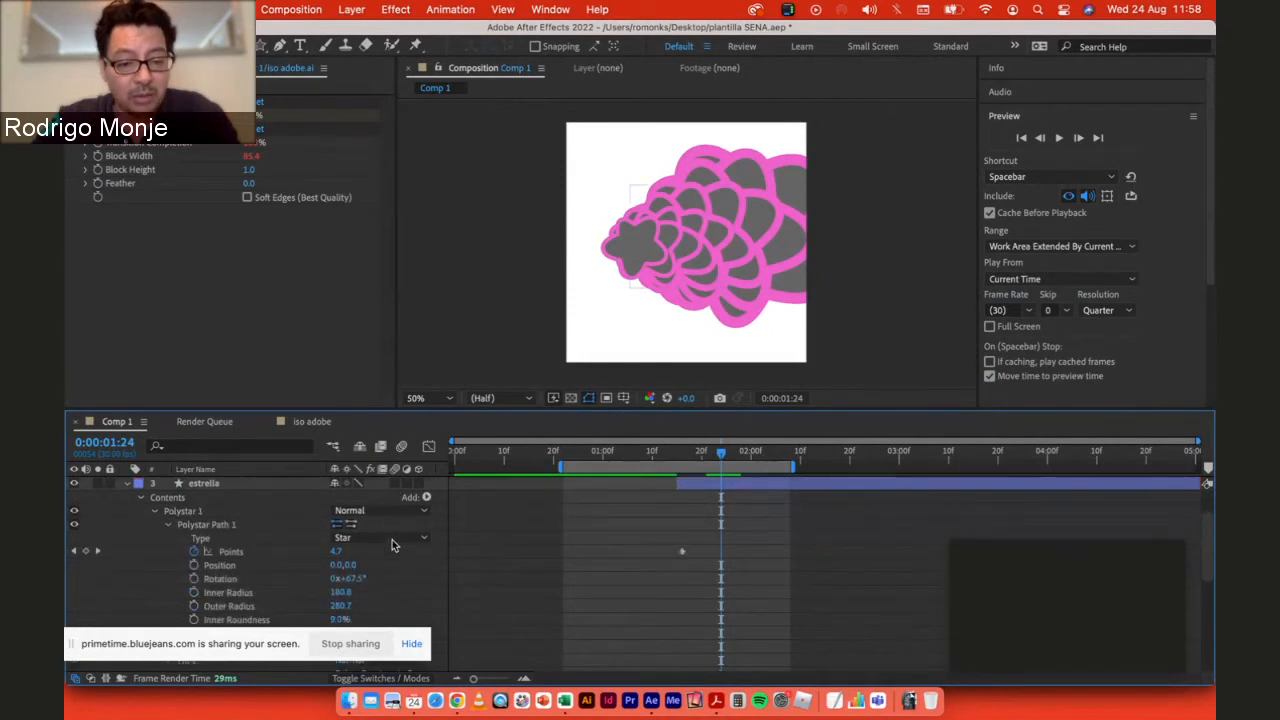
scroll(390, 540, up, 5)
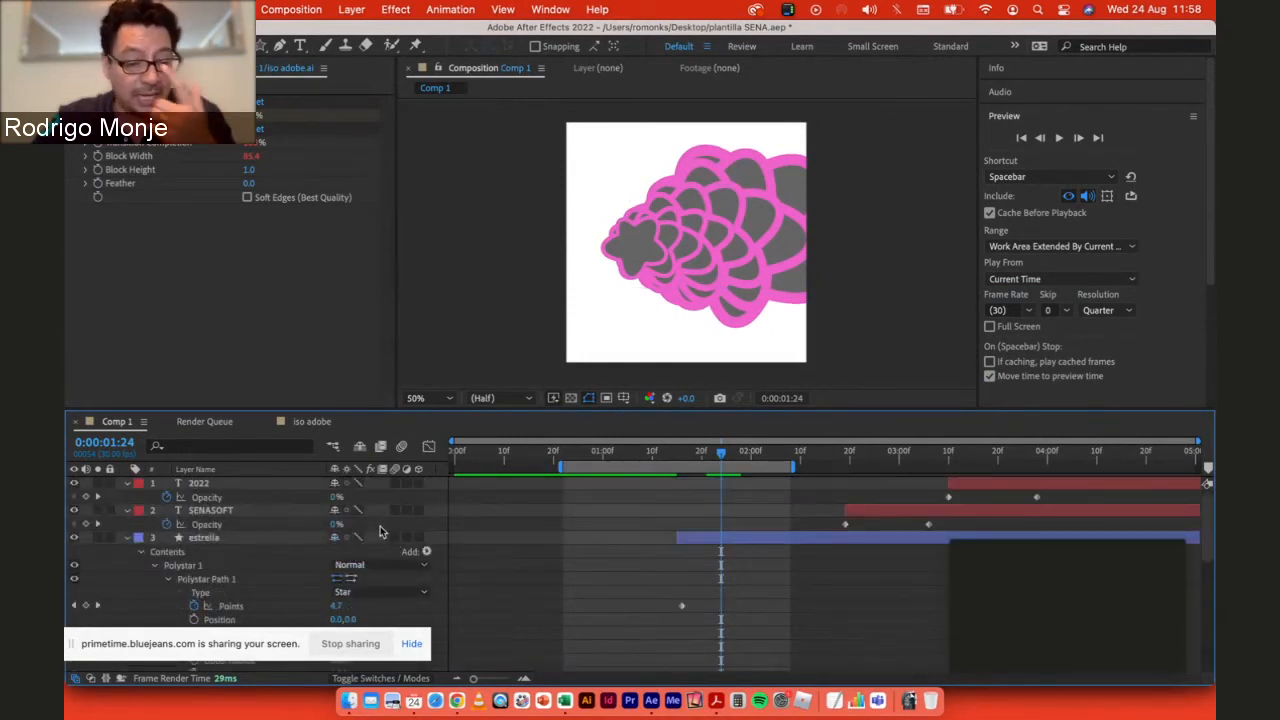
Step: Preview the draft-quality composition, stop at 0:00:02:01 and examine the star's edges at up to 800% magnification
key(space)
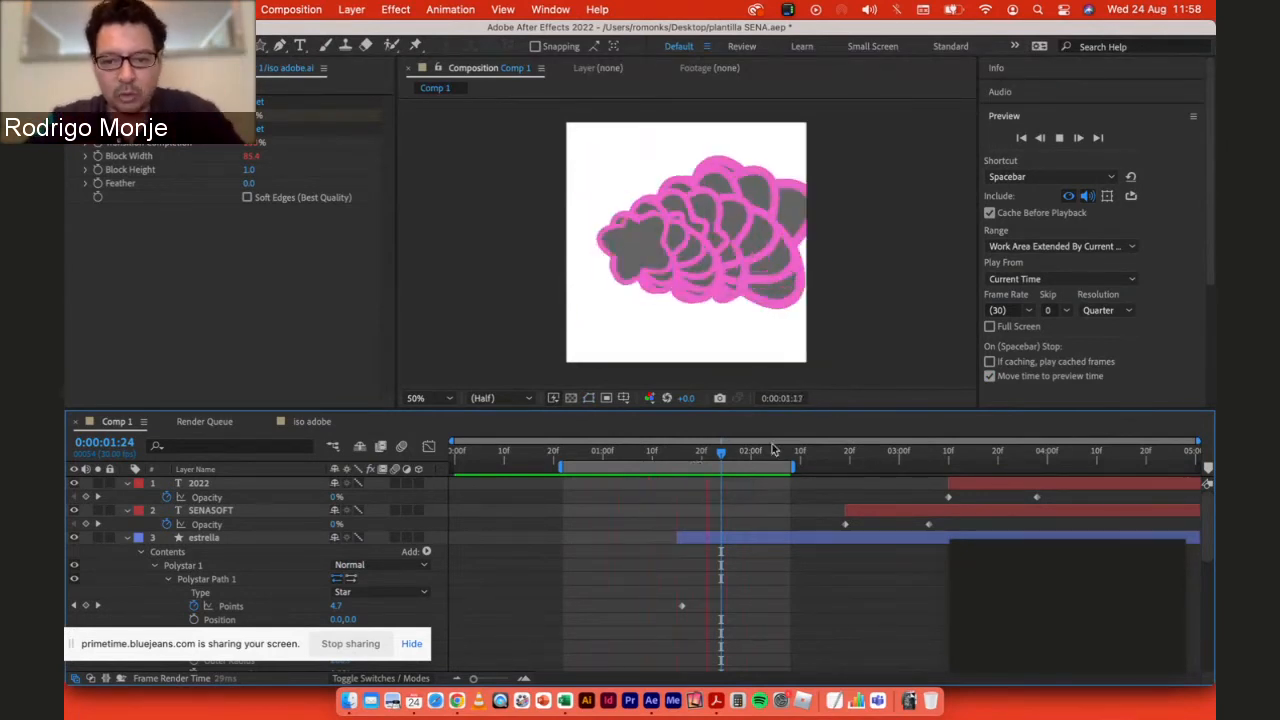
scroll(668, 249, up, 3)
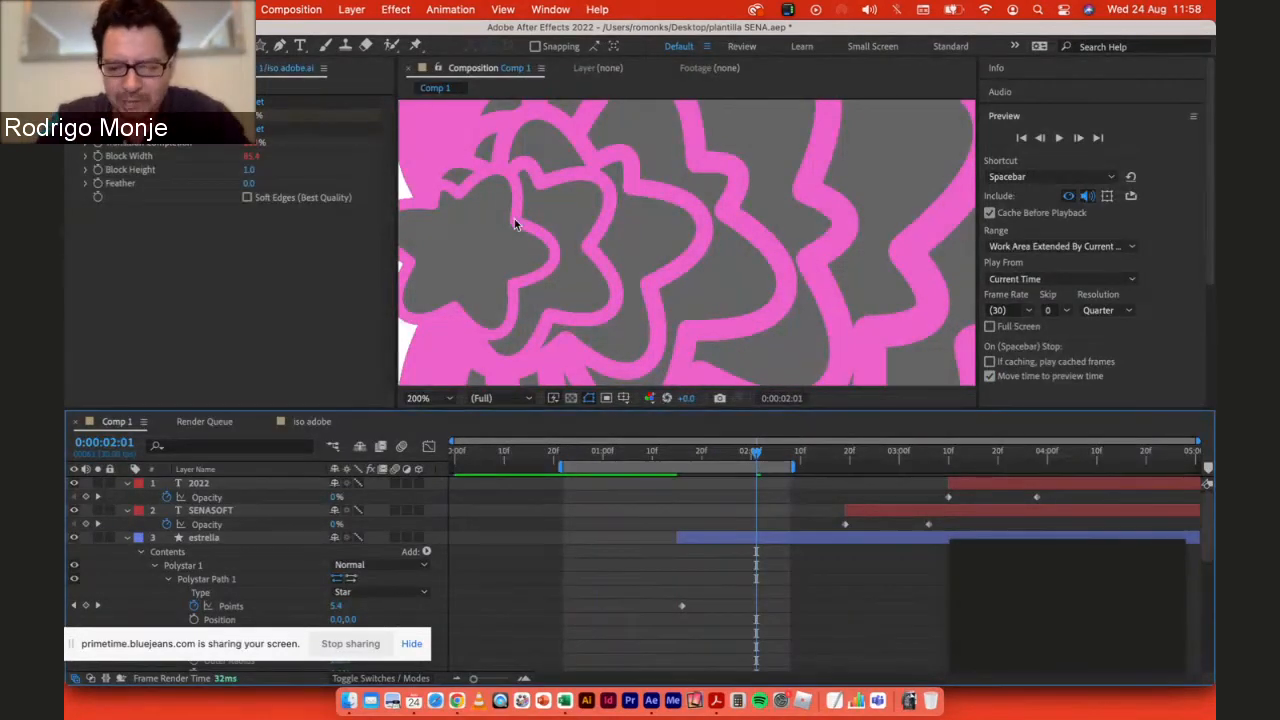
scroll(514, 223, up, 1)
scroll(514, 223, up, 1)
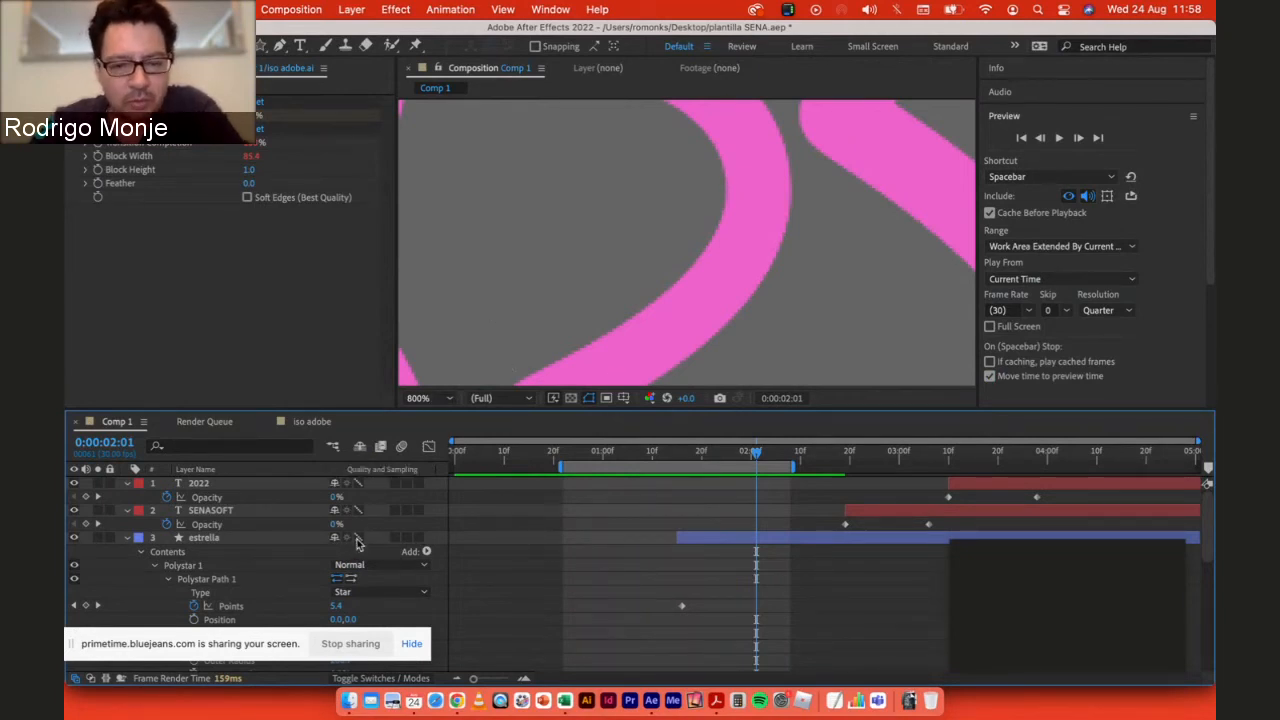
Step: Return the estrella, SENASOFT and 2022 layers to Best quality and view the composition at 100%
key(comma)
key(comma)
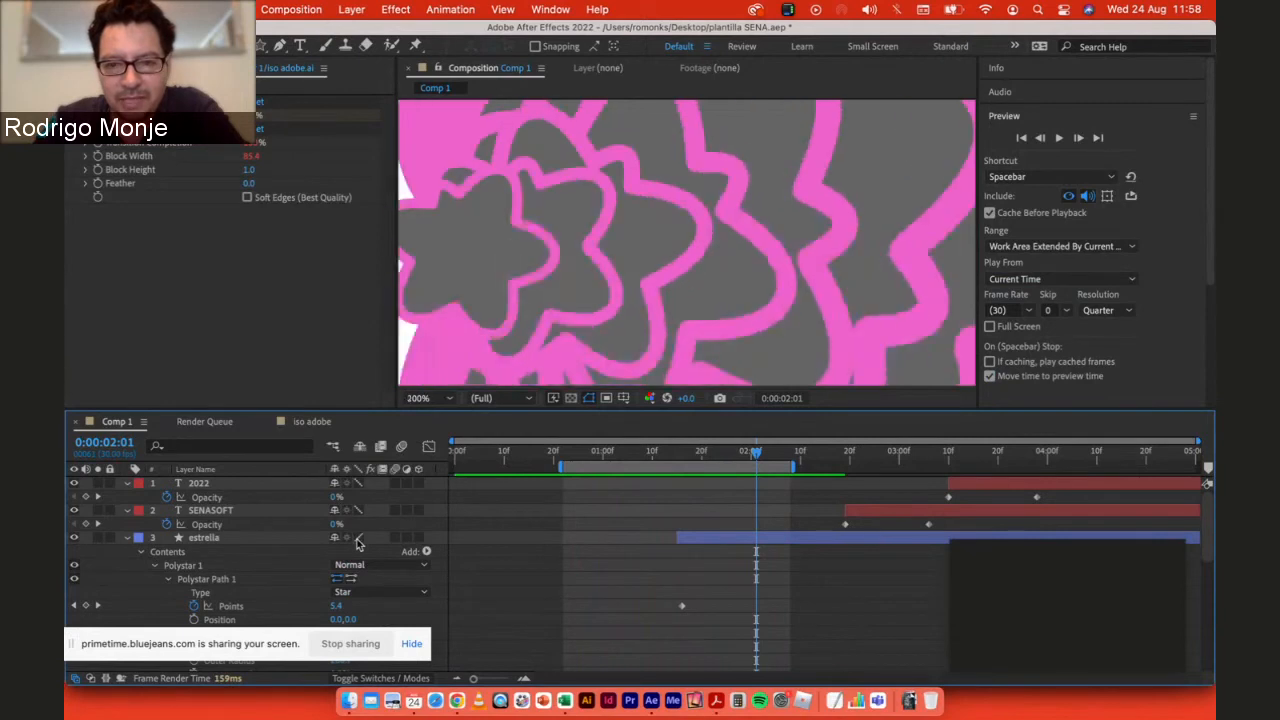
key(comma)
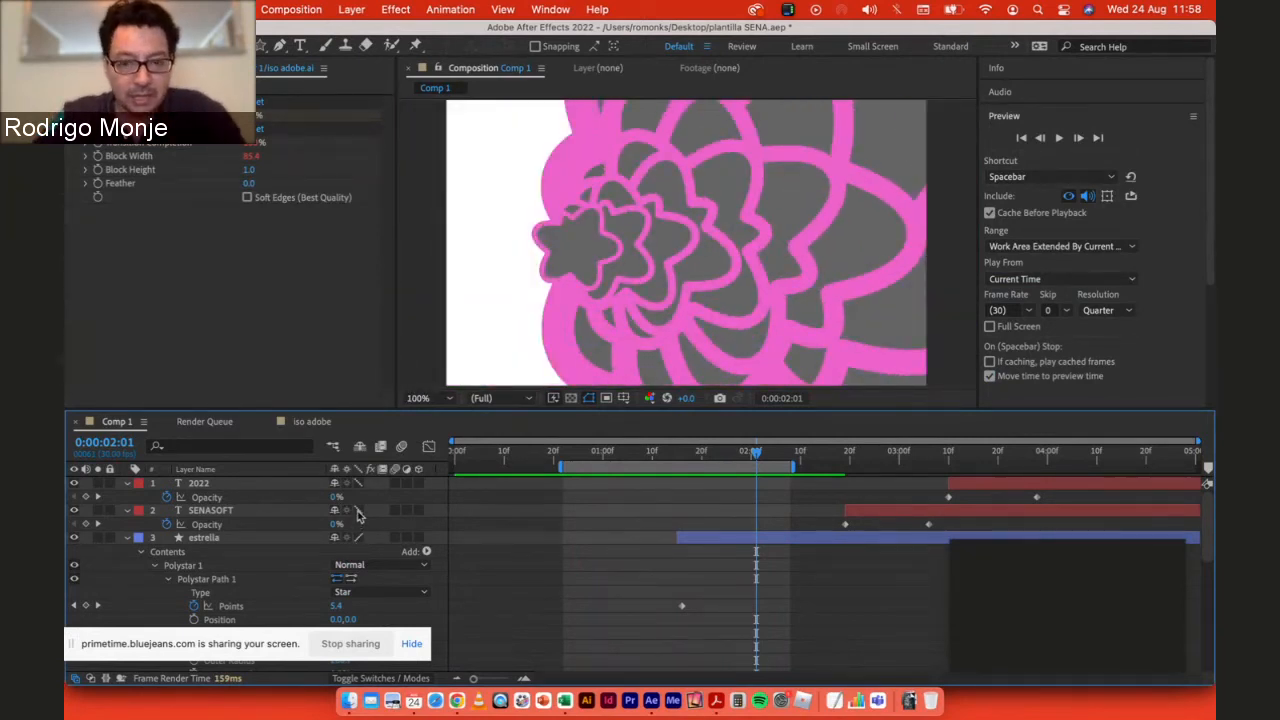
click(359, 511)
click(358, 484)
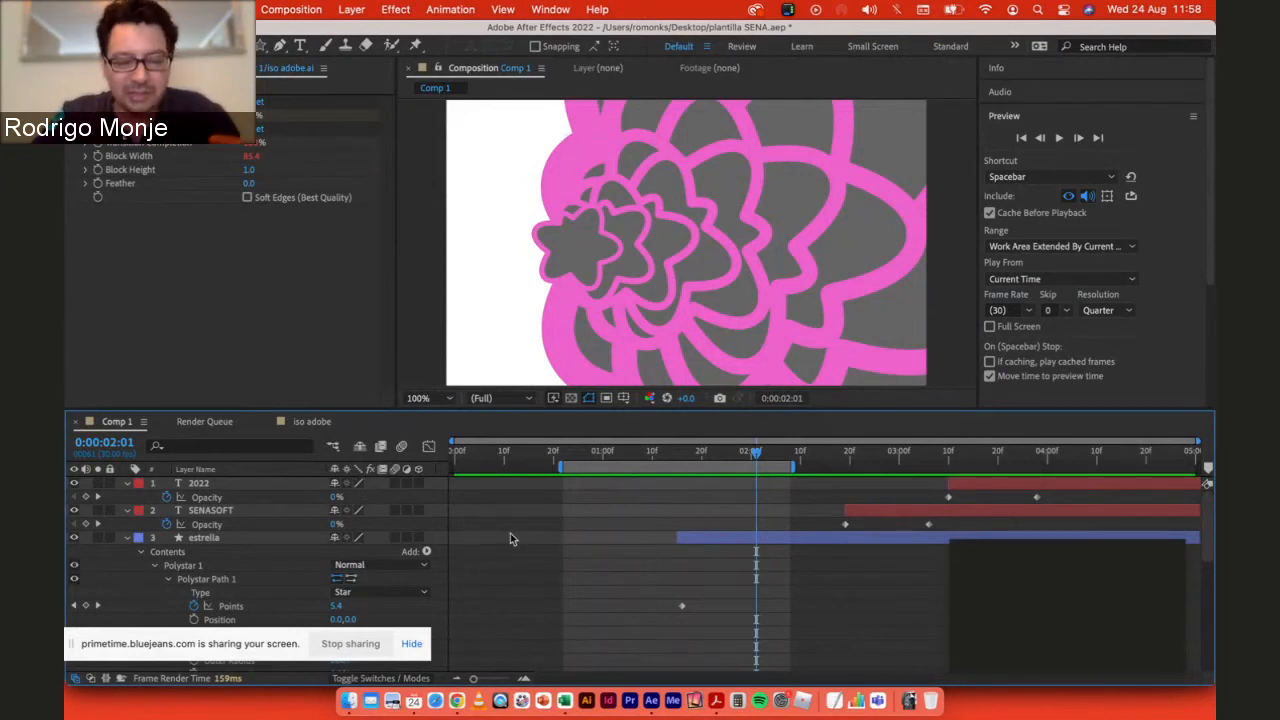
Step: Select every layer in Comp 1 and clear the selection again
scroll(510, 538, down, 5)
scroll(510, 538, up, 5)
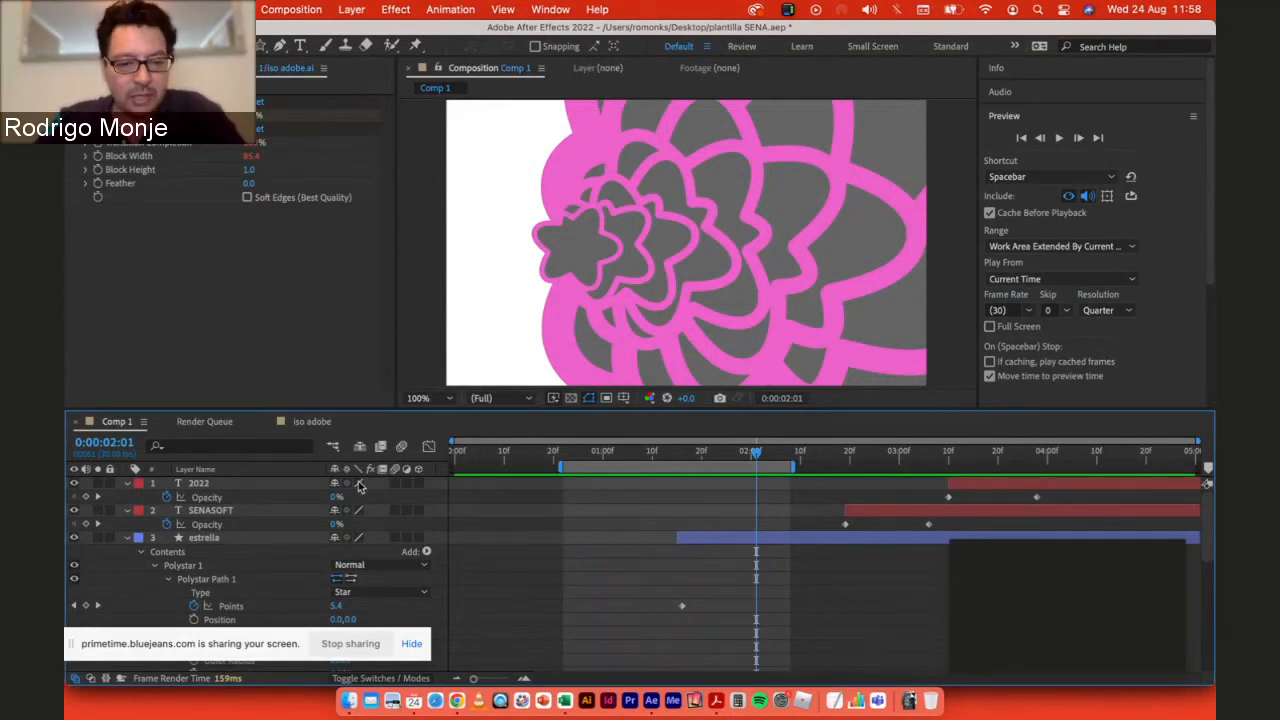
click(255, 488)
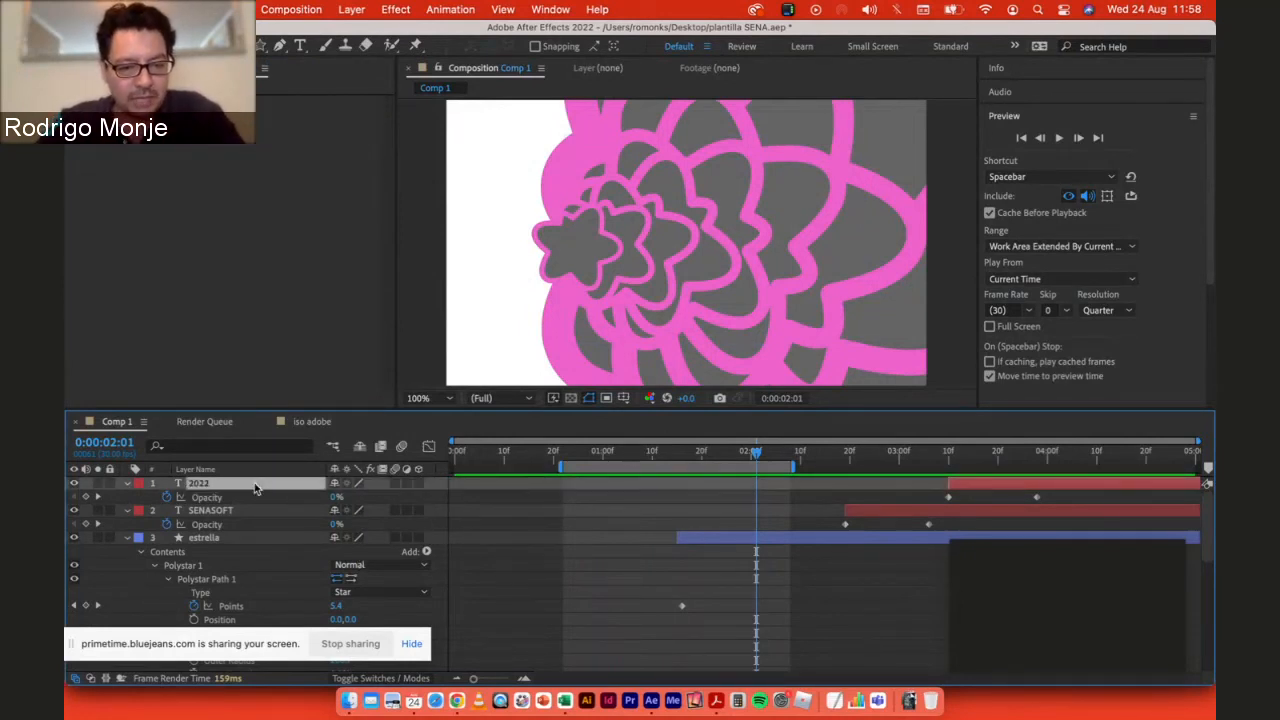
key(ctrl+a)
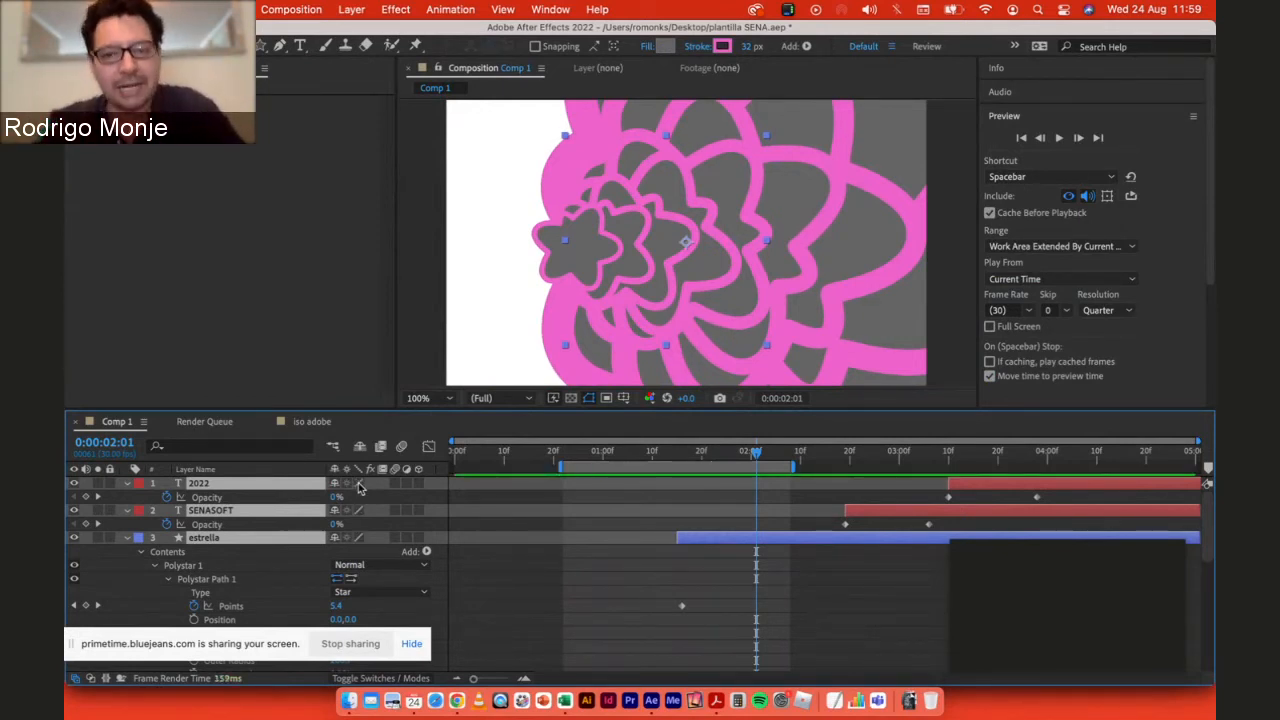
click(586, 551)
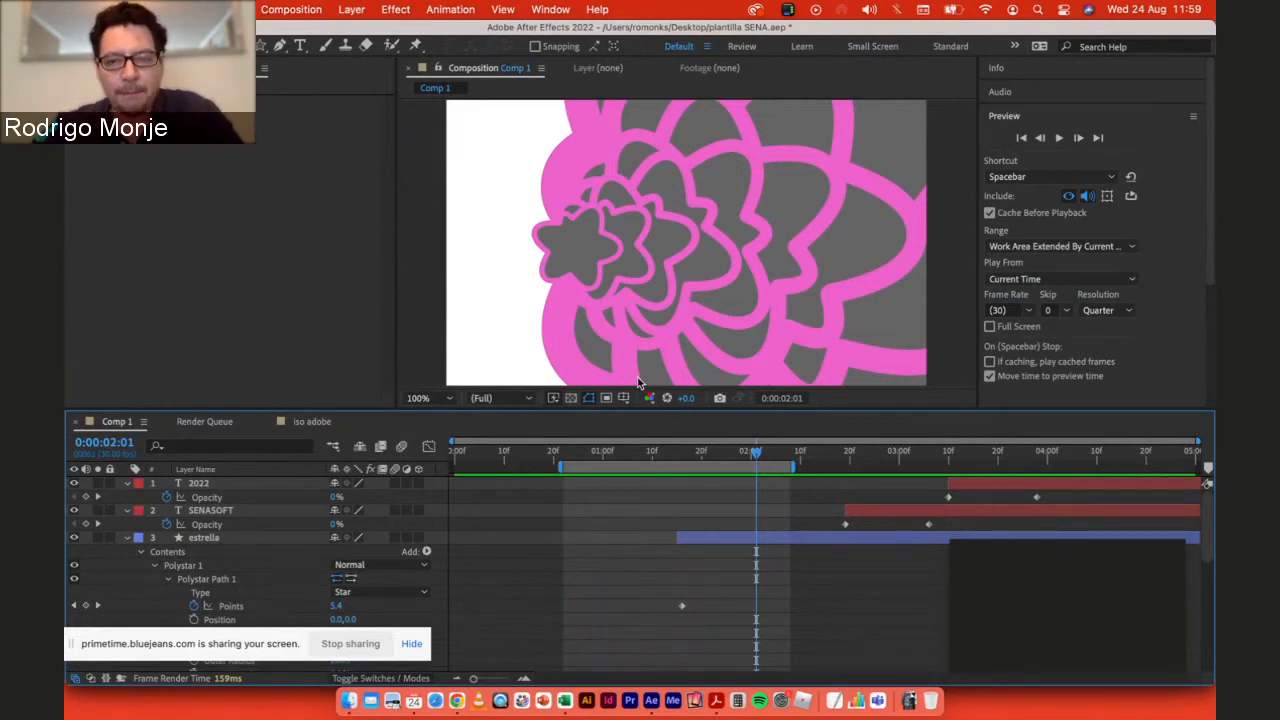
Step: Set the RAM reserved for other applications to 3 GB in the Memory & Performance preferences and accept the change
click(140, 10)
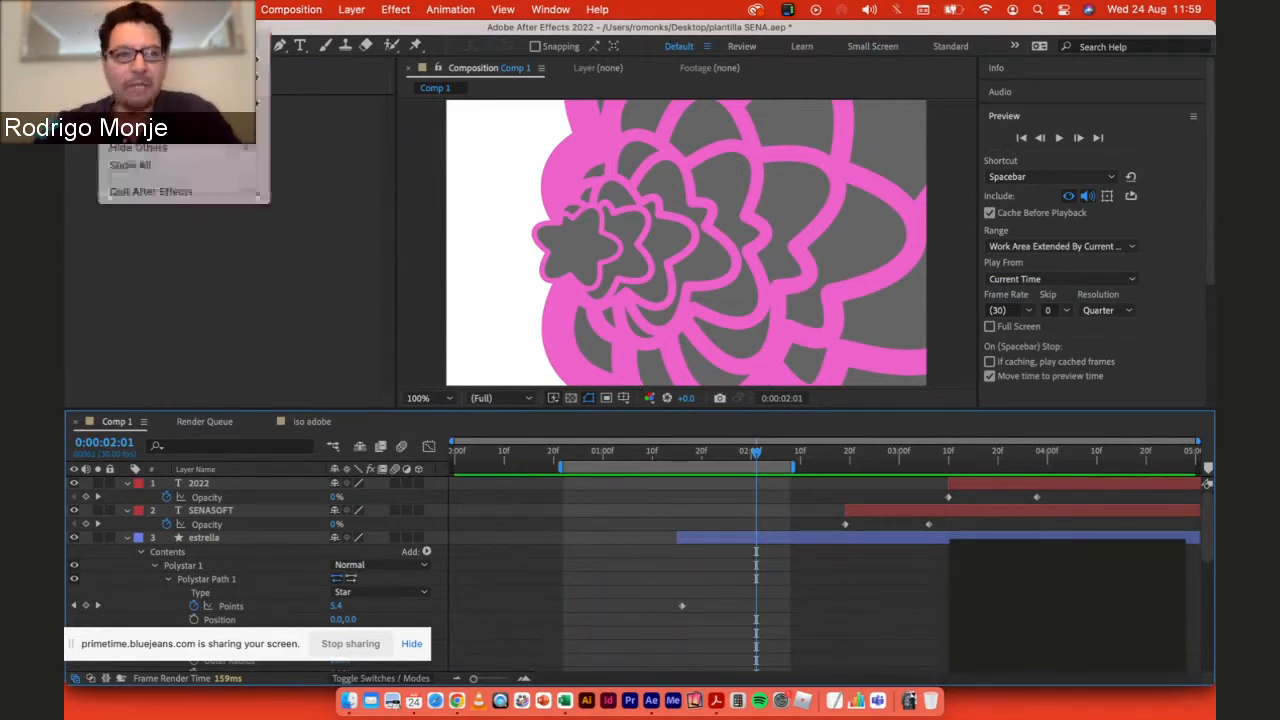
mouse_move(180, 59)
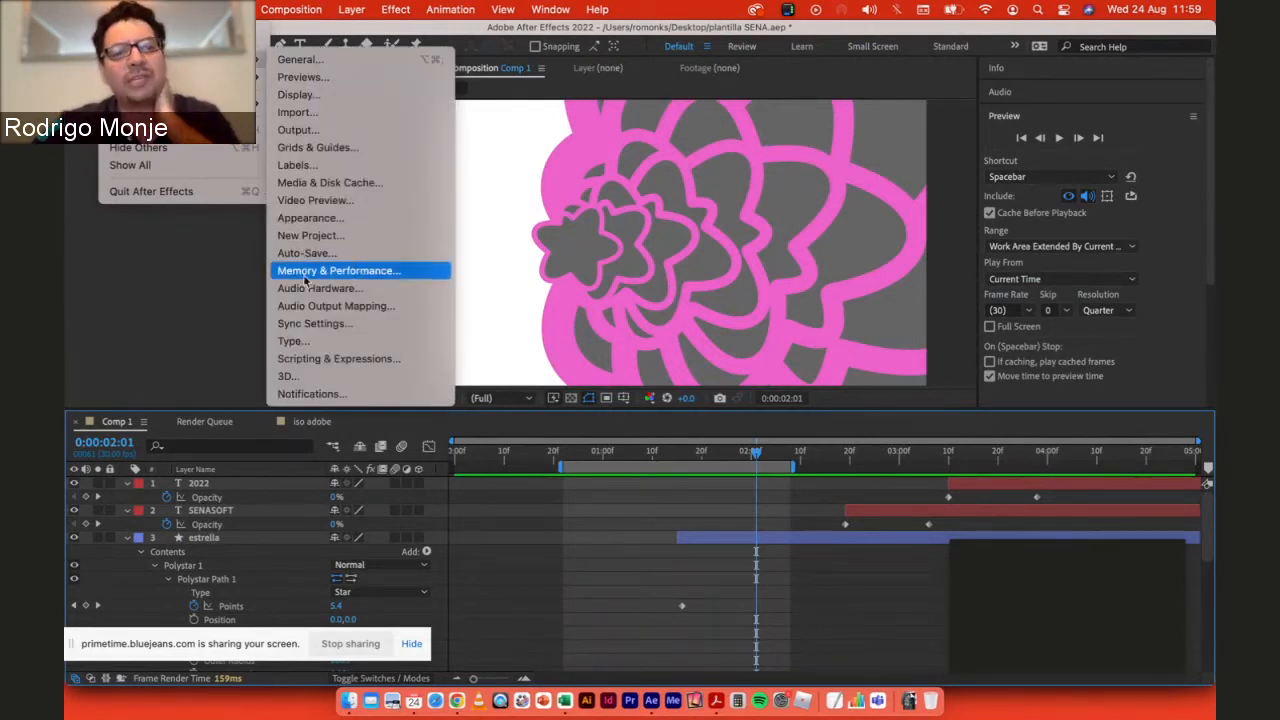
click(358, 276)
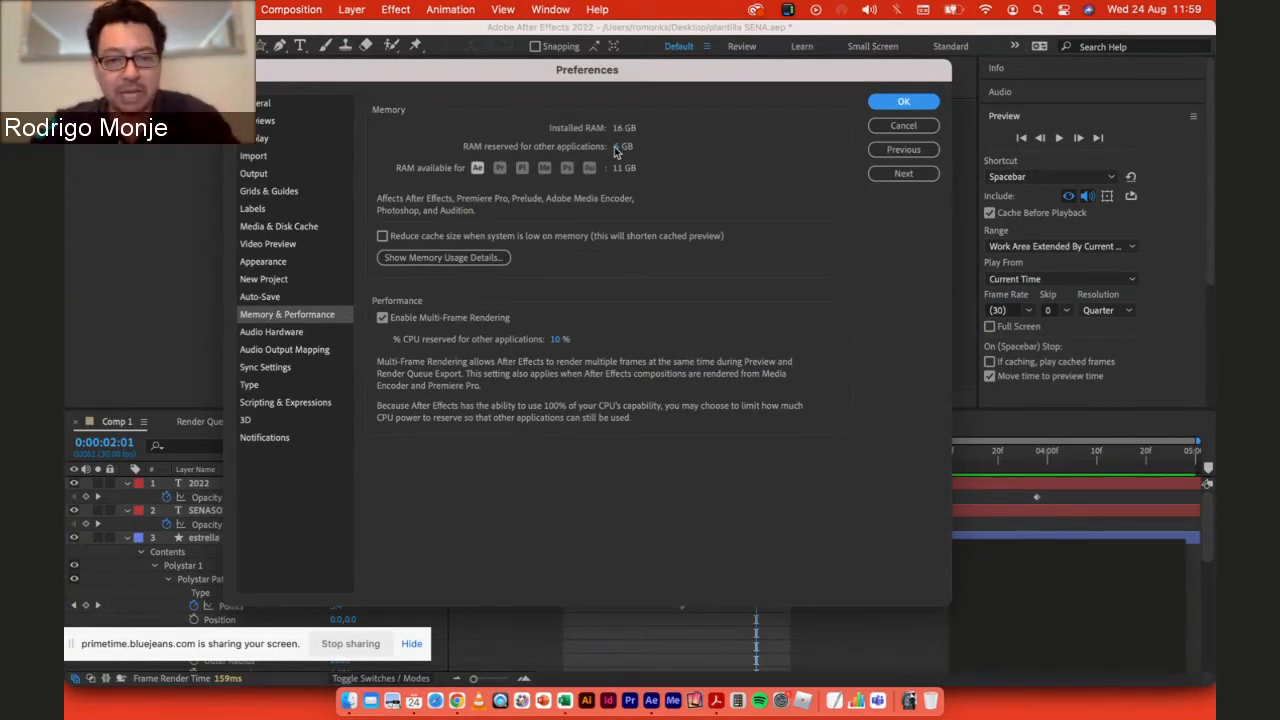
click(618, 147)
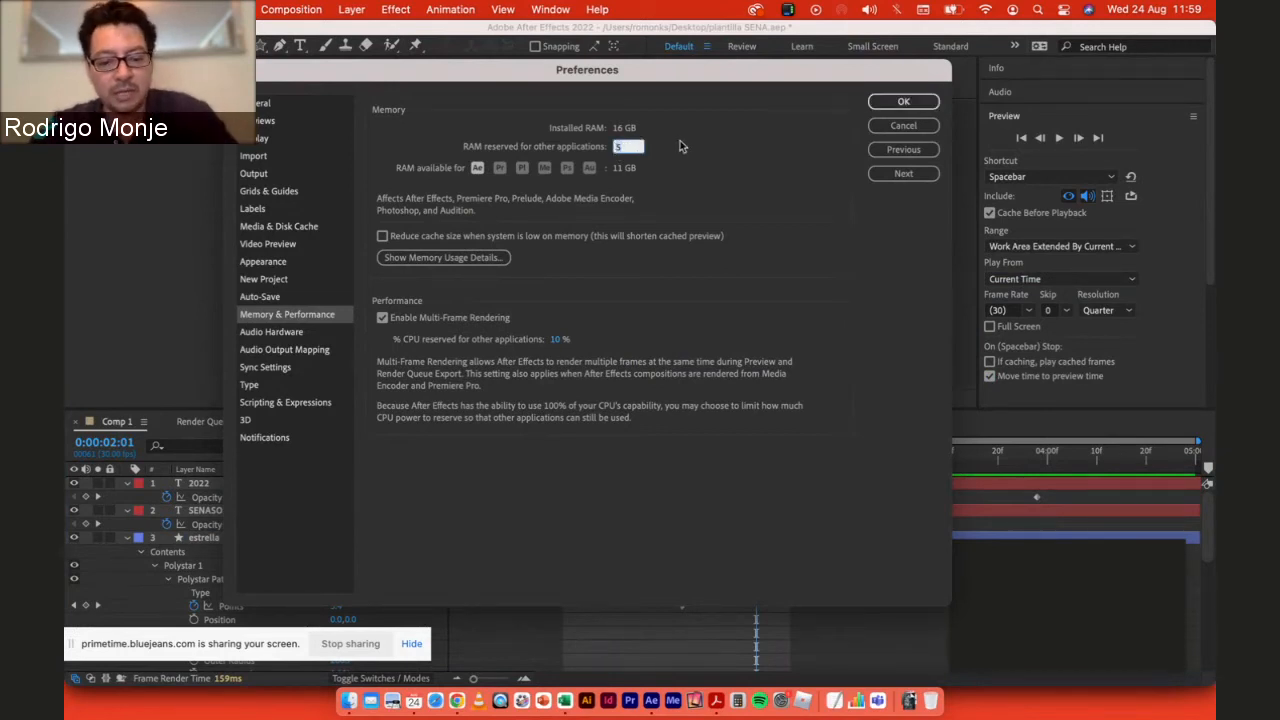
text(3)
key(Return)
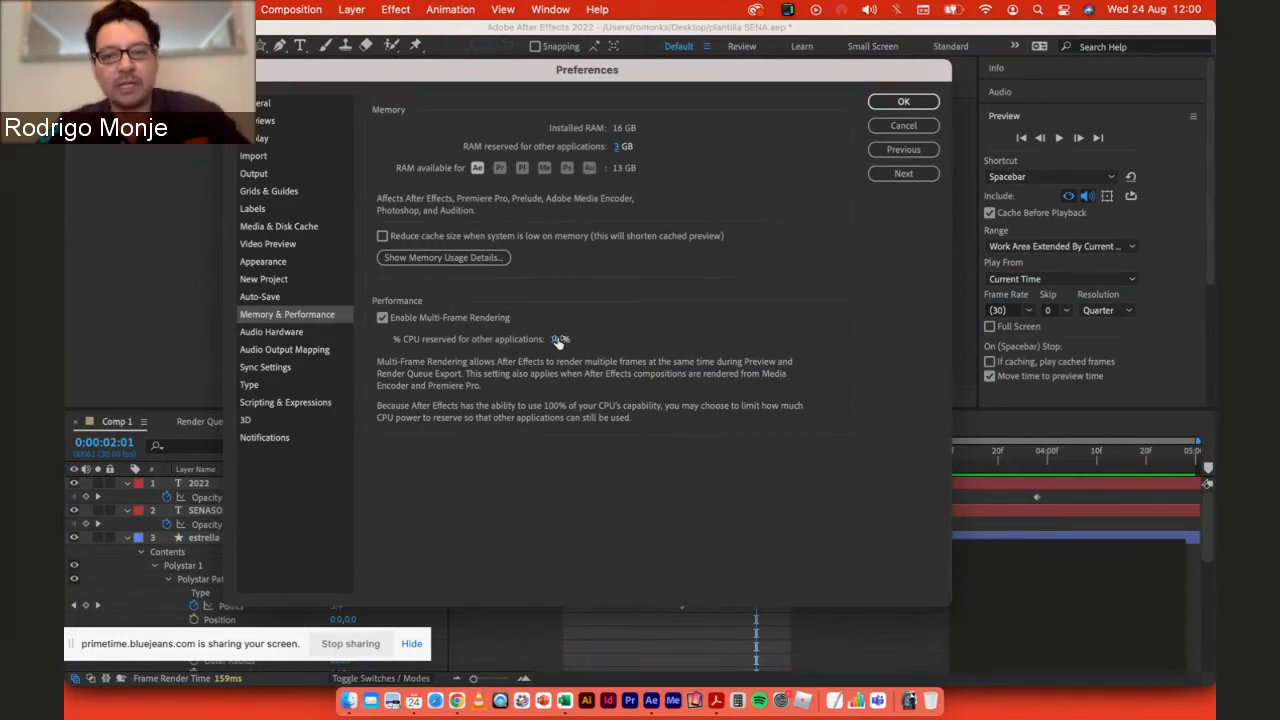
click(912, 104)
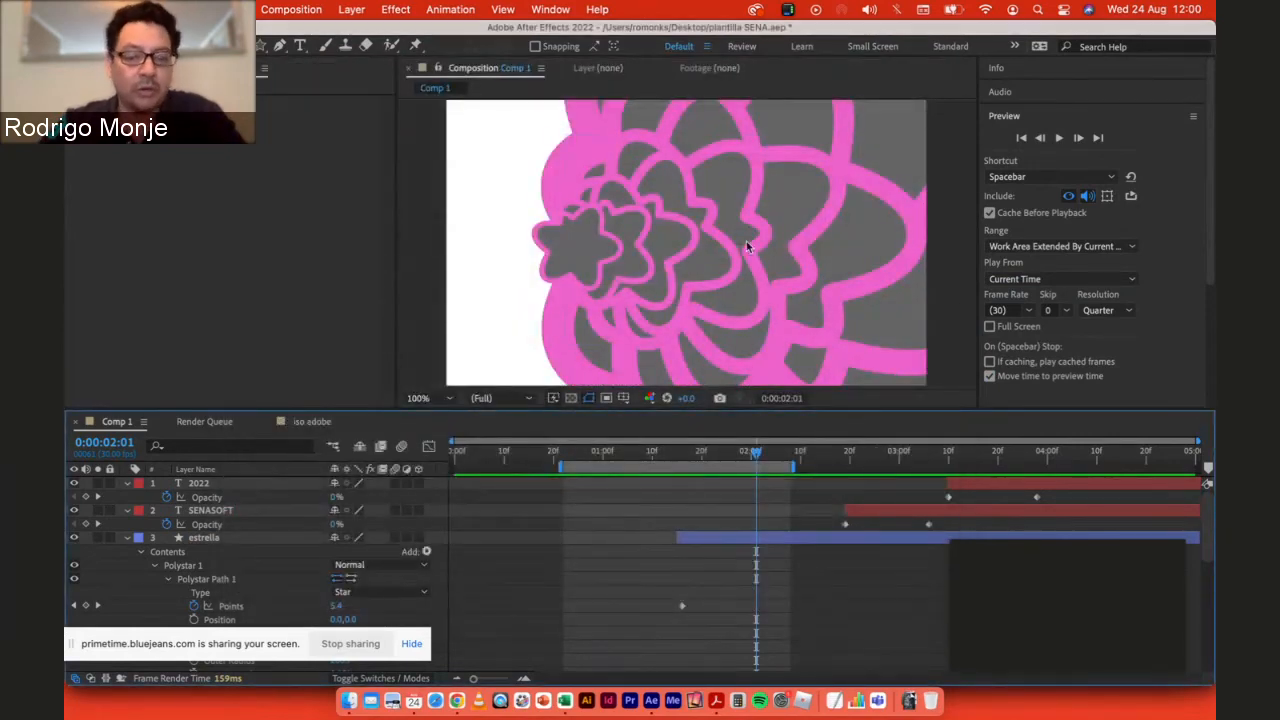
Step: Switch to the BlueJeans event page in the browser and read the attendees' next questions in the Event Chat
key(super+Tab)
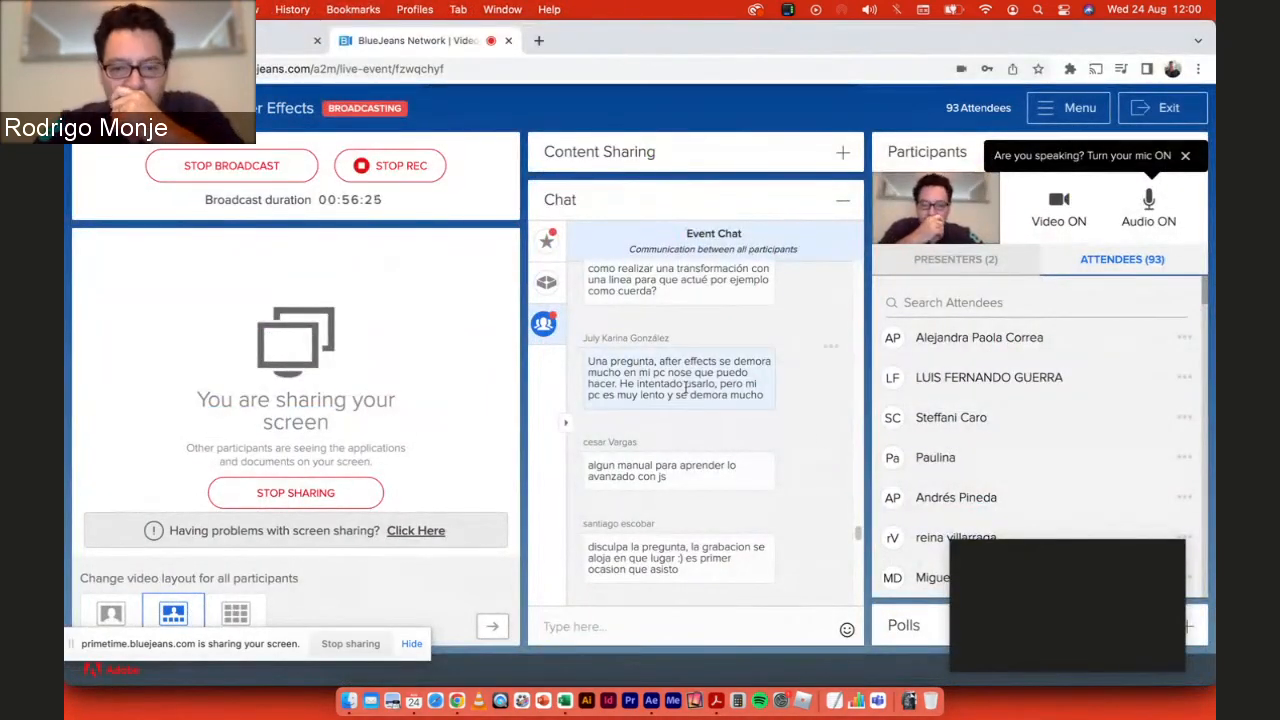
scroll(818, 445, down, 1)
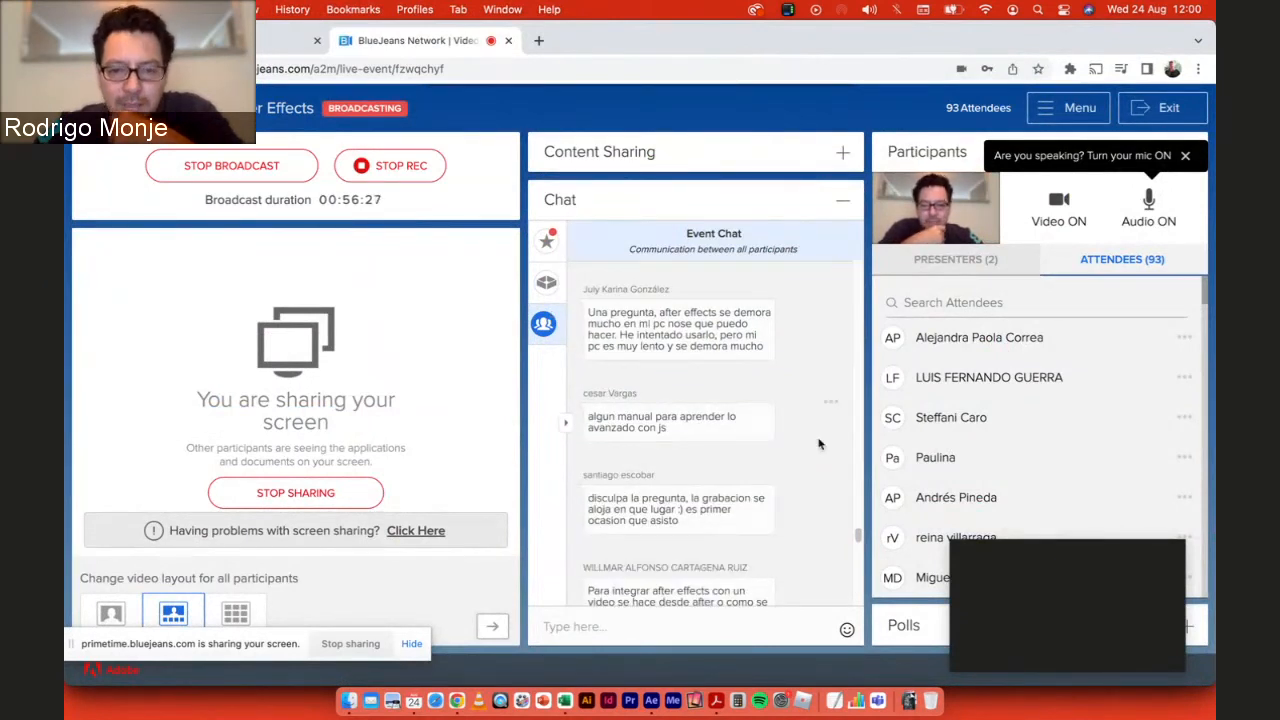
scroll(819, 444, up, 1)
scroll(819, 444, down, 1)
scroll(819, 444, up, 1)
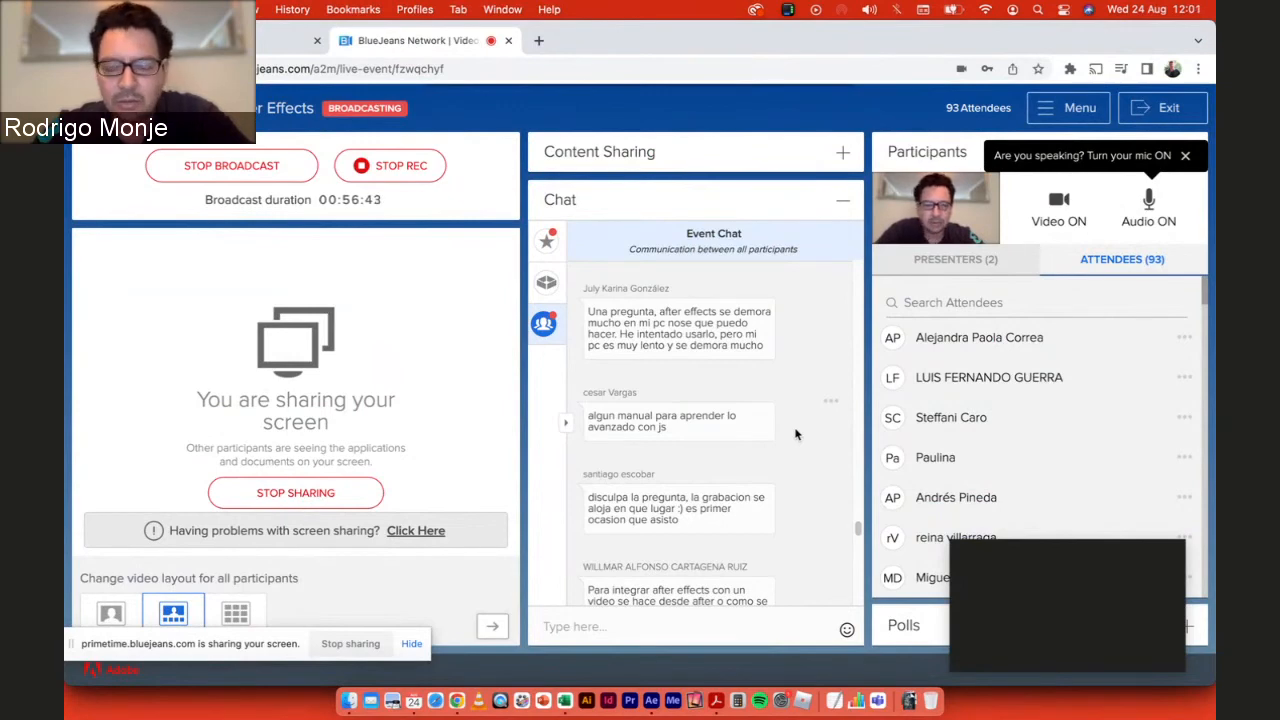
Step: Switch to After Effects, add an expression to the 2022 layer's Rotation, examine its code and remove the expression
key(super+Tab)
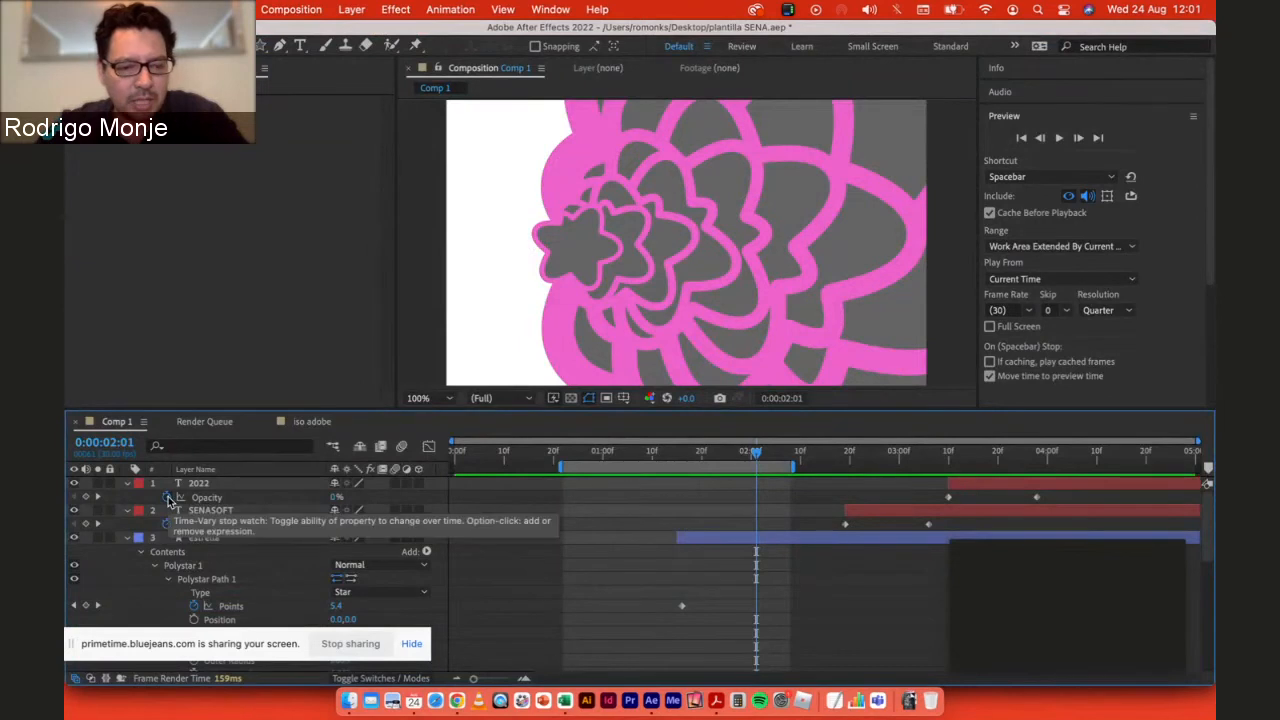
click(204, 486)
key(r)
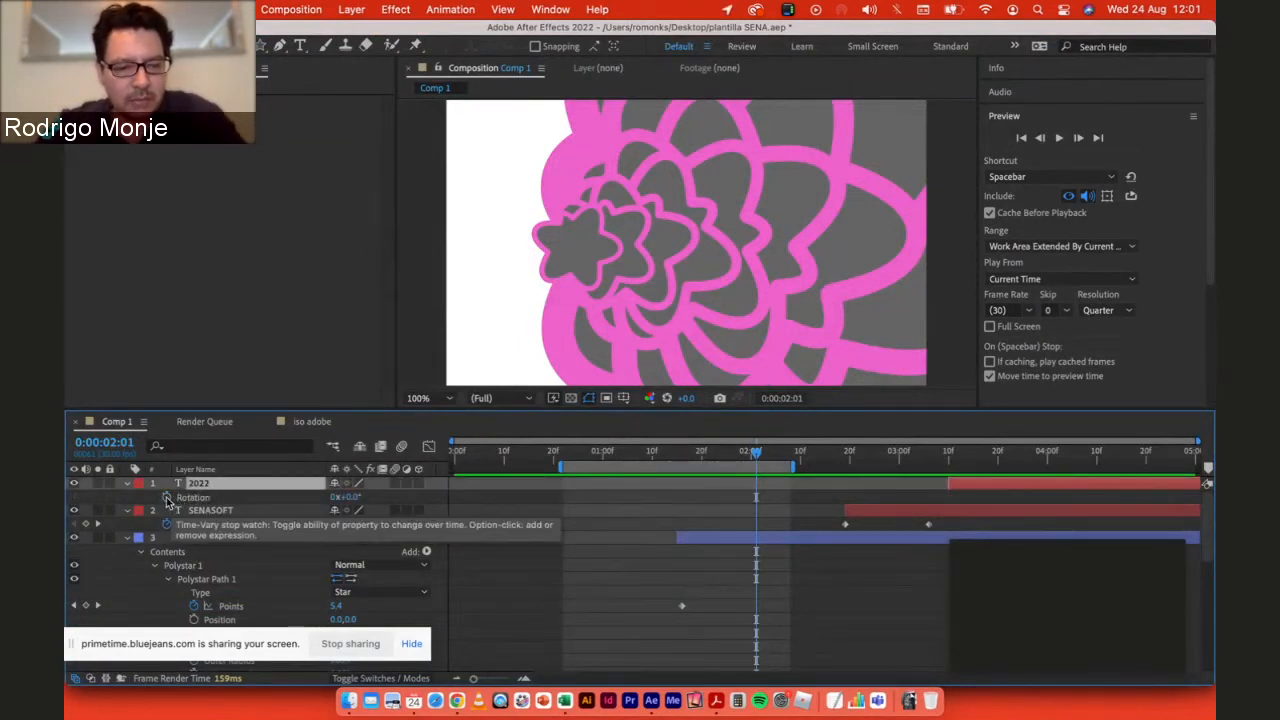
alt+click(167, 499)
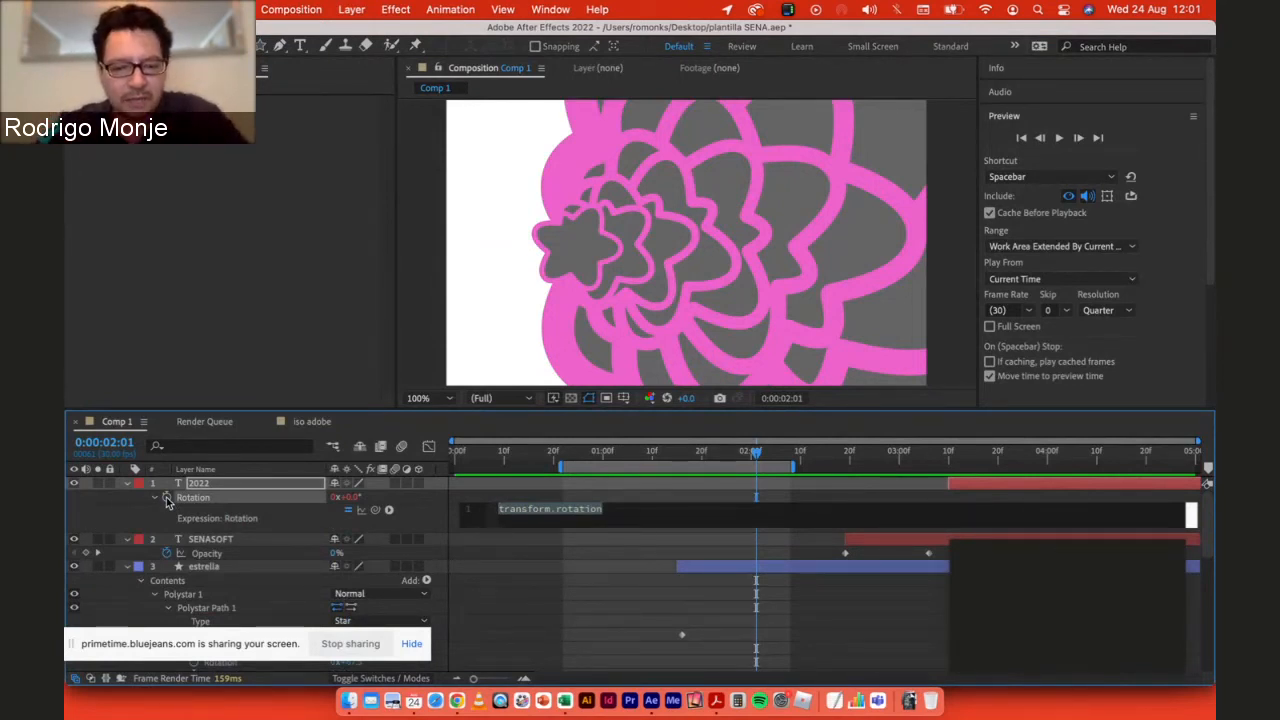
click(562, 510)
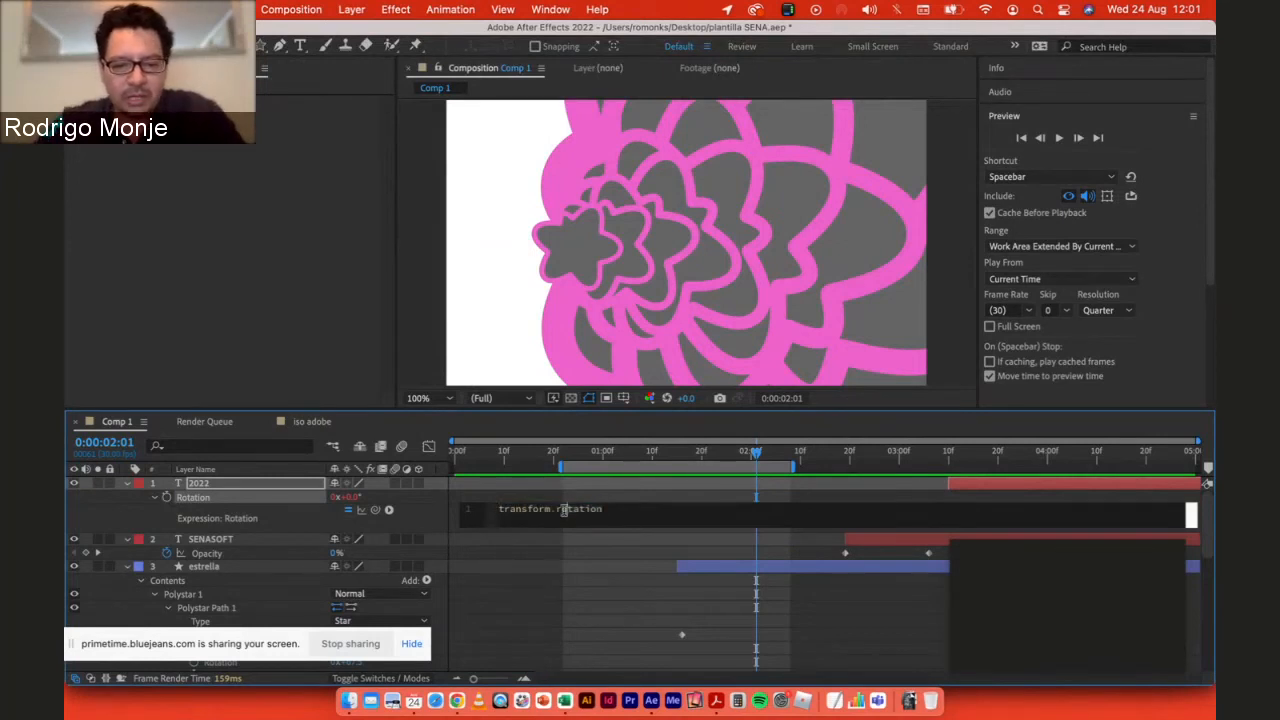
triple_click(564, 510)
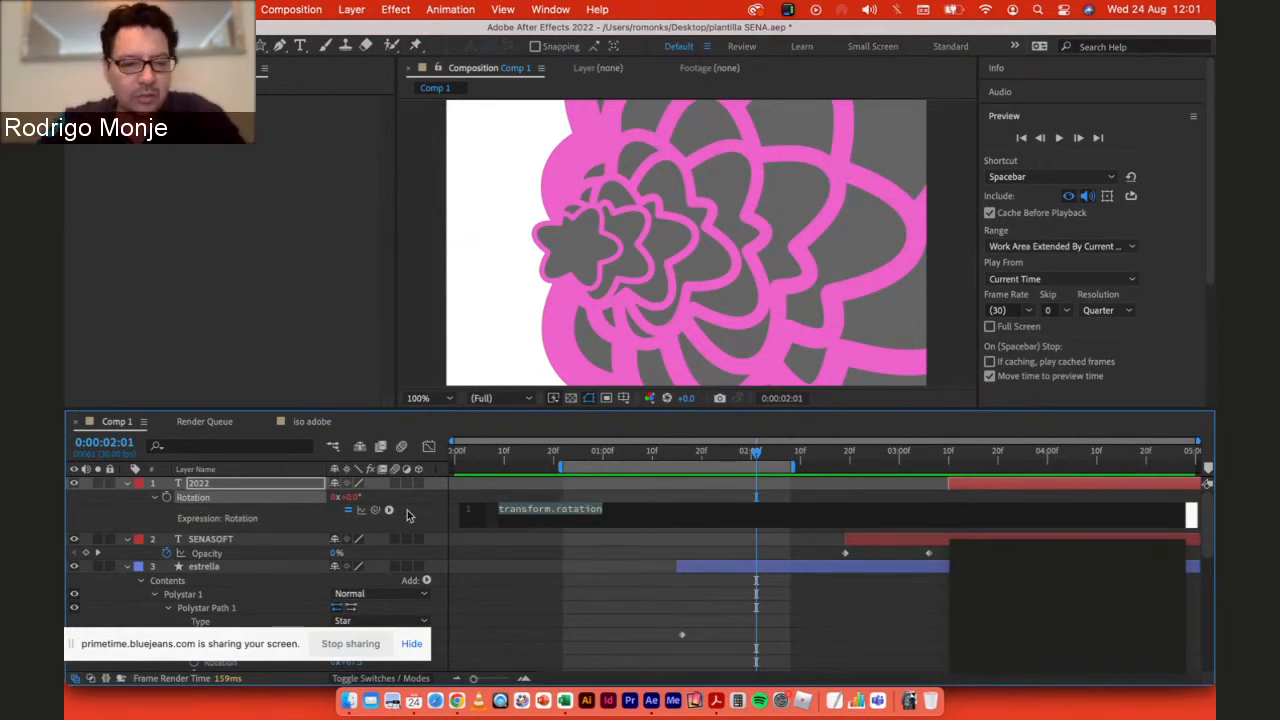
click(641, 514)
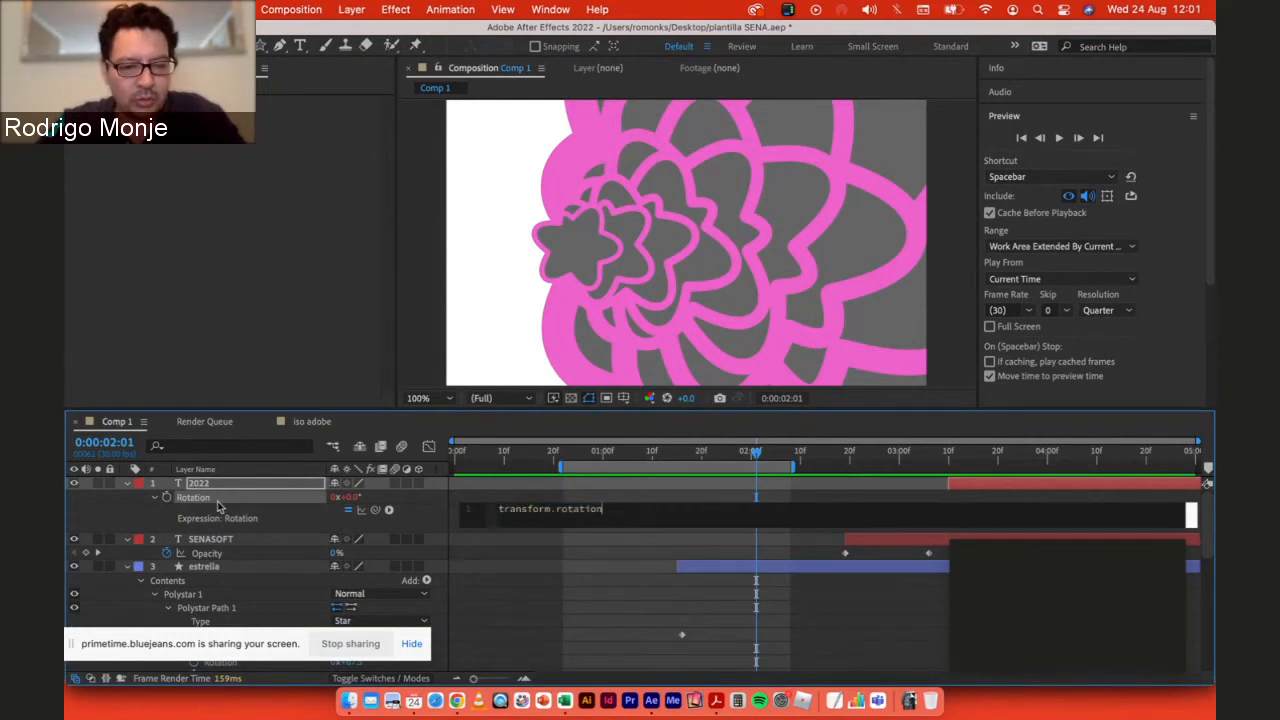
alt+click(167, 498)
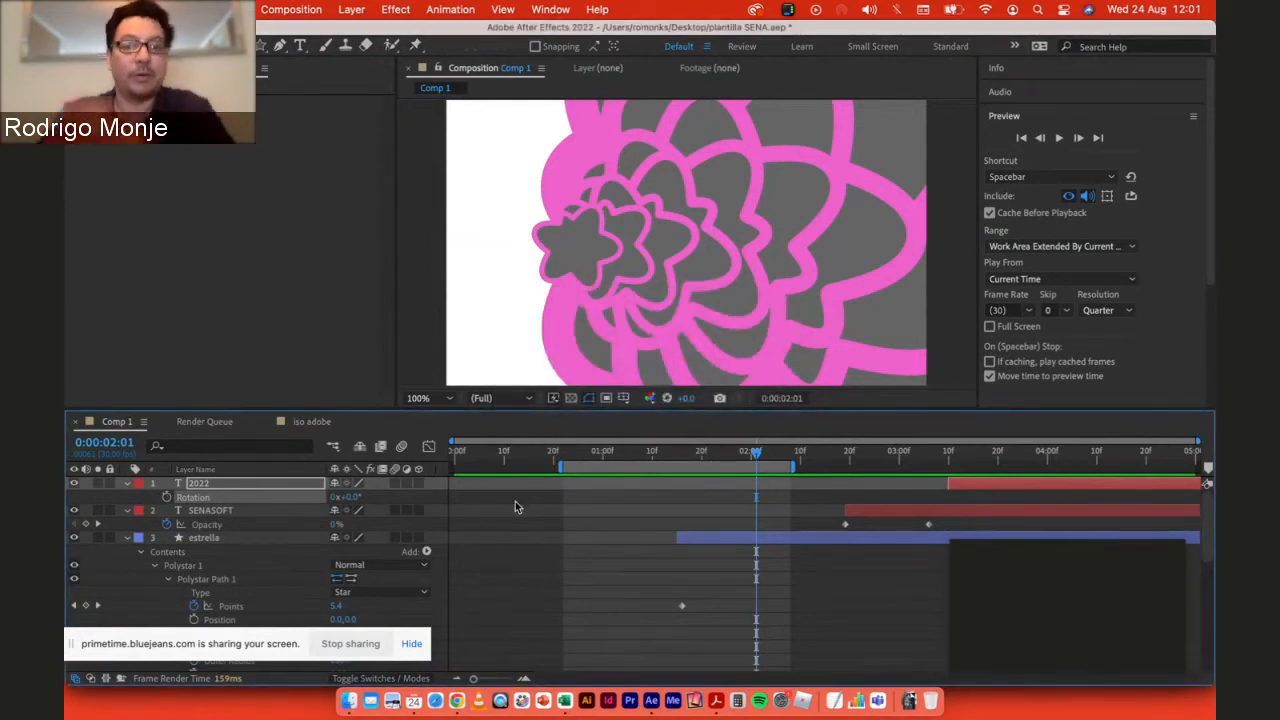
Step: Switch back to the BlueJeans Event Chat and read on to the question about reusing animation keyframes on a replacement object
key(super+Tab)
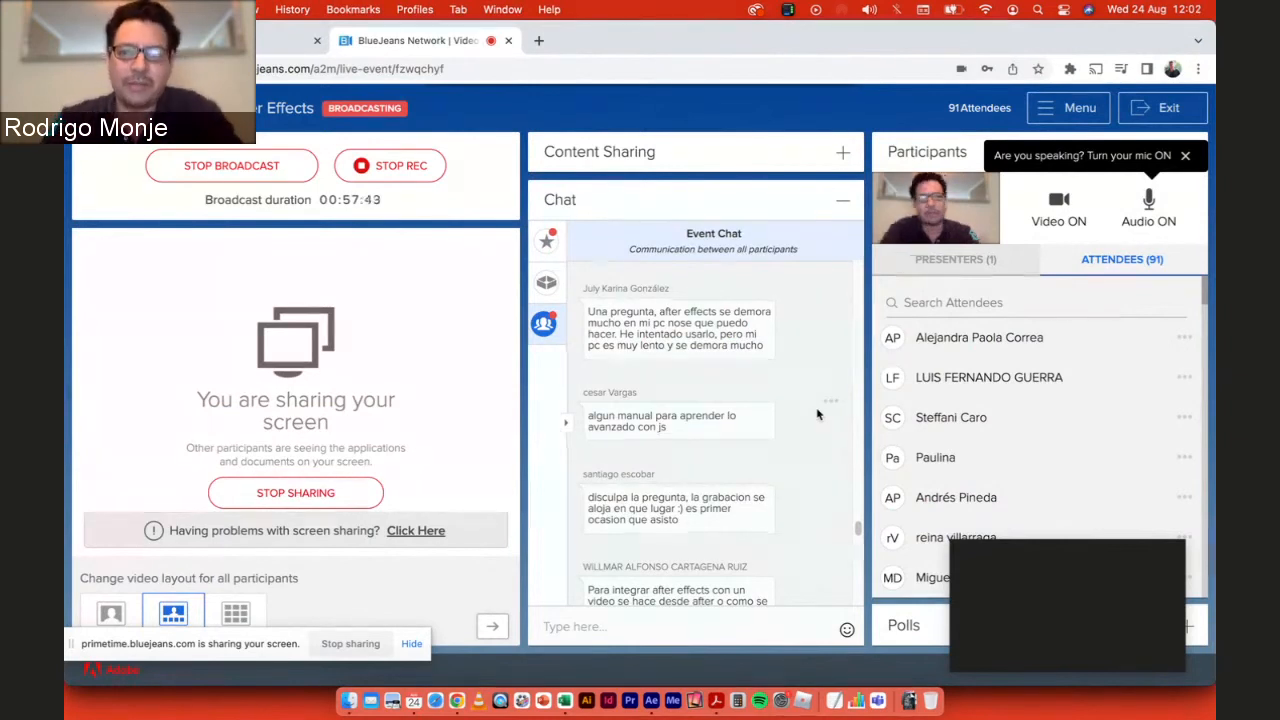
scroll(817, 414, down, 4)
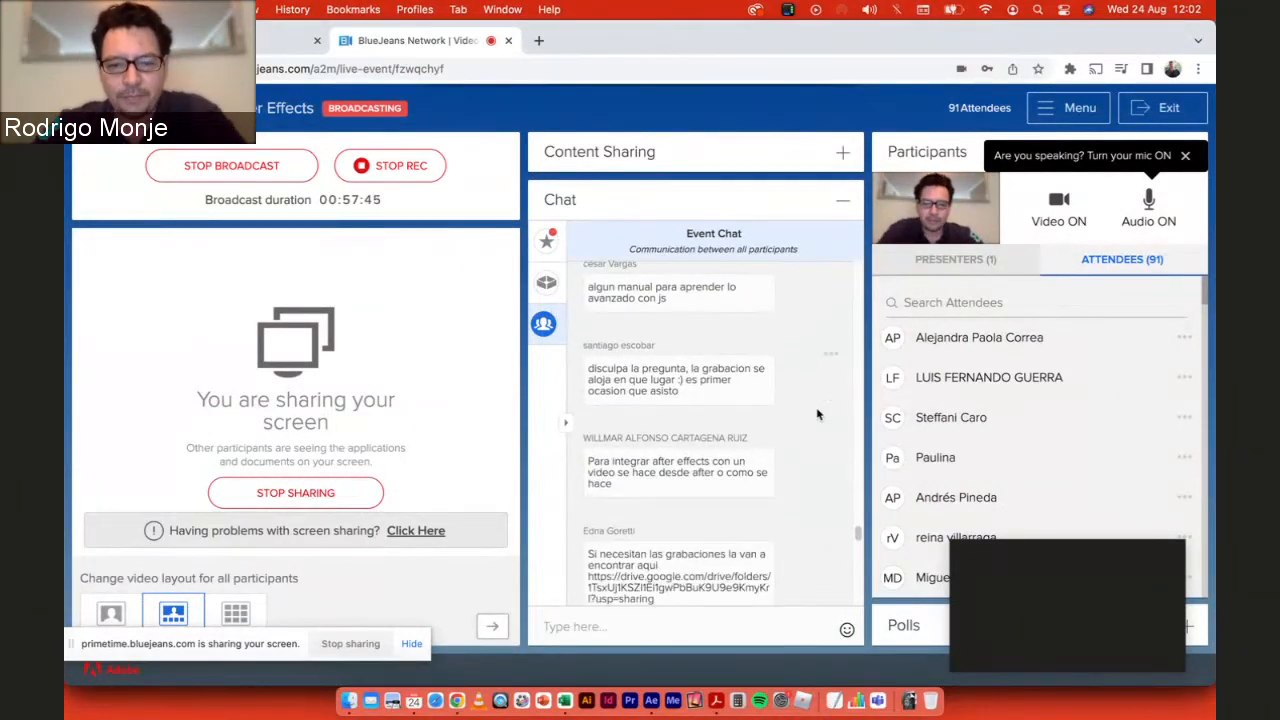
scroll(817, 414, down, 1)
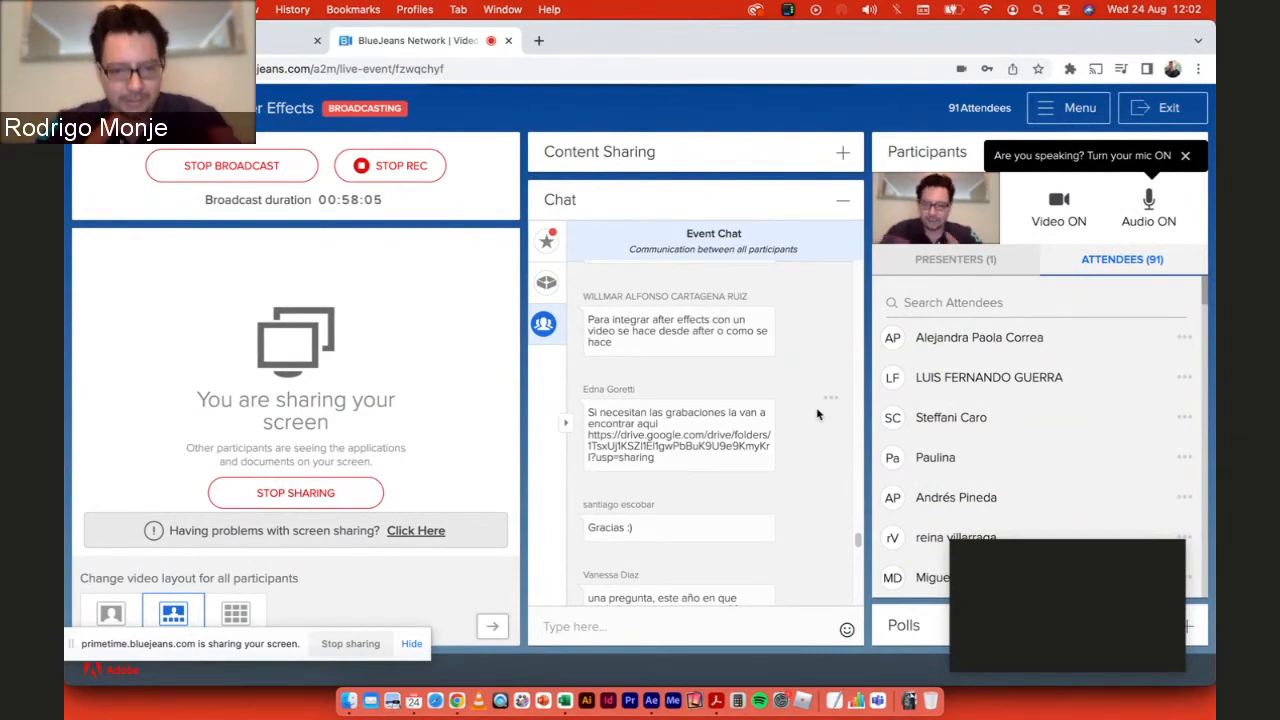
scroll(817, 414, down, 3)
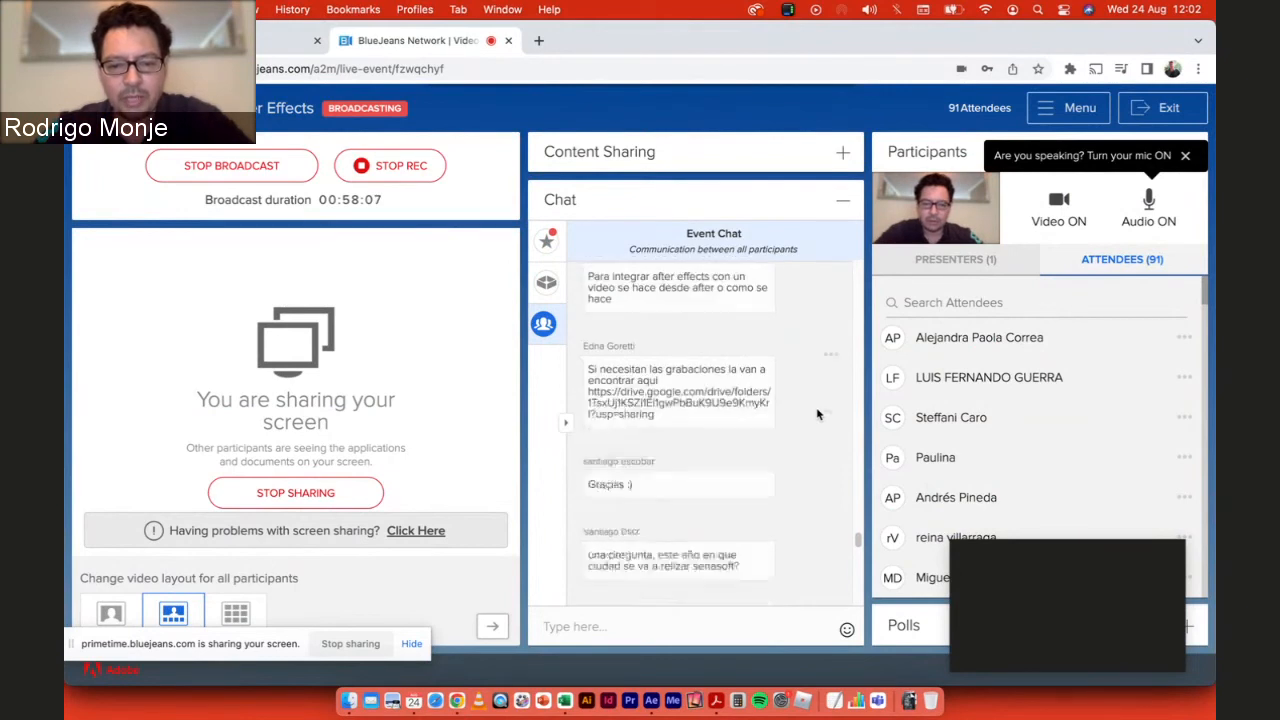
scroll(817, 414, down, 2)
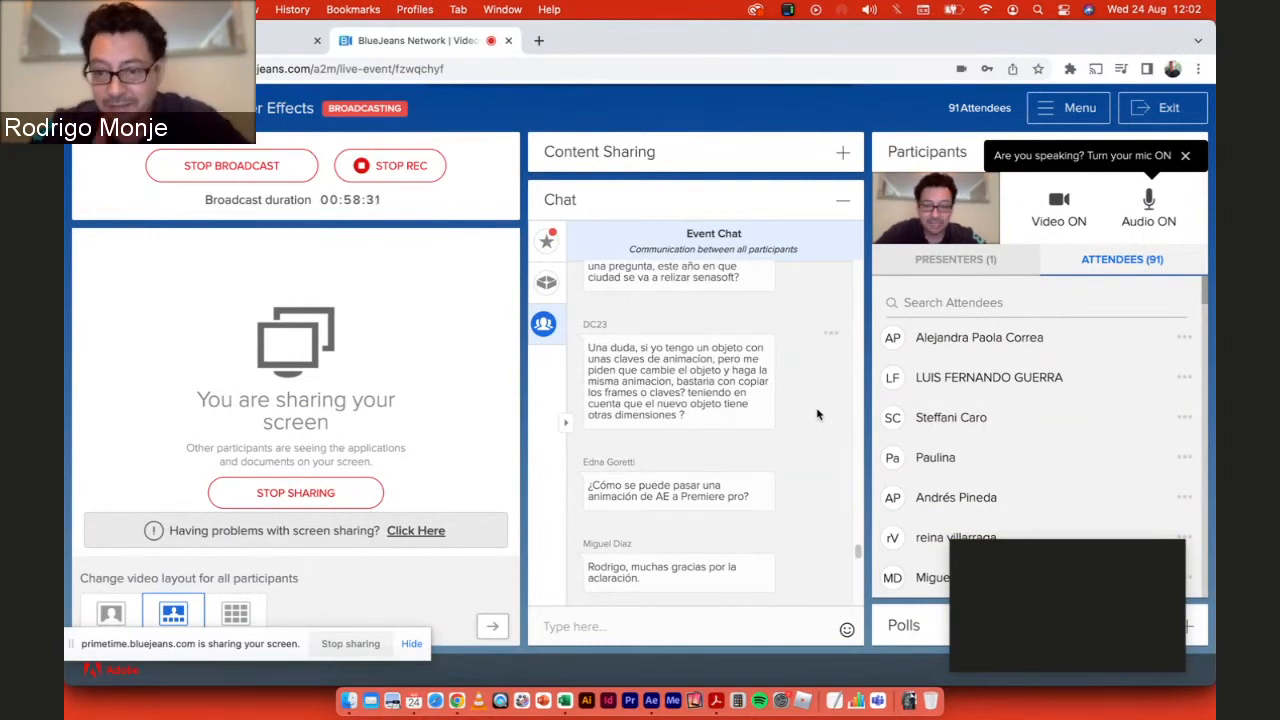
Step: Switch to After Effects and import the Testing_Center_badge 2.png image into the project as footage
key(super+Tab)
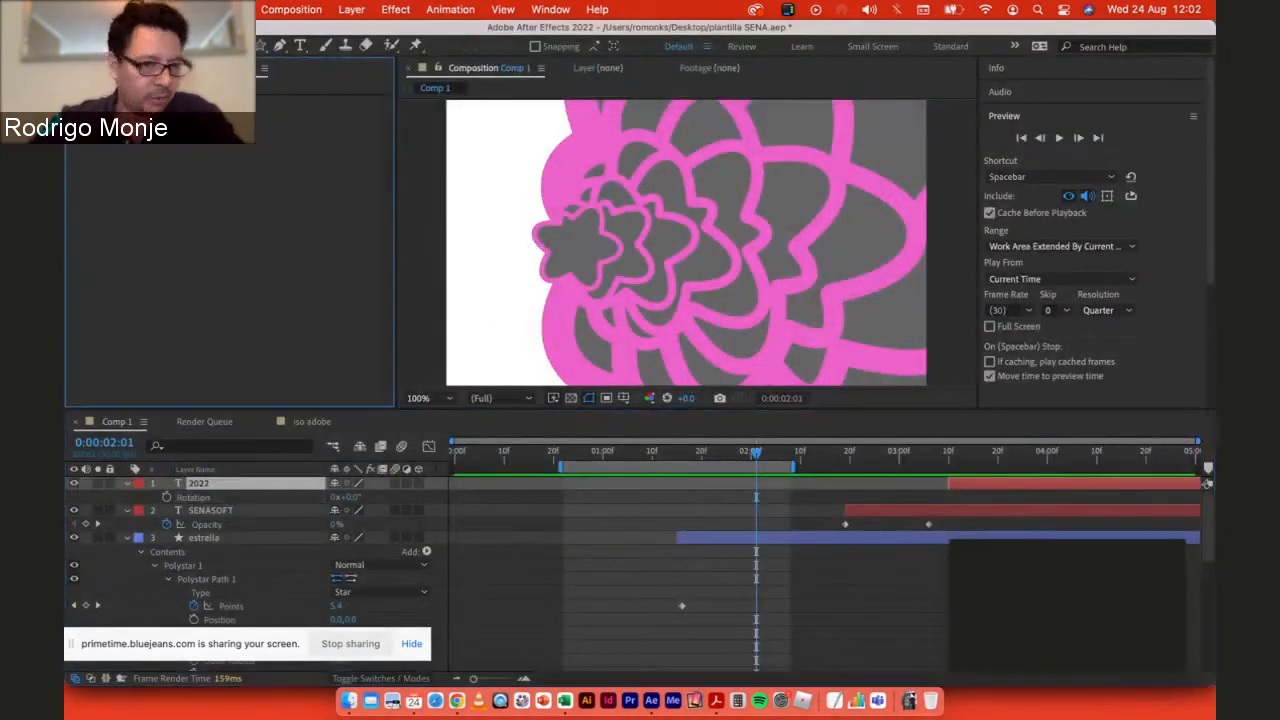
click(175, 343)
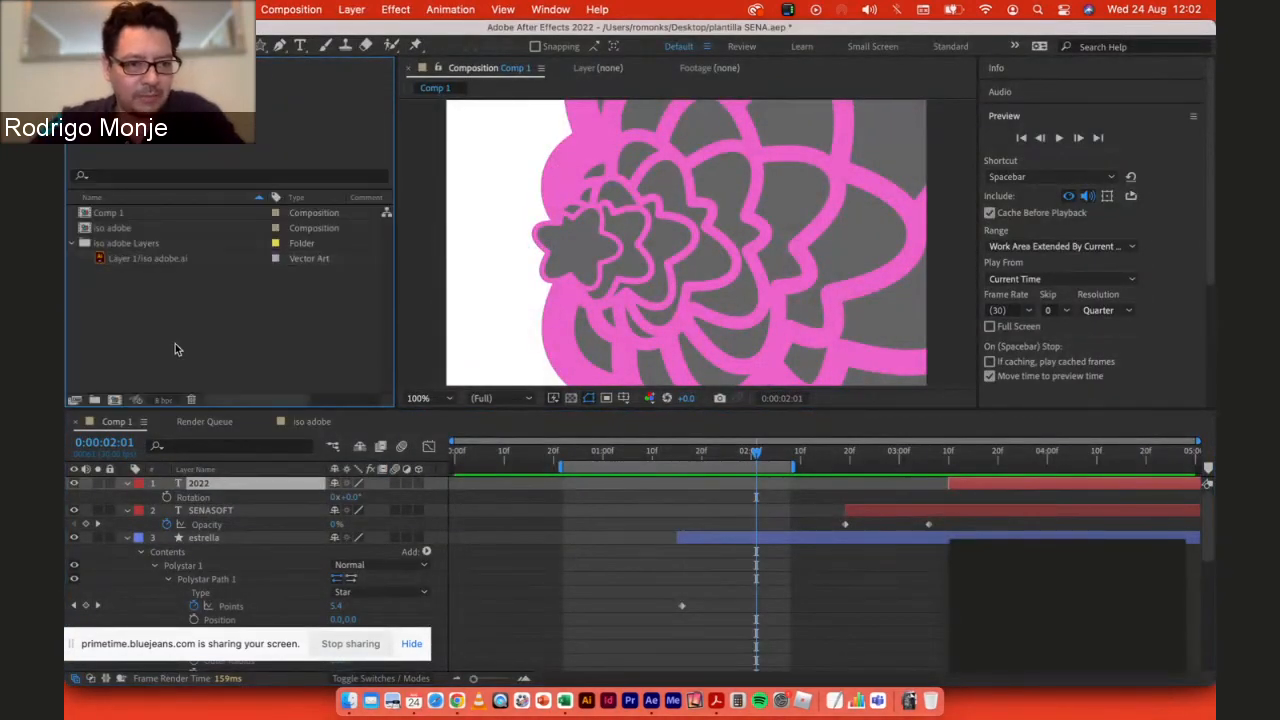
double_click(175, 343)
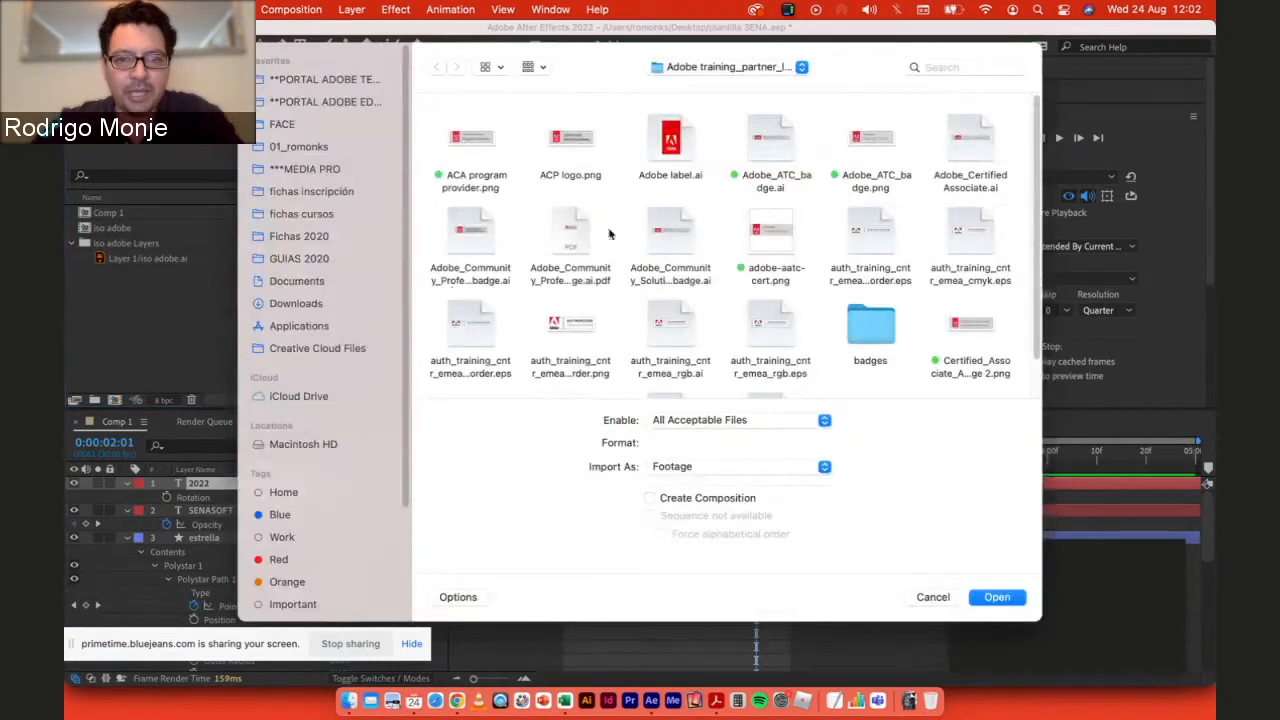
scroll(745, 219, down, 2)
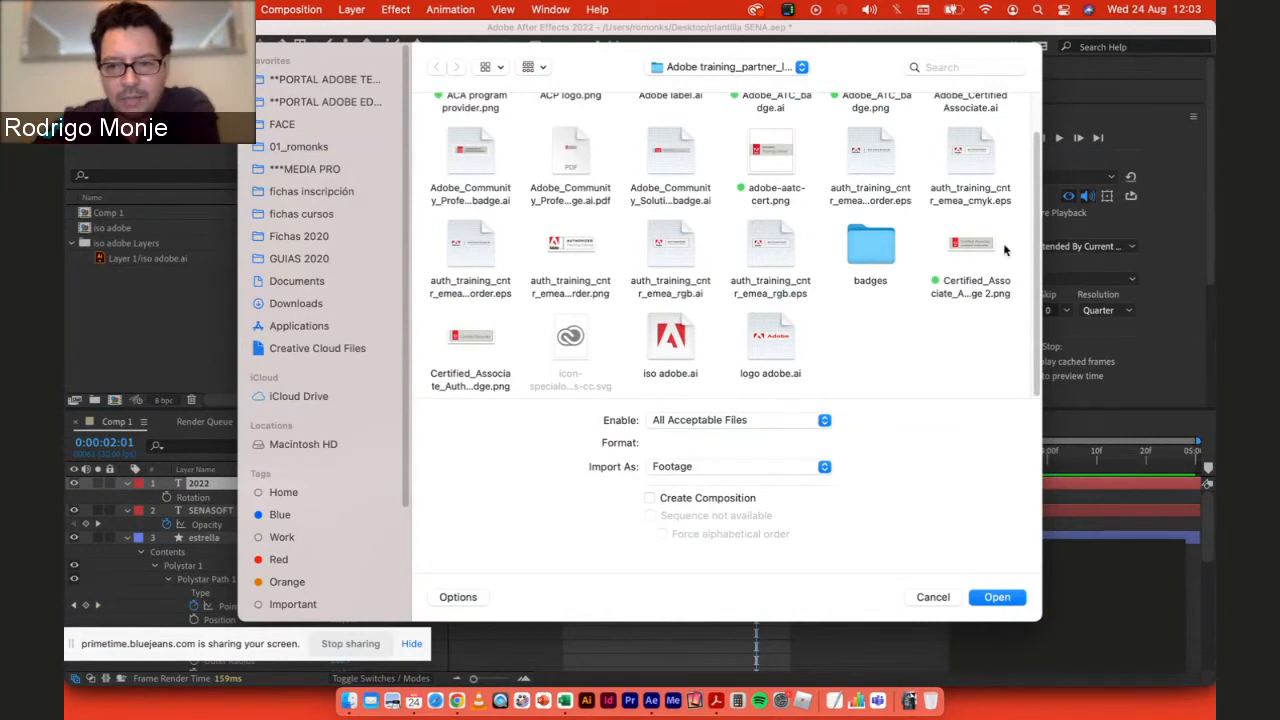
click(977, 281)
click(1008, 598)
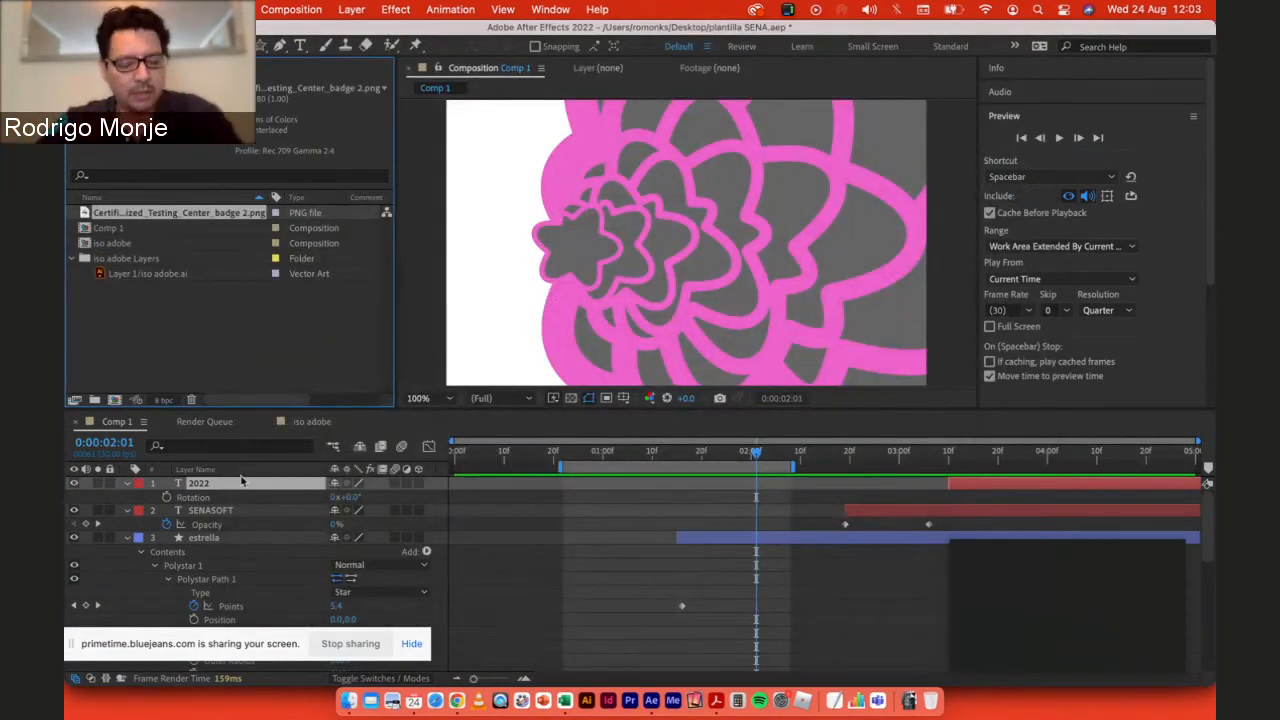
Step: Place the playhead at 0:00:01:04 and collapse the 2022, SENASOFT and estrella layers in the timeline
mouse_move(610, 446)
mouse_down()
mouse_move(463, 445)
mouse_move(649, 452)
mouse_move(623, 452)
mouse_up()
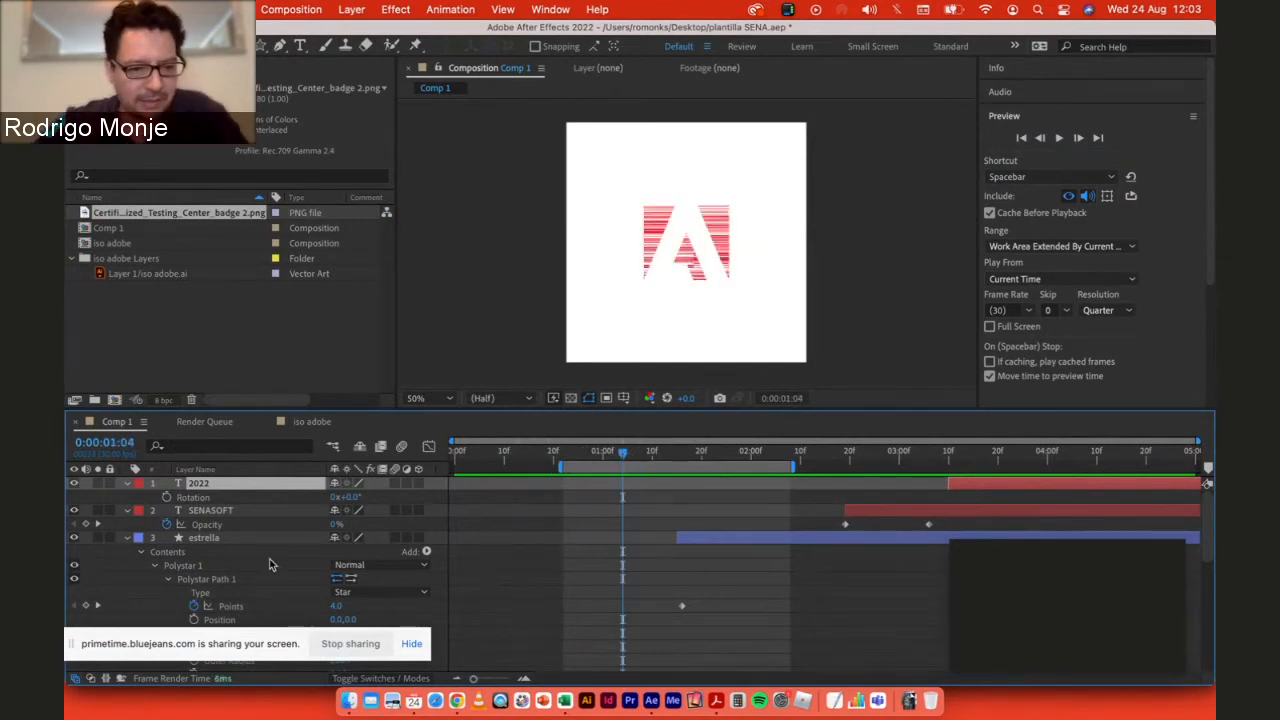
click(126, 483)
click(126, 497)
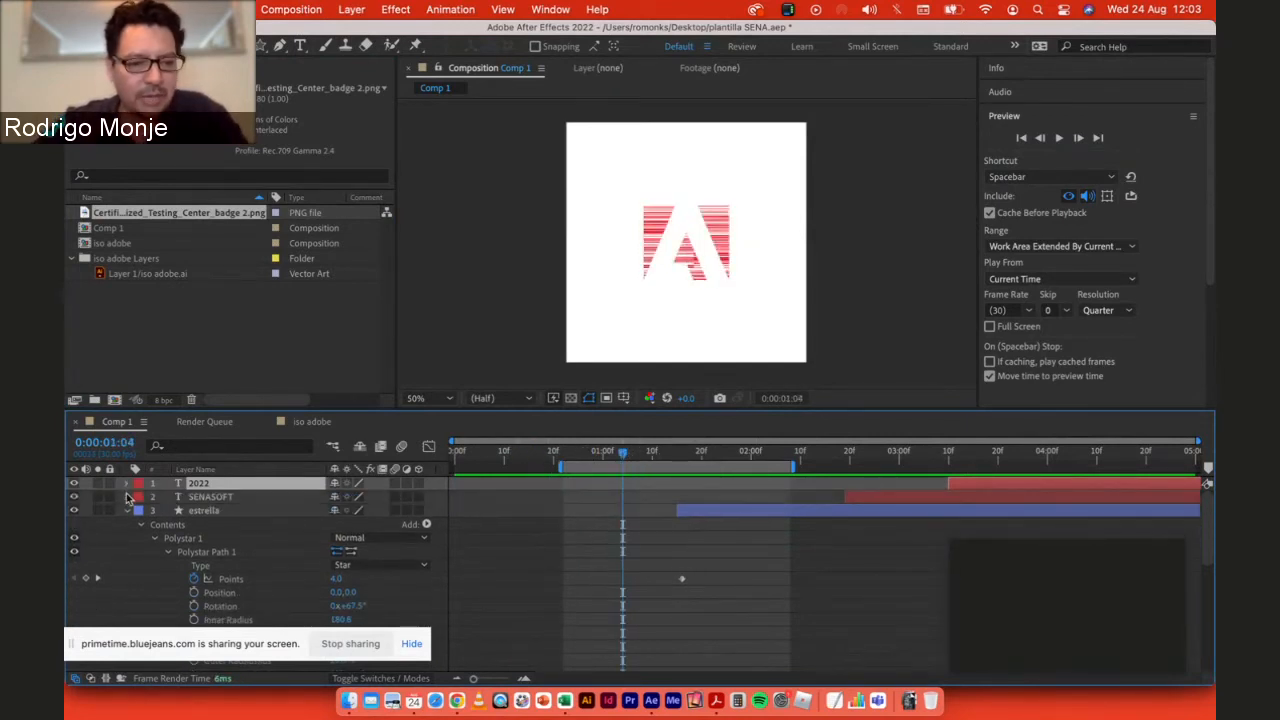
click(126, 510)
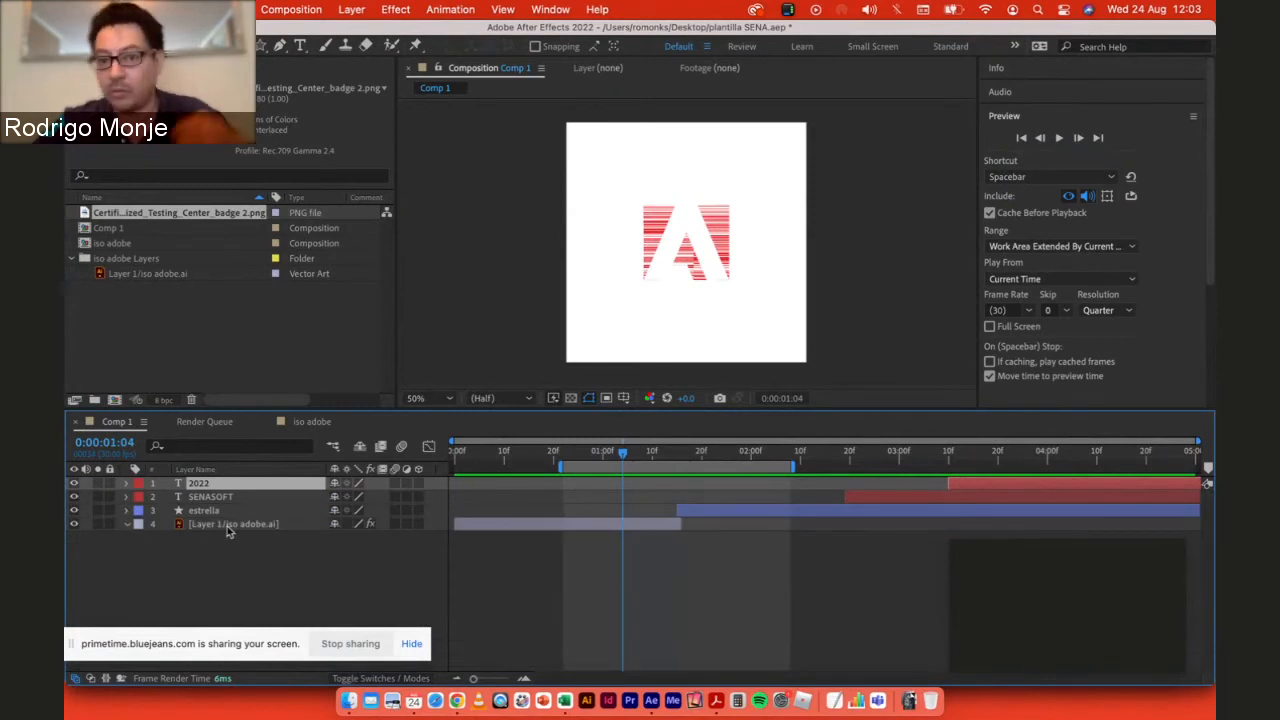
Step: Replace the Layer 1/iso adobe.ai layer's artwork with the imported Testing_Center_badge 2.png image, keeping the layer's animation
click(258, 526)
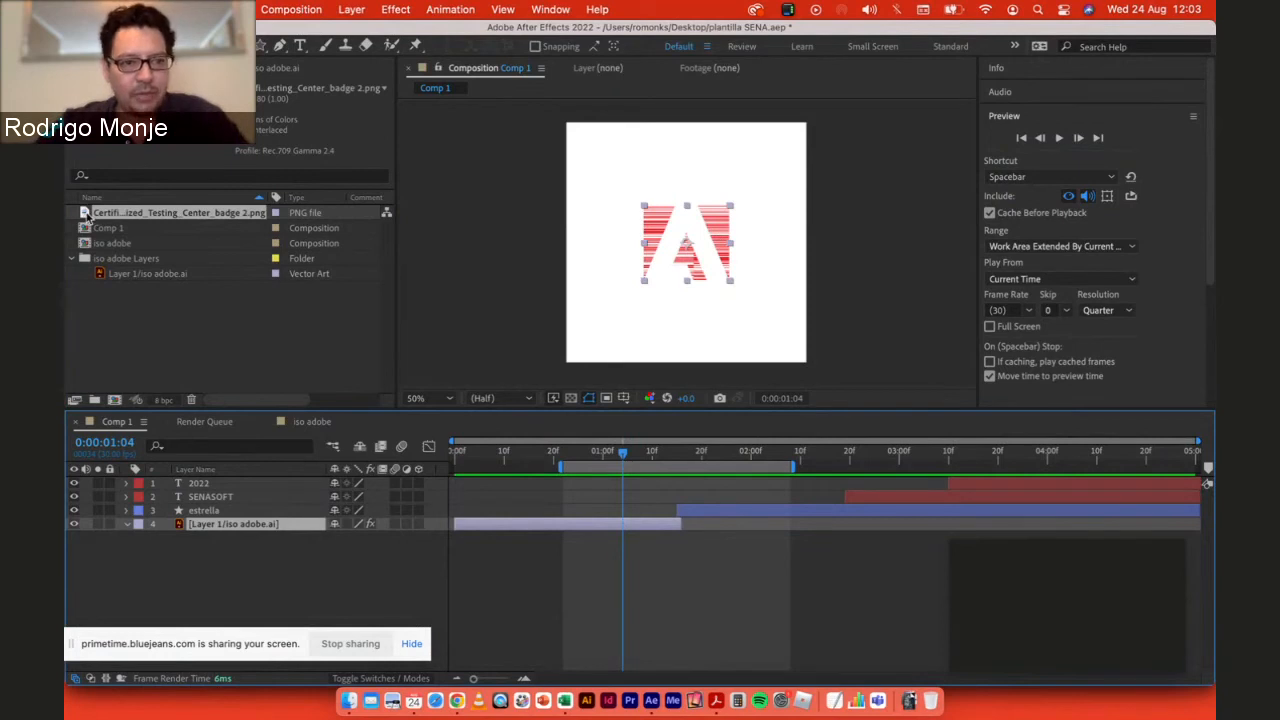
drag(86, 215, 230, 531)
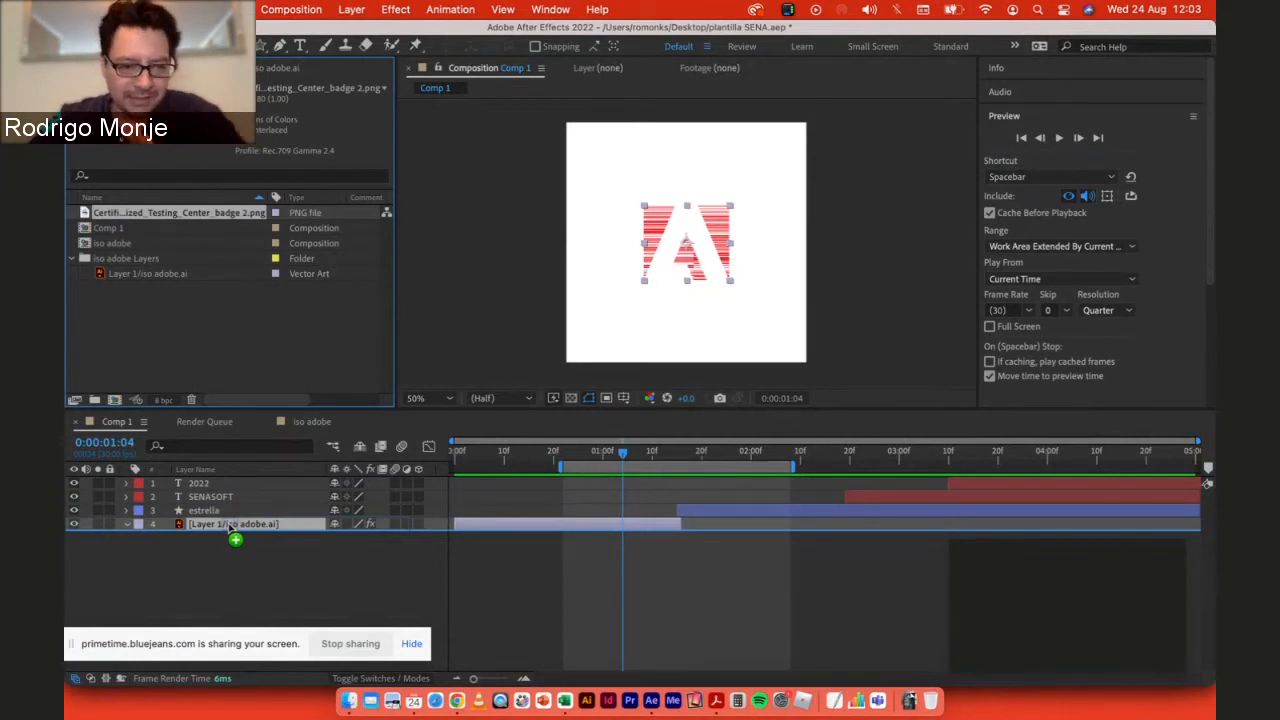
drag(230, 530, 228, 527)
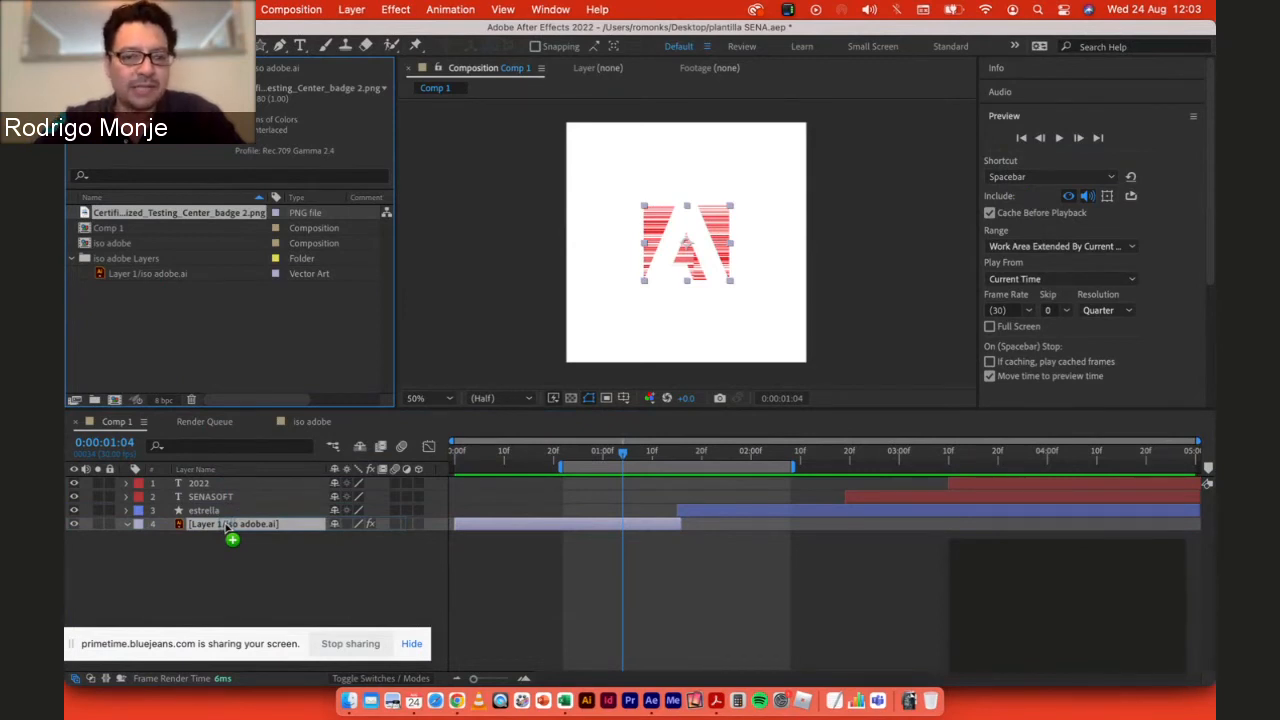
drag(228, 527, 228, 528)
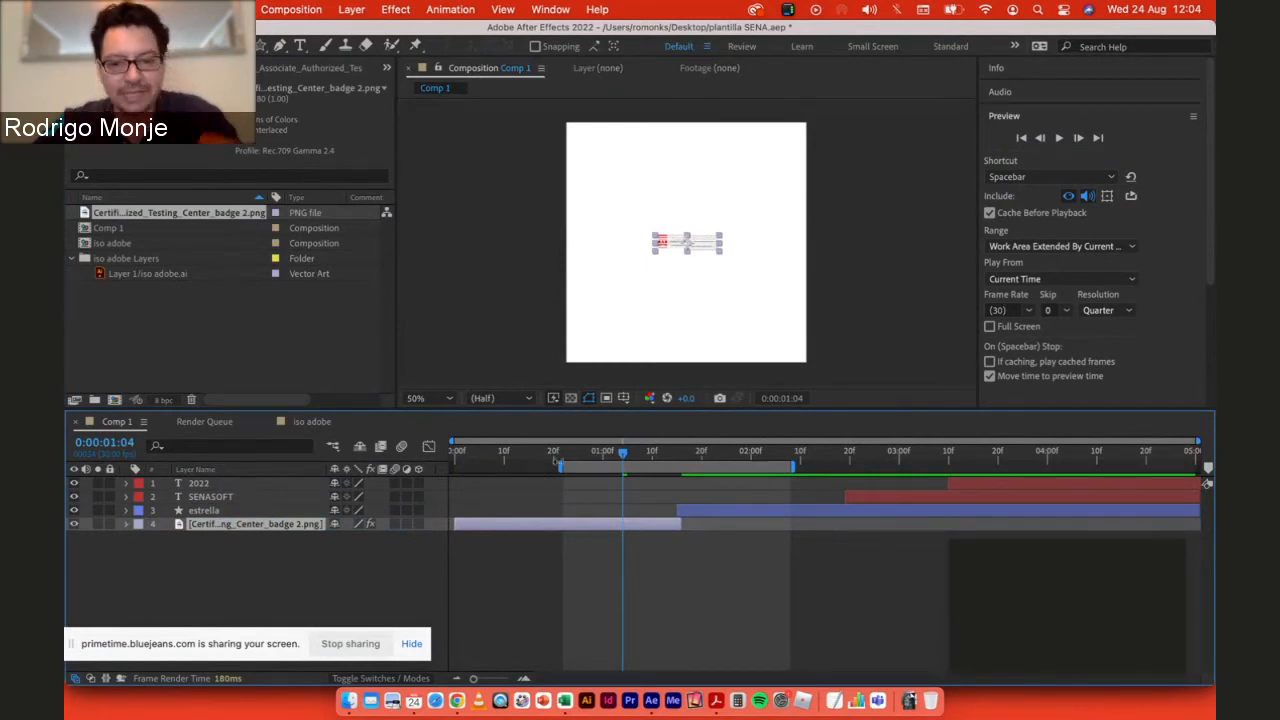
Step: Enlarge the badge layer's Scale to 217% at 0:00:00:27, and undo both the scaling and the artwork replacement
drag(627, 454, 588, 455)
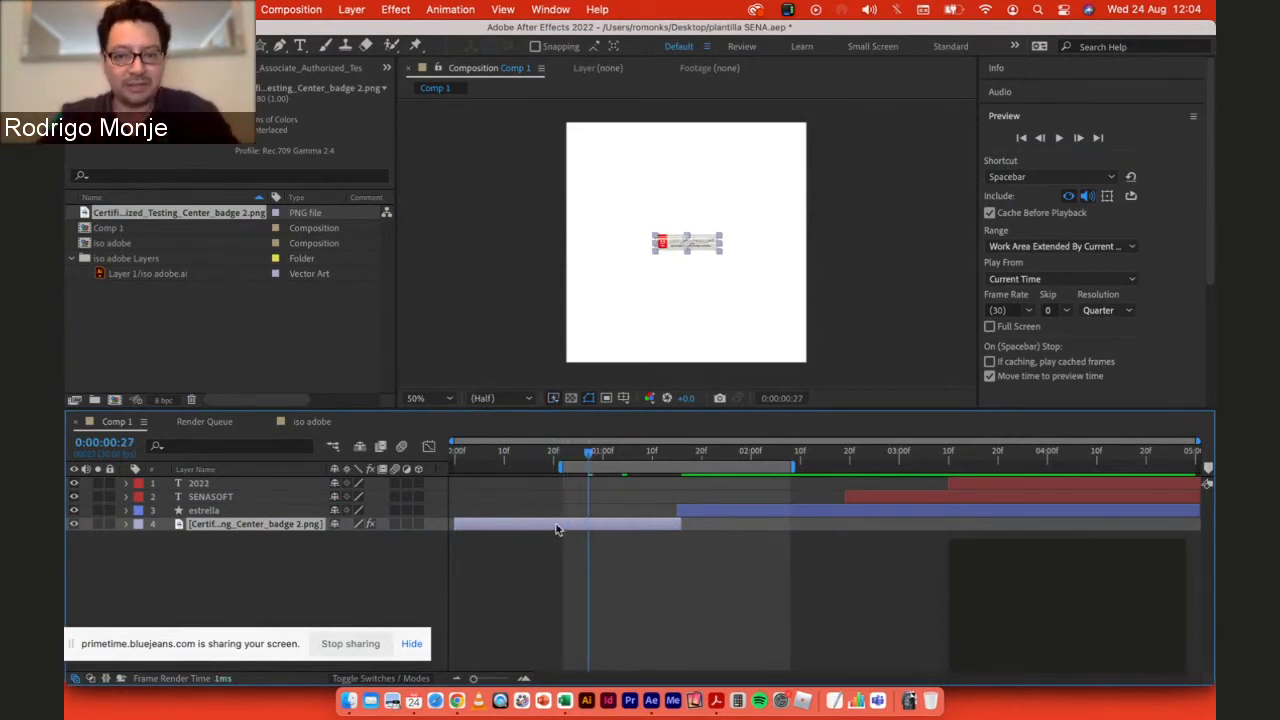
key(s)
drag(355, 538, 455, 556)
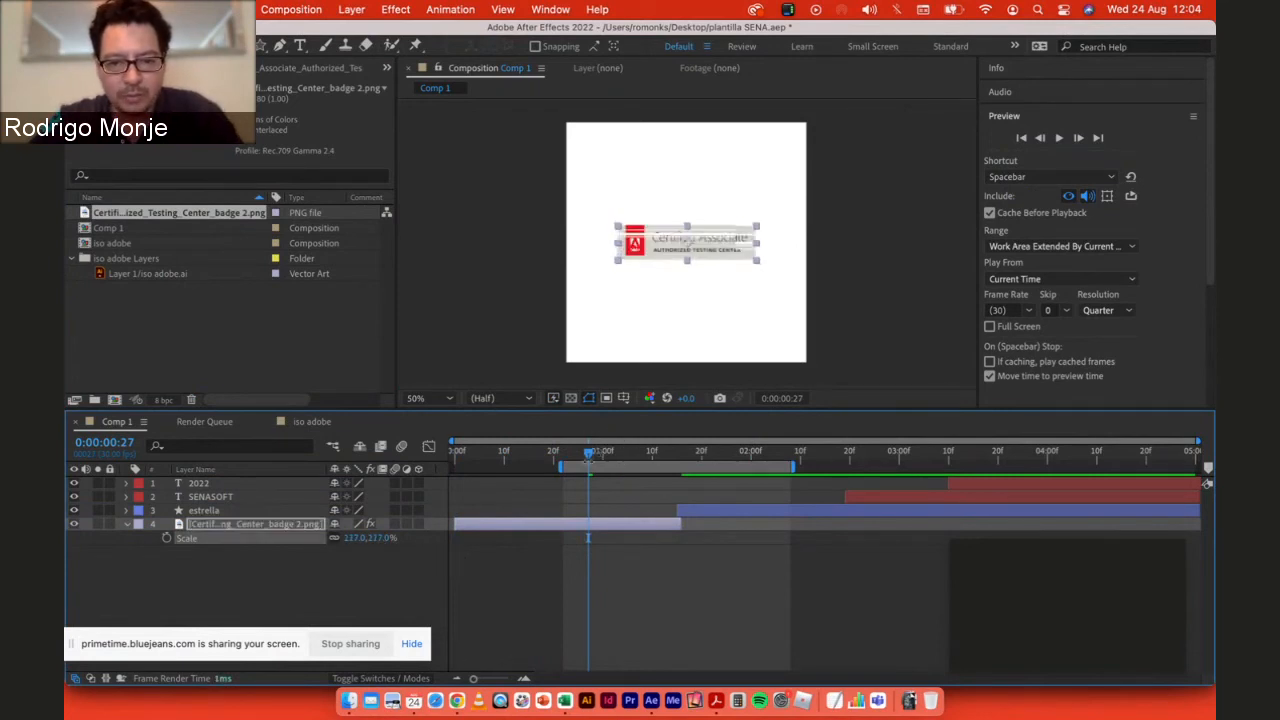
mouse_move(590, 456)
mouse_down()
mouse_move(648, 458)
mouse_move(588, 458)
mouse_up()
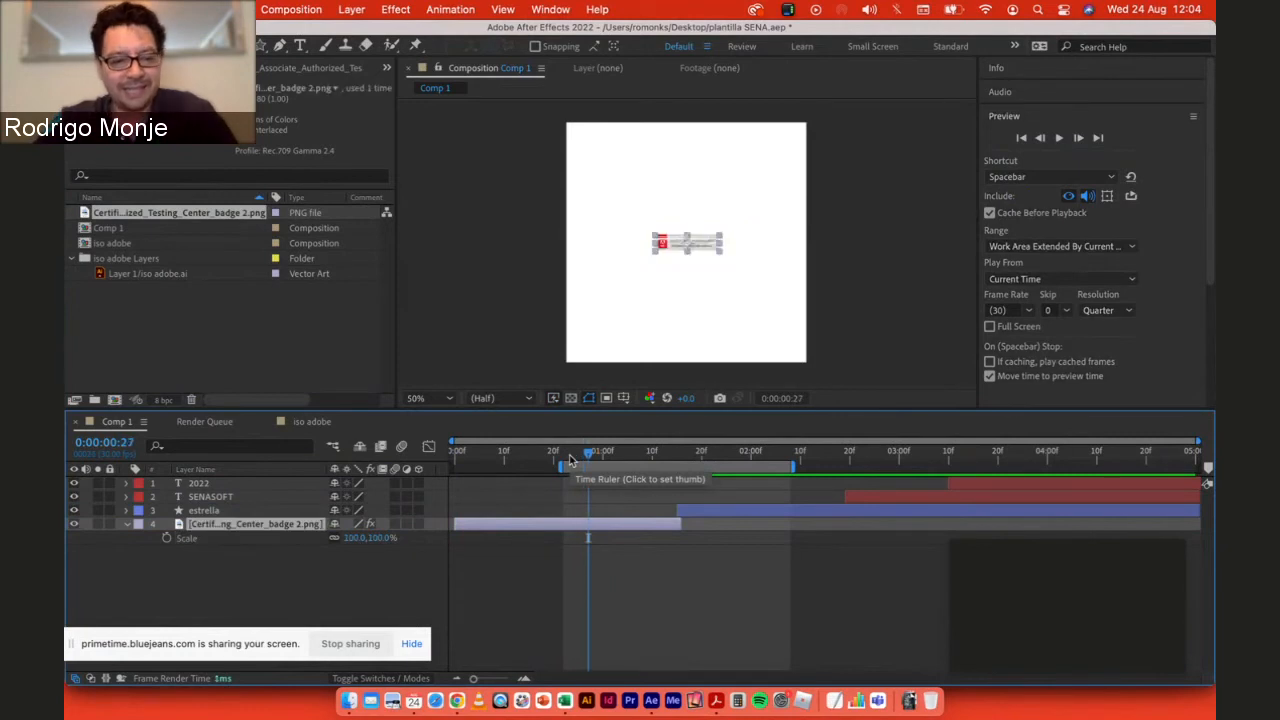
key(super+z)
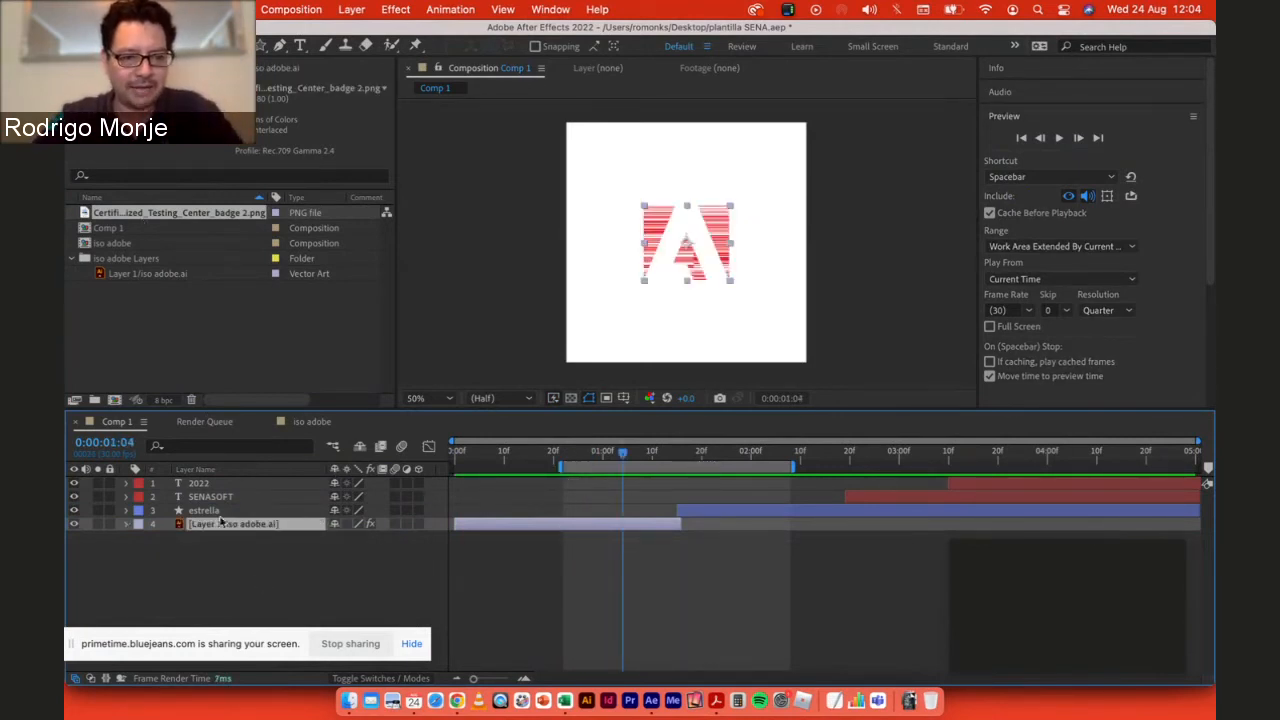
click(233, 575)
Step: Switch to the BlueJeans Event Chat and read the question about bringing an After Effects animation into Premiere Pro and the messages below it
key(super+Tab)
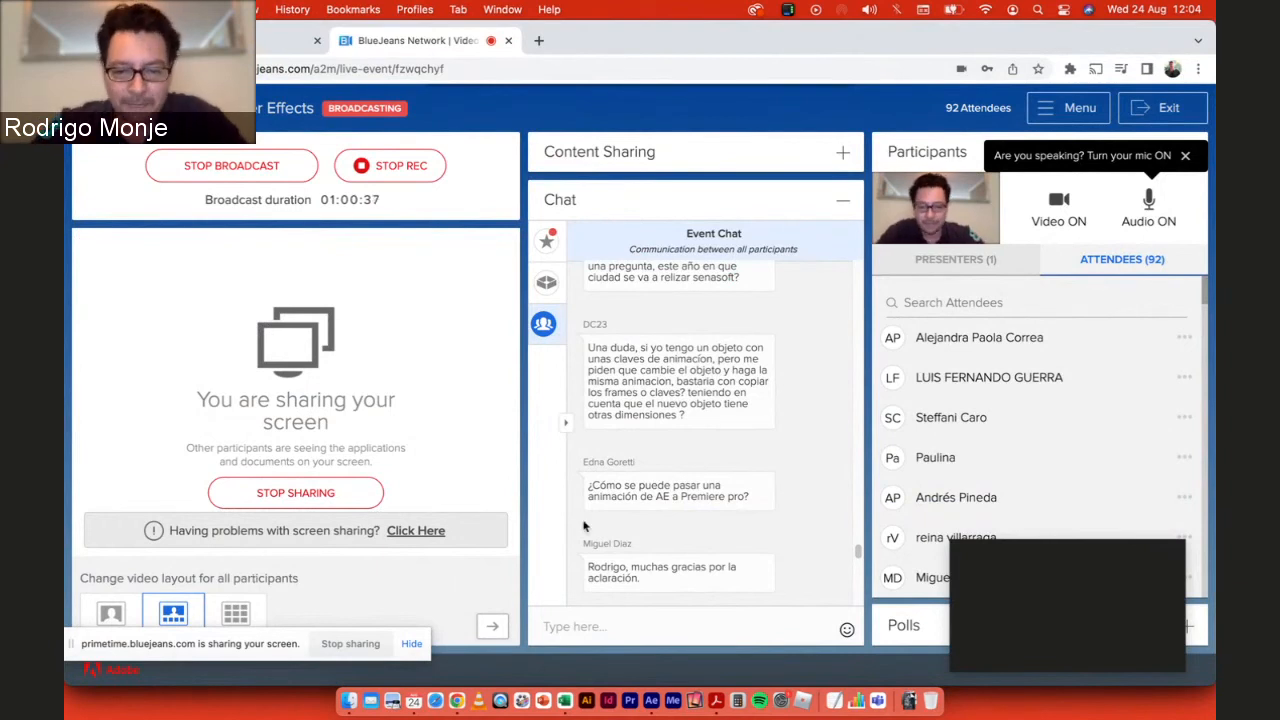
scroll(776, 421, down, 1)
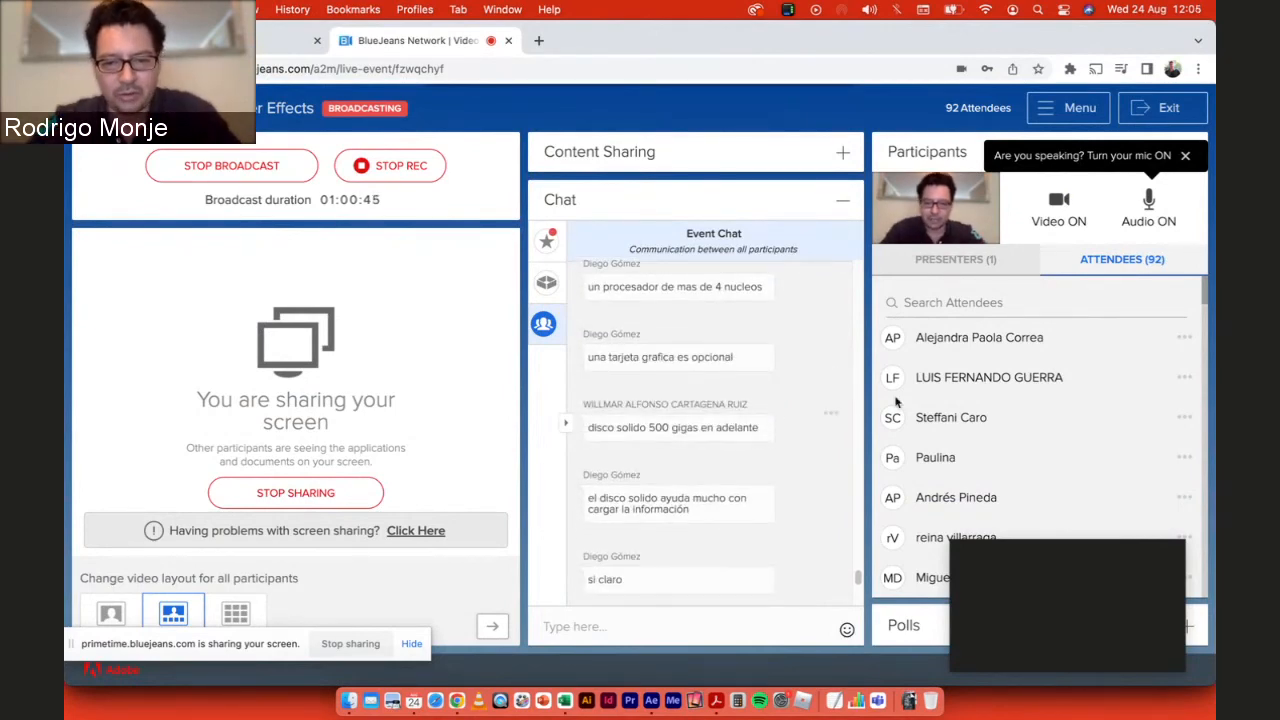
Step: Switch to After Effects, preview Comp 1 from the start and place the playhead at 0:00:04:08
key(super+Tab)
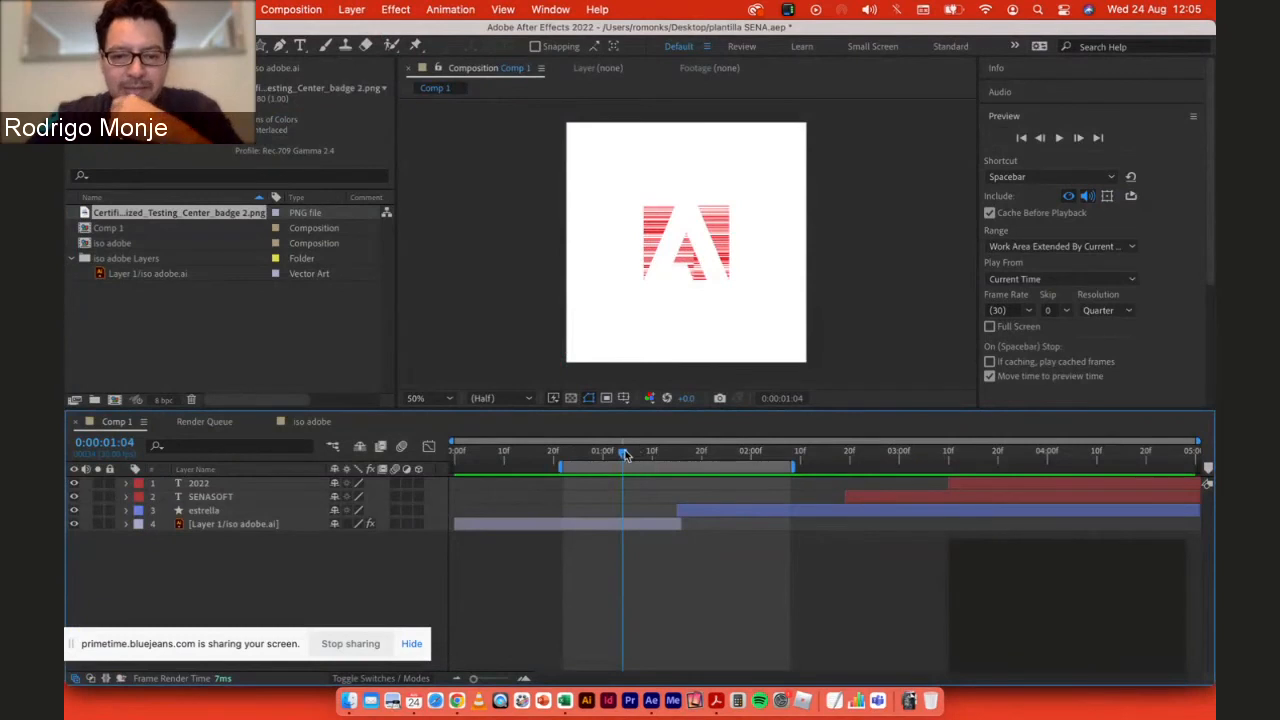
drag(625, 450, 451, 456)
key(space)
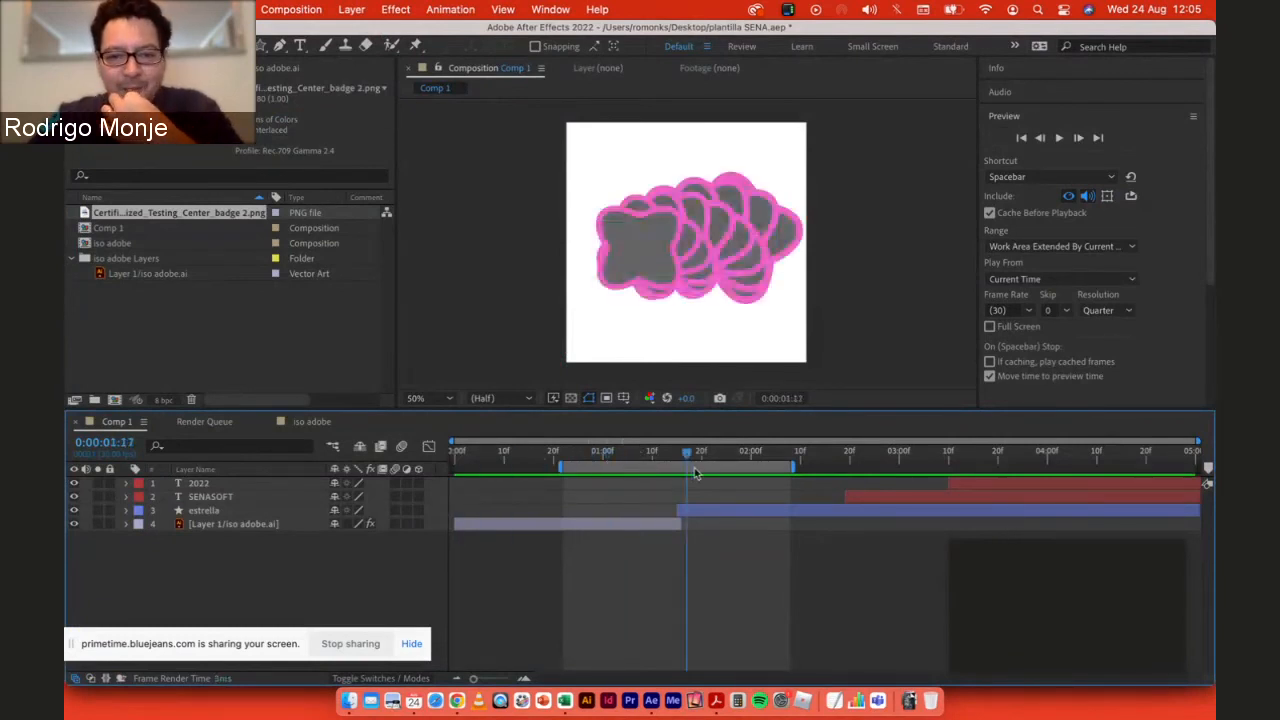
drag(789, 468, 1088, 476)
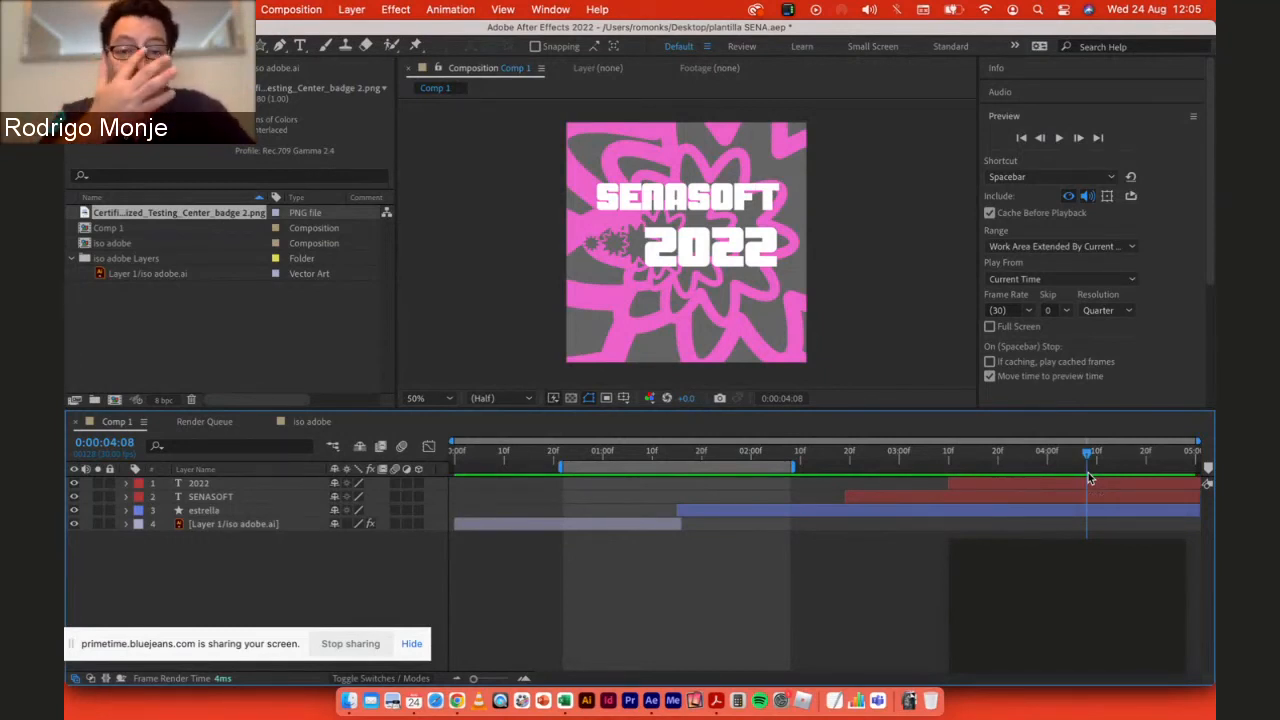
Step: Open Essential Graphics and rename the Comp 1 composition as cortina SENASOFT in the project
click(551, 10)
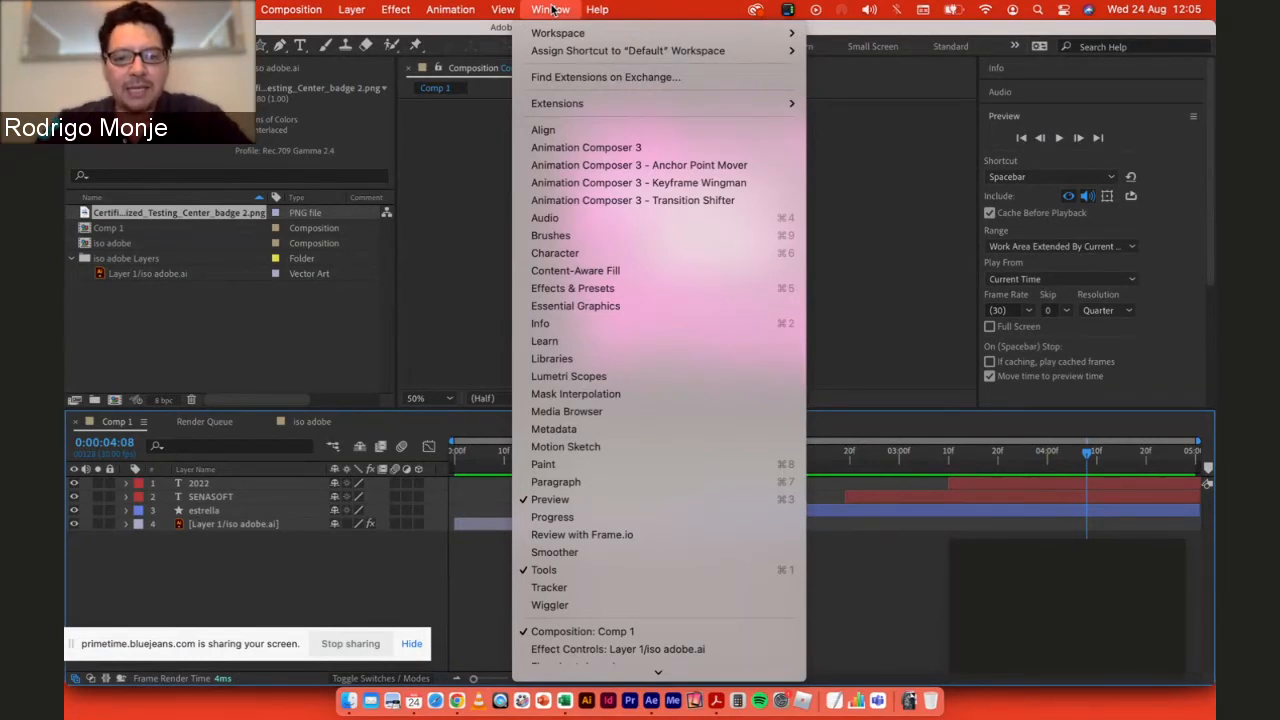
click(586, 309)
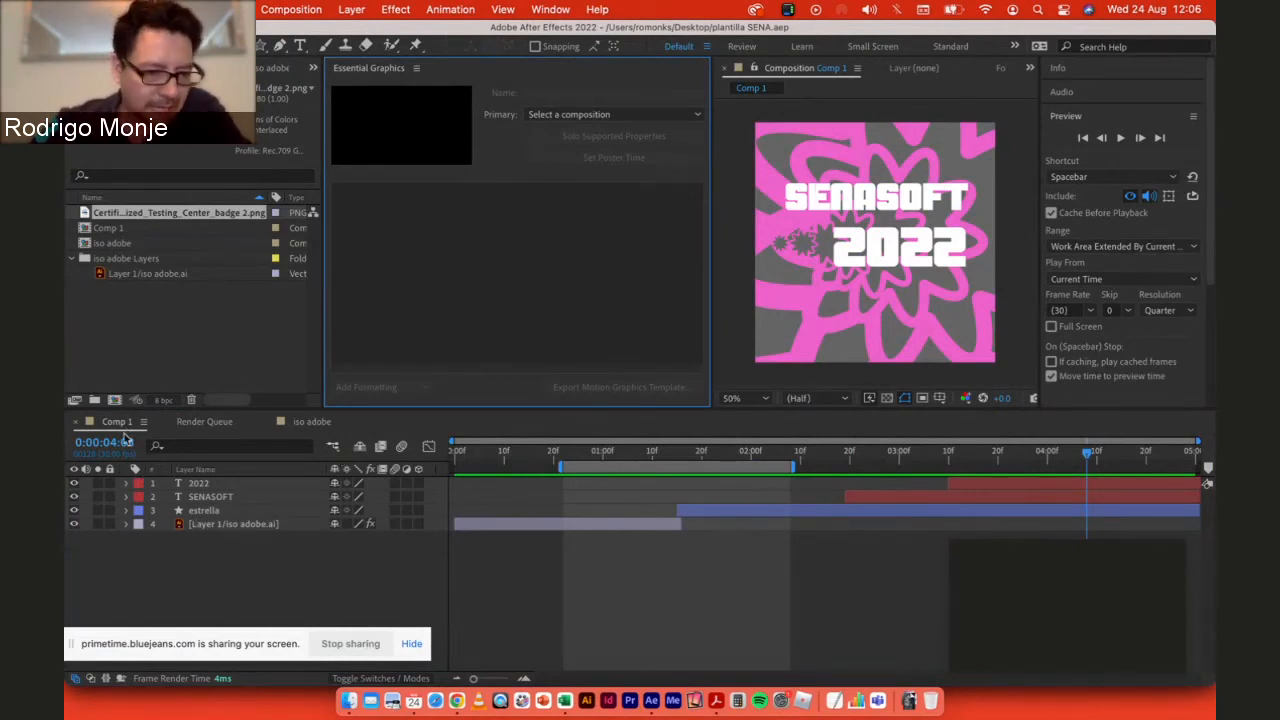
click(118, 228)
key(Return)
text(cortina)
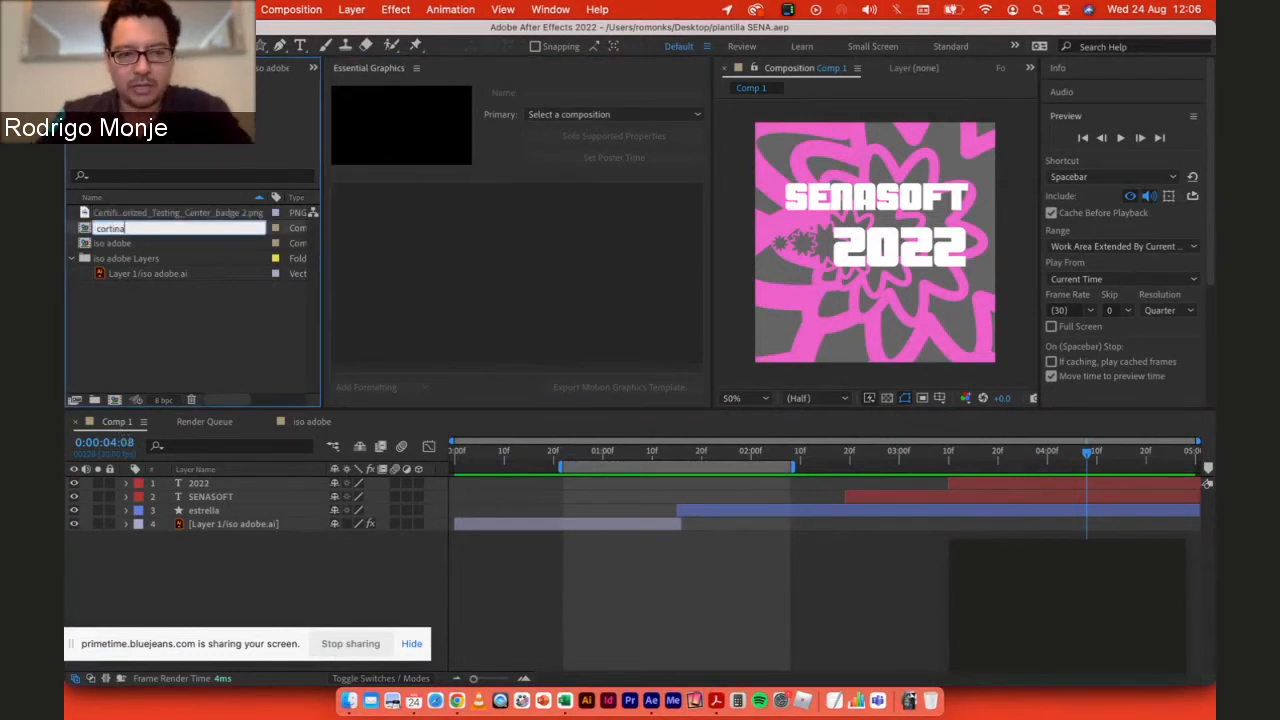
text( SENAS)
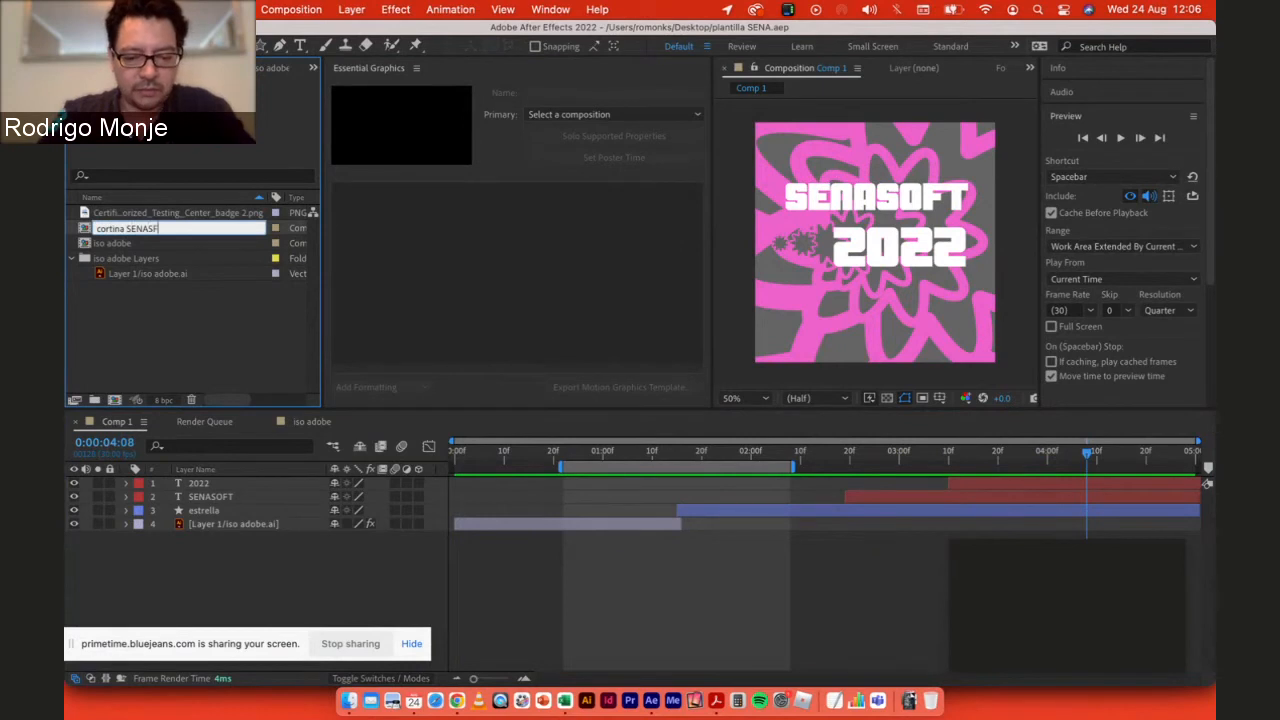
text(OFT)
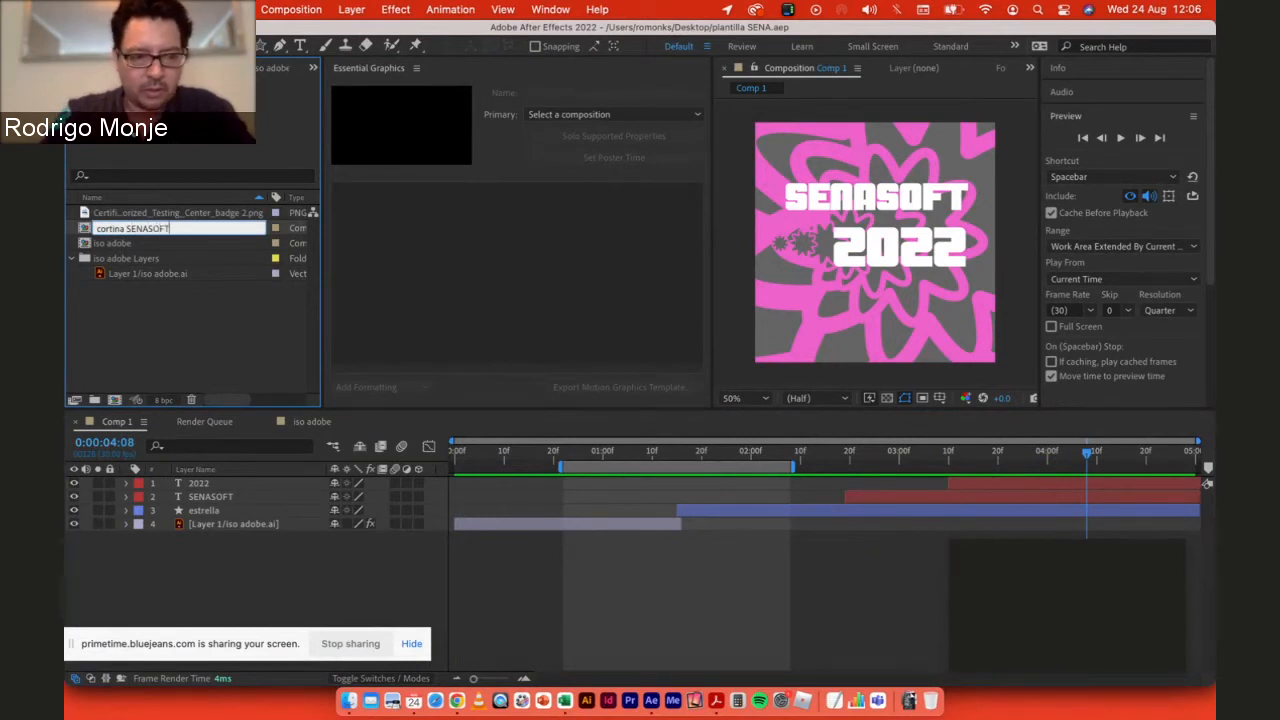
key(Return)
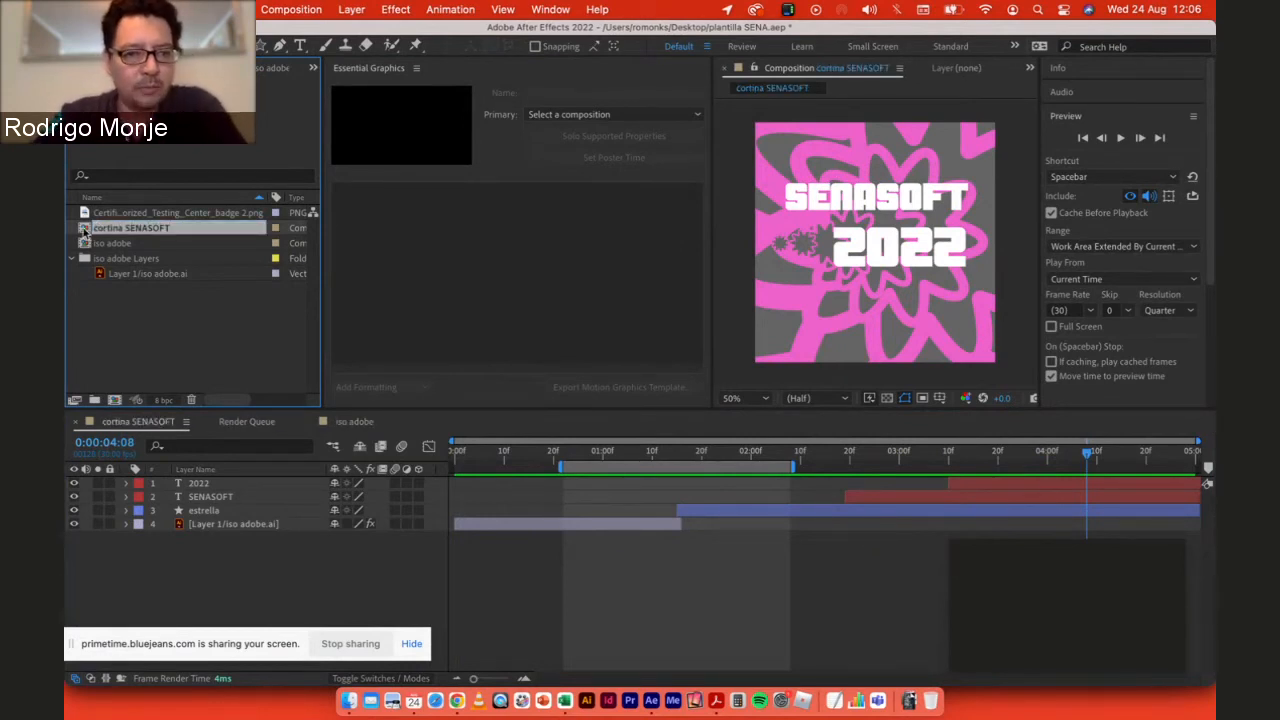
Step: Set cortina SENASOFT as the primary composition in Essential Graphics and name the template cortina SENASOFT
click(641, 115)
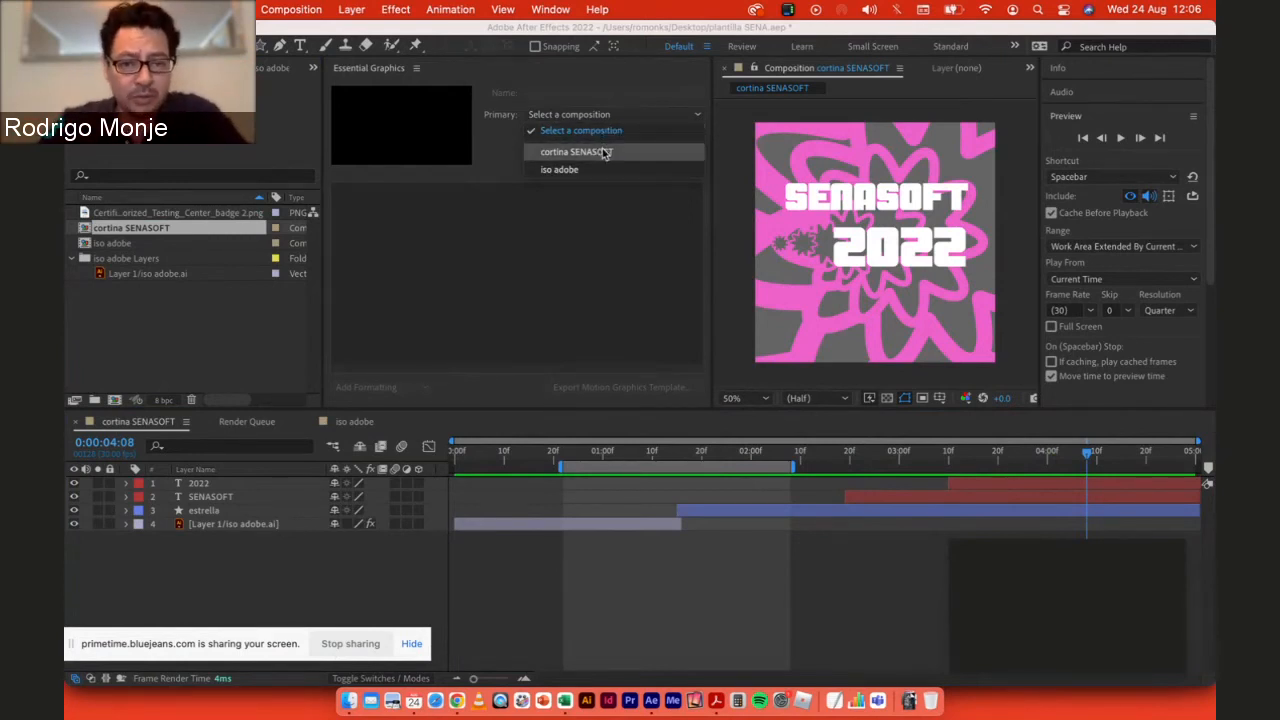
click(604, 152)
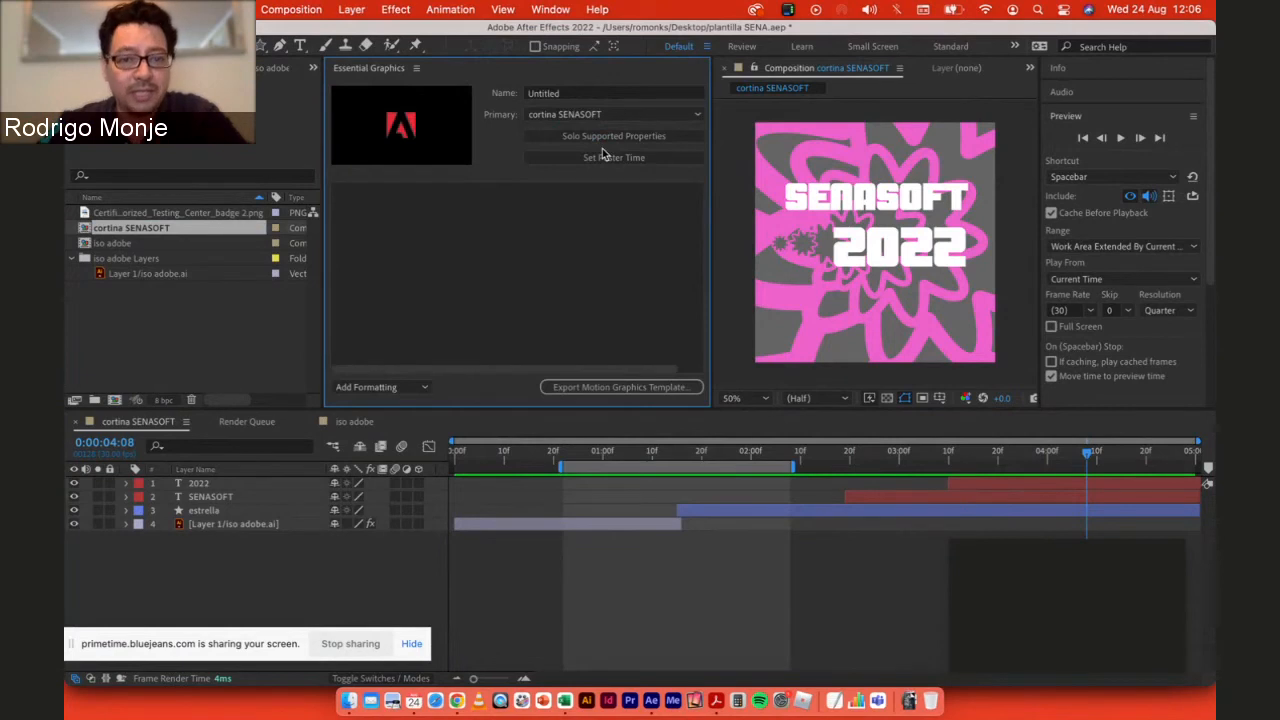
click(566, 92)
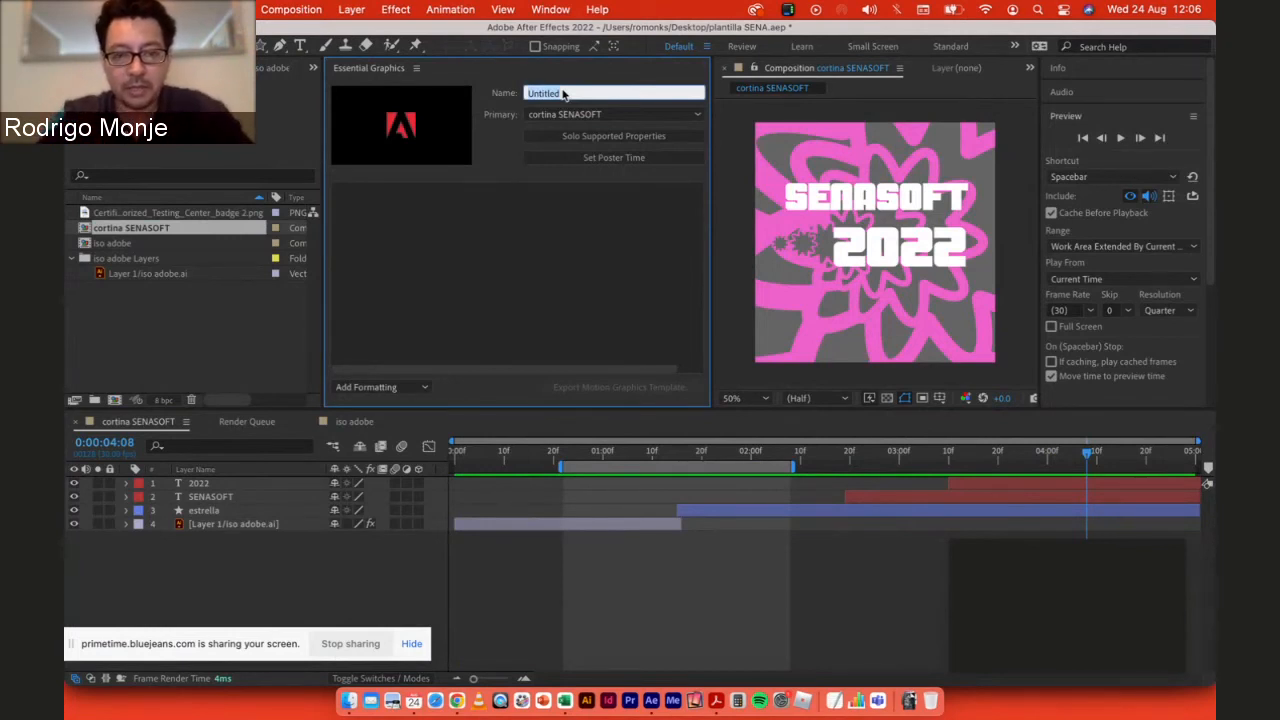
text(cortina )
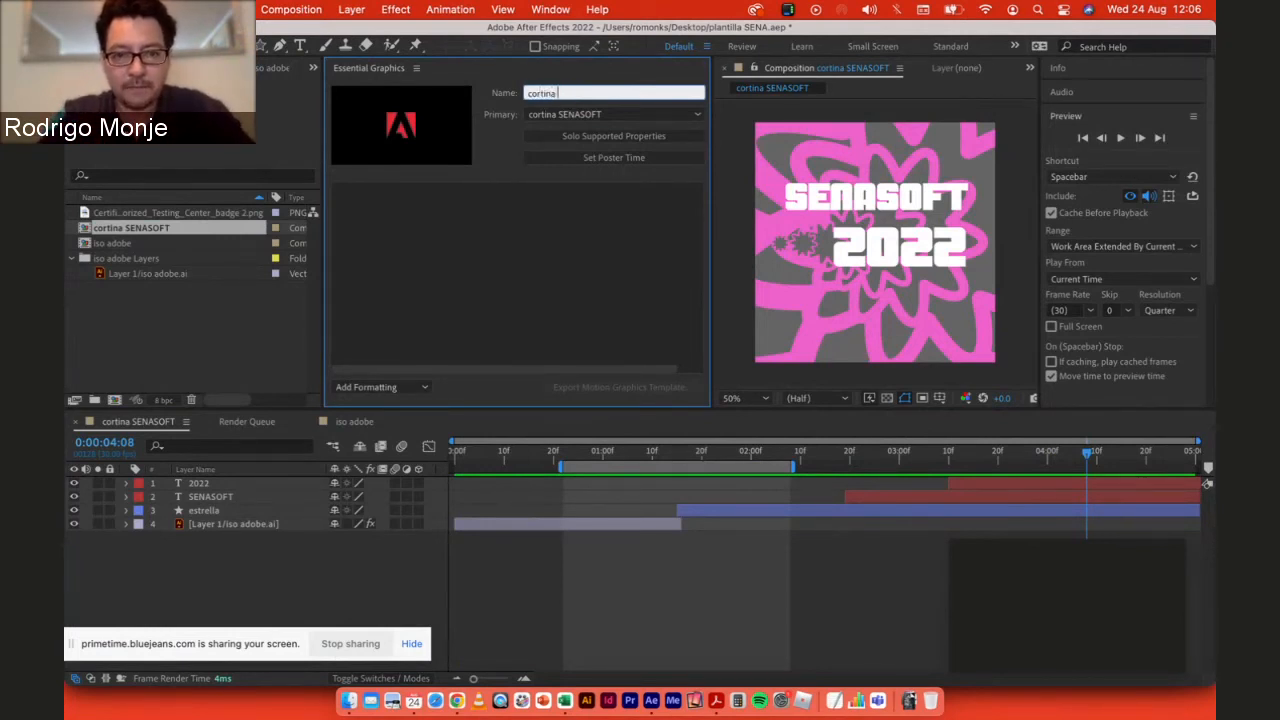
text(SENASOFT)
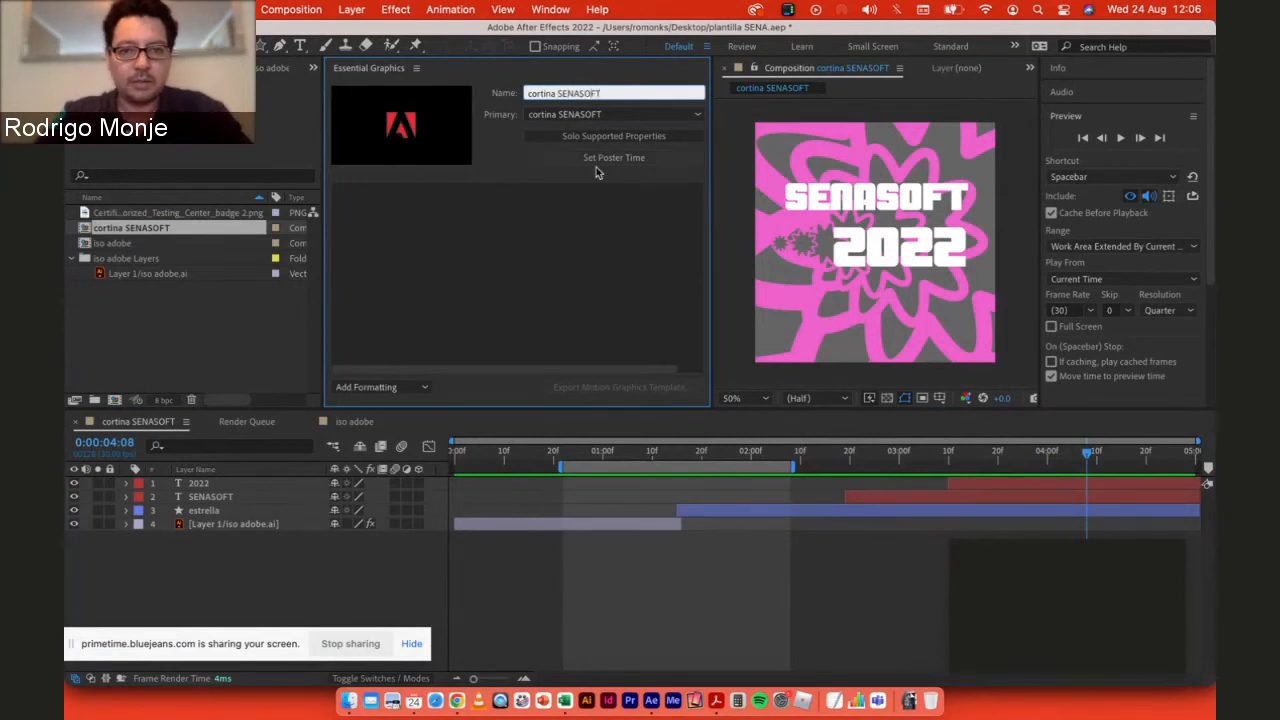
key(Return)
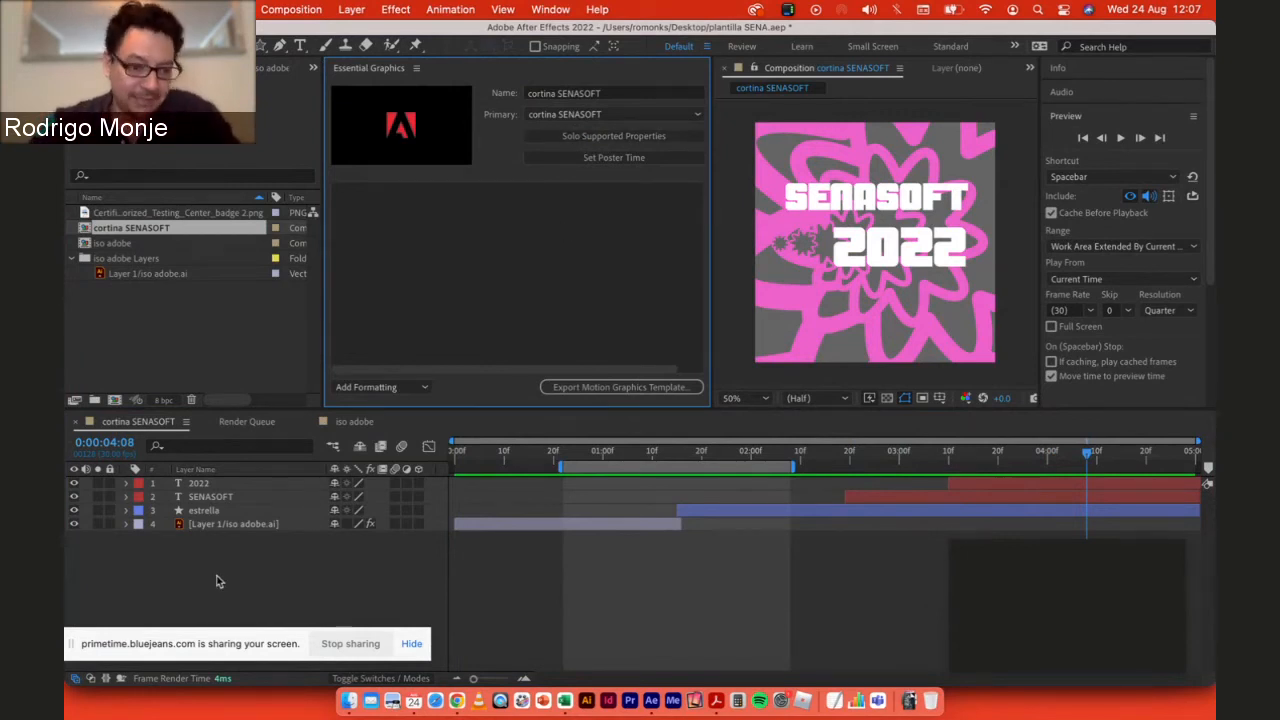
Step: Solo the supported properties of the primary composition and look through those of each layer in the timeline
click(662, 133)
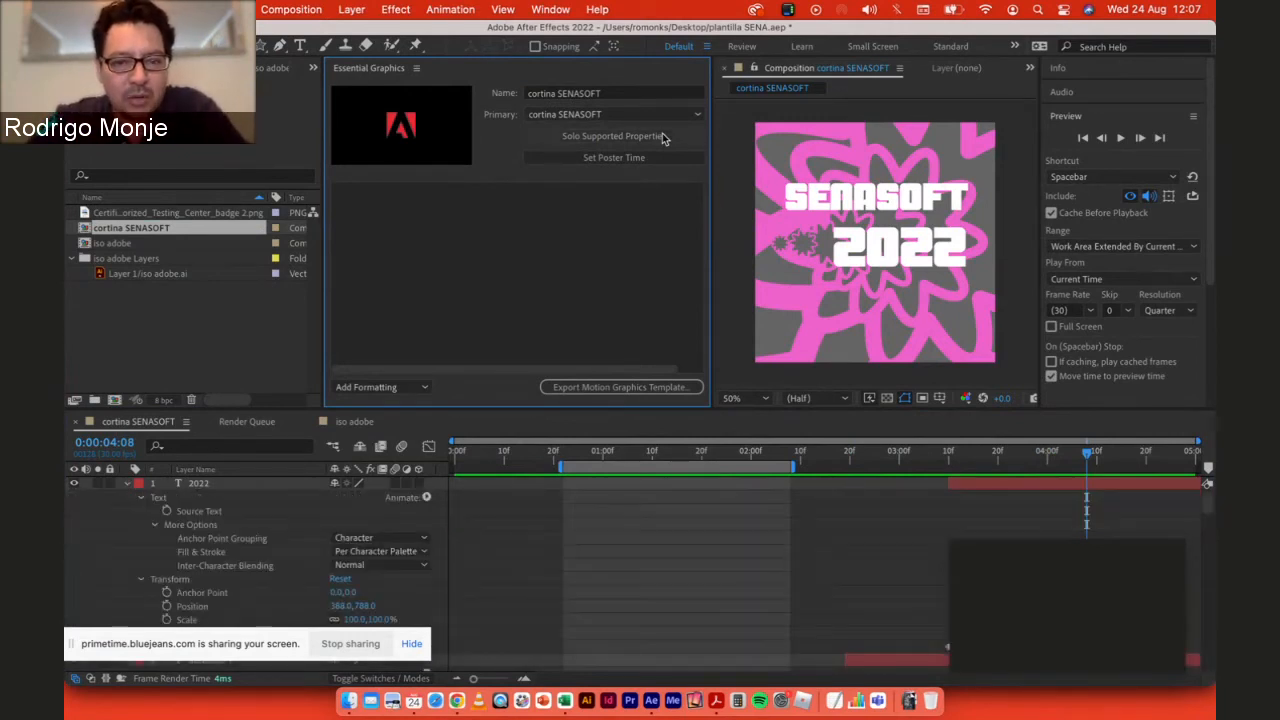
scroll(241, 521, down, 10)
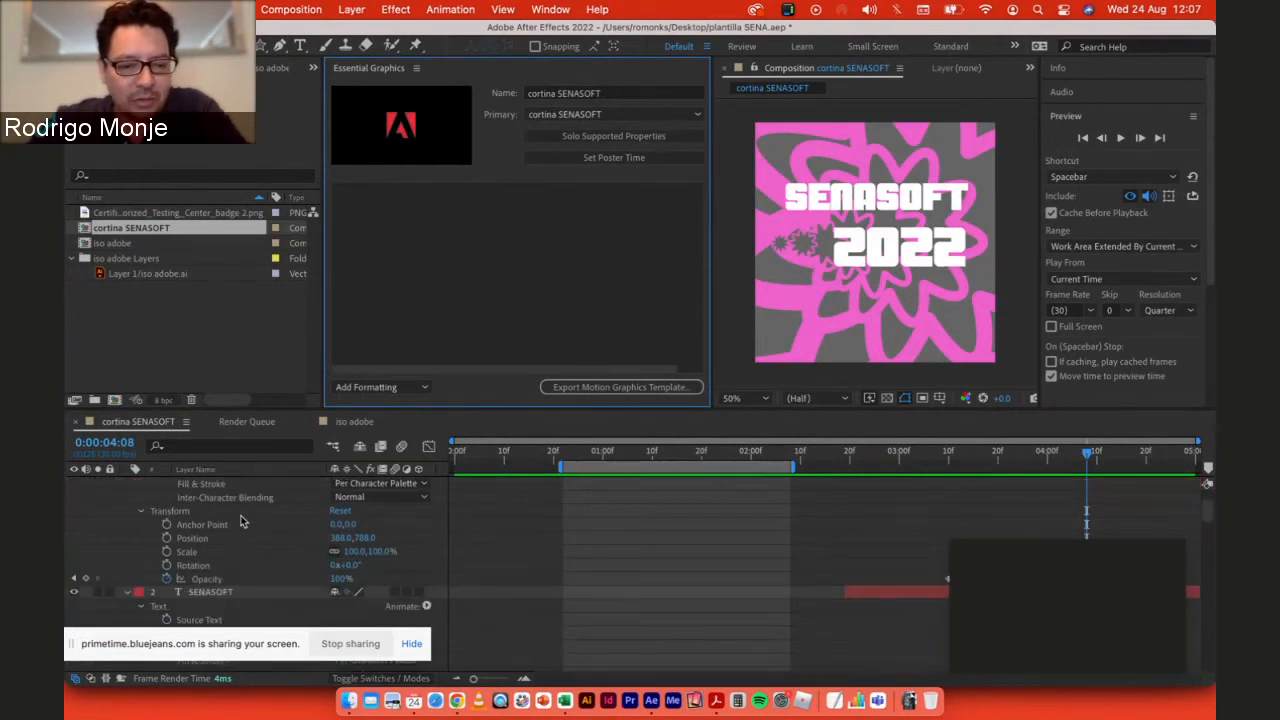
scroll(241, 521, down, 10)
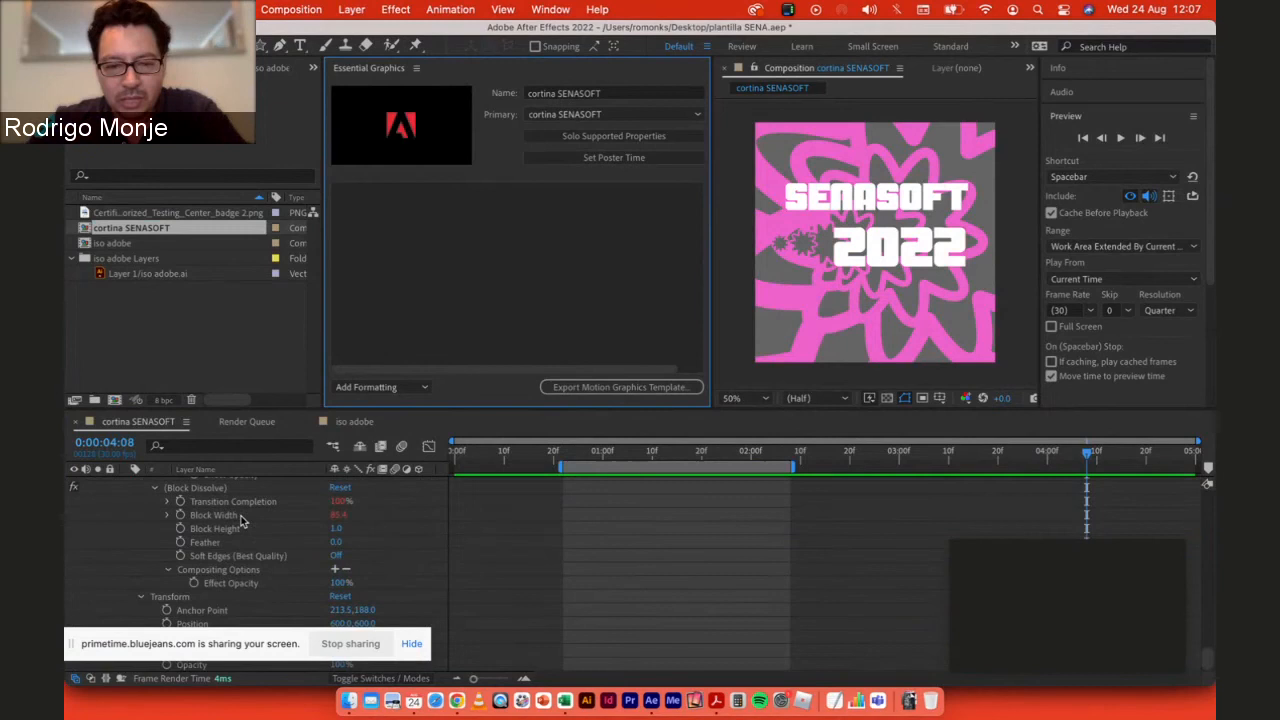
scroll(241, 521, up, 10)
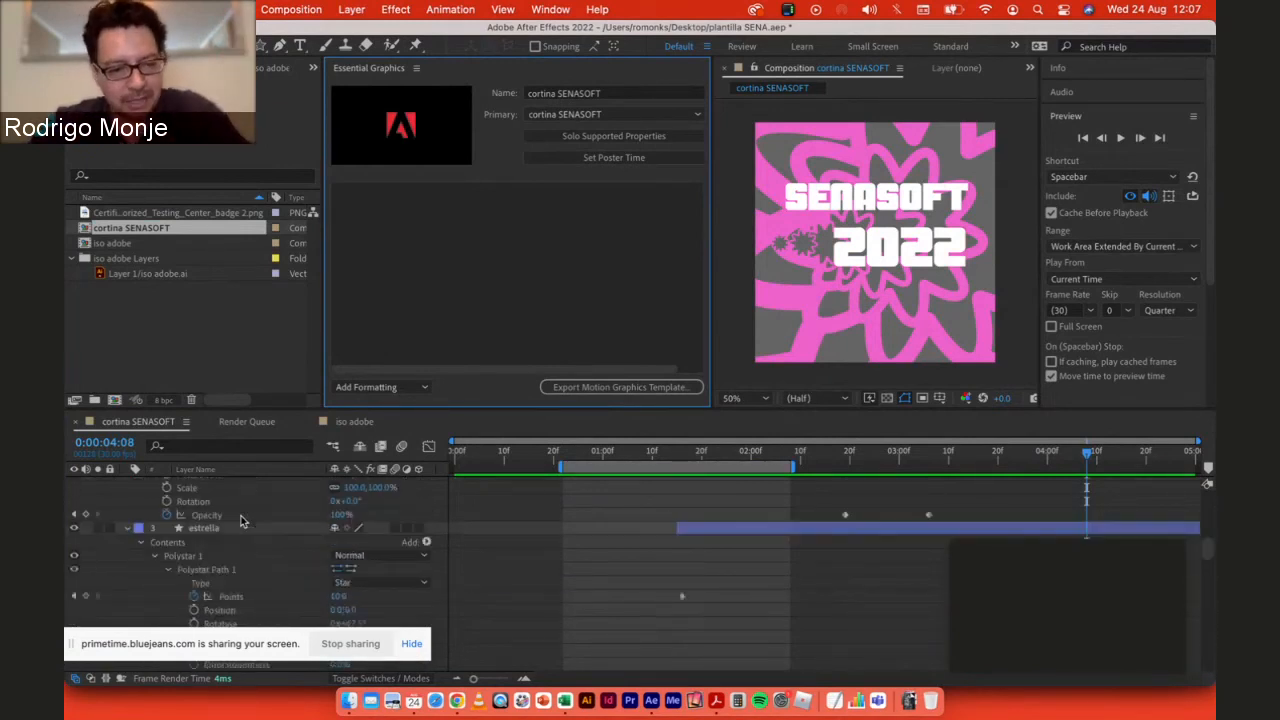
scroll(241, 521, up, 5)
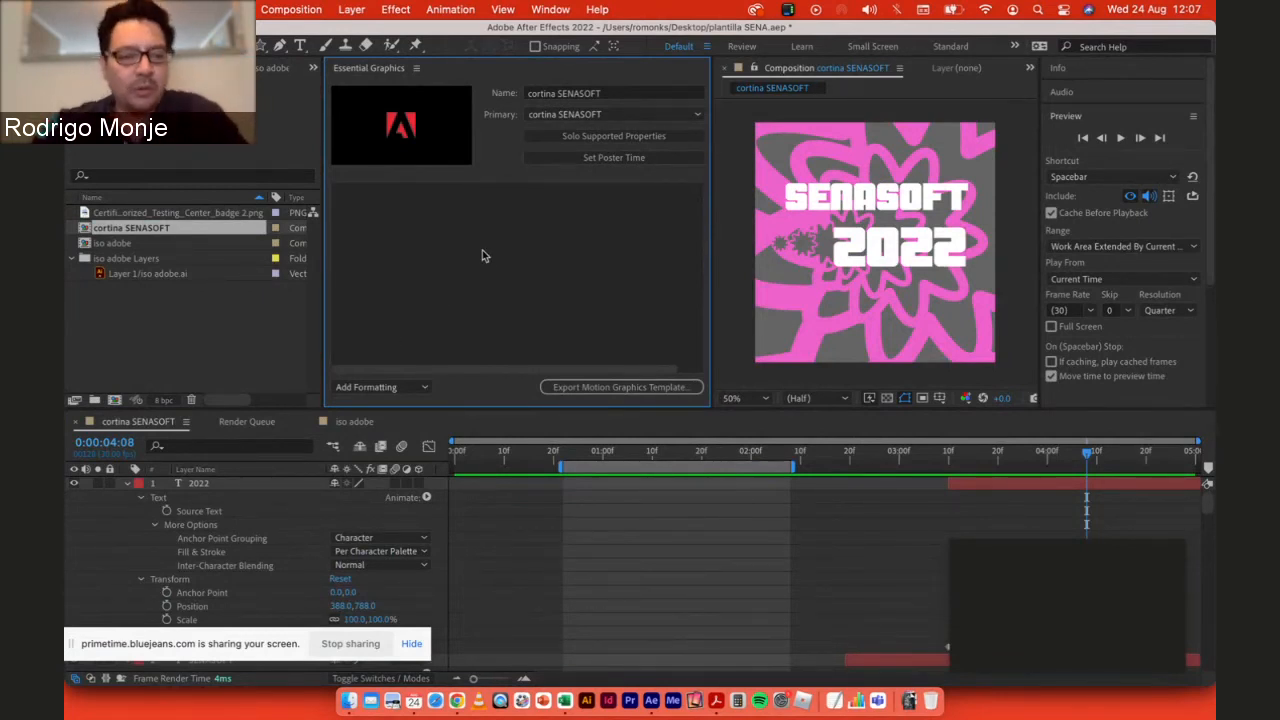
Step: Collapse the properties of the 2022, SENASOFT and estrella layers in the timeline
click(127, 484)
click(127, 497)
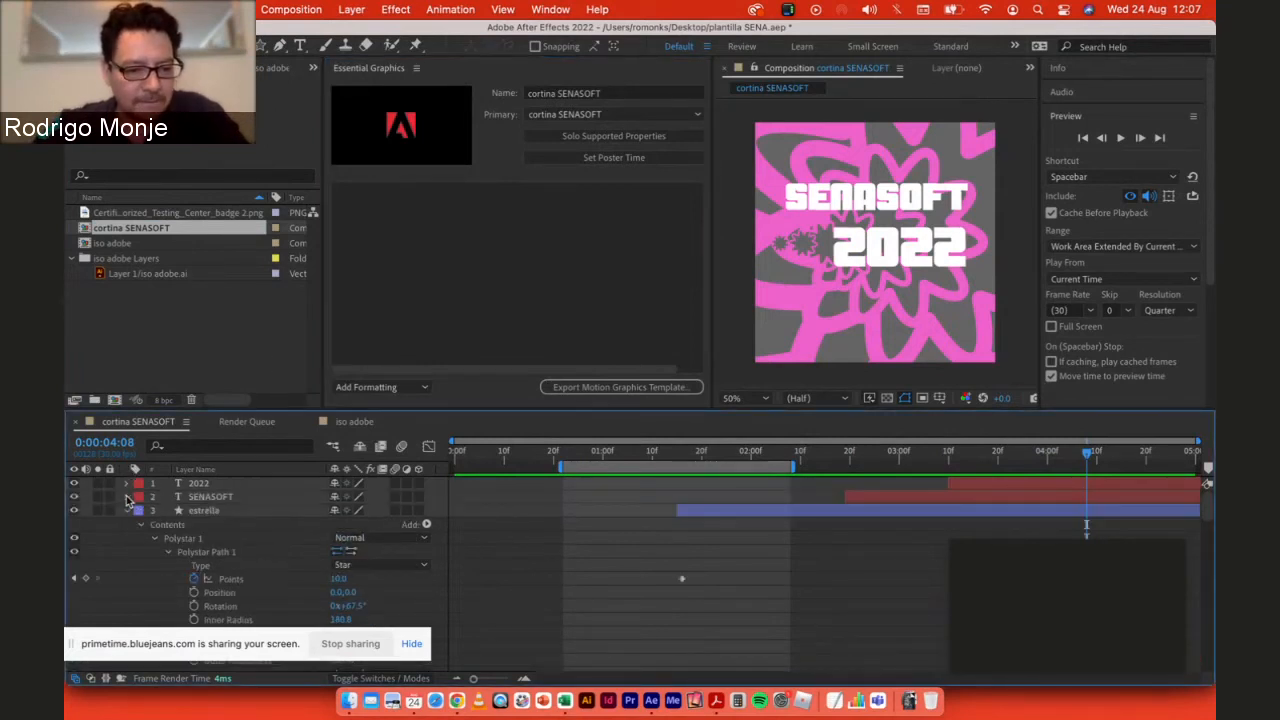
click(127, 511)
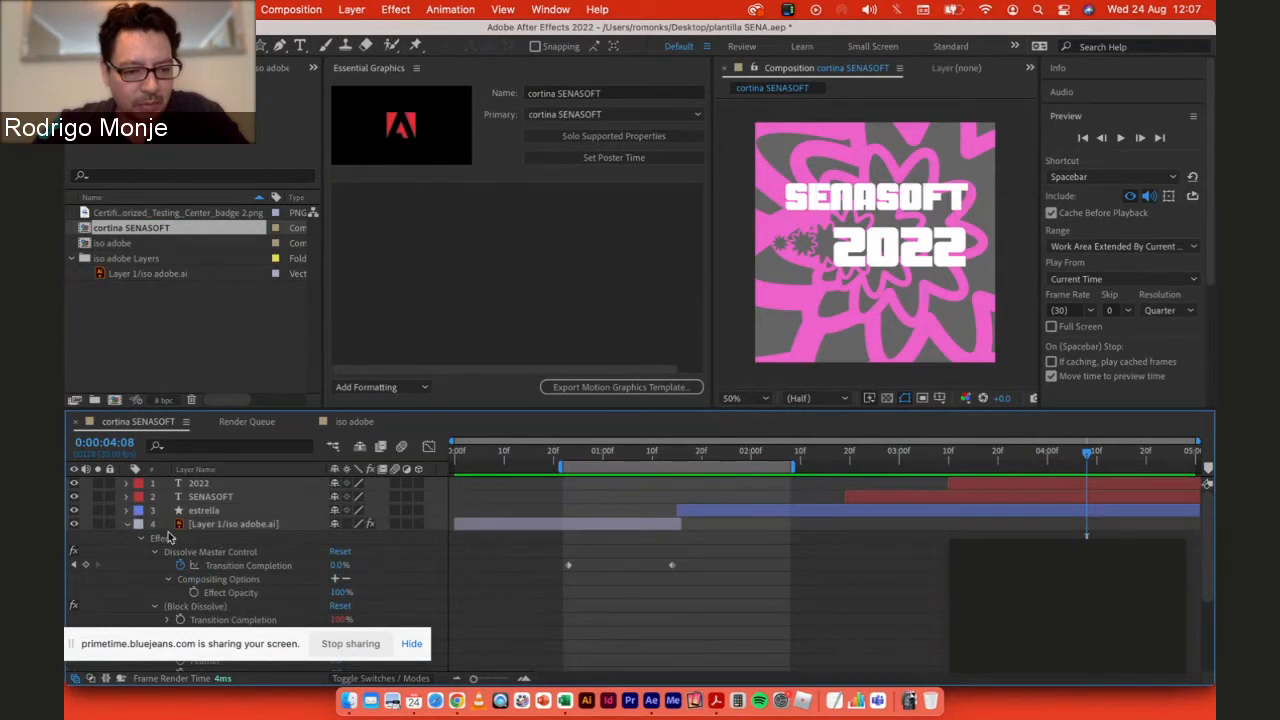
Step: Add the Block Height property of the iso adobe layer's Block Dissolve effect to the cortina SENASOFT template
click(224, 524)
mouse_move(600, 450)
mouse_down()
mouse_move(612, 450)
mouse_move(583, 450)
mouse_up()
click(601, 449)
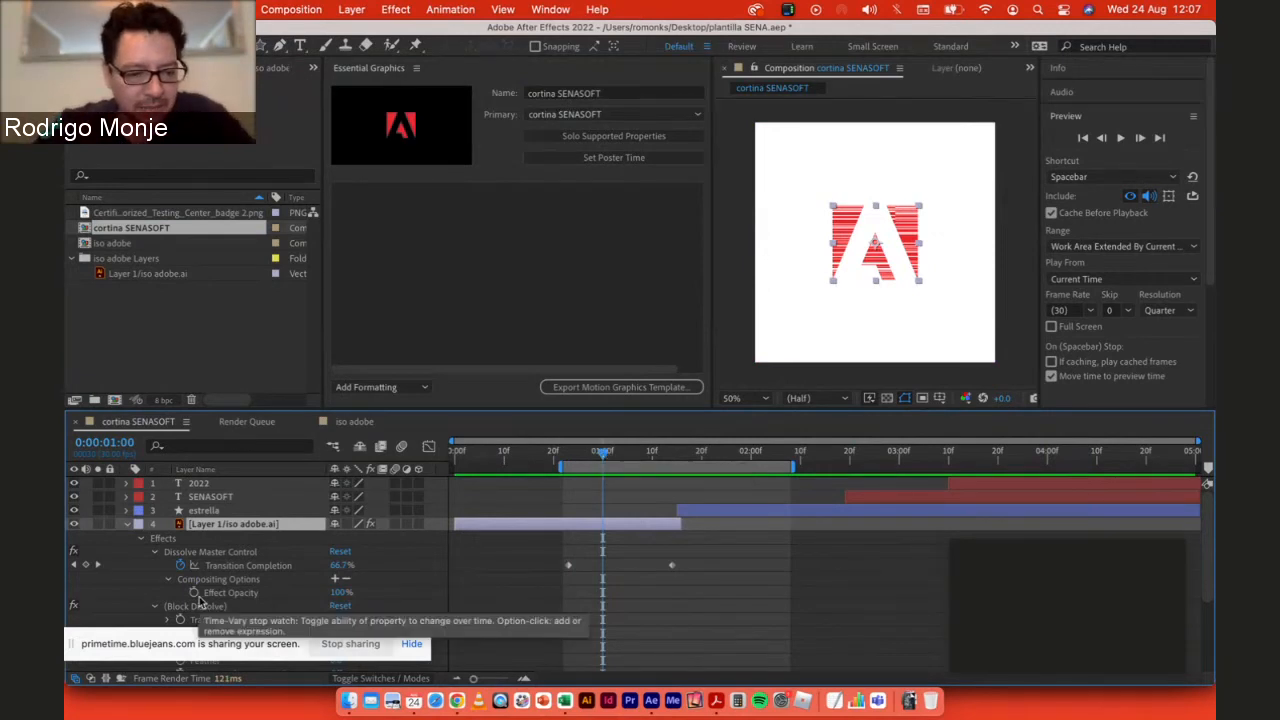
scroll(263, 583, down, 3)
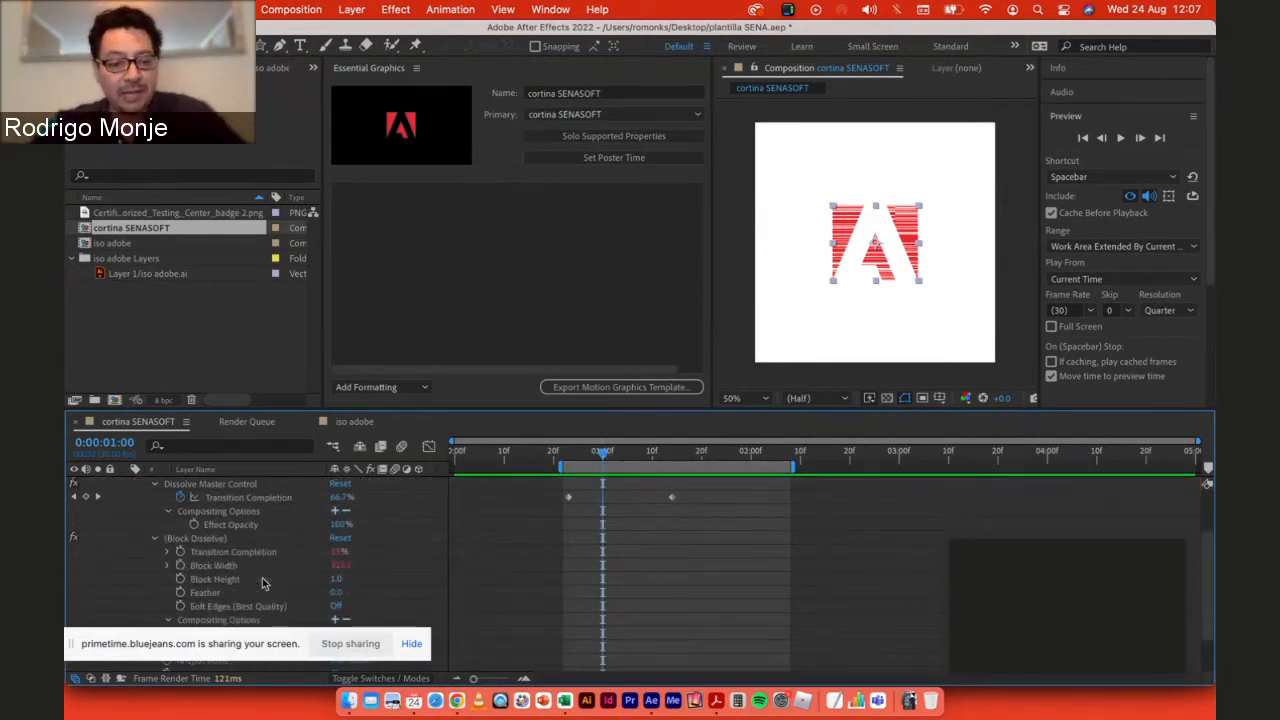
click(230, 580)
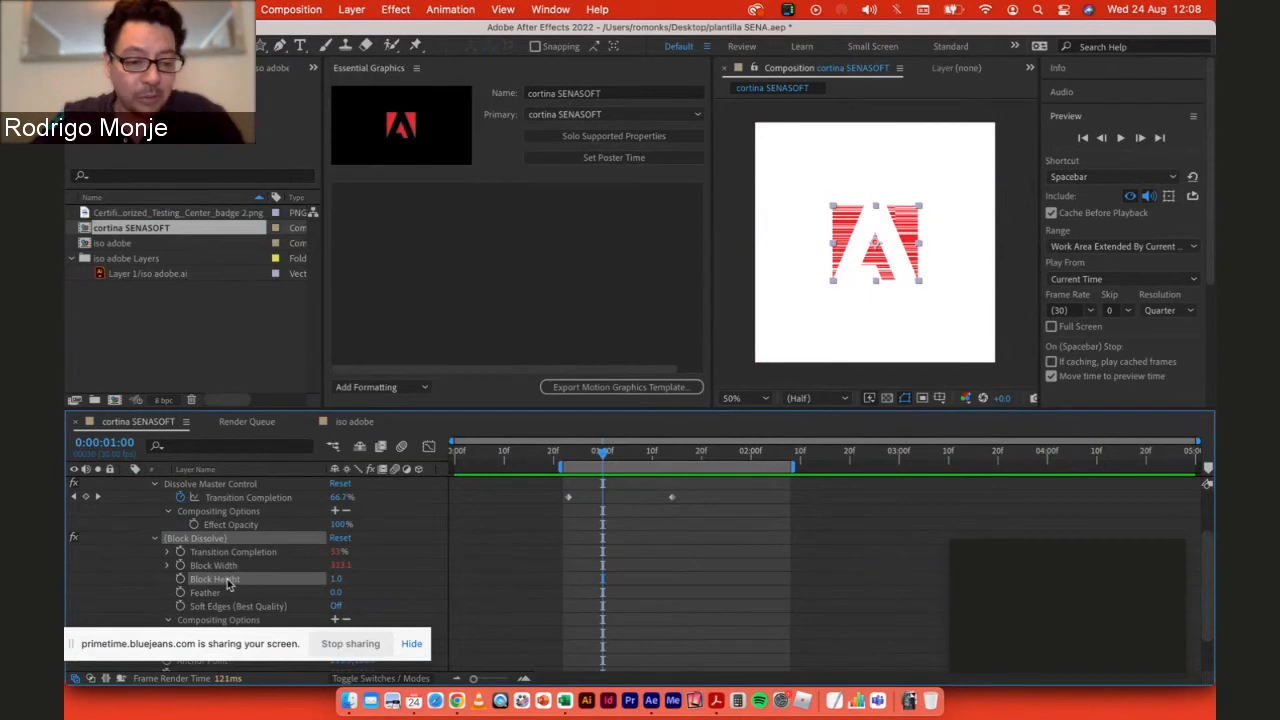
drag(227, 579, 558, 197)
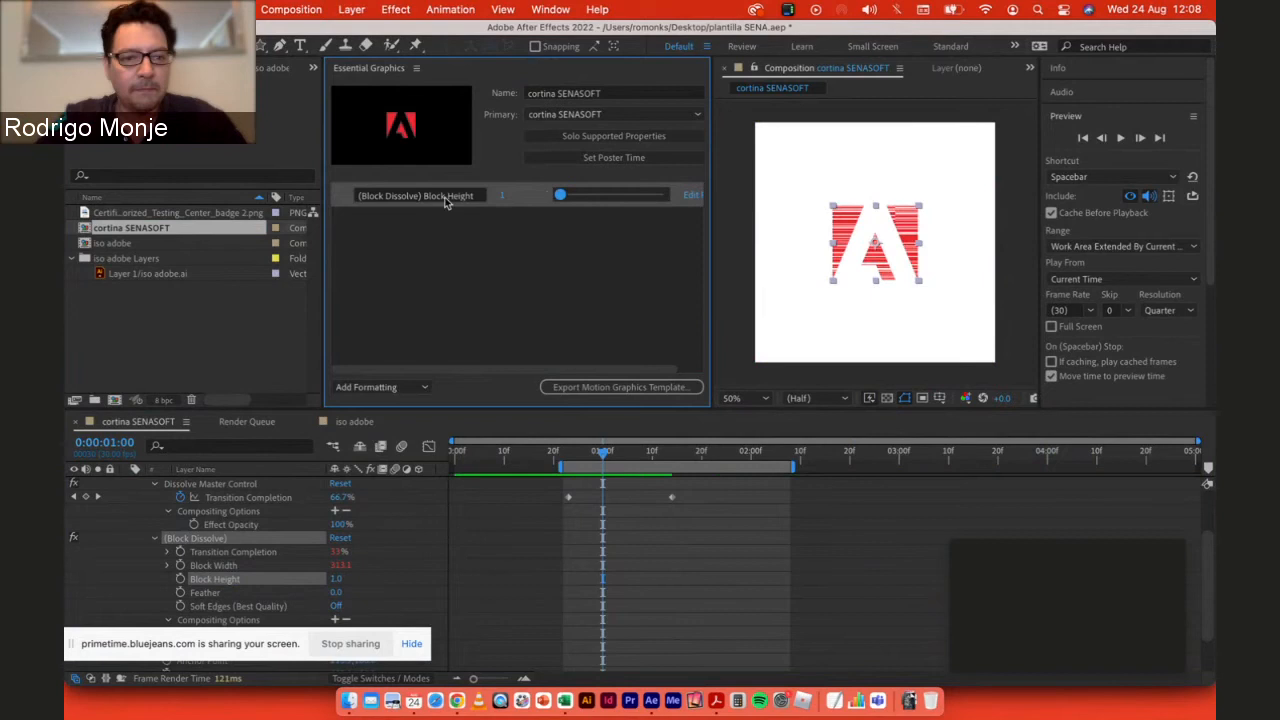
Step: Rename the Block Height control in the template as "ancho líneas iso addobe"
click(387, 198)
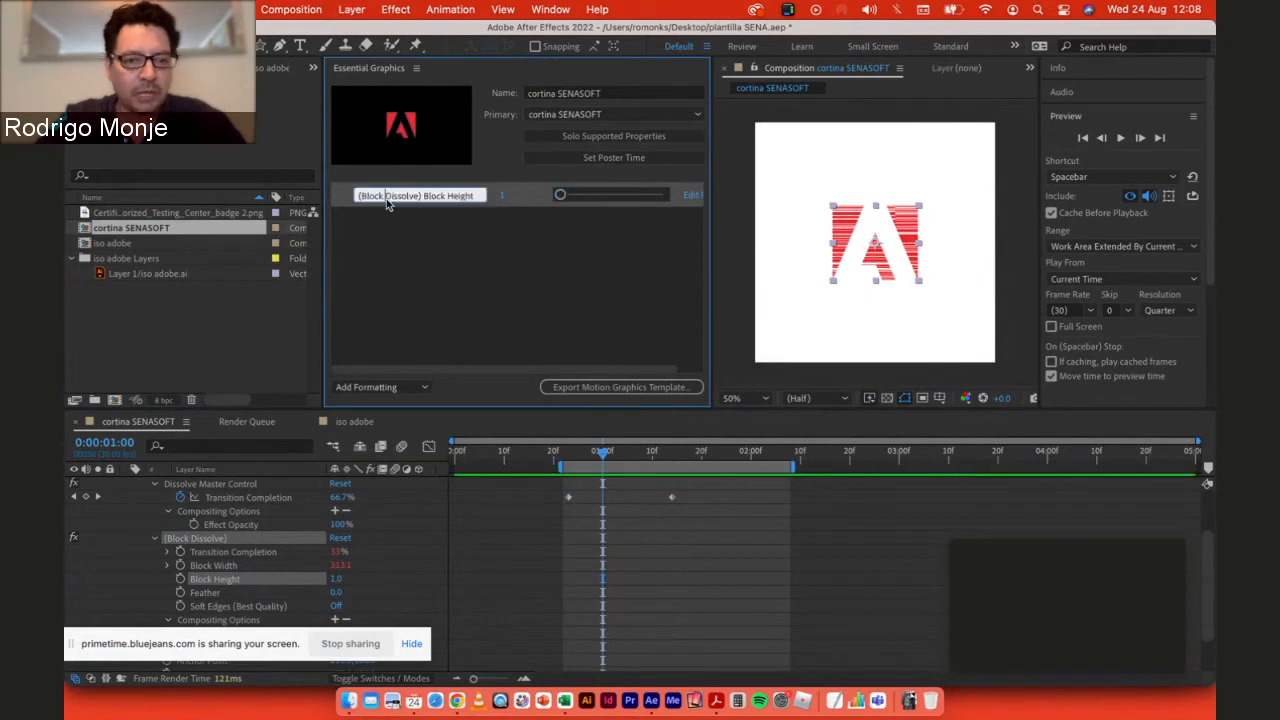
key(super+a)
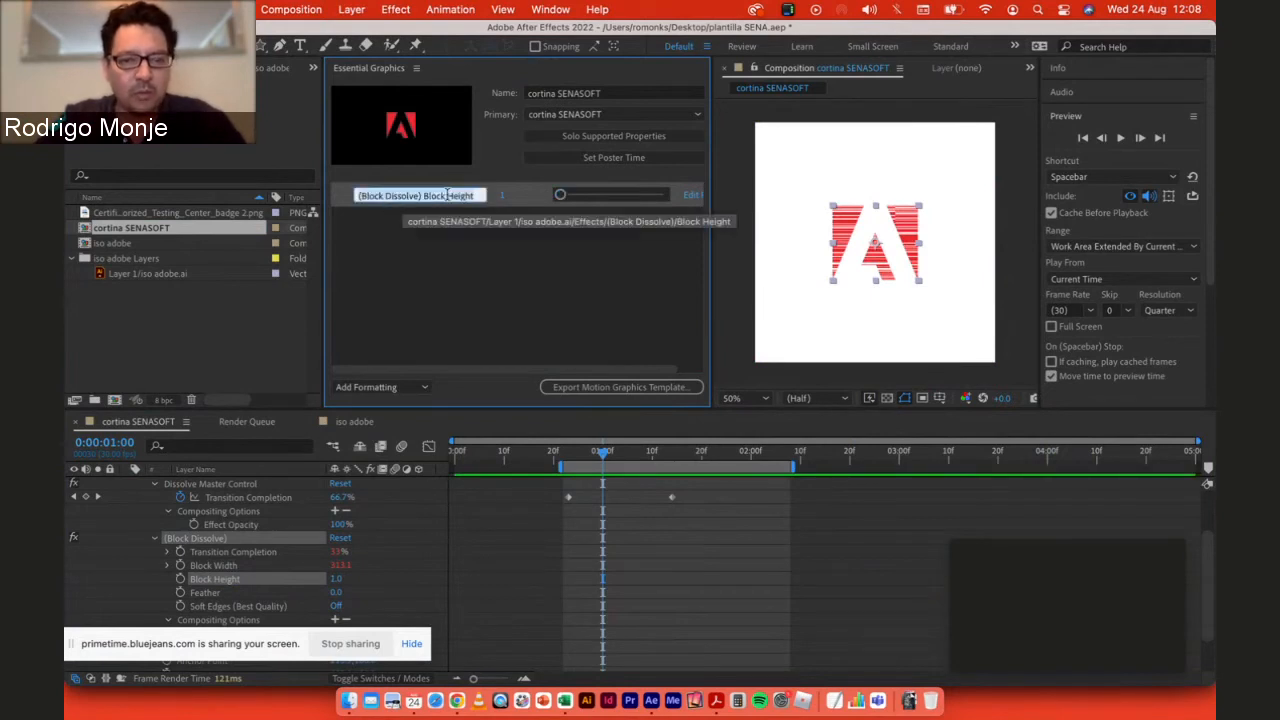
text(ancho lín)
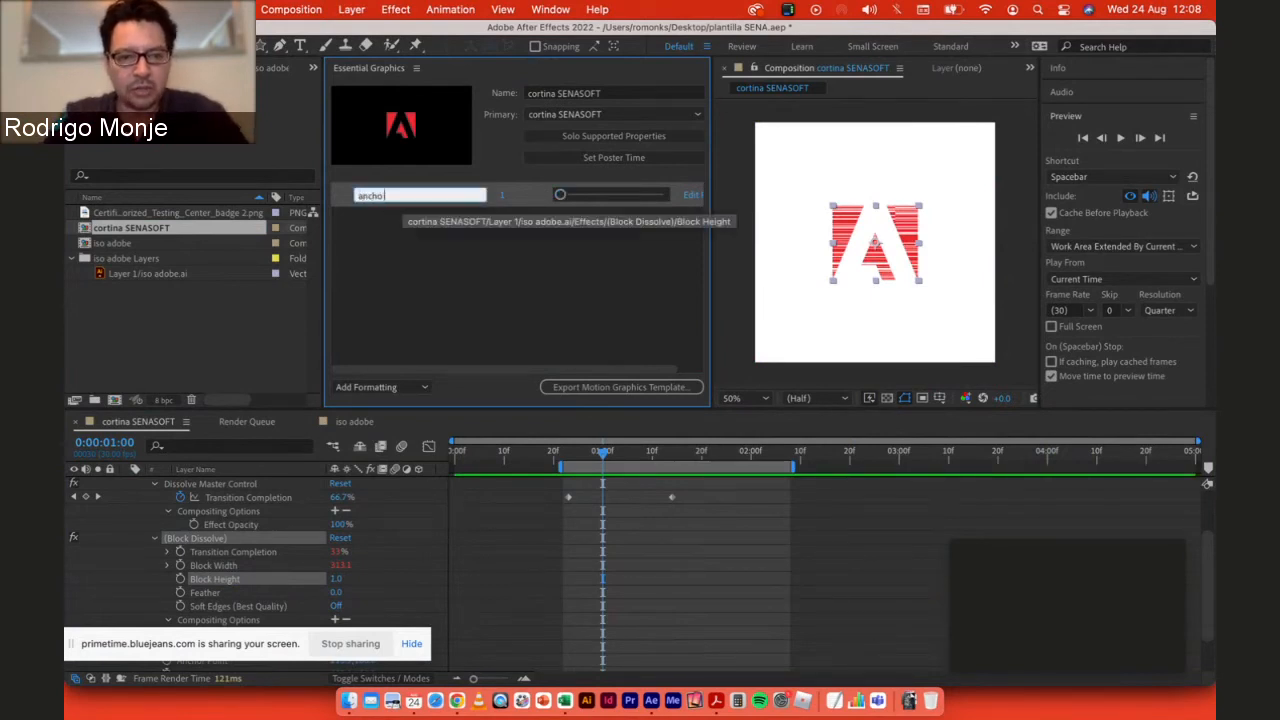
text(eas )
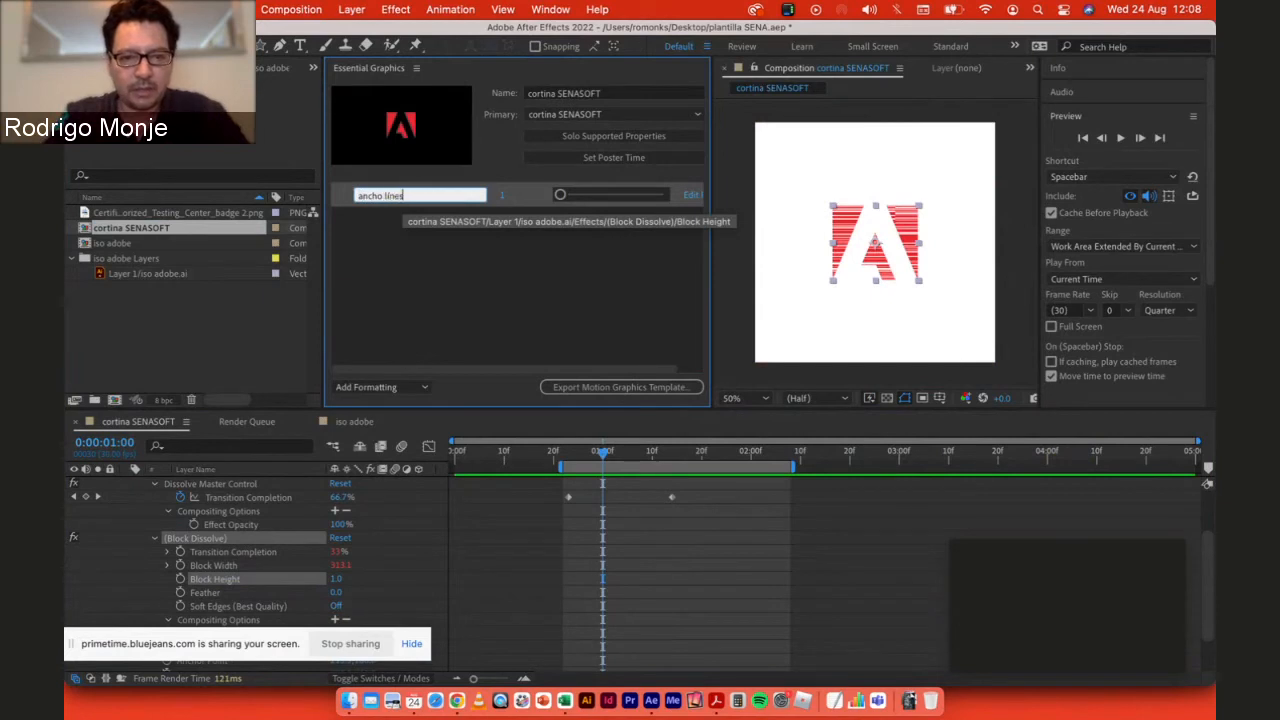
text(iso addobe)
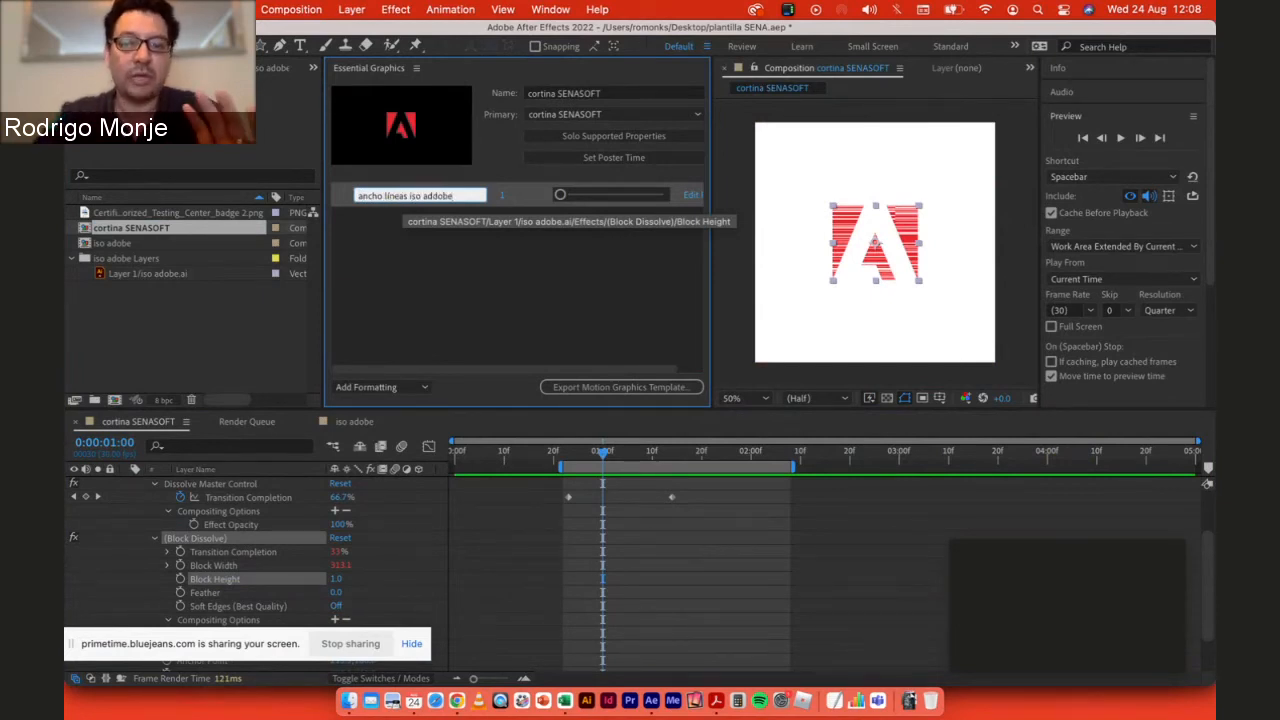
key(Return)
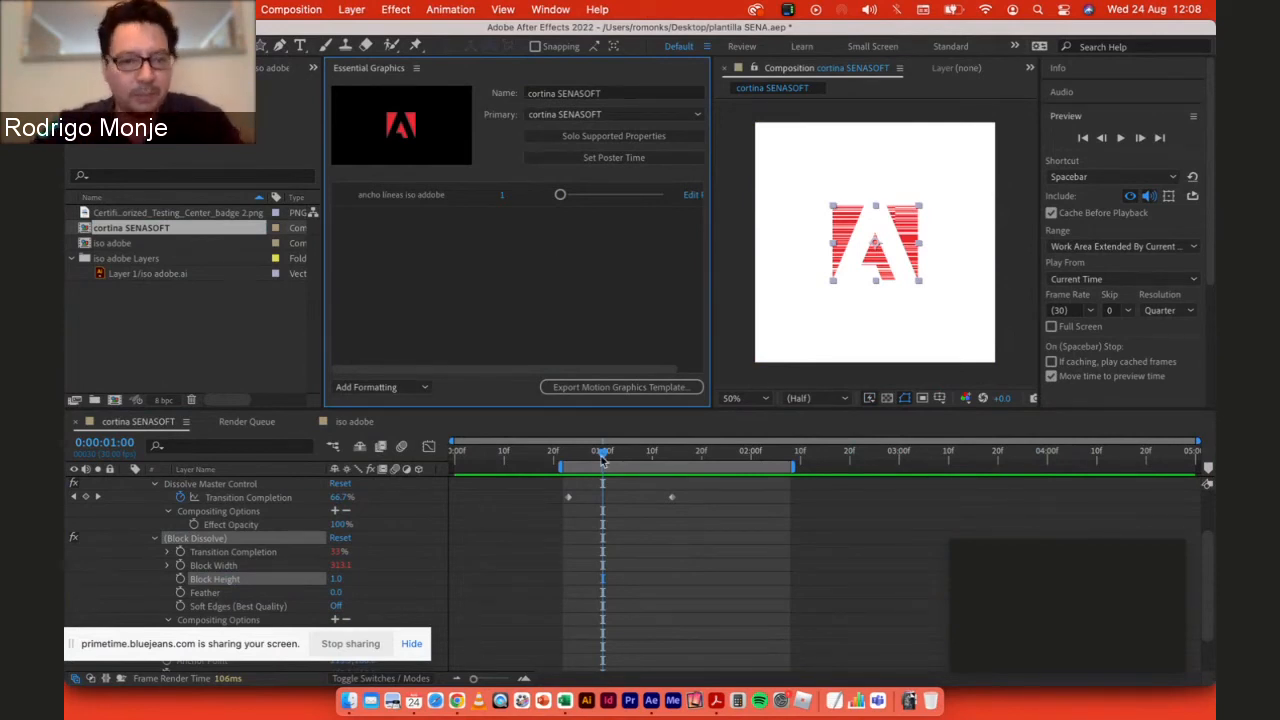
Step: Add the Layer 1/iso adobe.ai layer to the template as replaceable media and name it "iso logo"
mouse_move(602, 461)
mouse_down()
mouse_move(570, 461)
mouse_move(597, 461)
mouse_up()
scroll(197, 499, up, 3)
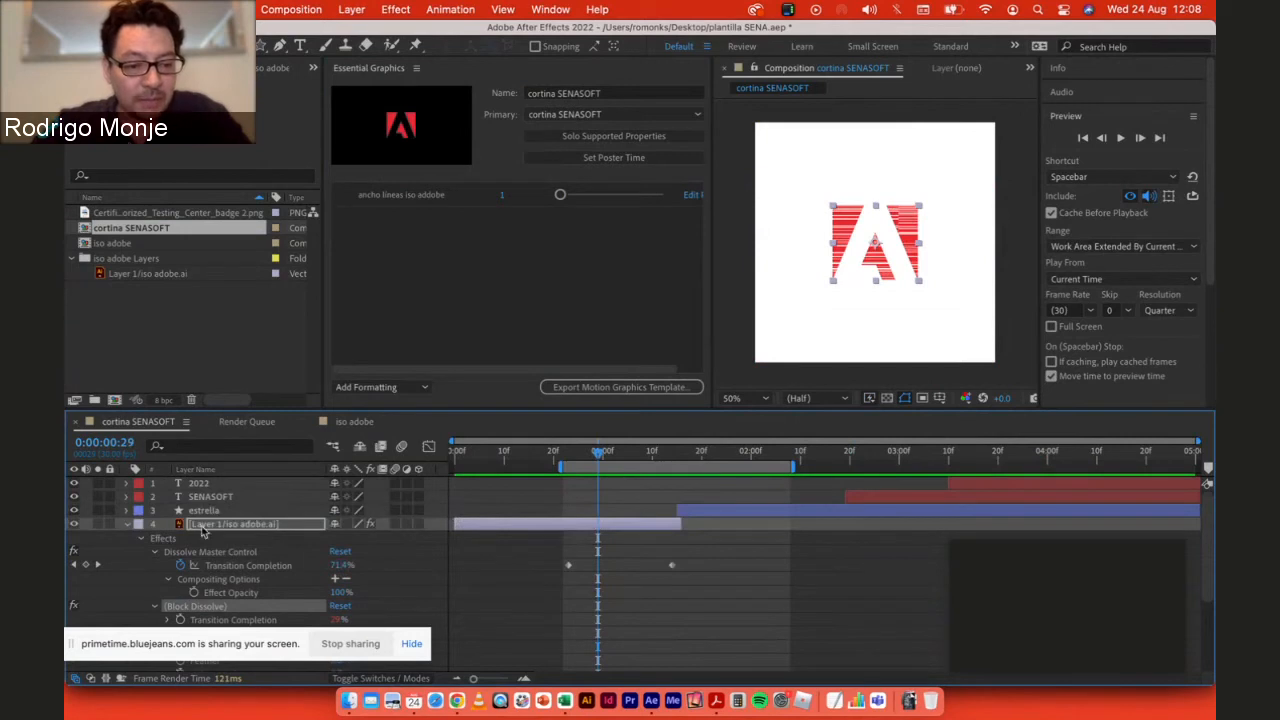
drag(176, 526, 496, 271)
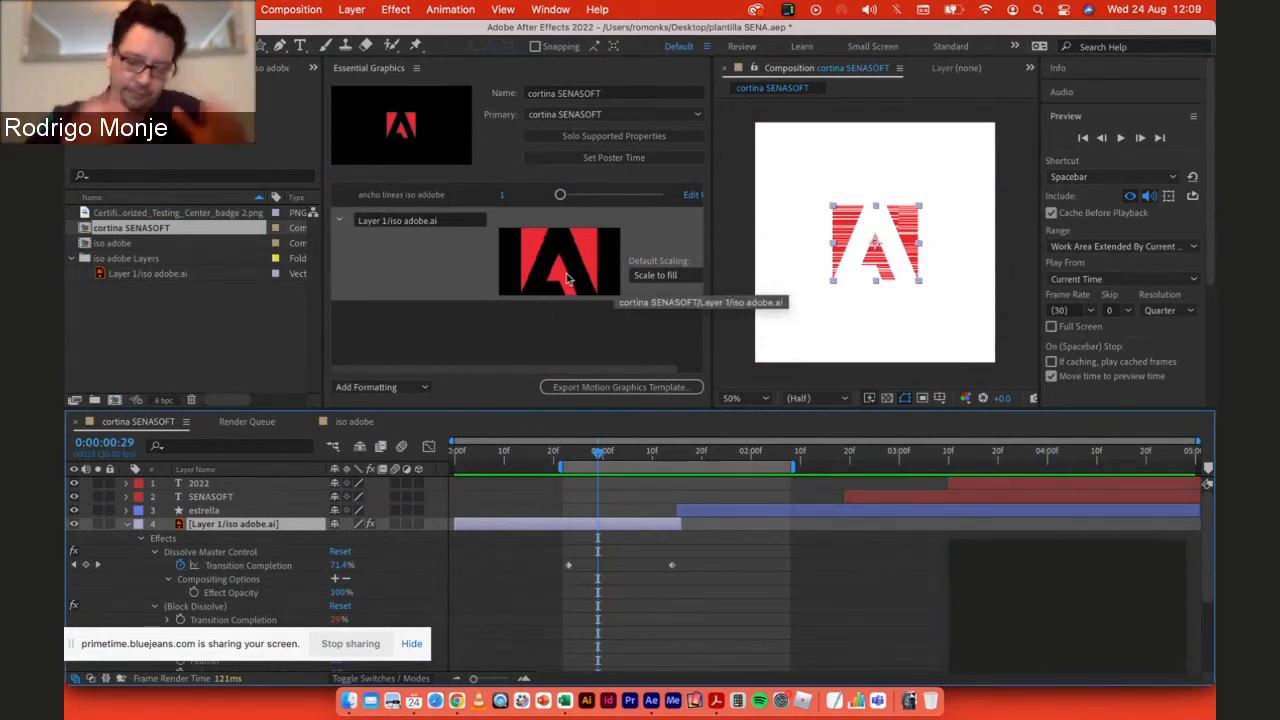
click(442, 223)
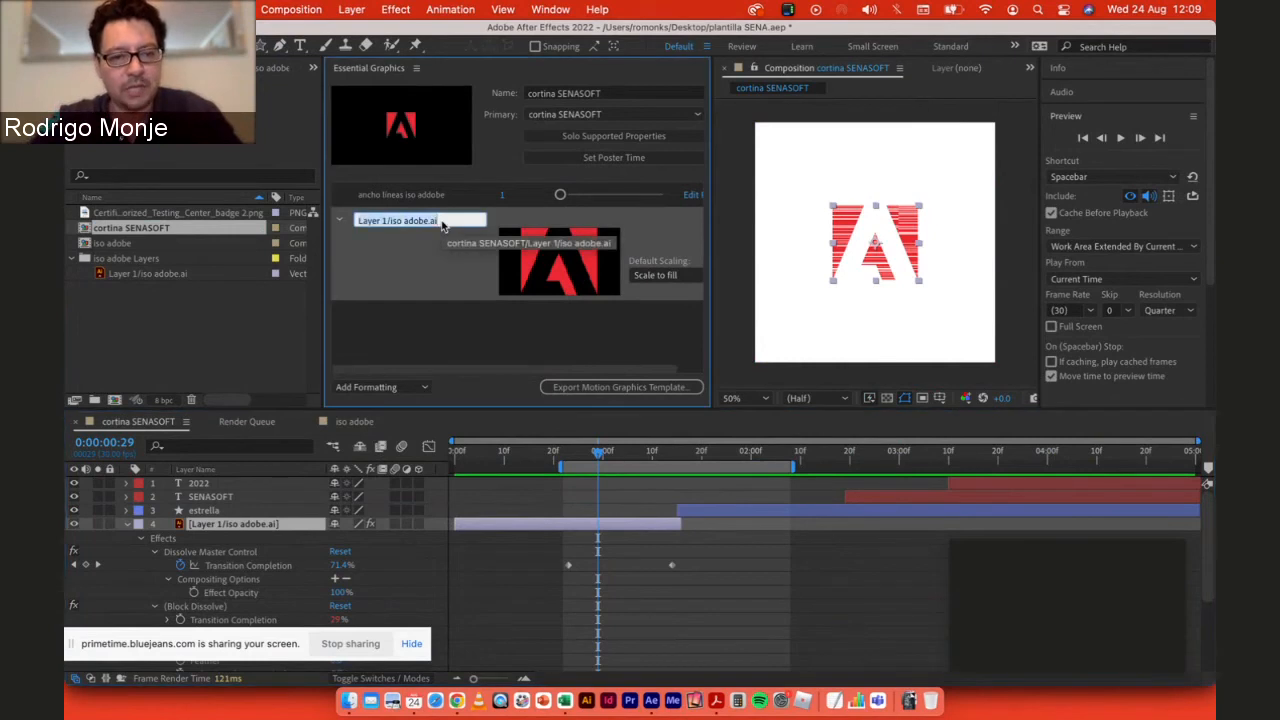
text(iso logo)
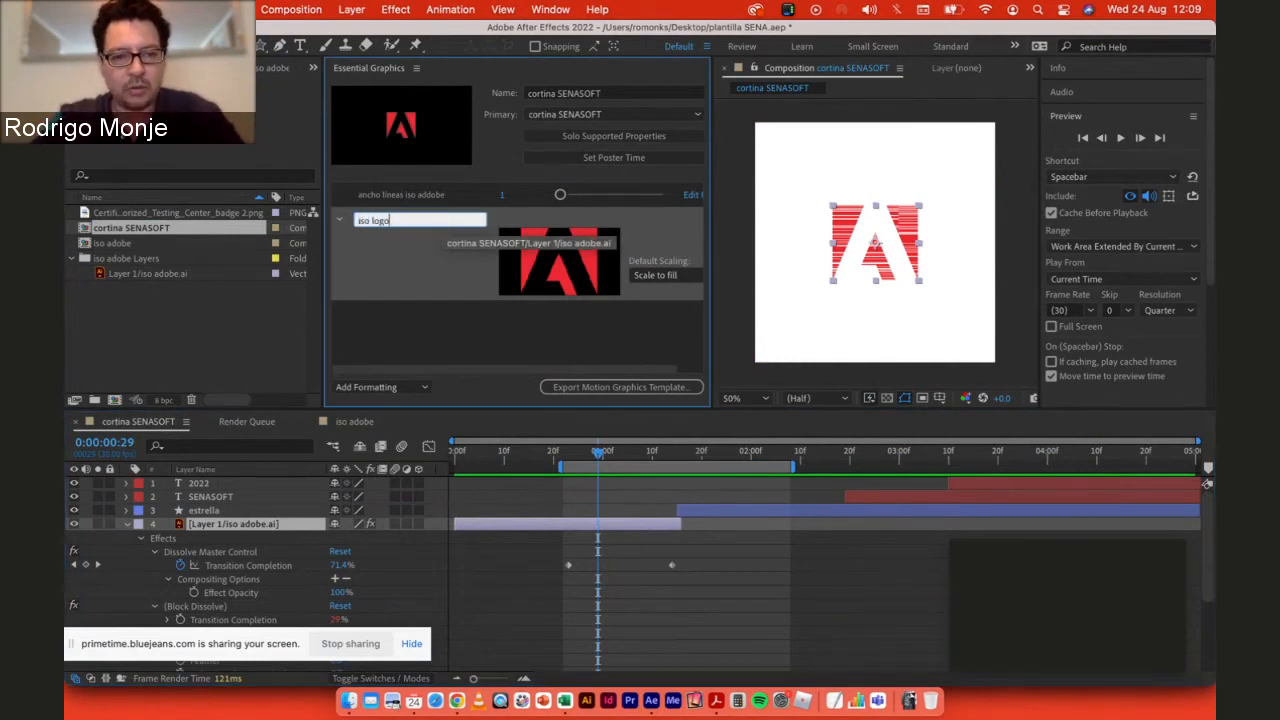
click(497, 337)
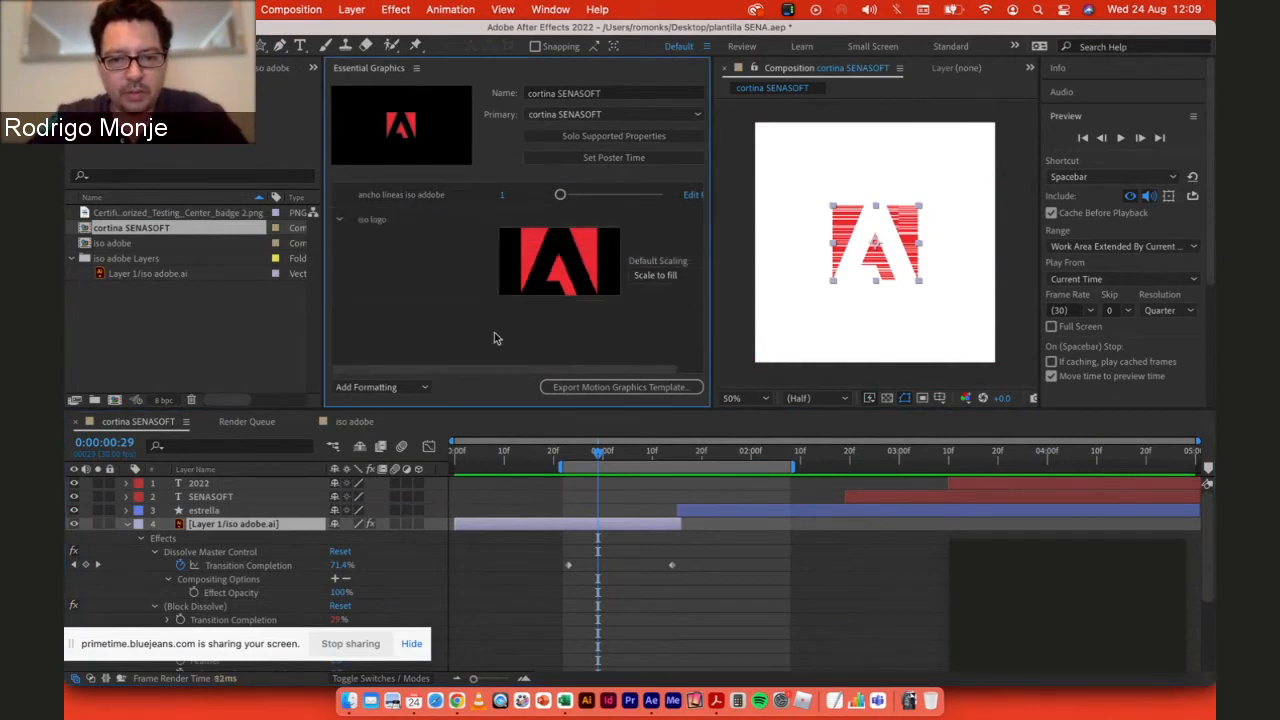
Step: Set the default scaling of the iso logo control to No scale and collapse the control
click(688, 278)
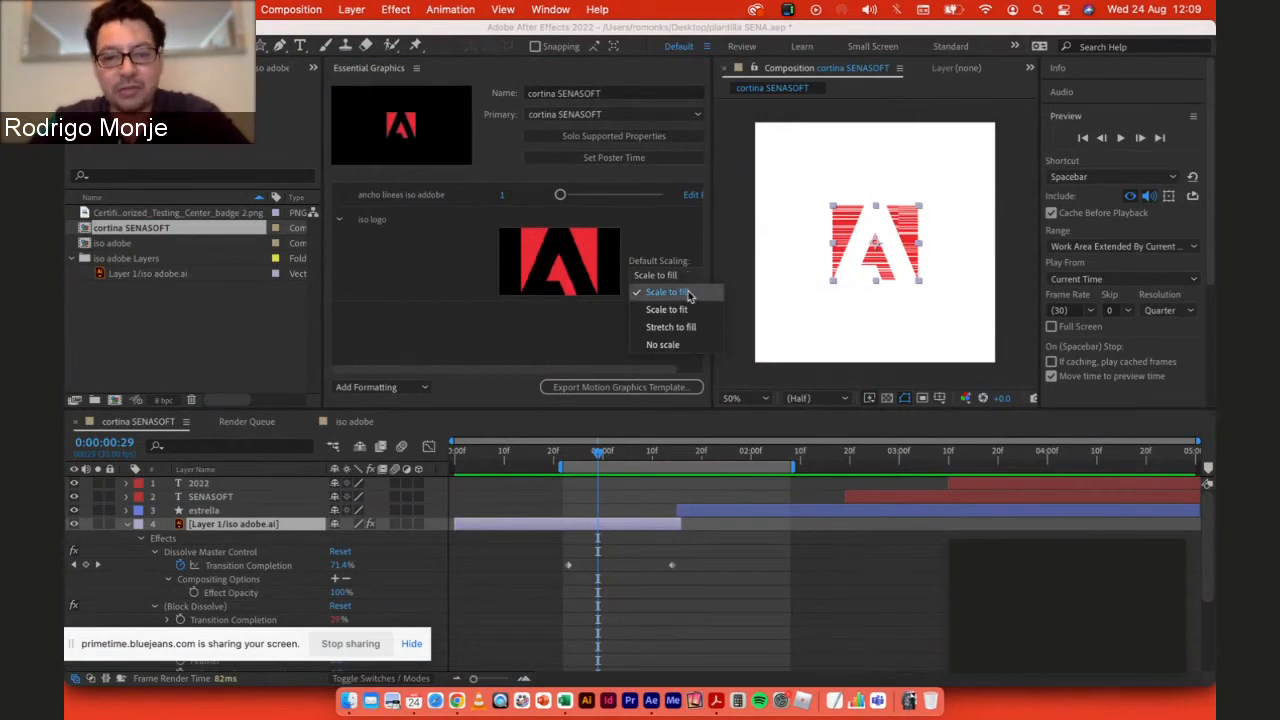
click(688, 292)
click(667, 276)
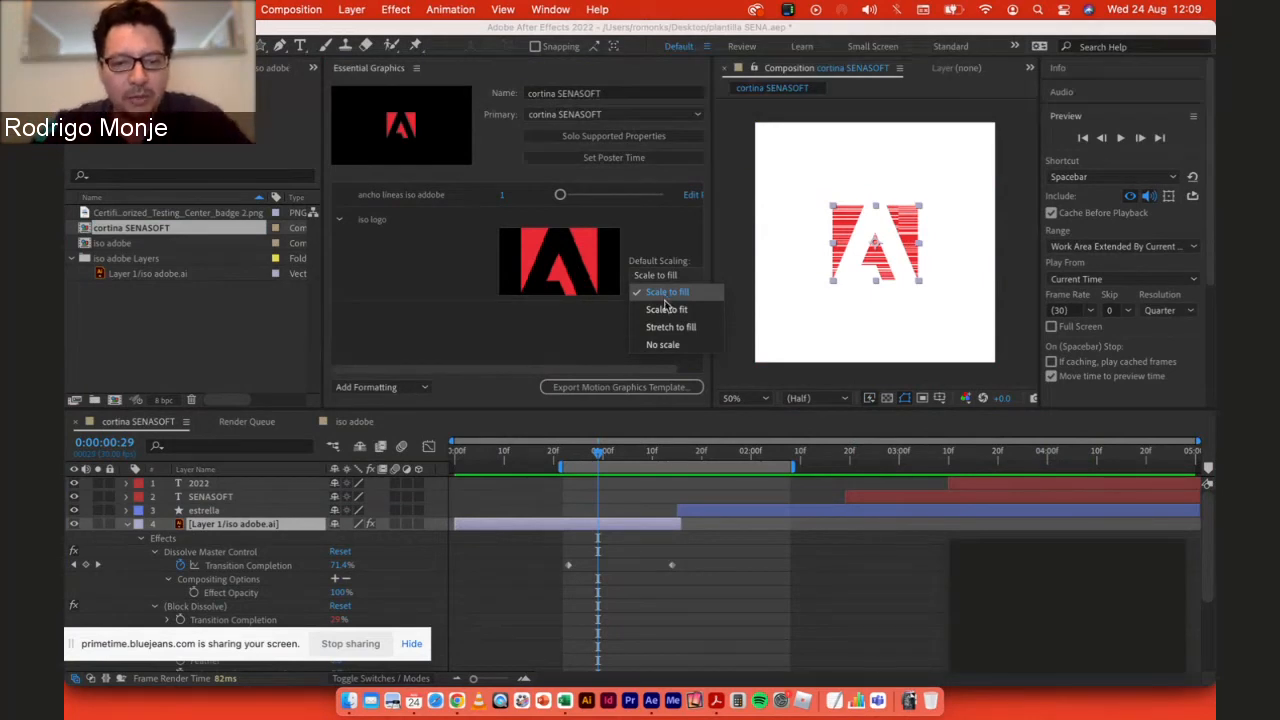
click(663, 344)
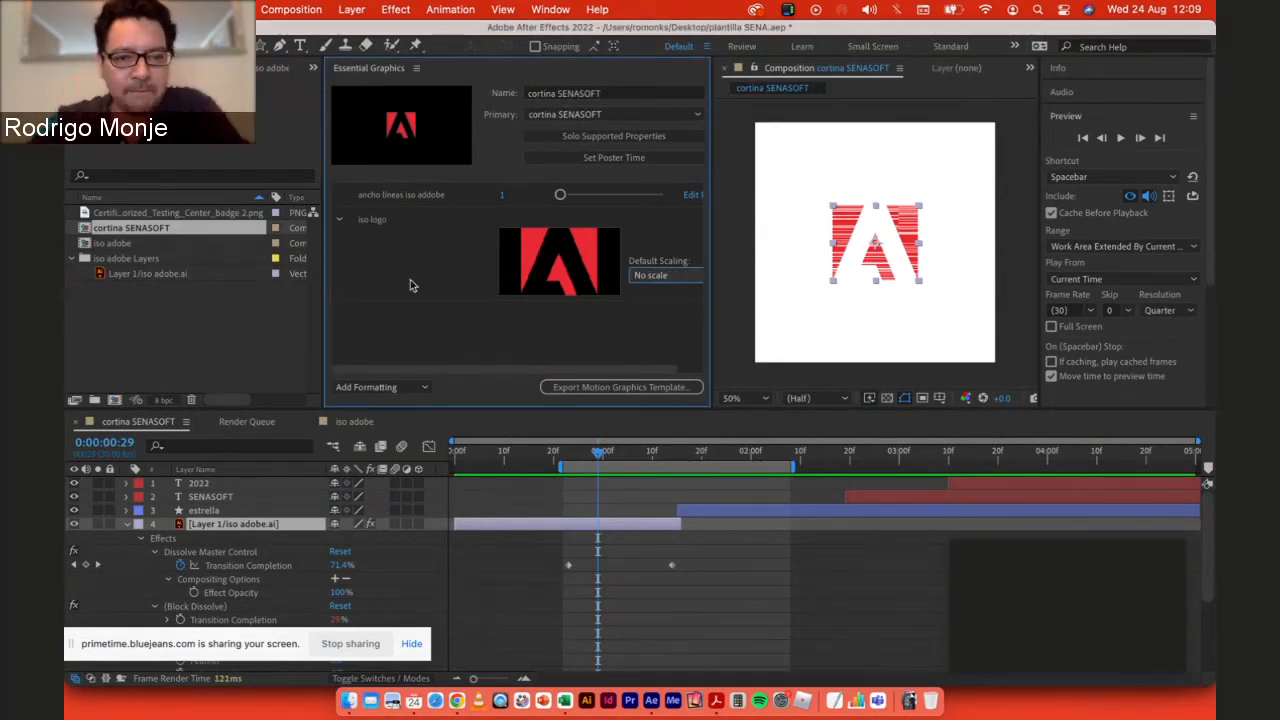
click(339, 220)
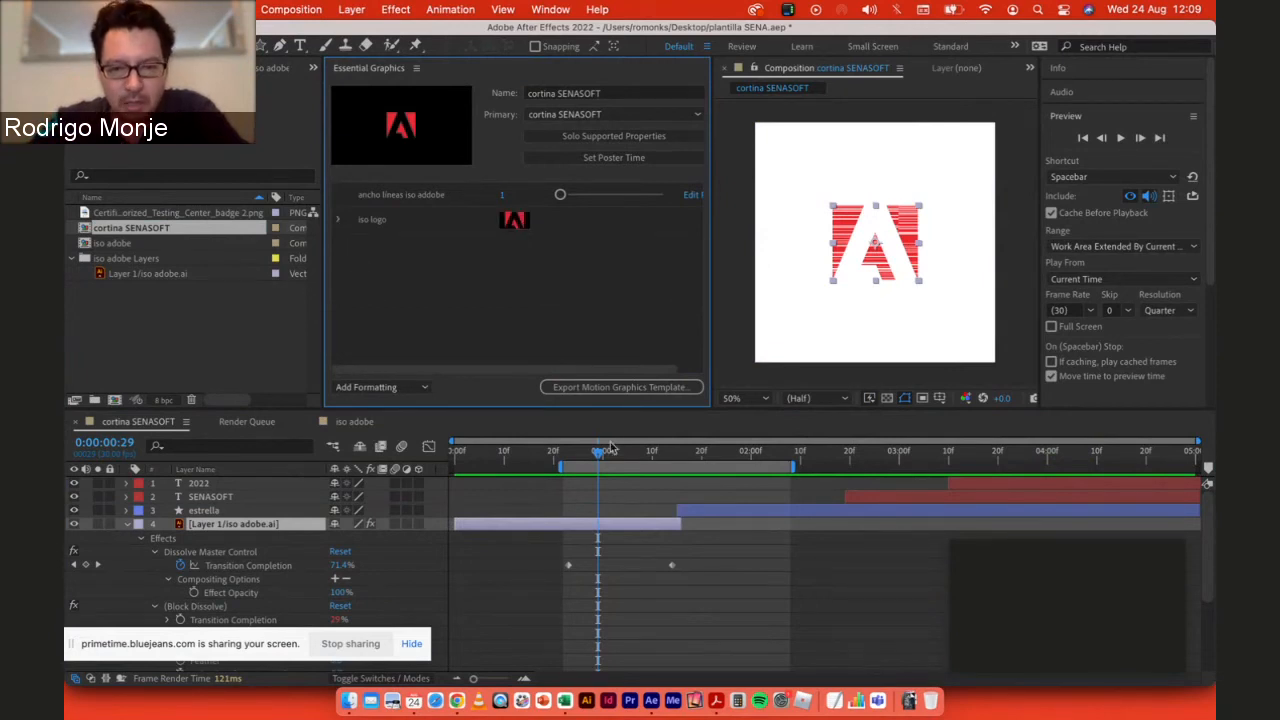
Step: At 0:00:01:28, expand the estrella layer's polystar path properties, then test a larger Inner Radius and undo it
drag(598, 450, 741, 445)
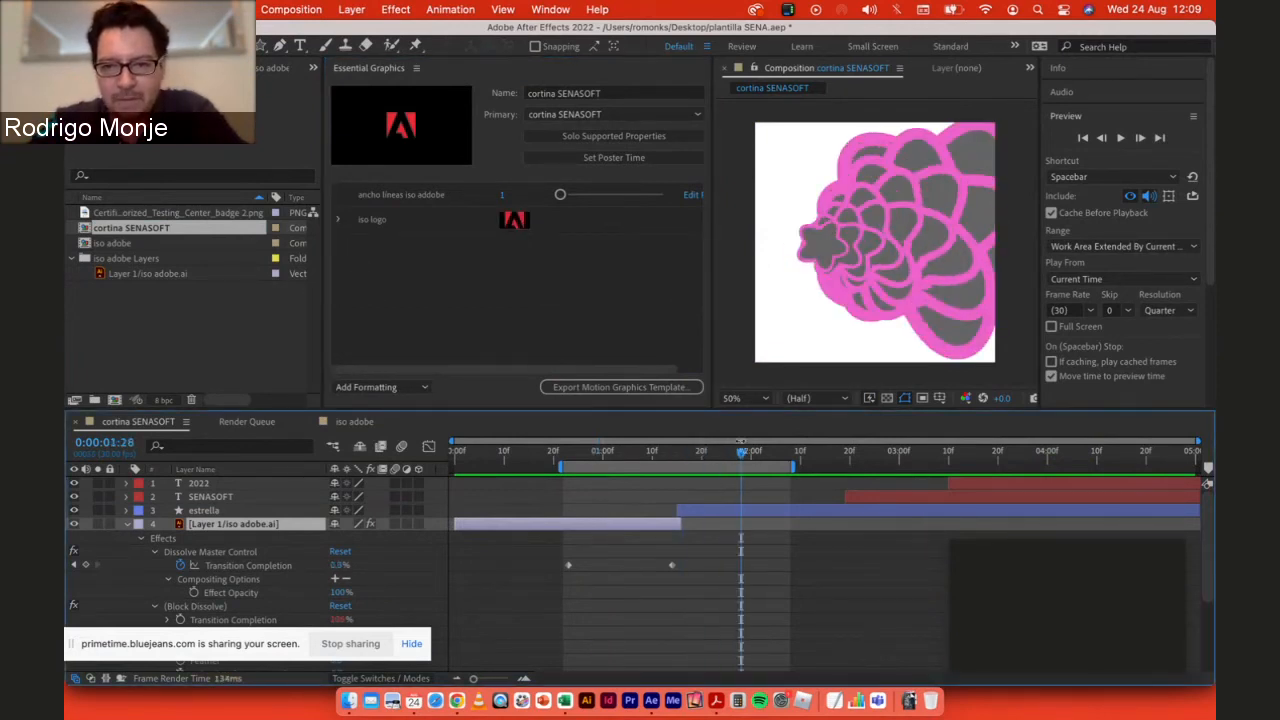
click(200, 511)
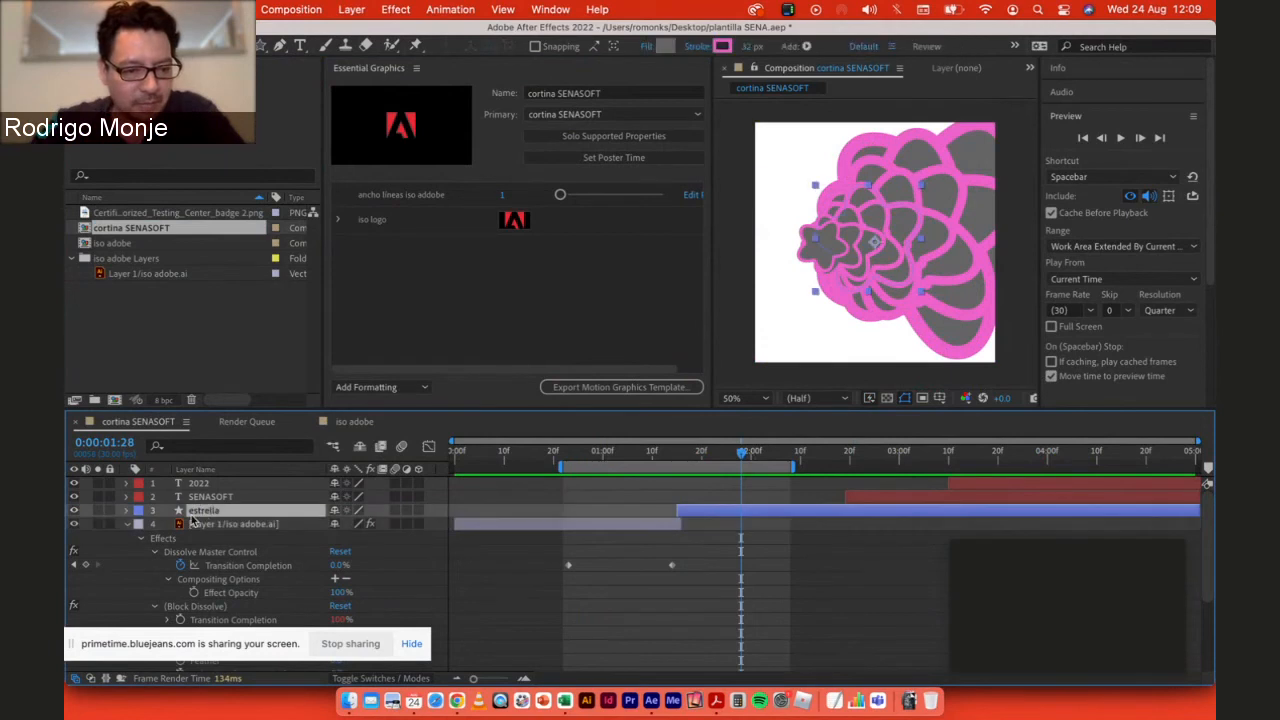
click(128, 525)
click(127, 511)
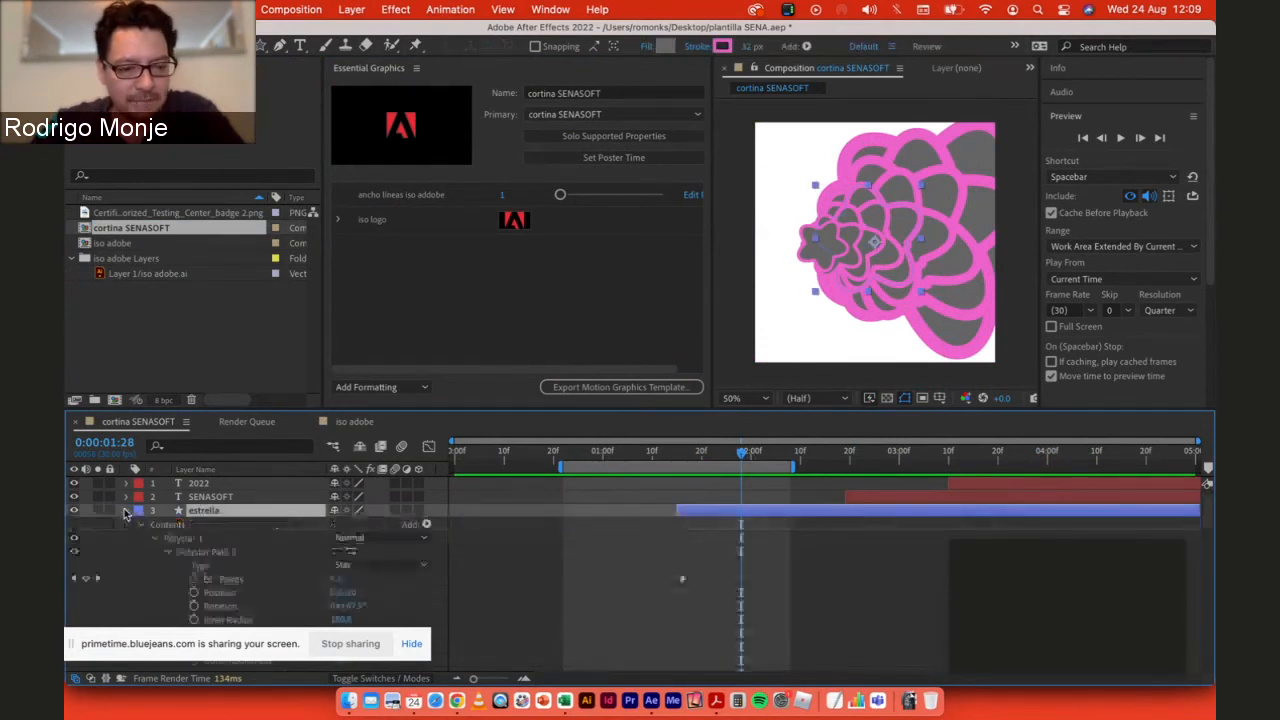
scroll(197, 528, down, 2)
click(250, 550)
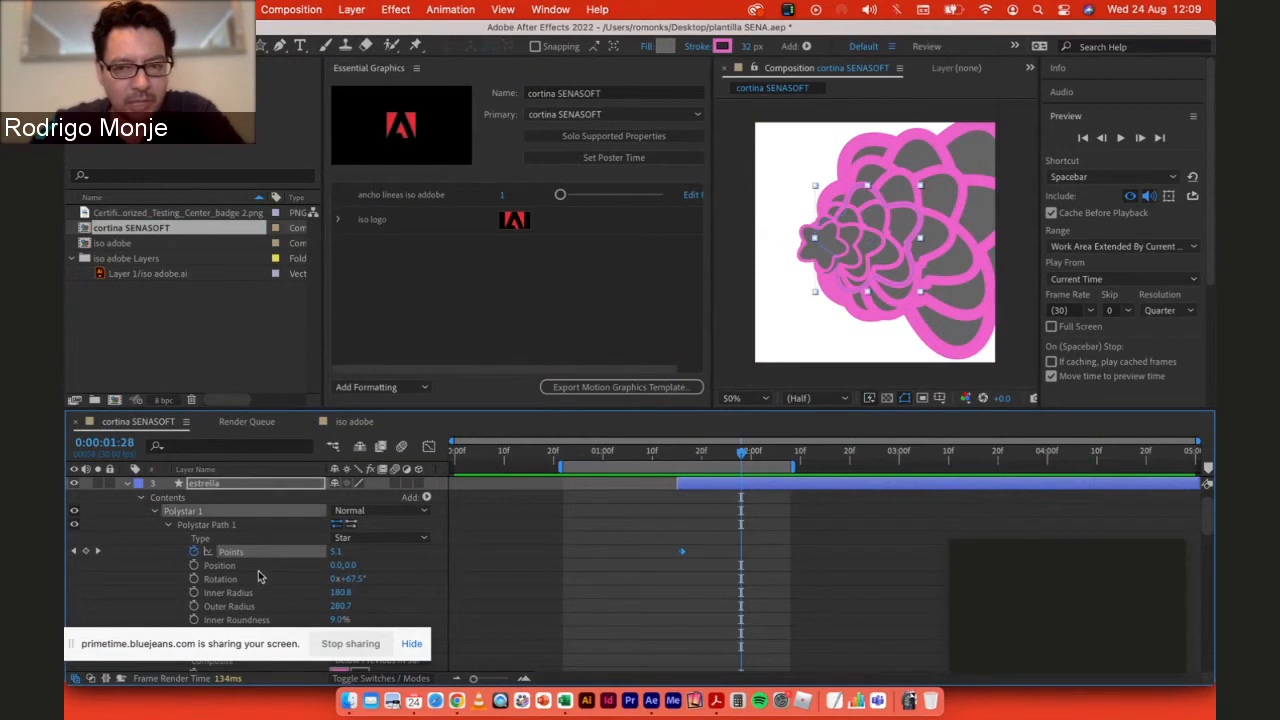
click(249, 584)
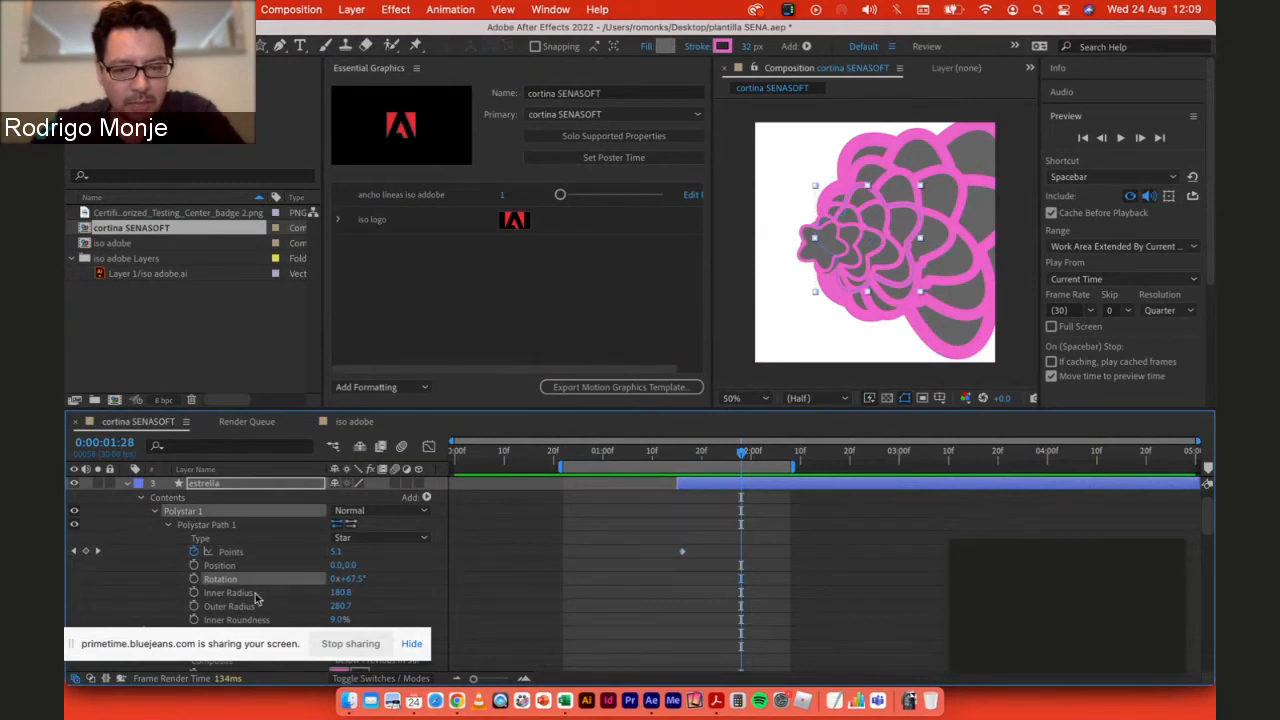
click(281, 596)
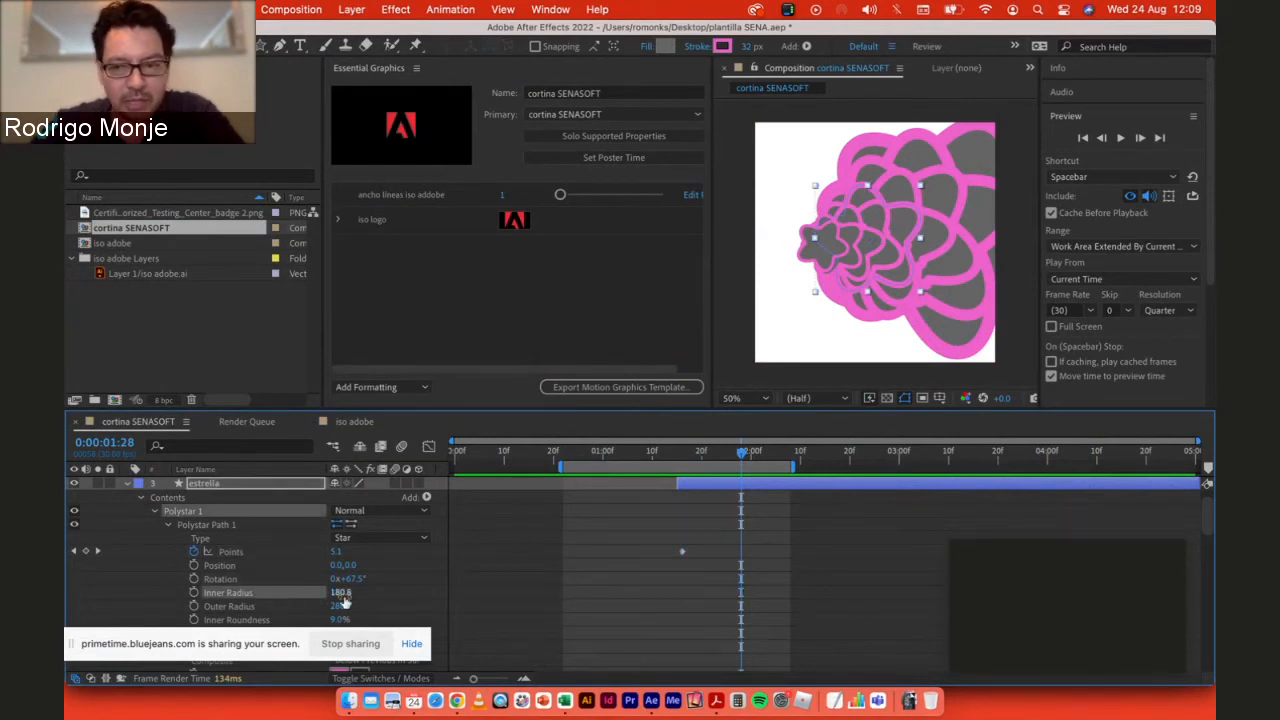
mouse_move(342, 594)
mouse_down()
mouse_move(377, 595)
mouse_move(364, 595)
mouse_up()
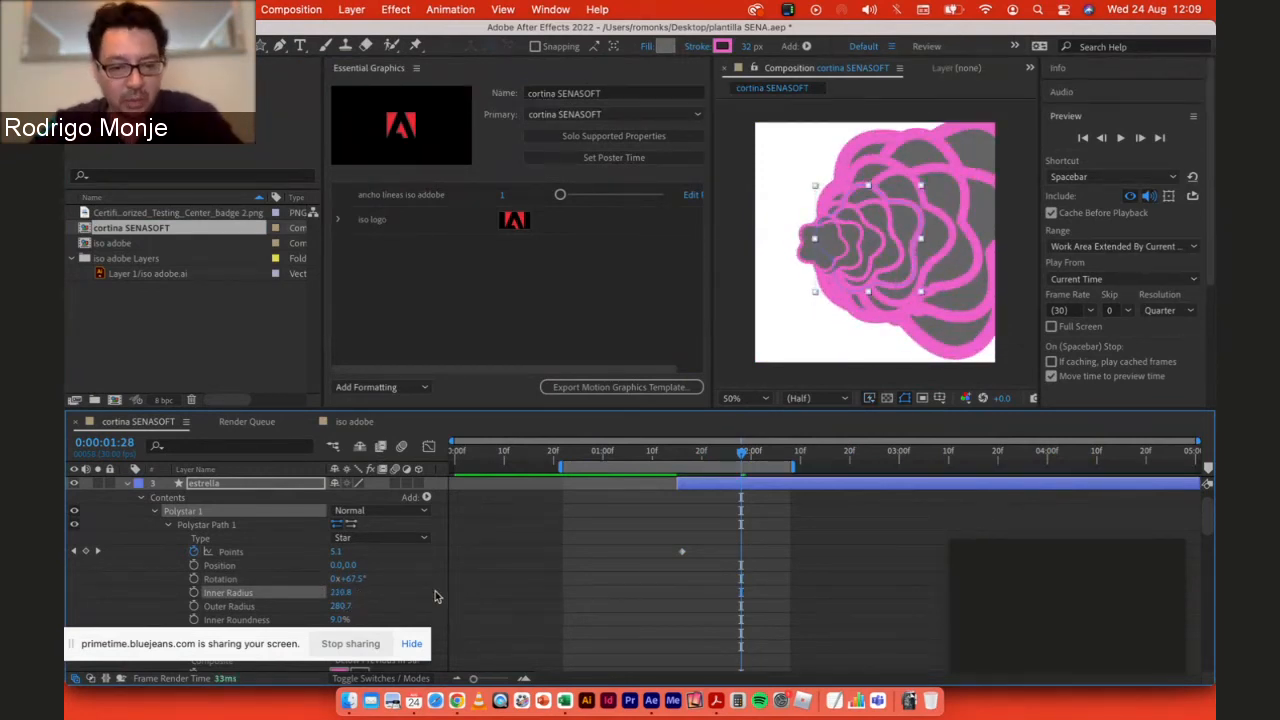
key(super+z)
Step: Add the estrella layer's Inner Radius property to the template and name the control "radio estrella"
drag(241, 593, 443, 324)
double_click(473, 249)
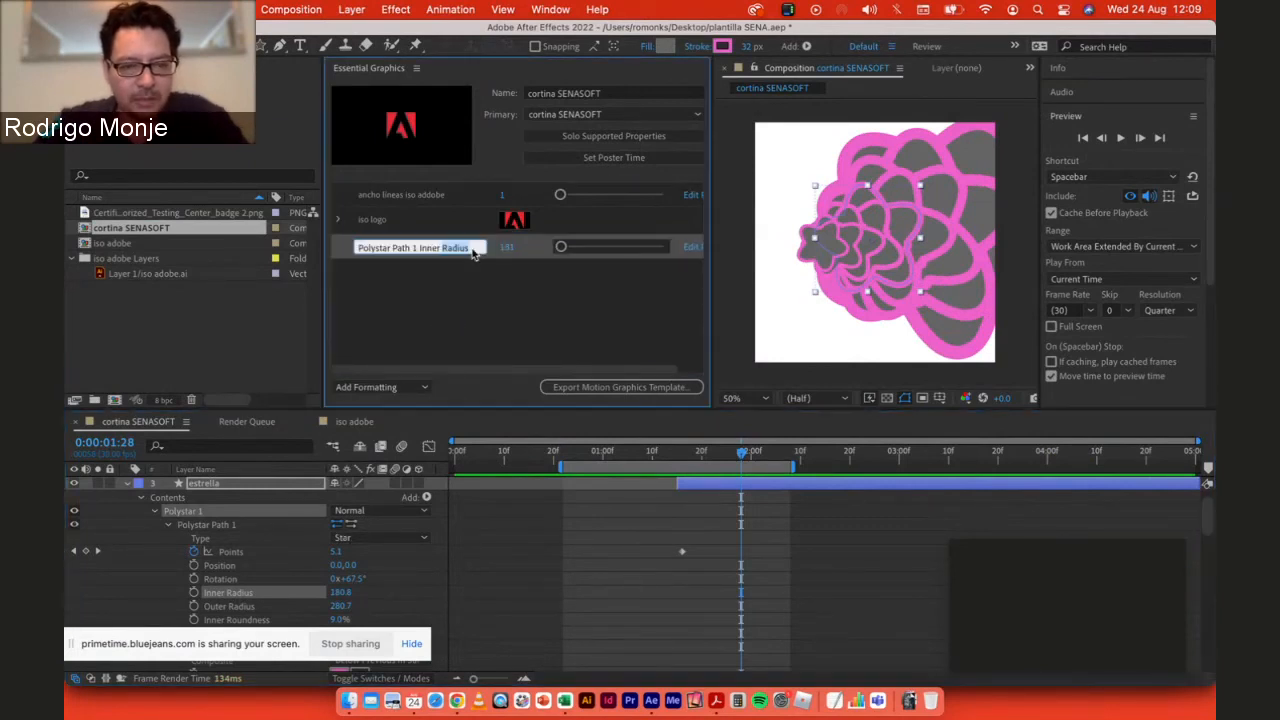
key(super+a)
text(radio estrel)
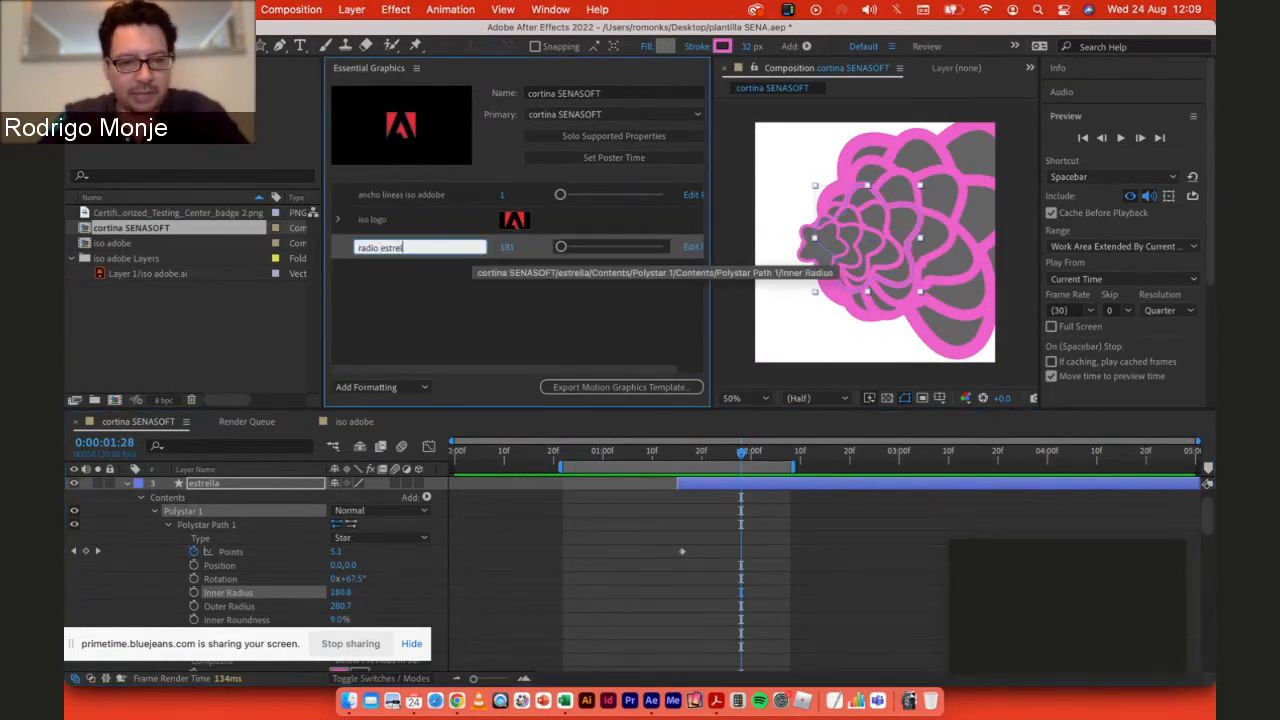
text(la)
key(Return)
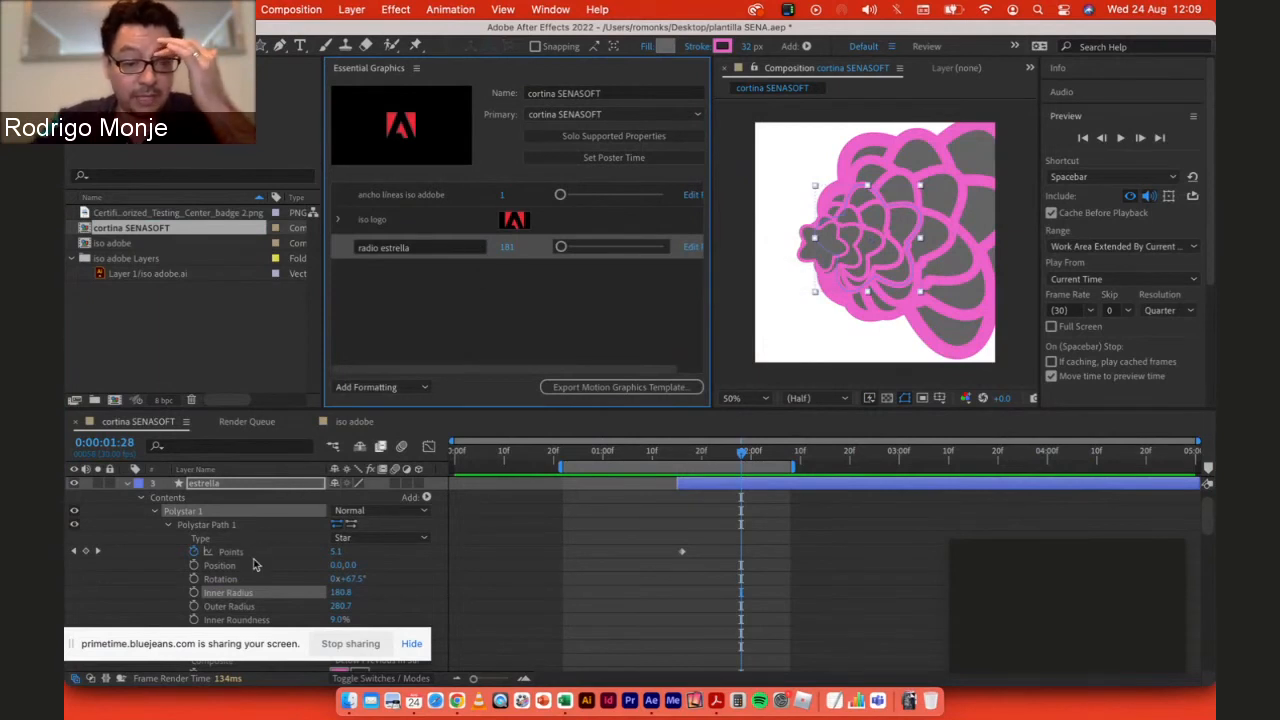
Step: Try an Inner Roundness of -323% on the estrella layer's polystar path and undo the change
scroll(255, 562, down, 2)
scroll(255, 565, down, 1)
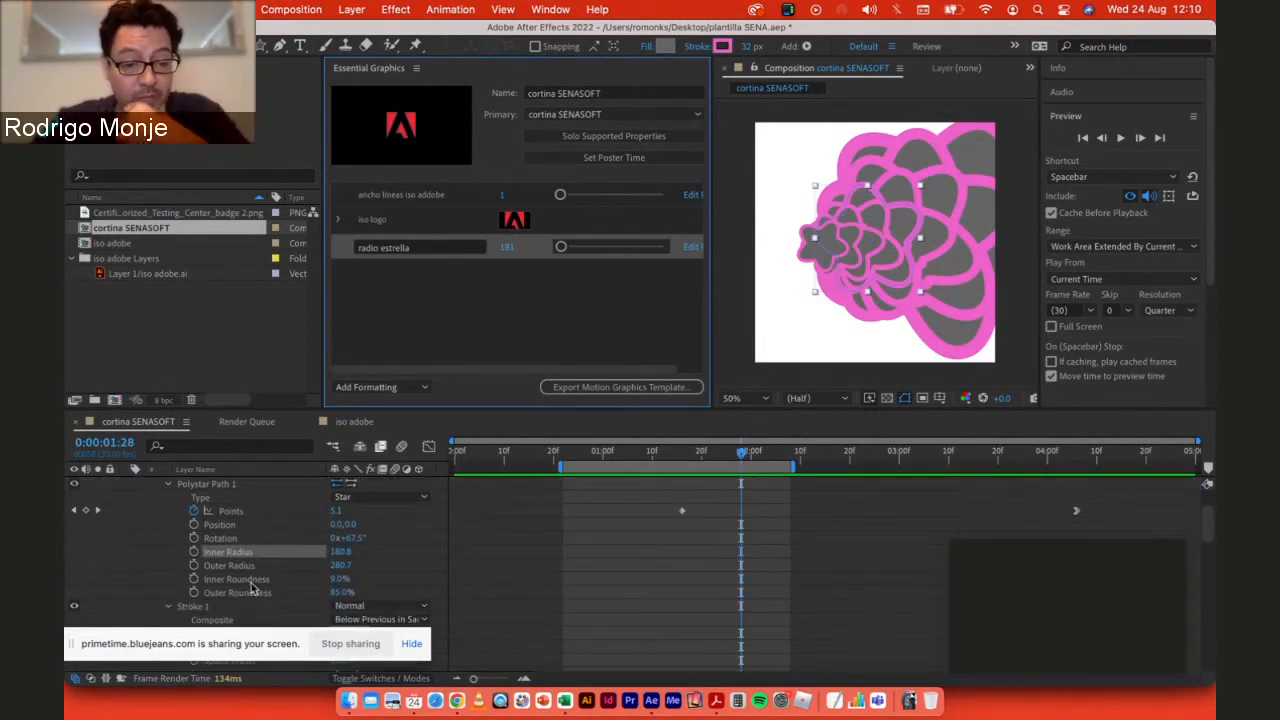
click(252, 582)
drag(340, 580, 66, 572)
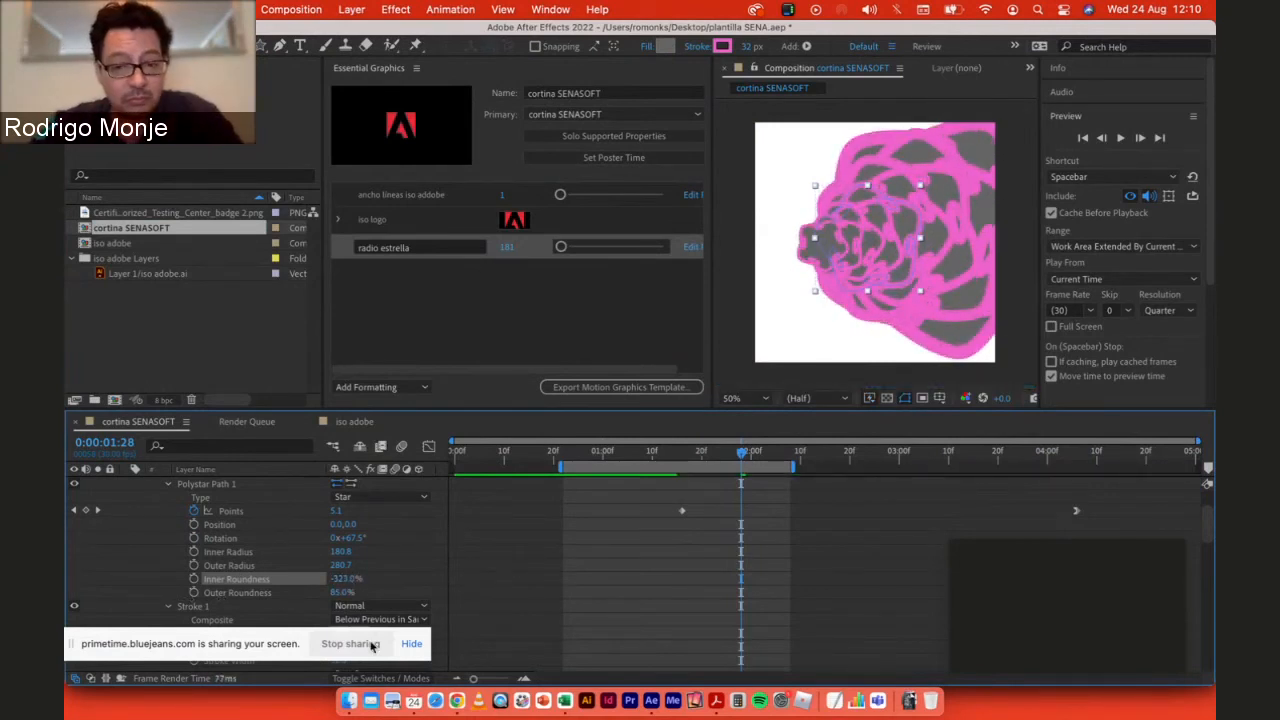
key(super+z)
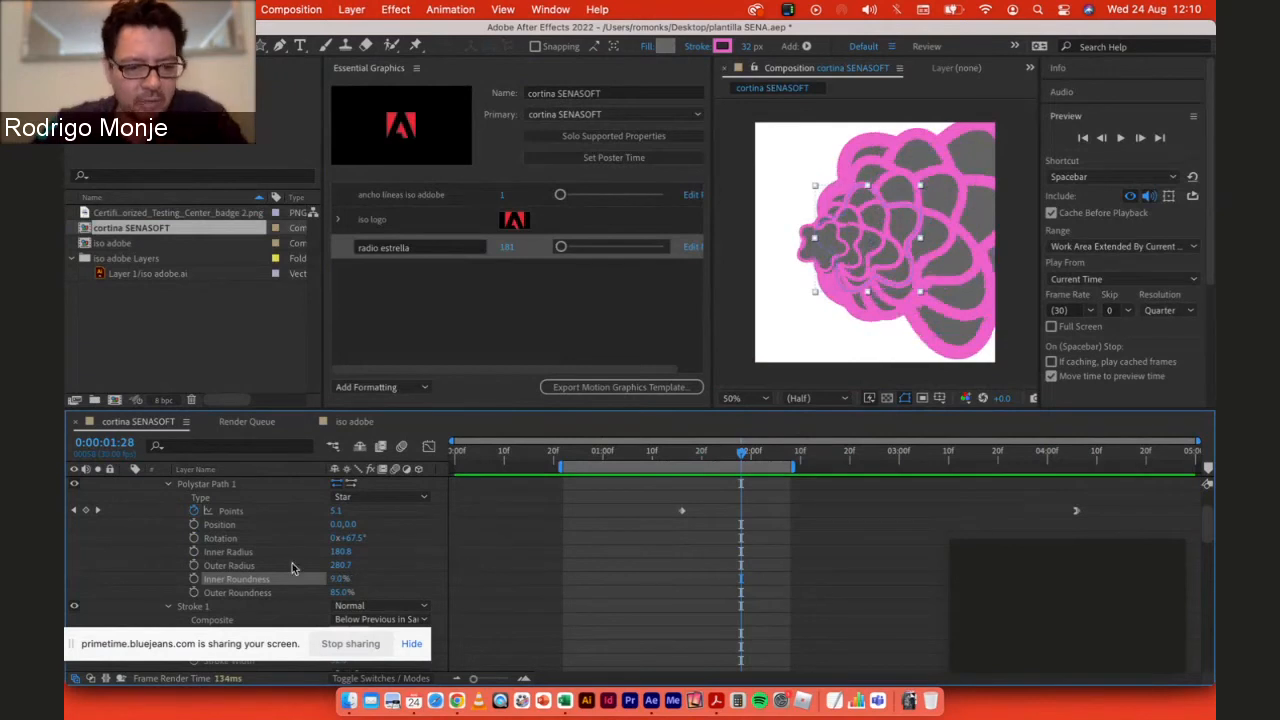
Step: Add the estrella layer's Stroke 1 Color property to the template and name the control "color borde"
scroll(238, 548, down, 2)
scroll(240, 548, down, 1)
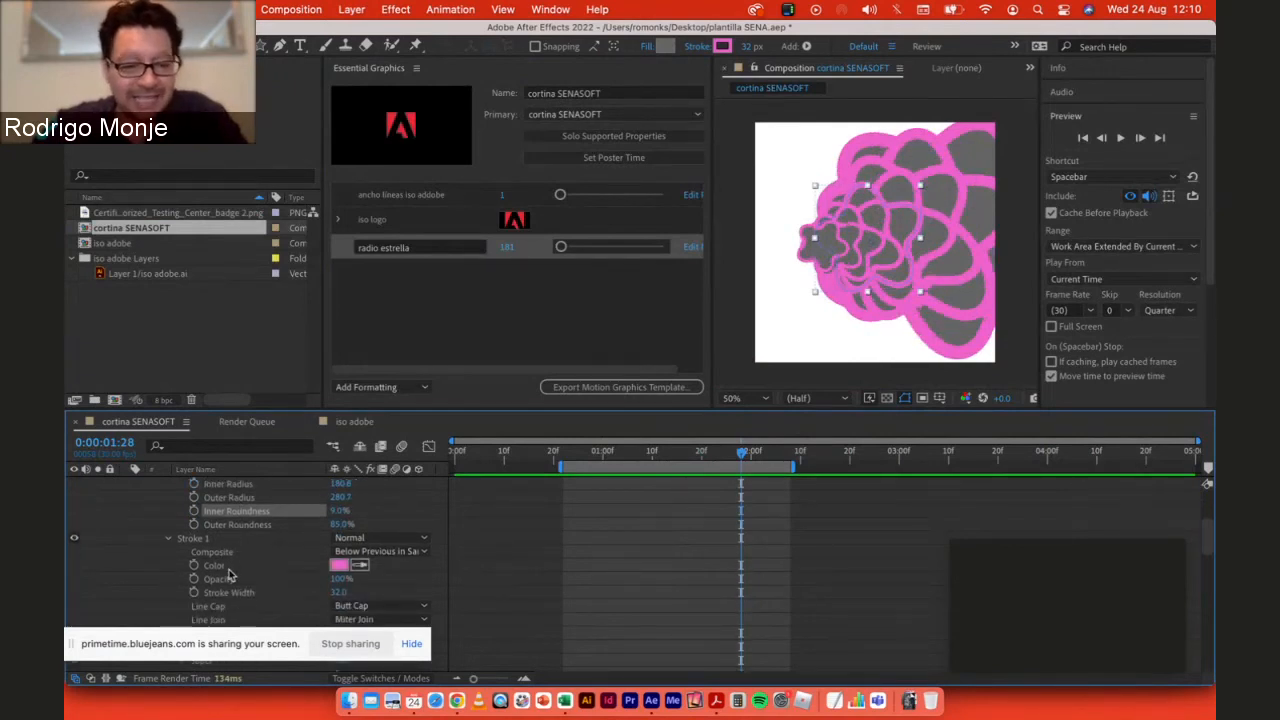
click(230, 566)
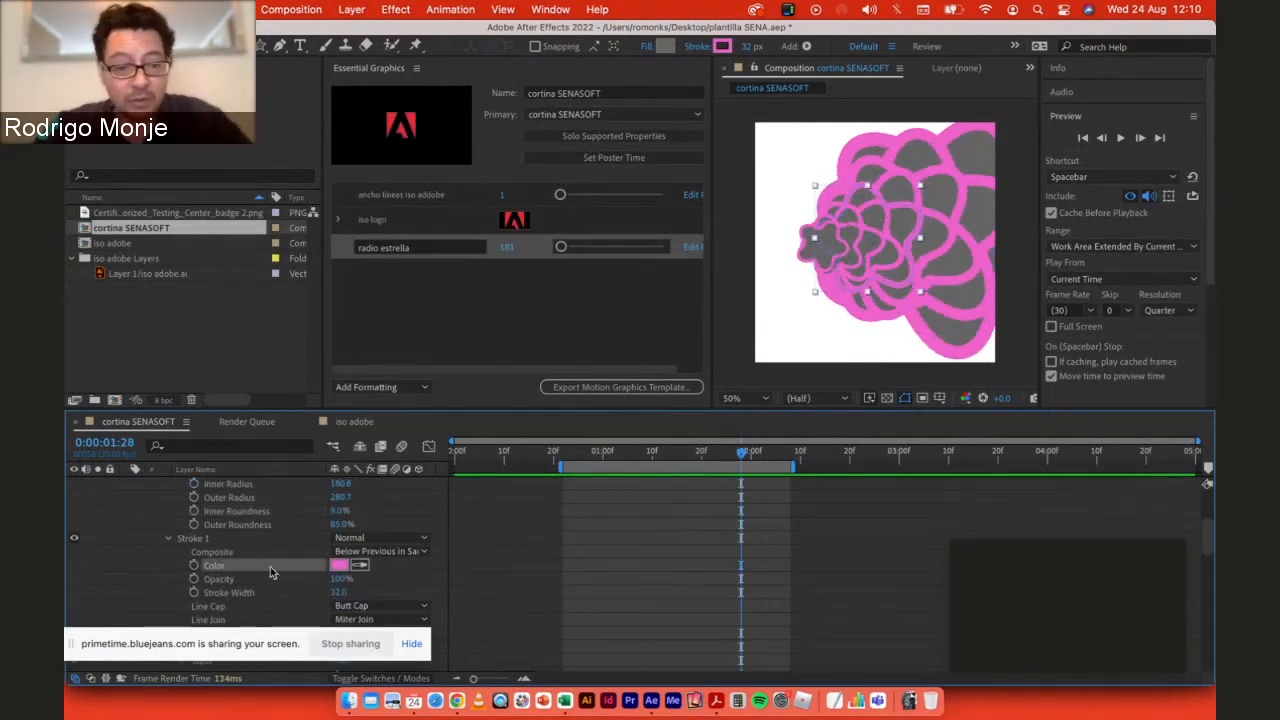
drag(212, 572, 430, 304)
click(392, 278)
text(coo)
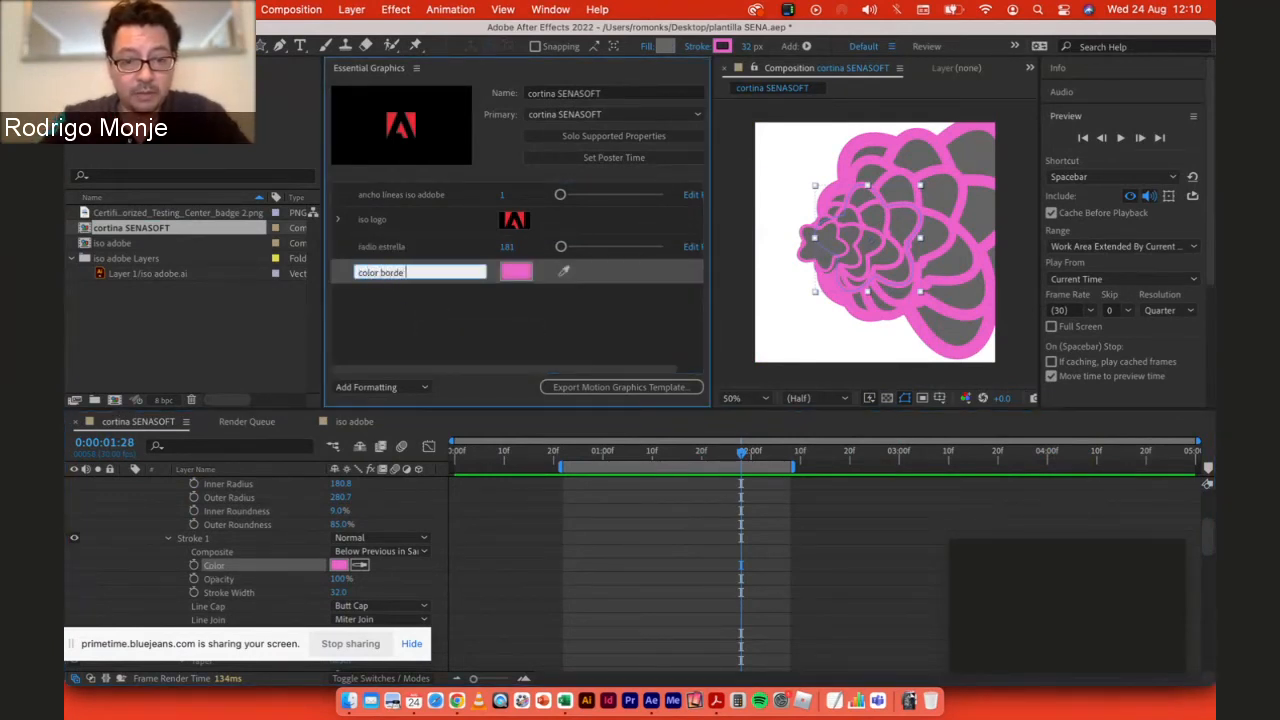
key(Return)
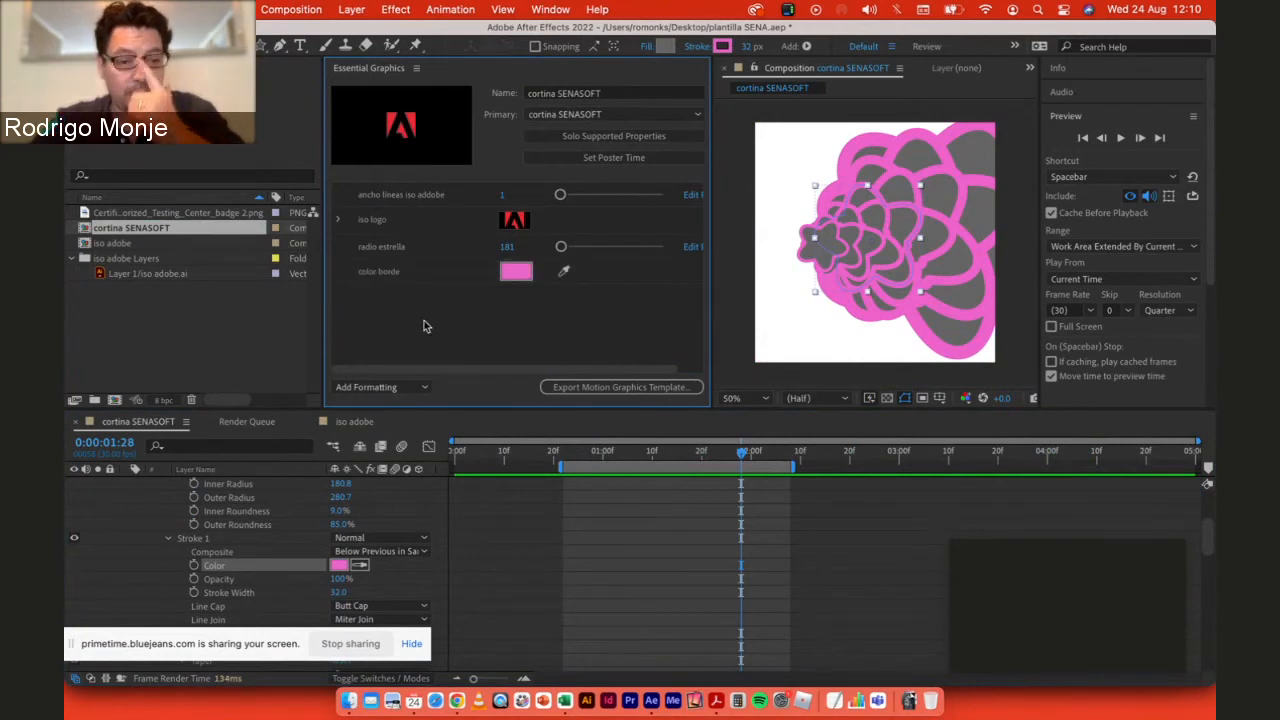
Step: Rename the "radio estrella" control as "radio"
click(391, 251)
click(411, 252)
key(BackSpace)
key(BackSpace)
key(BackSpace)
key(BackSpace)
key(BackSpace)
key(BackSpace)
key(BackSpace)
key(BackSpace)
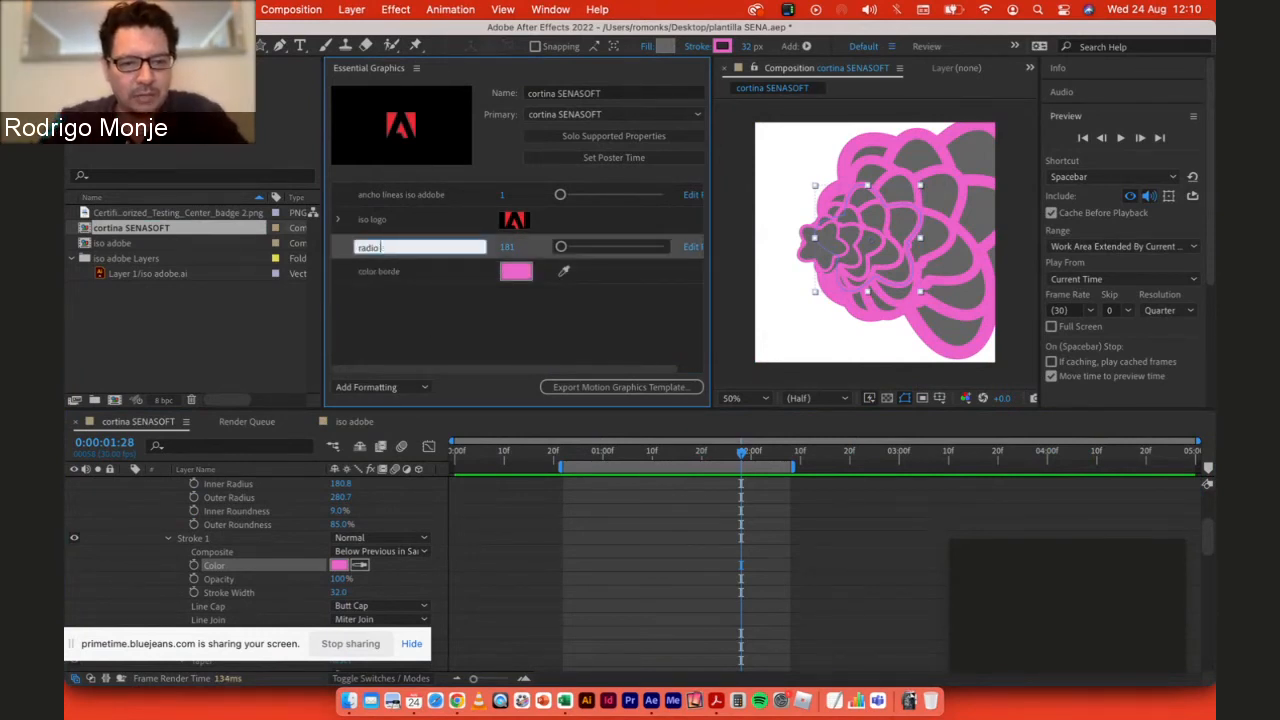
key(Return)
click(407, 311)
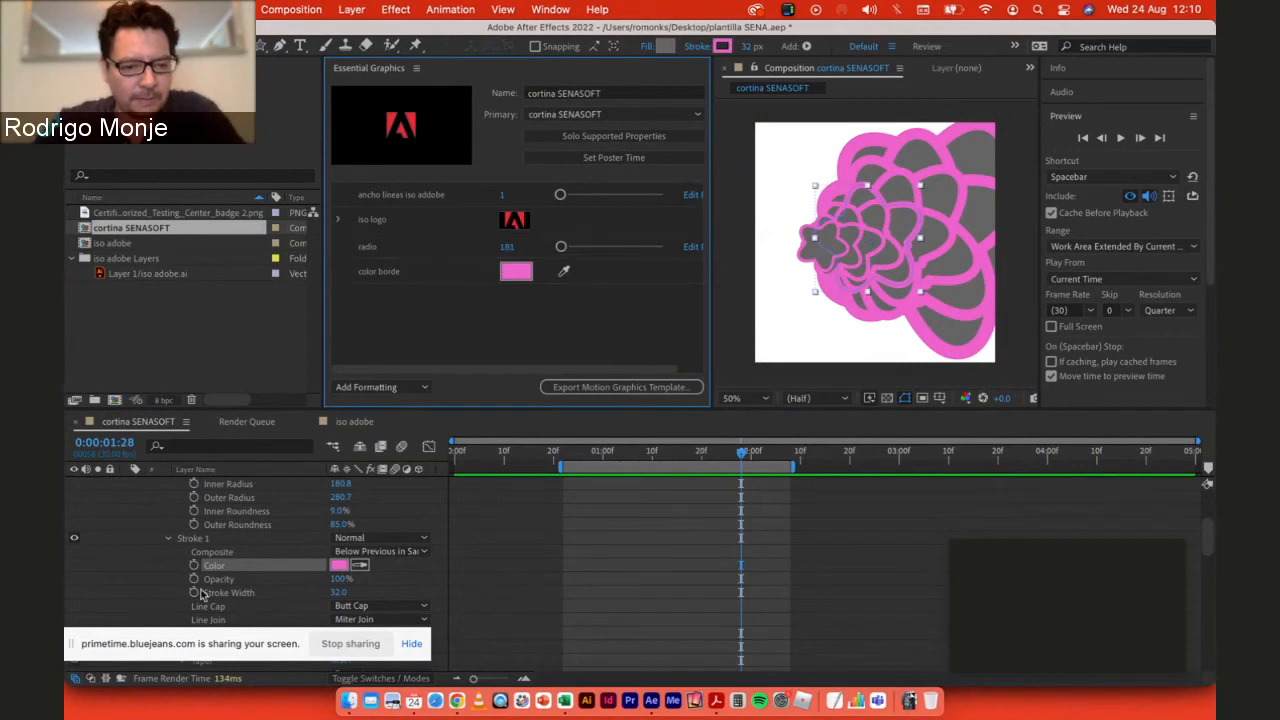
Step: Try adjusting Stroke 1's Opacity and a larger Stroke Width on the estrella layer, and undo the width change
click(220, 580)
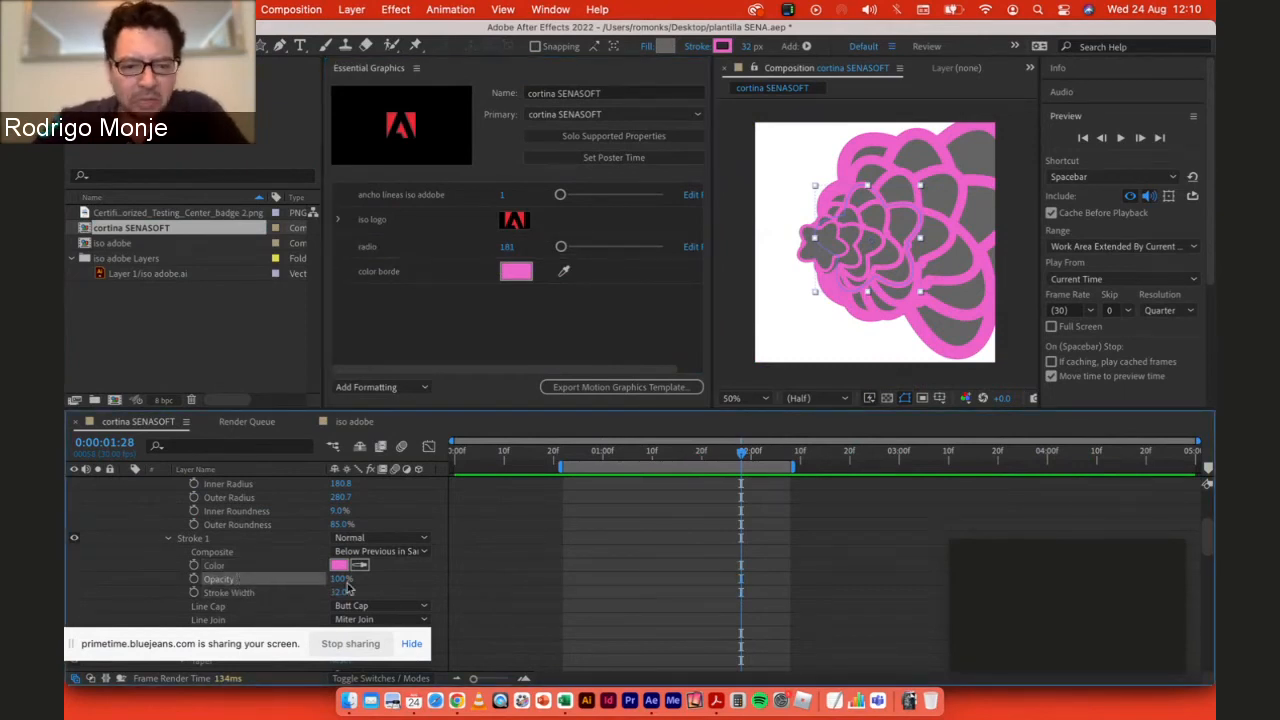
mouse_move(339, 579)
mouse_down()
mouse_move(246, 577)
mouse_move(417, 583)
mouse_up()
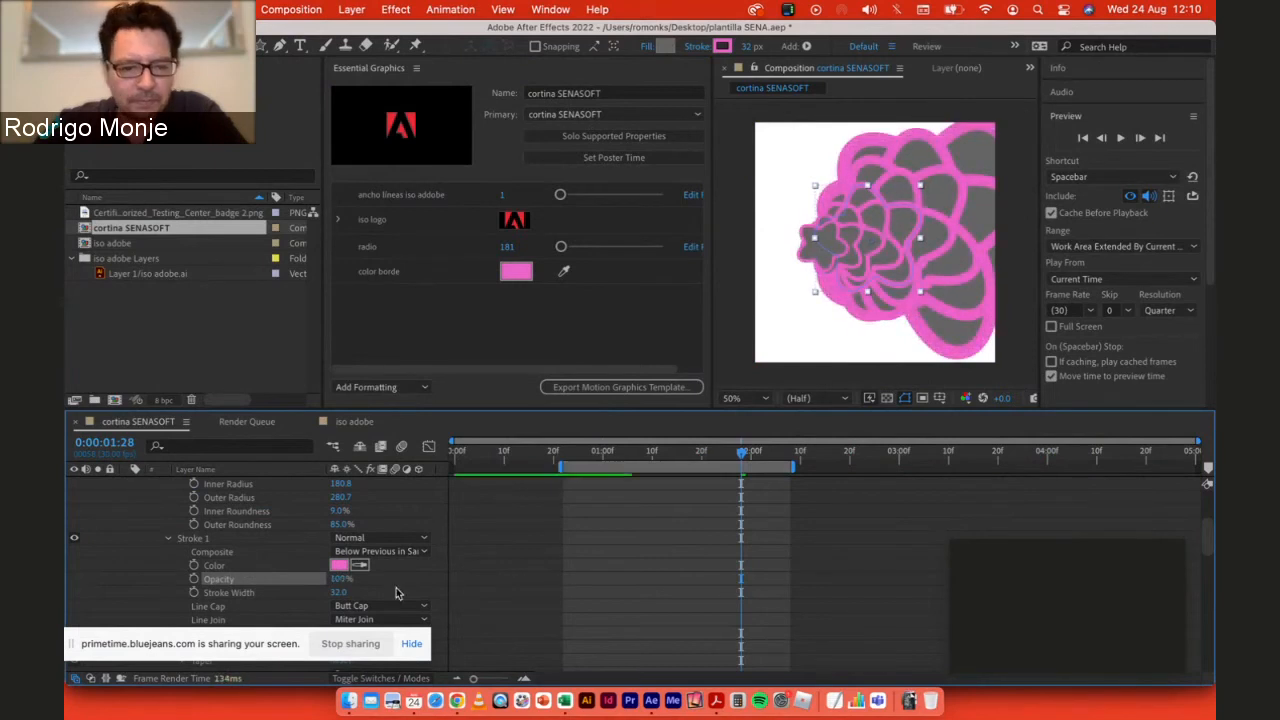
click(276, 596)
mouse_move(338, 592)
mouse_down()
mouse_move(394, 588)
mouse_move(330, 588)
mouse_move(365, 586)
mouse_move(348, 585)
mouse_up()
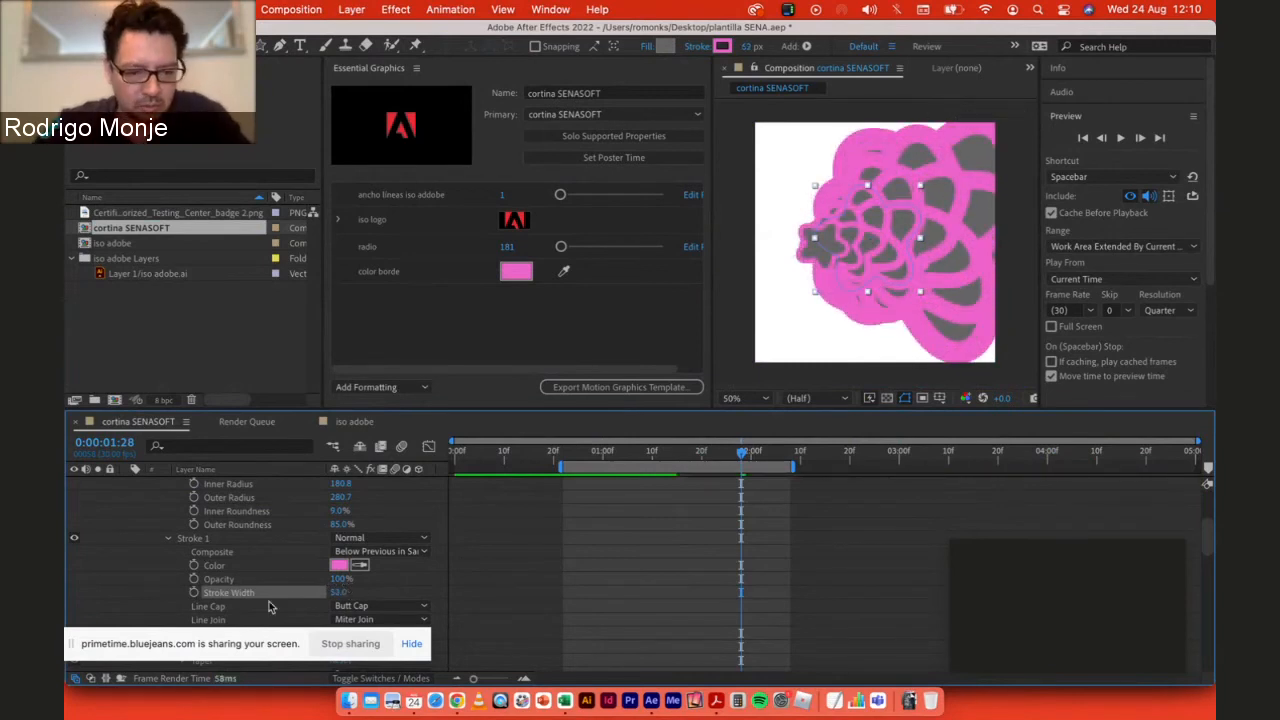
key(super+z)
Step: Add the estrella layer's Stroke Width property to the template and name the control "stroke"
mouse_move(225, 597)
mouse_down()
mouse_move(429, 357)
mouse_move(410, 310)
mouse_up()
click(418, 301)
text(stroke)
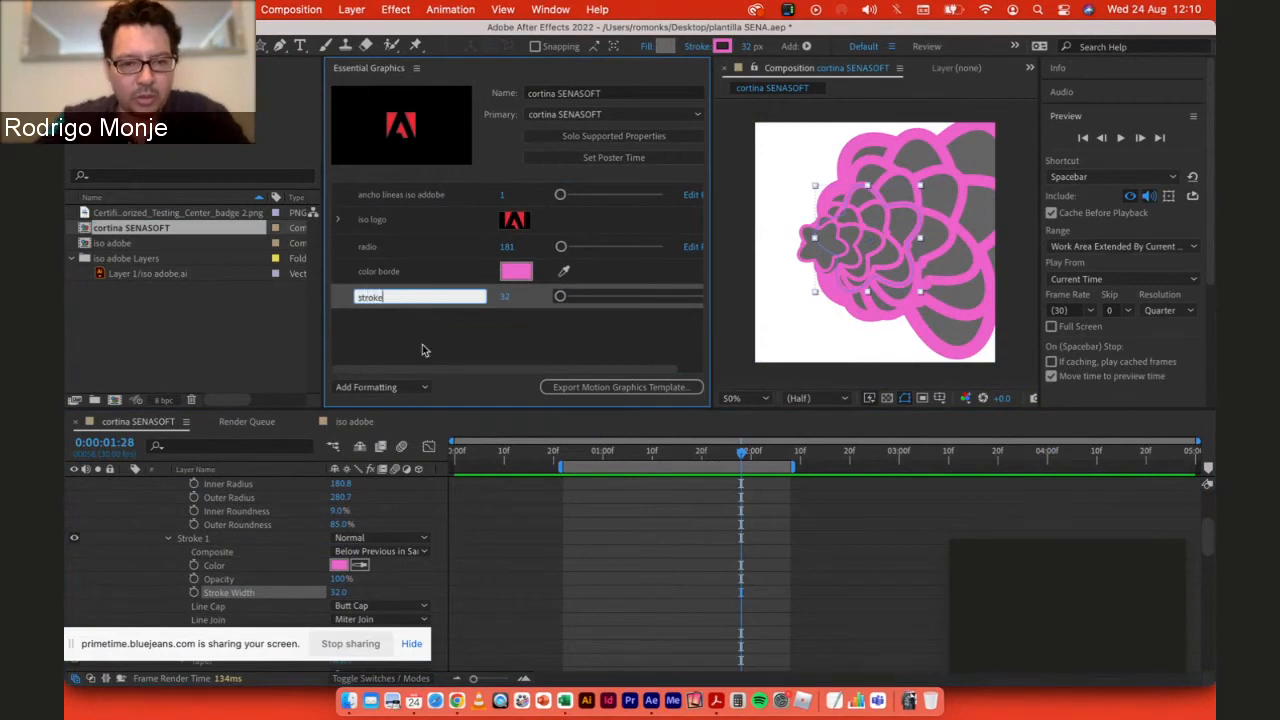
key(Return)
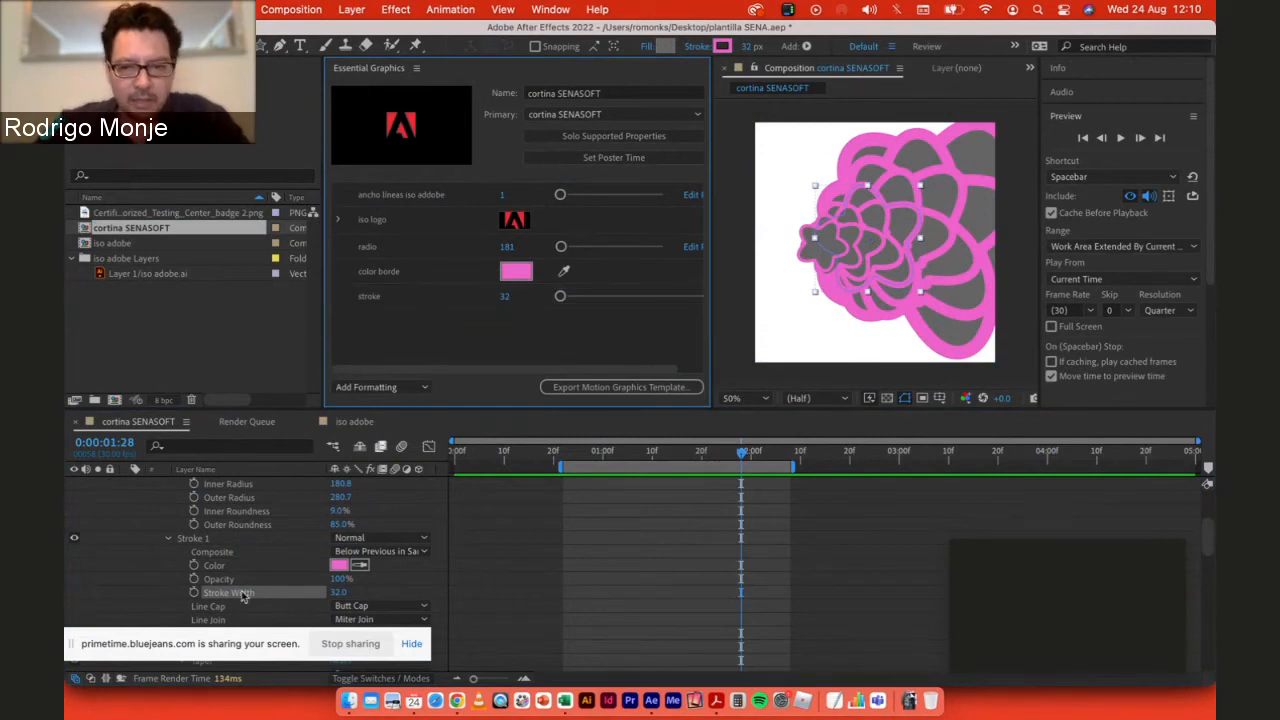
scroll(252, 573, down, 6)
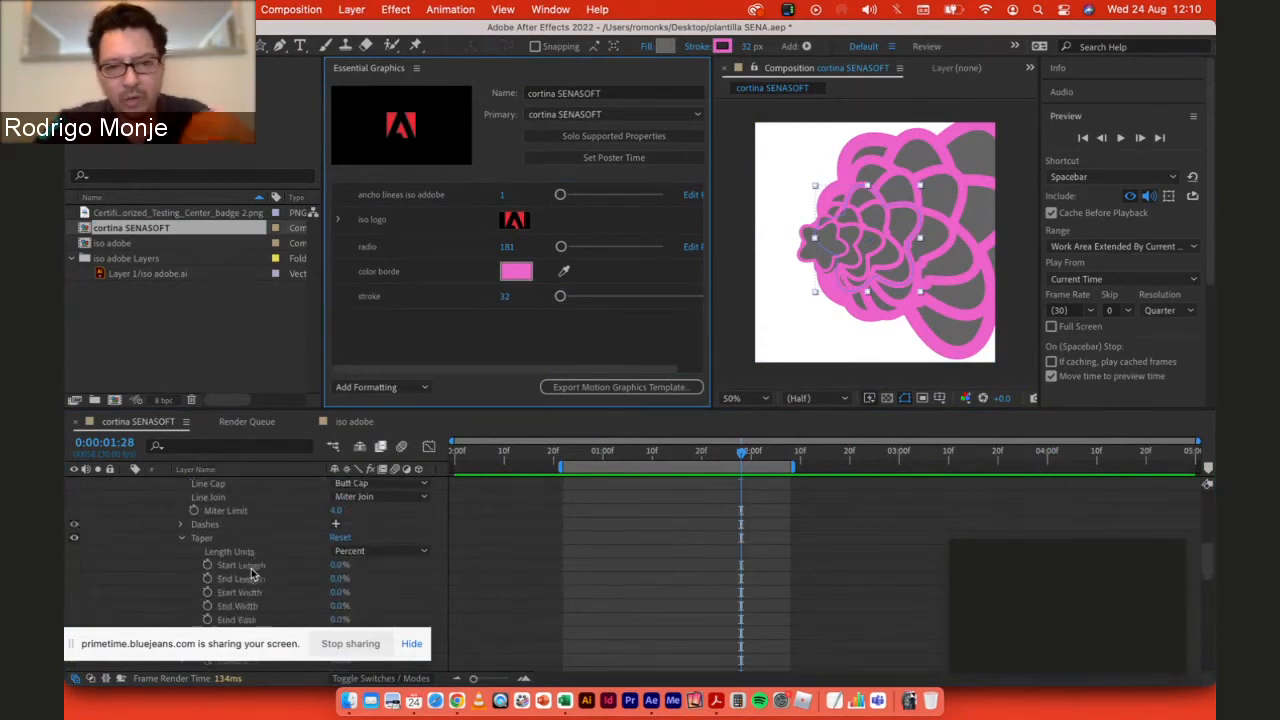
scroll(252, 573, up, 1)
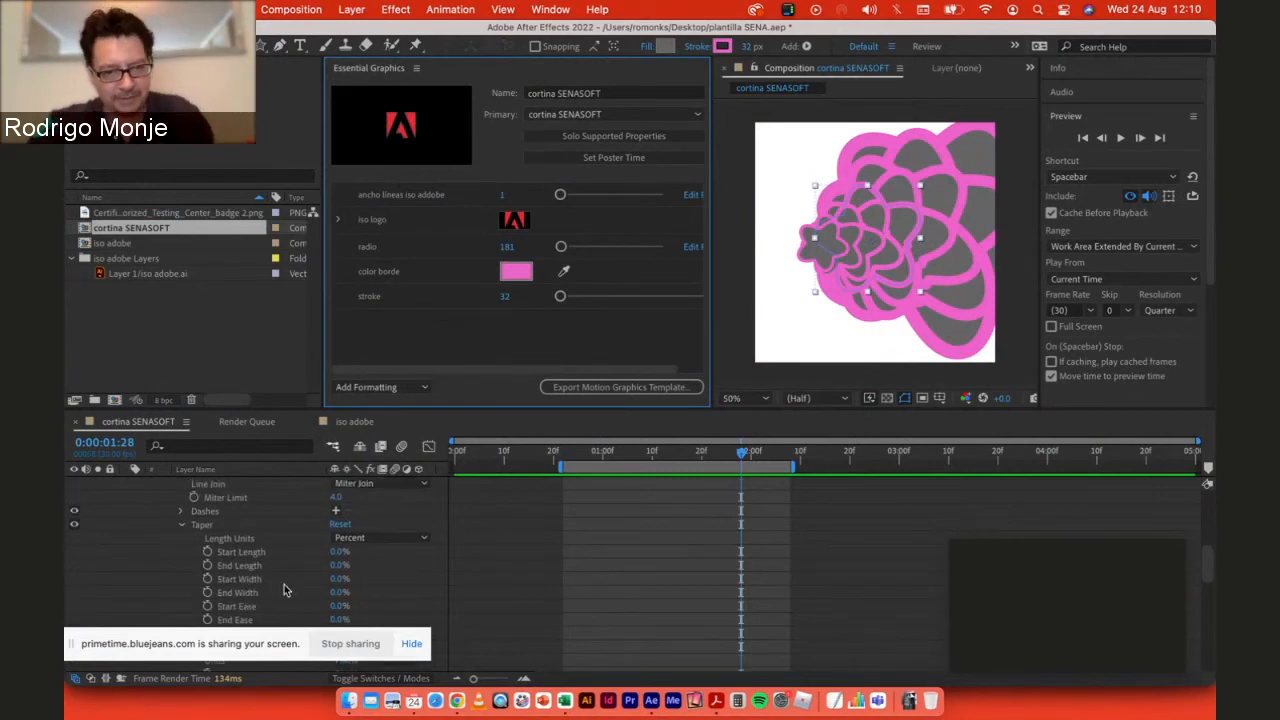
click(380, 271)
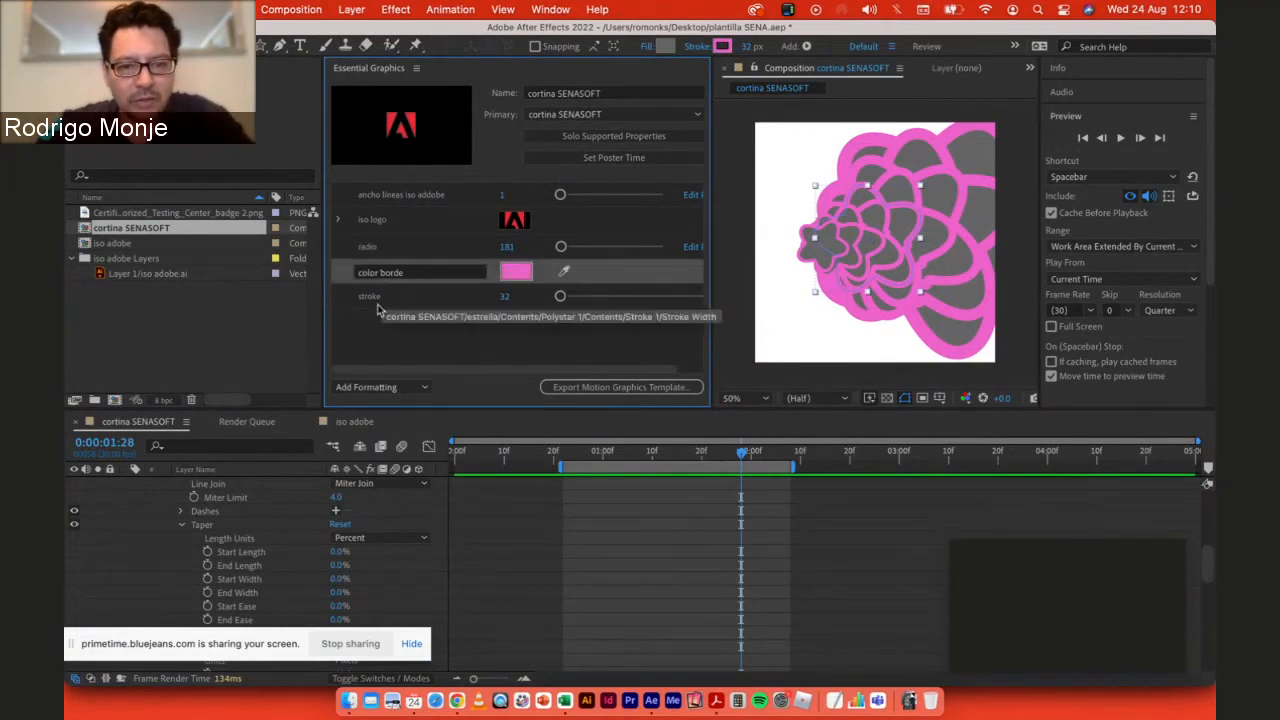
click(387, 246)
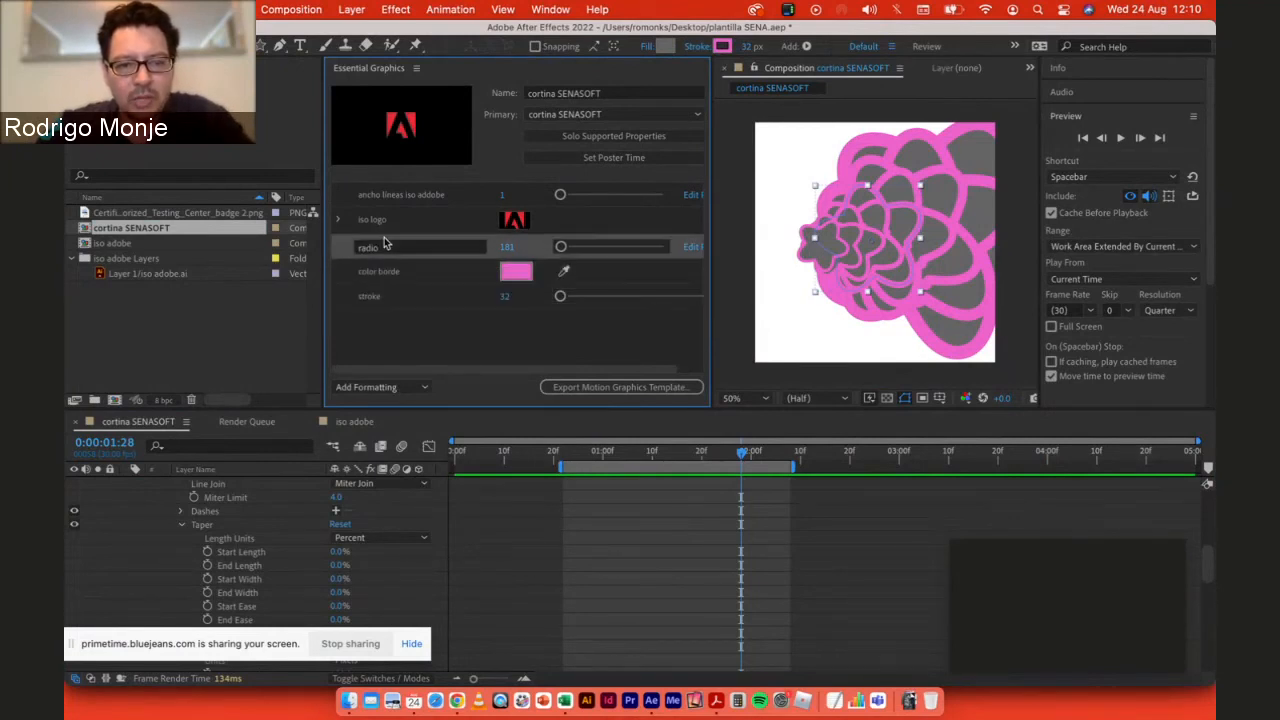
click(404, 326)
Step: Add a group to the template's control list and name it "estrella"
click(424, 387)
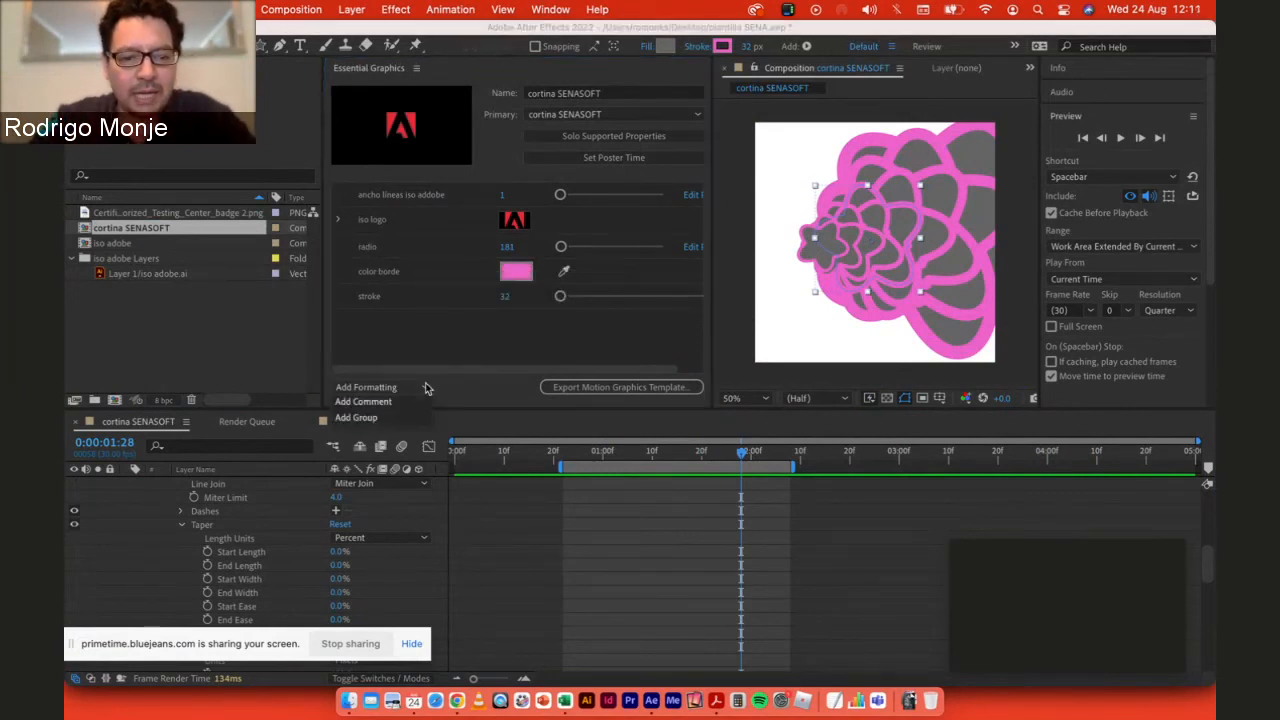
click(424, 387)
click(424, 389)
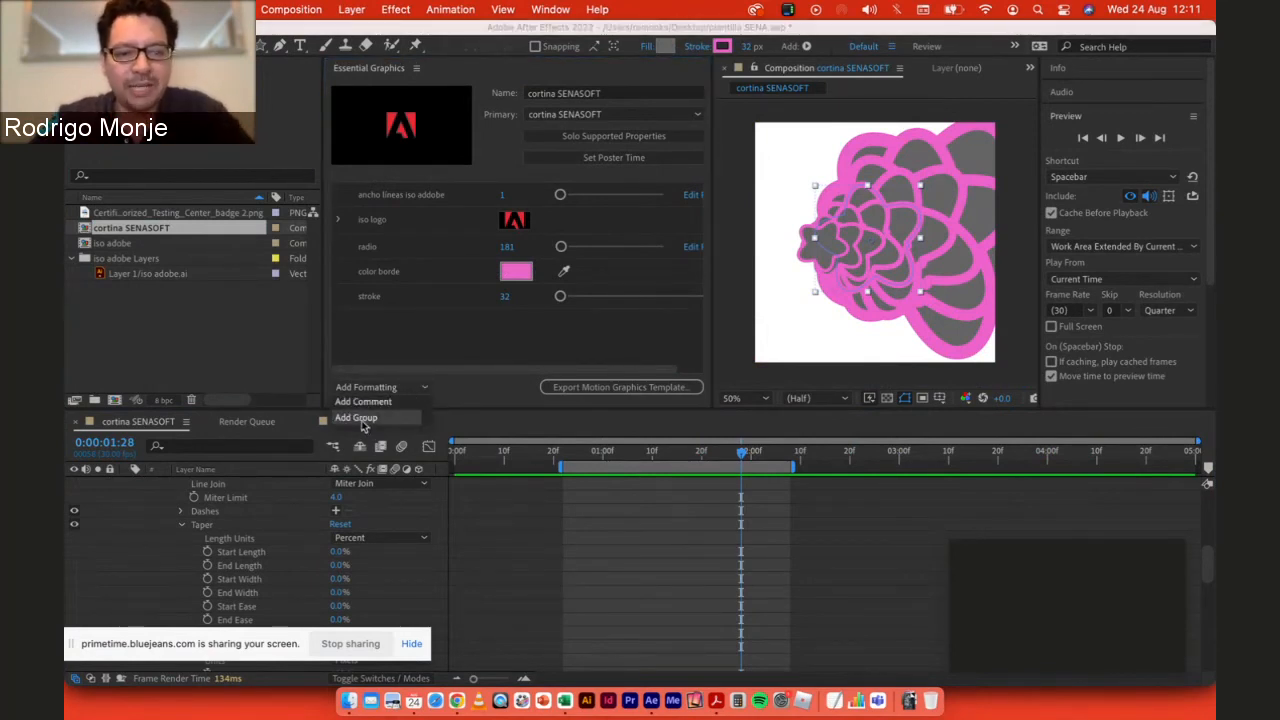
click(362, 418)
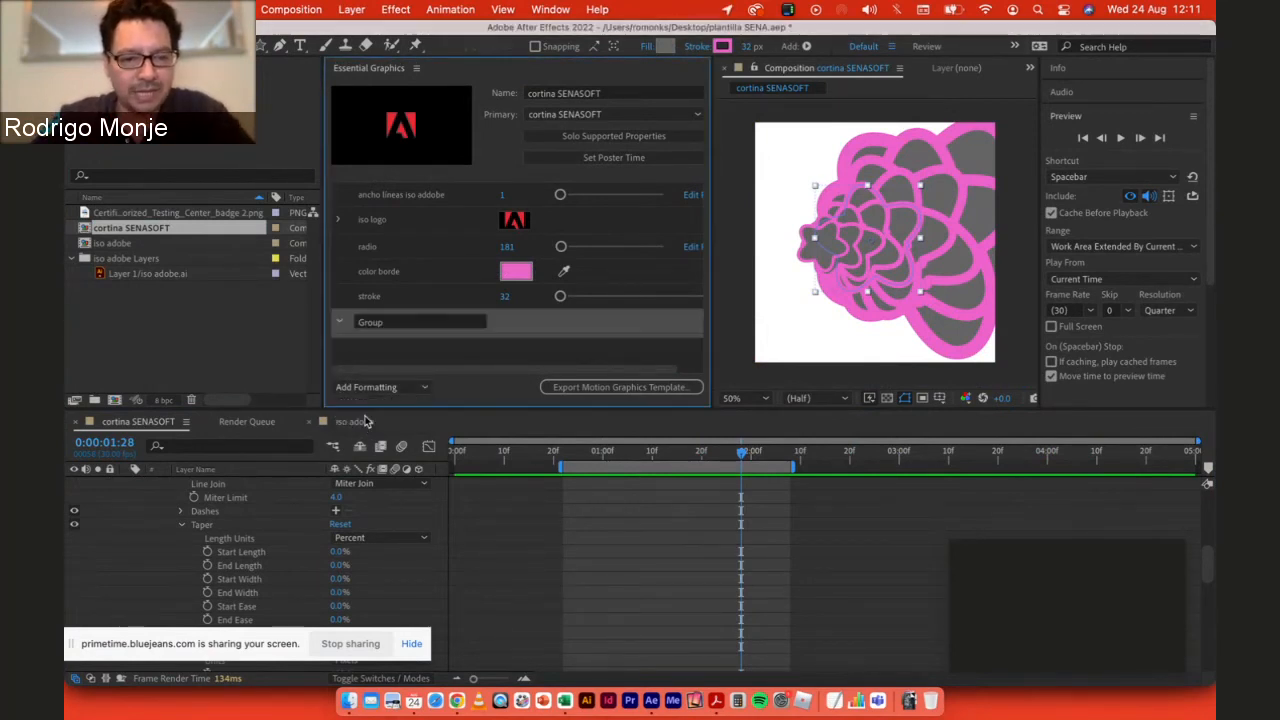
click(392, 328)
text(este)
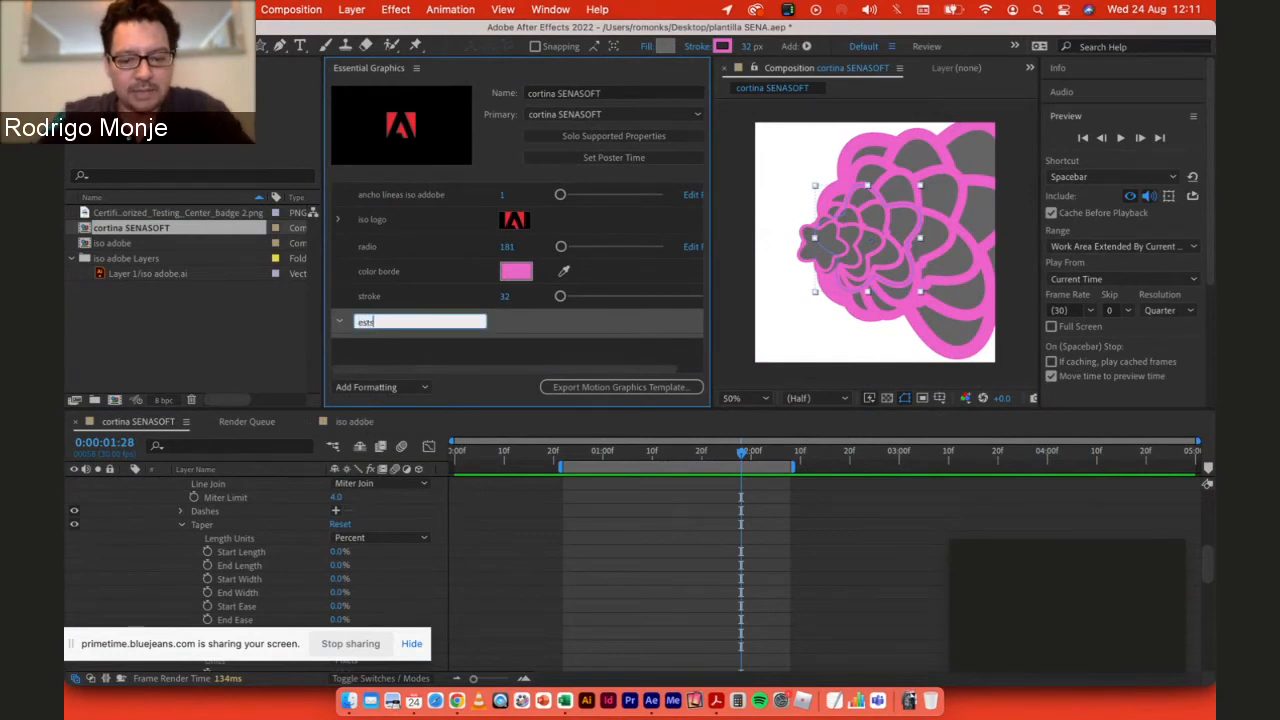
text(ella)
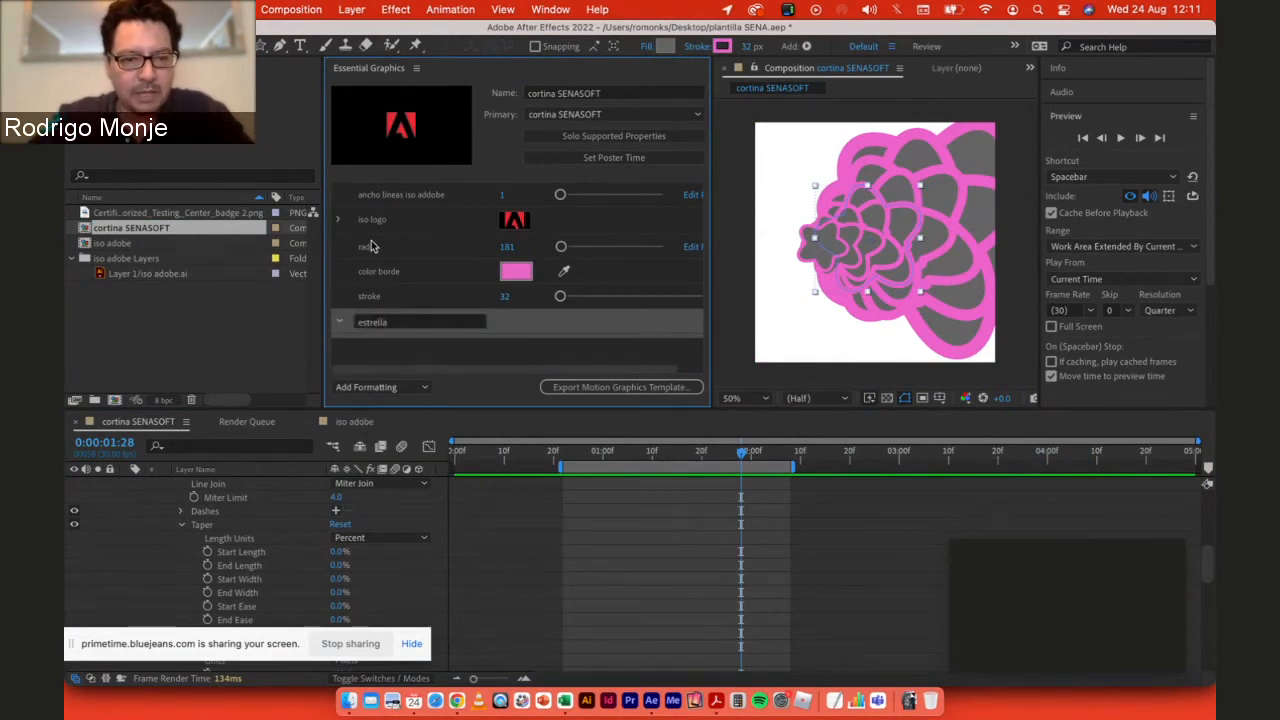
Step: Move the radio, color borde and stroke controls into the estrella group and collapse the group
click(373, 248)
drag(395, 313, 388, 326)
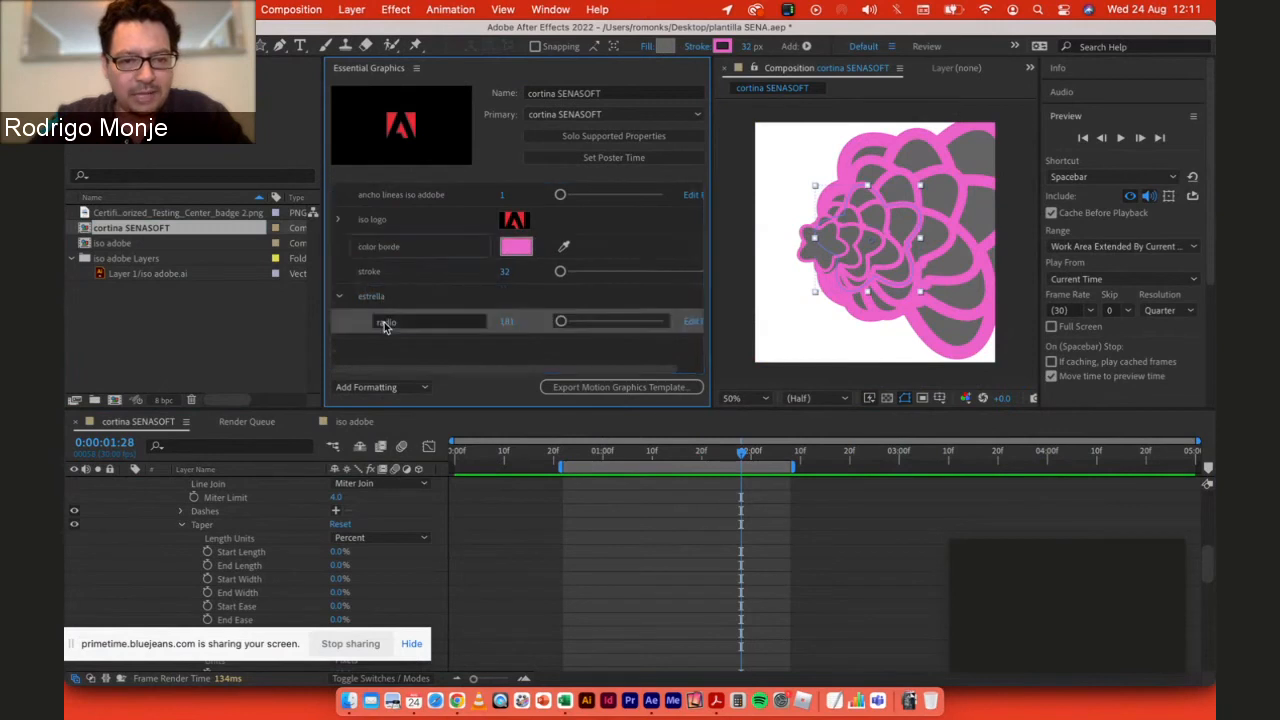
click(371, 254)
drag(370, 254, 392, 302)
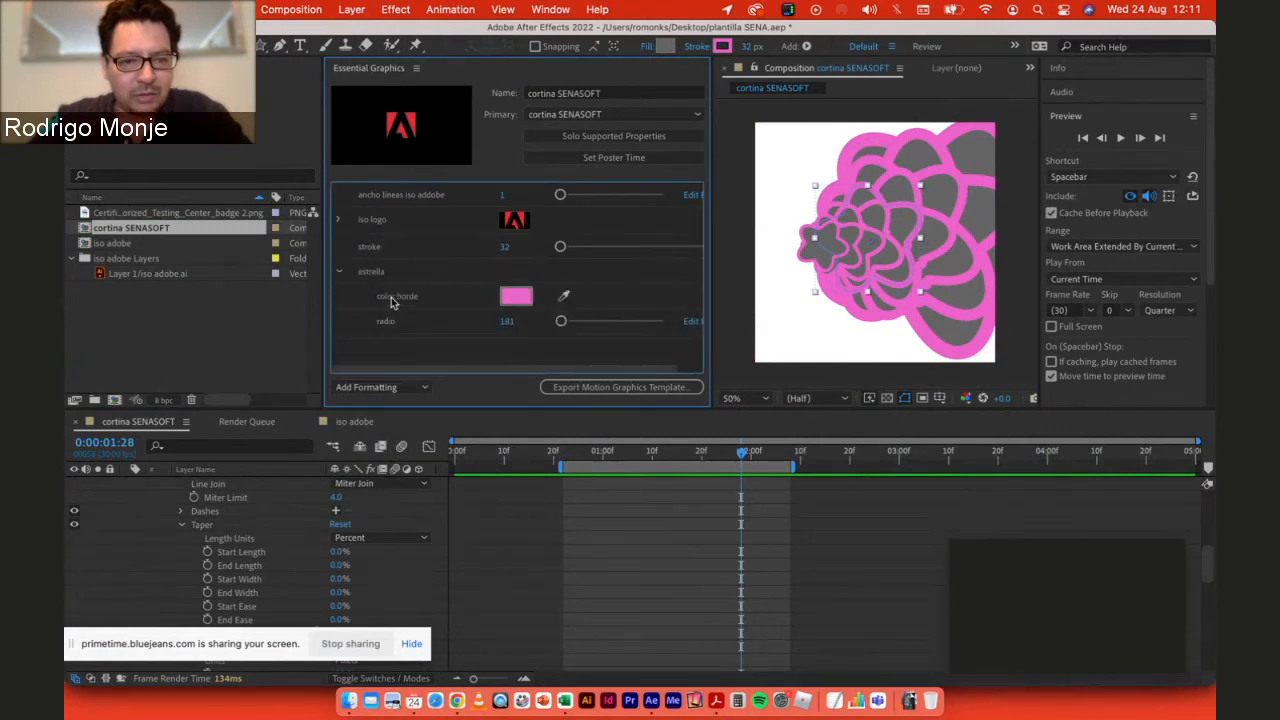
click(368, 251)
mouse_move(368, 251)
mouse_down()
mouse_move(396, 252)
mouse_move(394, 276)
mouse_up()
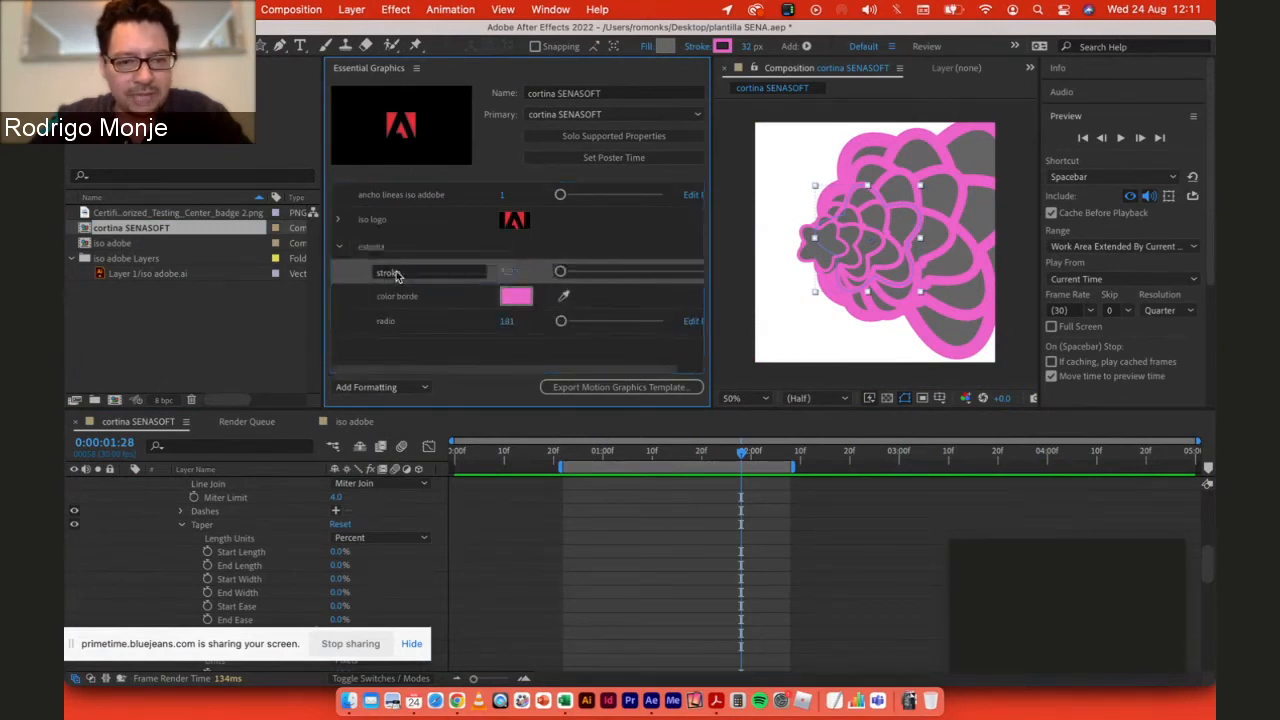
click(339, 246)
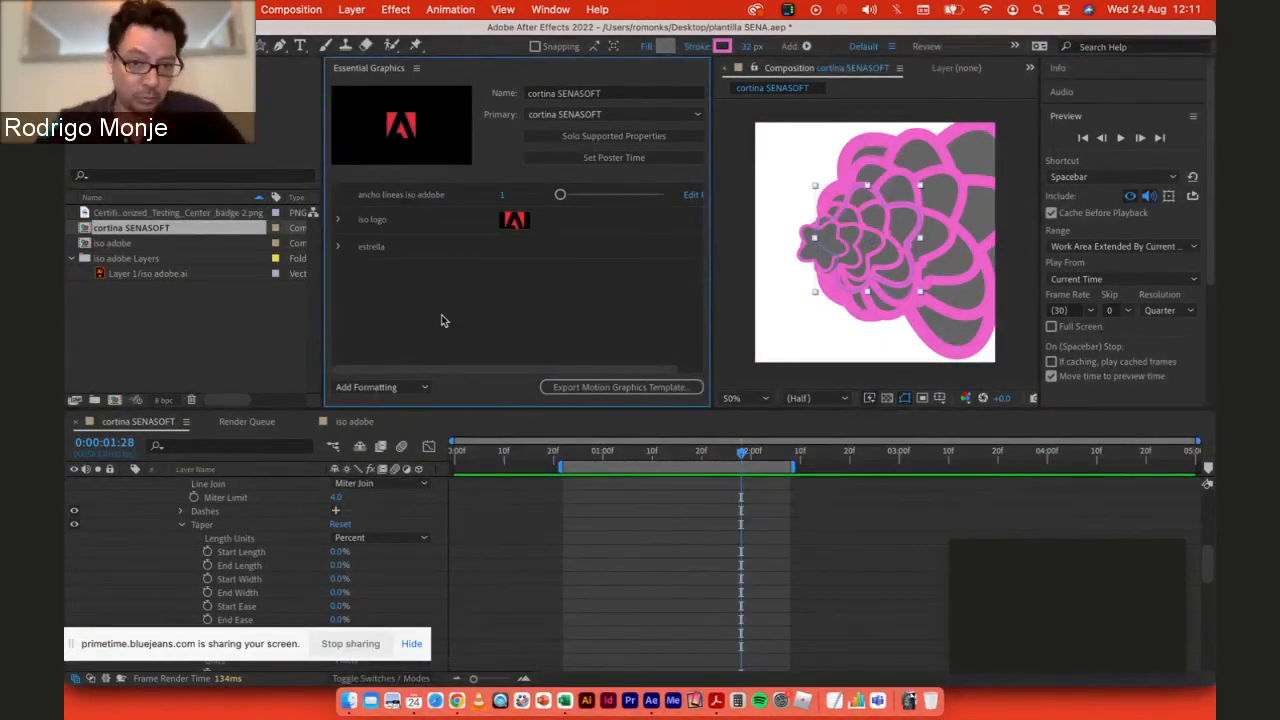
click(339, 247)
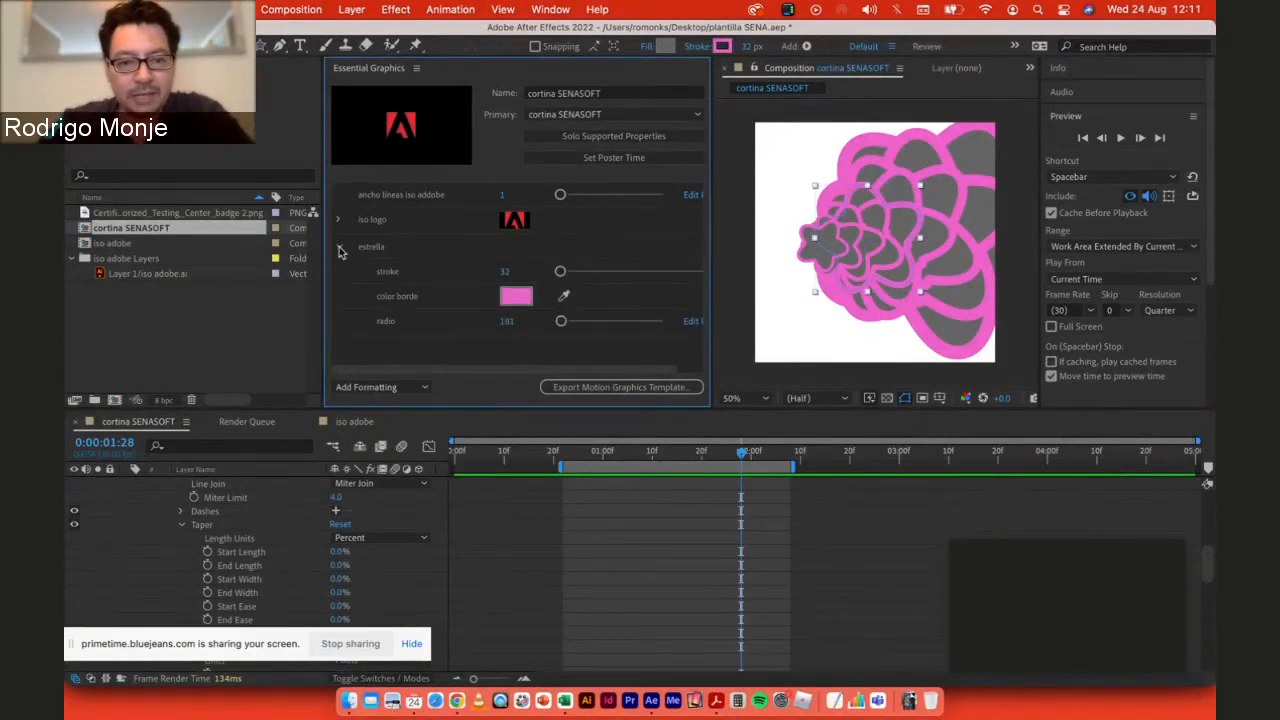
click(339, 247)
Step: Add a second group to the template's control list and name it "iso"
click(385, 388)
click(382, 418)
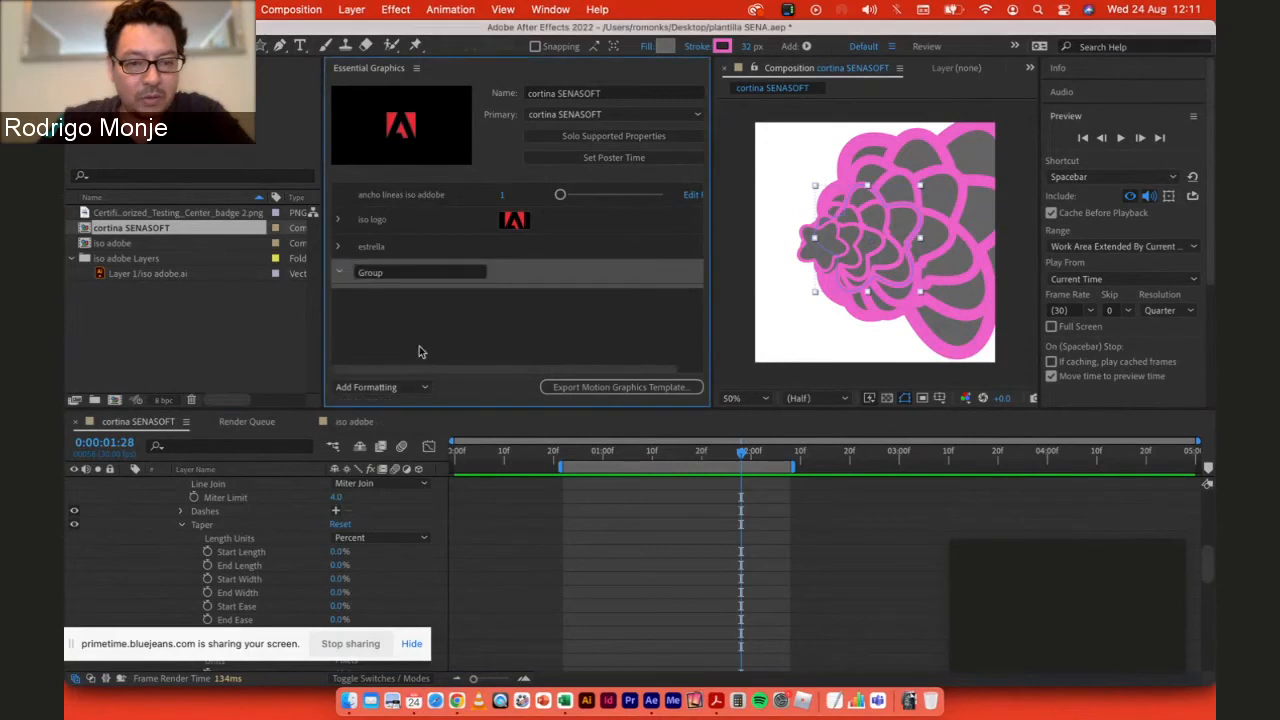
key(o)
key(s)
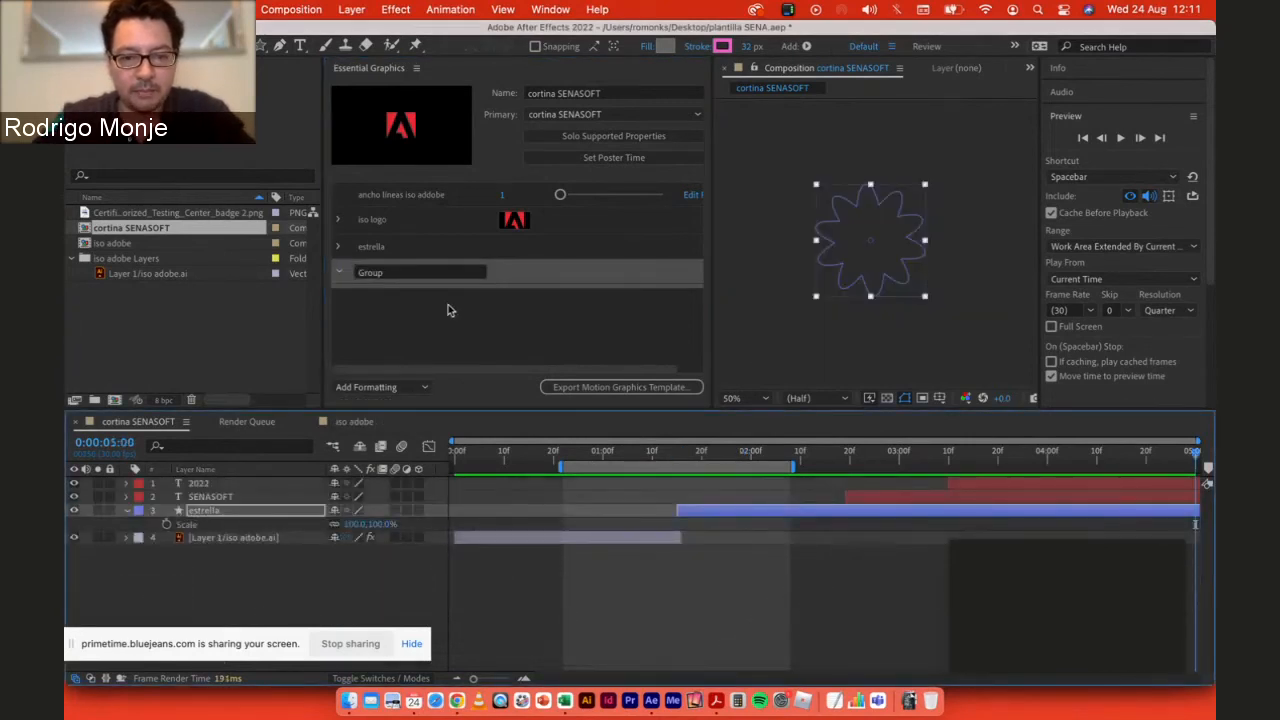
click(398, 273)
text(iso)
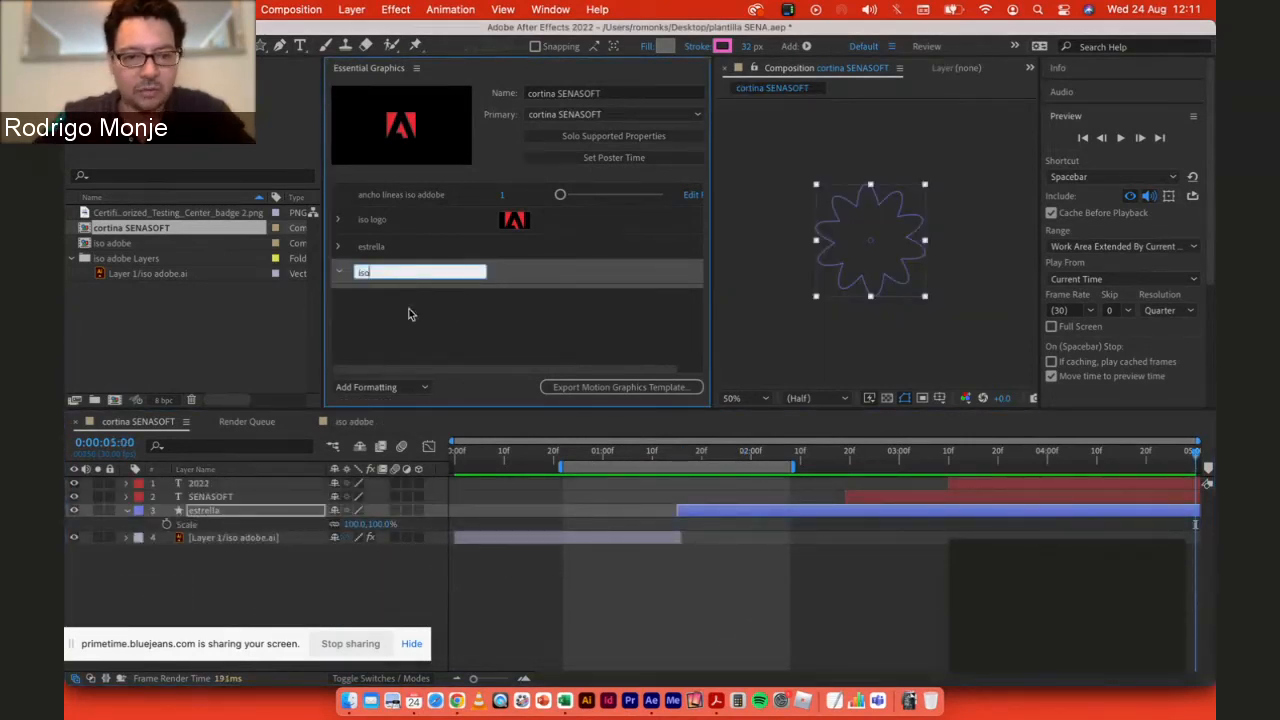
click(408, 314)
Step: Move the "ancho líneas iso addobe" and "iso logo" controls into the iso group, collapse it and place the estrella group below it
drag(366, 197, 398, 272)
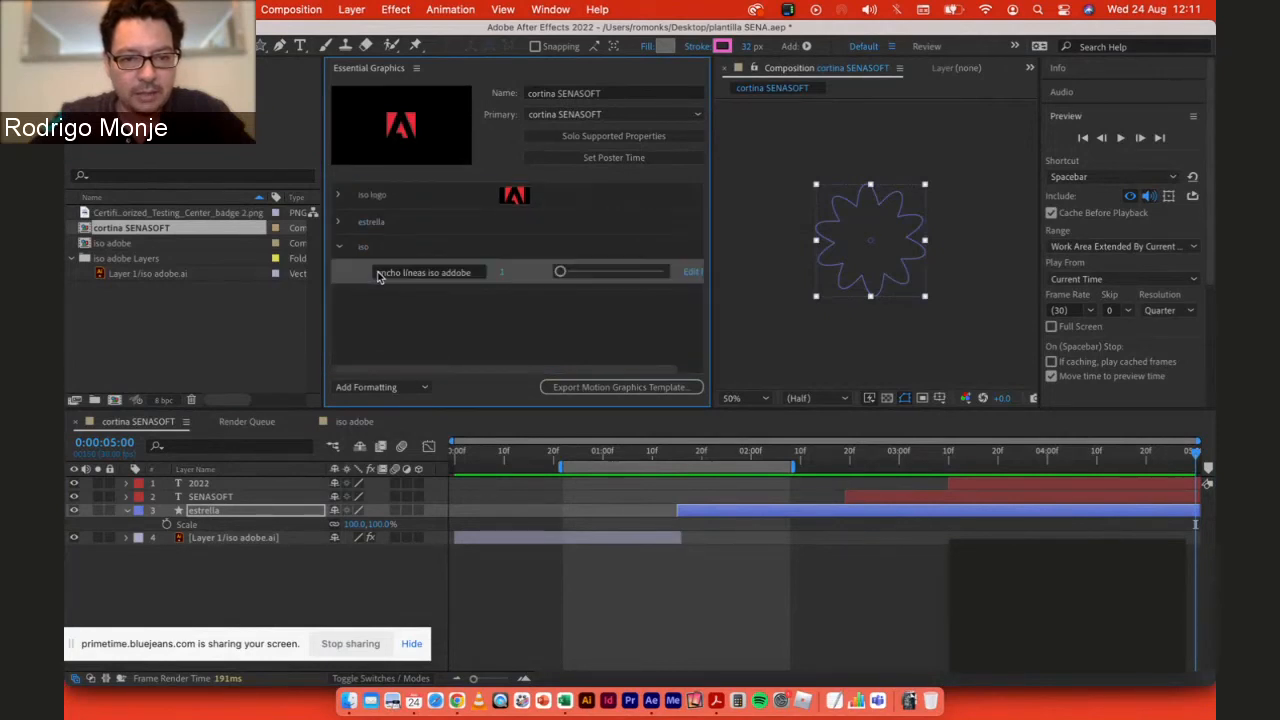
click(378, 196)
drag(372, 250, 375, 245)
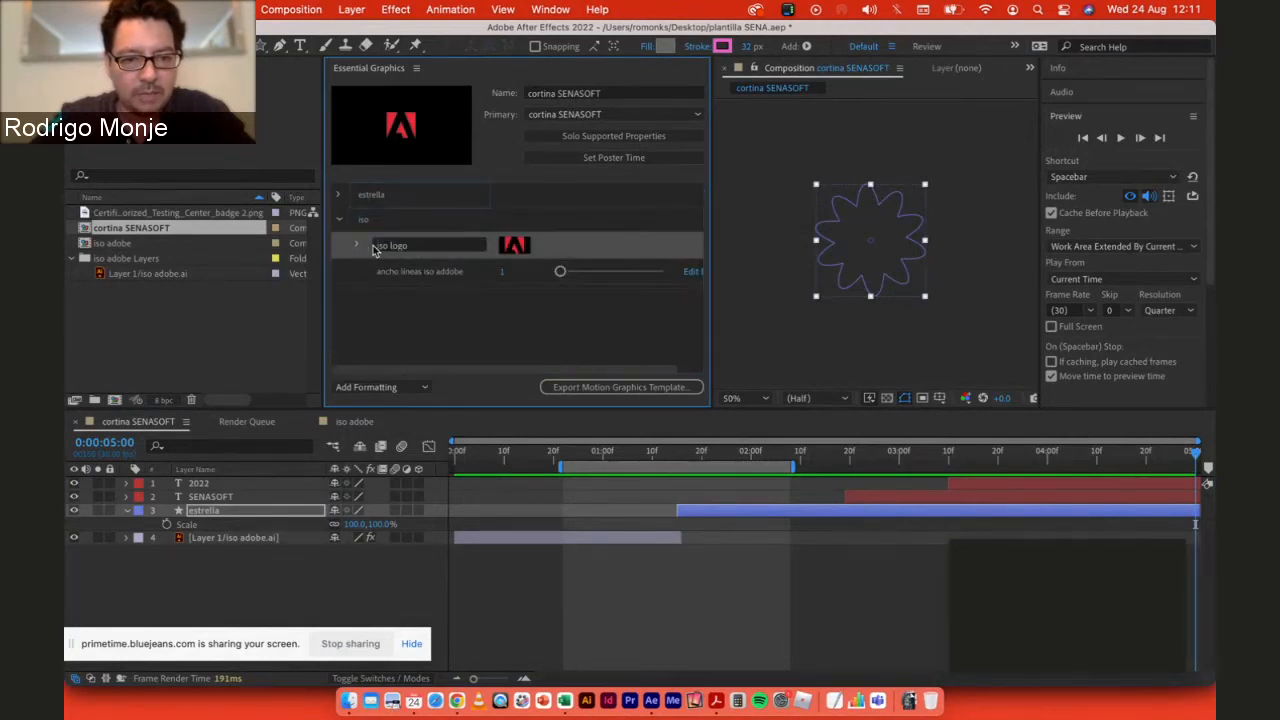
click(340, 220)
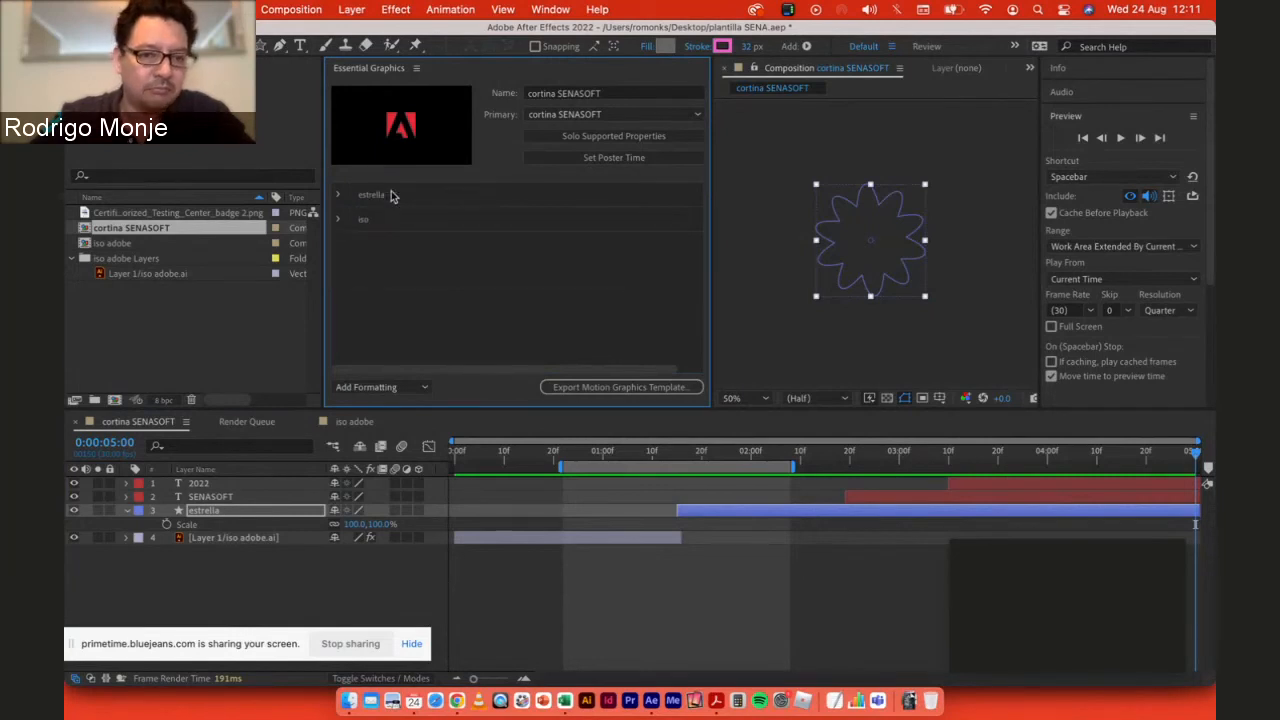
drag(395, 196, 382, 250)
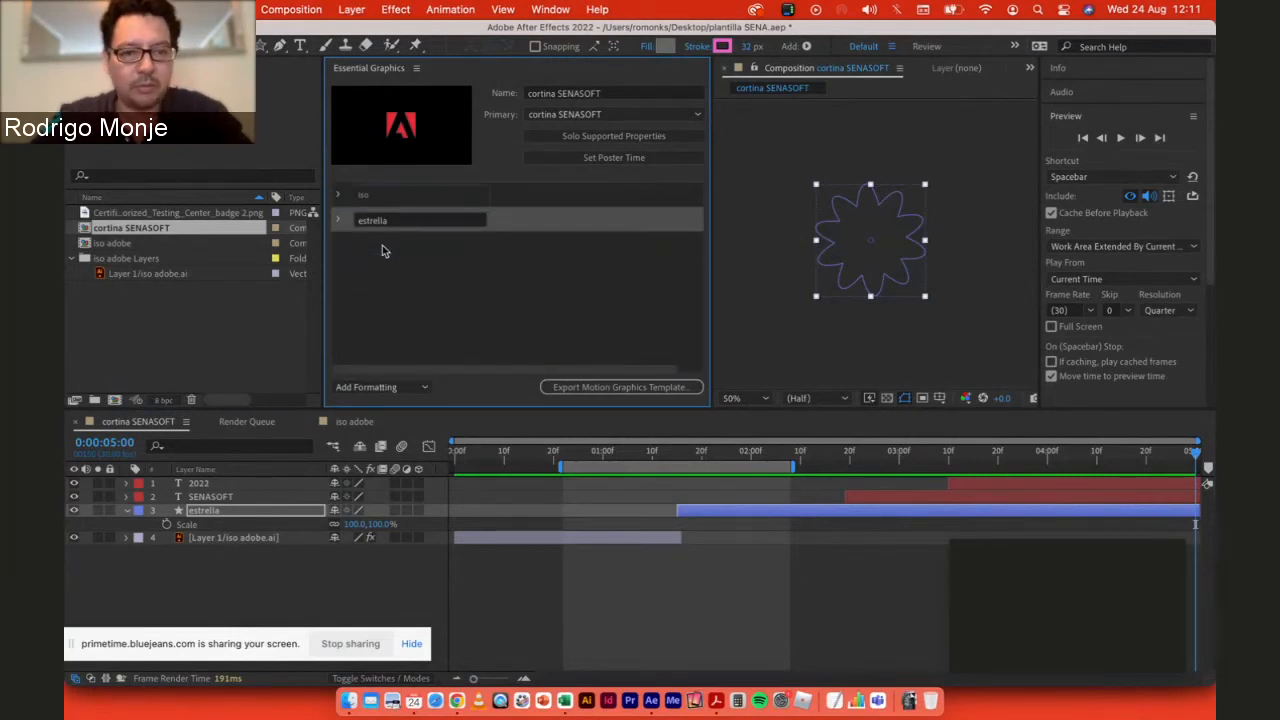
click(439, 299)
Step: At 0:00:03:05, expand the SENASOFT text layer and add its Source Text property to the template as a control
drag(740, 453, 923, 452)
click(916, 502)
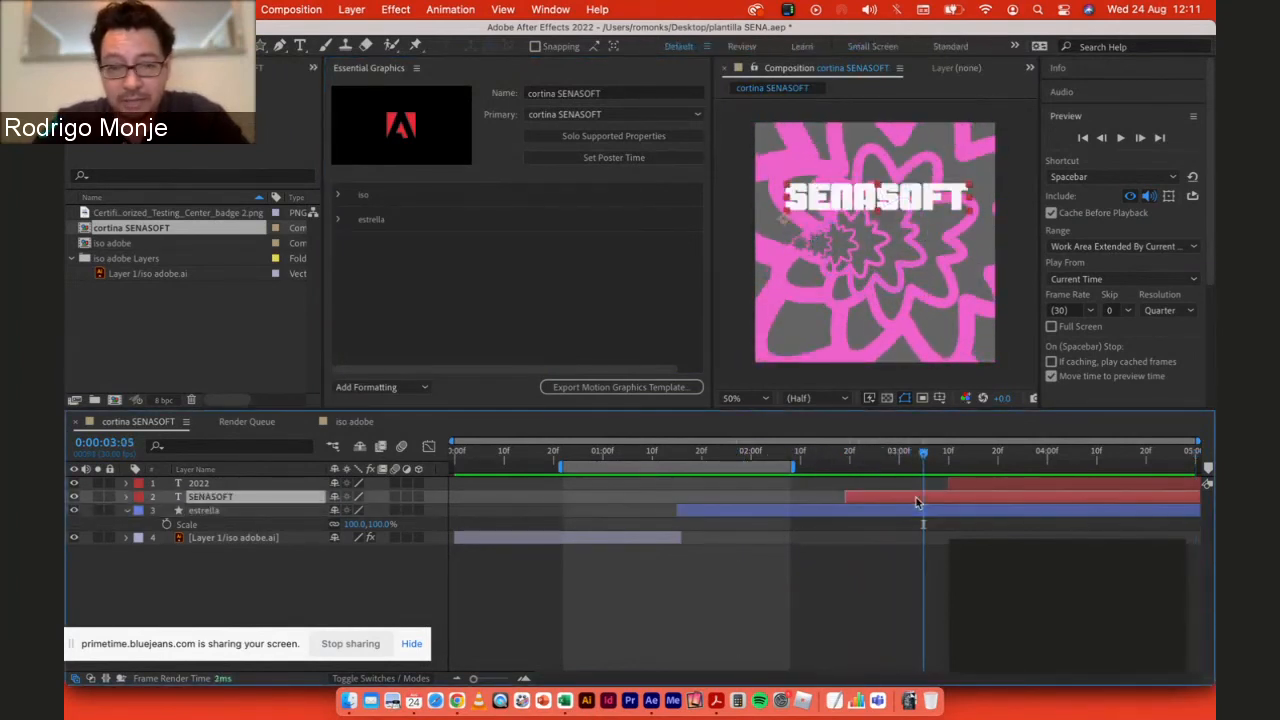
click(128, 497)
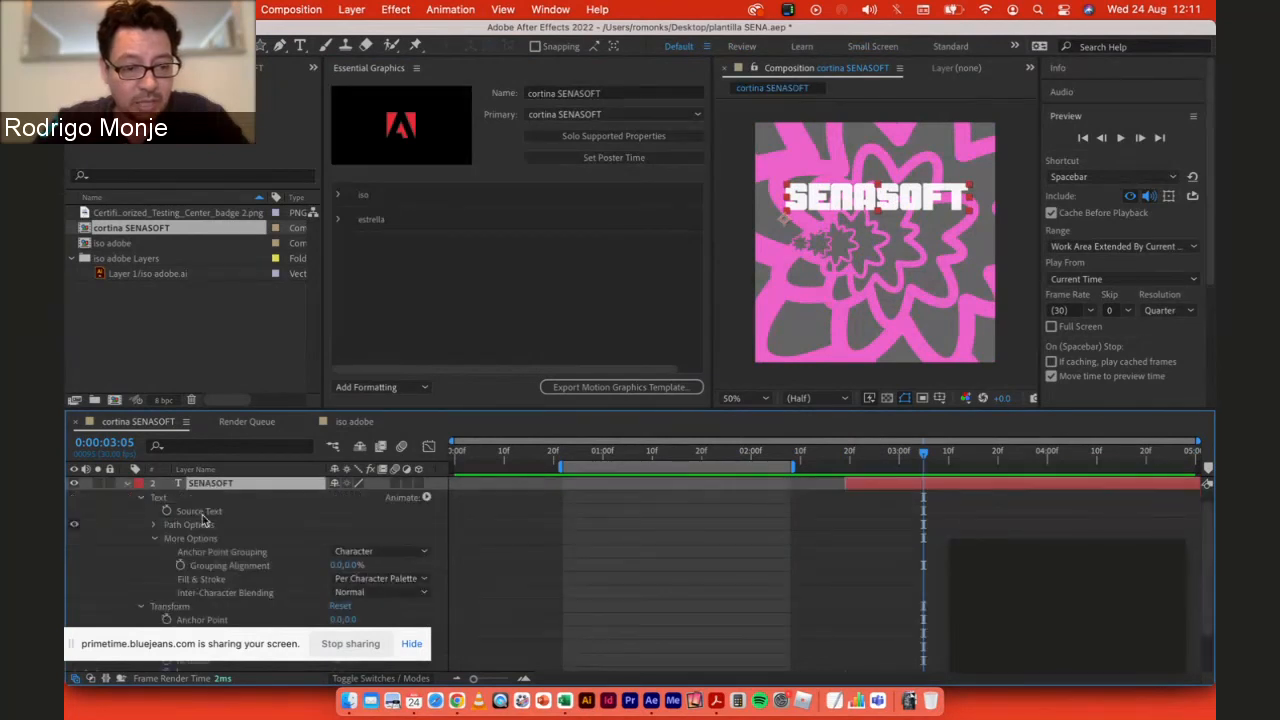
drag(205, 512, 400, 301)
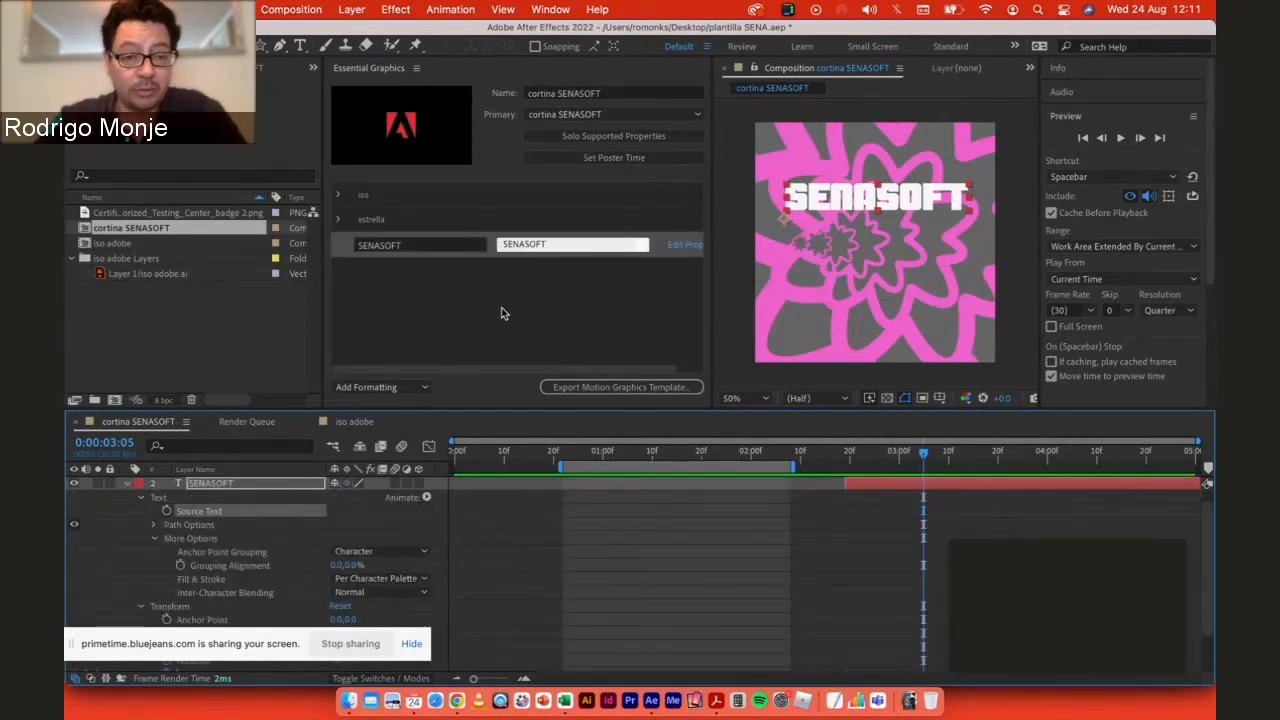
Step: Rename the SENASOFT text control in the template to "titulo 1"
click(424, 263)
click(378, 249)
click(378, 248)
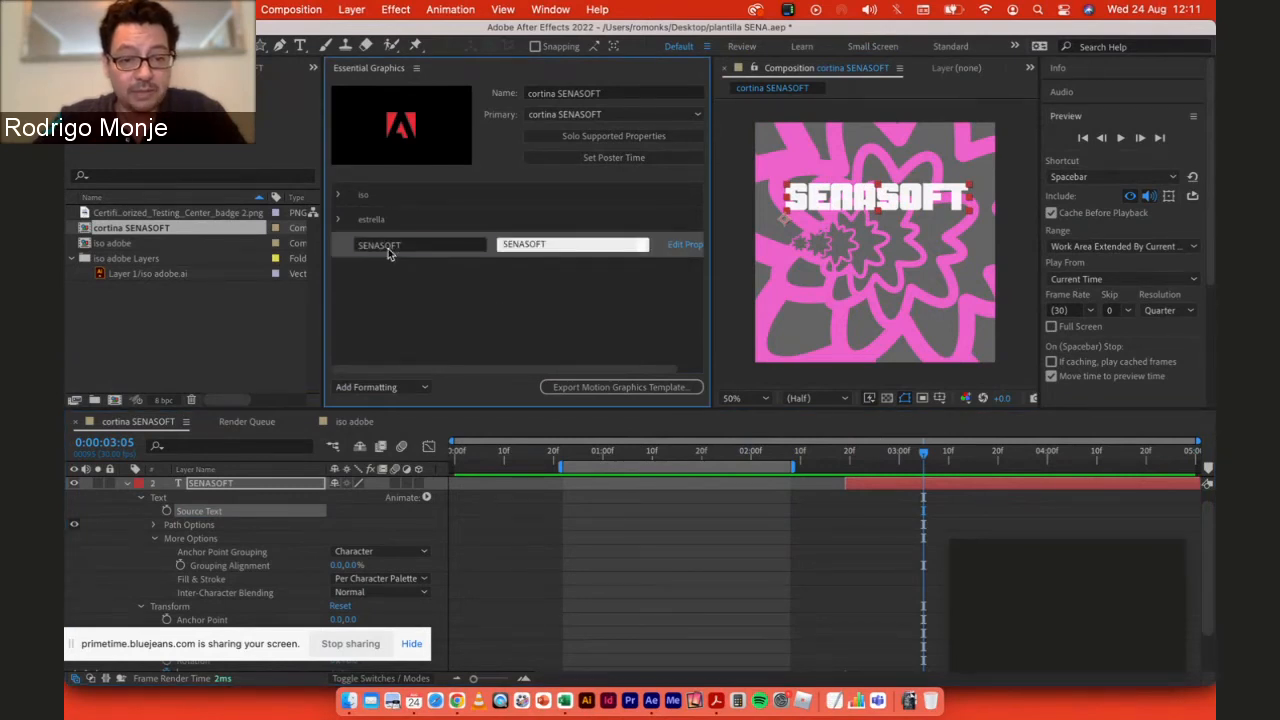
text(titu)
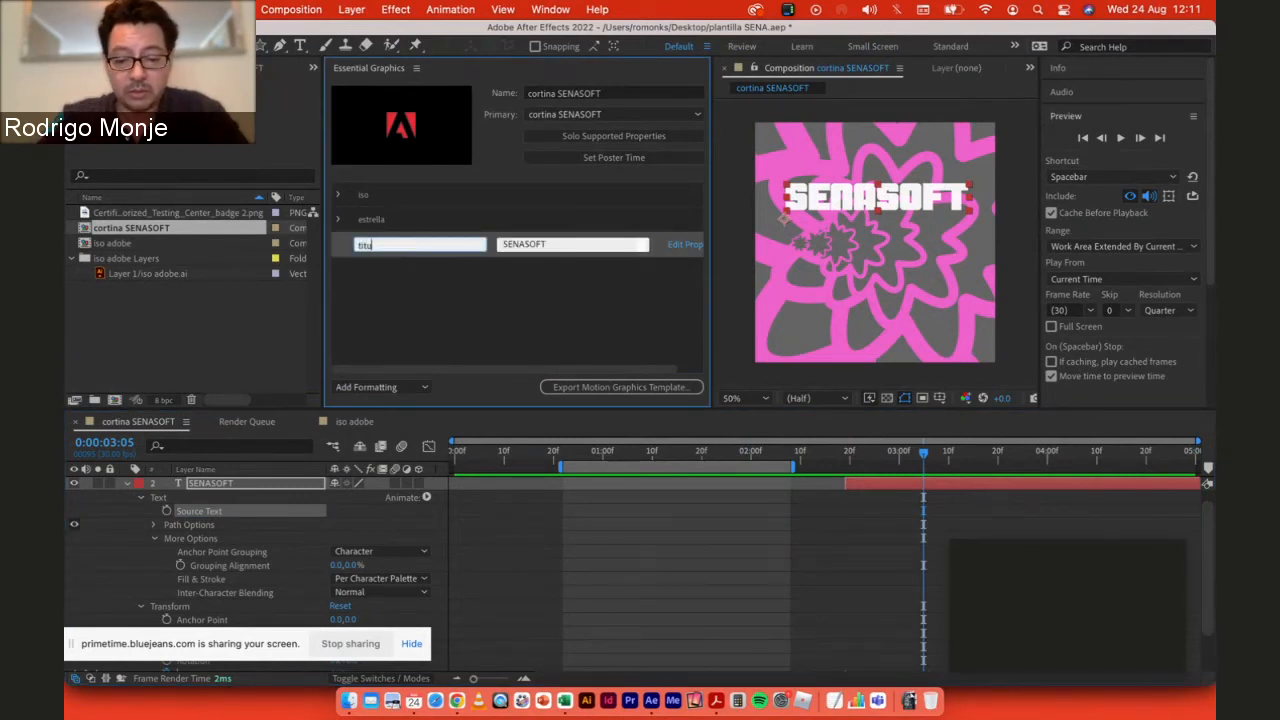
text(lo 1)
key(Return)
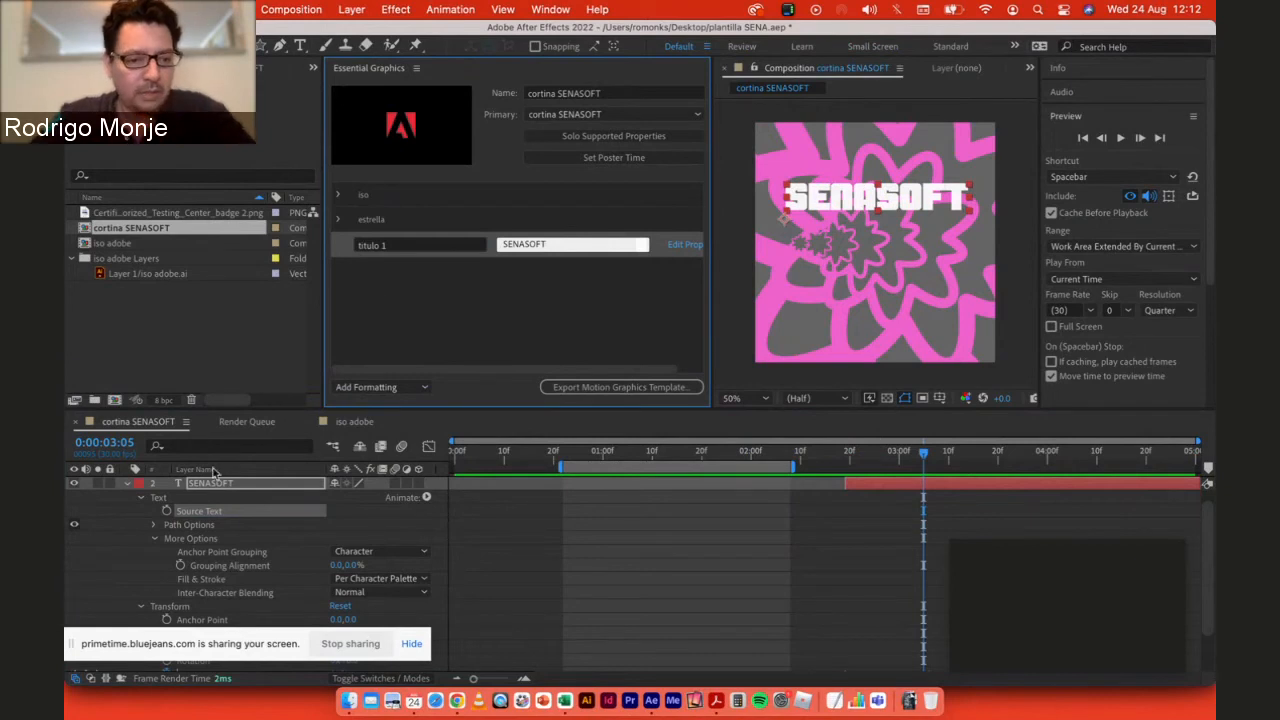
Step: Collapse the SENASOFT layer and add the 2022 text layer's Source Text to the template as a control named "titulo 2"
click(127, 483)
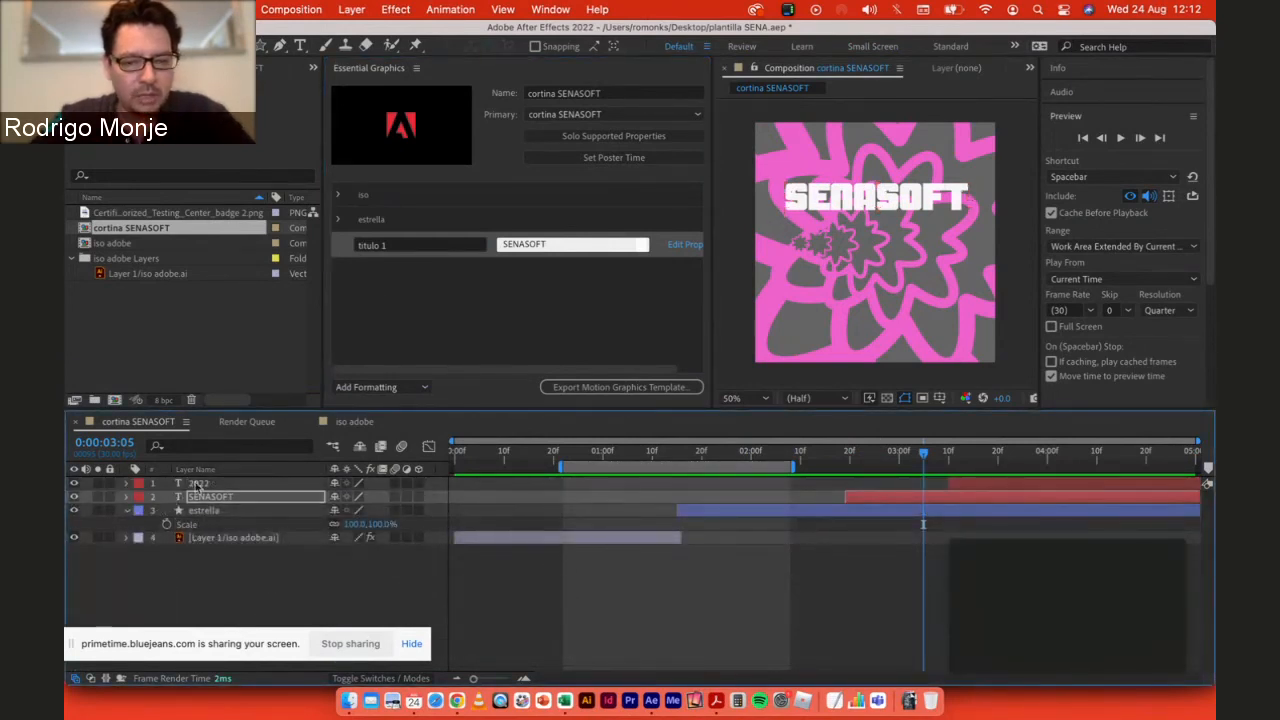
click(198, 484)
click(126, 484)
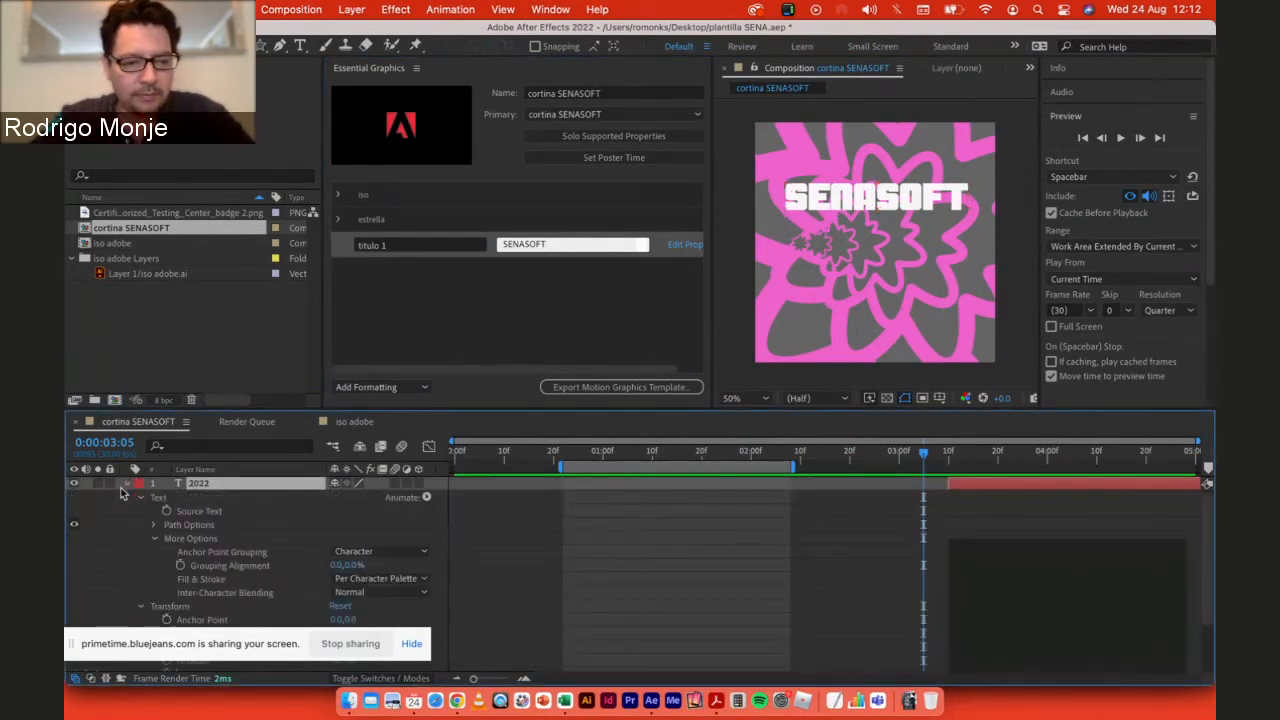
click(200, 511)
drag(207, 513, 437, 317)
click(378, 273)
text(tit)
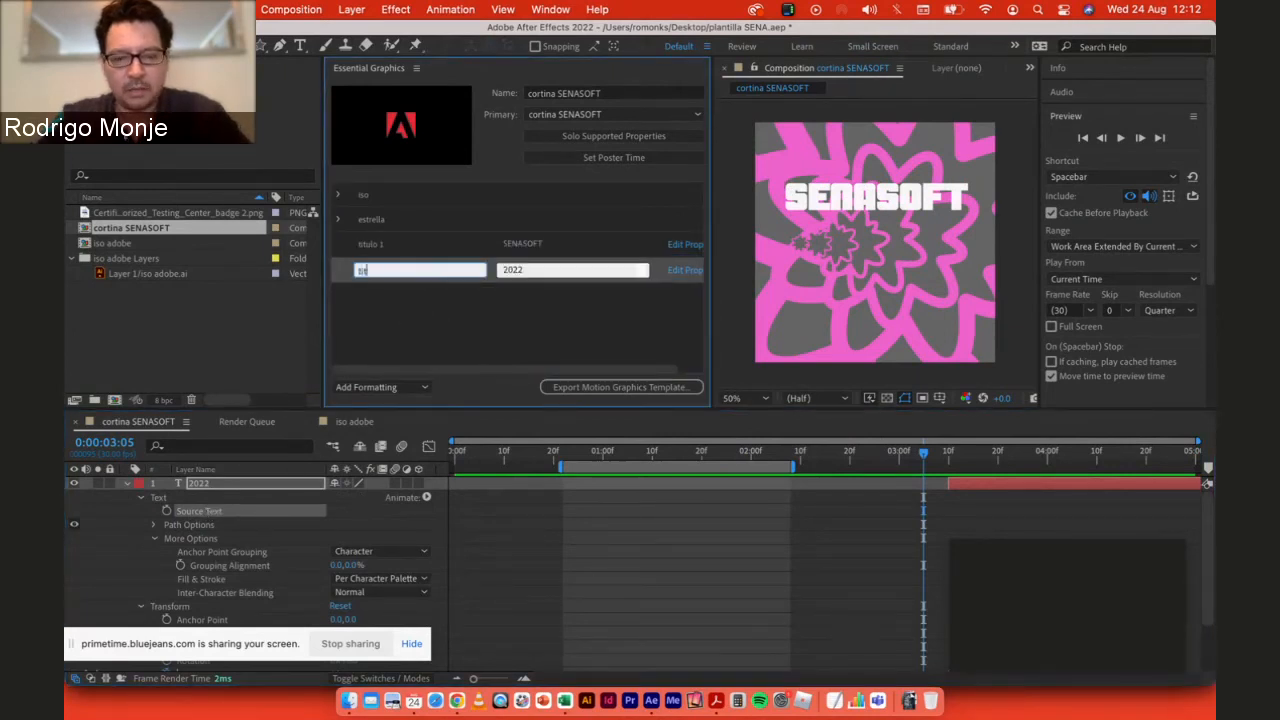
text(ulo 2)
click(425, 314)
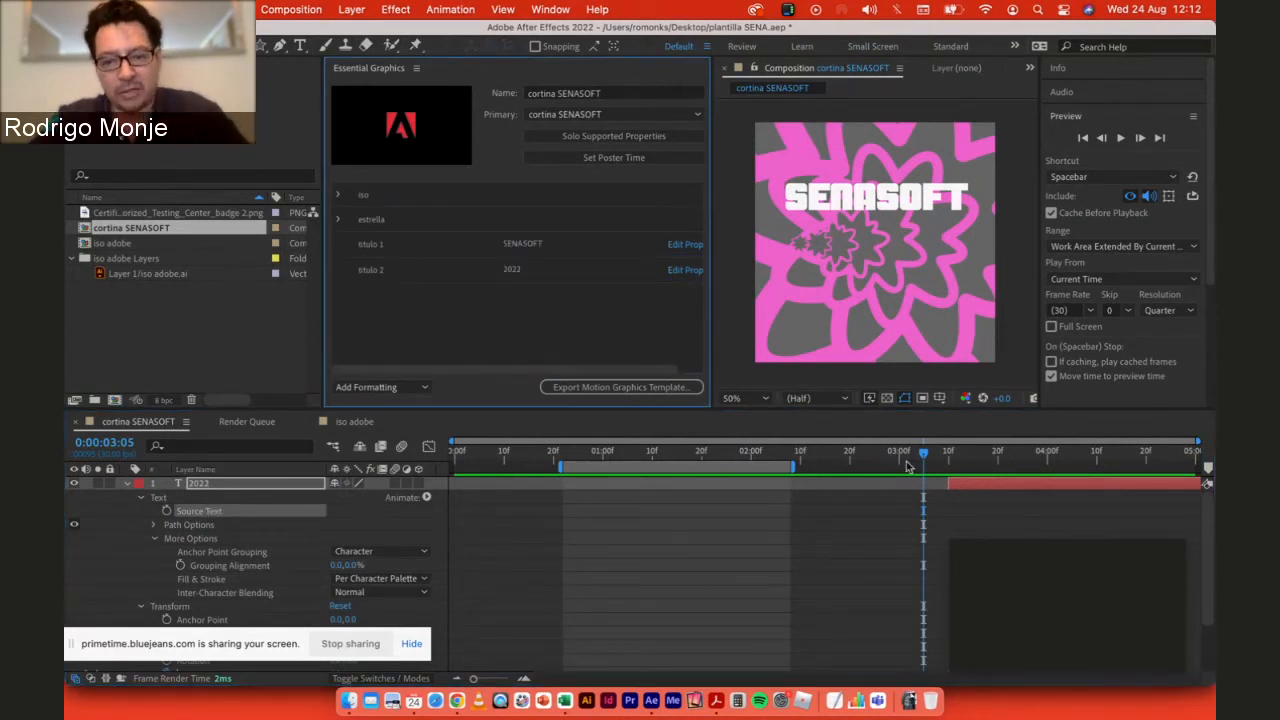
Step: At 0:00:03:29, test the titulo 2 control with the text 2025 and set it back to 2022
click(993, 452)
click(1043, 452)
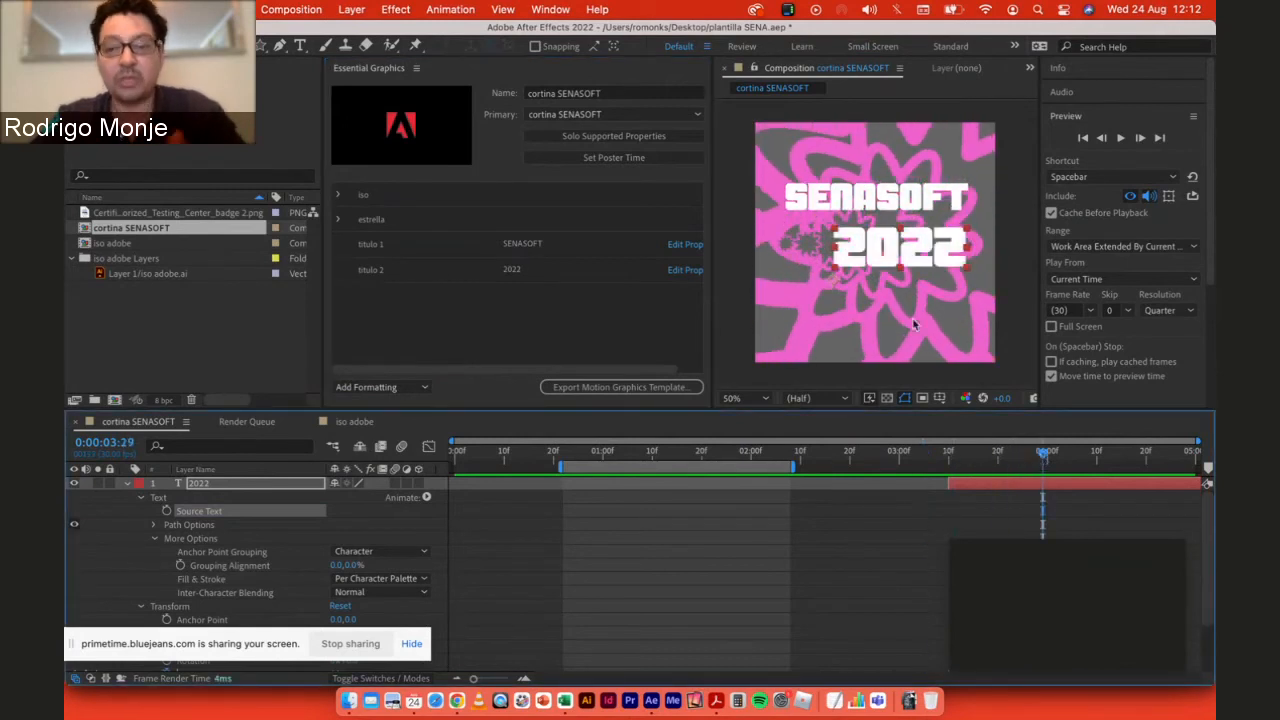
click(517, 270)
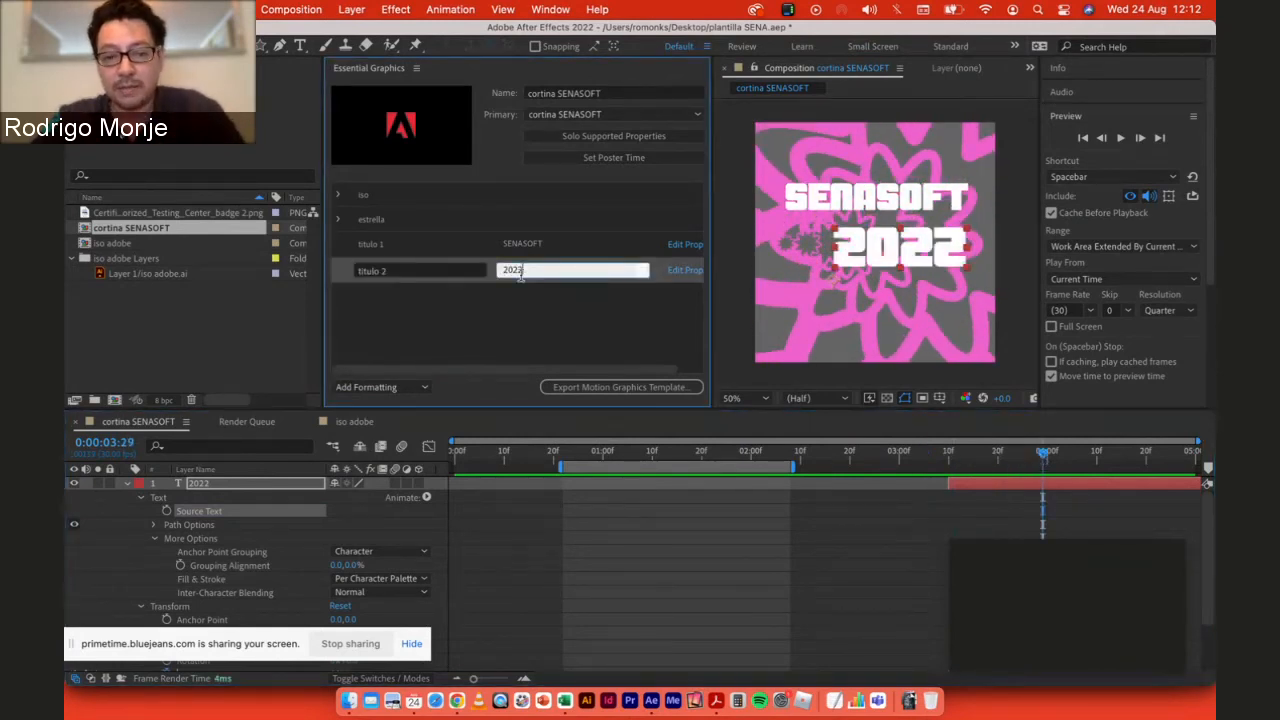
click(591, 323)
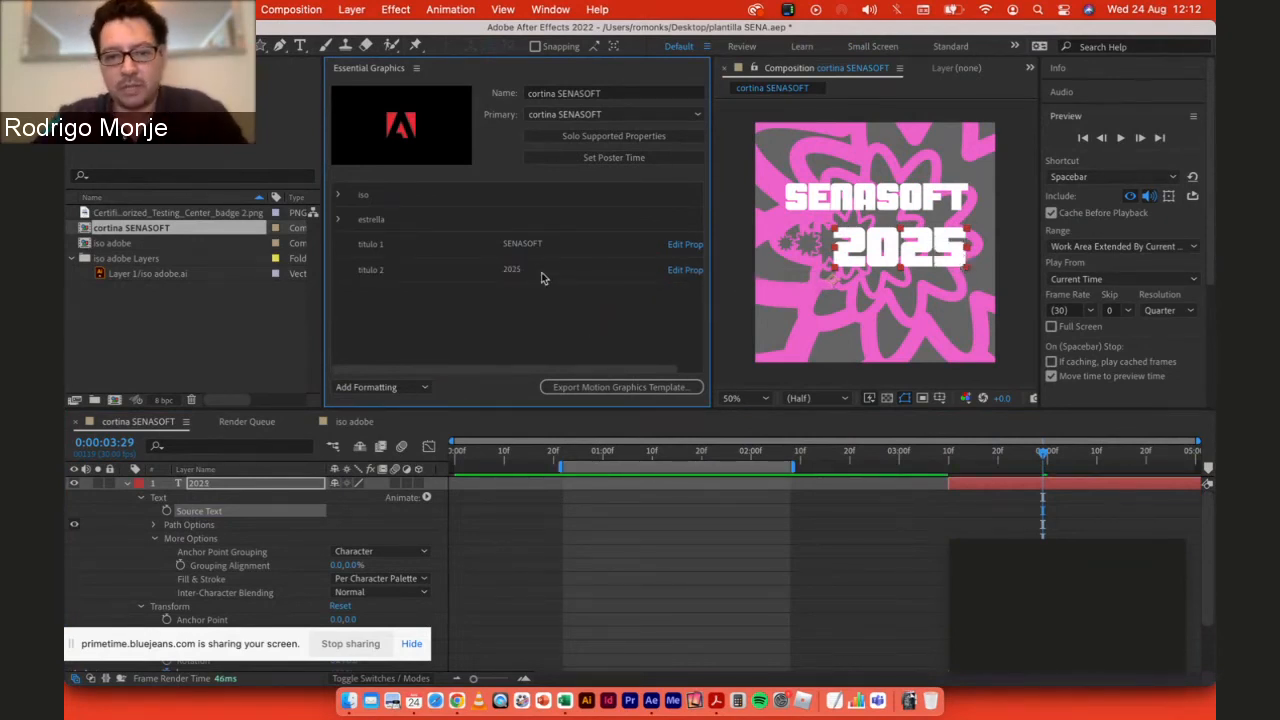
click(510, 272)
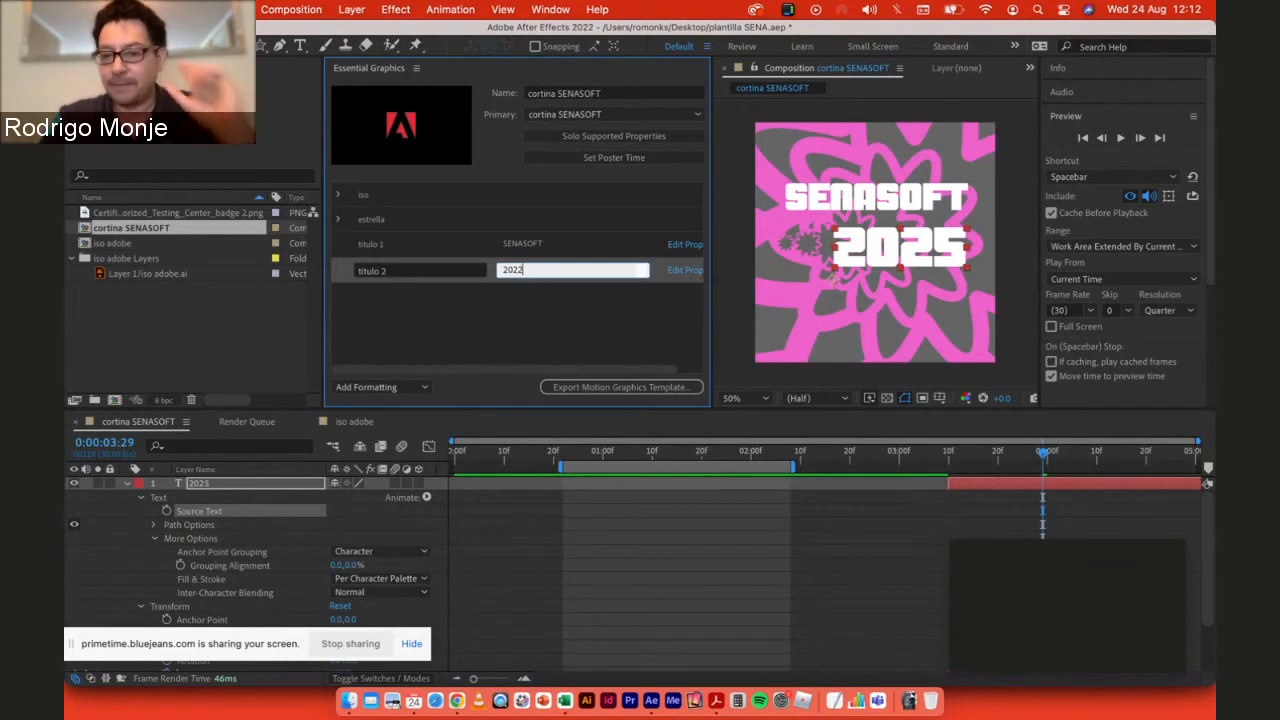
key(Return)
key(BackSpace)
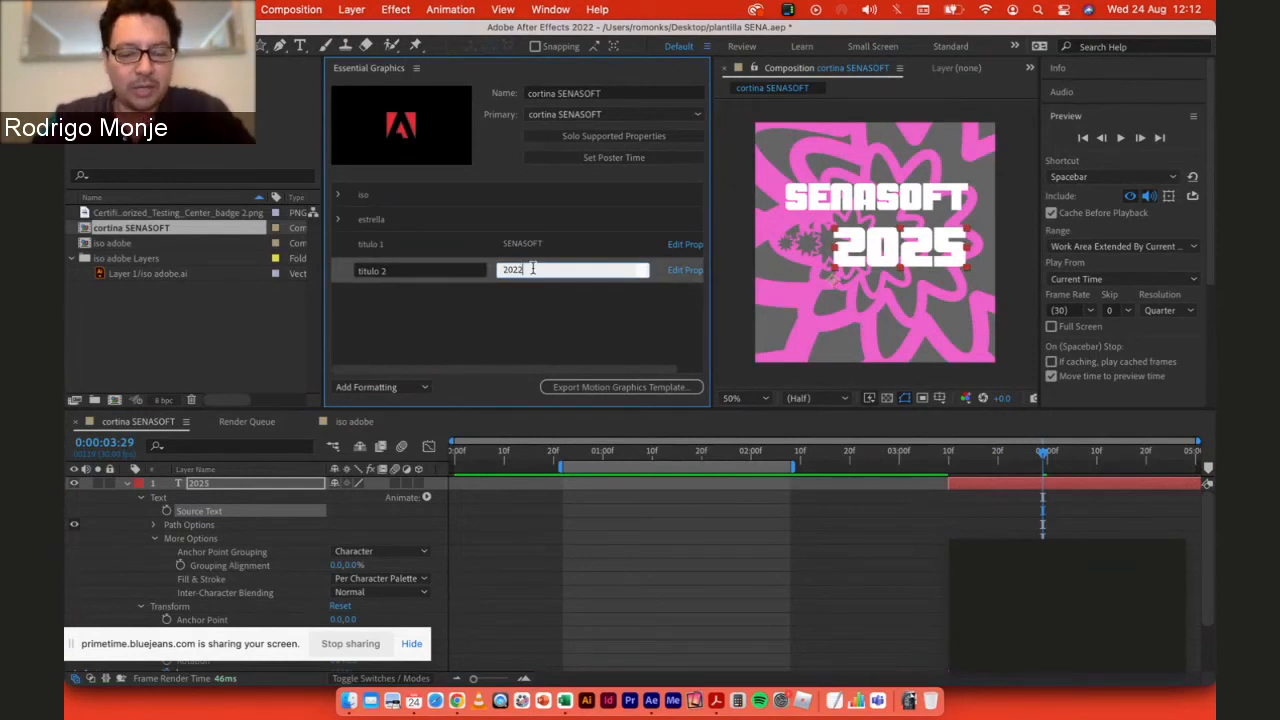
click(555, 325)
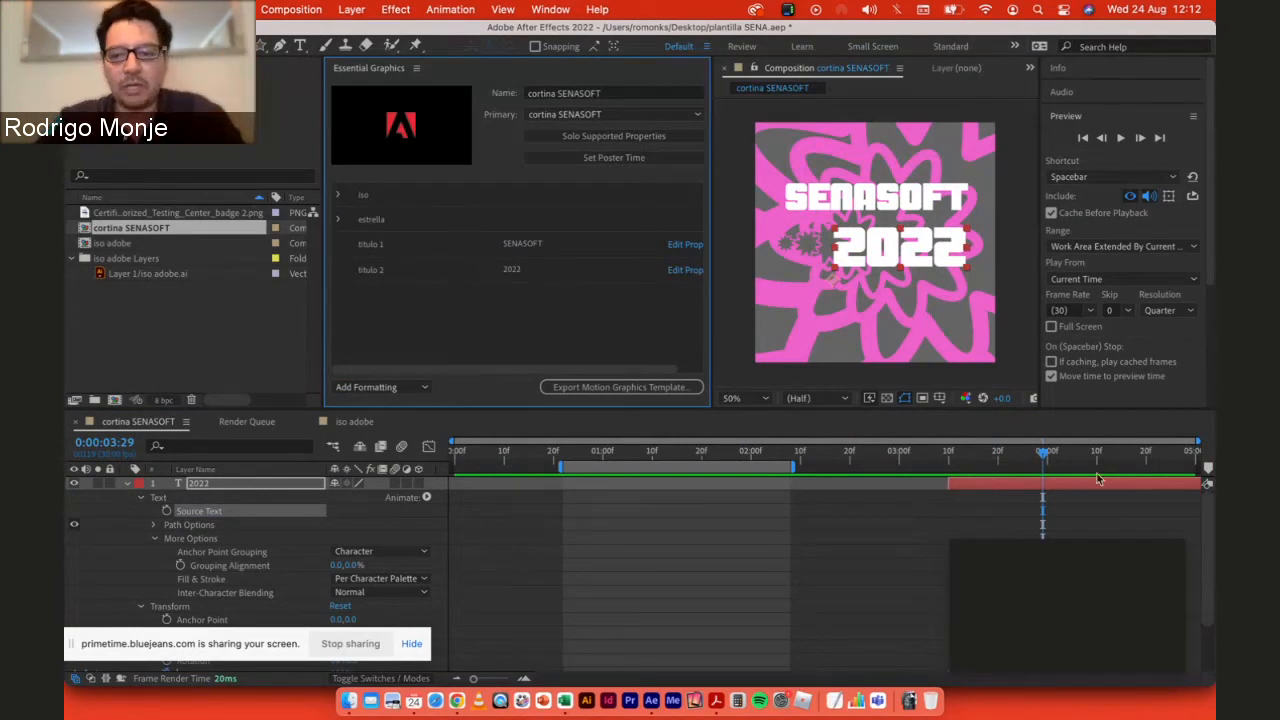
Step: At 0:00:03:22, collapse the 2022 layer, expand the estrella layer's Polystar 1 contents down to Fill 1 and select its Color property
drag(1043, 456, 1006, 456)
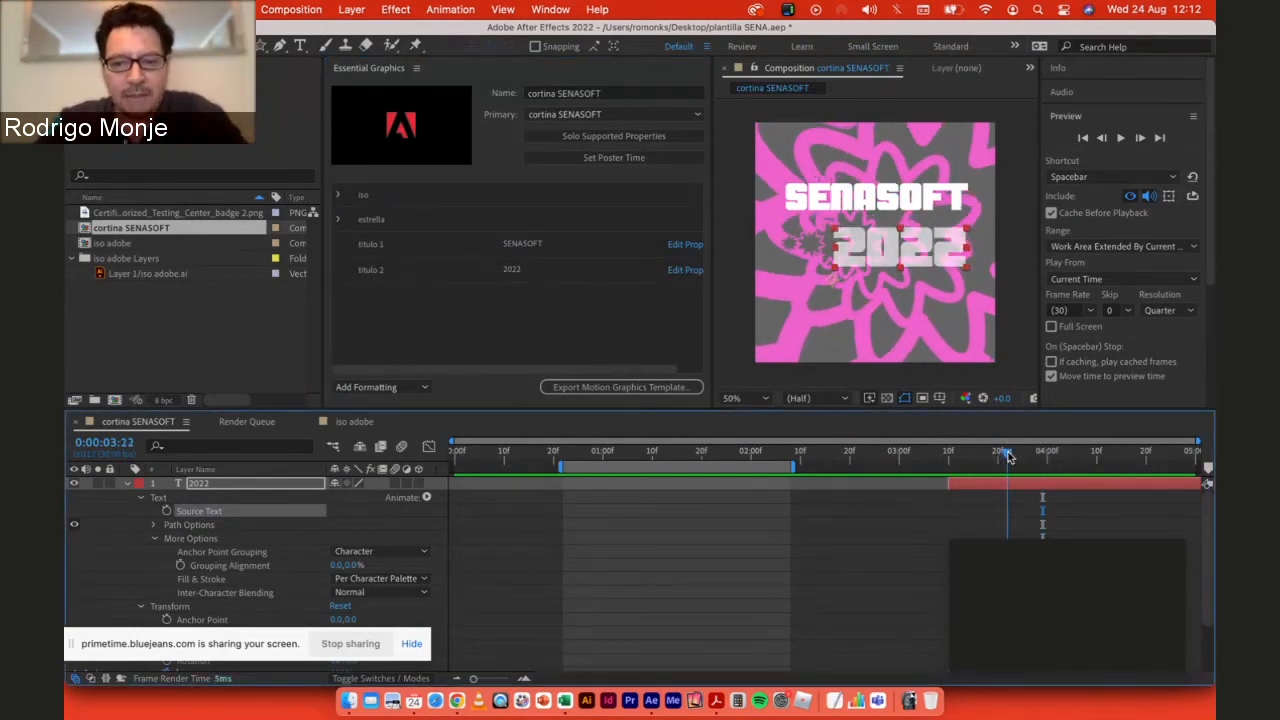
click(337, 224)
click(337, 221)
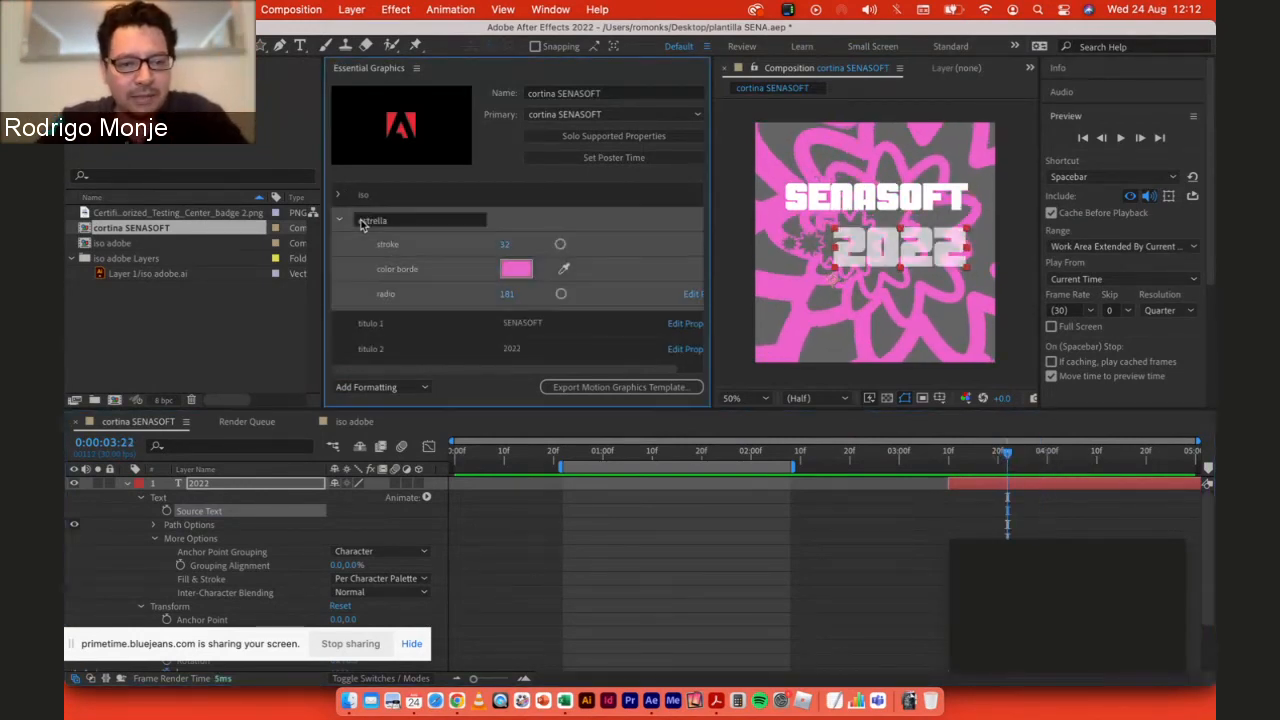
click(141, 484)
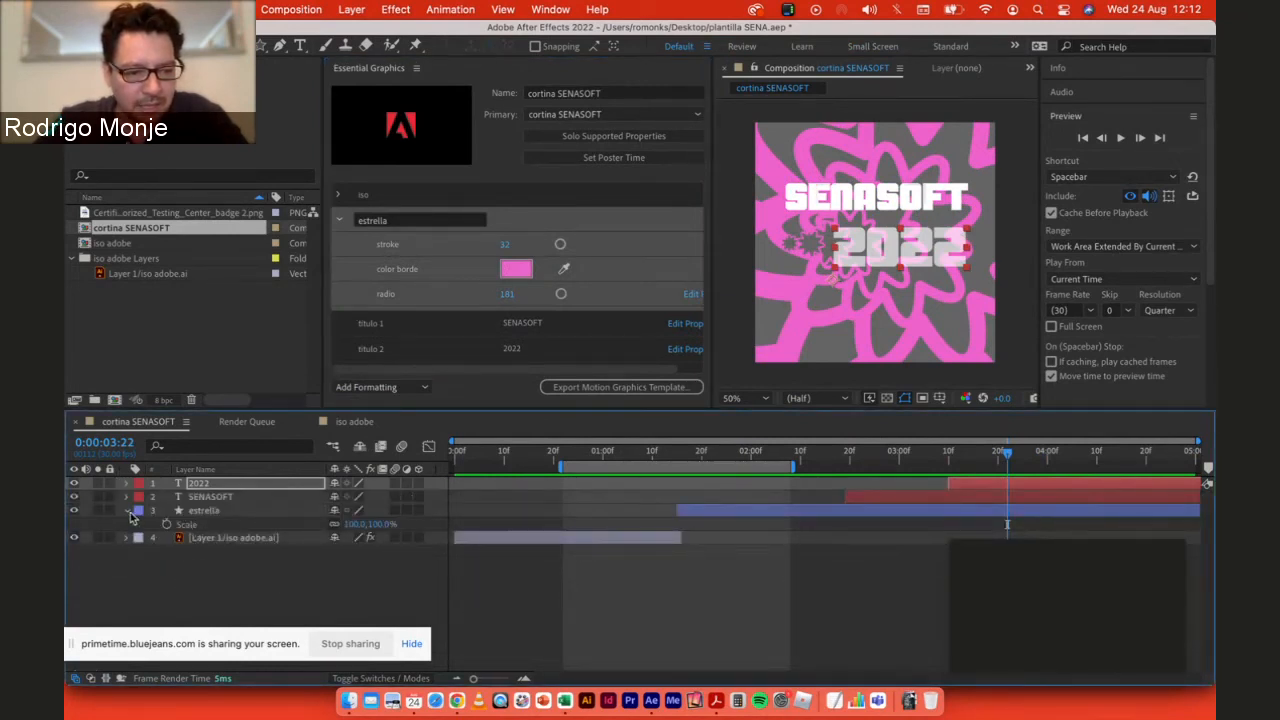
click(127, 511)
click(141, 538)
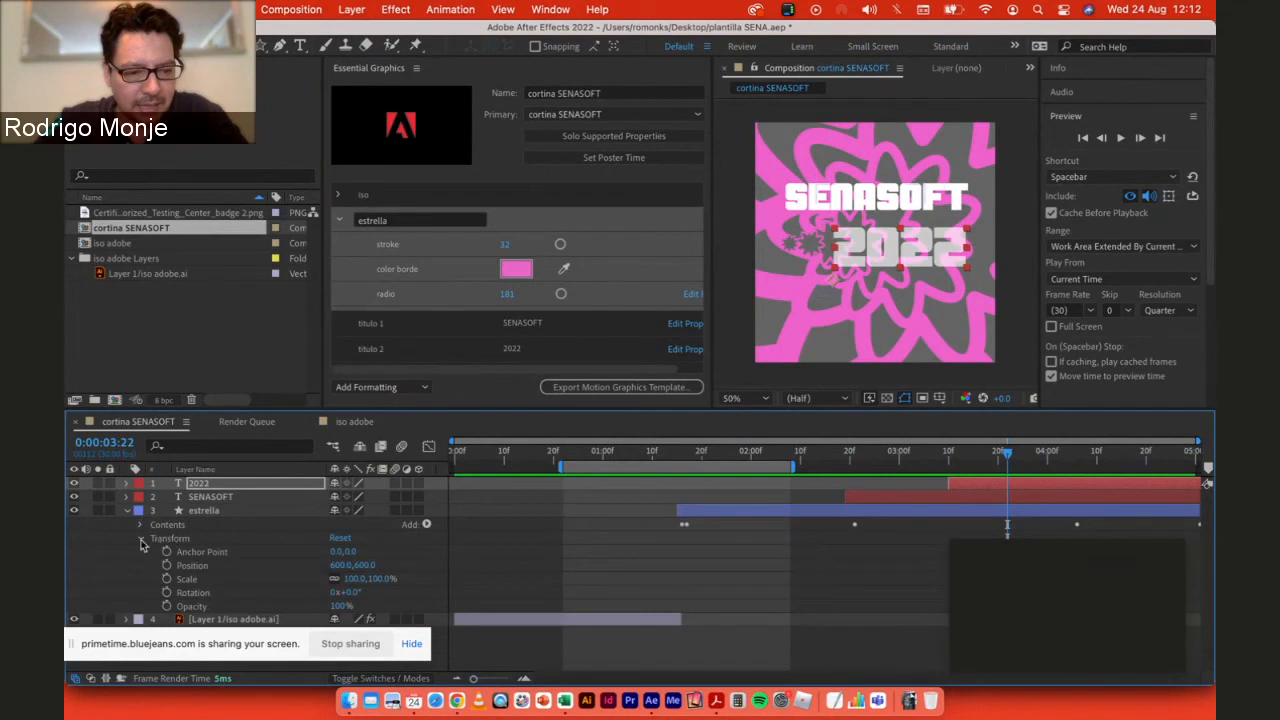
click(141, 538)
click(140, 524)
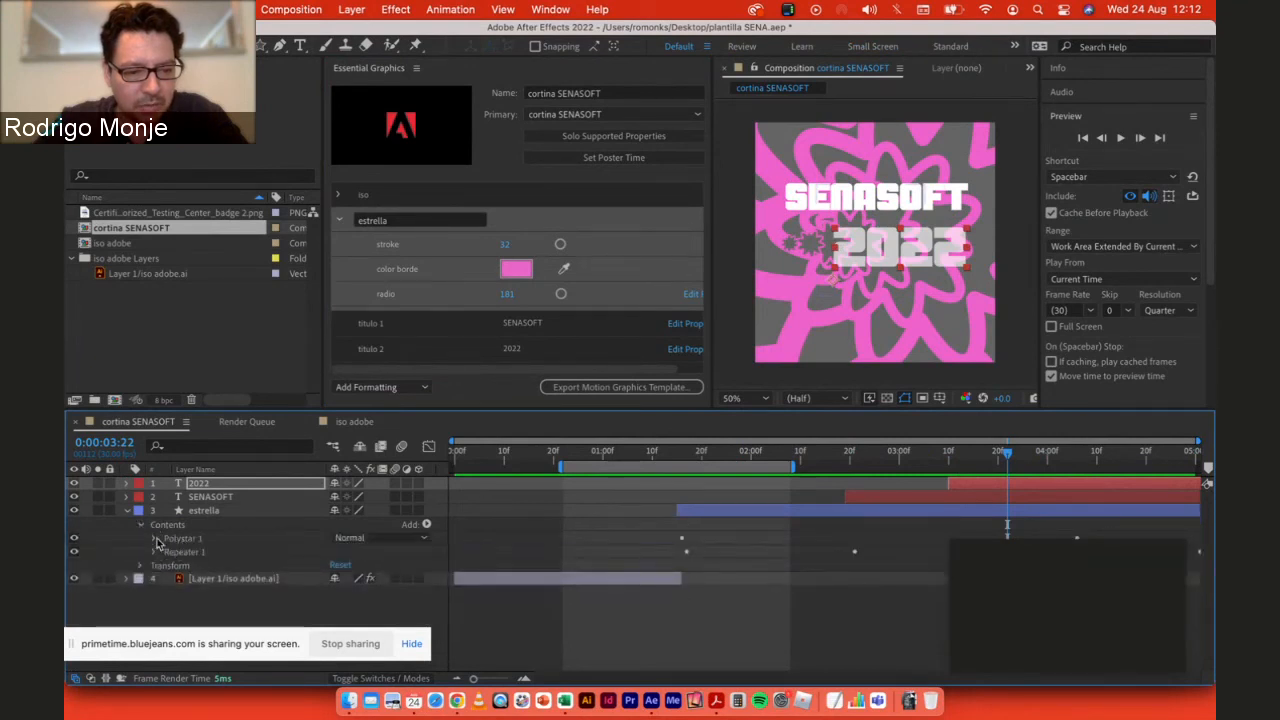
click(154, 538)
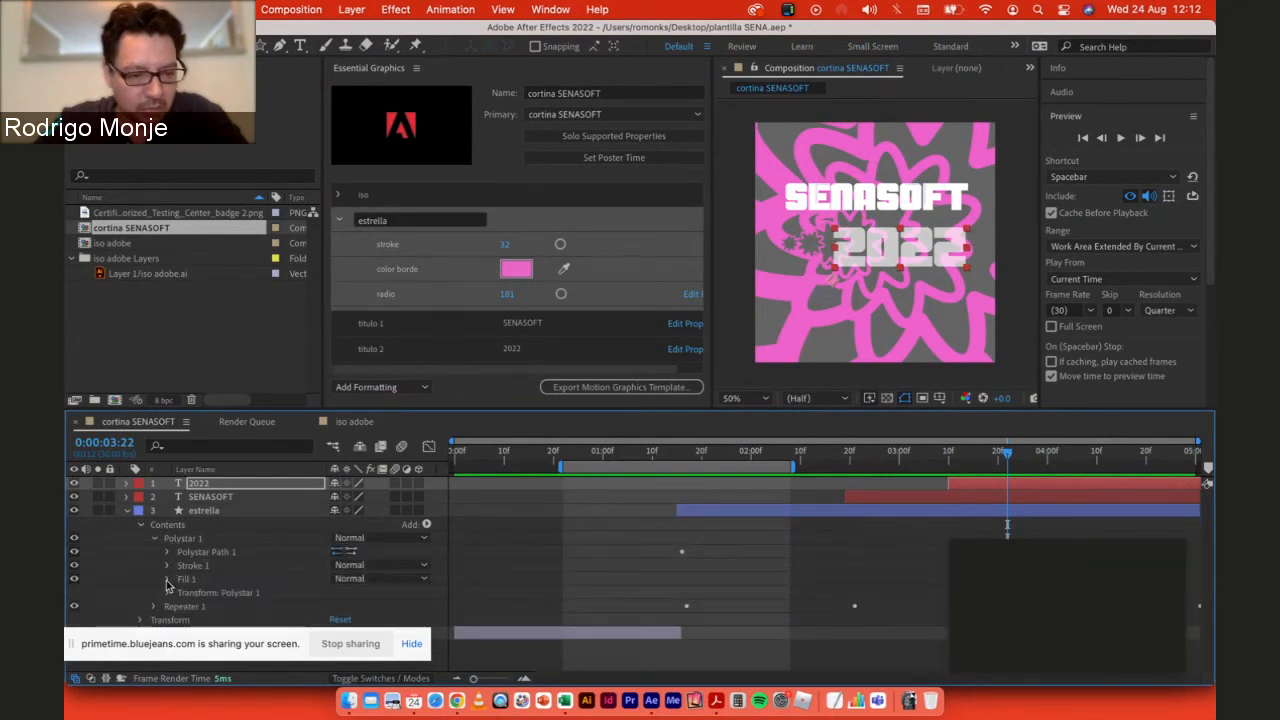
click(167, 578)
scroll(210, 578, down, 1)
click(241, 598)
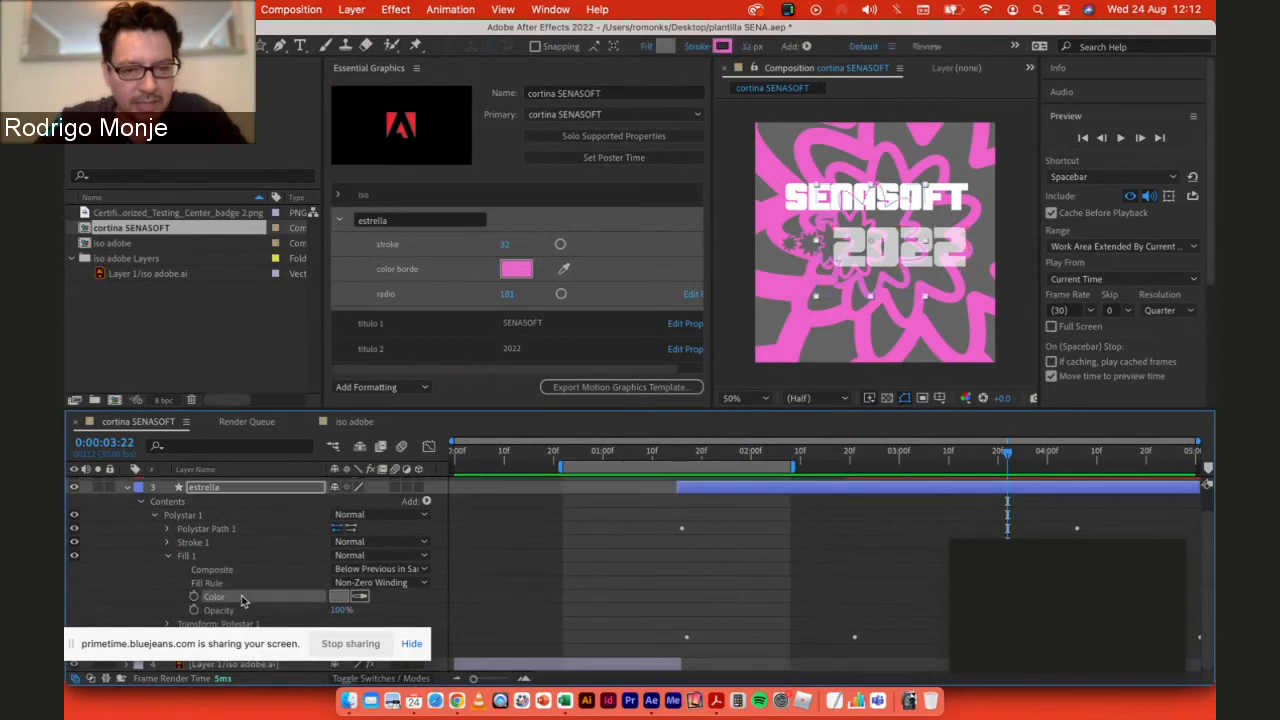
Step: Add the star's Fill 1 Color to the template's estrella group as a control named "relleno"
click(341, 220)
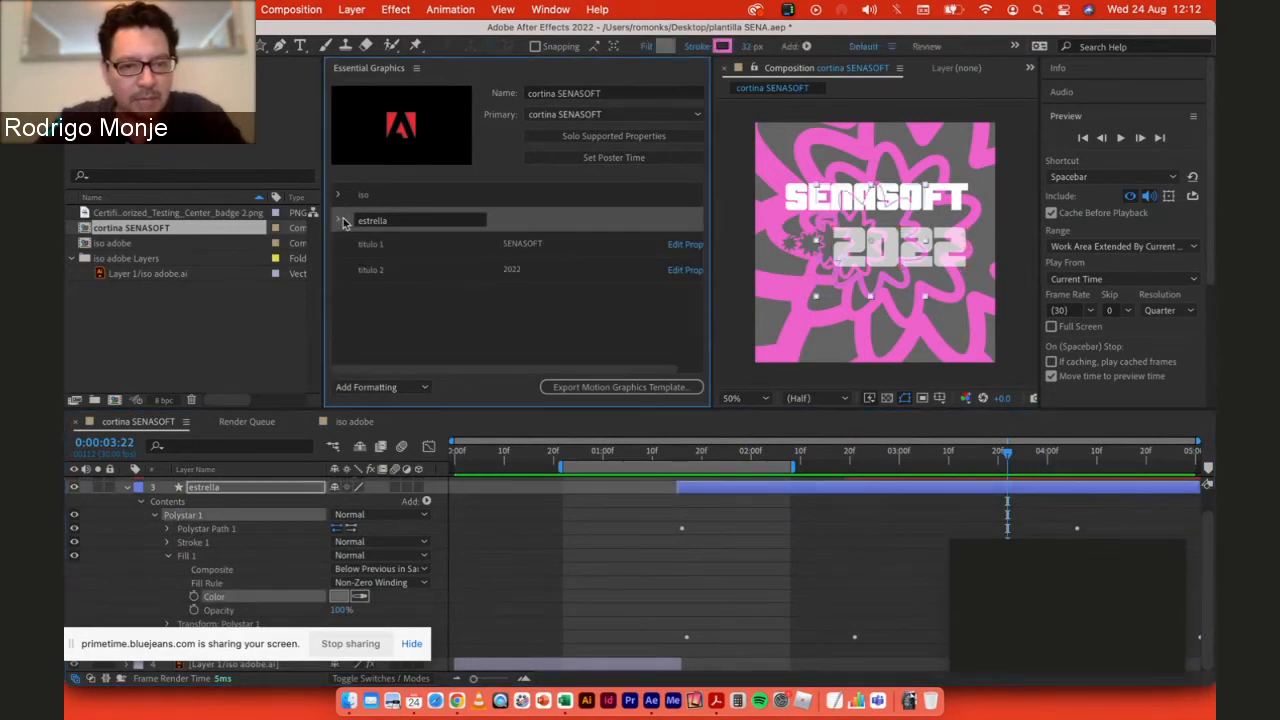
click(228, 597)
drag(418, 455, 474, 316)
drag(345, 303, 392, 222)
double_click(415, 247)
key(super+a)
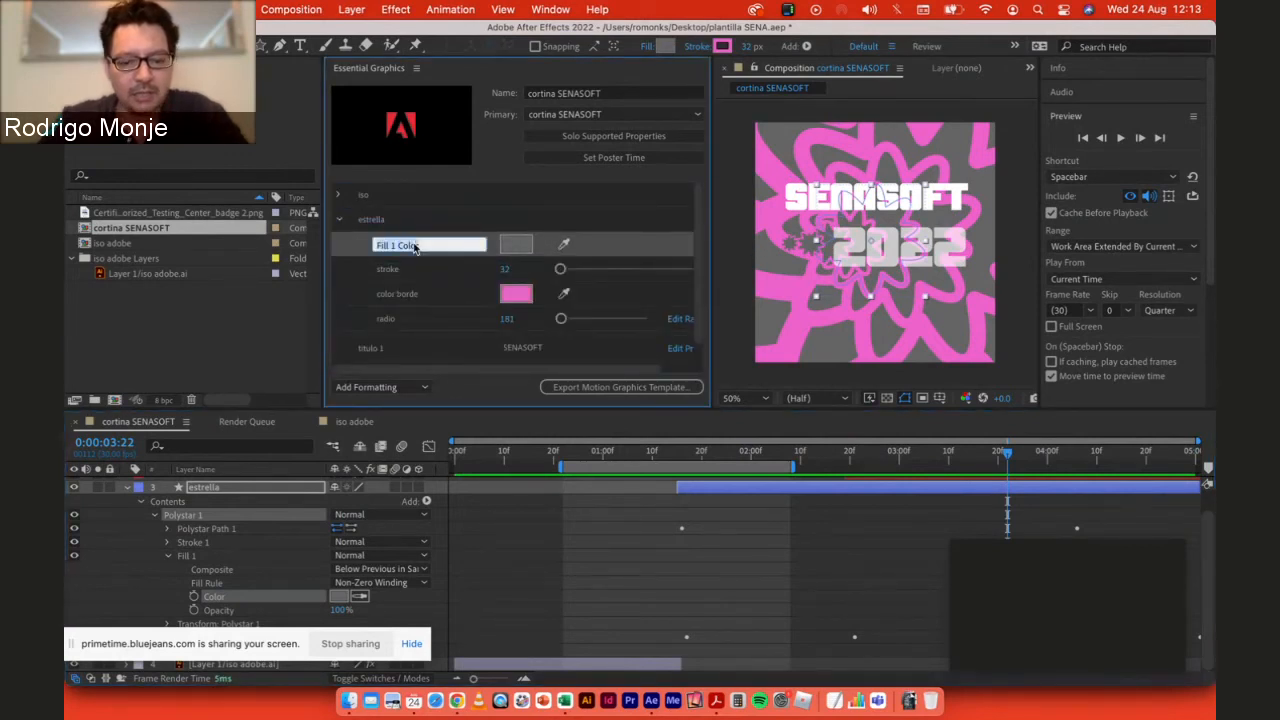
text(relleno)
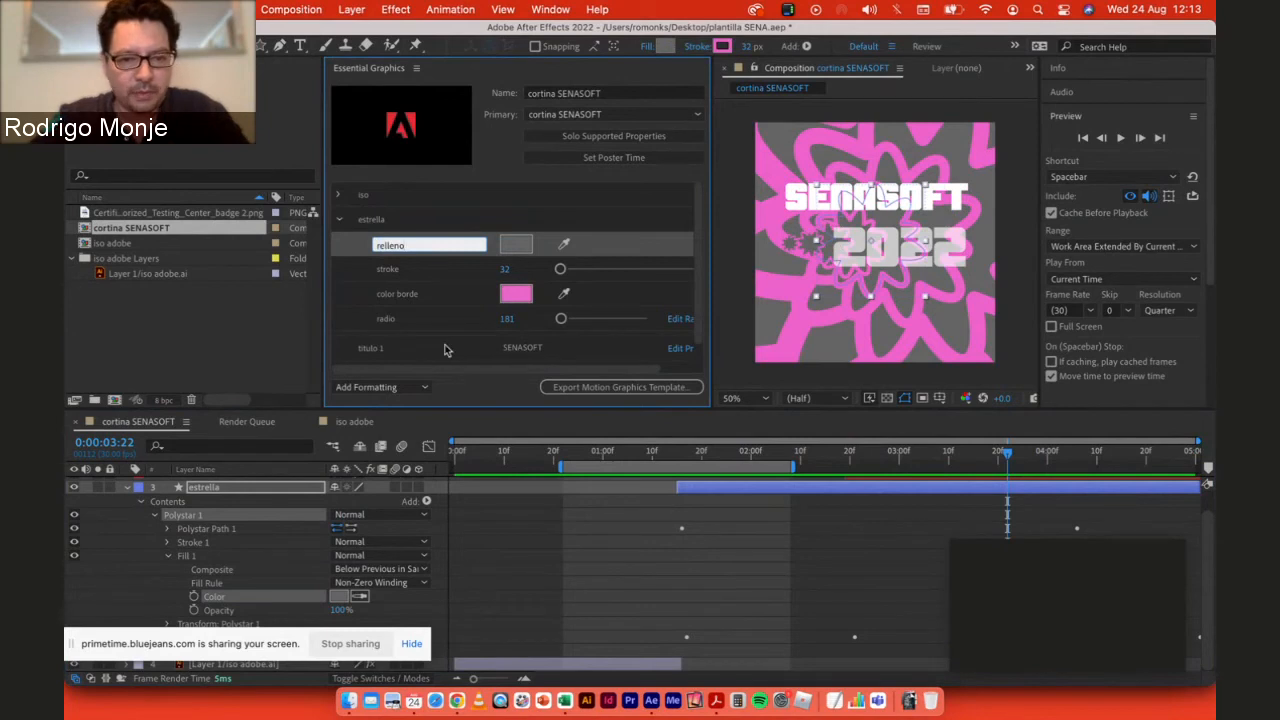
click(372, 297)
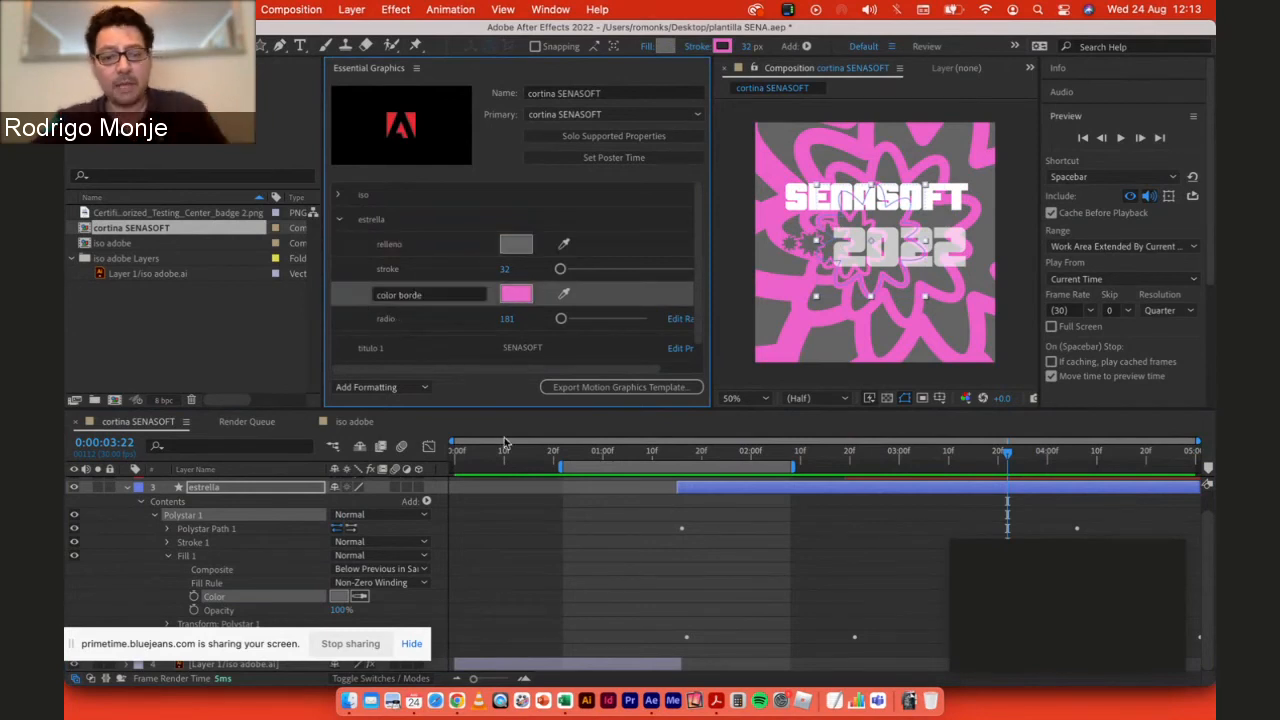
click(518, 520)
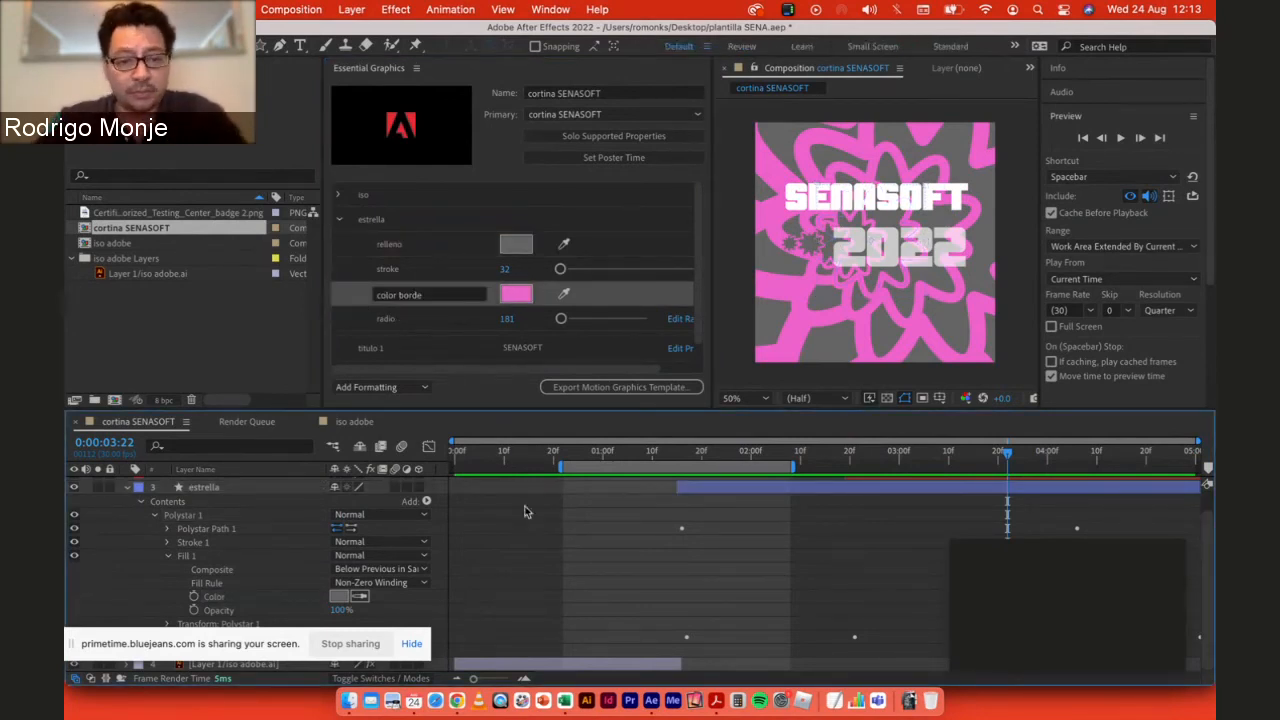
Step: Go to 0:00:04:28 and reveal only the Position property of the SENASOFT text layer
drag(1007, 453, 1186, 460)
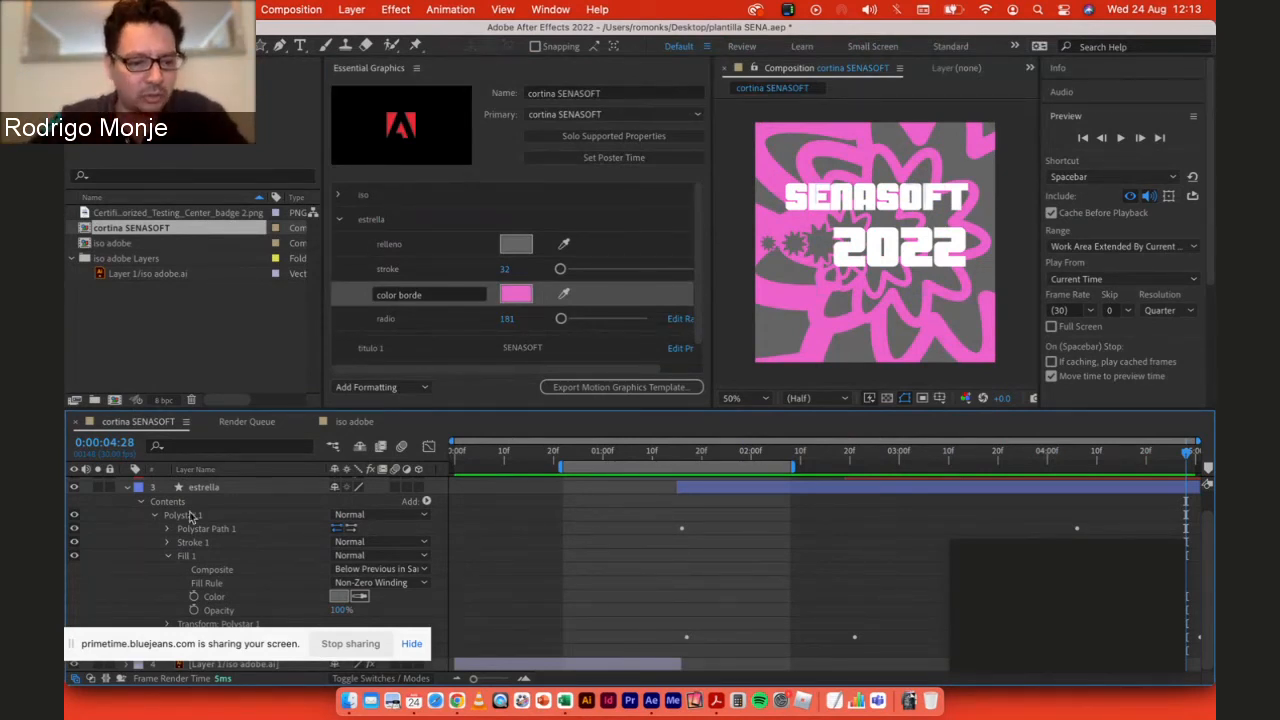
scroll(182, 533, up, 2)
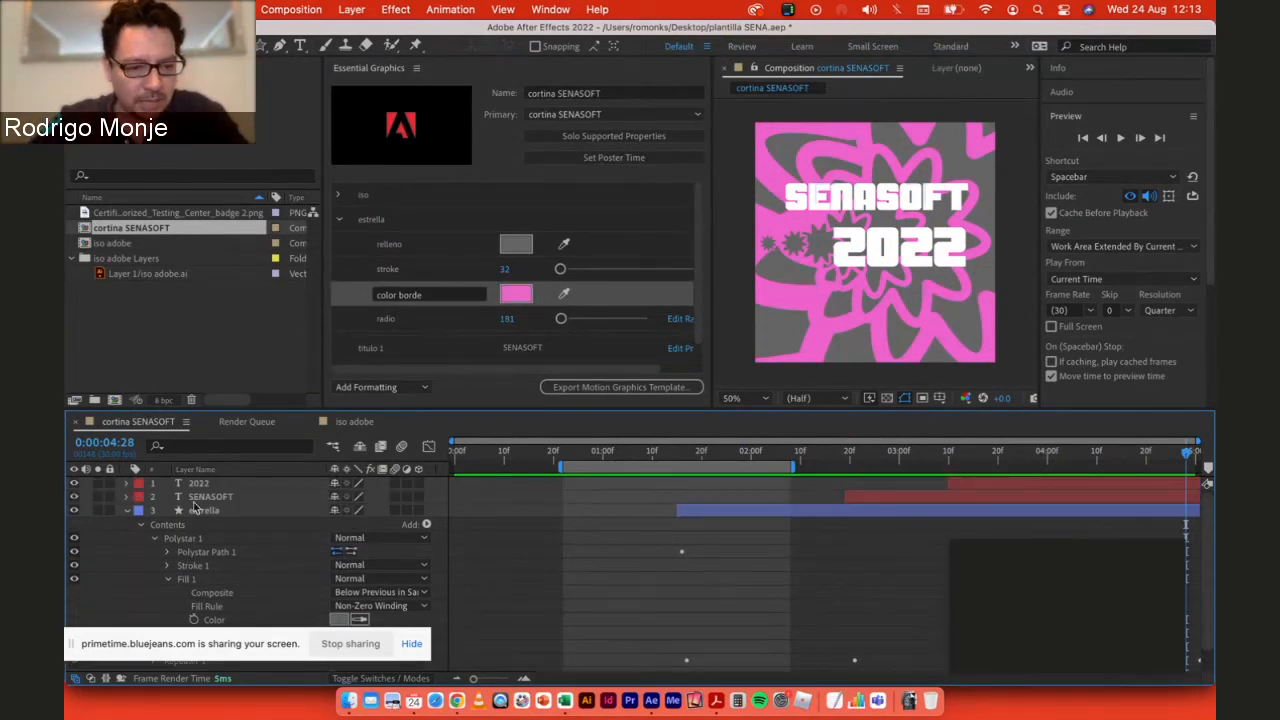
click(200, 498)
click(128, 497)
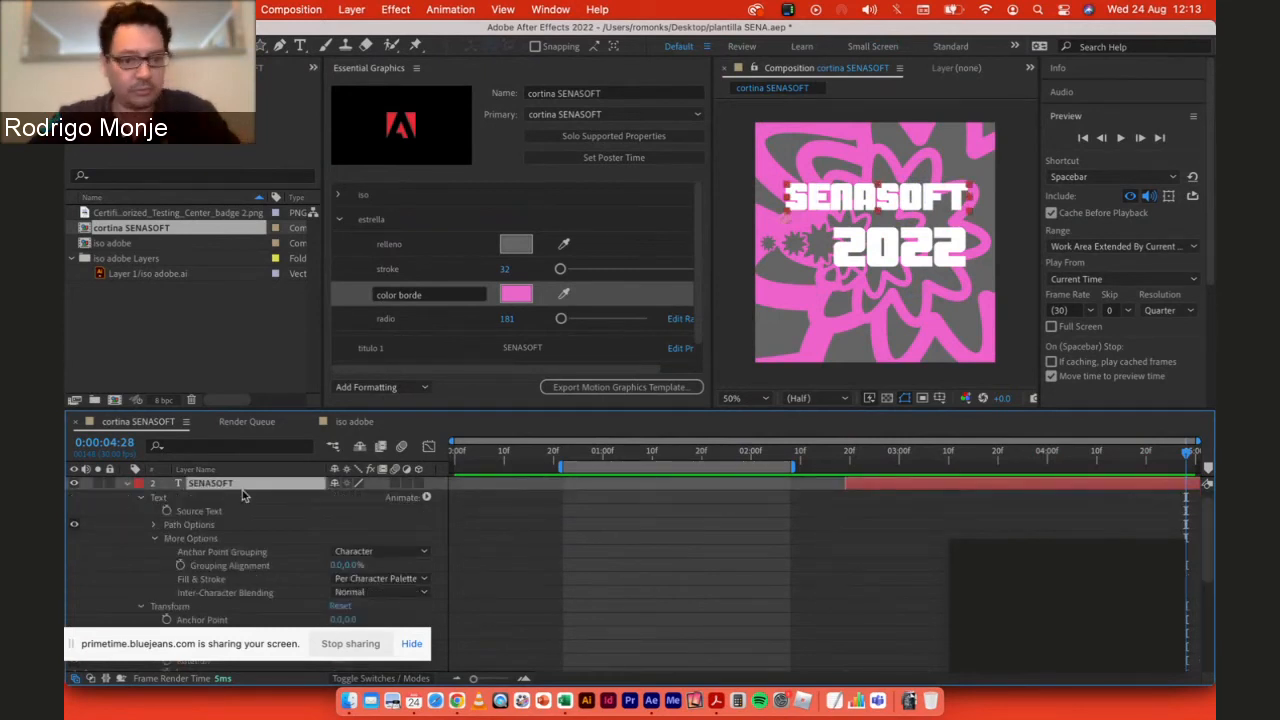
key(p)
click(188, 498)
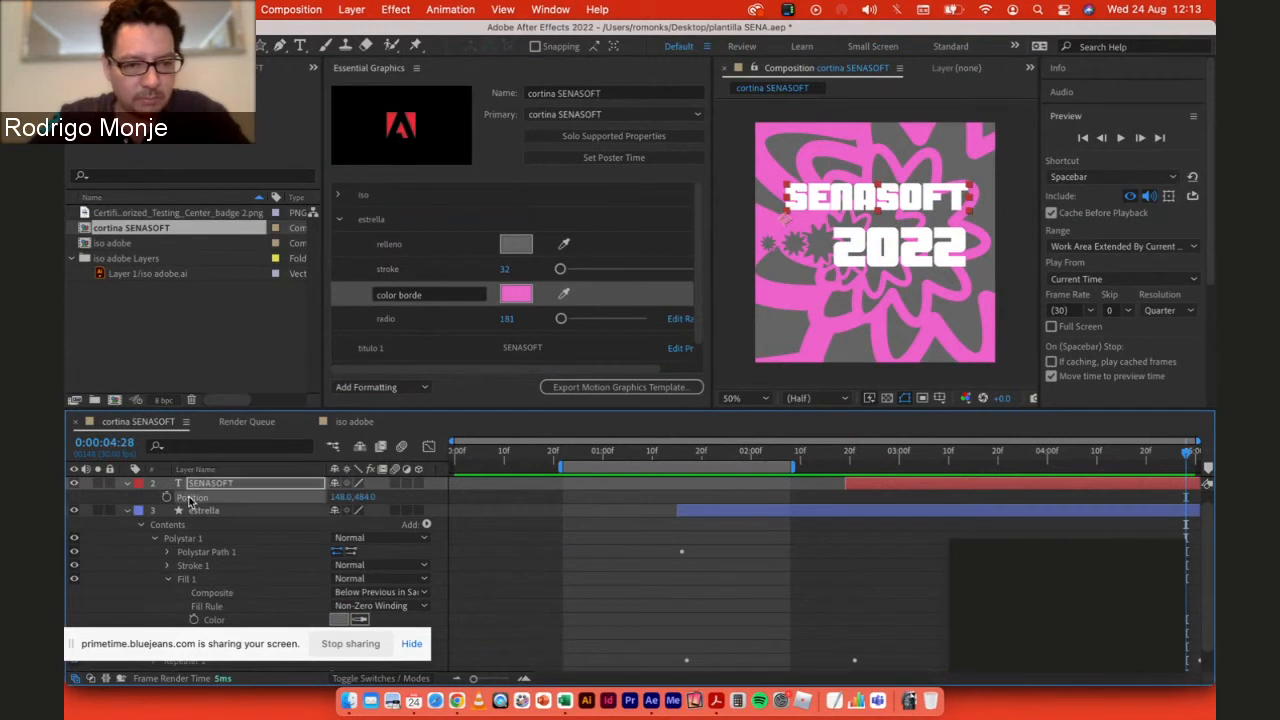
Step: Add the SENASOFT layer's Position to the template directly below titulo 1 as a control named "pos tit 1"
scroll(365, 365, down, 1)
drag(415, 332, 404, 338)
click(418, 355)
text(po)
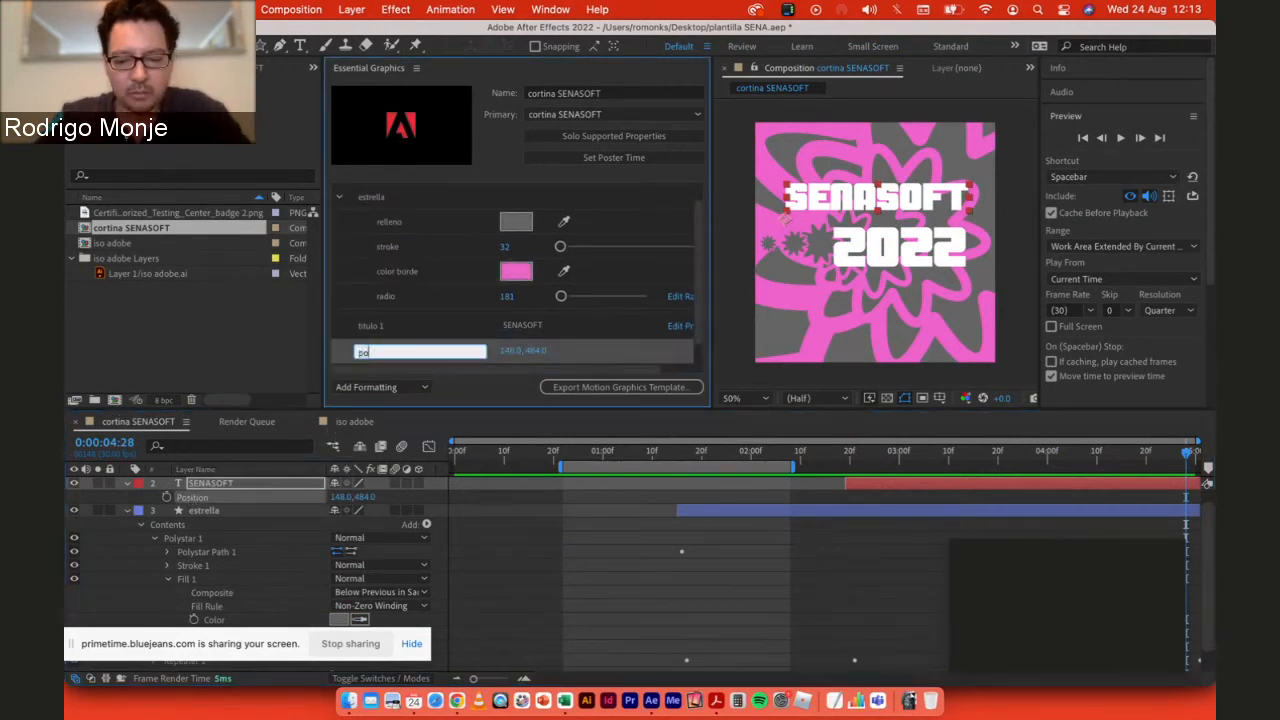
text(s tit 1)
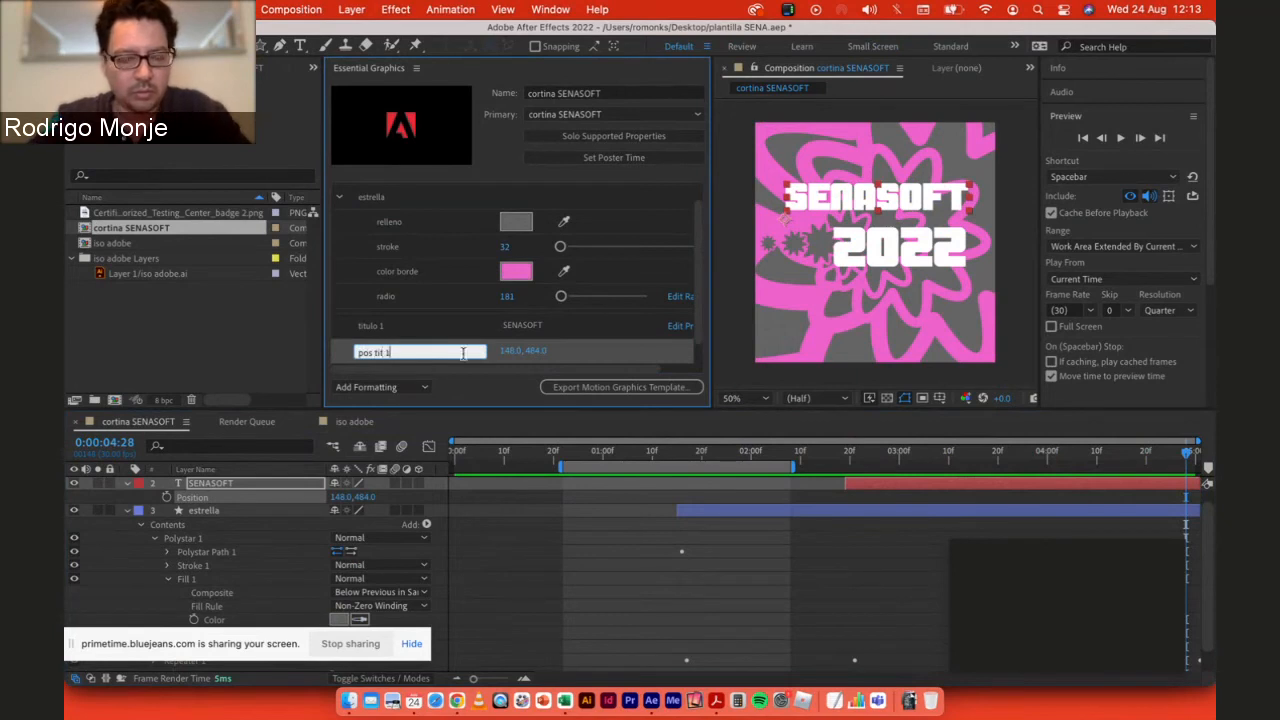
click(446, 327)
scroll(446, 327, down, 1)
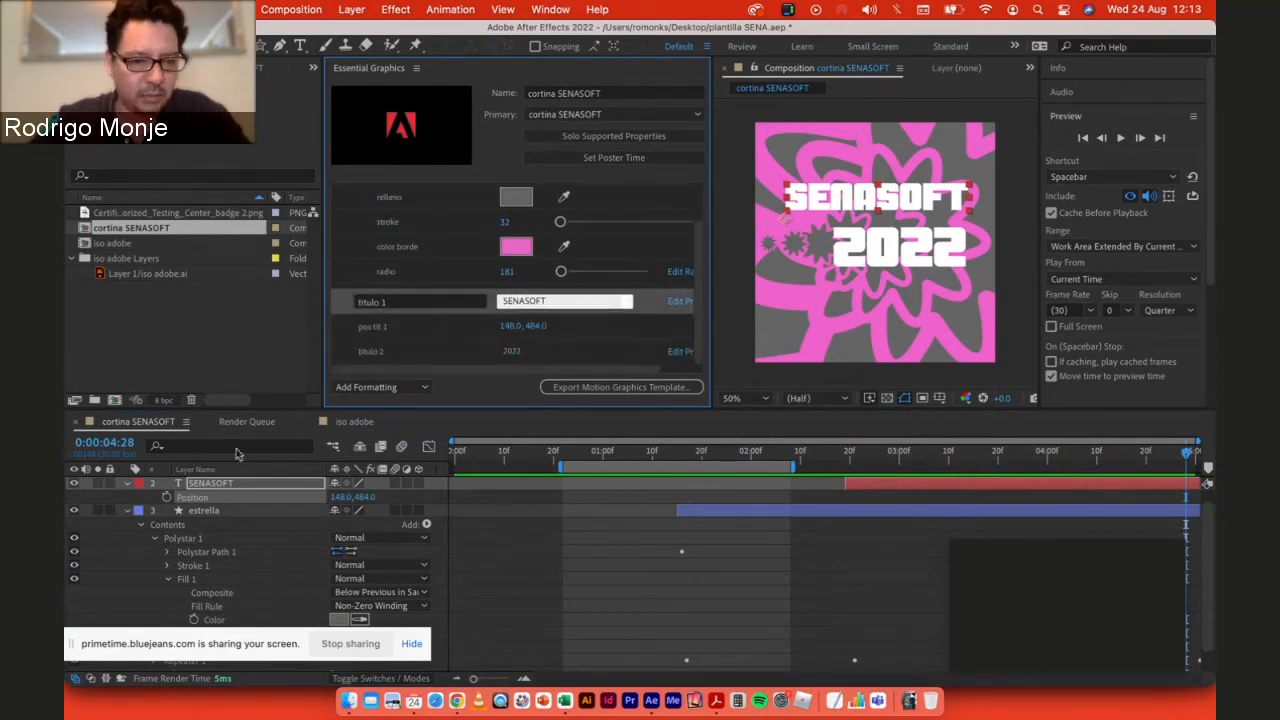
Step: Collapse the SENASOFT layer and reveal only the Position property of the 2022 text layer
click(127, 485)
scroll(174, 512, up, 1)
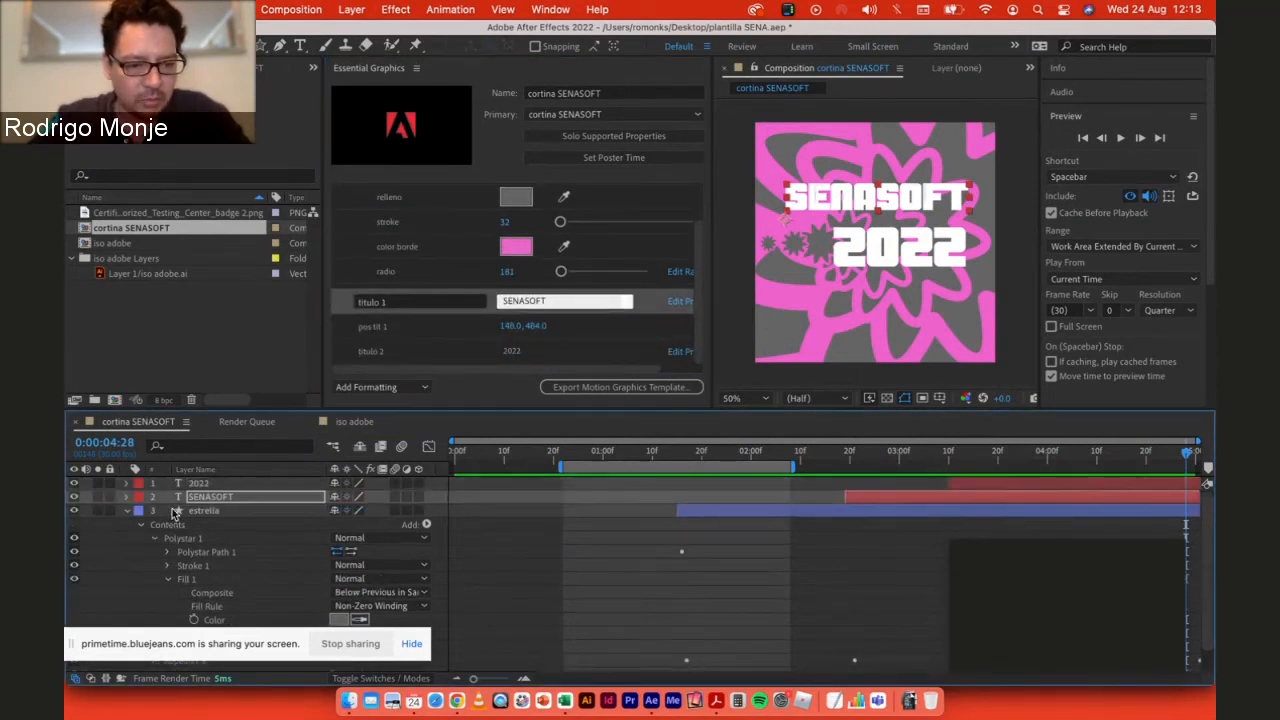
click(128, 484)
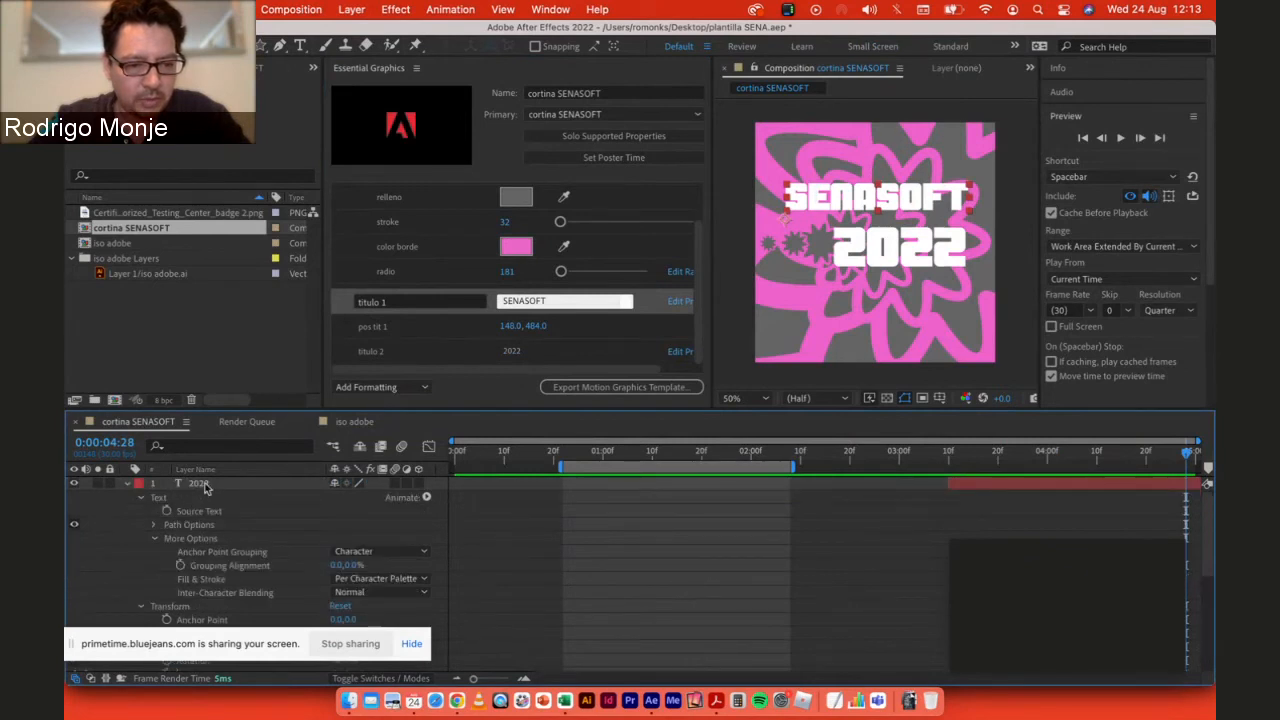
click(199, 484)
key(t)
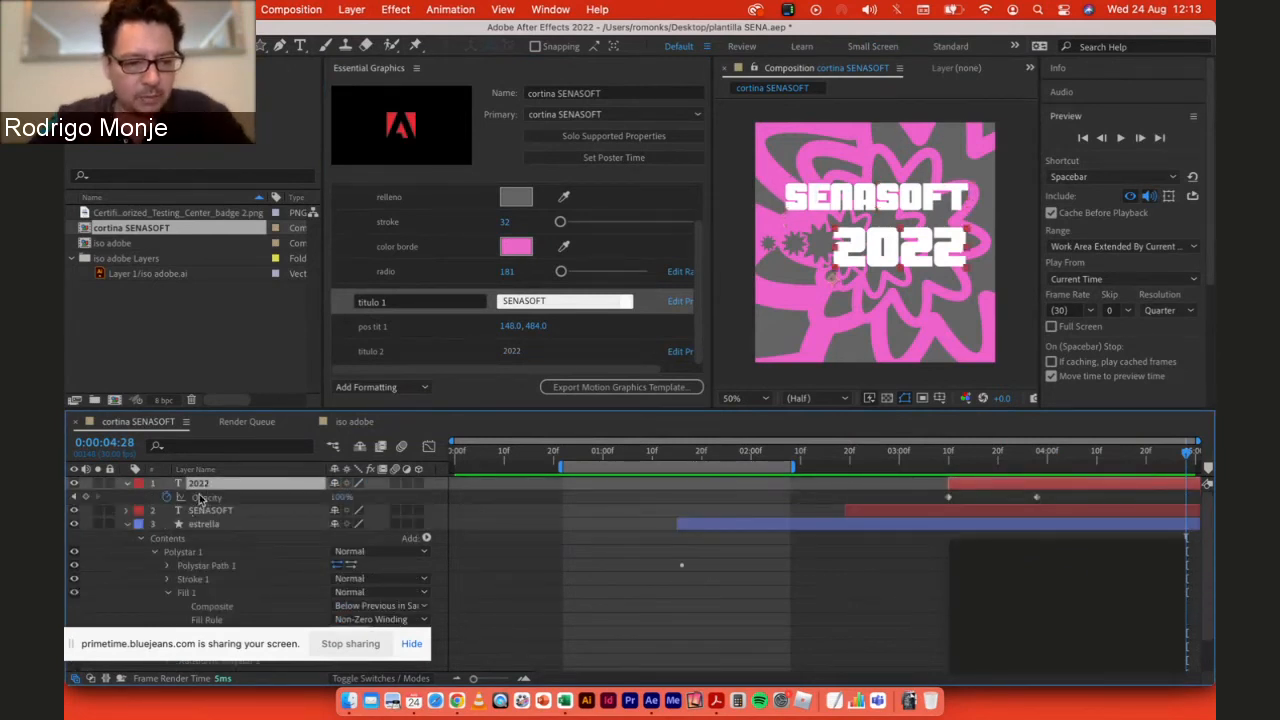
key(p)
Step: Add the 2022 layer's Position to the template directly below titulo 2 as a control named "pos tit 2"
drag(192, 497, 405, 366)
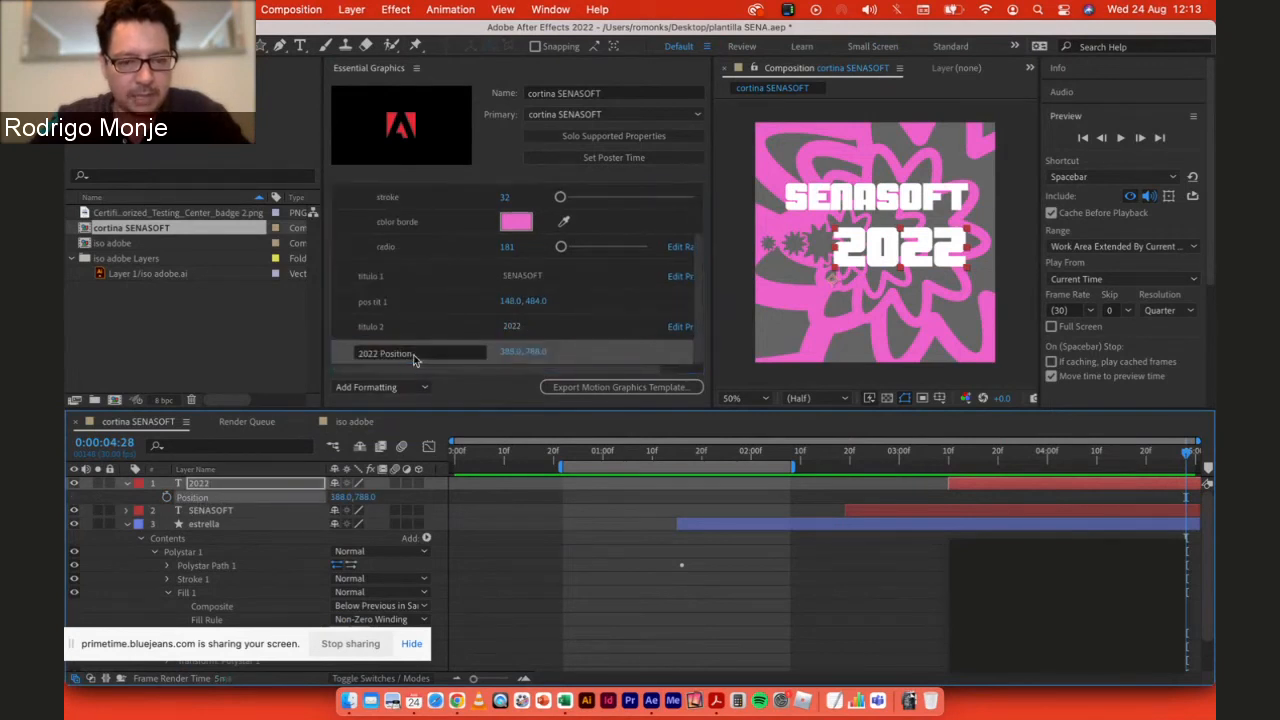
click(410, 355)
text(pos tit 2)
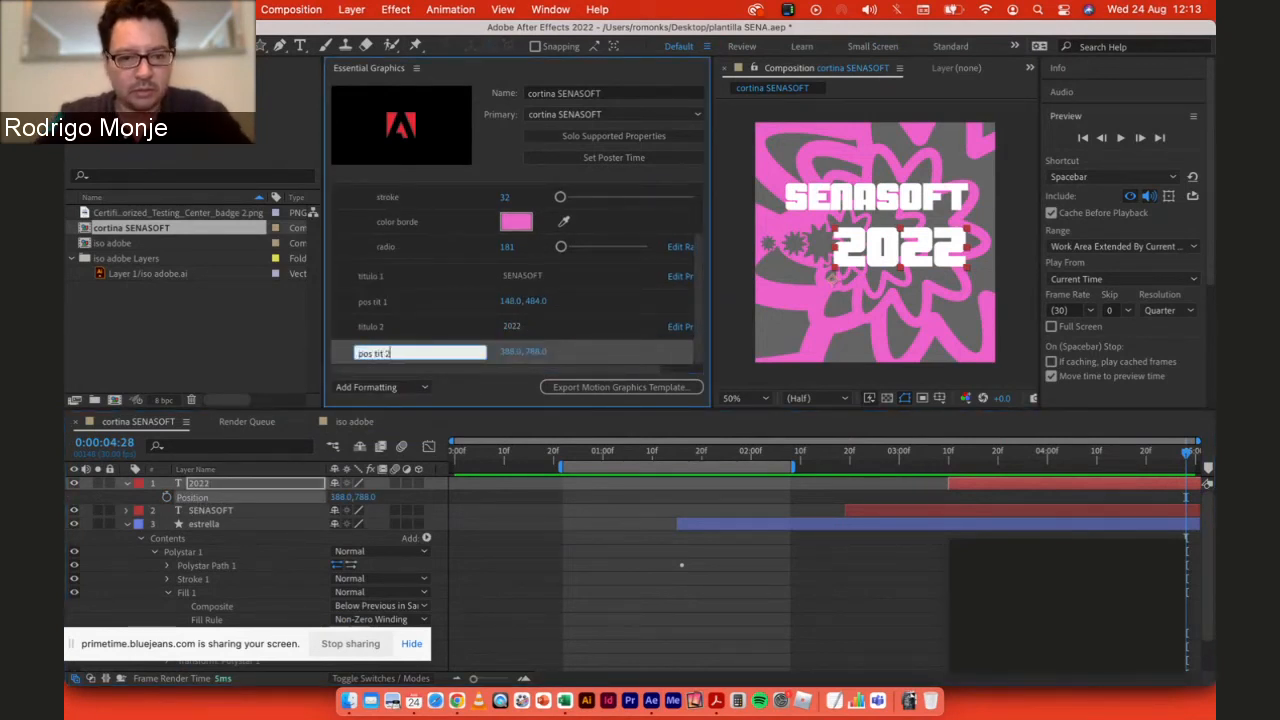
click(455, 329)
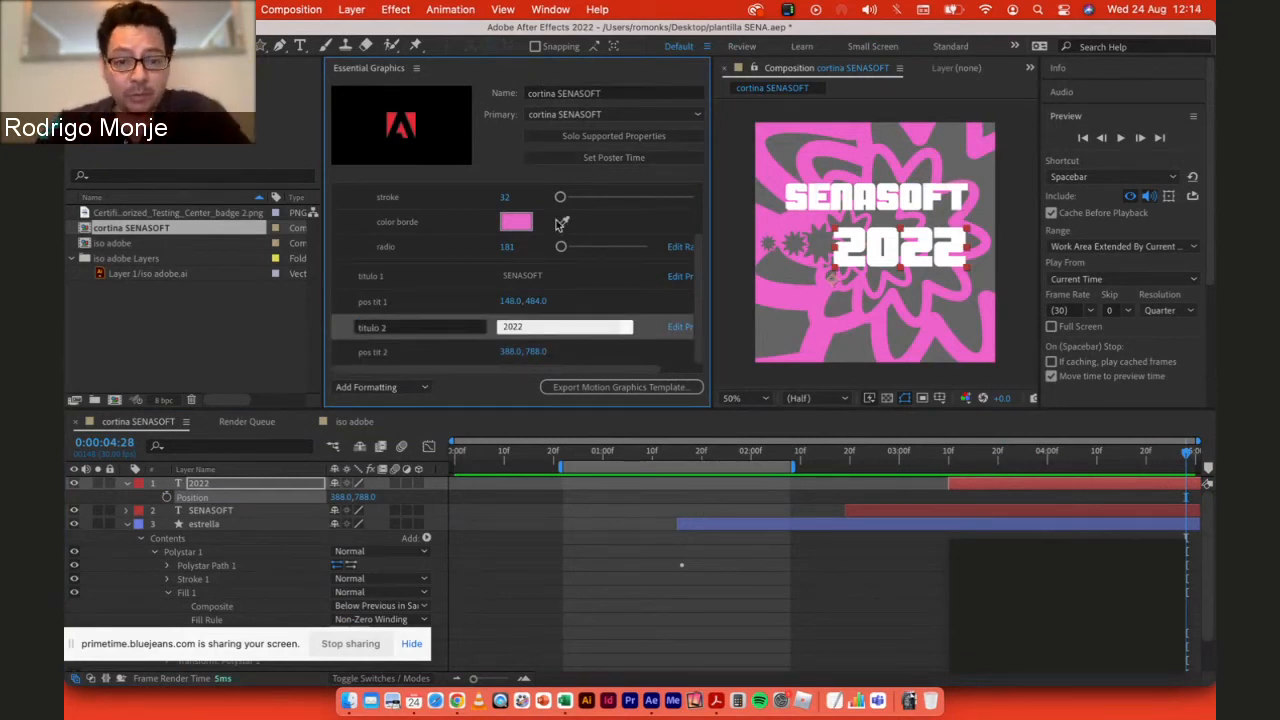
Step: Start exporting the Motion Graphics template, saving the project first, with Local Templates Folder as the destination
click(613, 390)
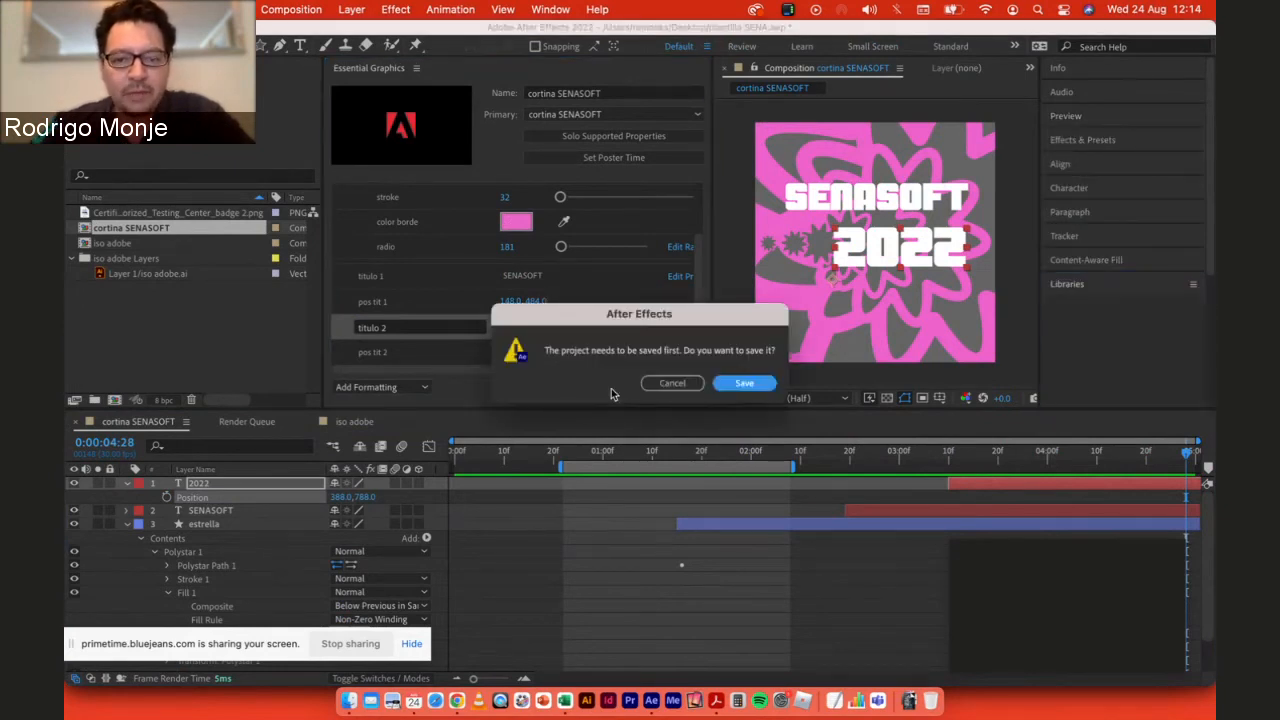
click(744, 384)
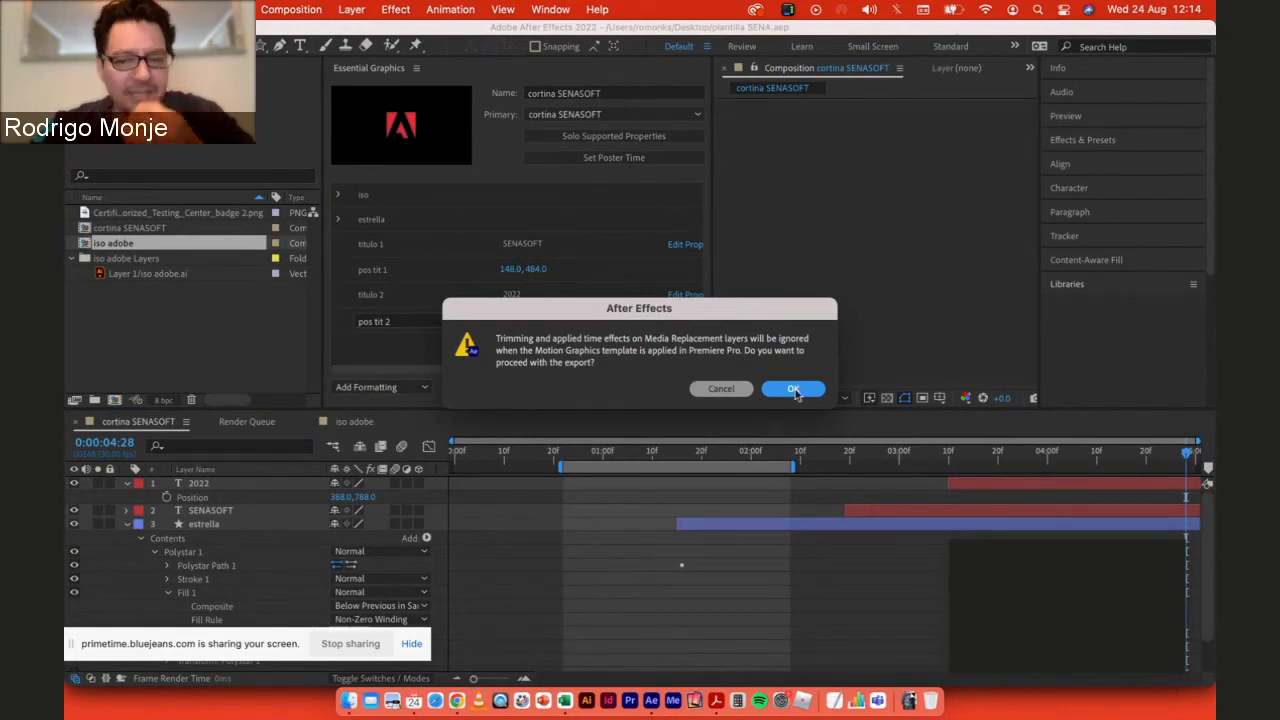
click(795, 390)
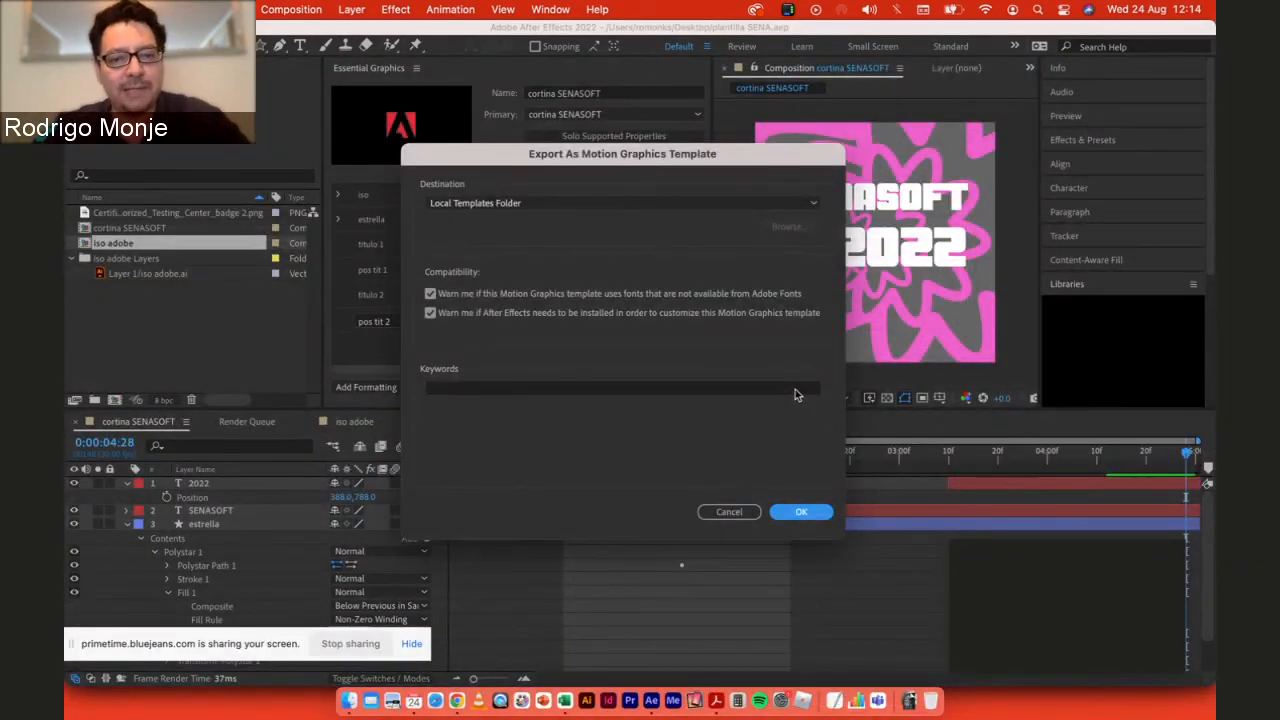
drag(640, 157, 634, 120)
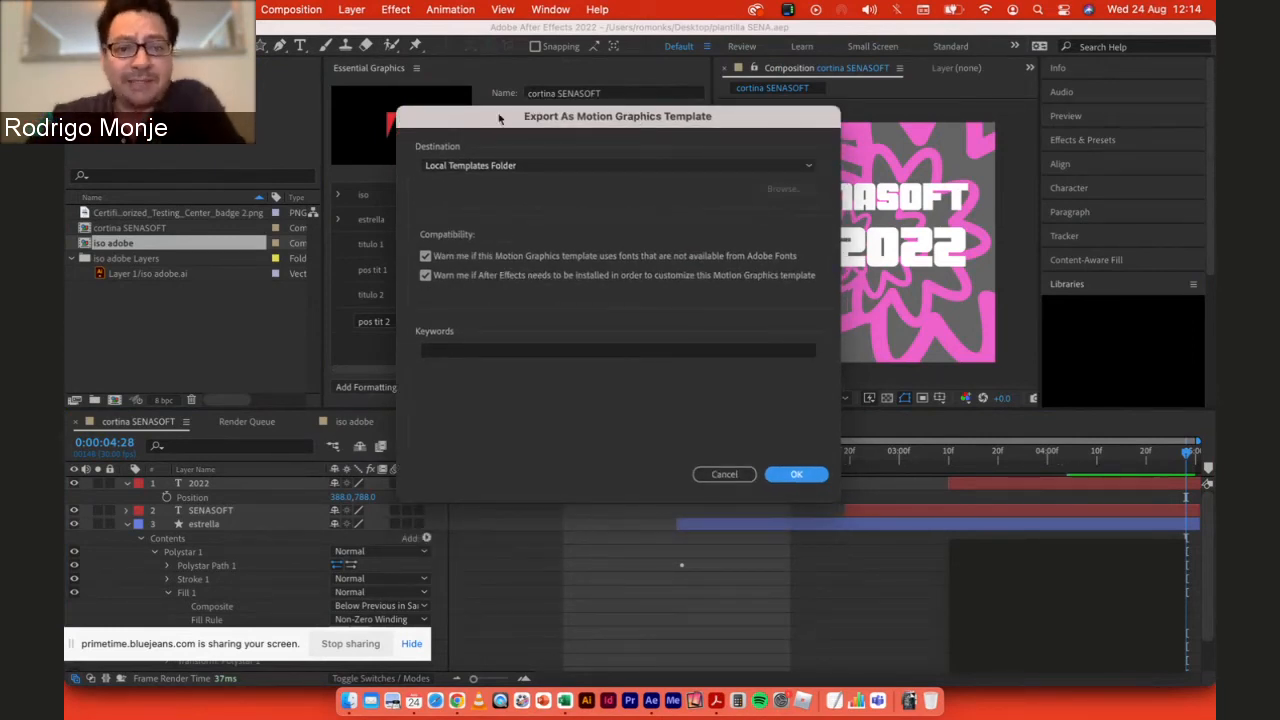
click(490, 166)
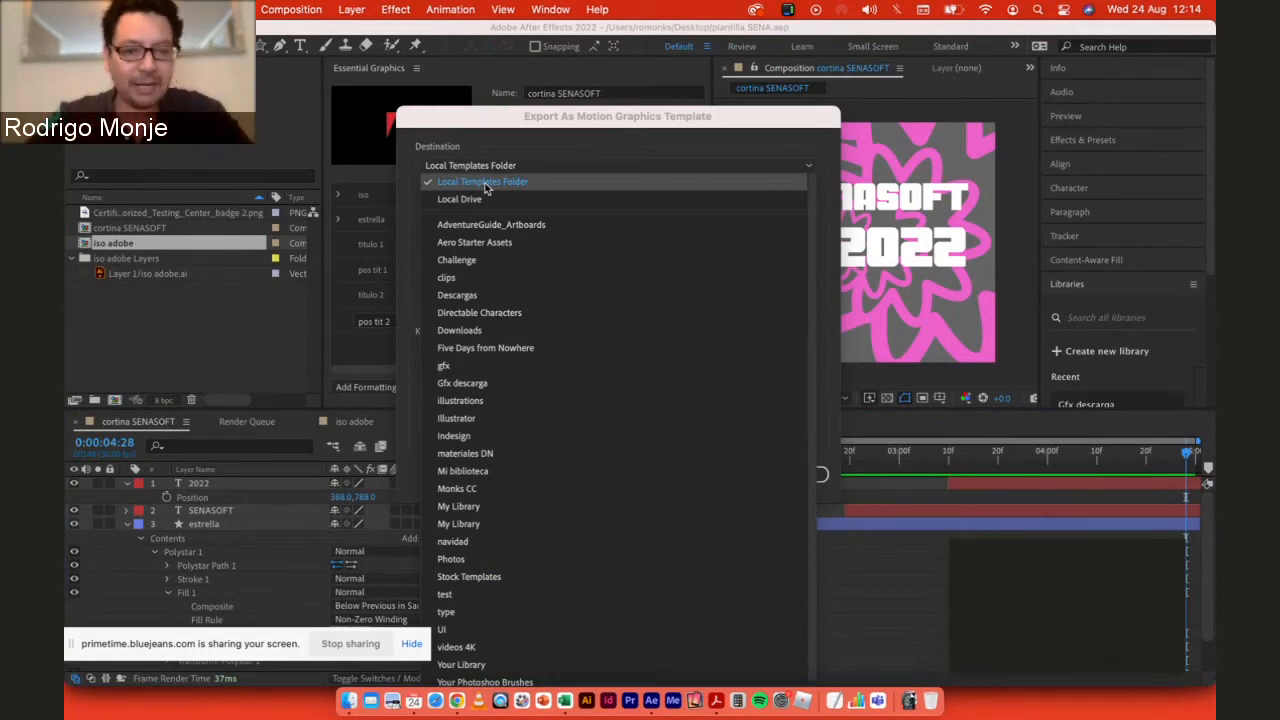
scroll(518, 238, down, 1)
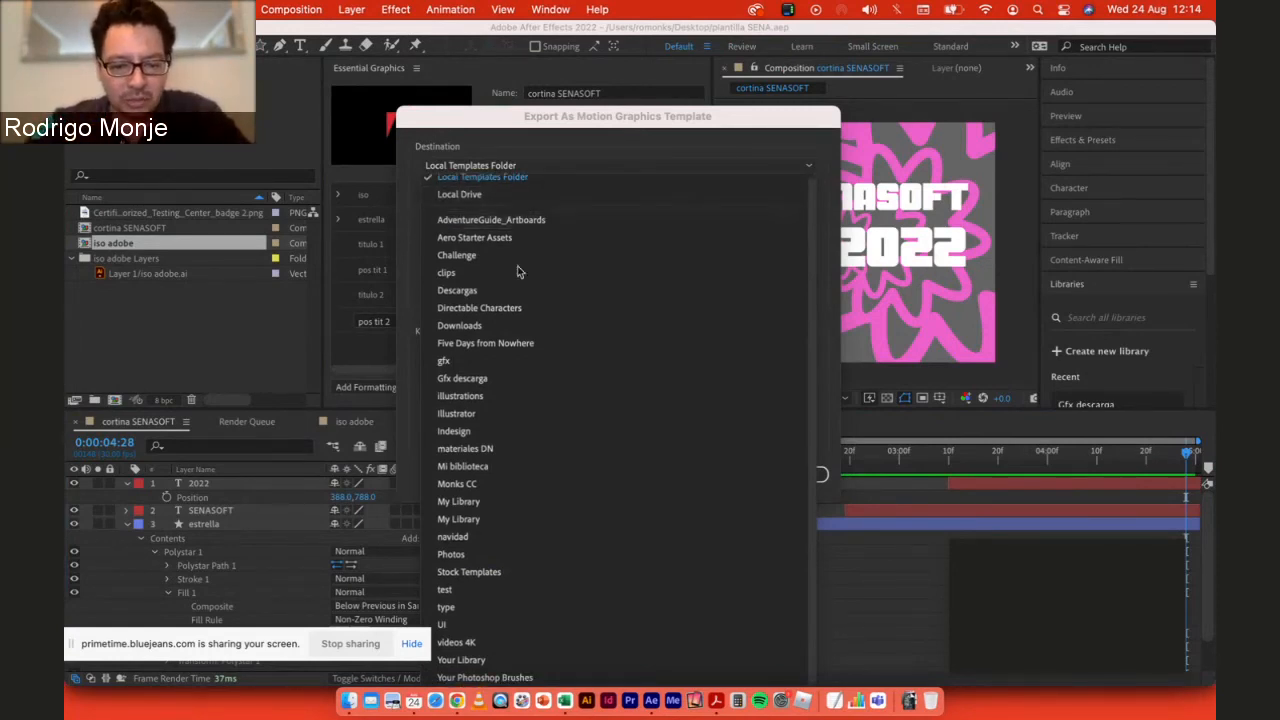
scroll(535, 540, up, 1)
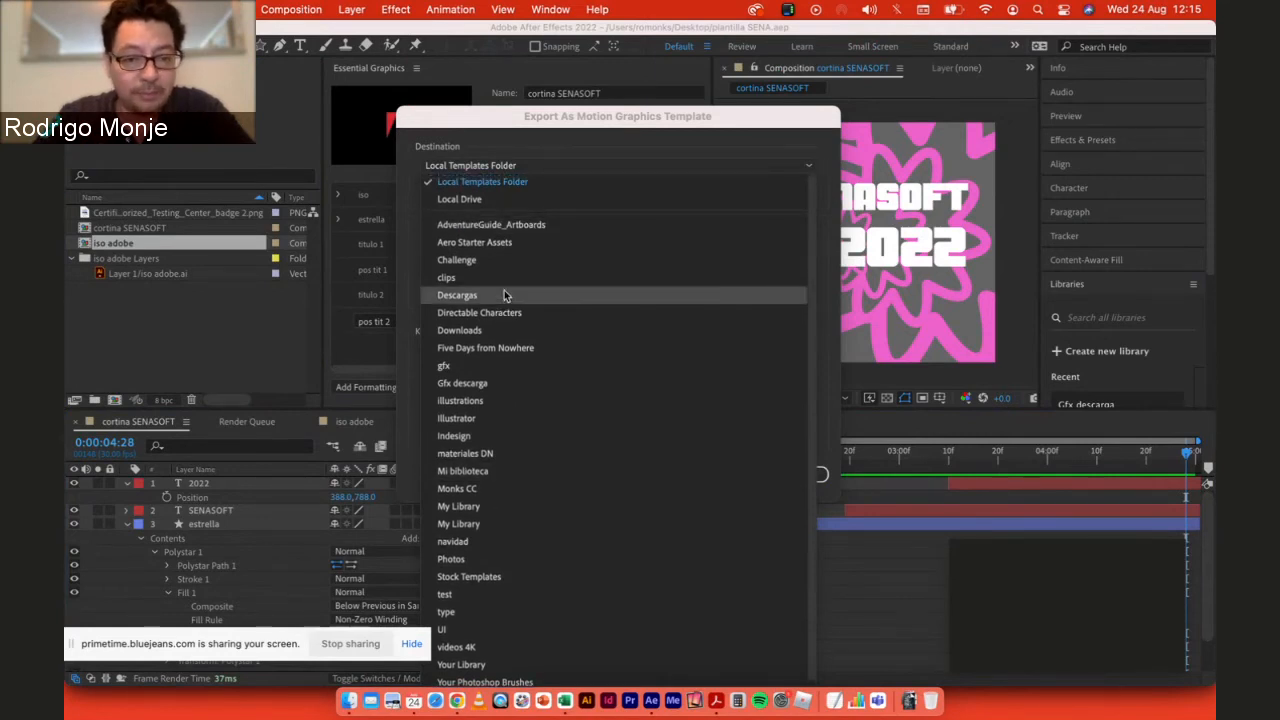
click(474, 185)
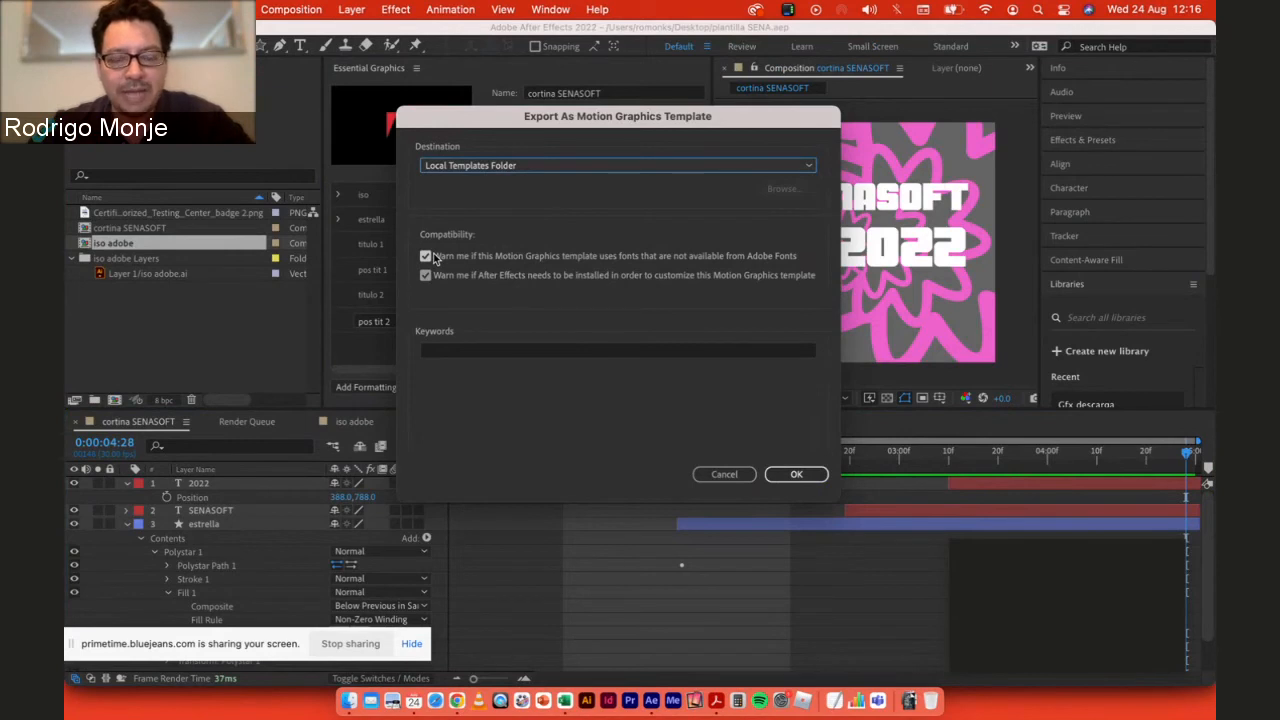
Step: Add the keywords sena, senasoft and intro and try to export the Motion Graphics template
click(435, 350)
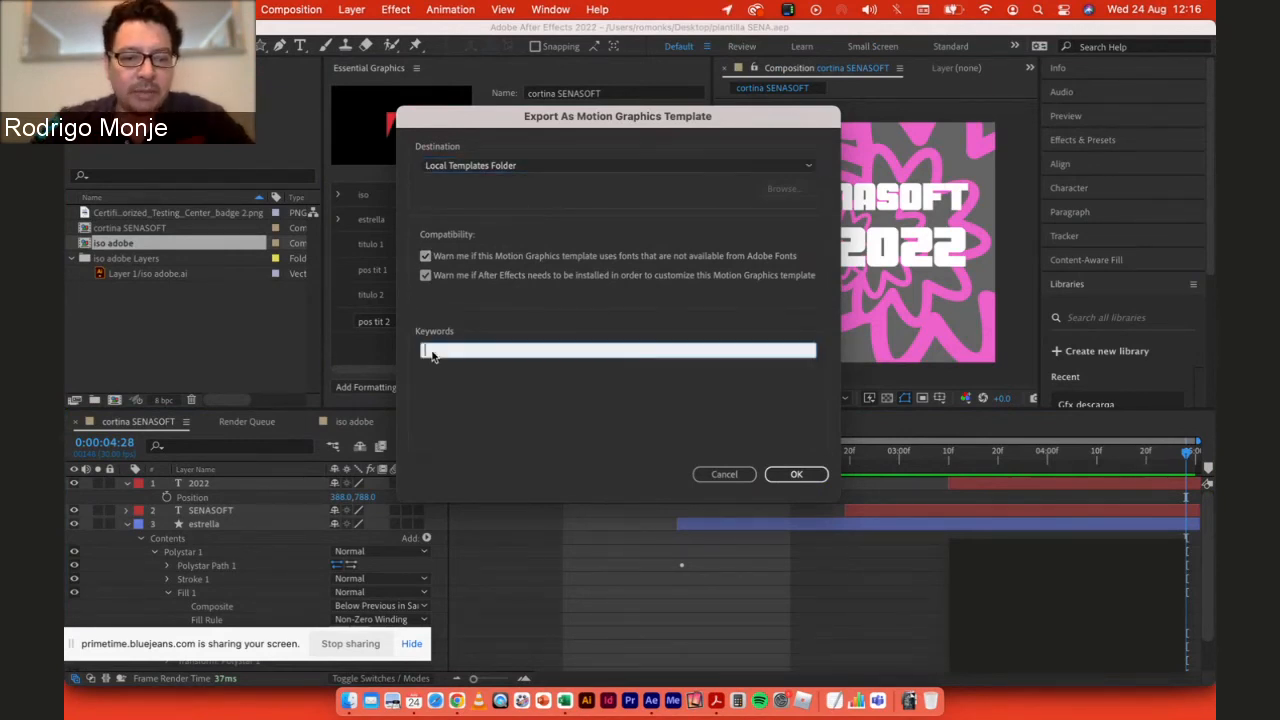
text(sena)
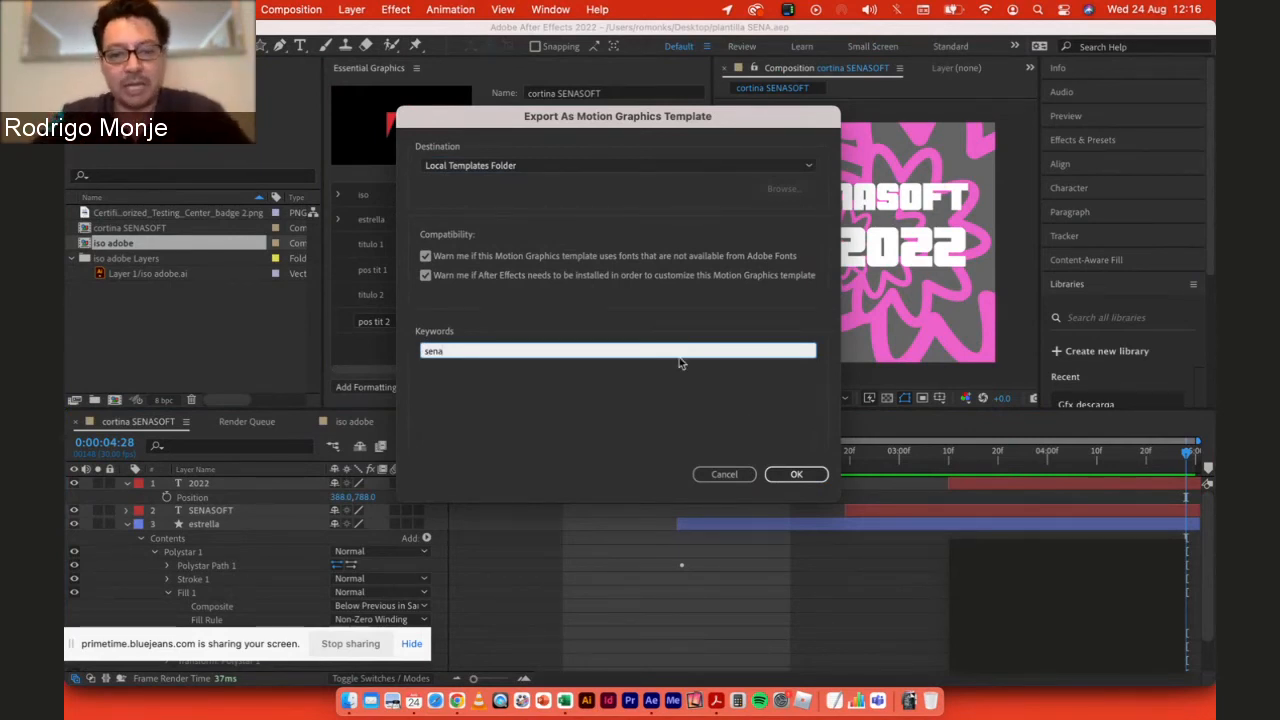
key(Return)
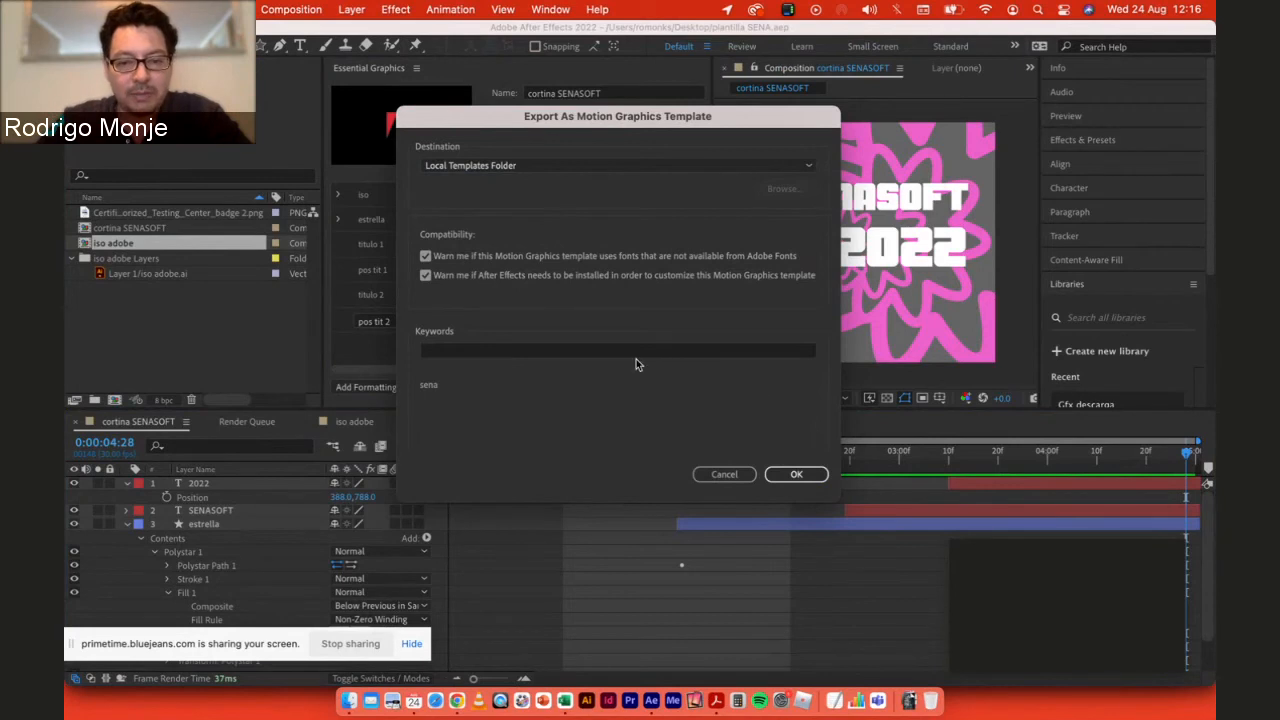
click(636, 351)
text(senasoft)
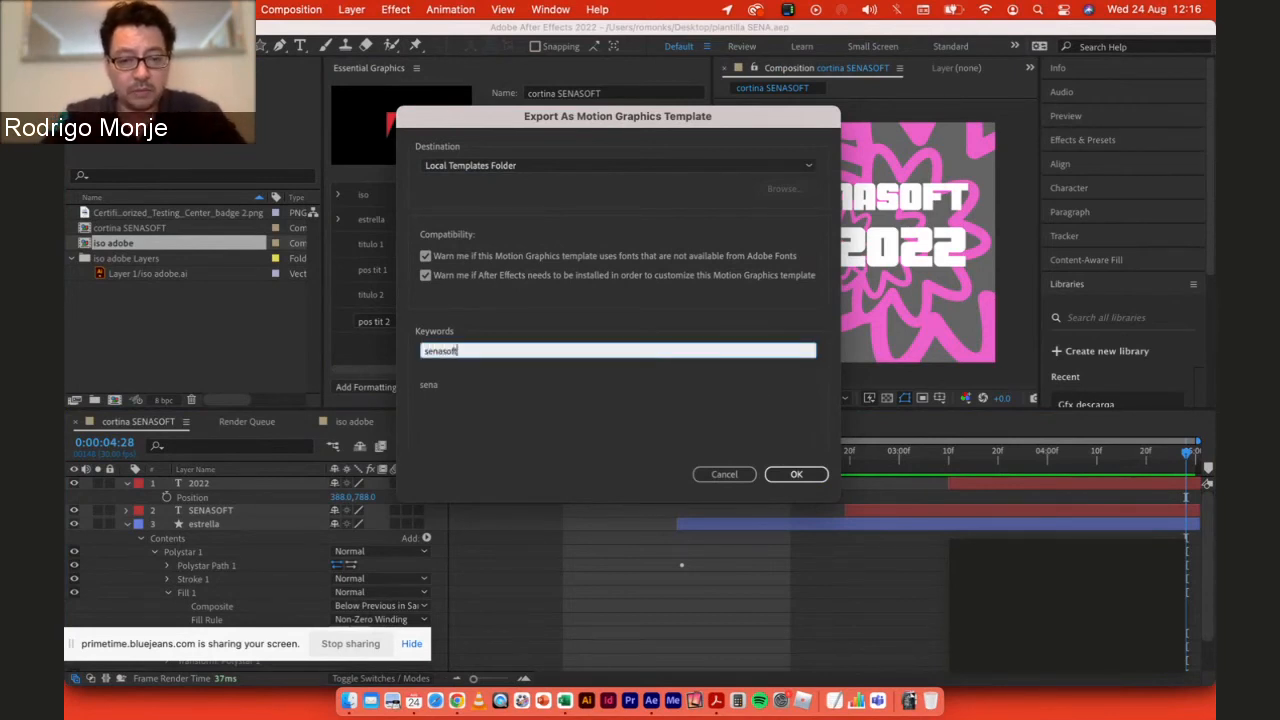
key(Return)
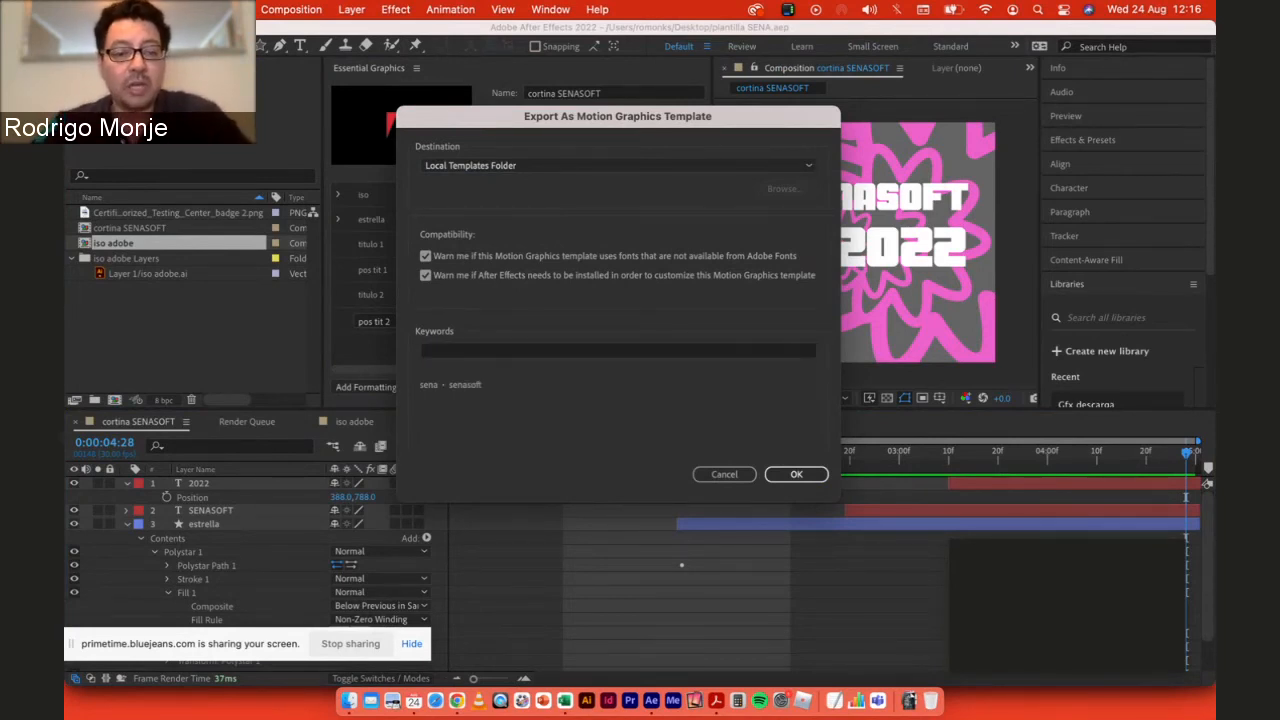
click(578, 353)
text(intro)
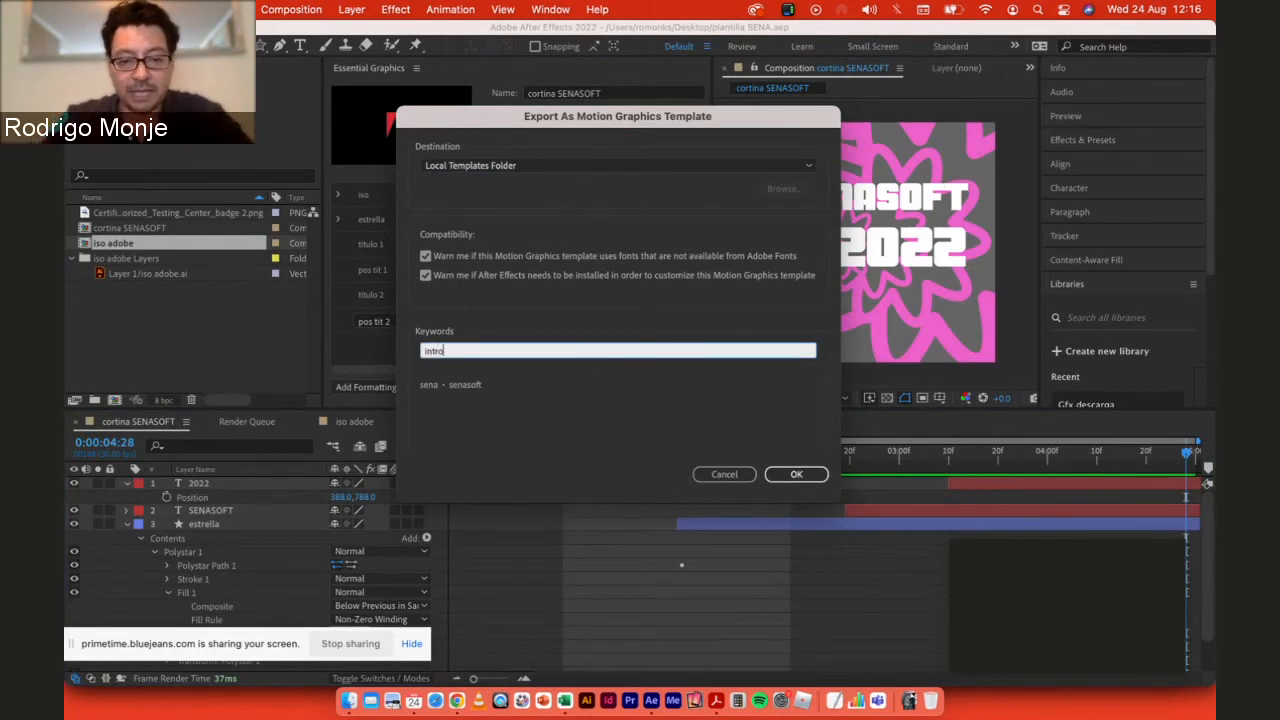
key(Return)
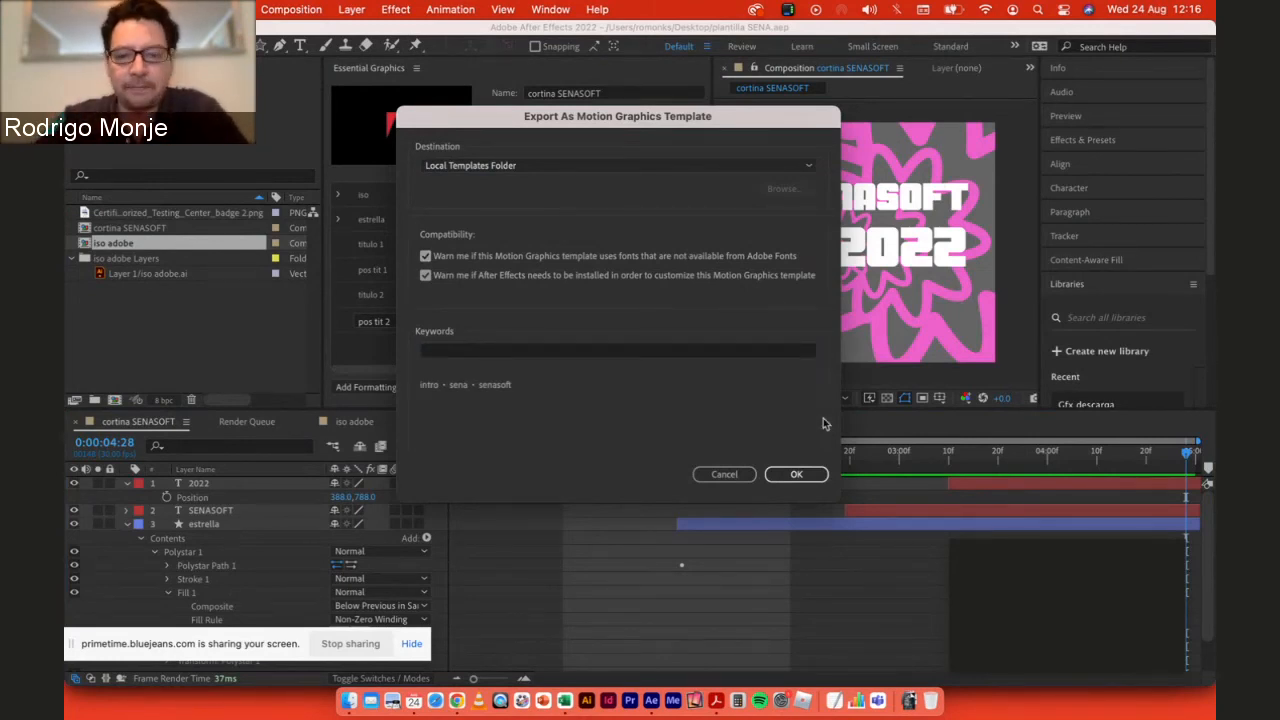
click(796, 476)
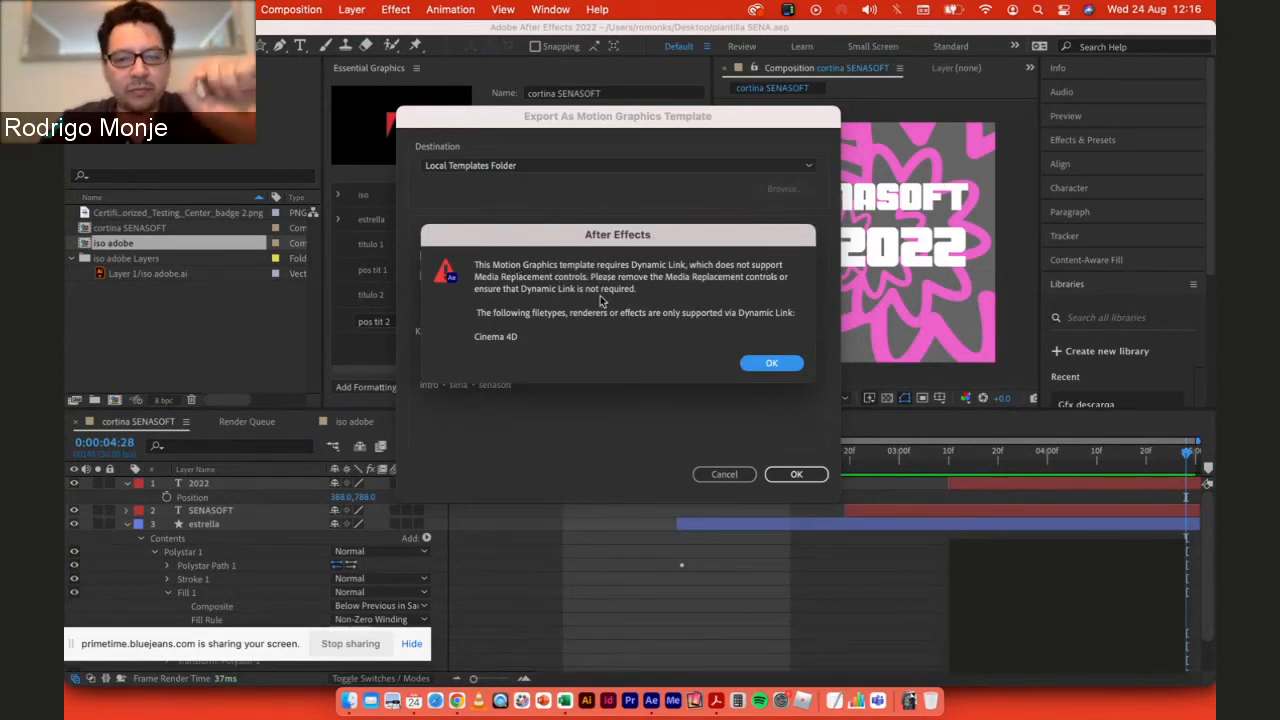
click(771, 364)
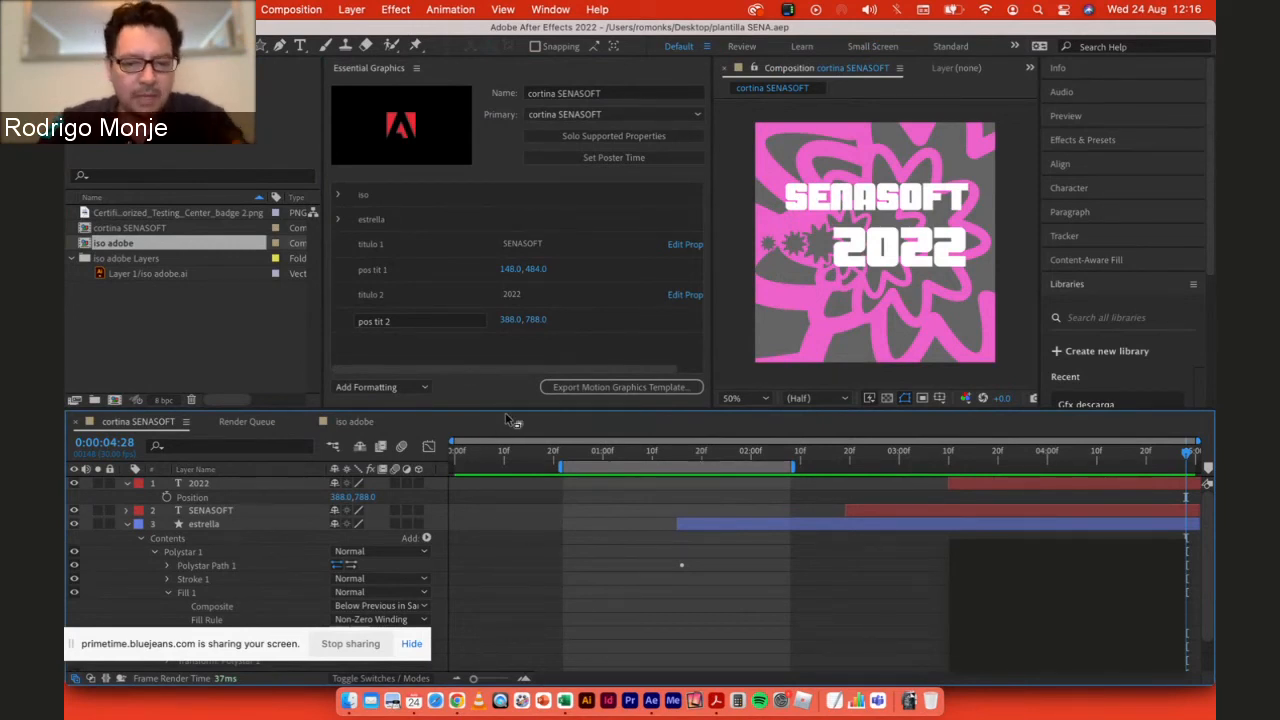
Step: Expand the template's iso group and delete its iso logo media replacement control
scroll(556, 518, down, 2)
scroll(556, 513, up, 2)
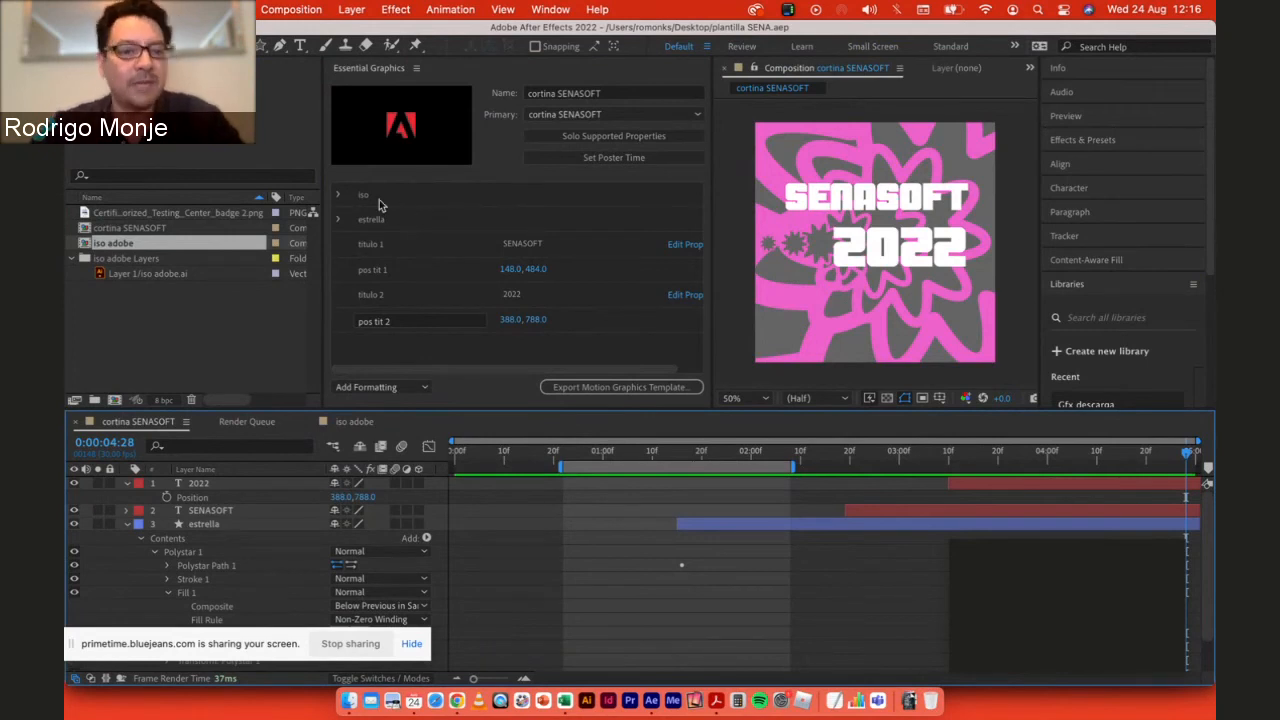
click(339, 195)
click(410, 220)
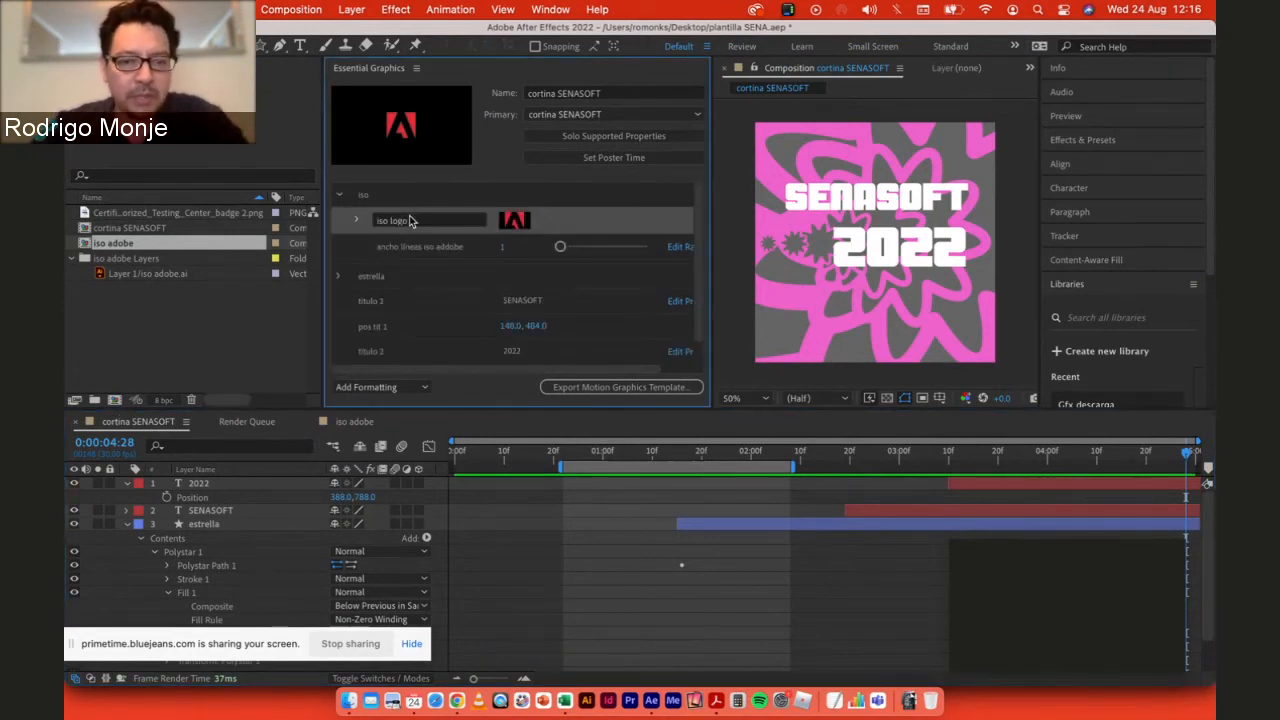
key(Delete)
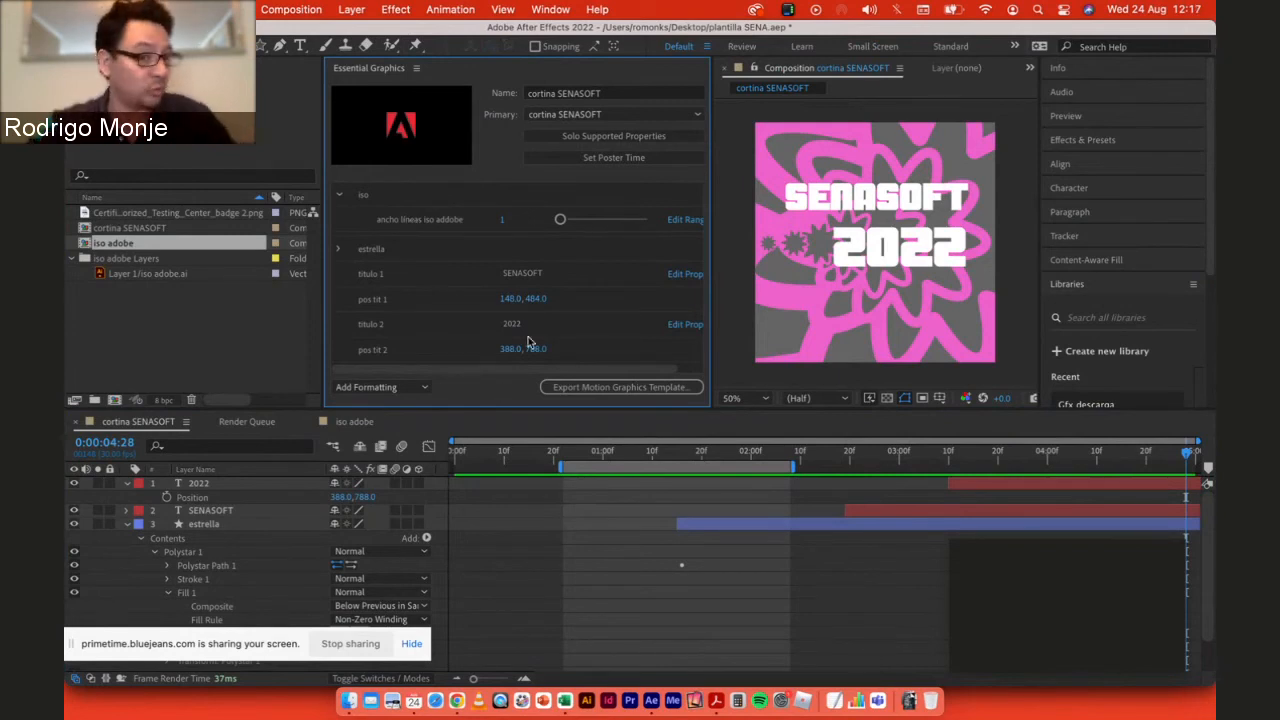
Step: Restart the Motion Graphics template export, saving the project, and add the keywords intro and sena
click(612, 390)
click(755, 388)
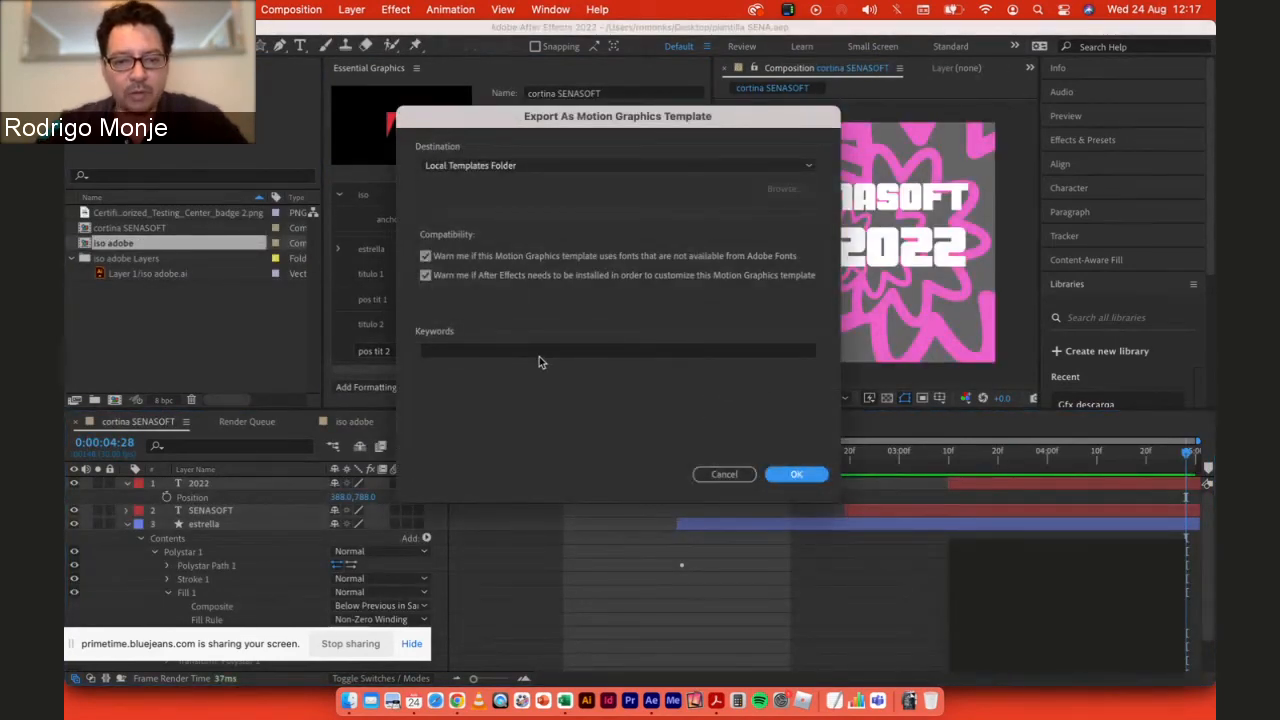
click(487, 354)
text(int)
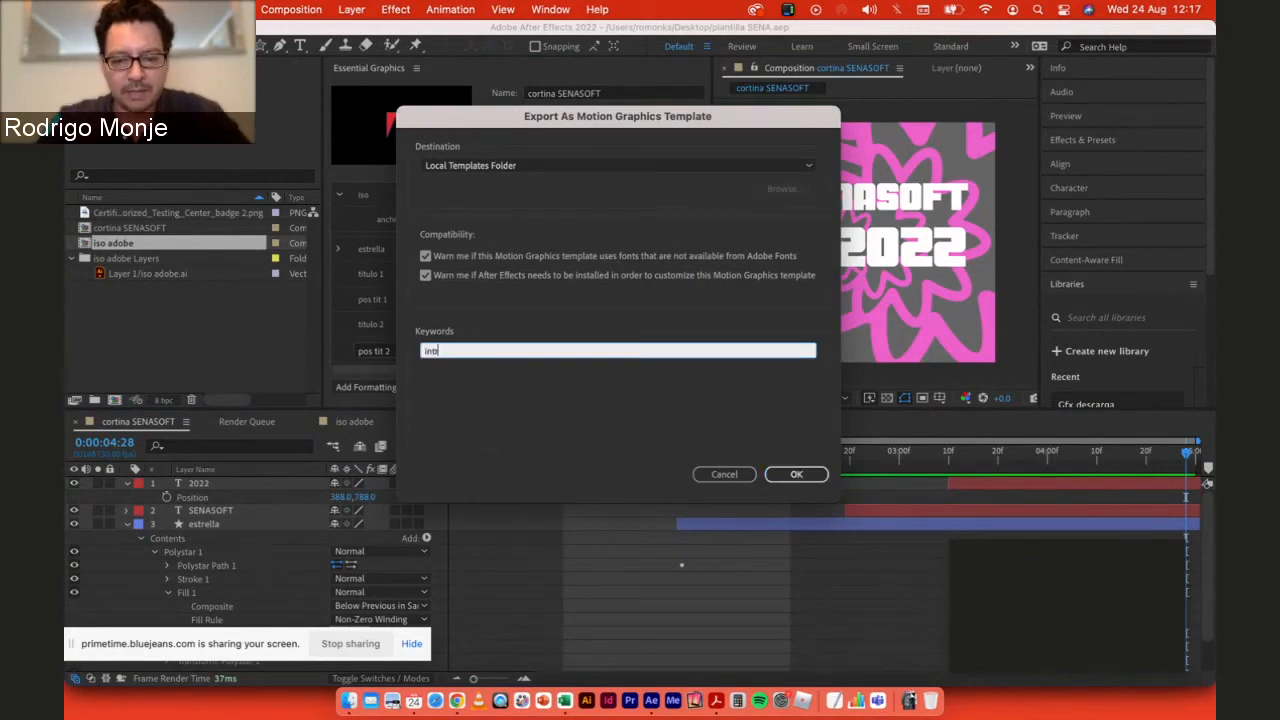
text(ro)
key(Return)
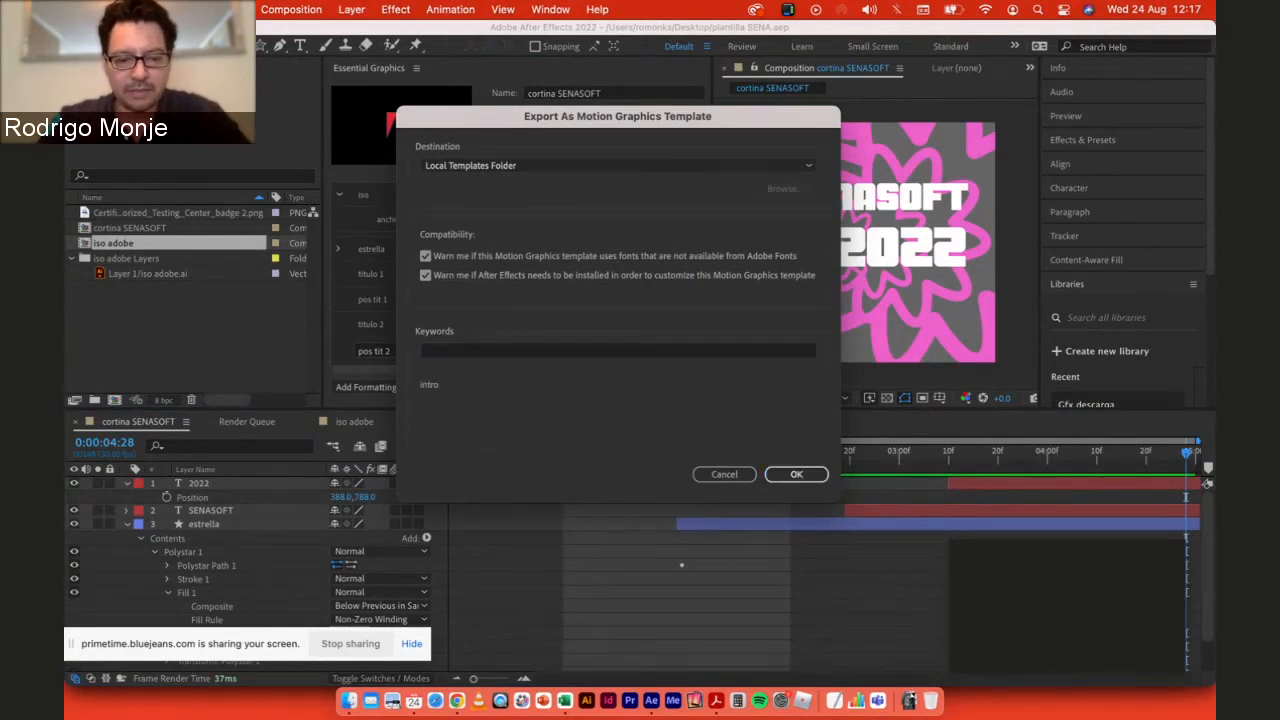
click(453, 356)
text(sena)
key(Return)
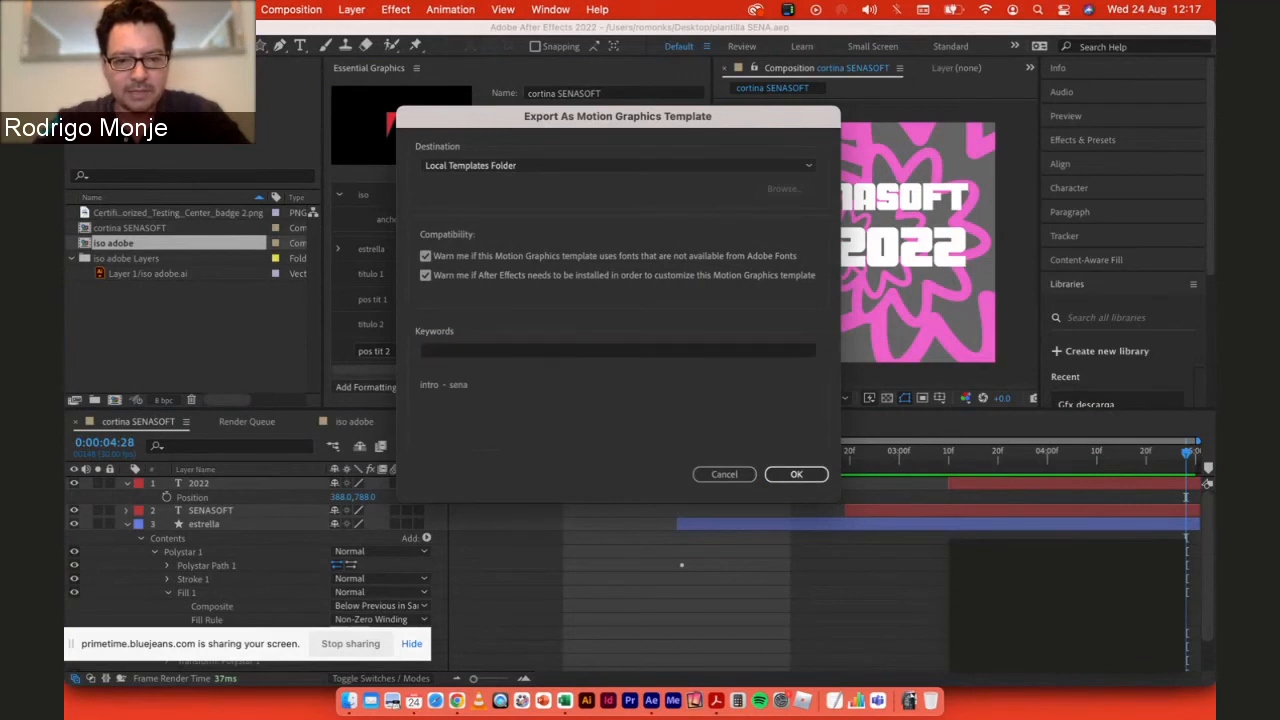
Step: Export the template to the Local Templates Folder, continuing despite the Cinema 4D renderer and the unsynced Dynomite font
click(796, 476)
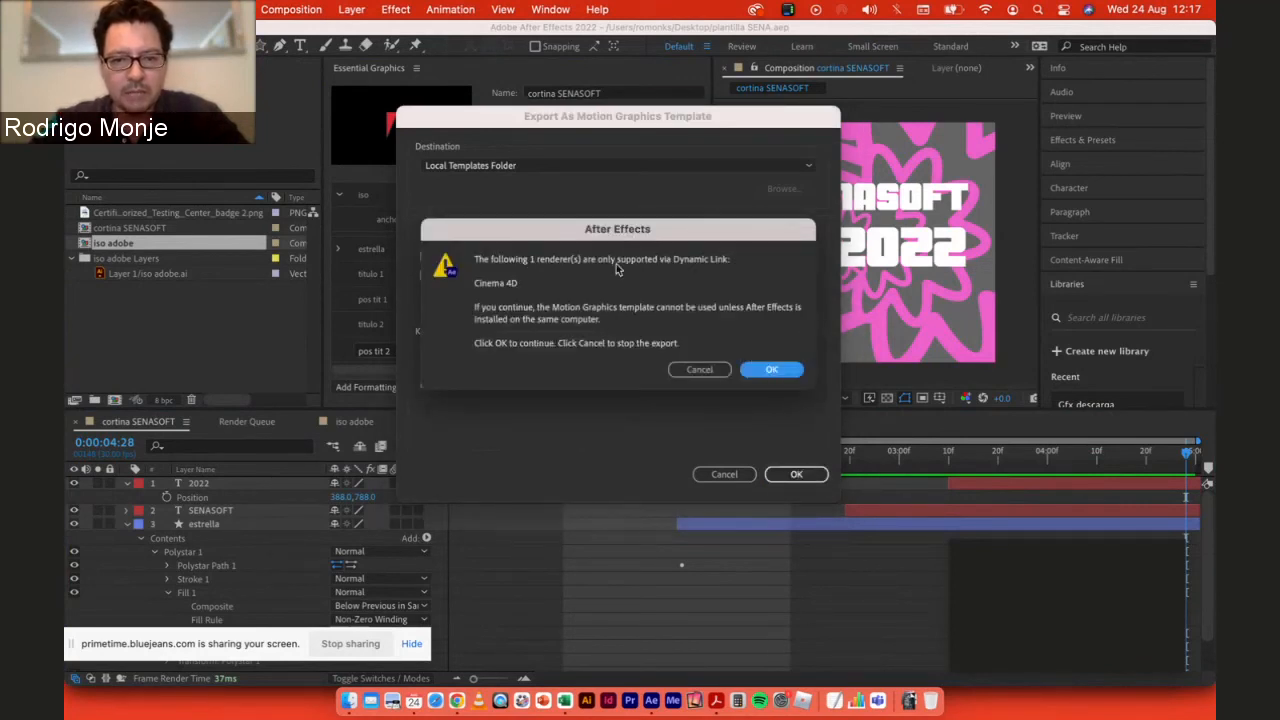
click(772, 371)
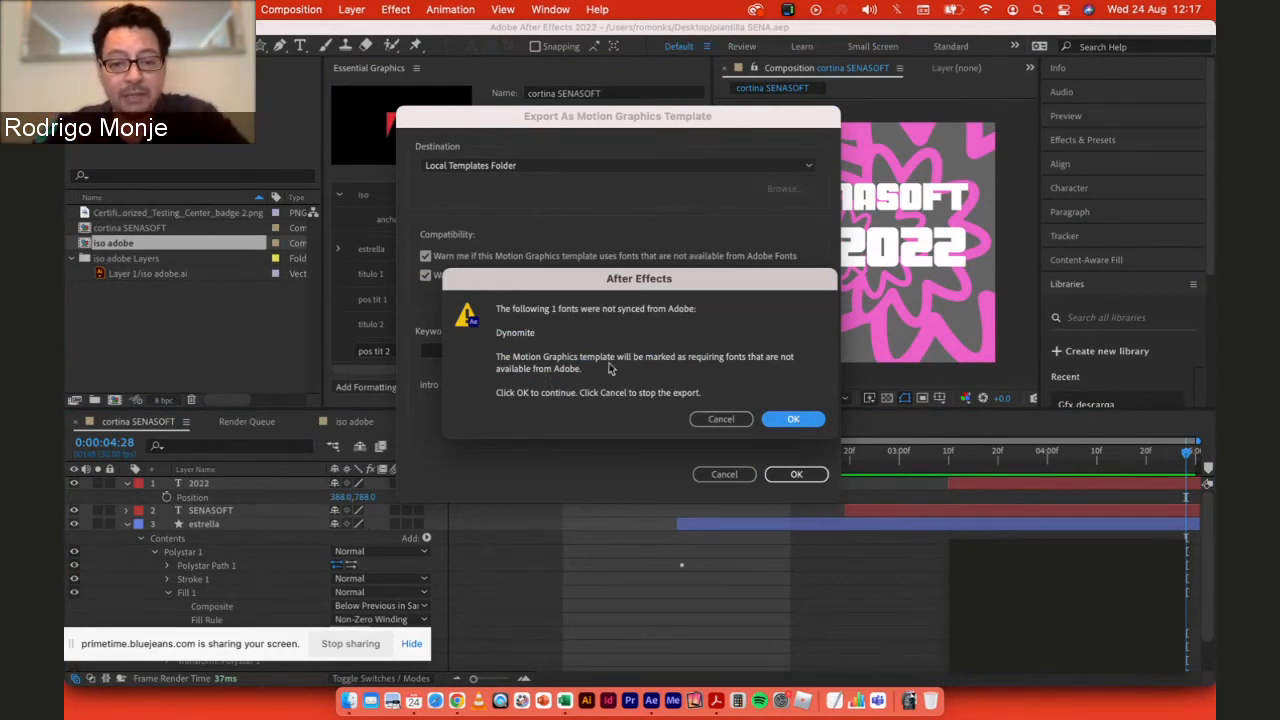
click(790, 419)
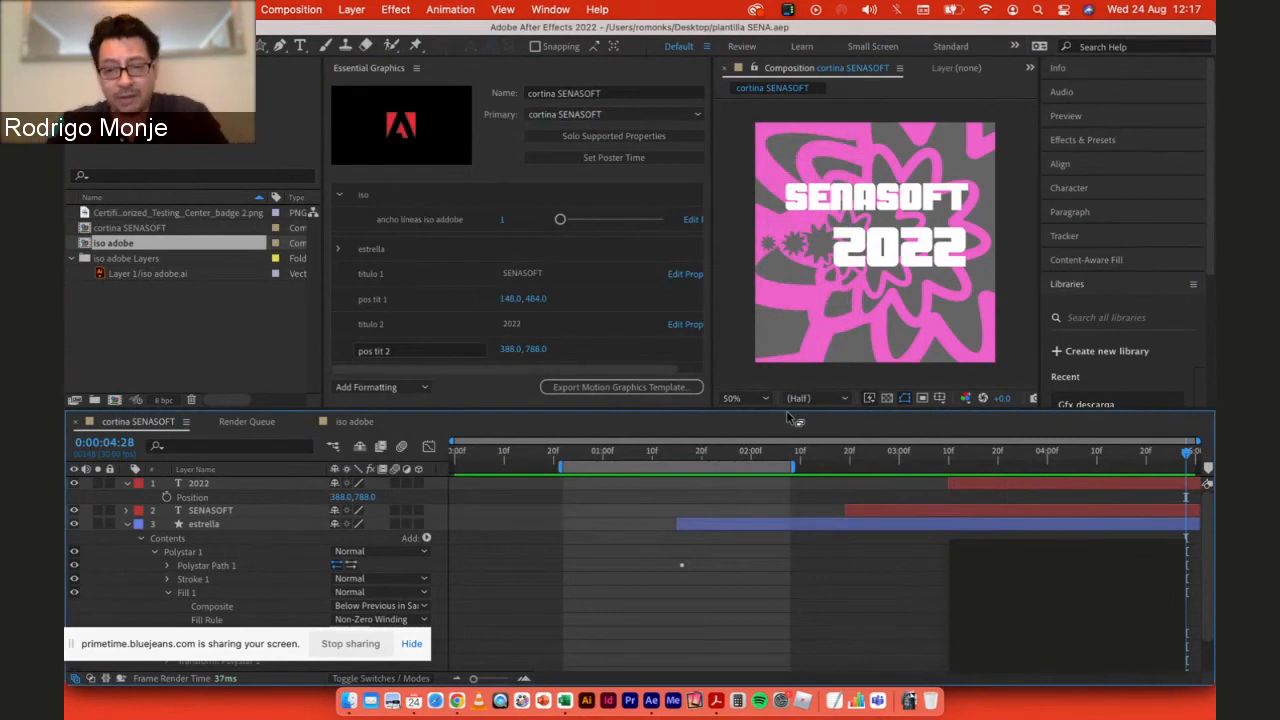
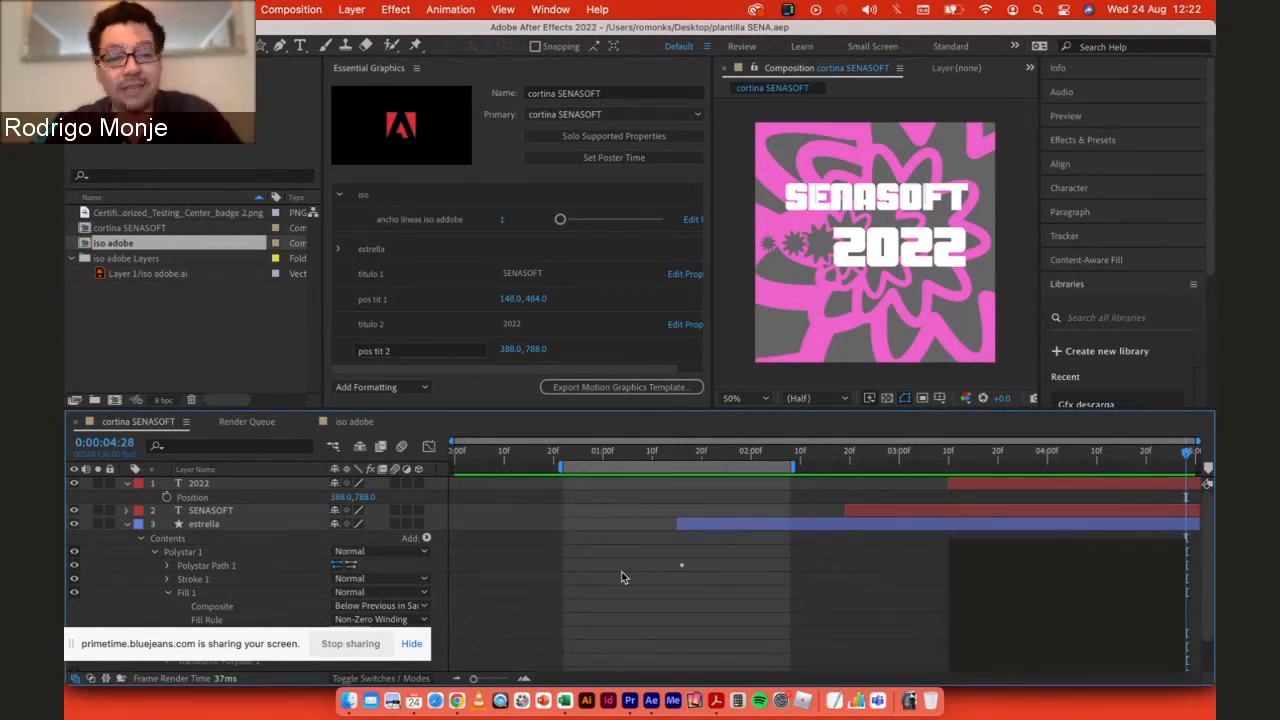
Step: Switch to Premiere Pro and open the project Desmbocadura.prproj from the desembocadura folder
key(super+Tab)
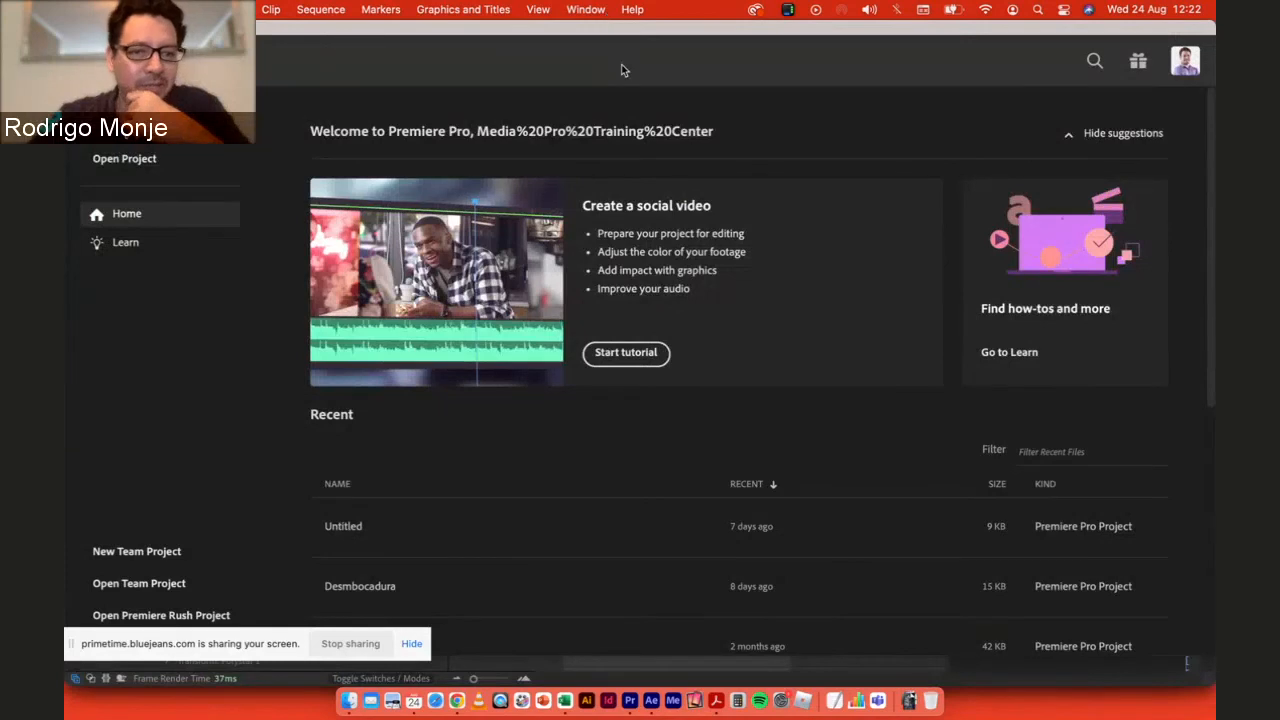
click(131, 167)
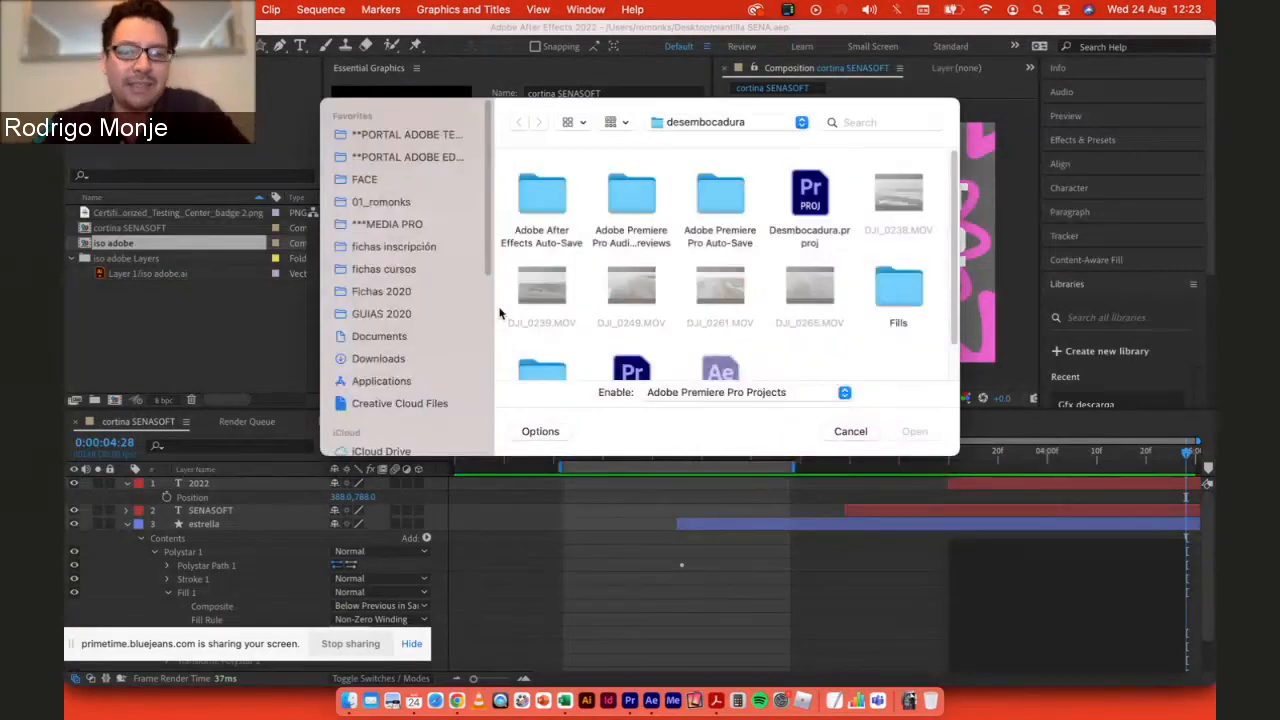
click(810, 196)
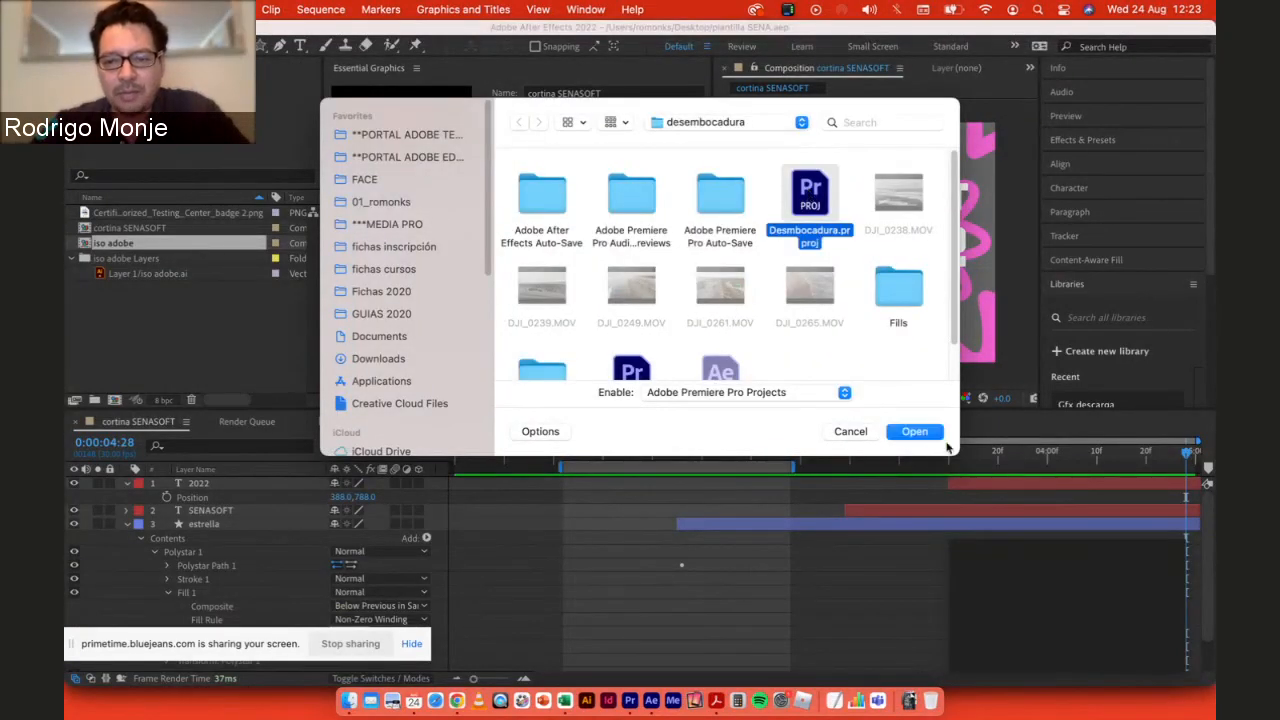
click(914, 431)
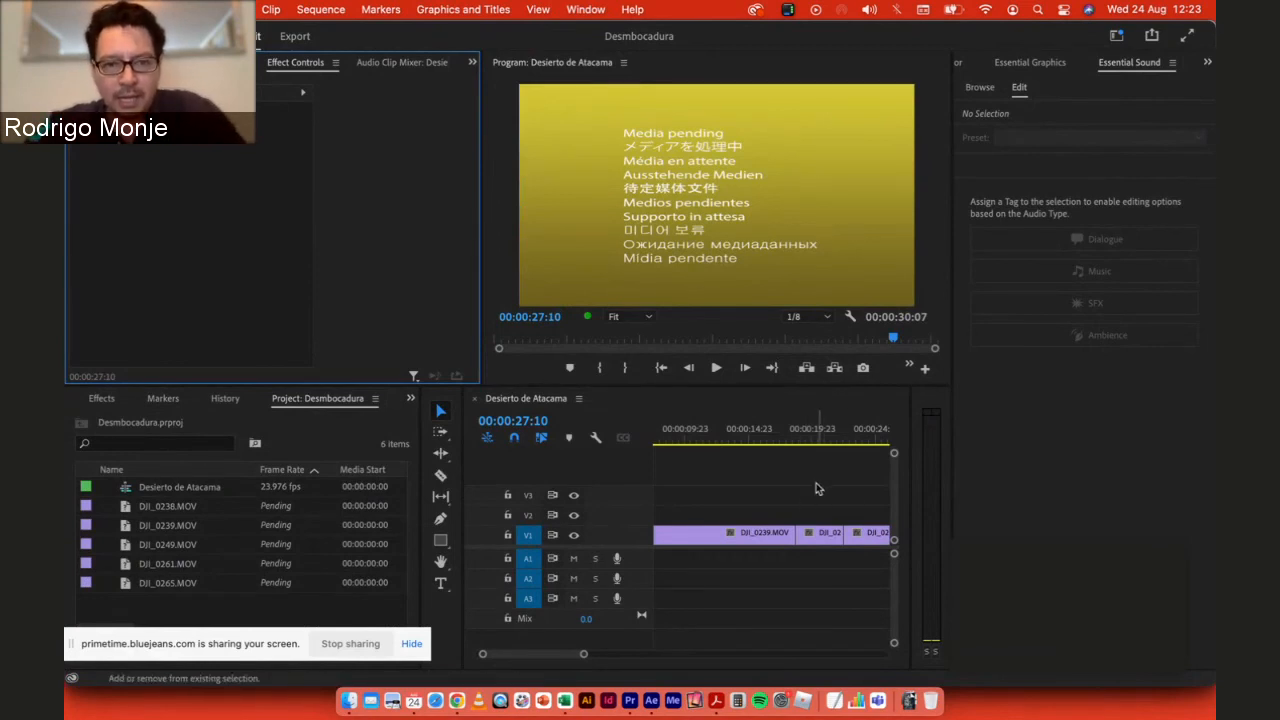
Step: Return the playhead to the start of the Desierto de Atacama sequence and pick the cortina SENASOFT template in Essential Graphics
scroll(806, 484, down, 3)
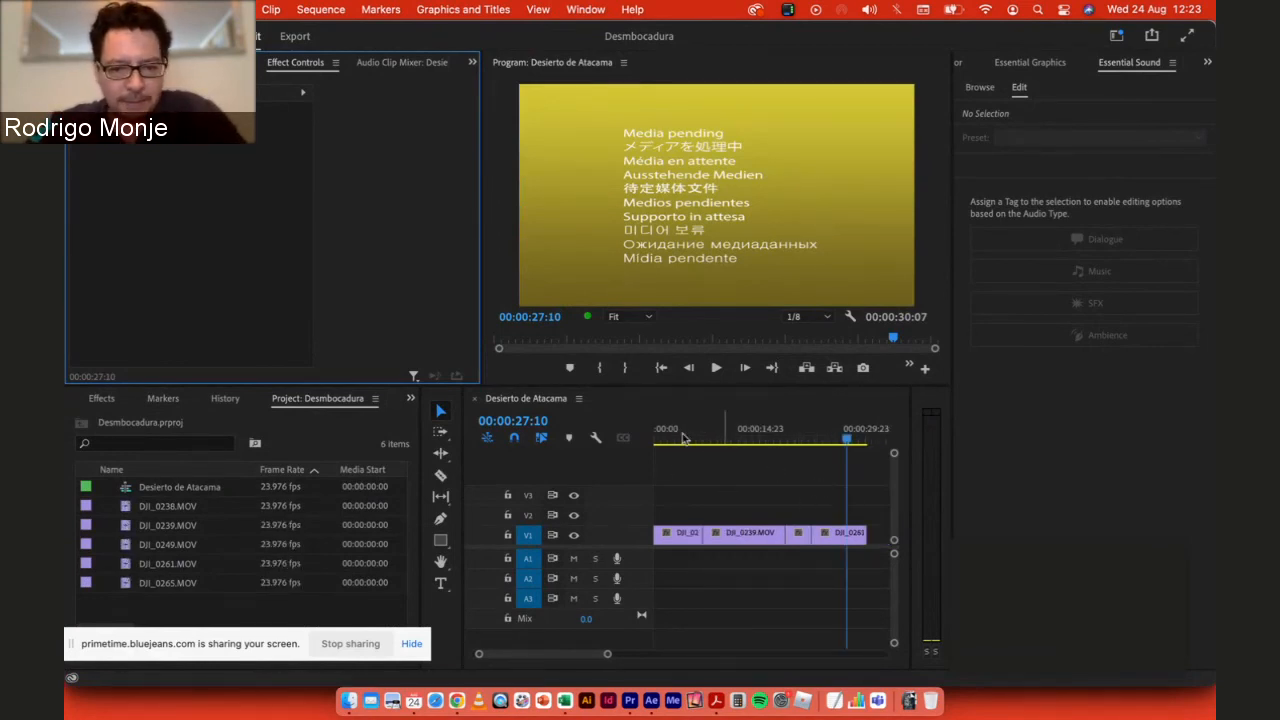
mouse_move(676, 436)
mouse_down()
mouse_move(655, 437)
mouse_move(760, 437)
mouse_move(655, 437)
mouse_up()
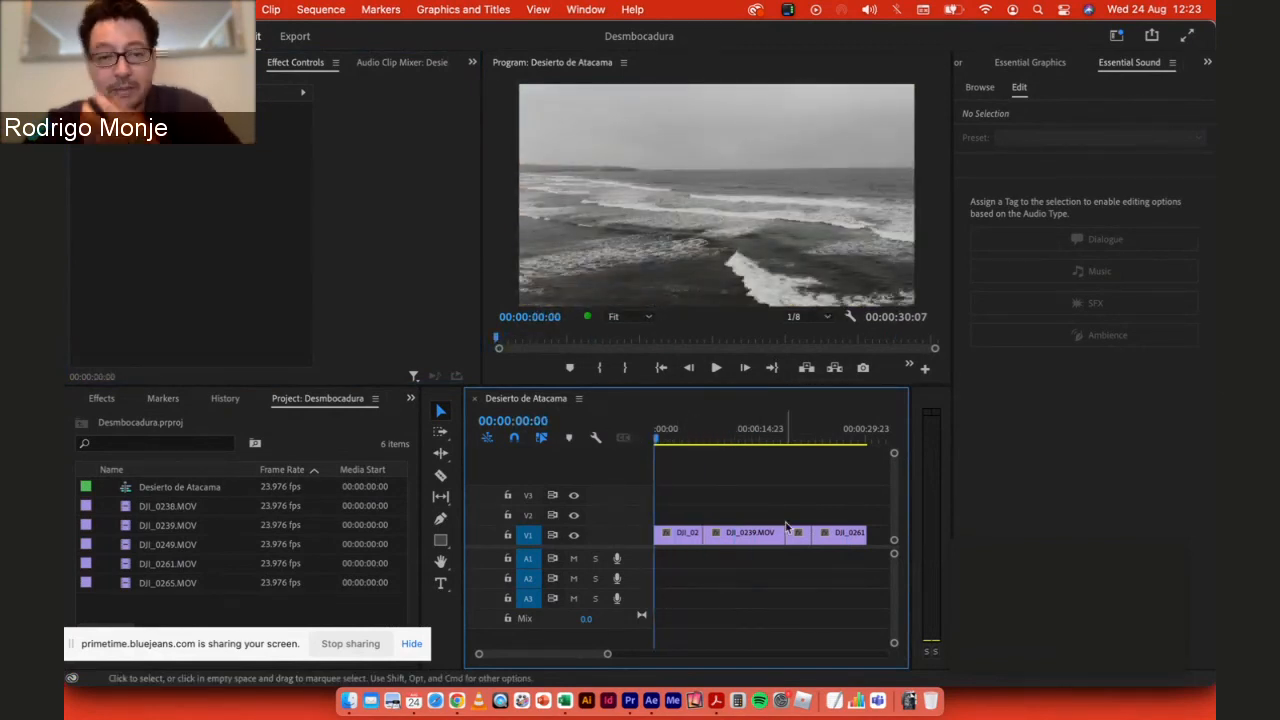
key(shift+1)
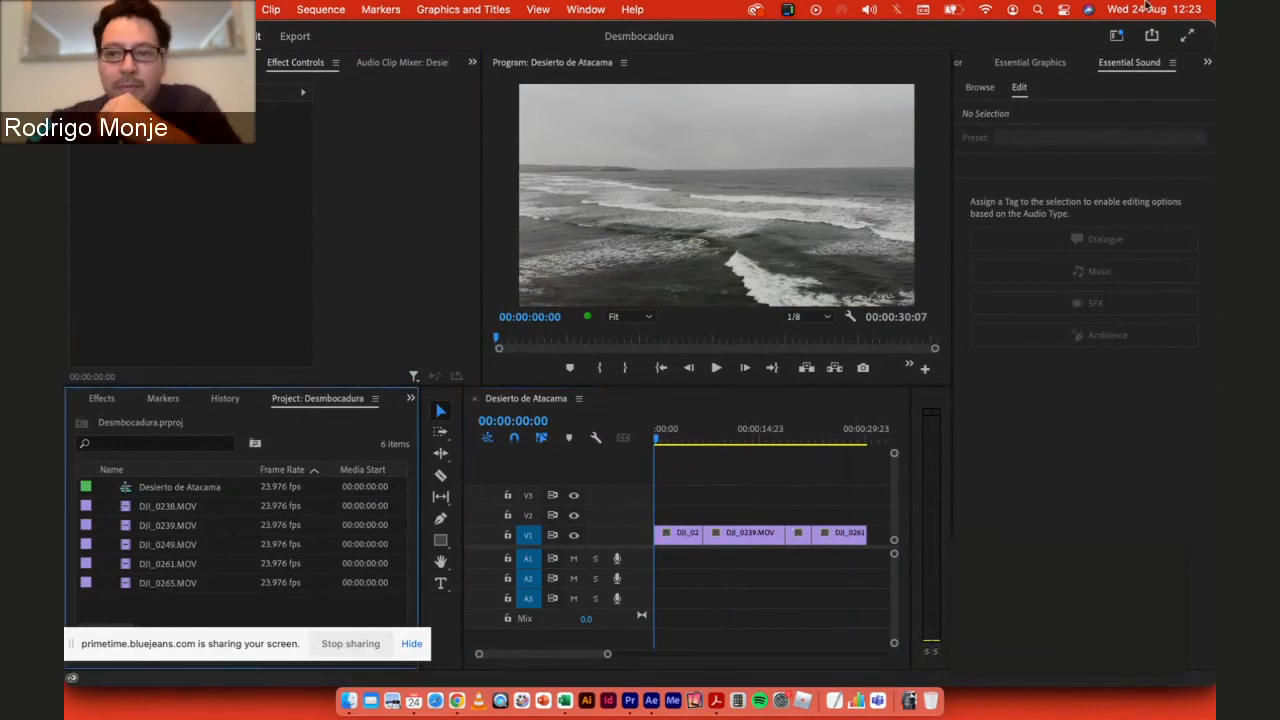
click(1036, 65)
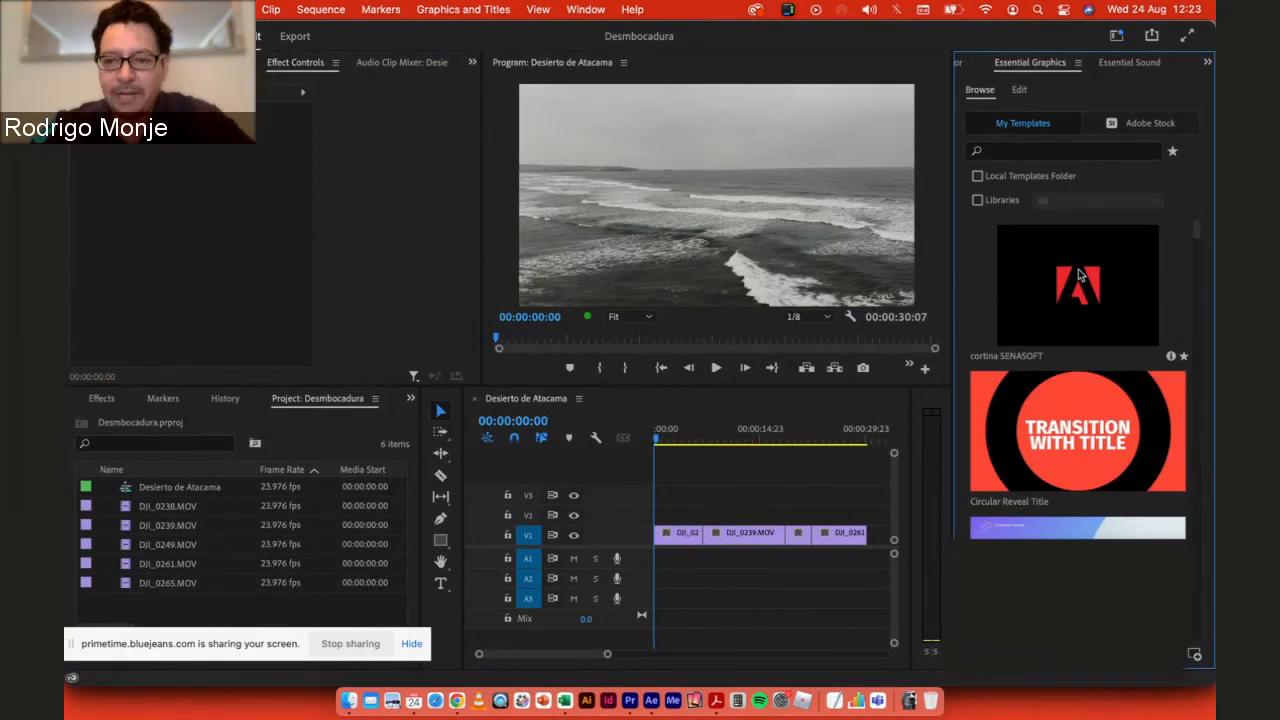
drag(1097, 315, 1143, 271)
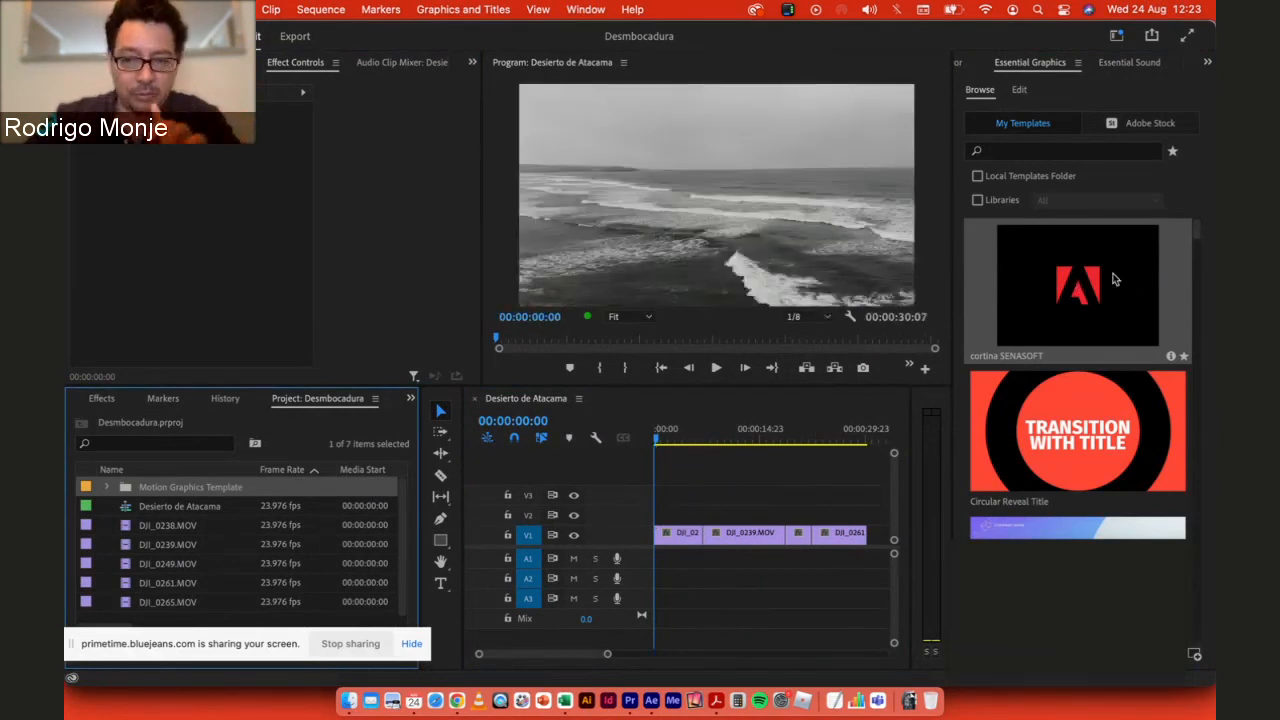
Step: Auto Reframe the Desierto de Atacama sequence to Square 1:1 with default motion tracking and without nesting clips
click(190, 510)
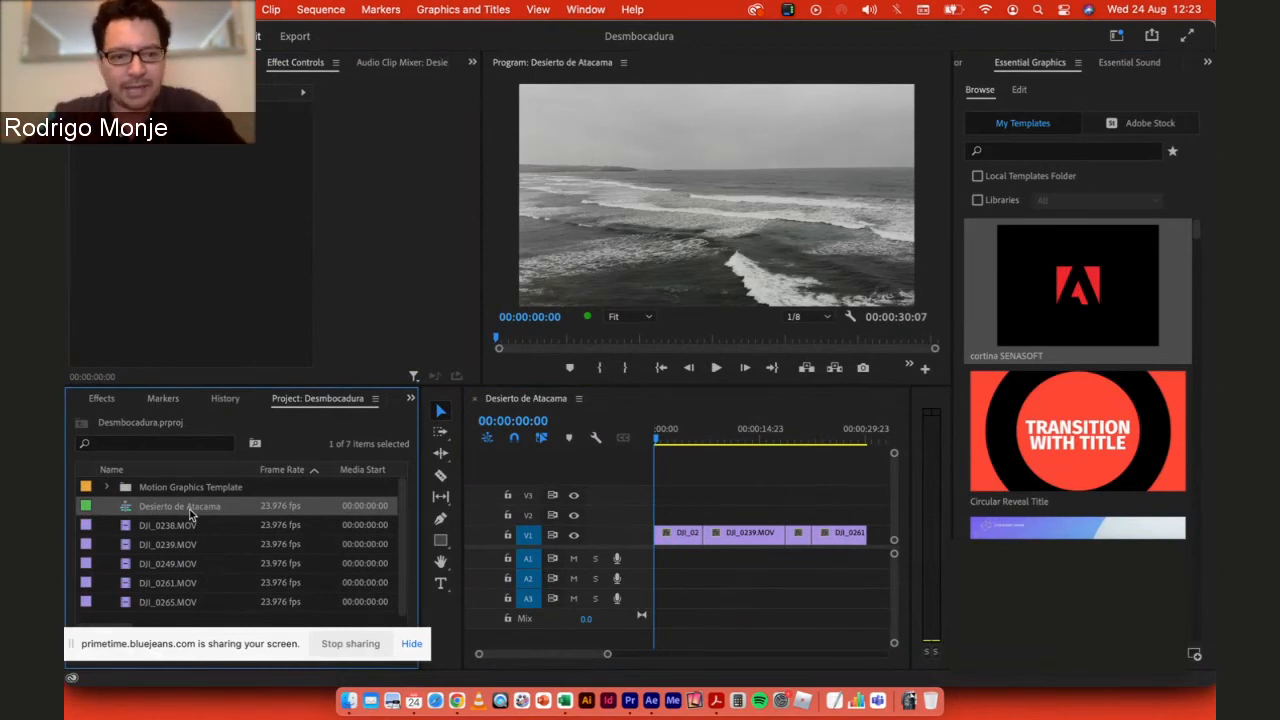
right_click(127, 508)
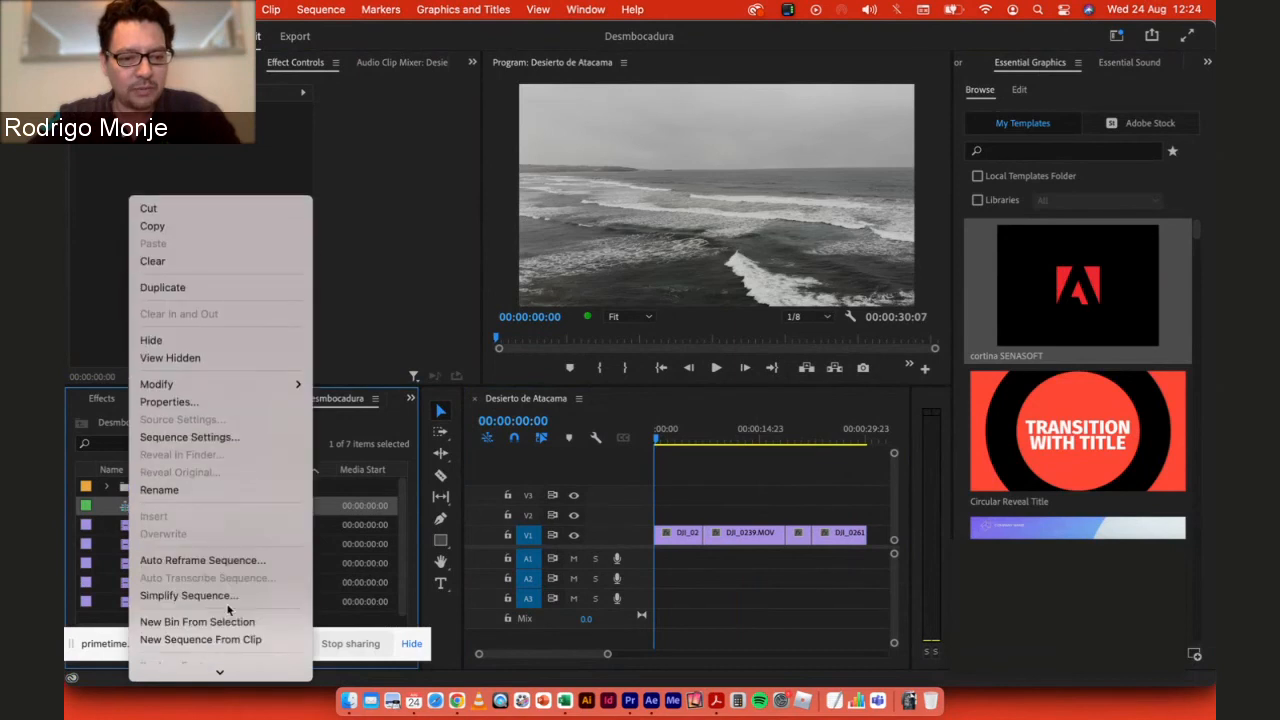
scroll(228, 605, down, 5)
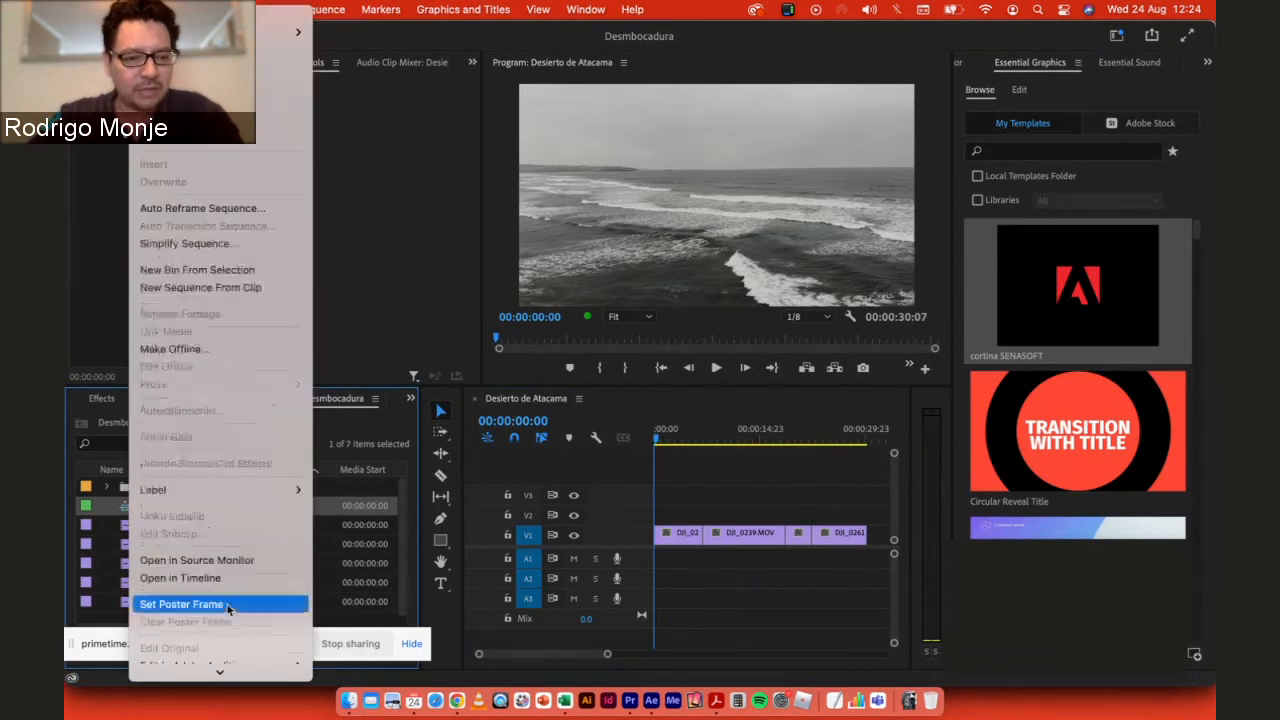
click(201, 208)
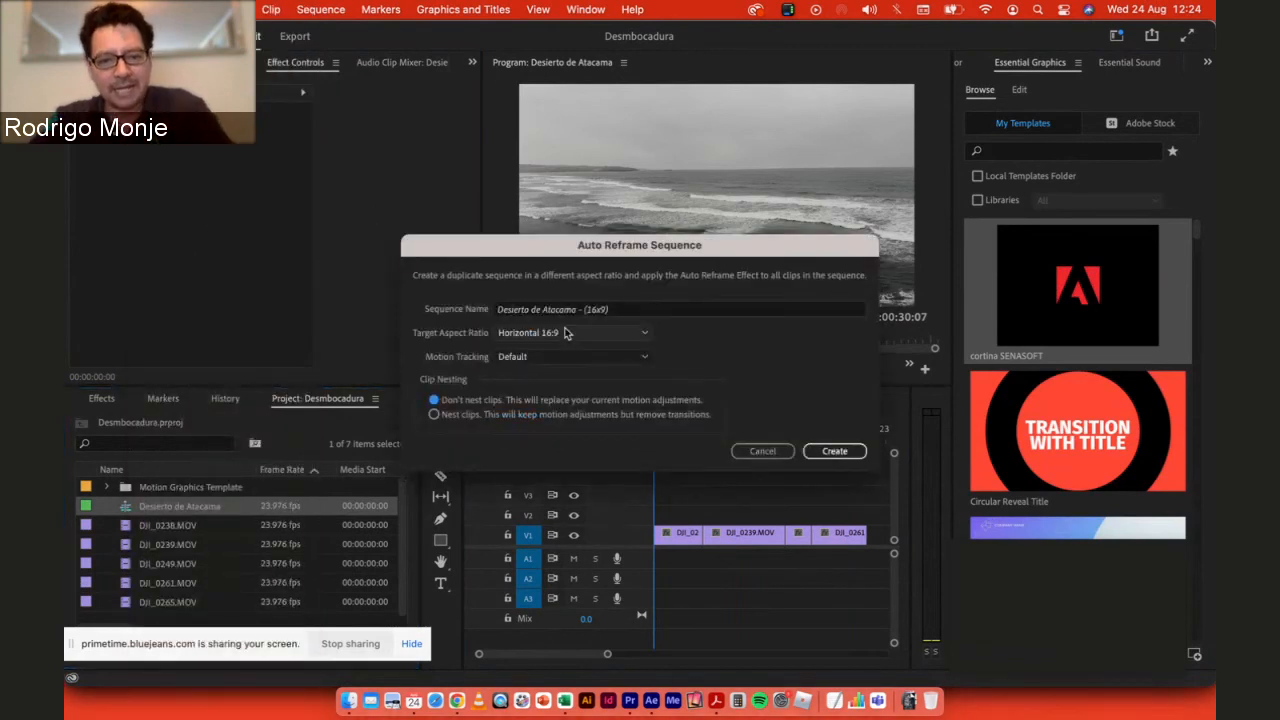
click(566, 332)
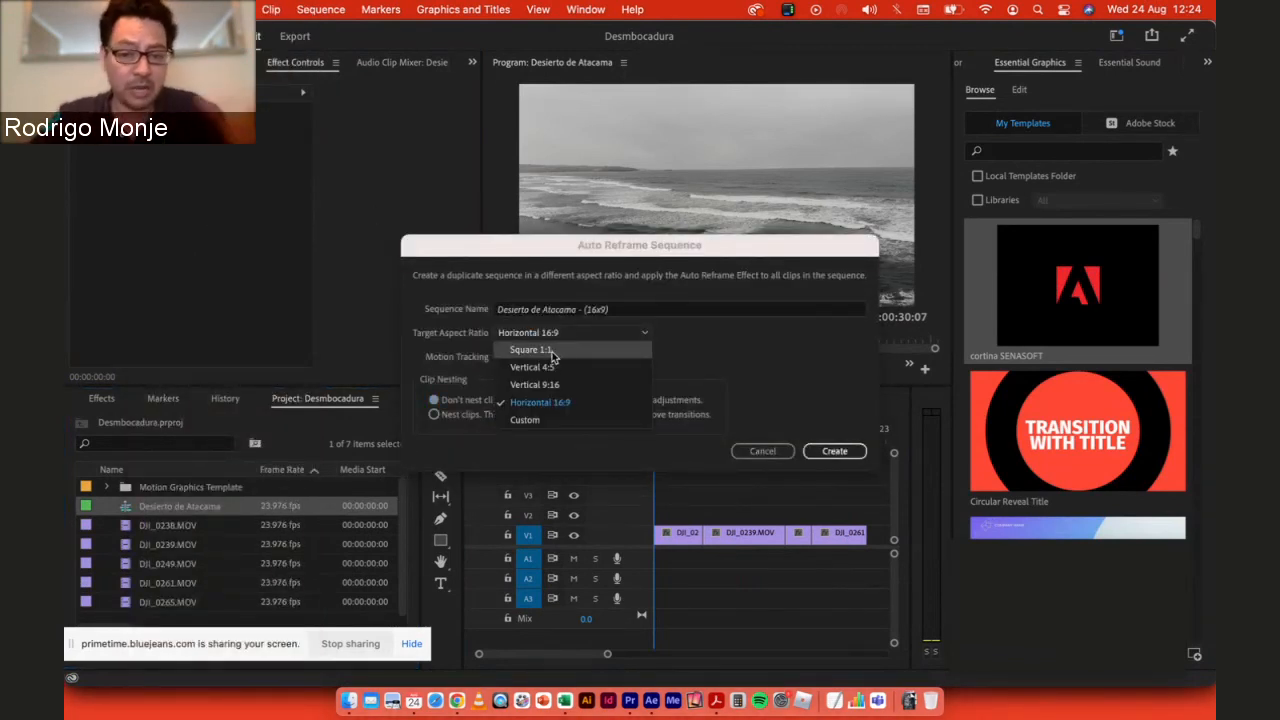
click(552, 350)
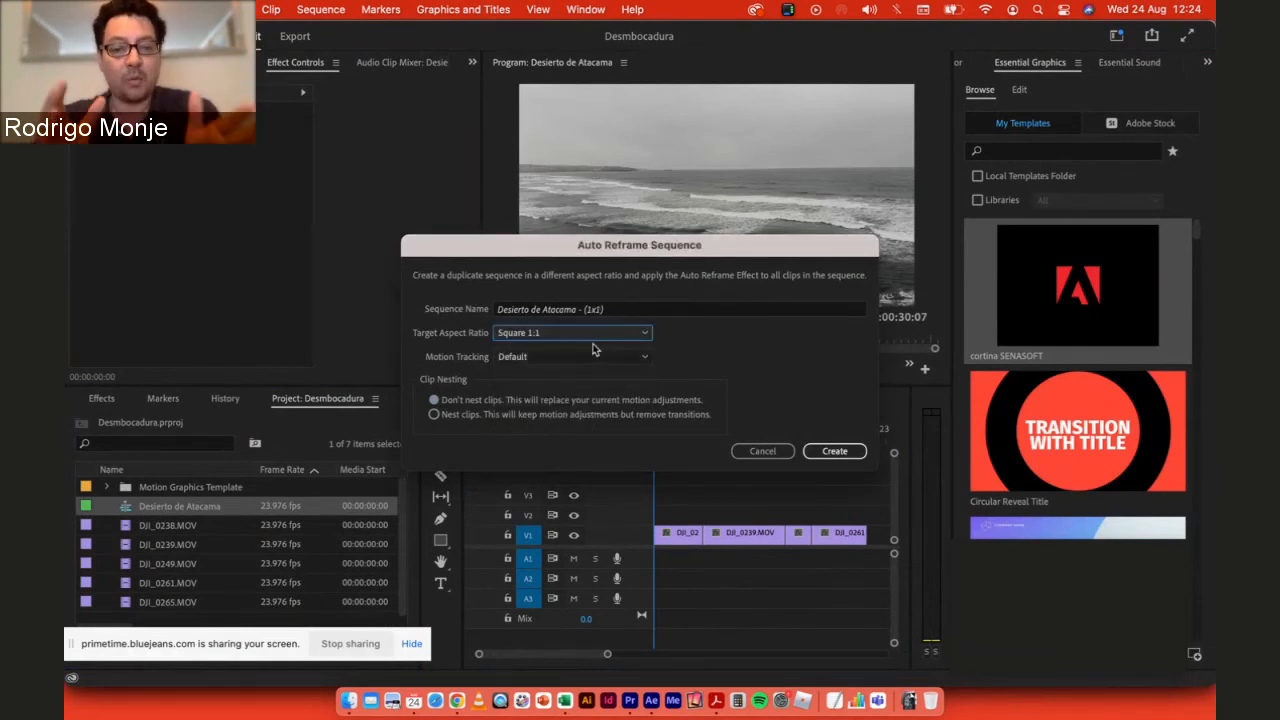
click(833, 451)
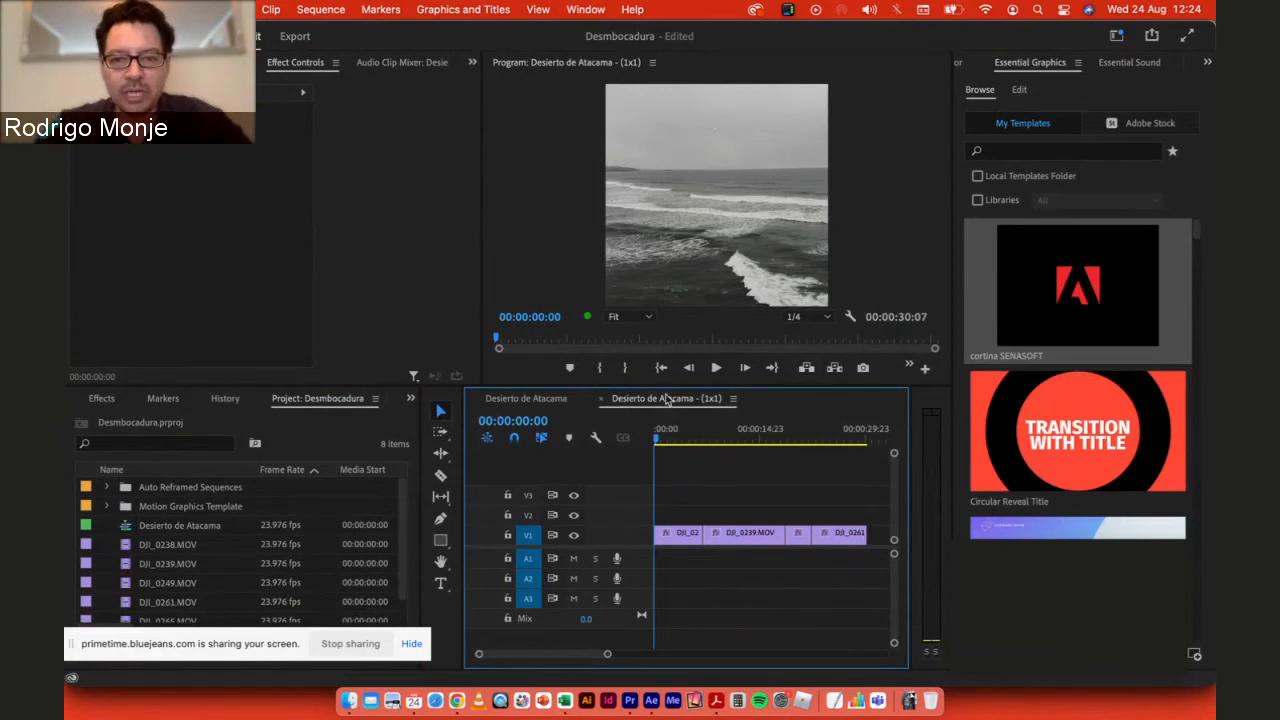
Step: Play several parts of the square sequence to check how the clips are reframed
drag(663, 434, 741, 438)
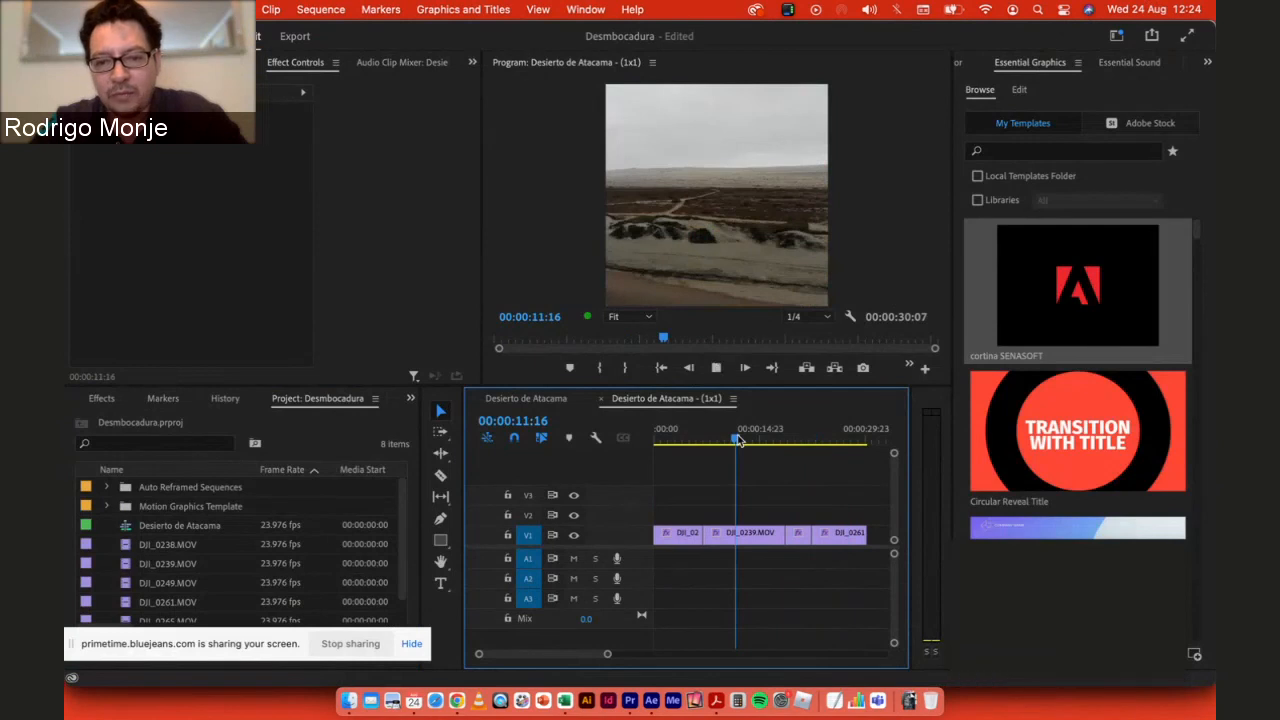
key(space)
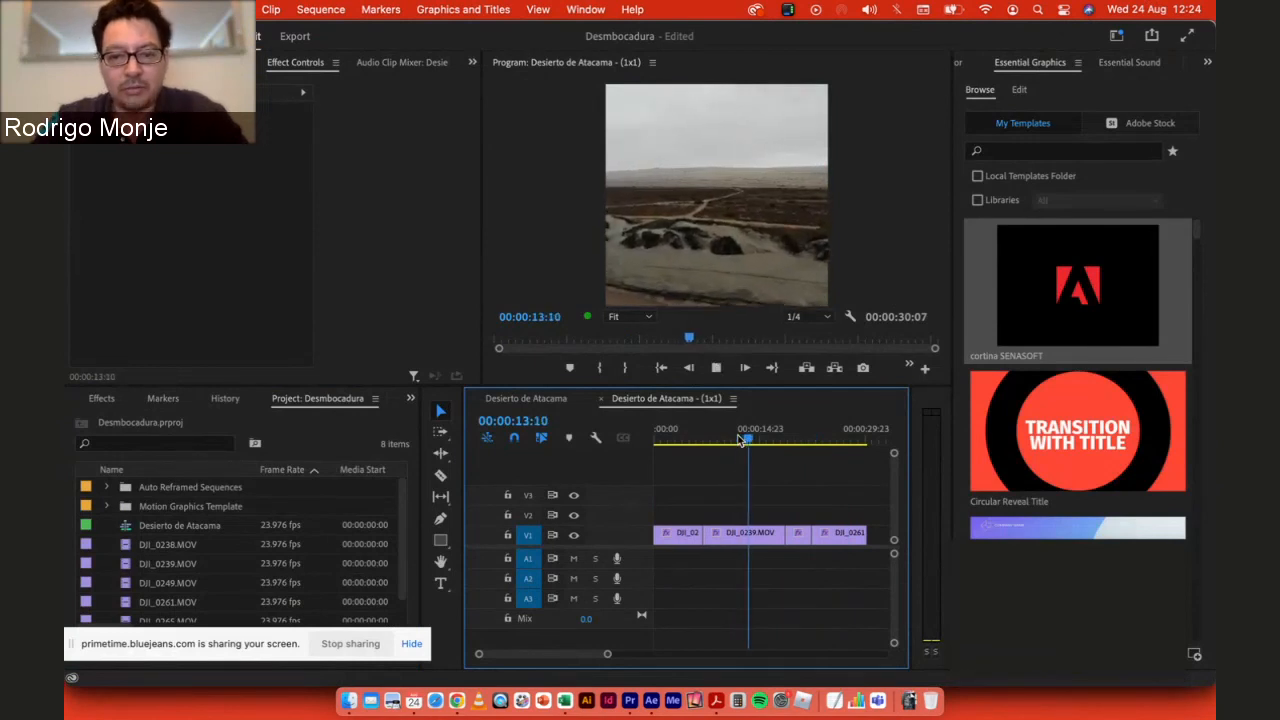
click(823, 440)
key(space)
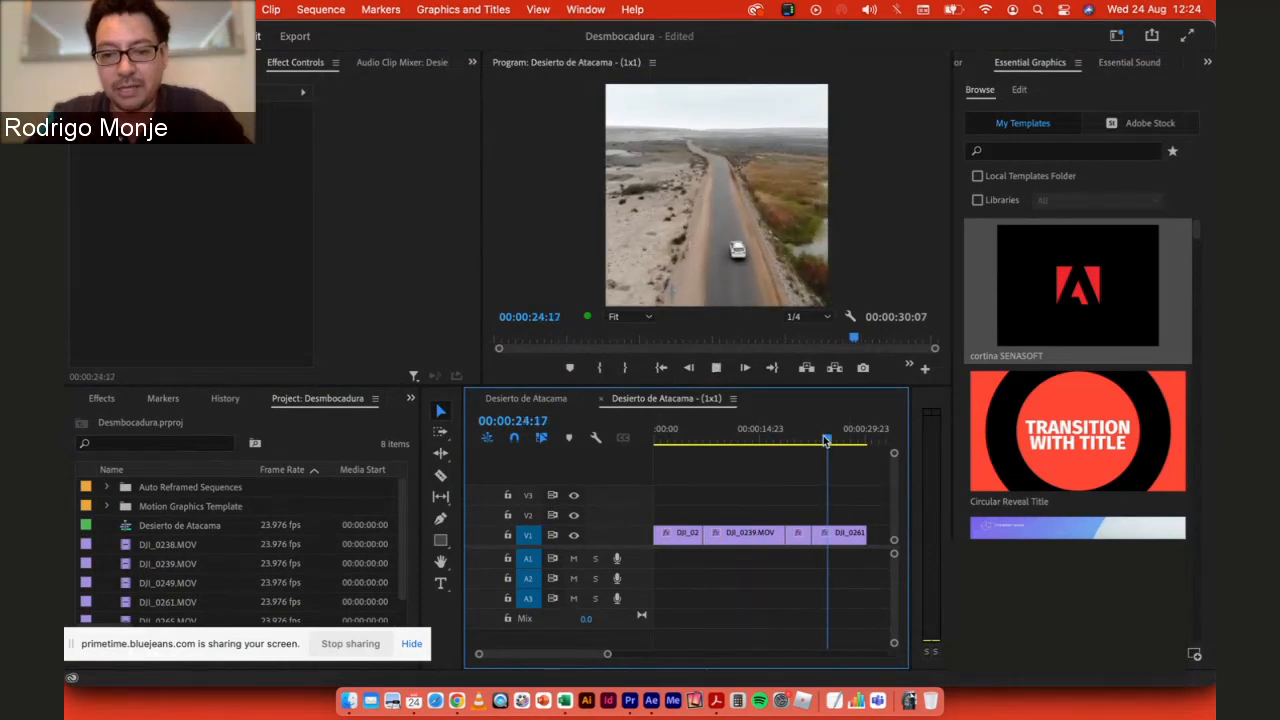
key(space)
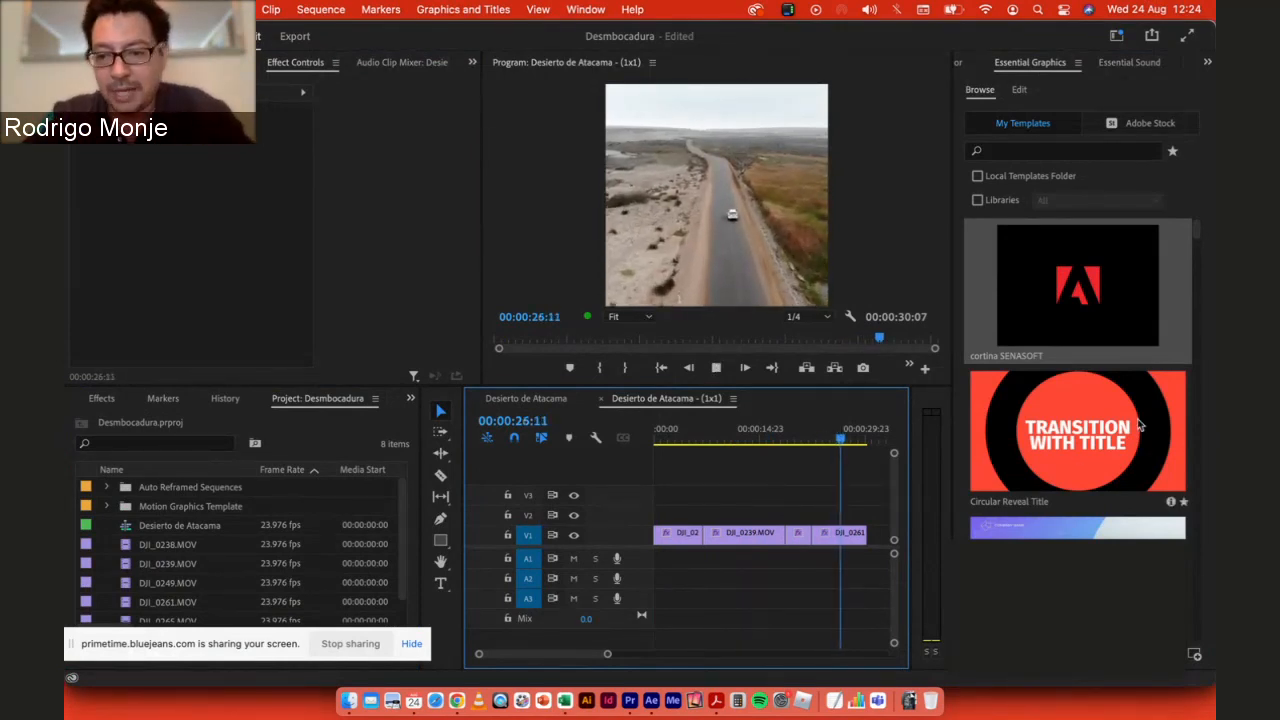
Step: Place the cortina SENASOFT template on track V2 at the sequence start, select it and preview its opening
drag(1055, 290, 658, 517)
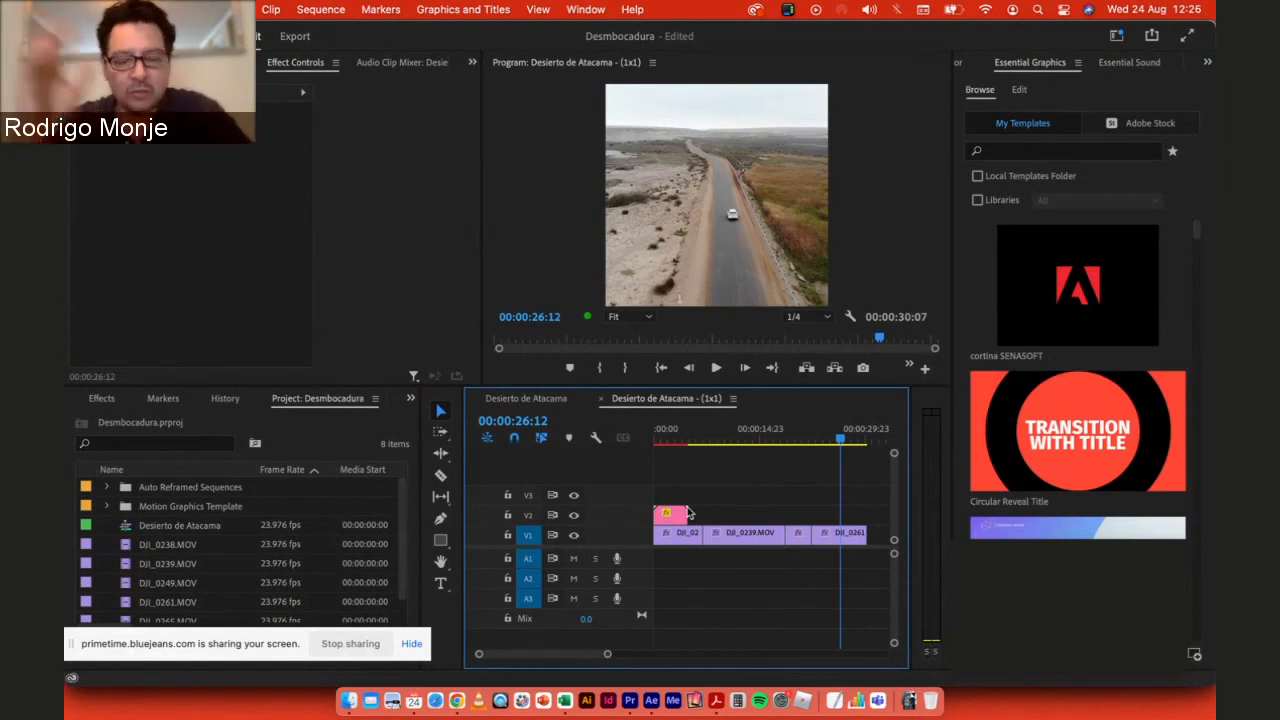
drag(841, 442, 655, 437)
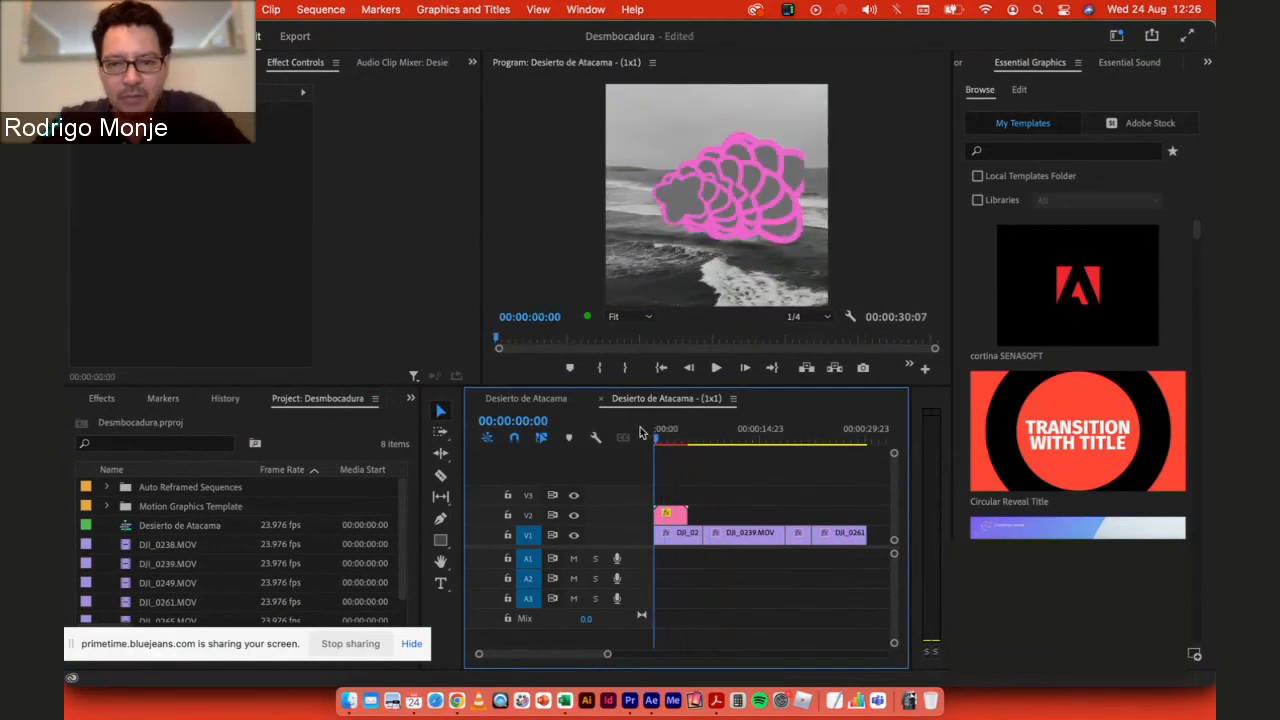
click(670, 514)
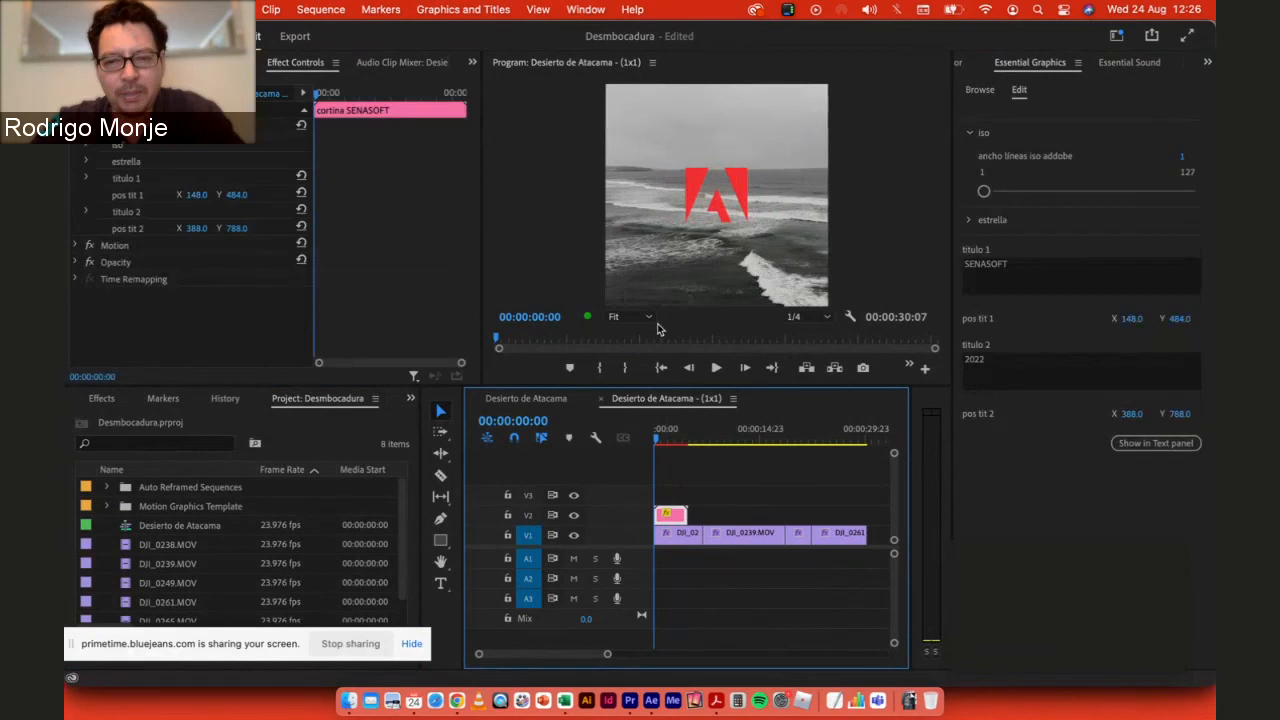
click(666, 442)
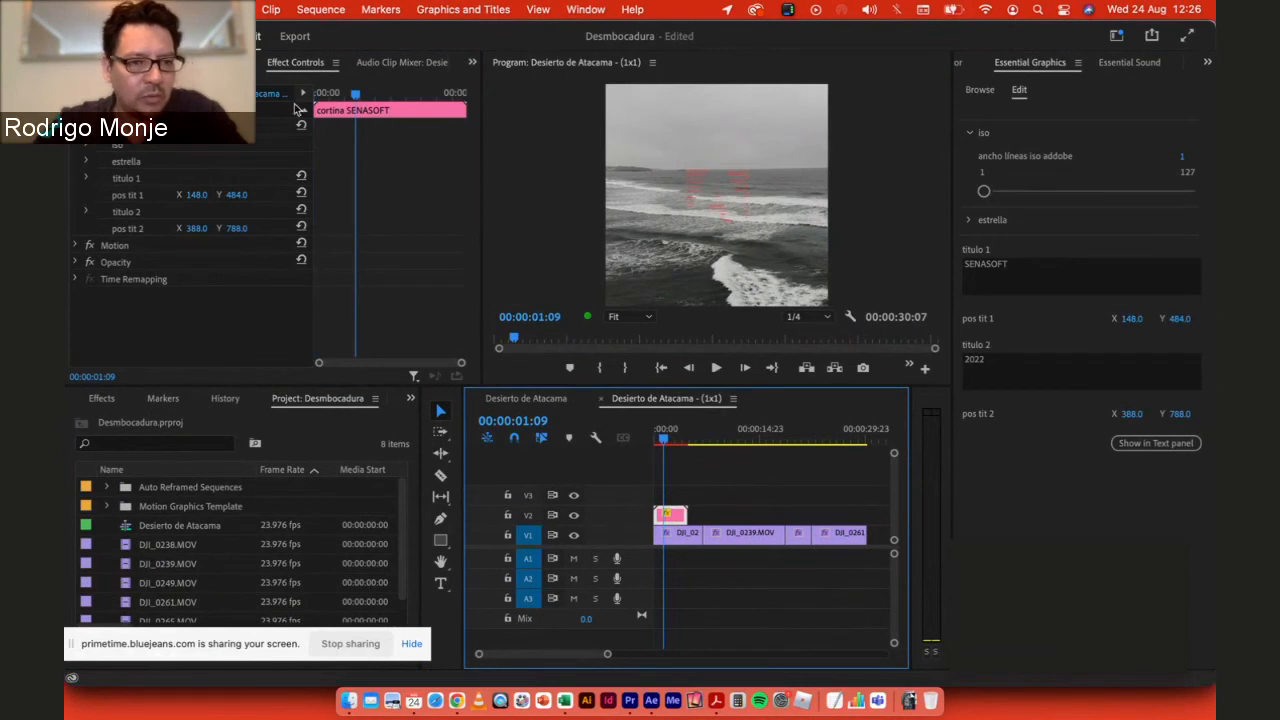
Step: Set the cortina SENASOFT clip's uniform motion scale to 120, then 130, to fill the square frame
click(285, 64)
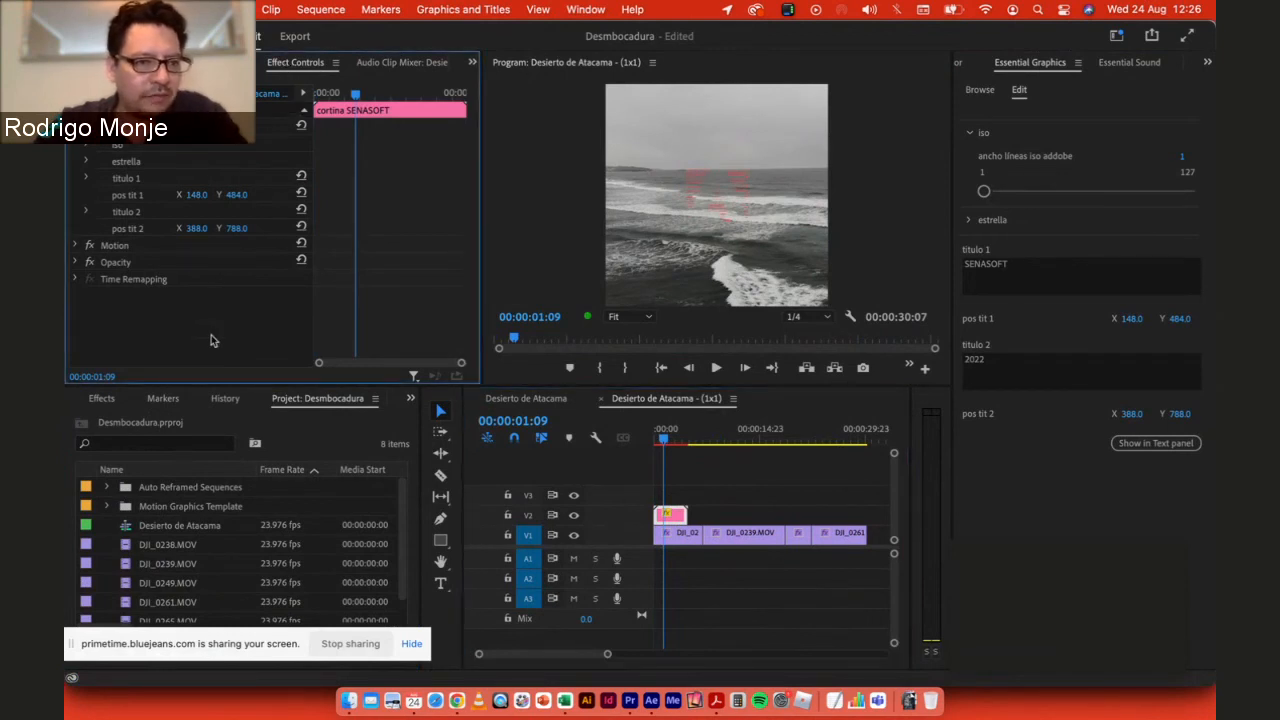
click(76, 246)
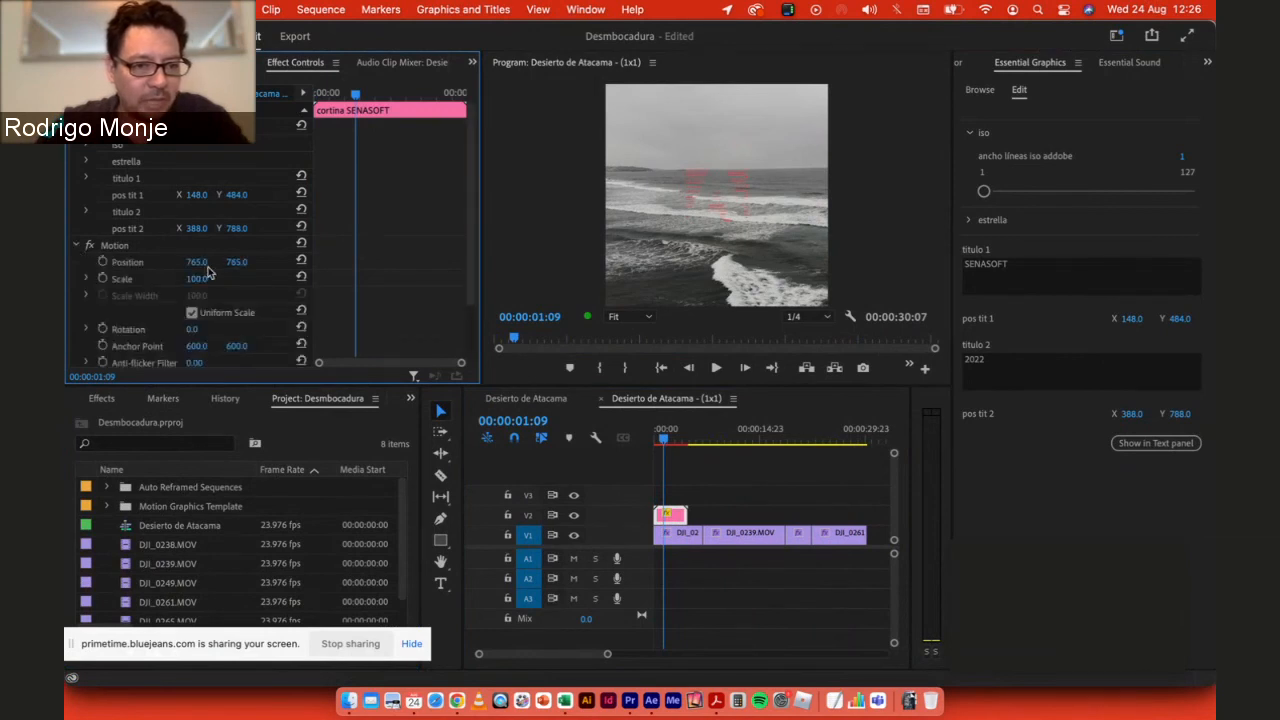
click(670, 438)
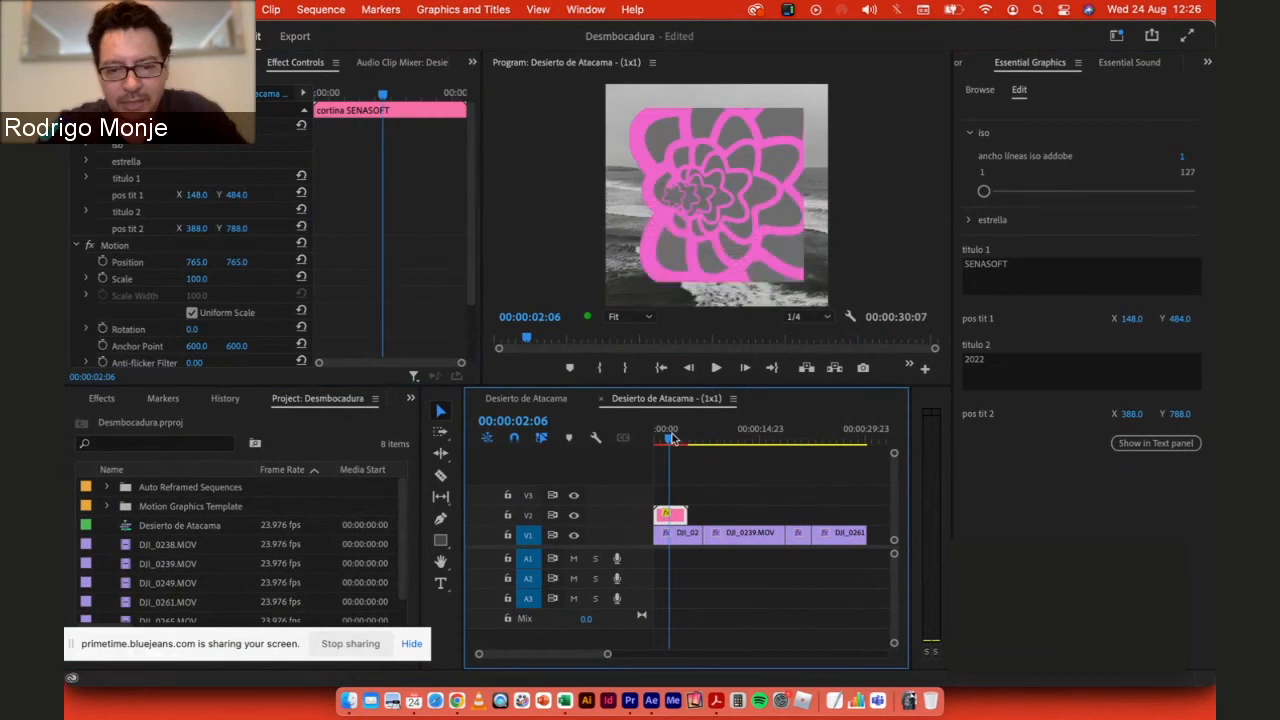
drag(671, 436, 674, 436)
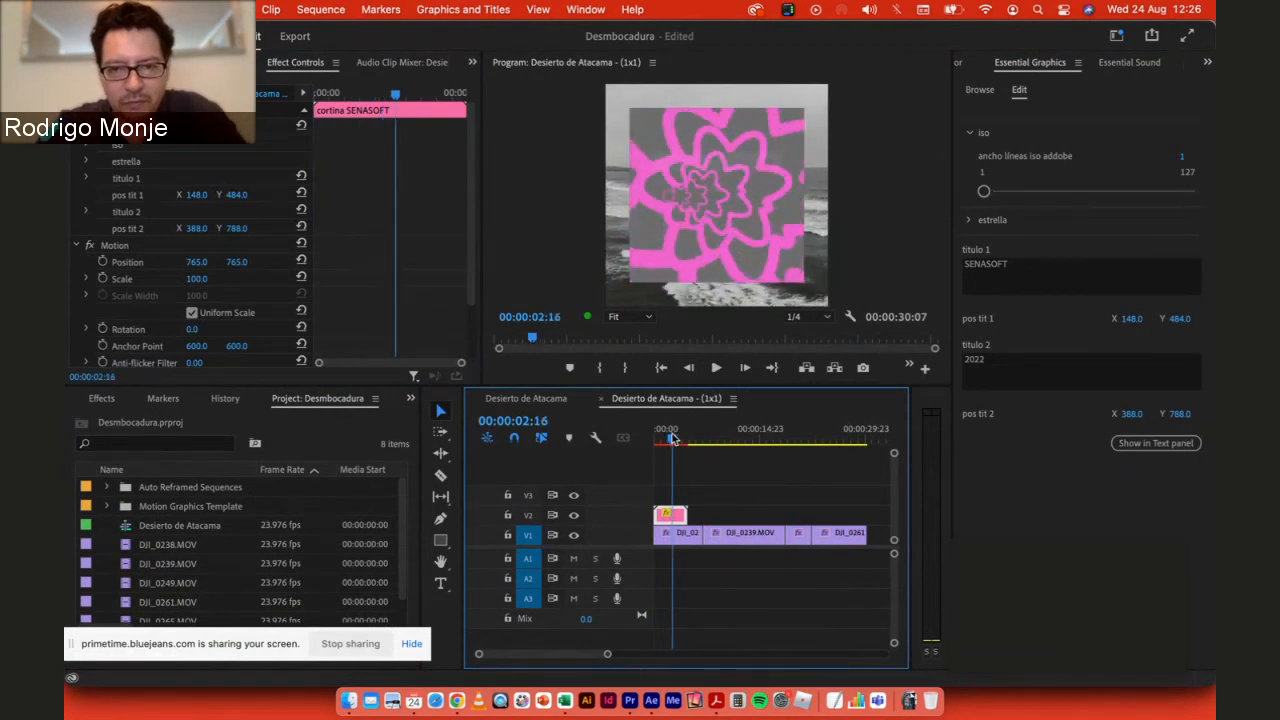
click(196, 279)
text(120)
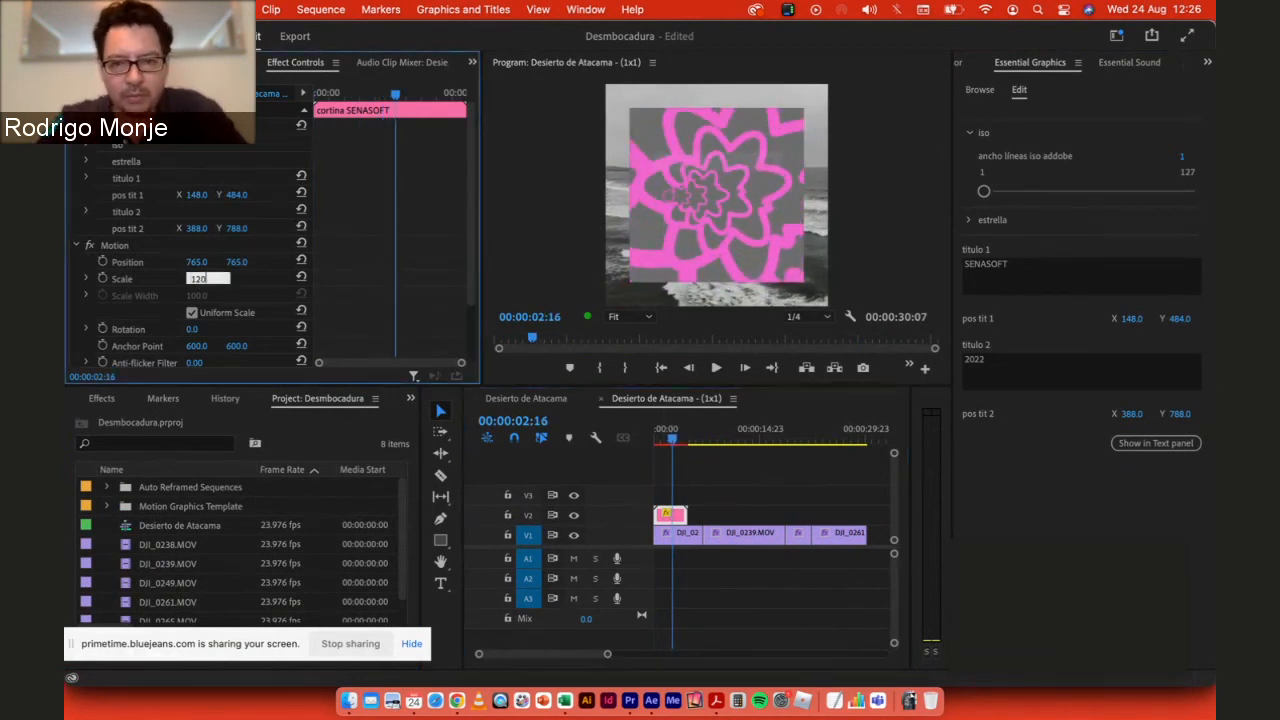
key(Return)
click(200, 280)
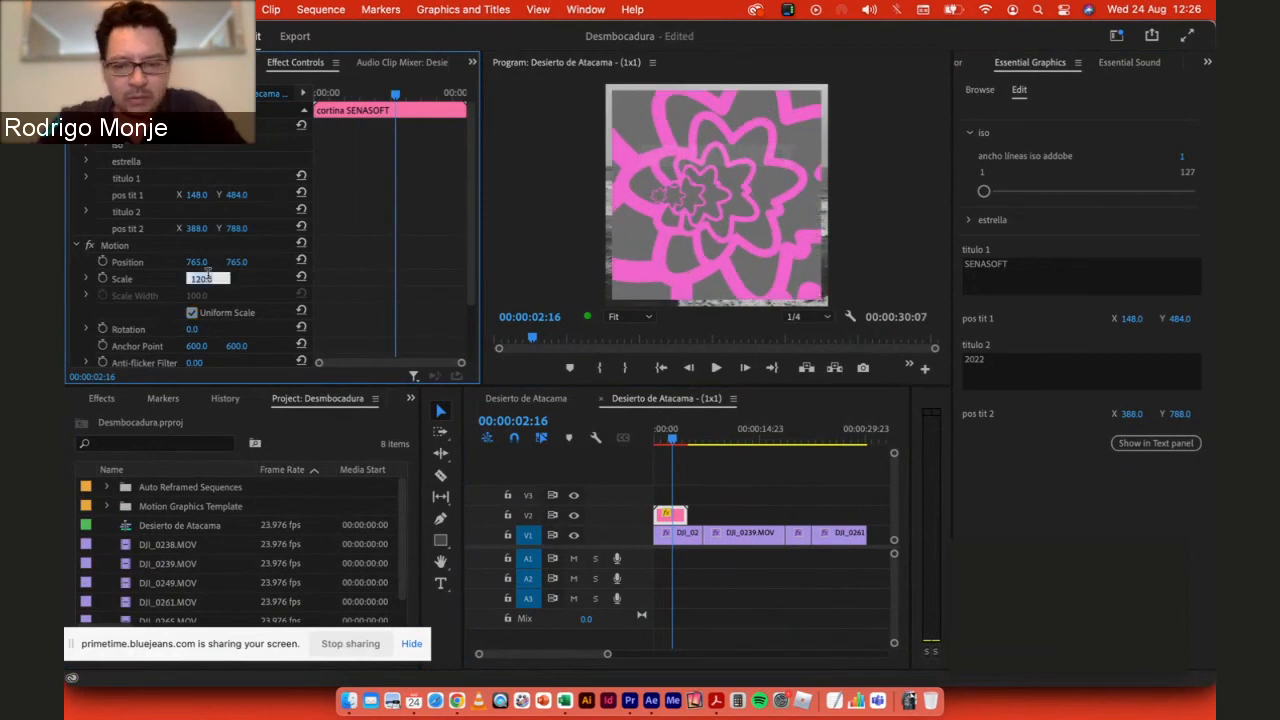
text(12)
text(0)
key(Return)
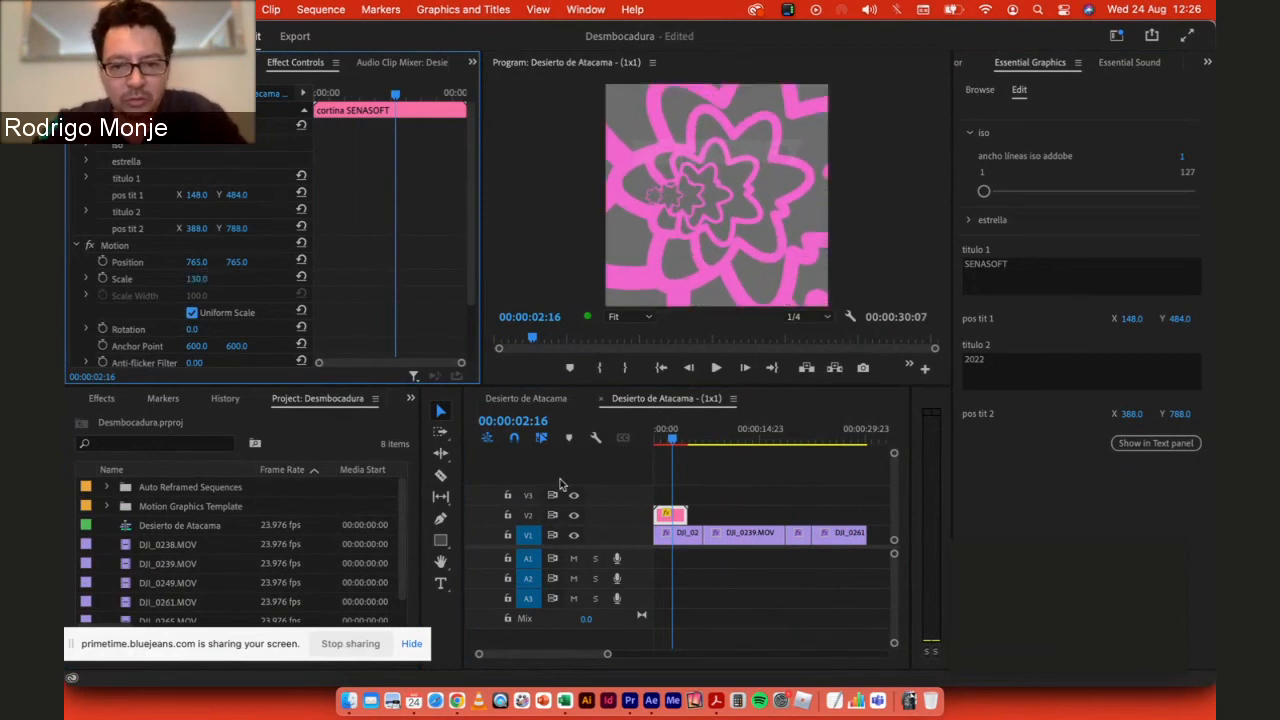
Step: Check the square sequence's frame size in its settings without changing them, and return the playhead to the start
click(321, 8)
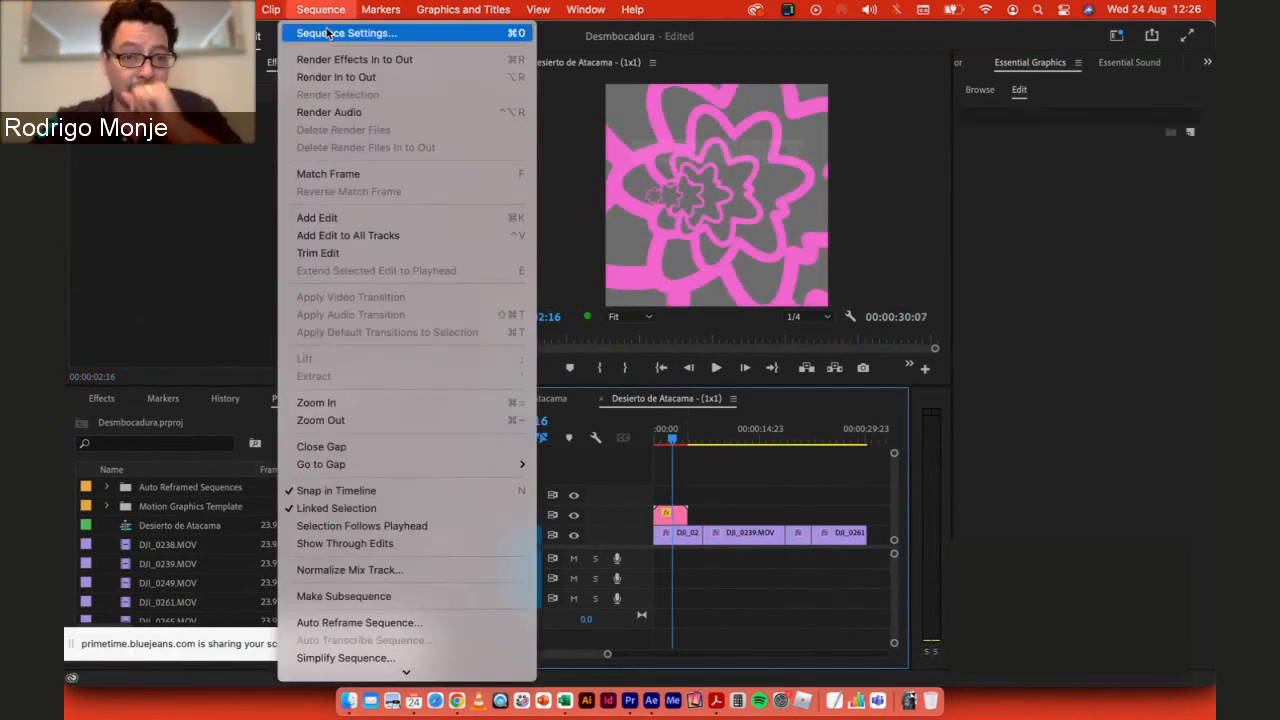
click(328, 33)
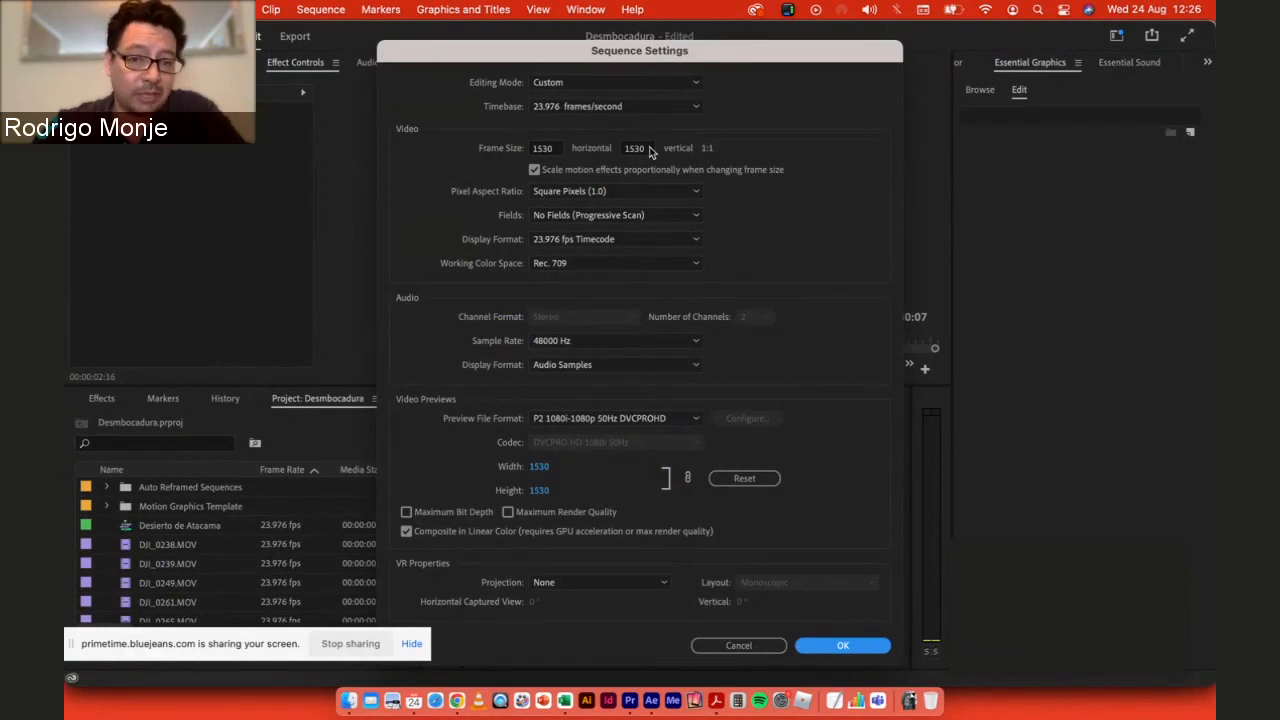
click(740, 645)
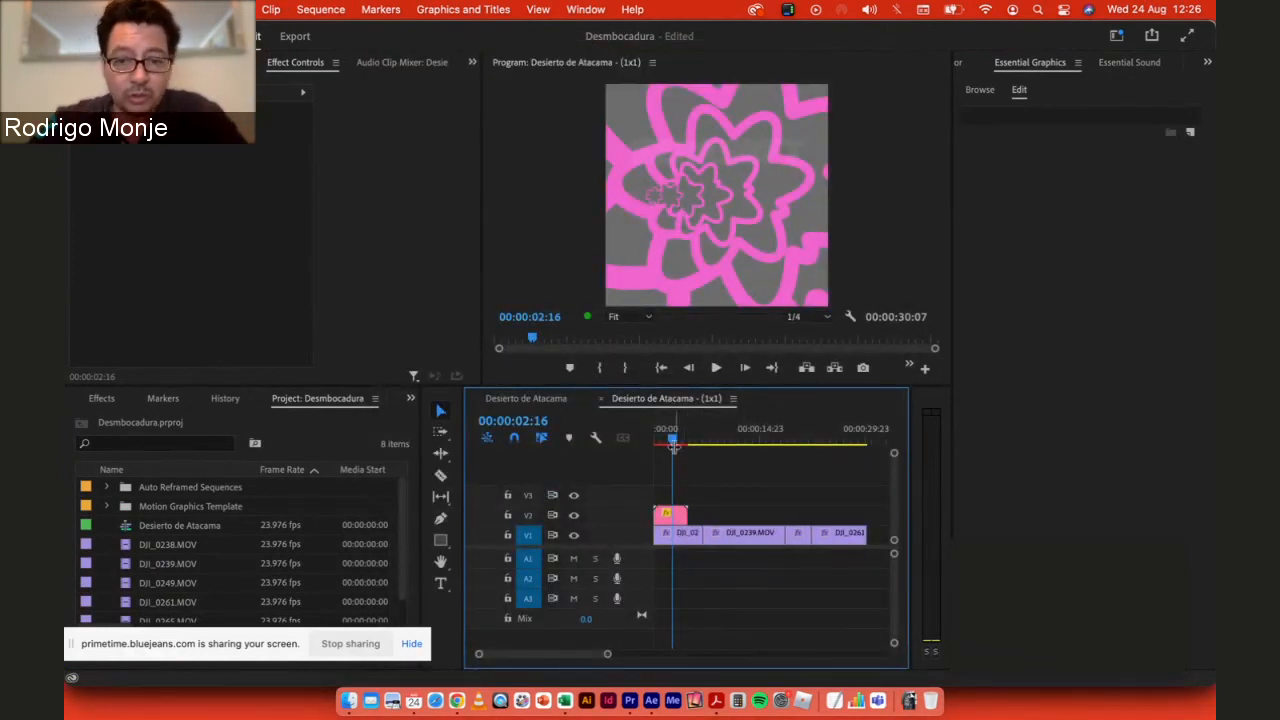
drag(674, 441, 645, 440)
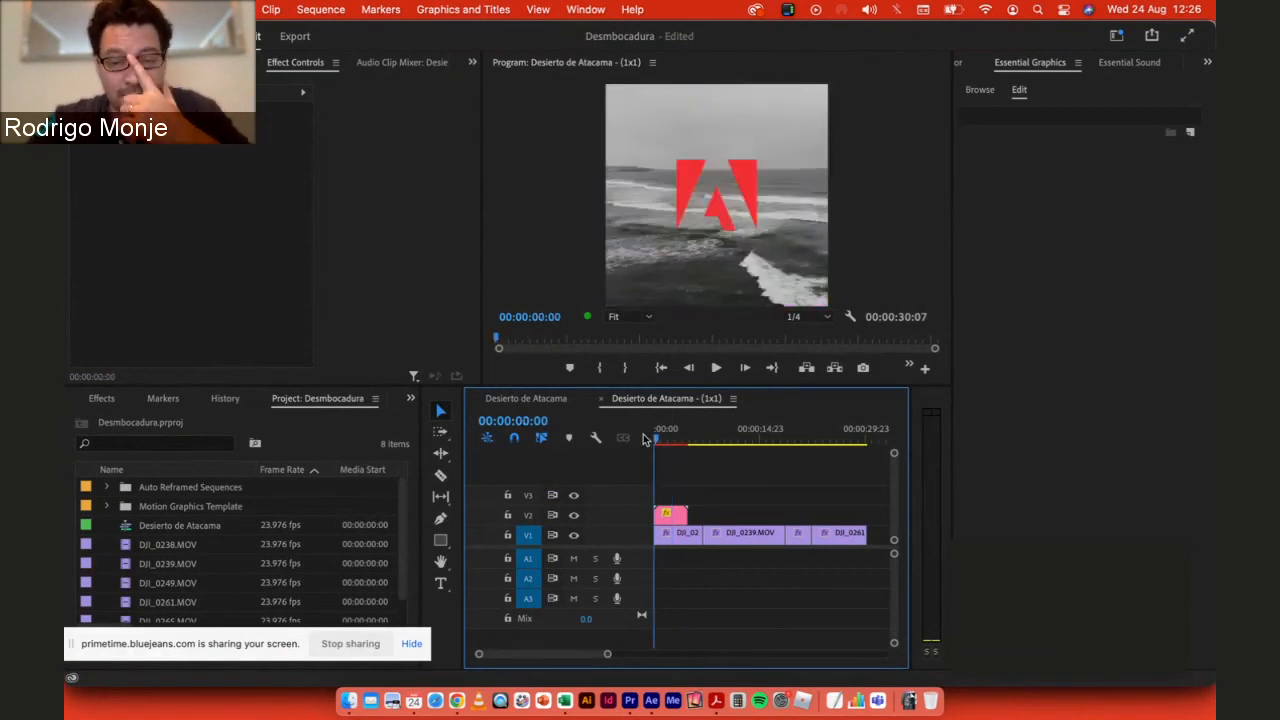
Step: Play the opening of the square sequence twice from the start to review the cortina SENASOFT animation
key(space)
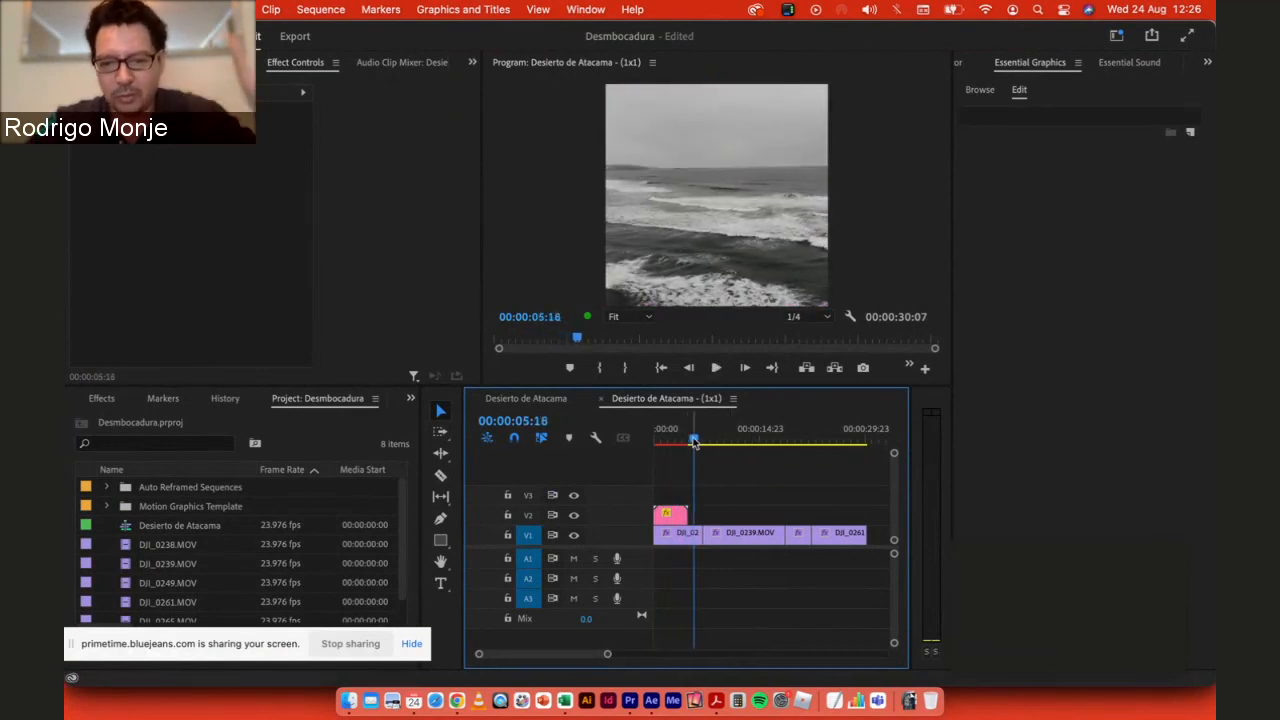
drag(693, 438, 631, 445)
key(space)
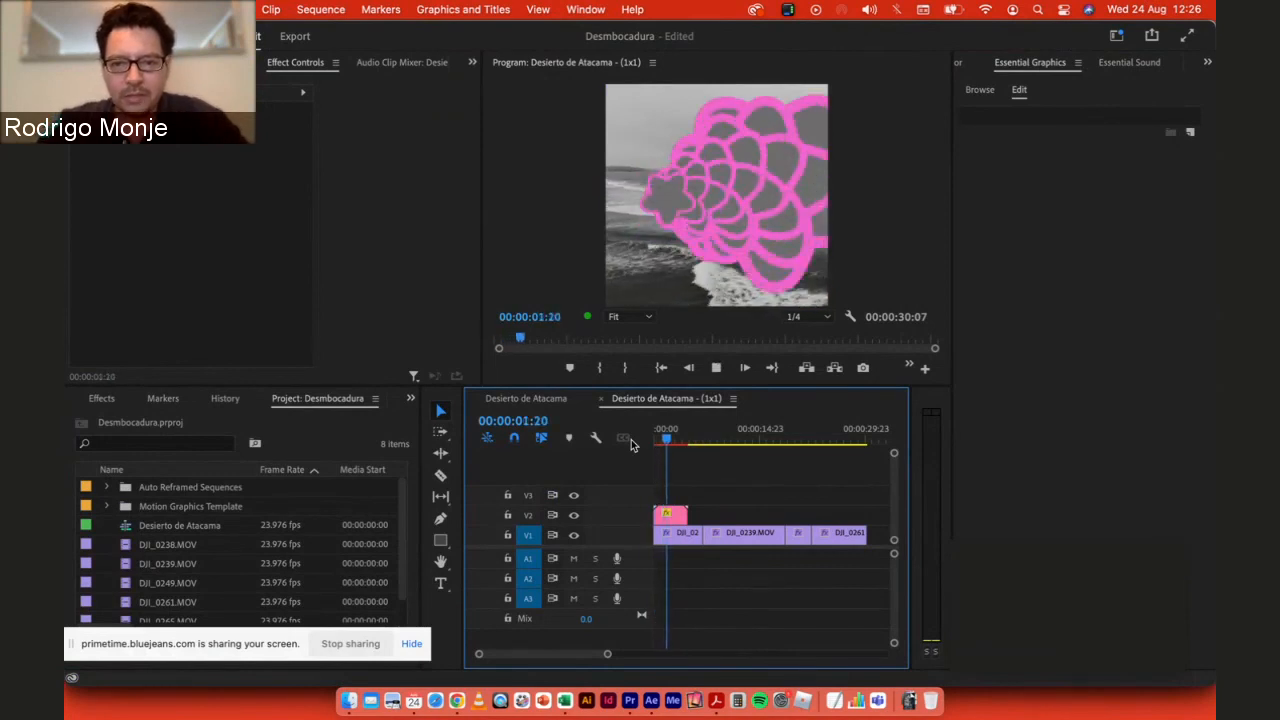
key(space)
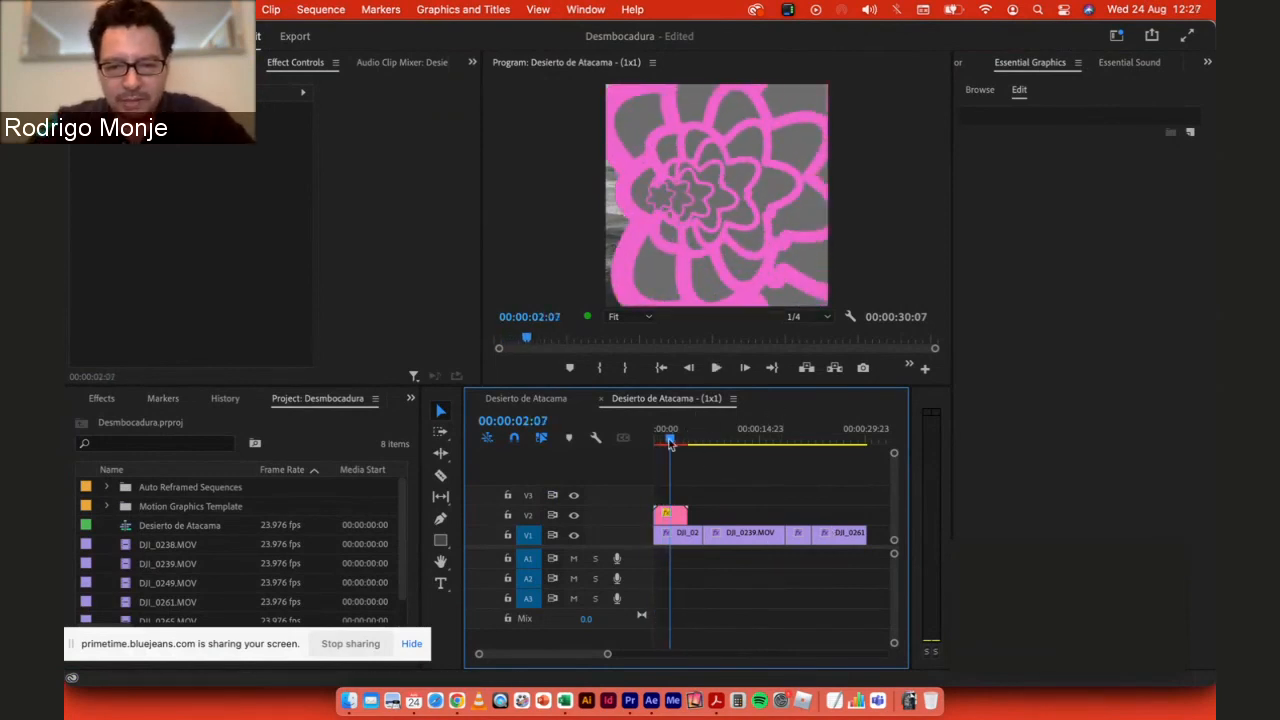
Step: Set the cortina SENASOFT clip's iso line width (ancho líneas iso addobe) to 8 and preview it from the sequence start
drag(669, 438, 661, 443)
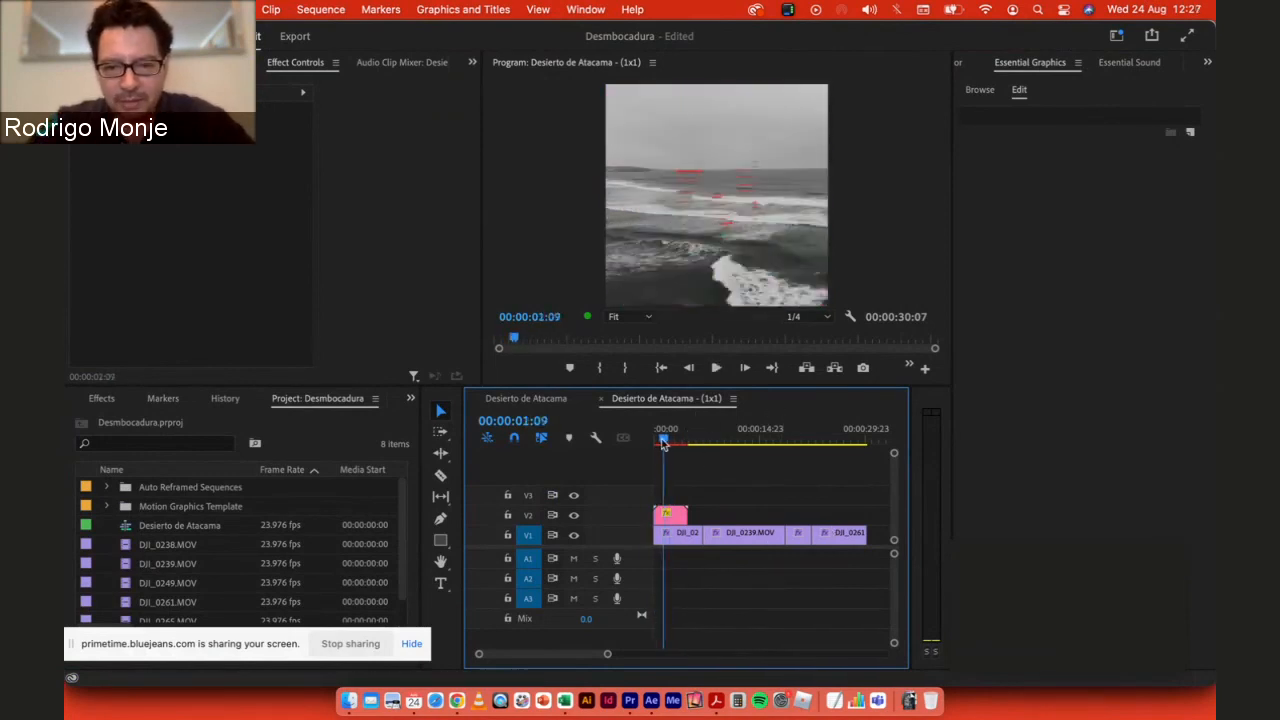
click(669, 517)
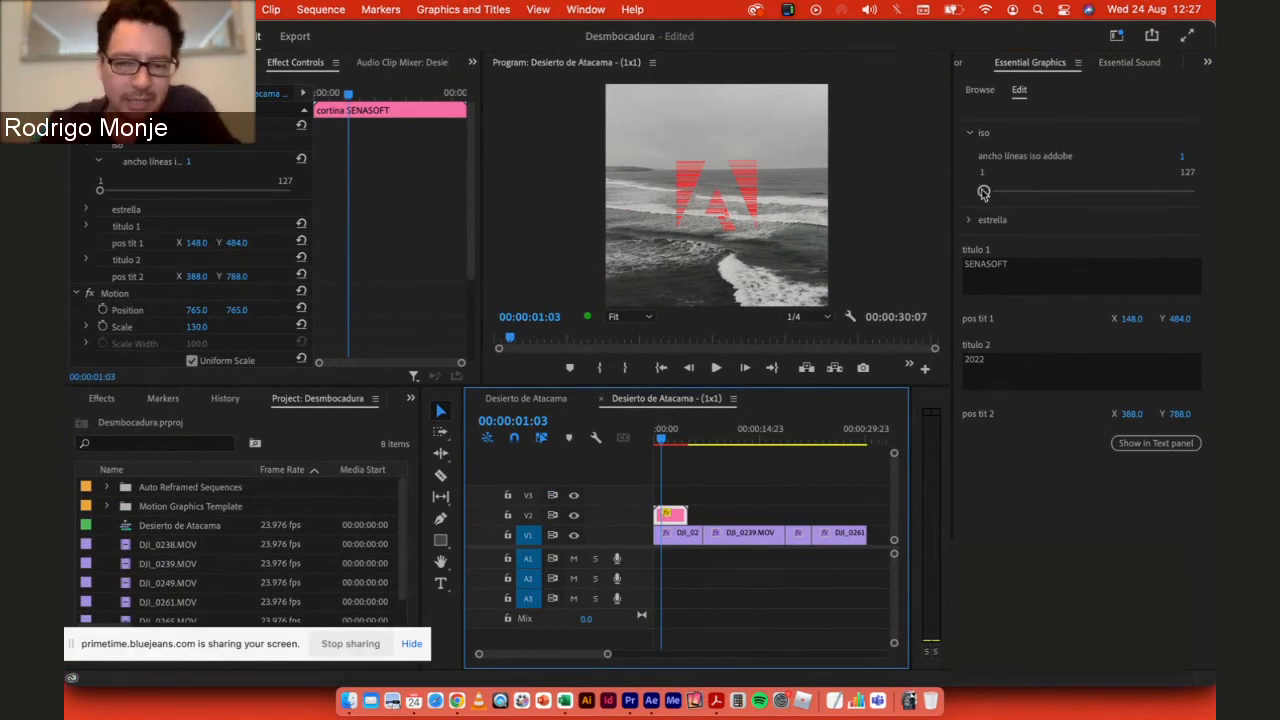
mouse_move(984, 192)
mouse_down()
mouse_move(1078, 192)
mouse_move(995, 192)
mouse_up()
key(space)
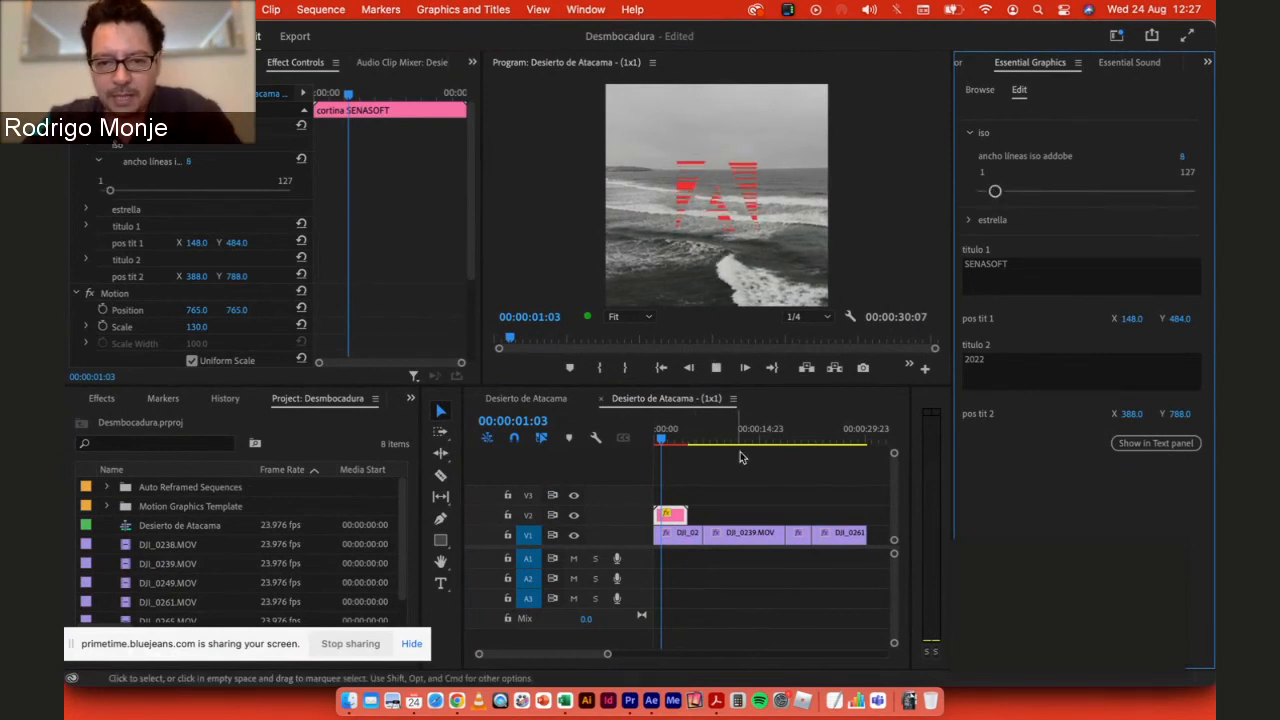
drag(669, 441, 624, 434)
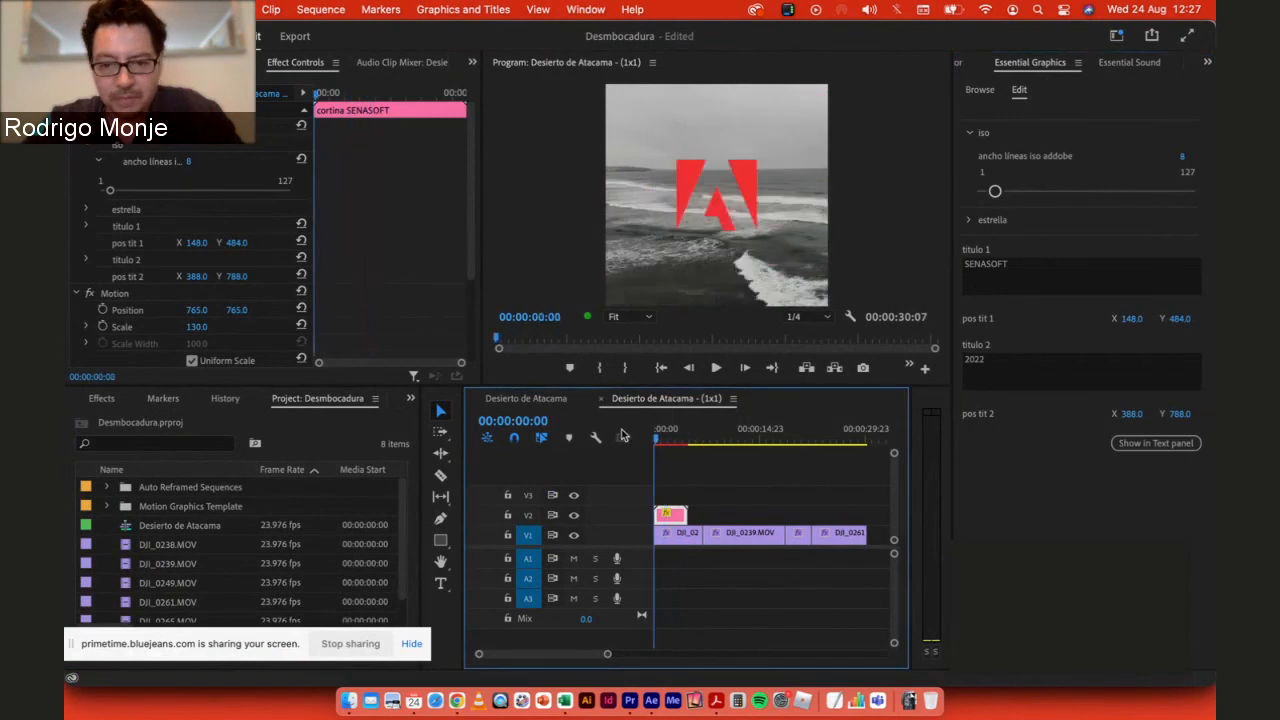
key(space)
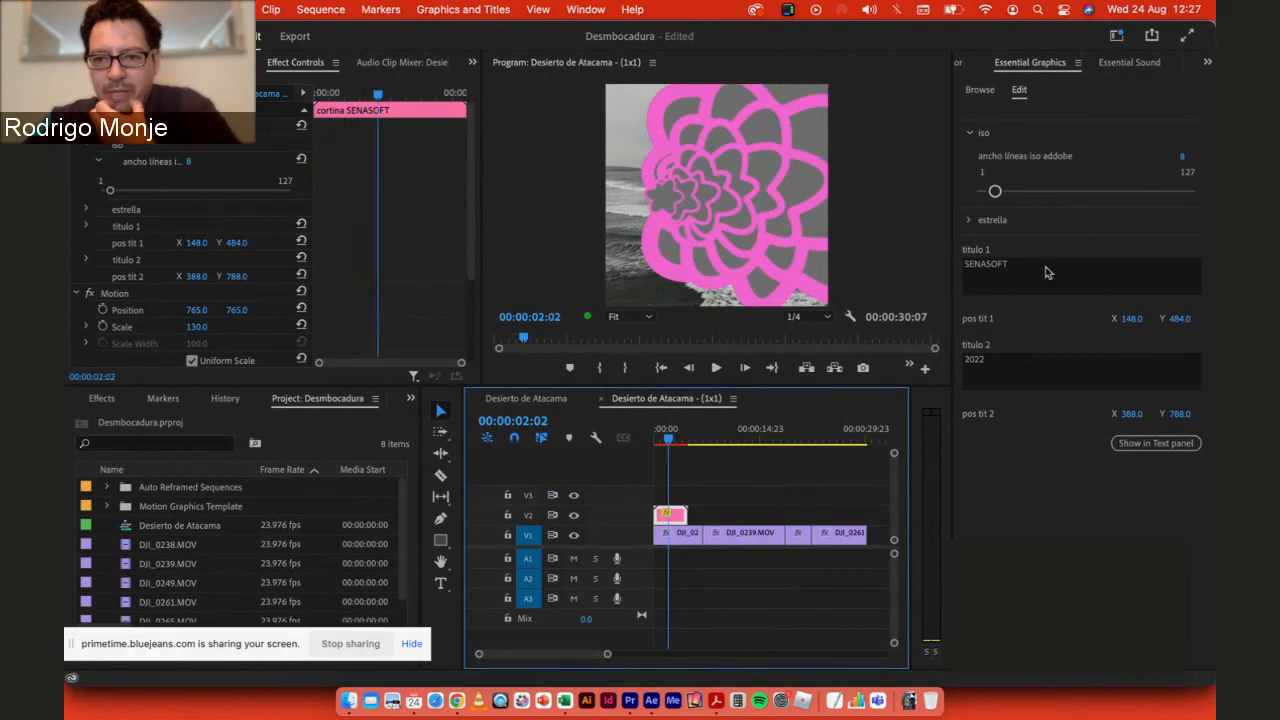
Step: Change the border colour (color borde) of the cortina's estrella group to a bright orange-red
click(968, 221)
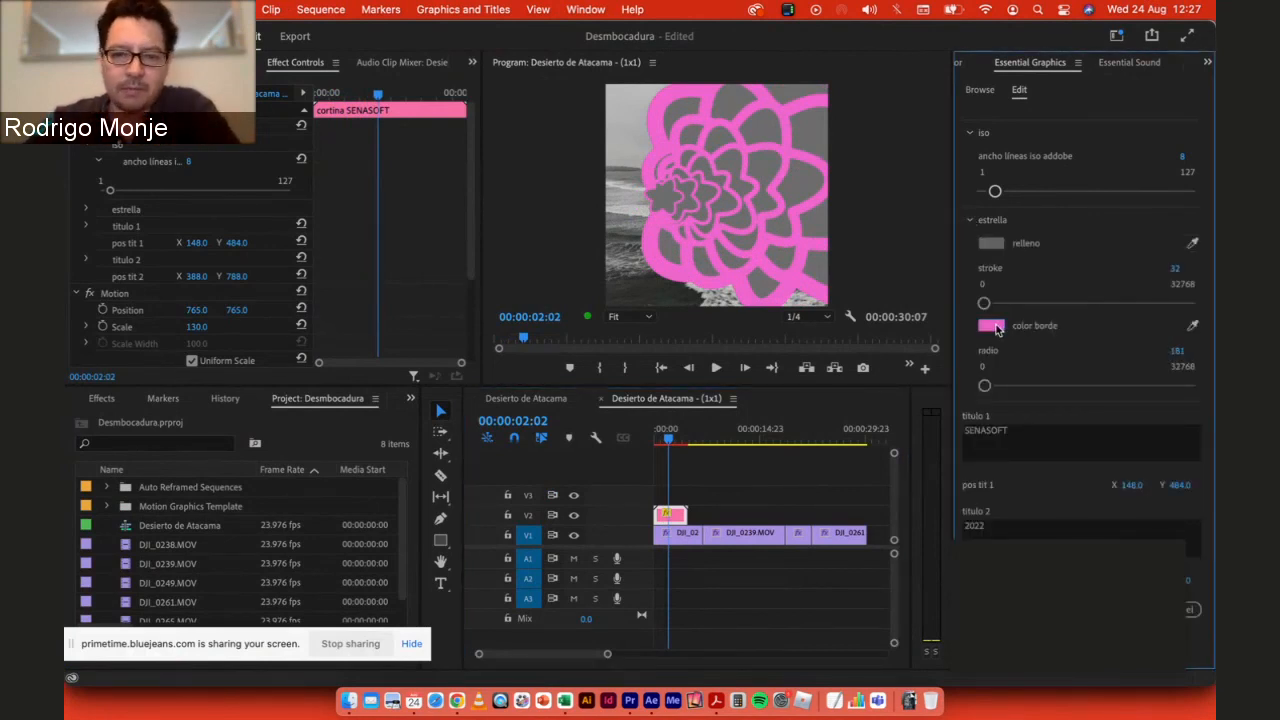
click(992, 327)
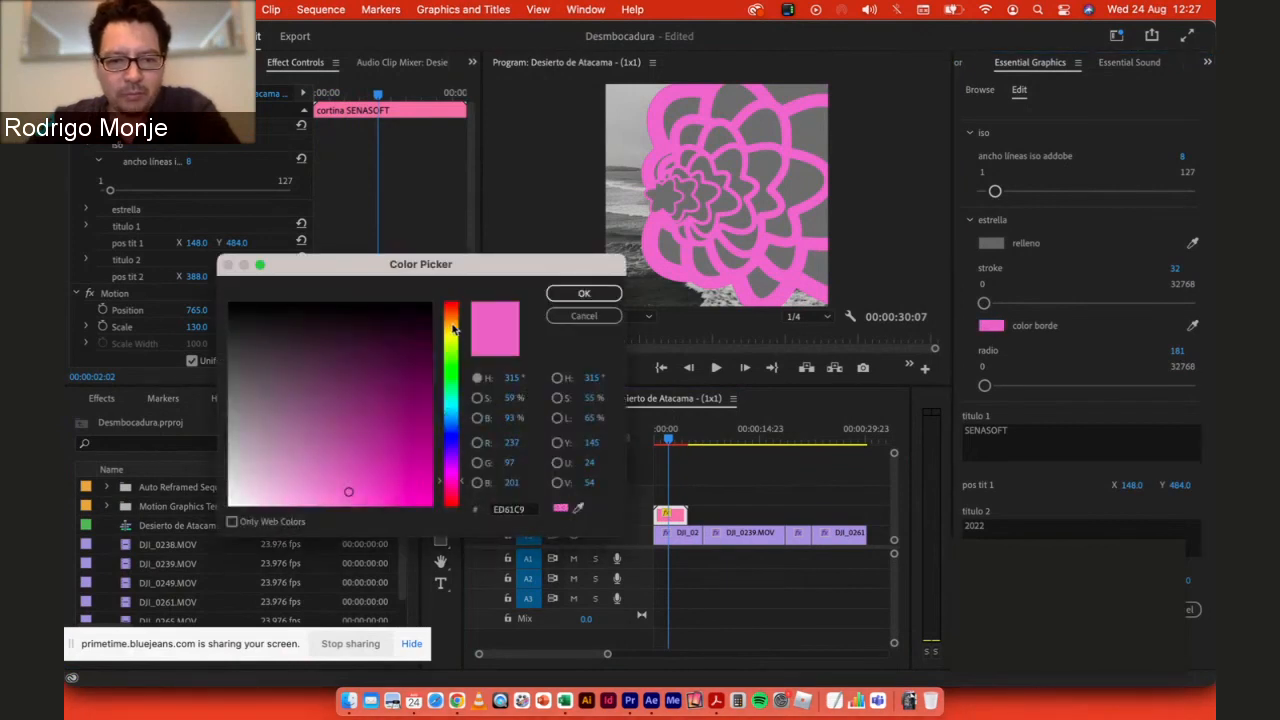
drag(452, 330, 452, 312)
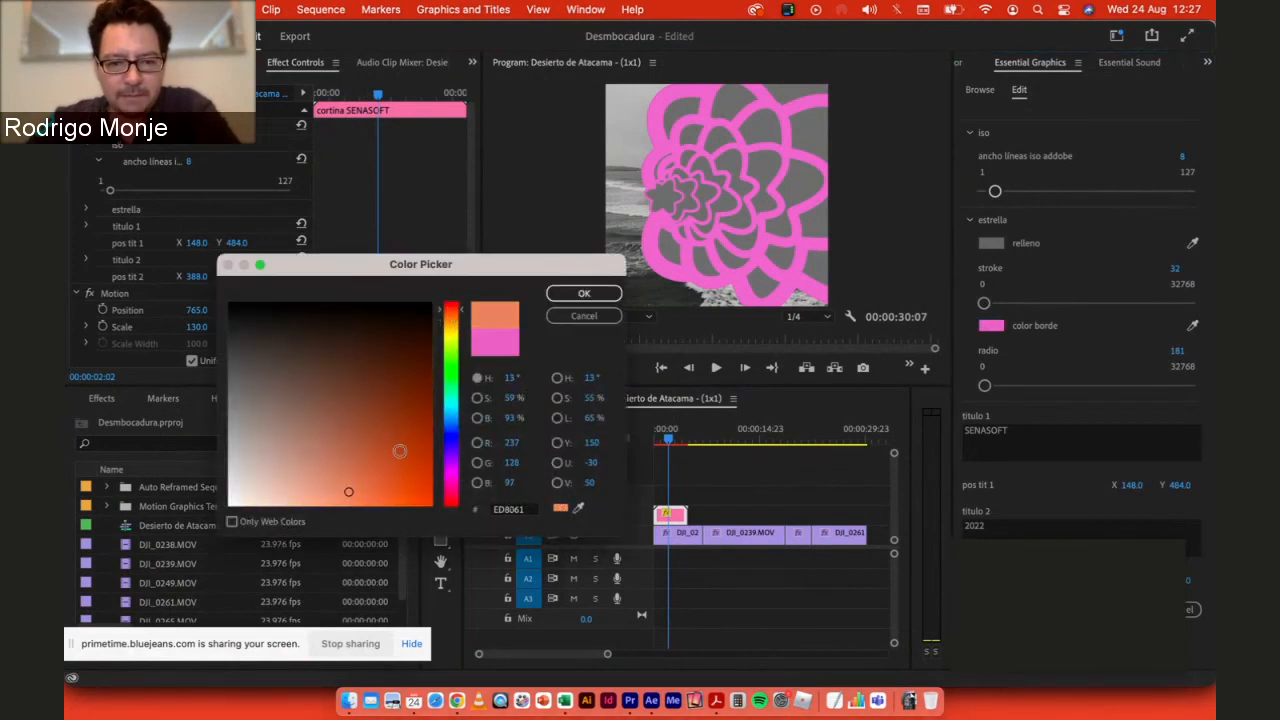
mouse_move(348, 491)
mouse_down()
mouse_move(368, 506)
mouse_move(384, 484)
mouse_move(392, 496)
mouse_up()
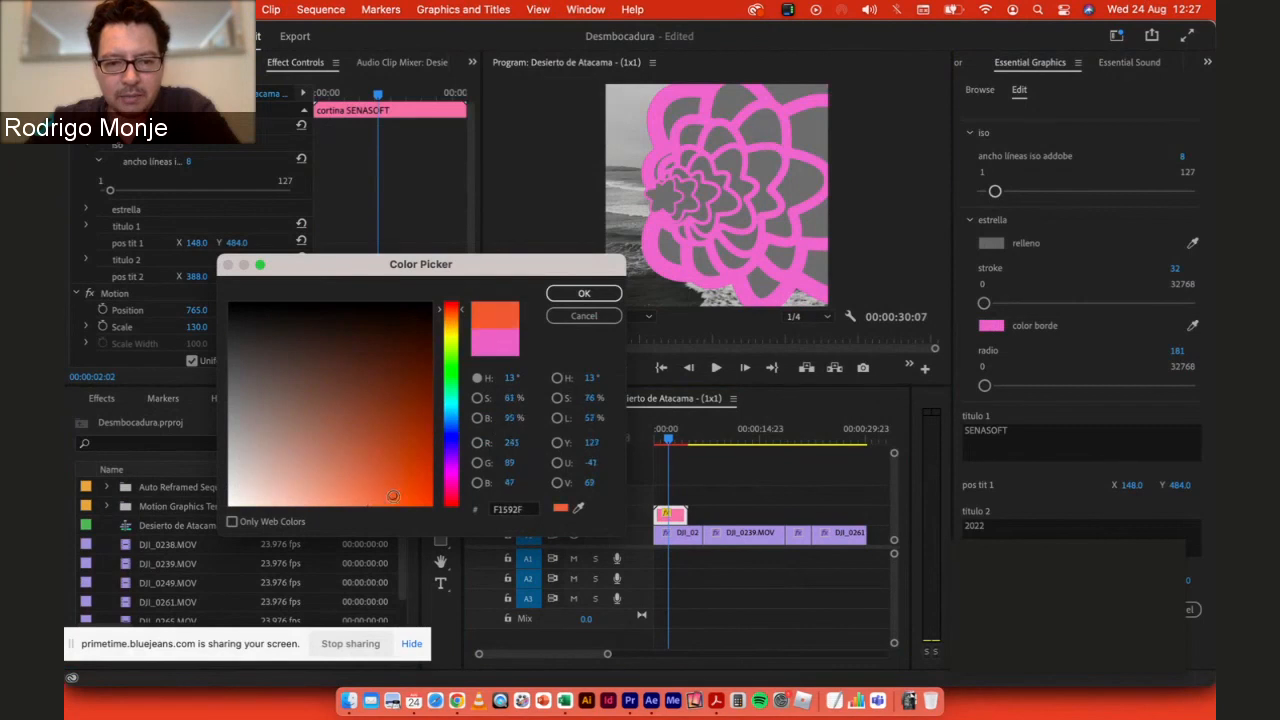
click(580, 293)
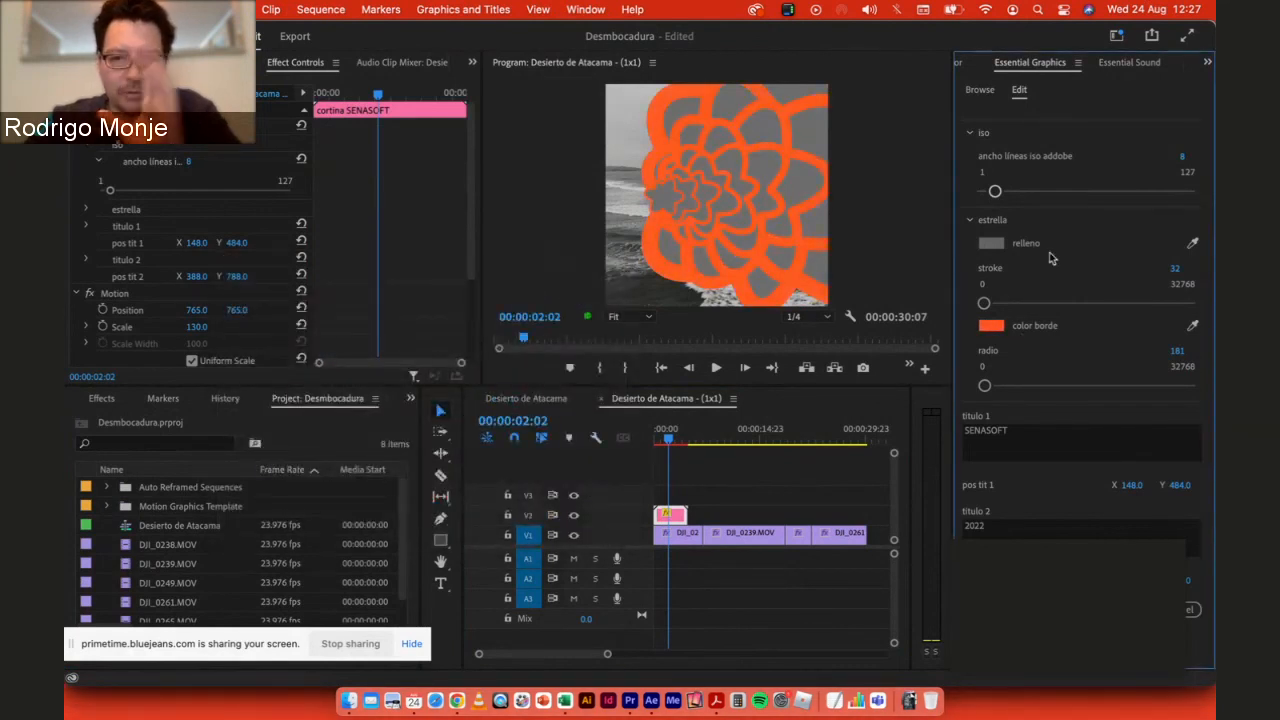
Step: Change the star's fill colour (relleno) to a very light pinkish white
click(990, 245)
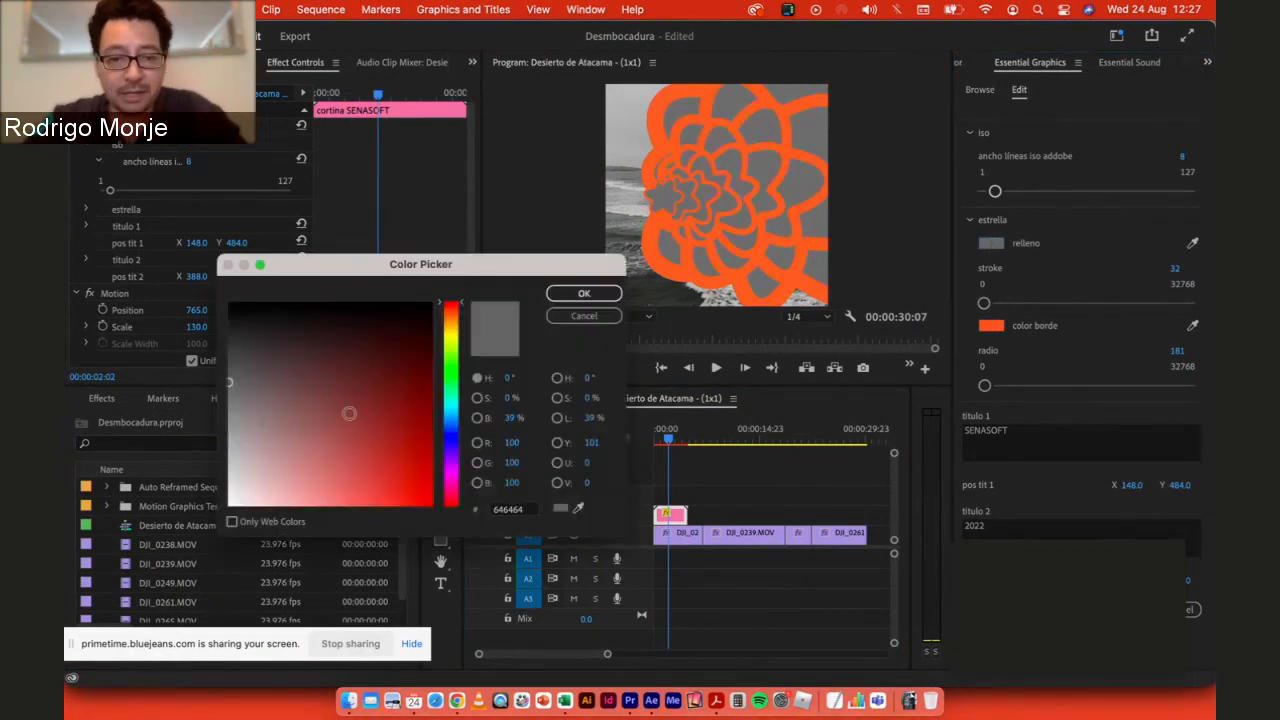
mouse_move(340, 442)
mouse_down()
mouse_move(231, 469)
mouse_move(240, 486)
mouse_up()
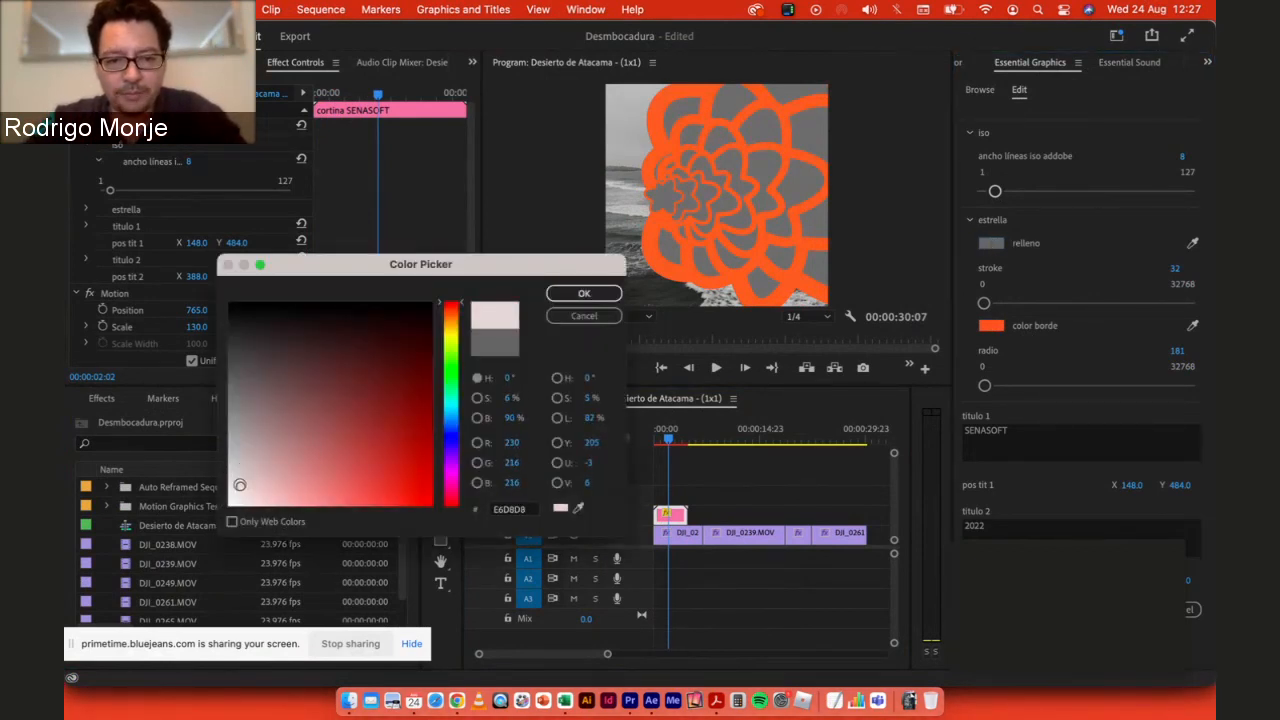
click(585, 293)
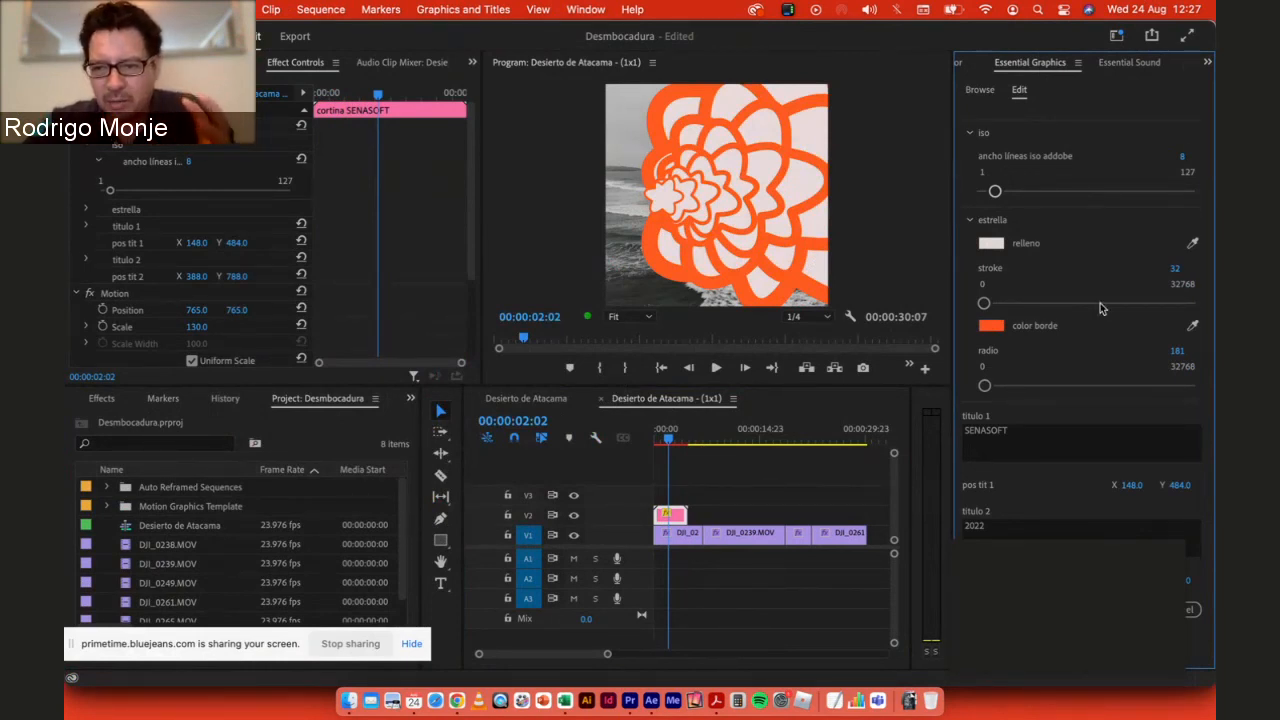
Step: Try star stroke widths of 0 and 10, and settle on 15
drag(984, 303, 984, 305)
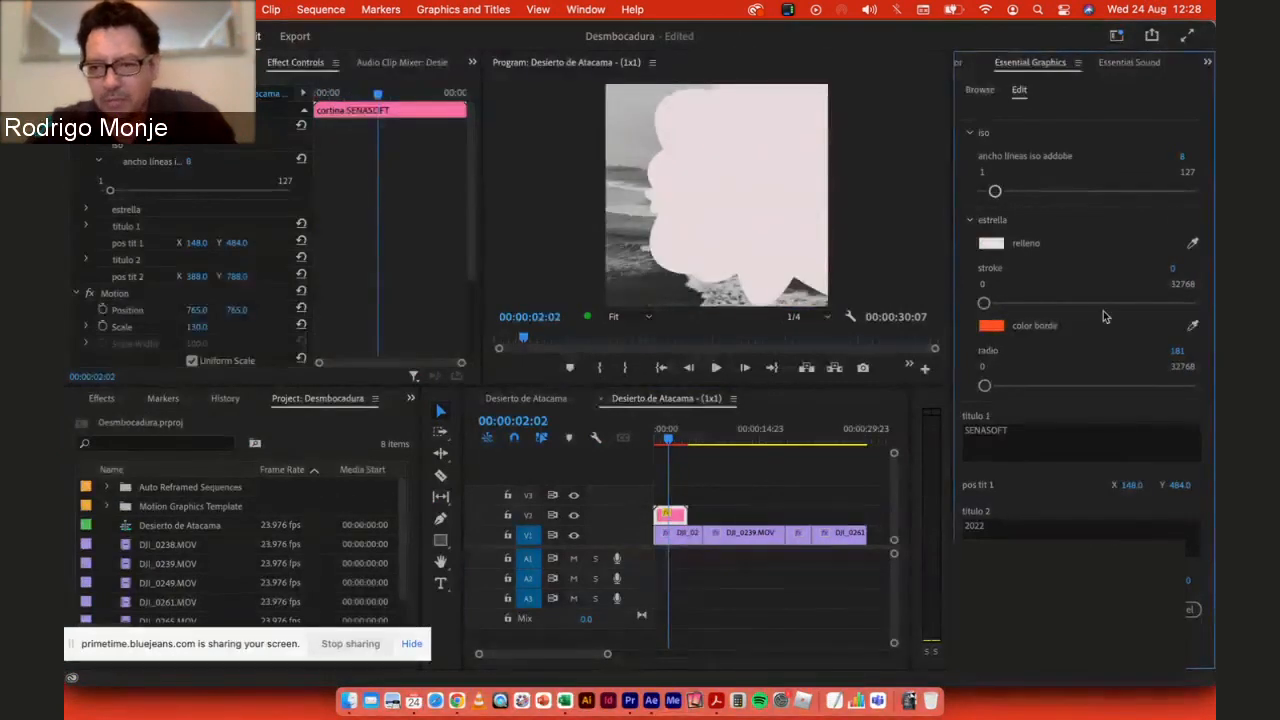
click(1176, 270)
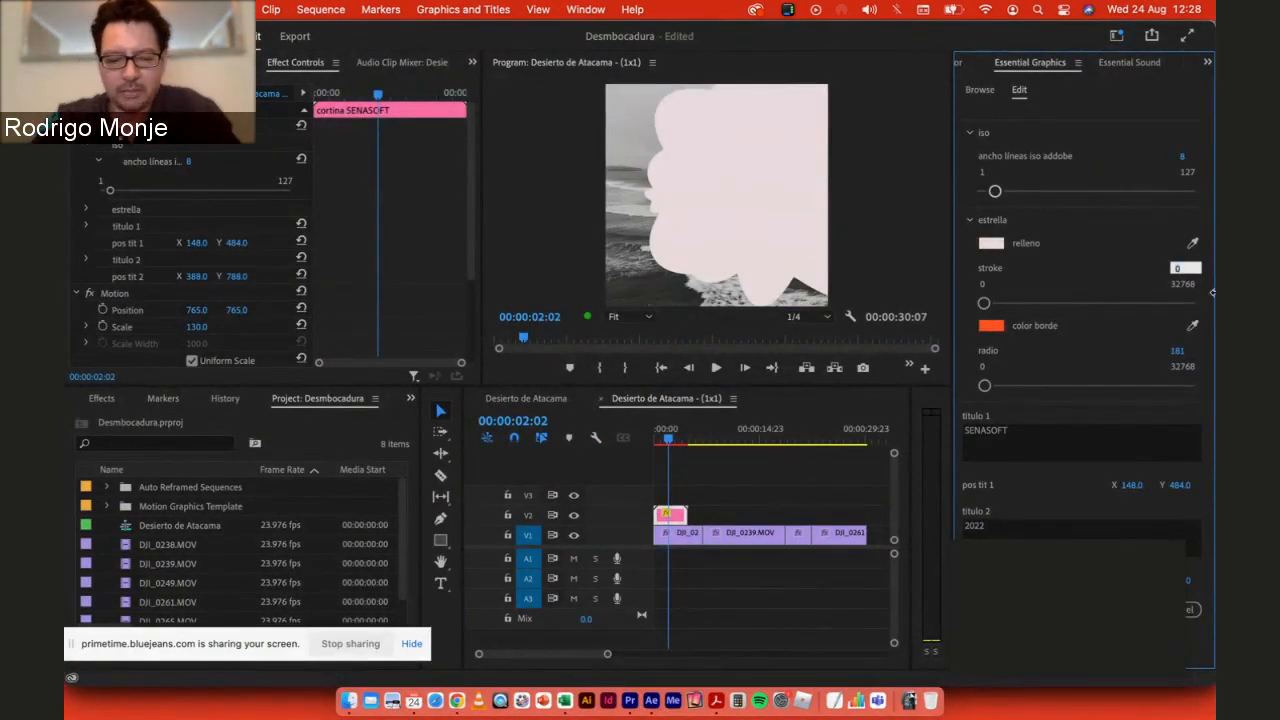
text(10)
key(Tab)
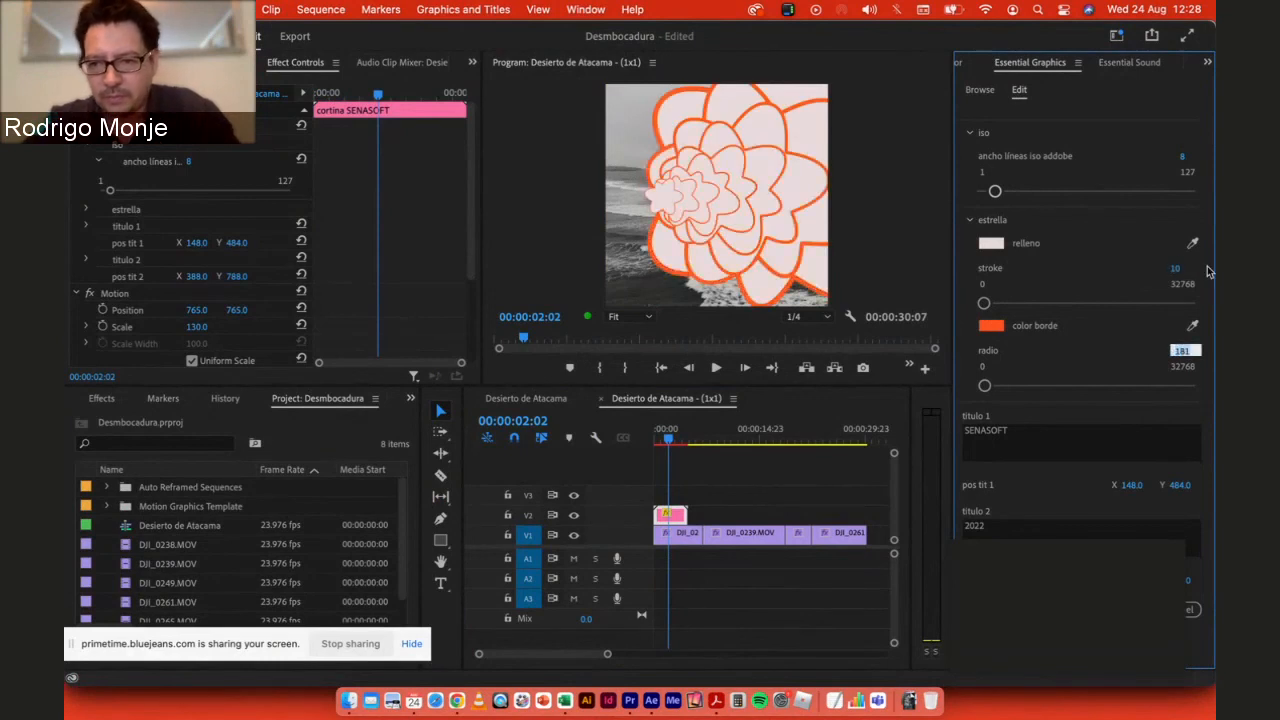
click(1190, 267)
text(15)
key(Tab)
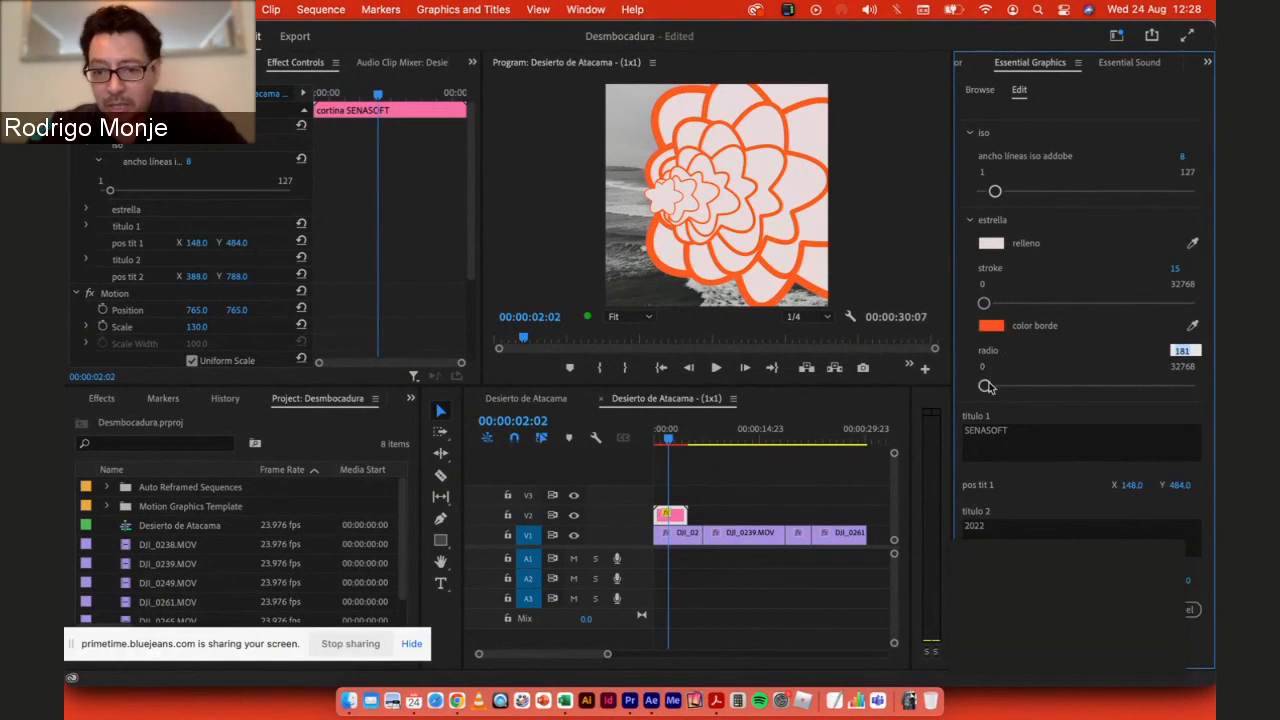
Step: Reduce the star's radio value to 0 and play the cortina up to its titles
drag(984, 386, 963, 401)
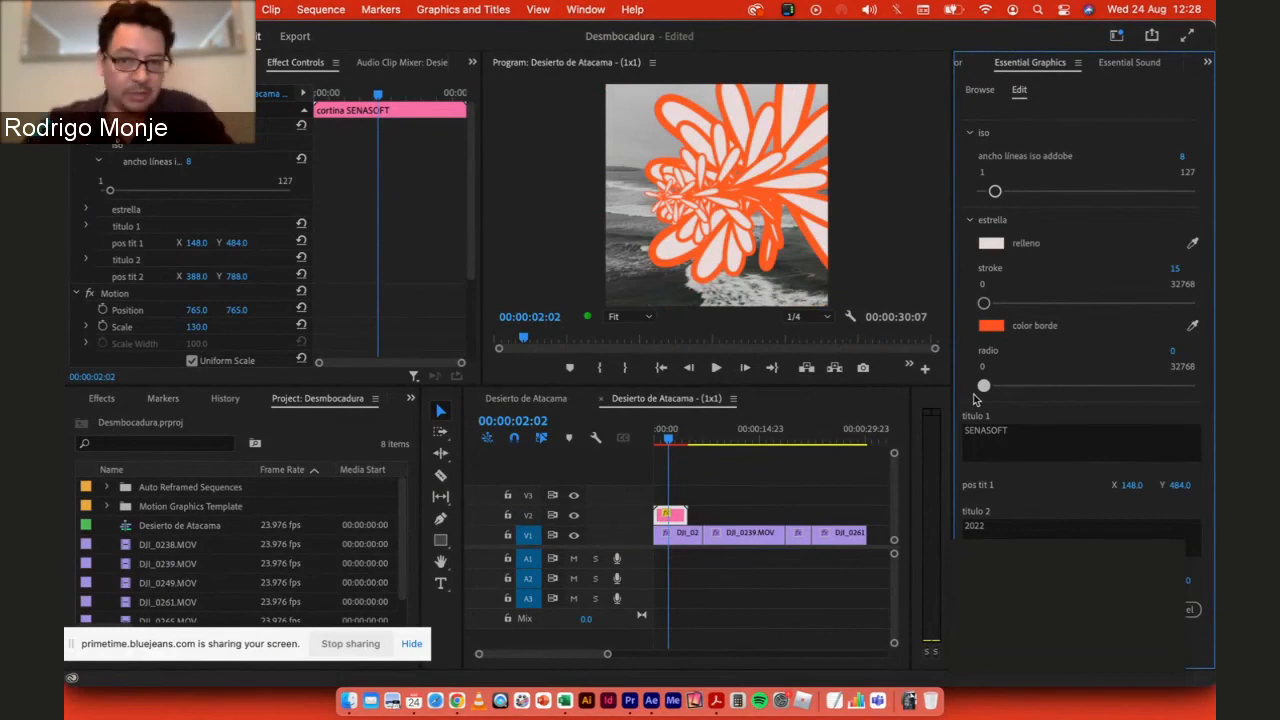
key(space)
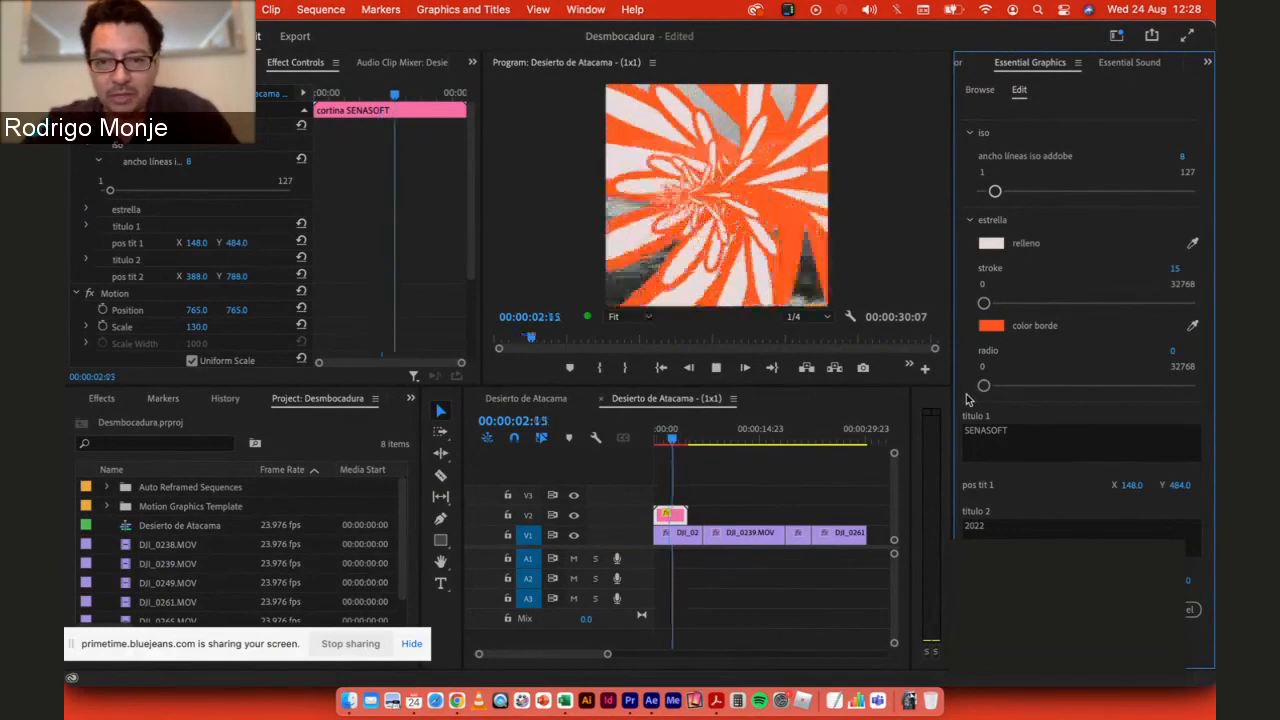
key(space)
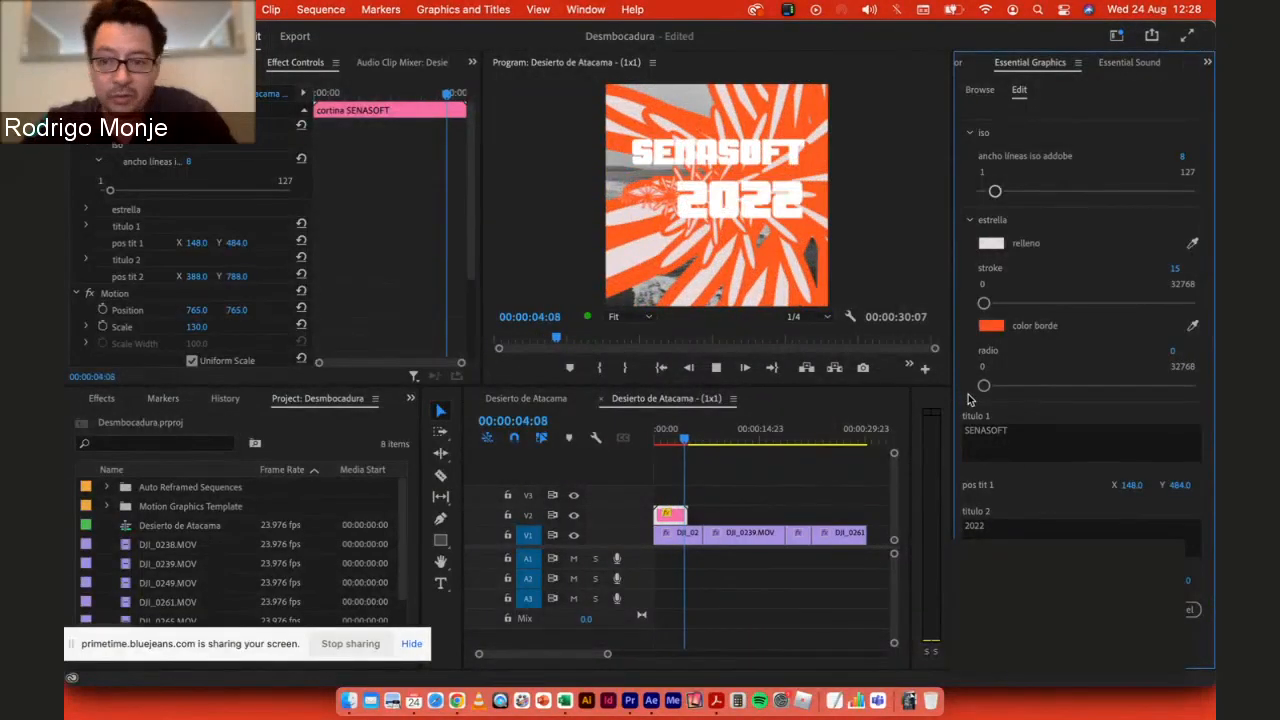
Step: Try star radio values of 10, 20 and 80, and settle on 200
click(1186, 350)
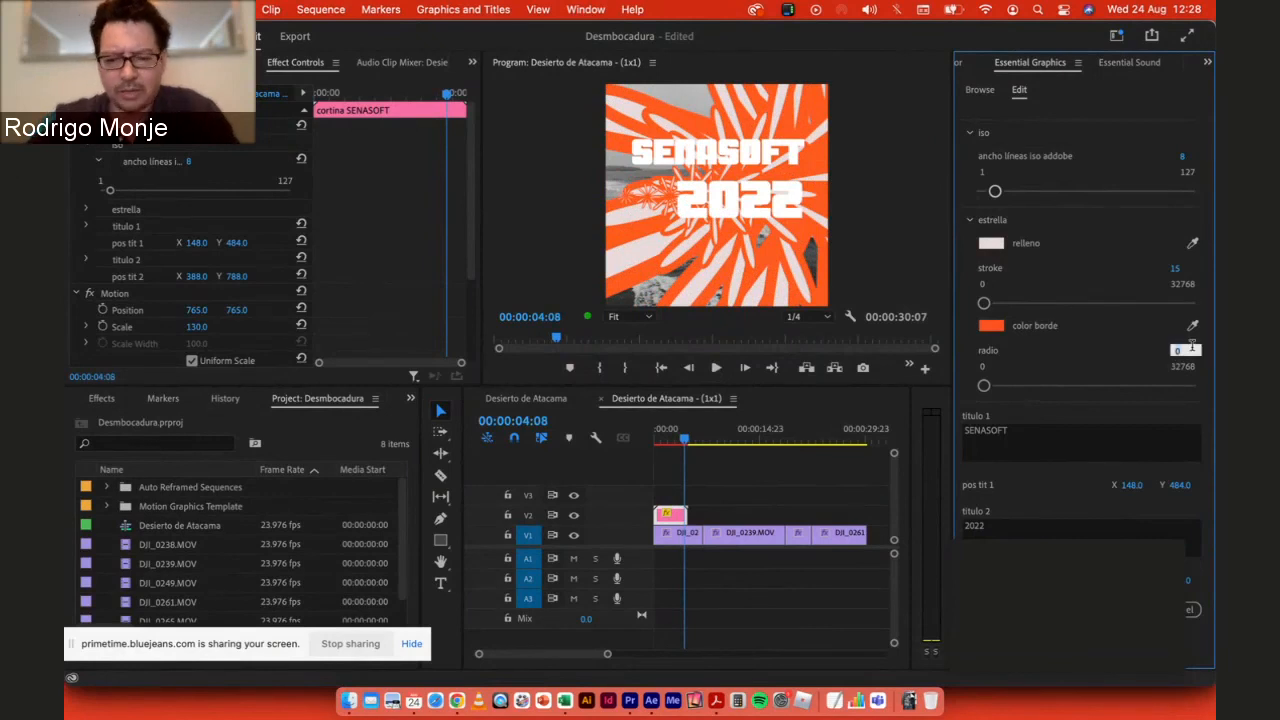
key(Tab)
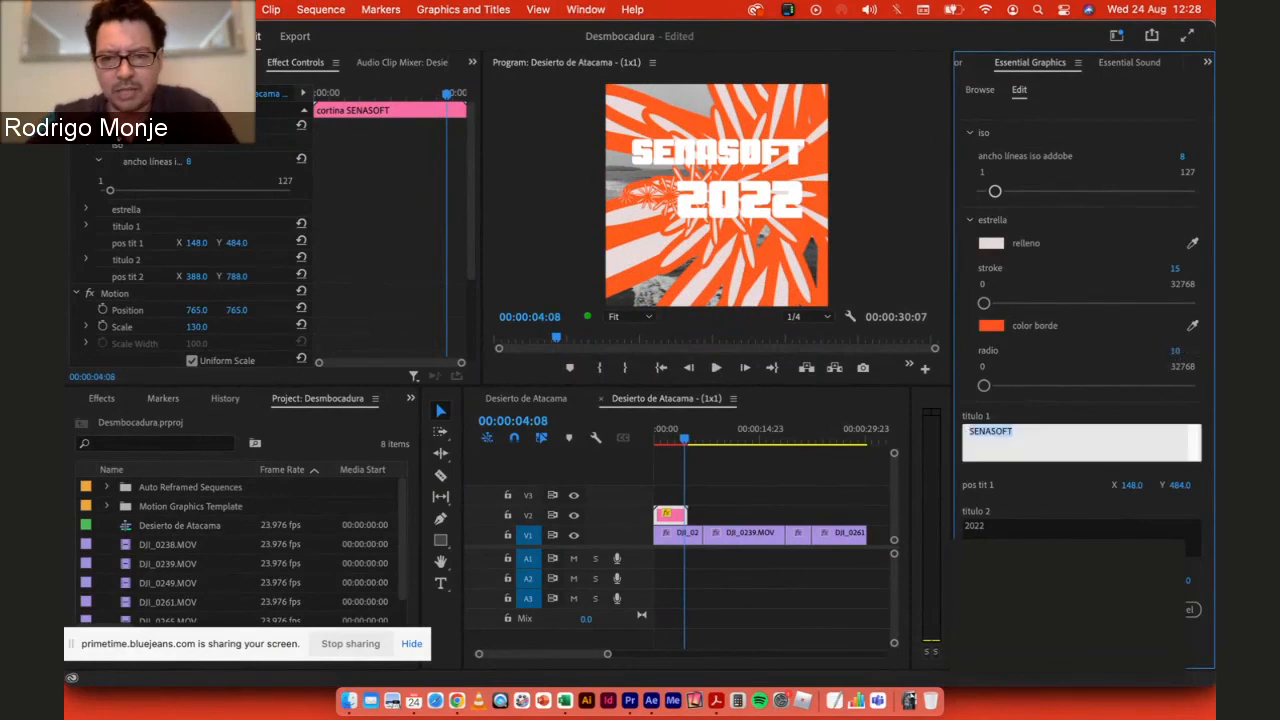
click(1186, 350)
text(20)
key(Tab)
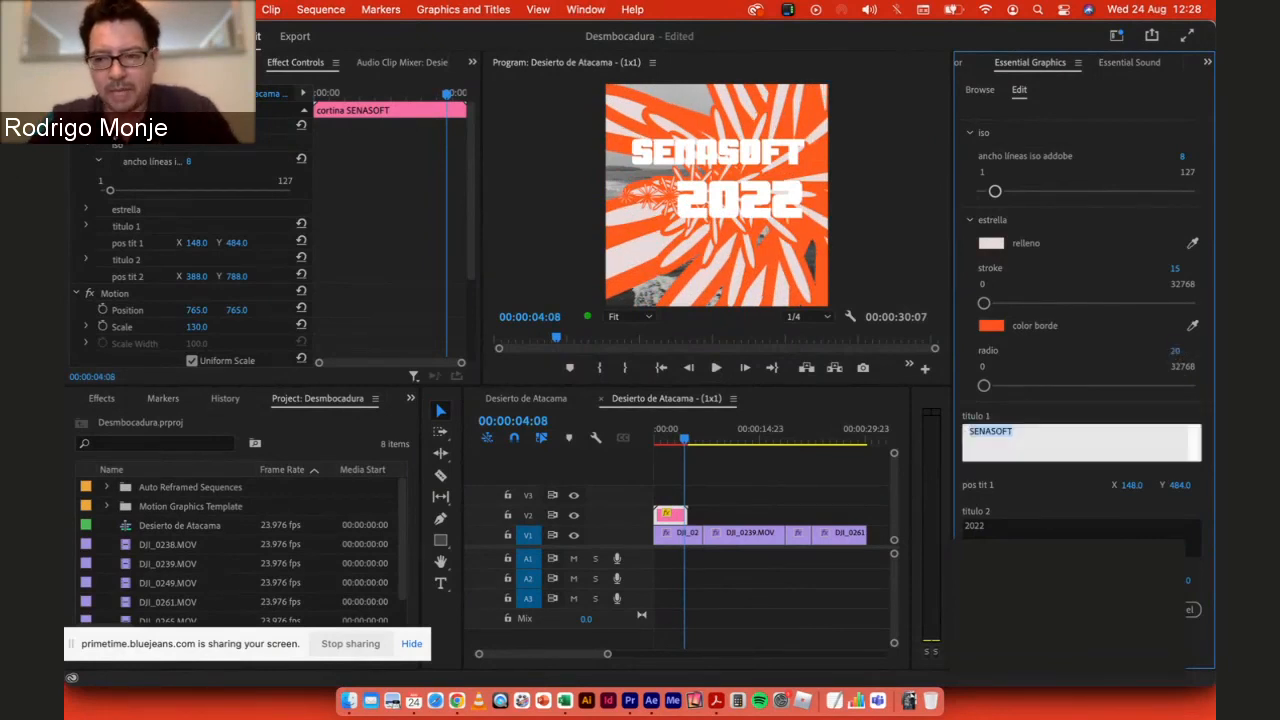
click(1180, 350)
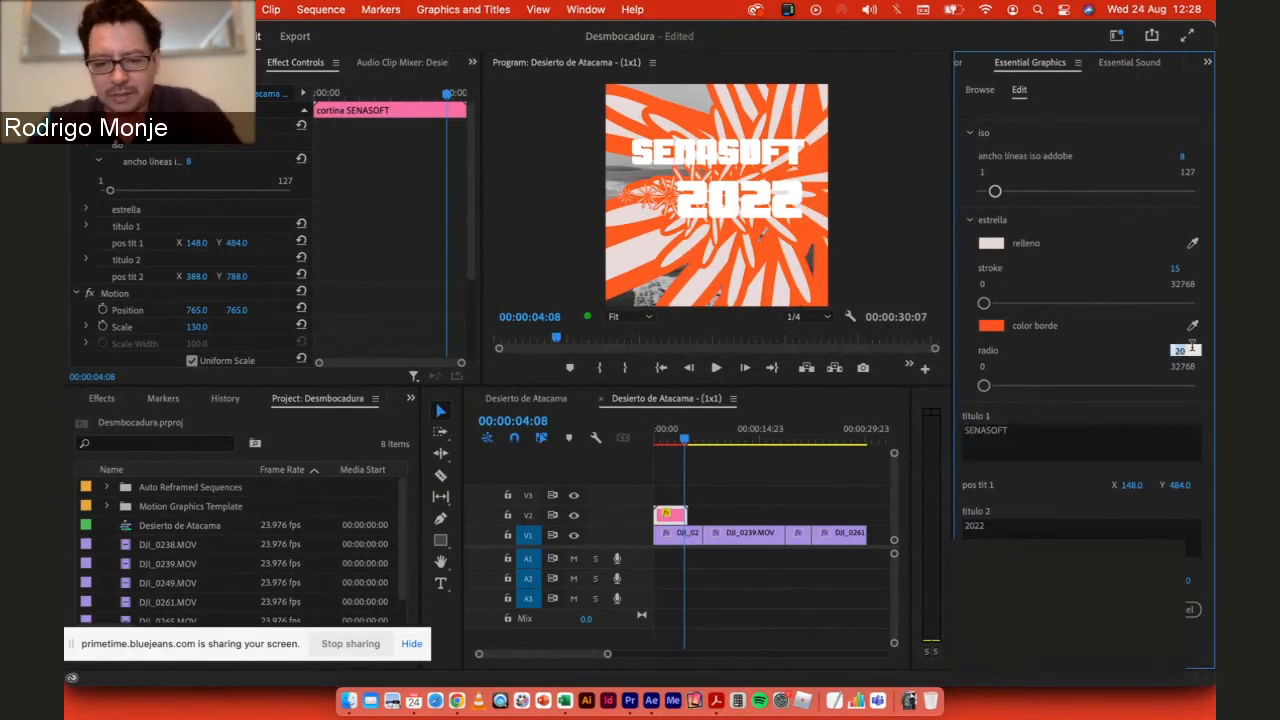
text(80)
key(Return)
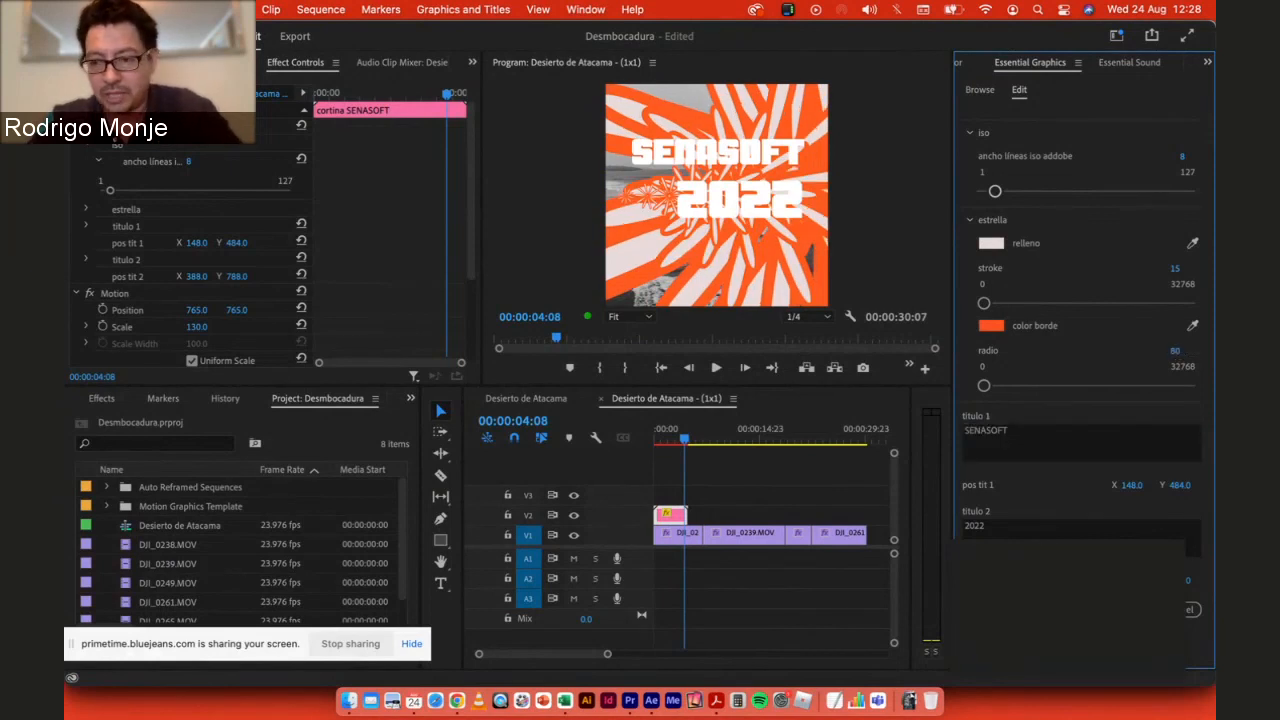
click(1185, 350)
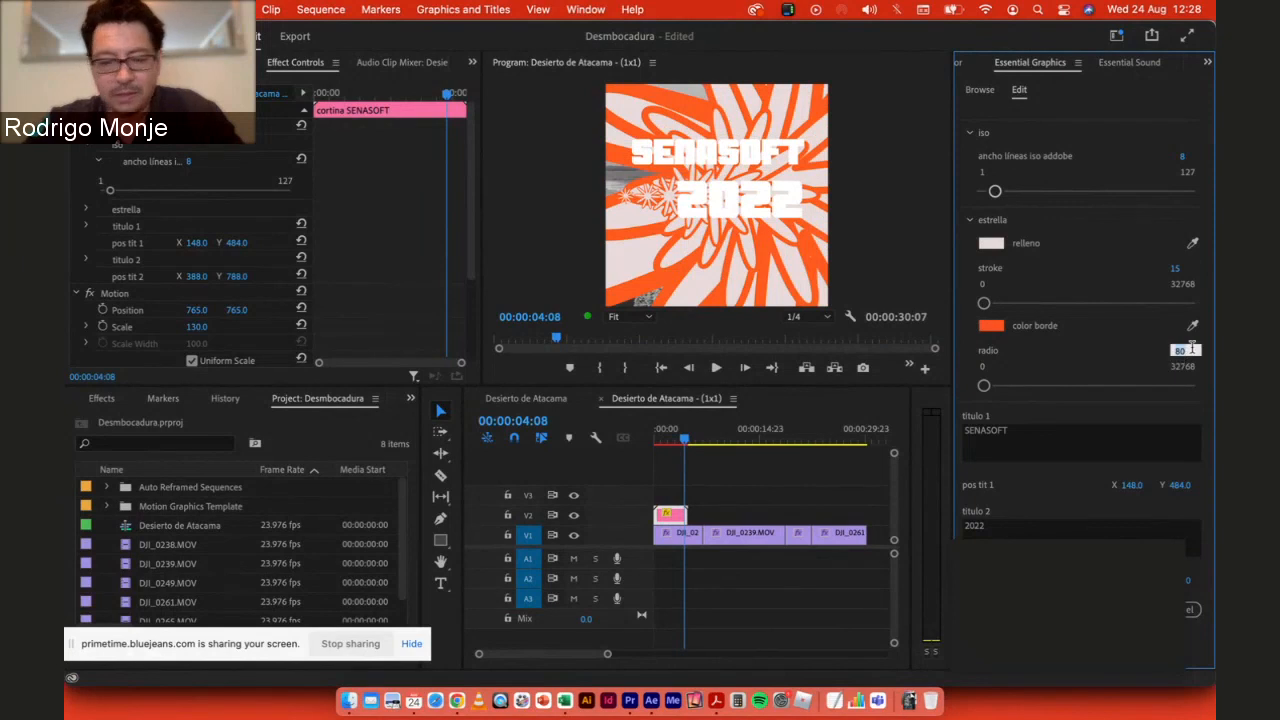
text(200)
key(Tab)
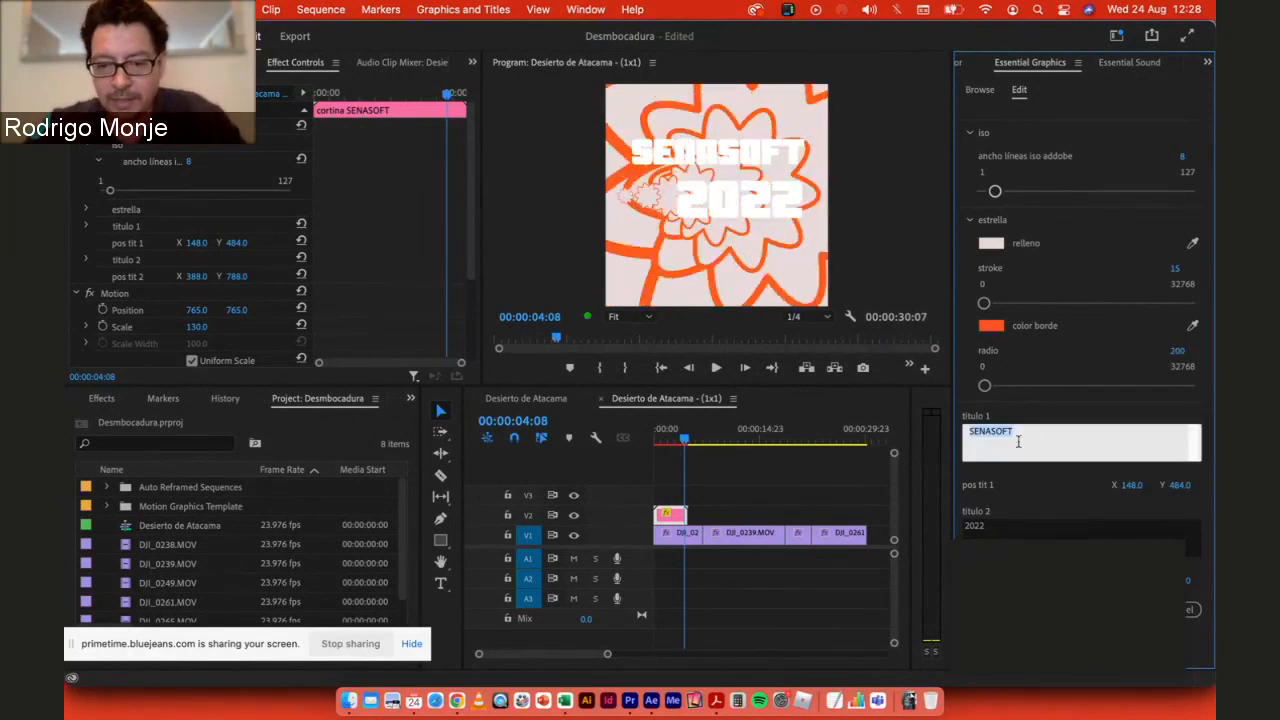
Step: Move the playhead near the end of the cortina clip and change the titulo 1 text to SENA
click(682, 441)
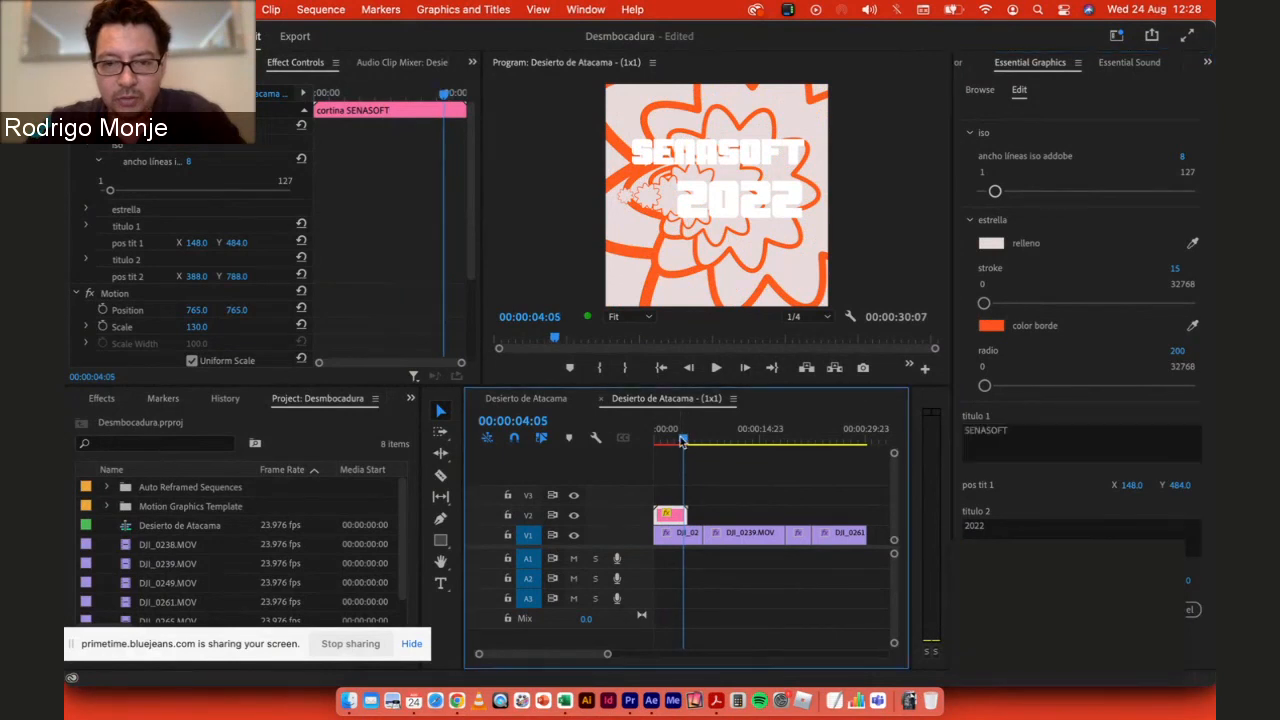
drag(682, 441, 686, 441)
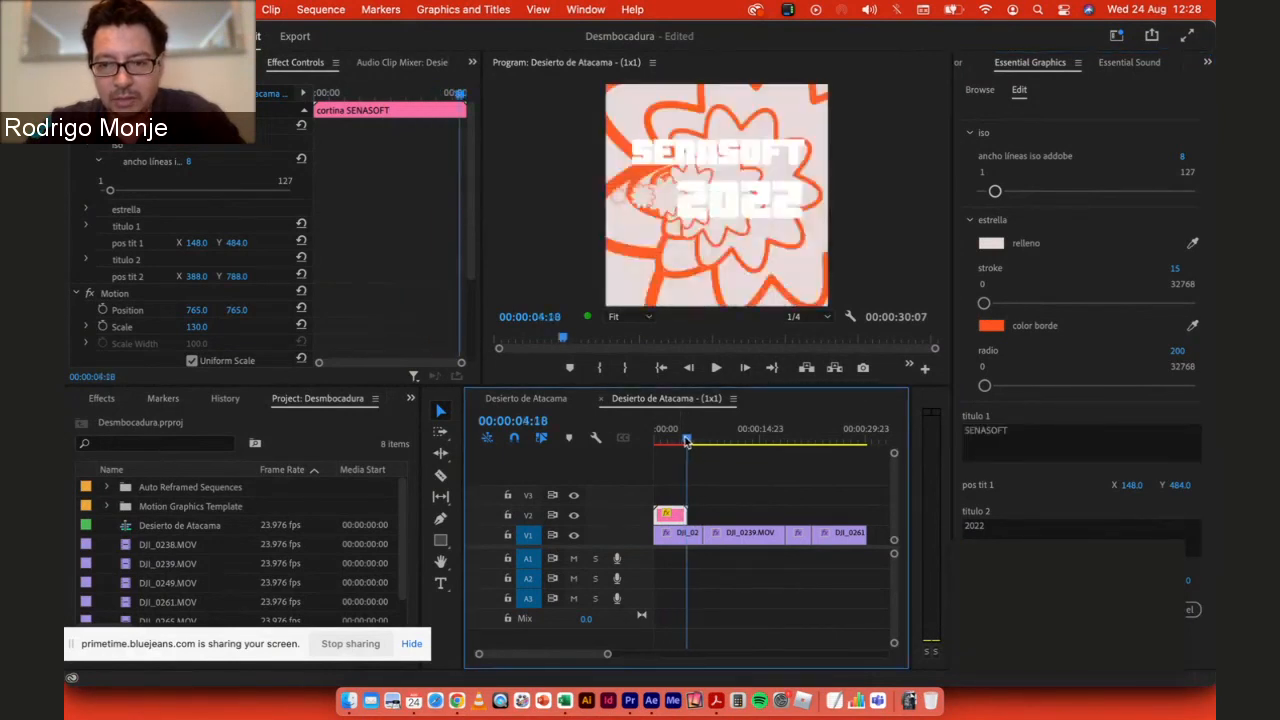
click(1040, 438)
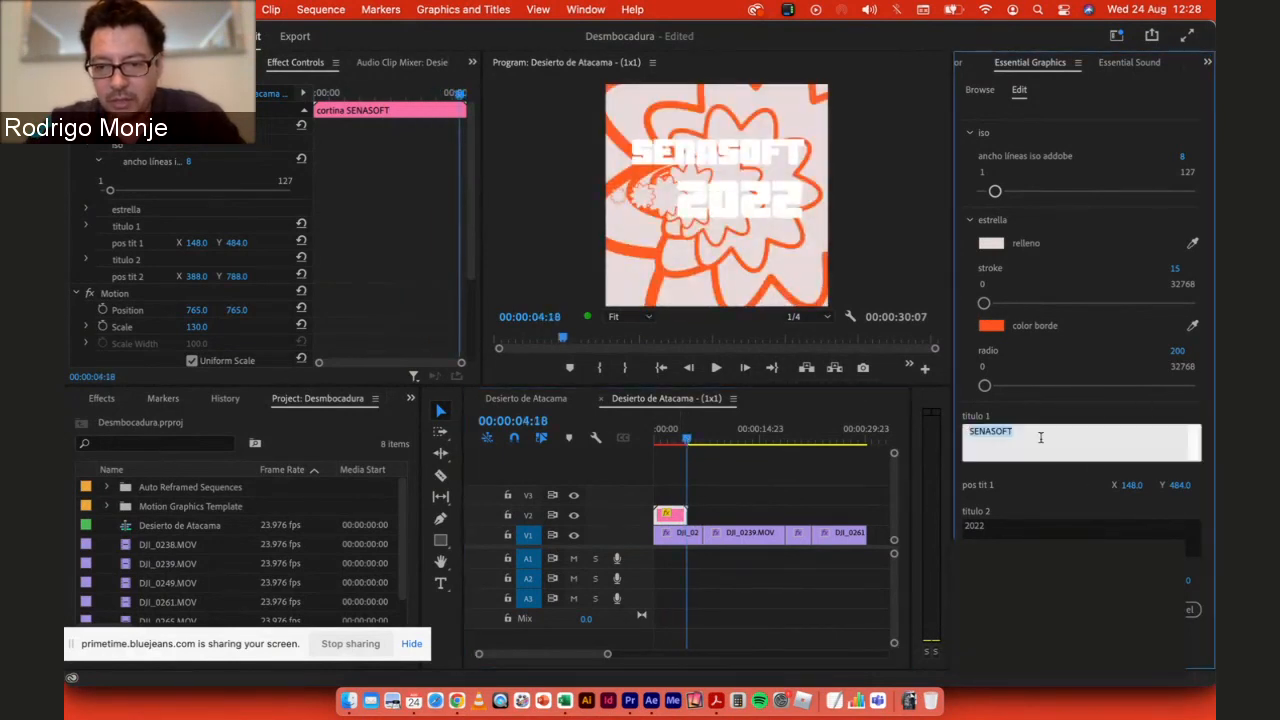
text(S)
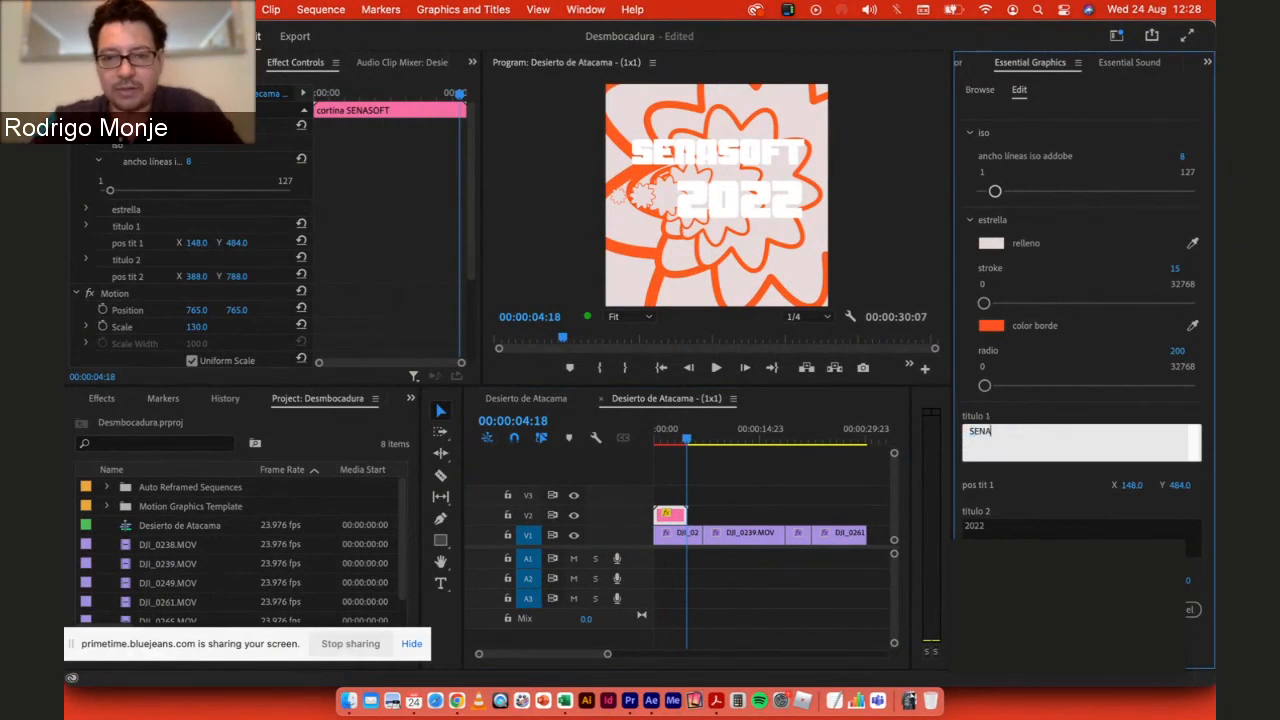
text(ENA)
key(Tab)
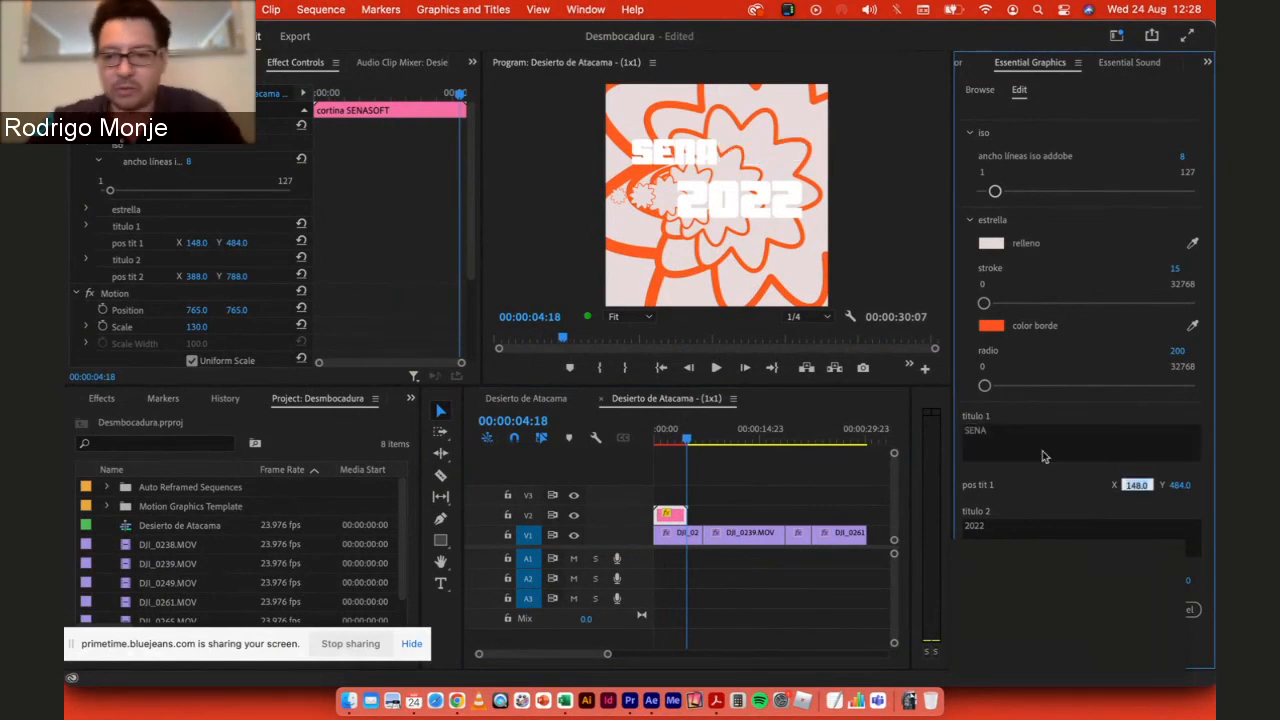
Step: Reposition titulo 1 to X 327, Y 564 and change the star's relleno colour to a golden tan
click(989, 491)
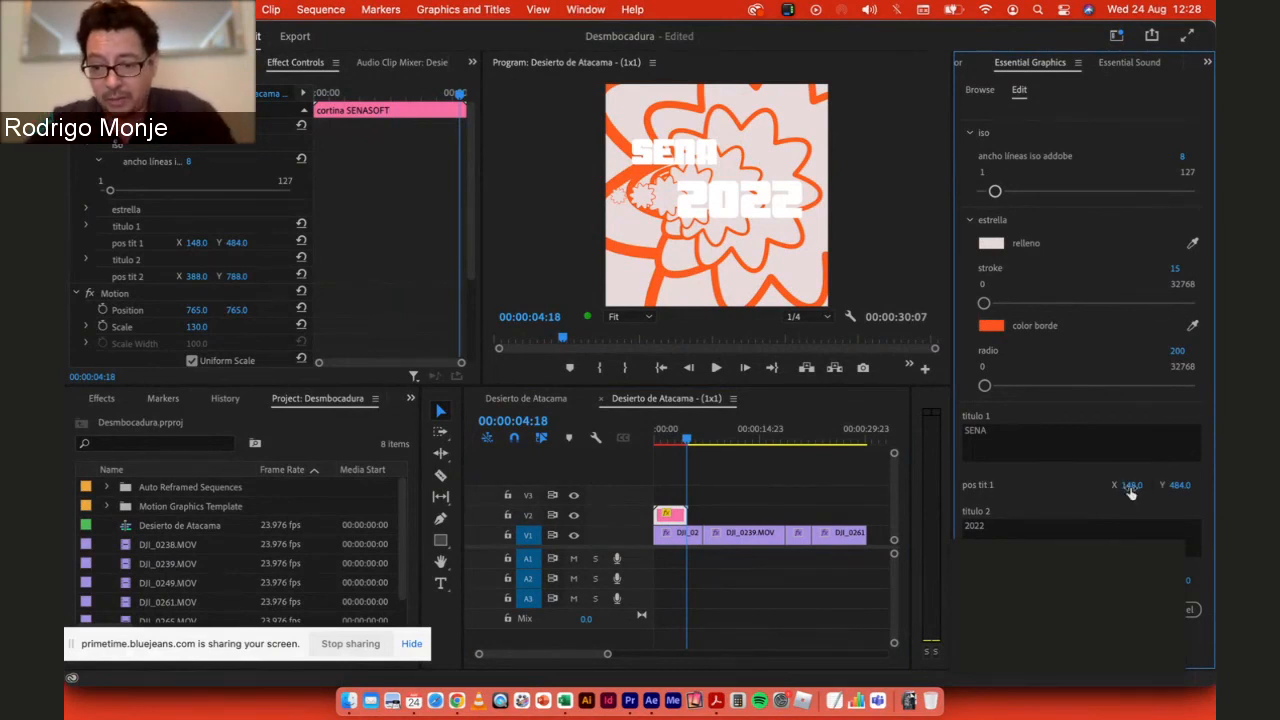
drag(1131, 492, 1105, 485)
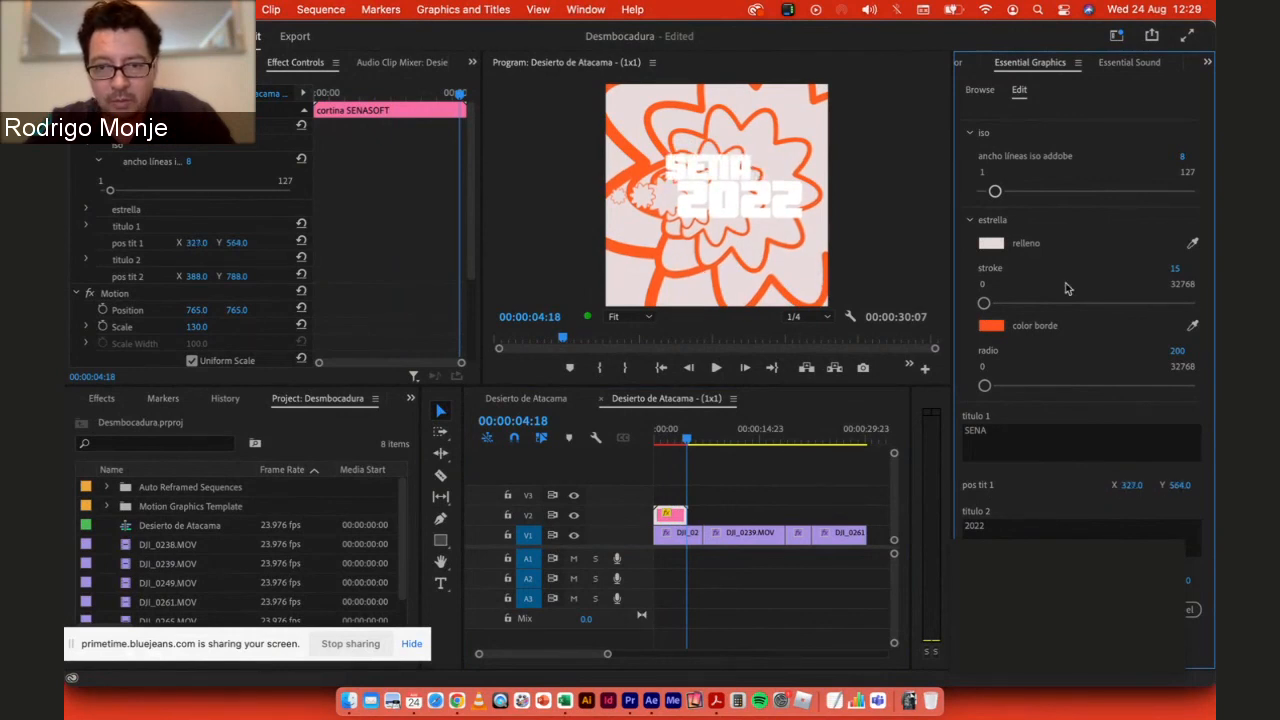
click(988, 243)
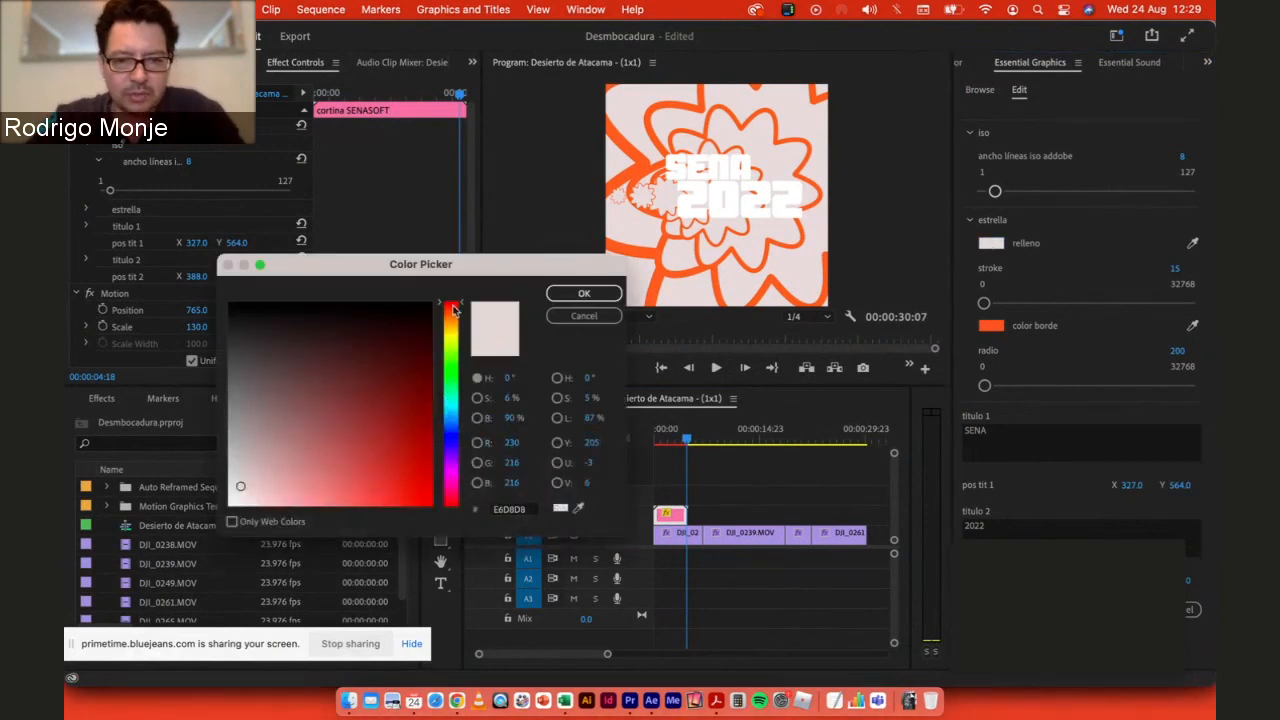
drag(453, 309, 454, 326)
mouse_move(327, 432)
mouse_down()
mouse_move(309, 423)
mouse_move(344, 470)
mouse_up()
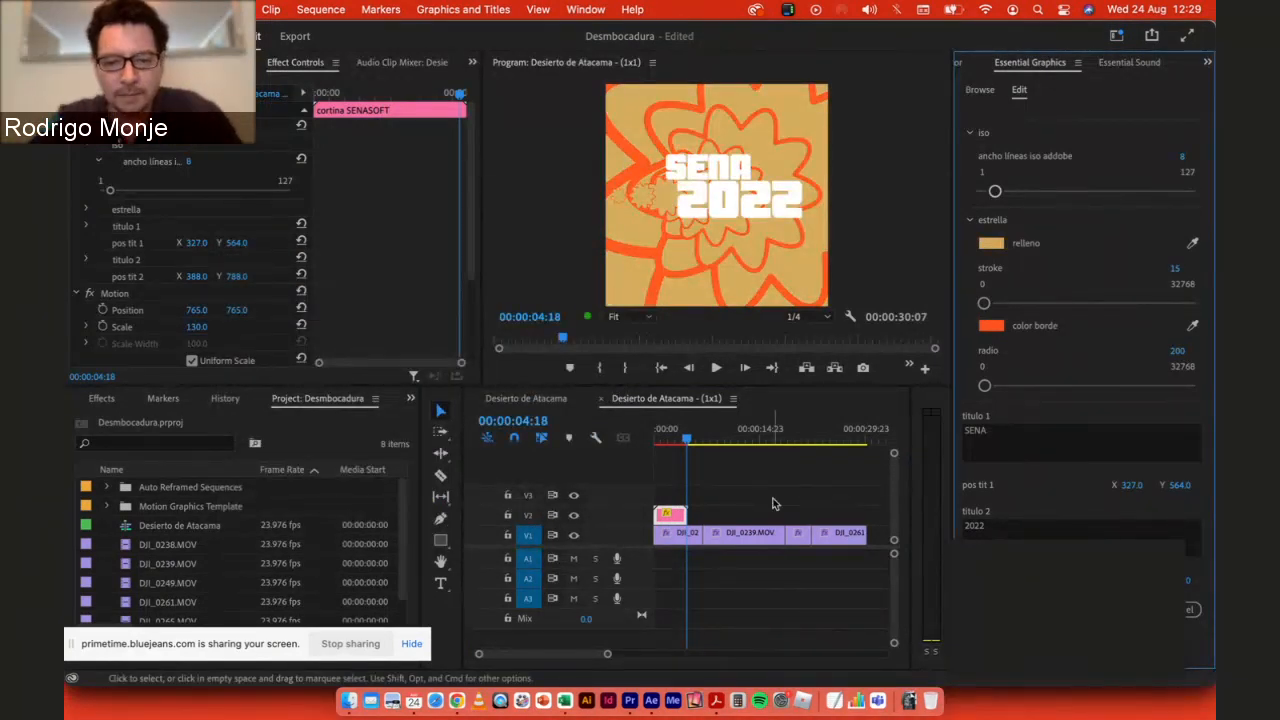
Step: Play the customised cortina from the start of the sequence through to the video footage that follows it
drag(688, 442, 595, 435)
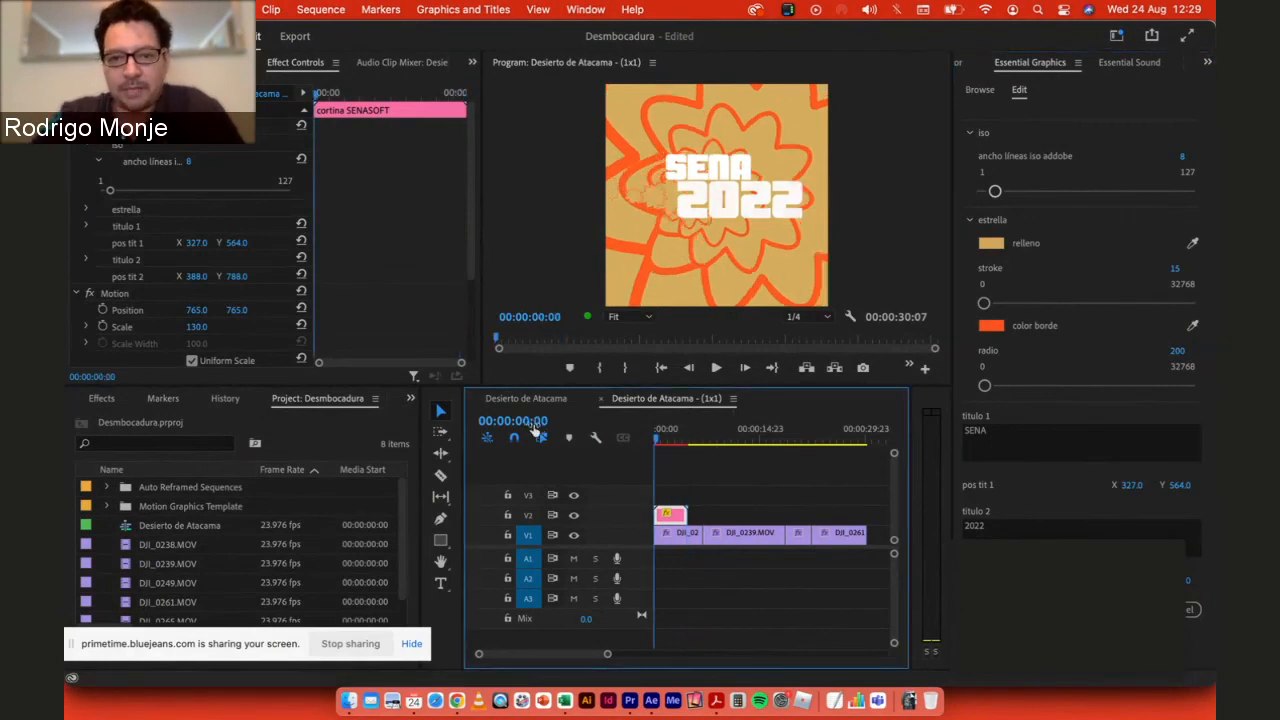
key(space)
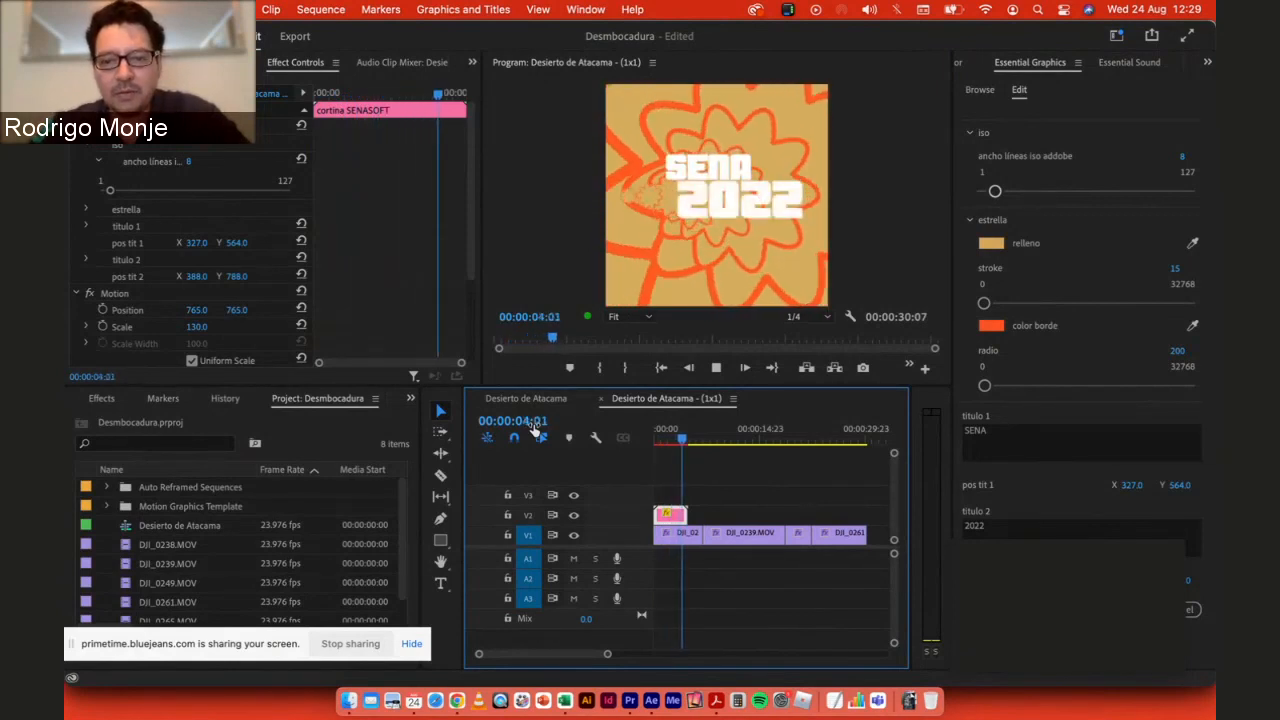
key(space)
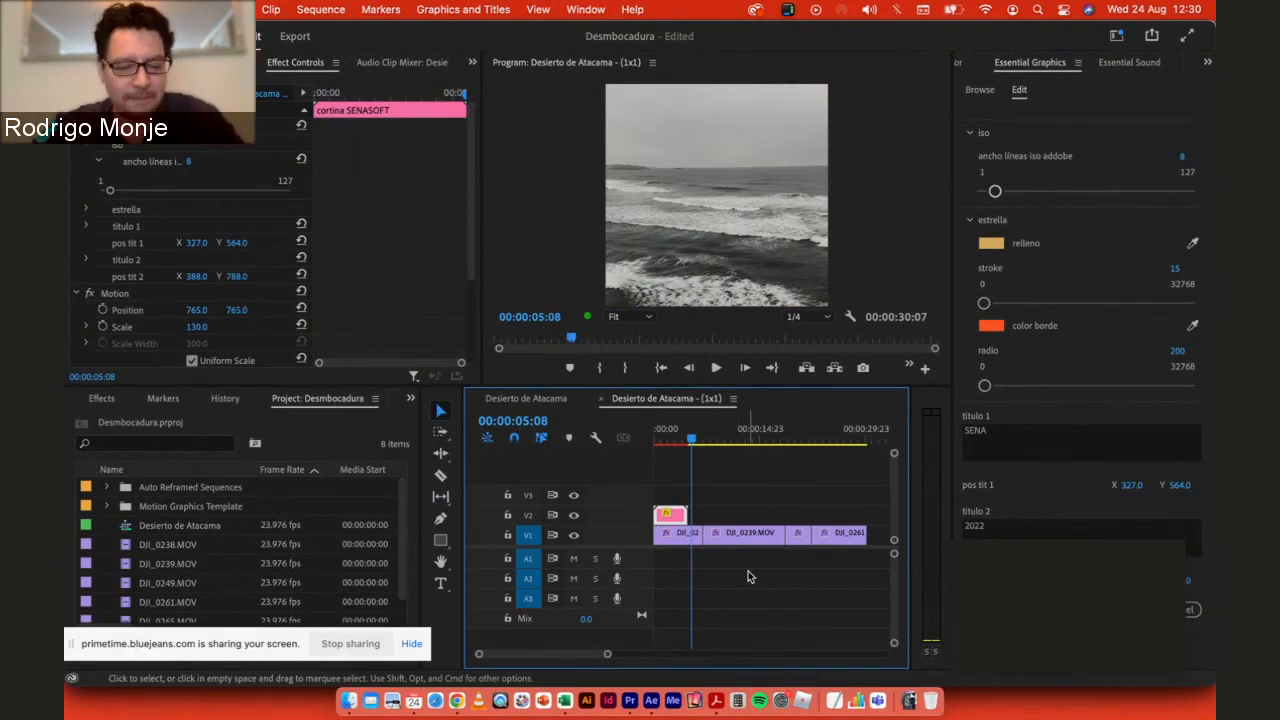
Step: Switch to the BlueJeans event page in the browser and read the attendees' chat question about rendering only part of the timeline
key(super+Tab)
key(super+Tab)
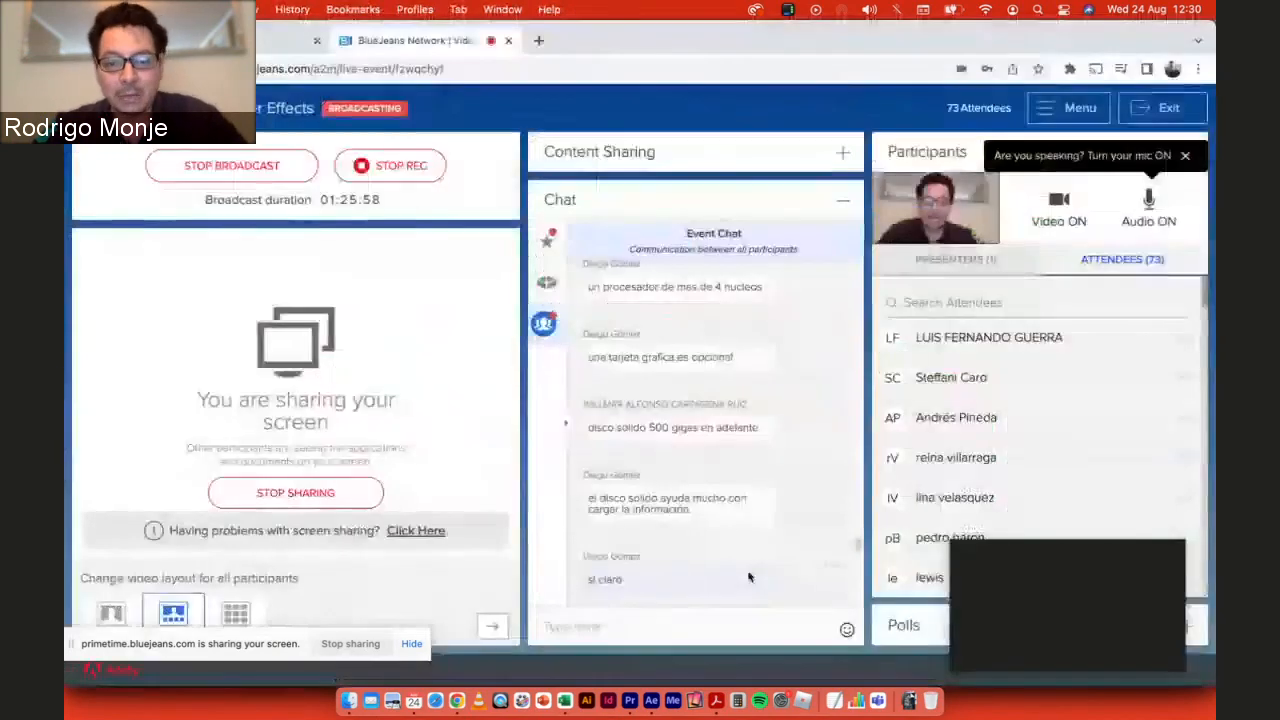
scroll(780, 430, down, 3)
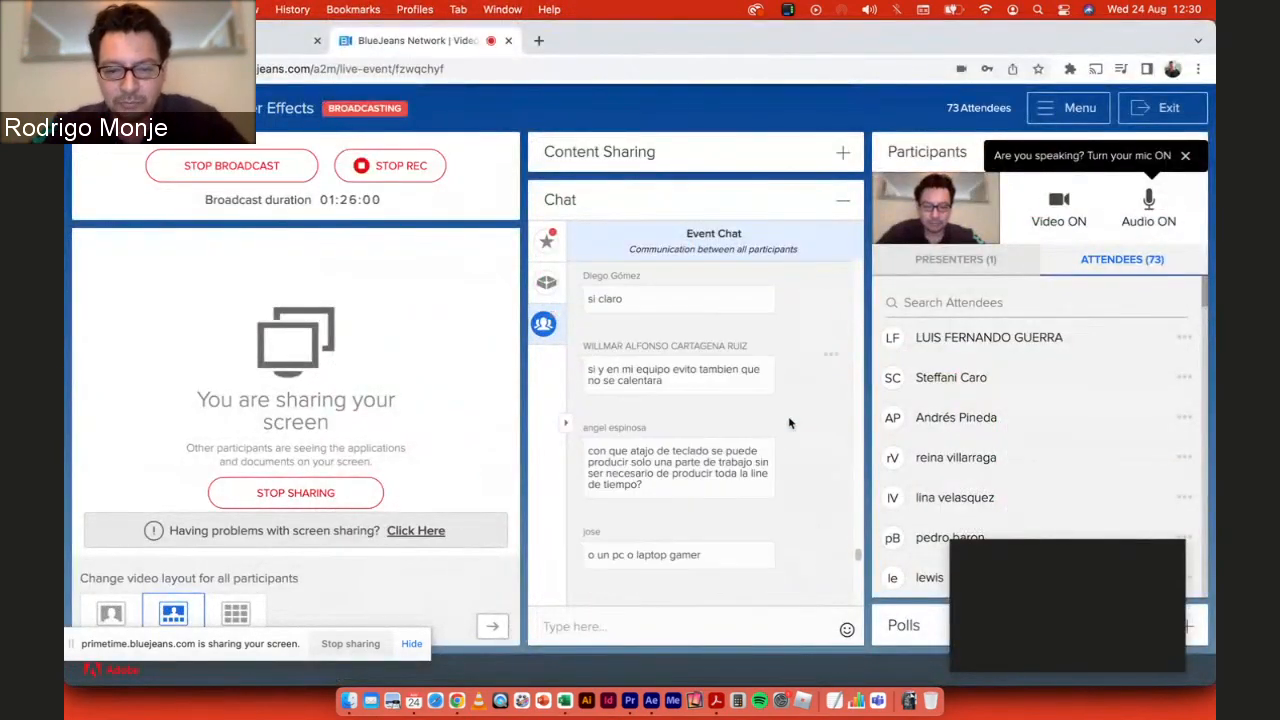
scroll(788, 423, down, 2)
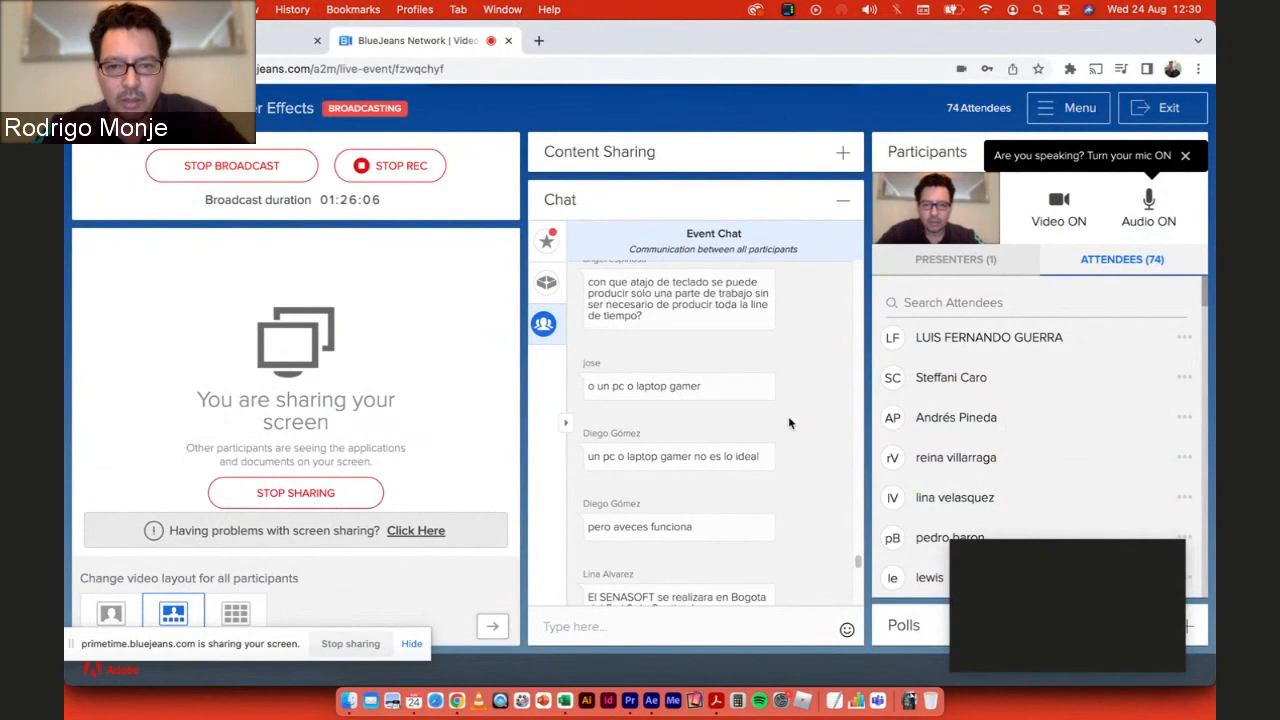
scroll(788, 423, up, 1)
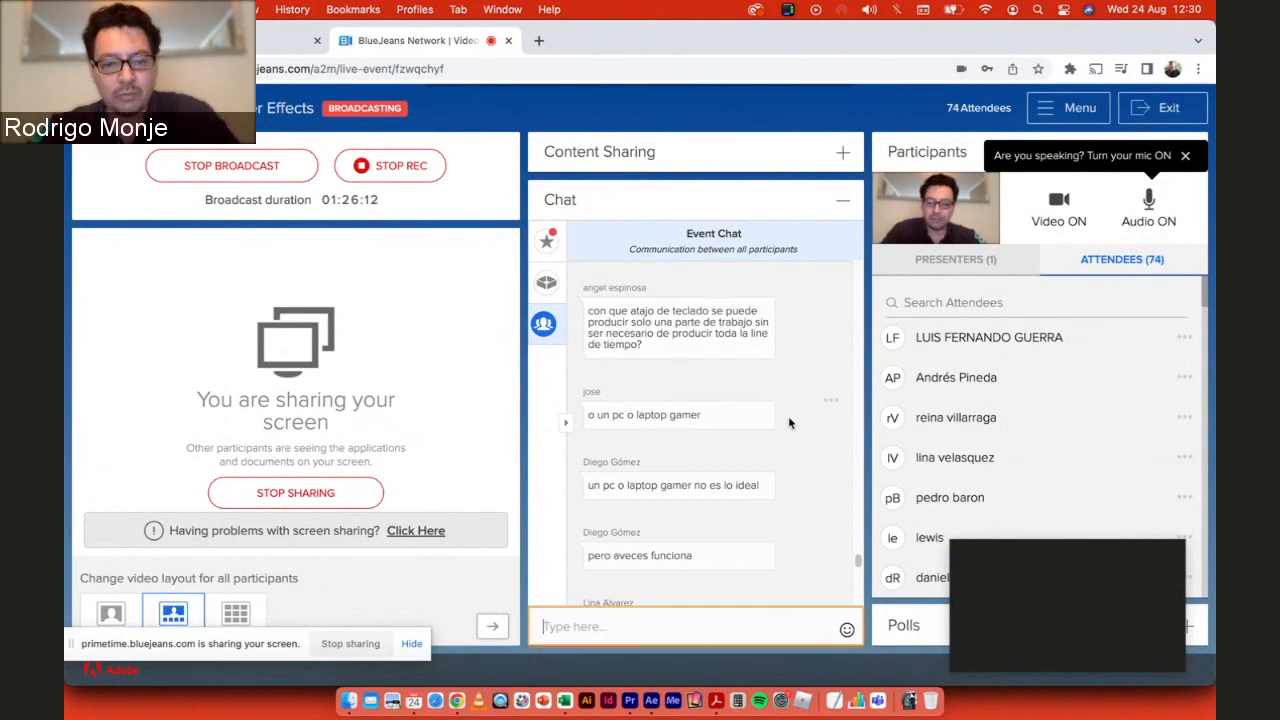
Step: Switch to After Effects and set the cortina SENASOFT work area from 0:00:00:12 to 0:00:02:05
key(super+Tab)
key(super+Tab)
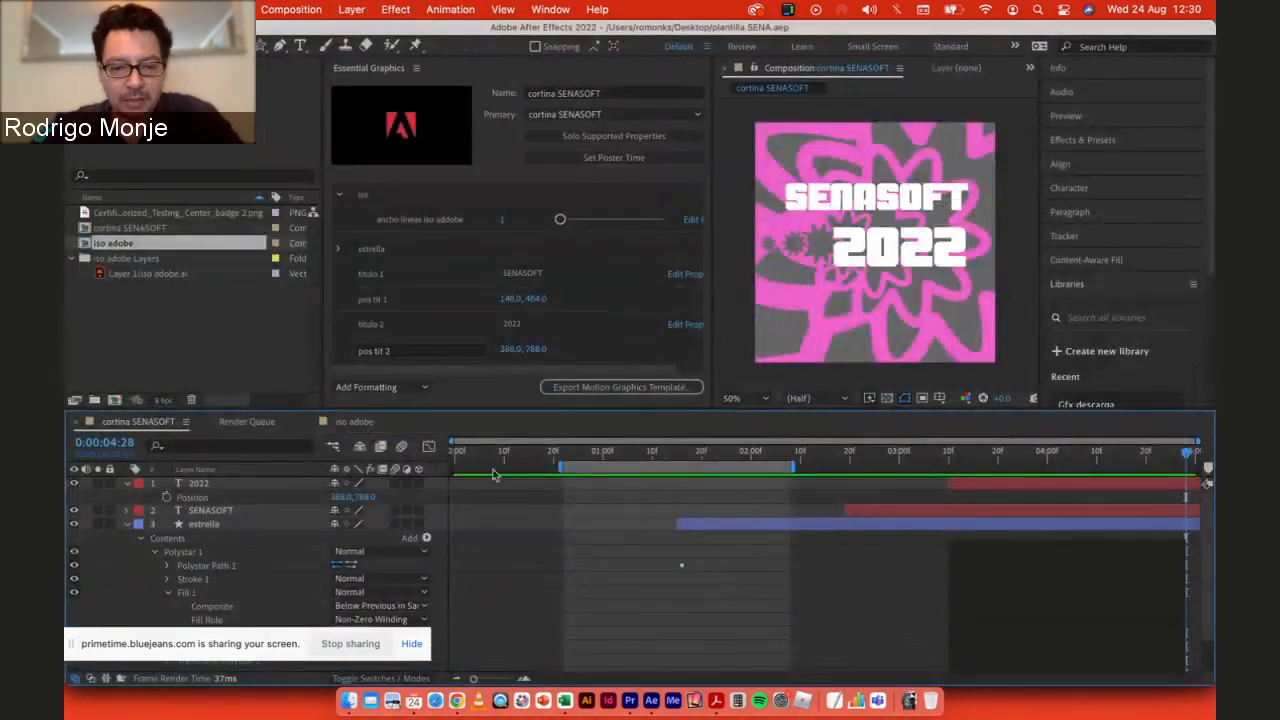
mouse_move(493, 452)
mouse_down()
mouse_move(548, 452)
mouse_move(487, 458)
mouse_move(536, 455)
mouse_move(513, 456)
mouse_up()
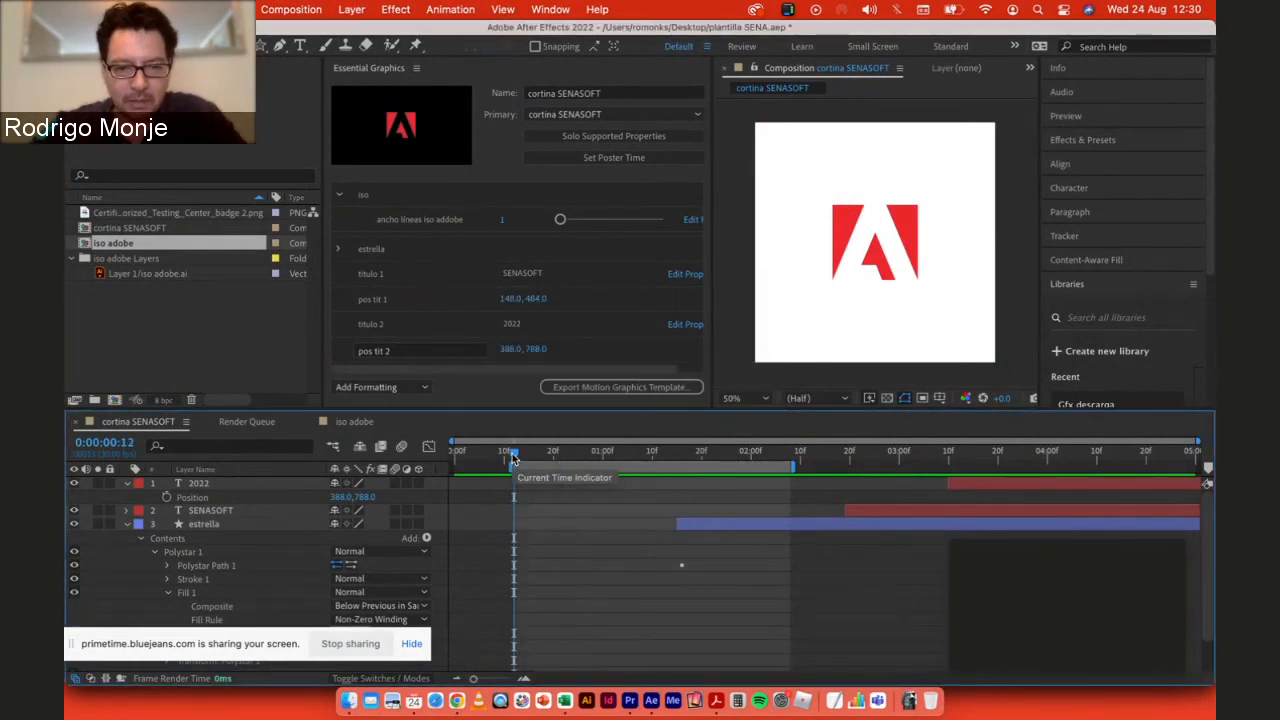
drag(513, 457, 775, 458)
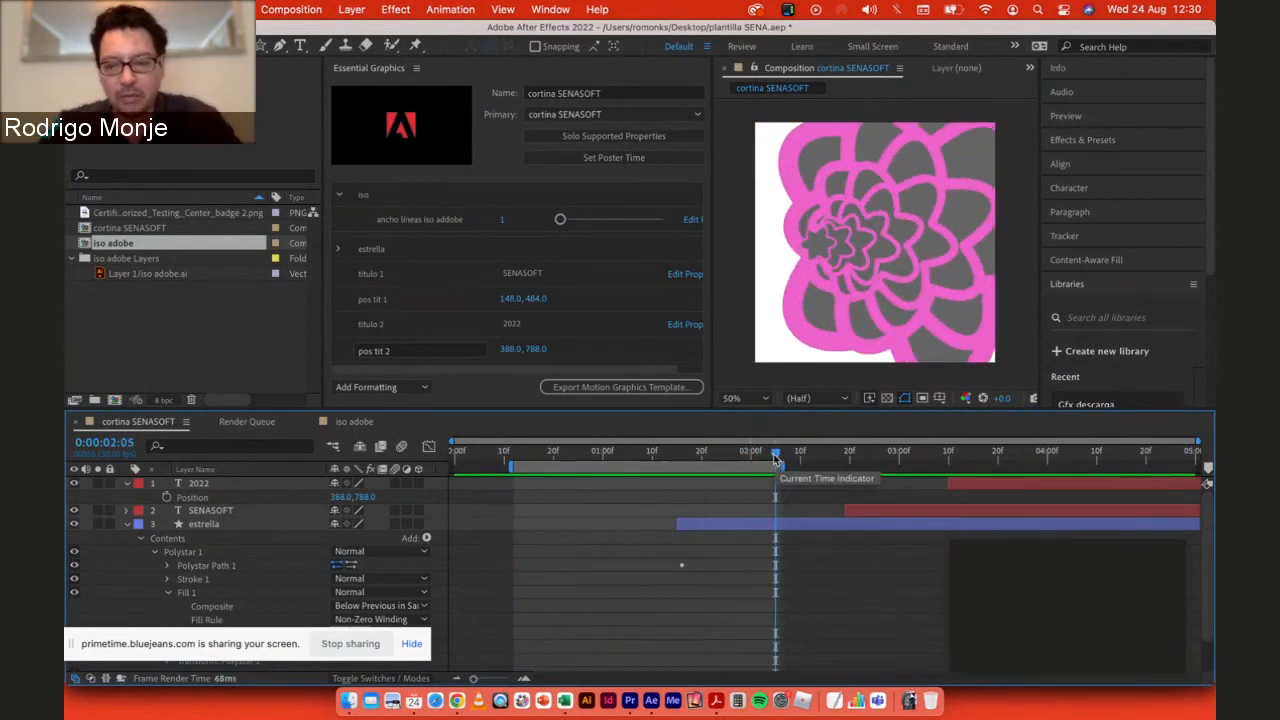
Step: Preview the cortina SENASOFT work area, extend its end to just before the 4-second mark and preview it again
key(space)
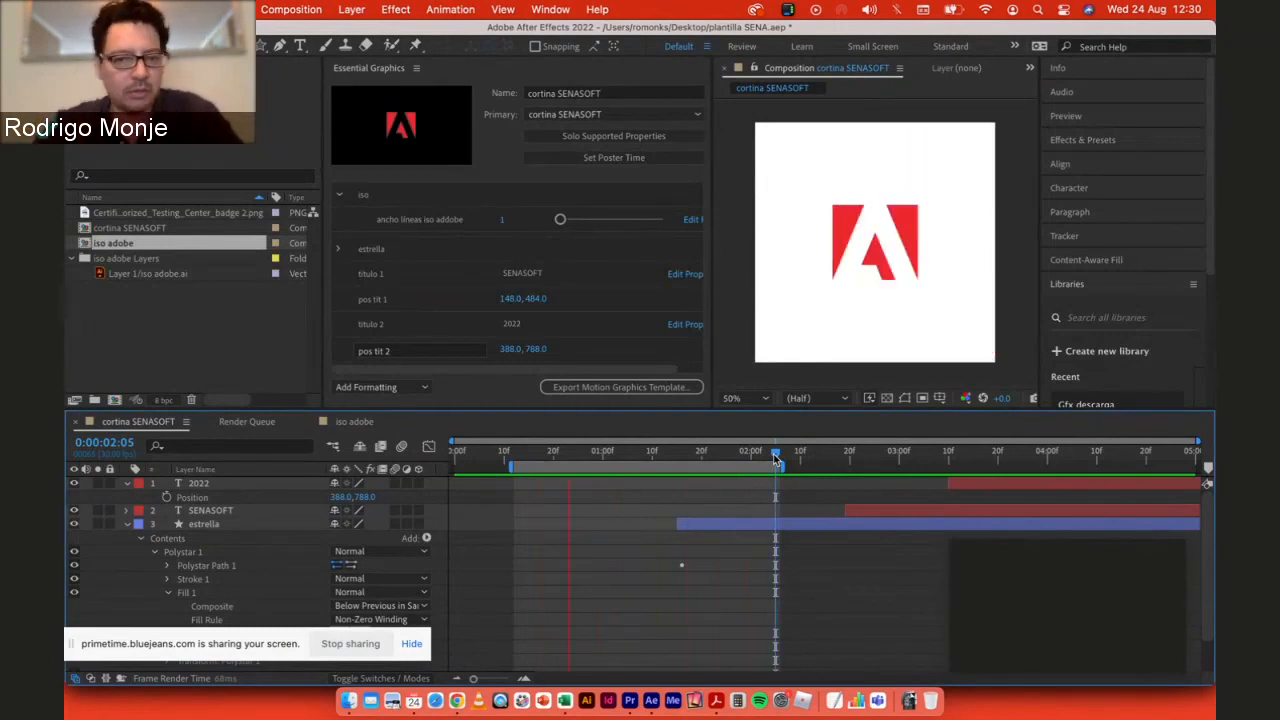
key(space)
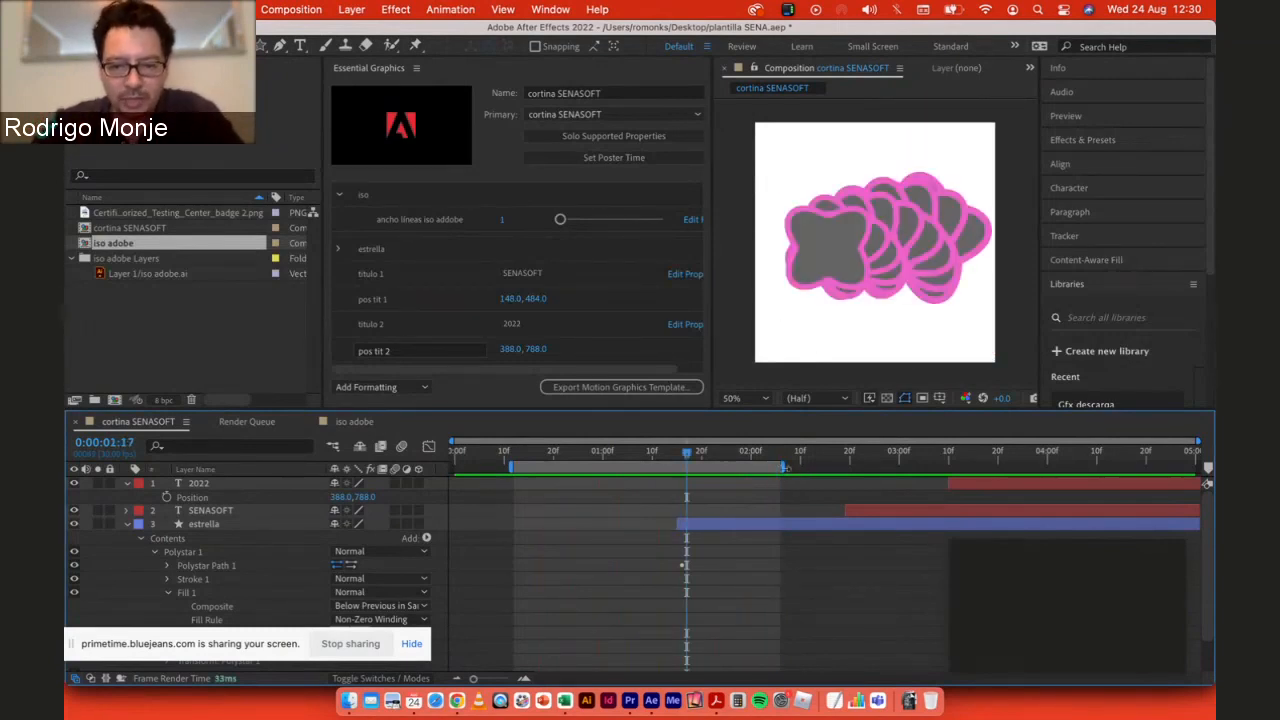
drag(786, 467, 1015, 466)
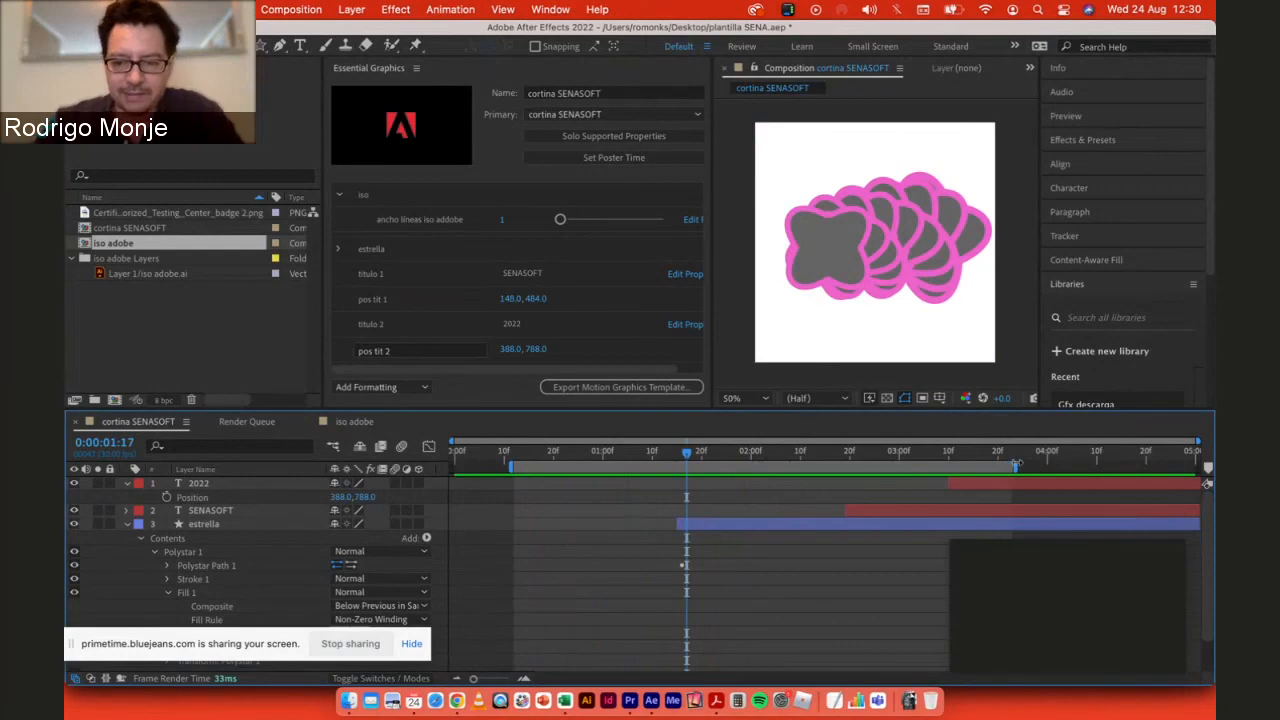
key(space)
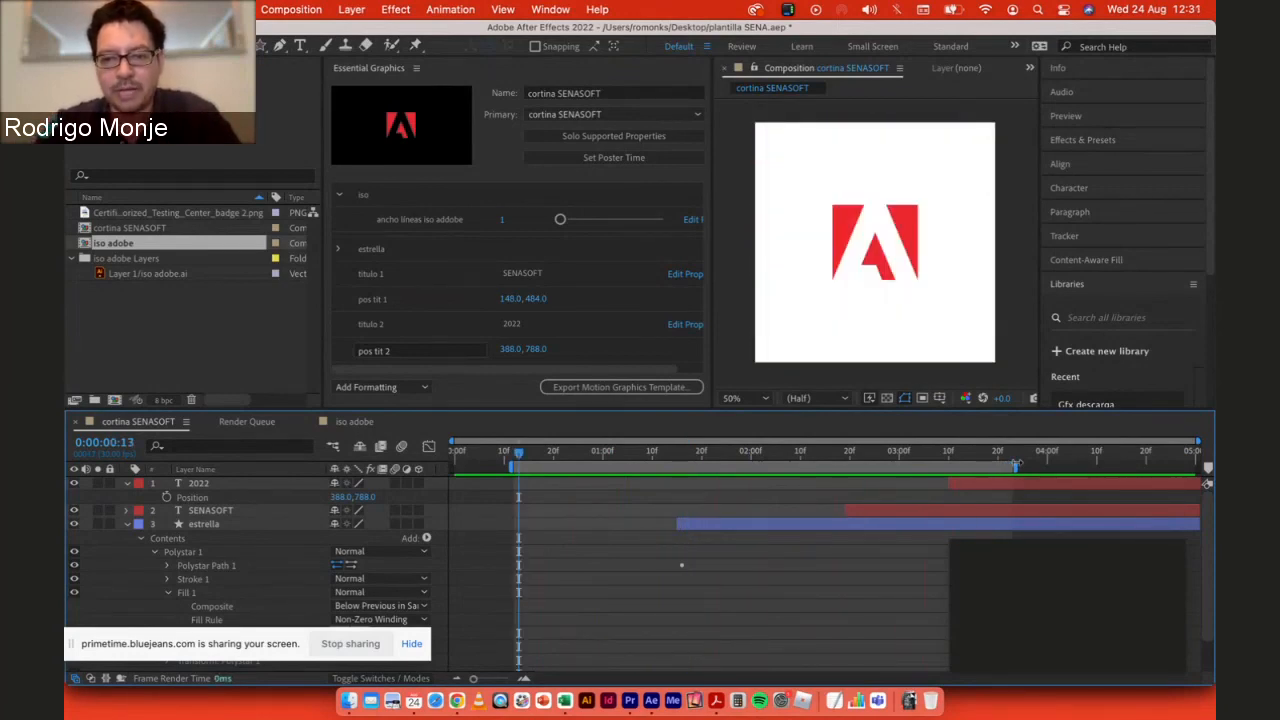
Step: Switch back to the BlueJeans event page and read through the remaining attendee questions and comments down to the newest chat messages
key(super+Tab)
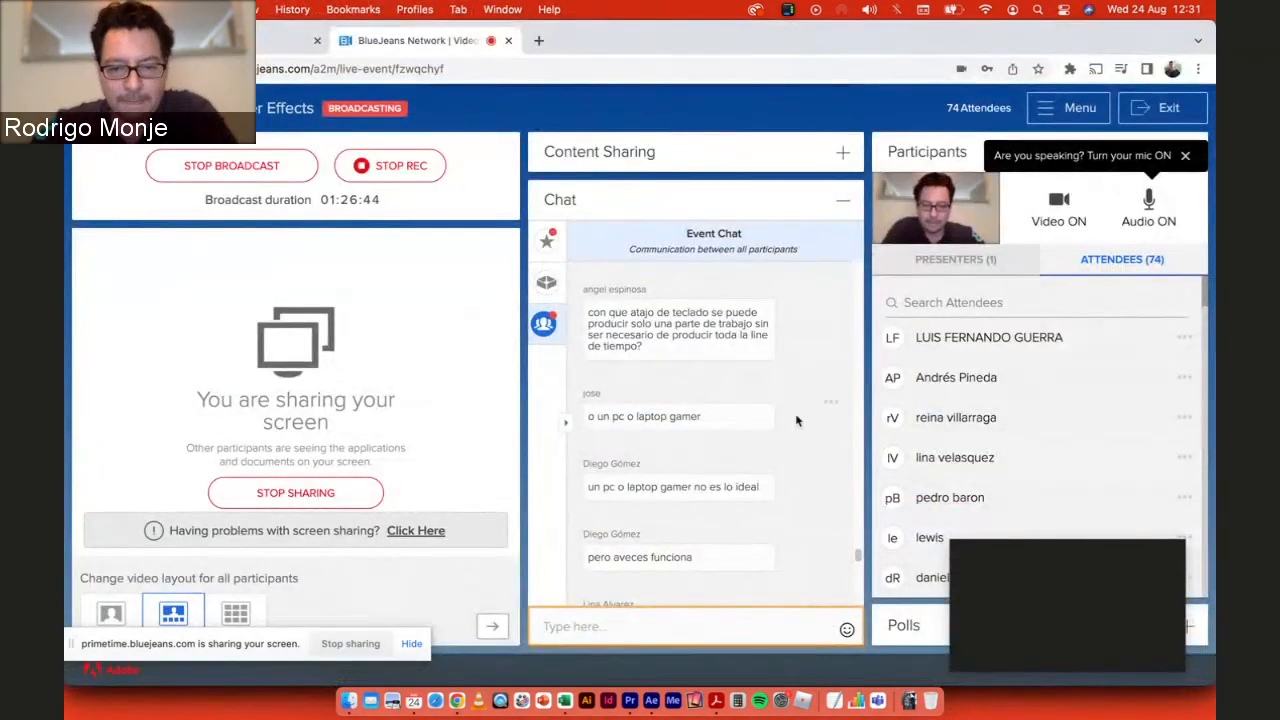
scroll(795, 413, down, 4)
scroll(795, 420, down, 5)
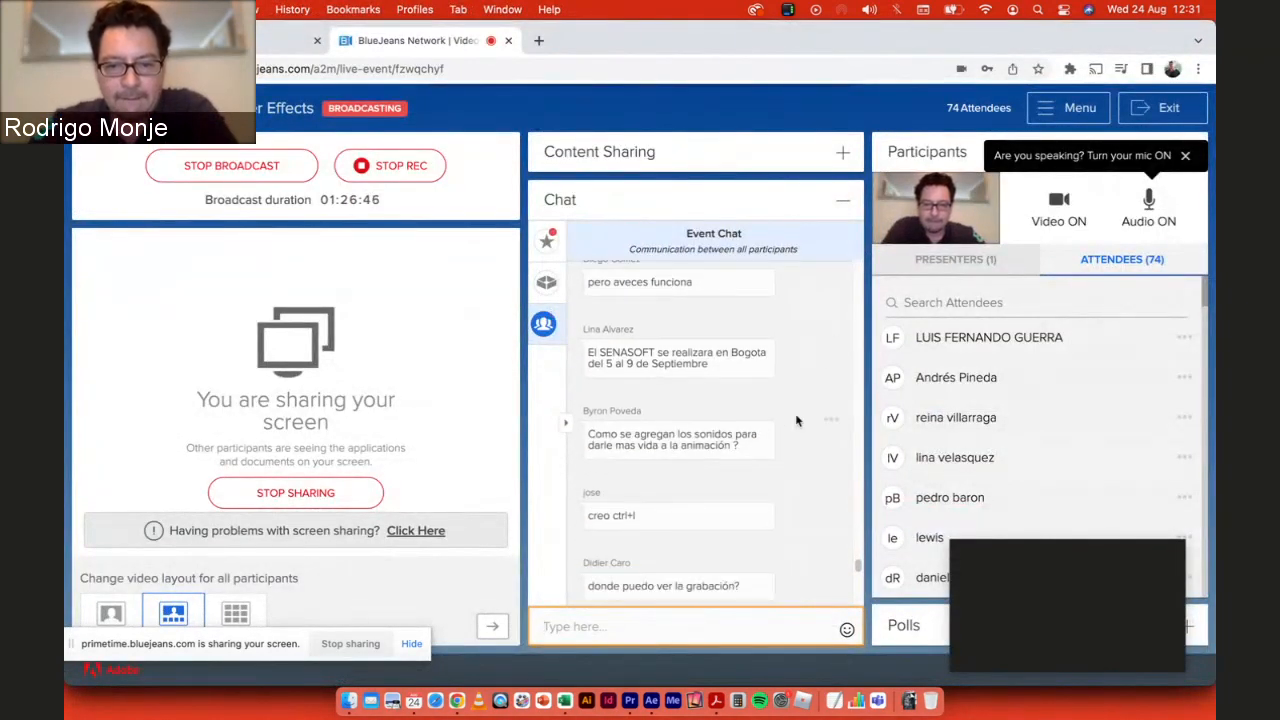
scroll(796, 415, down, 3)
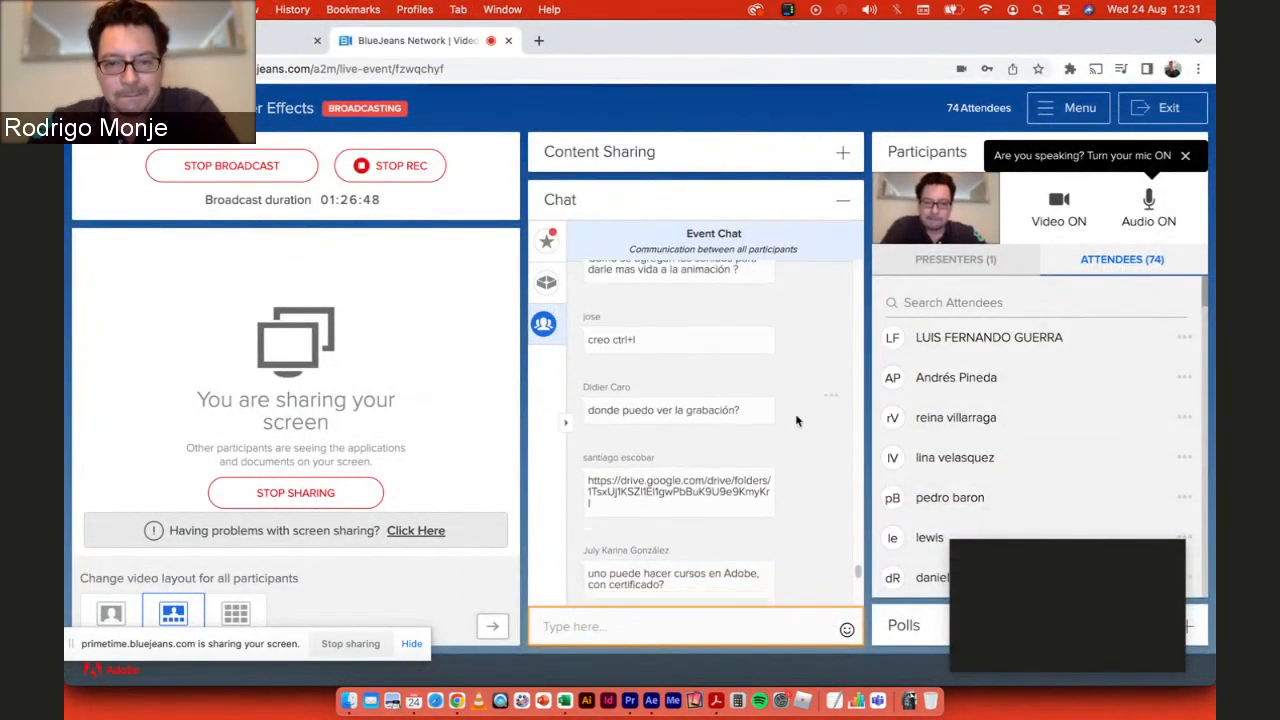
scroll(796, 415, up, 3)
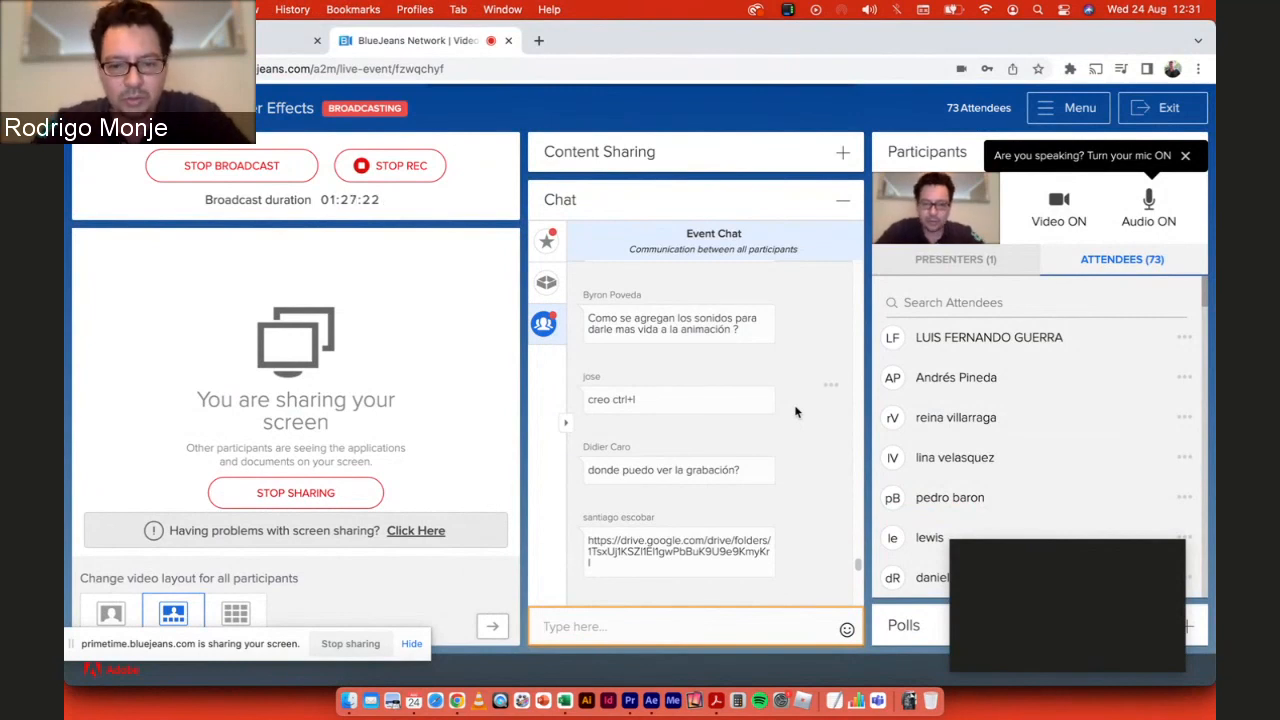
scroll(796, 412, down, 5)
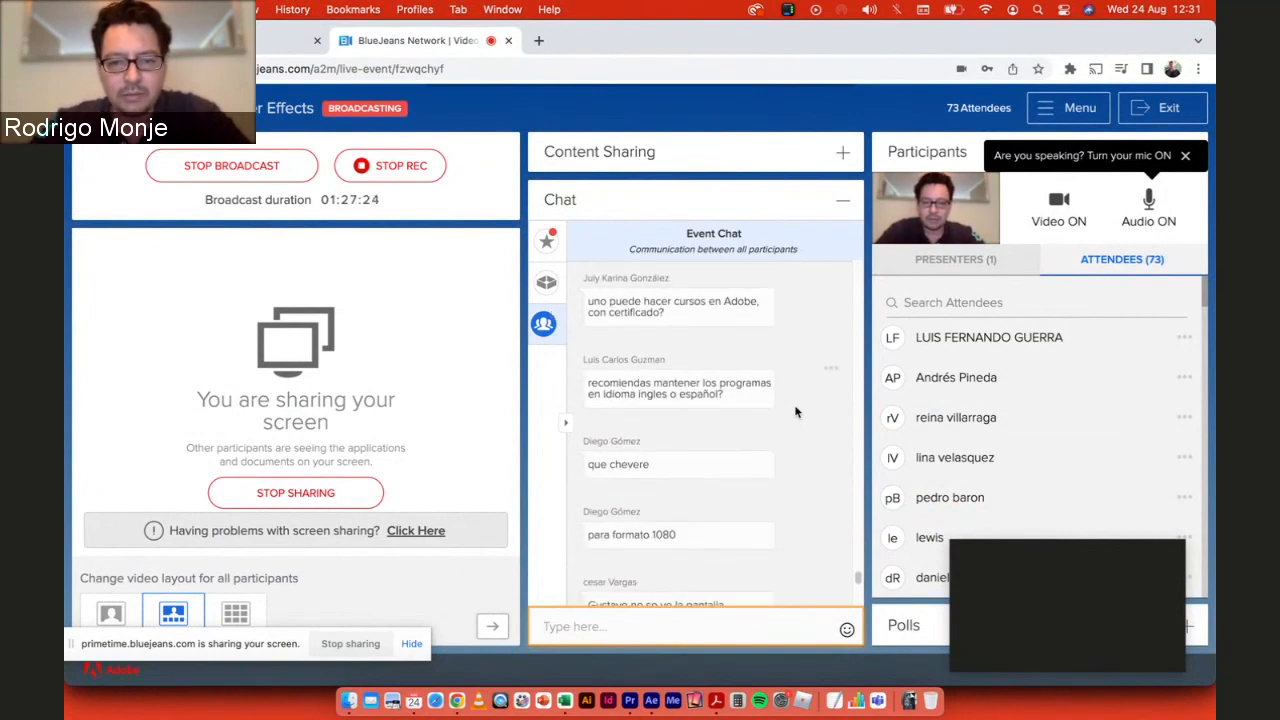
scroll(796, 412, down, 1)
scroll(796, 412, up, 3)
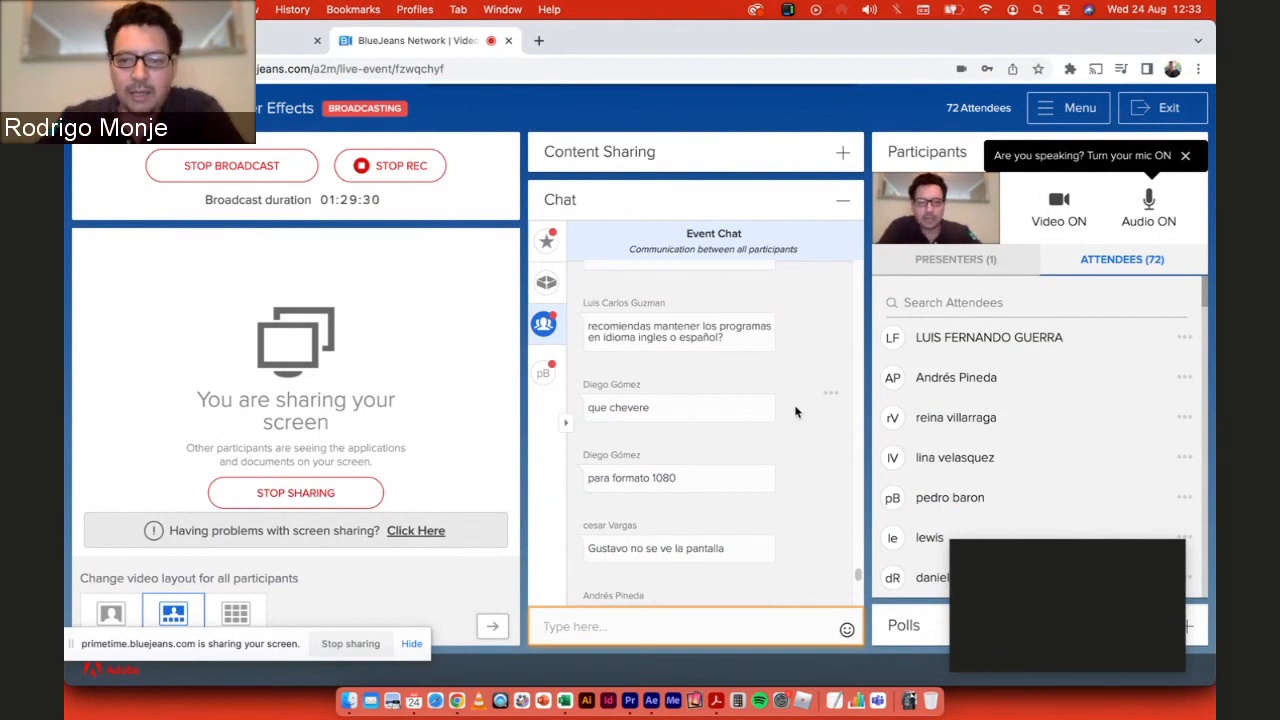
scroll(796, 412, down, 3)
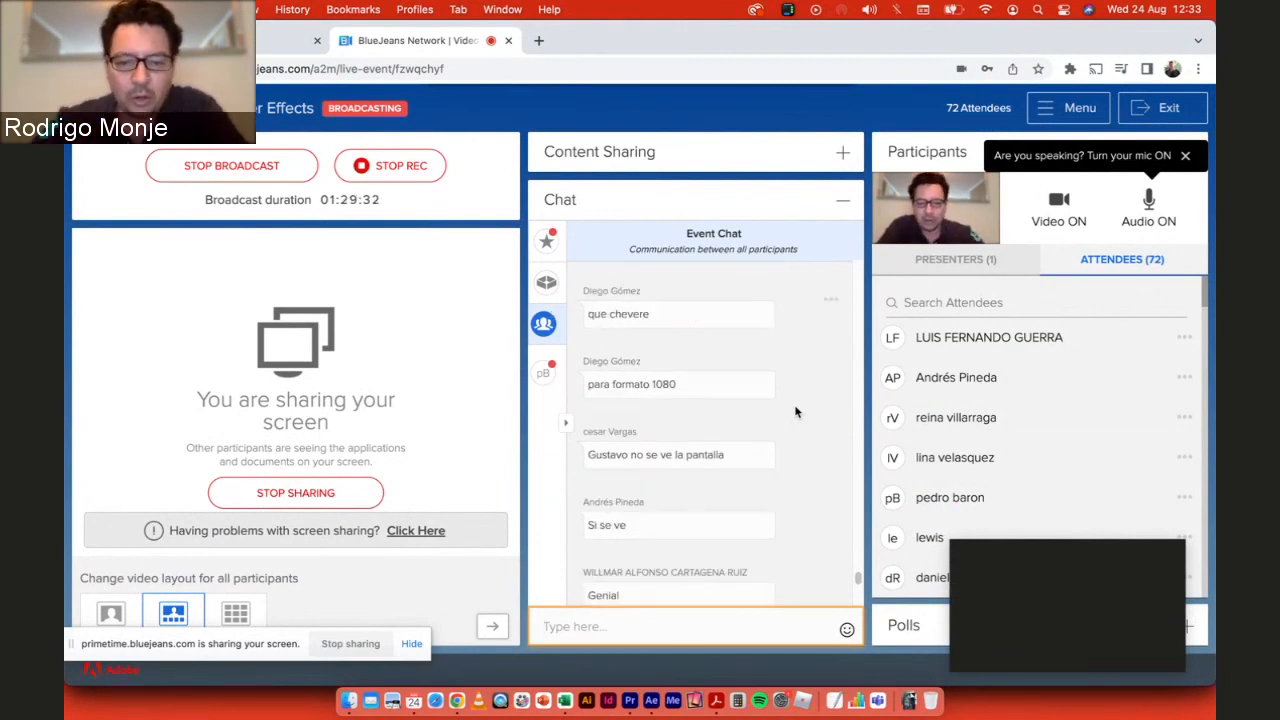
scroll(796, 412, down, 5)
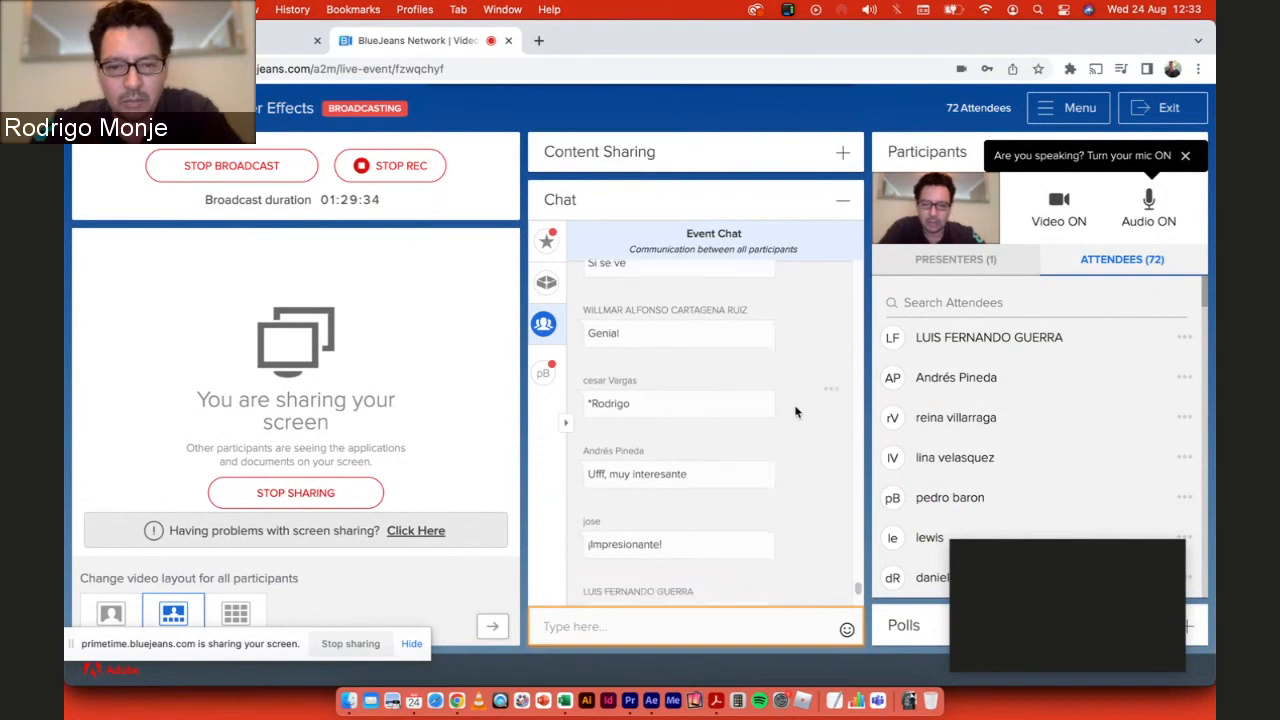
scroll(796, 412, down, 4)
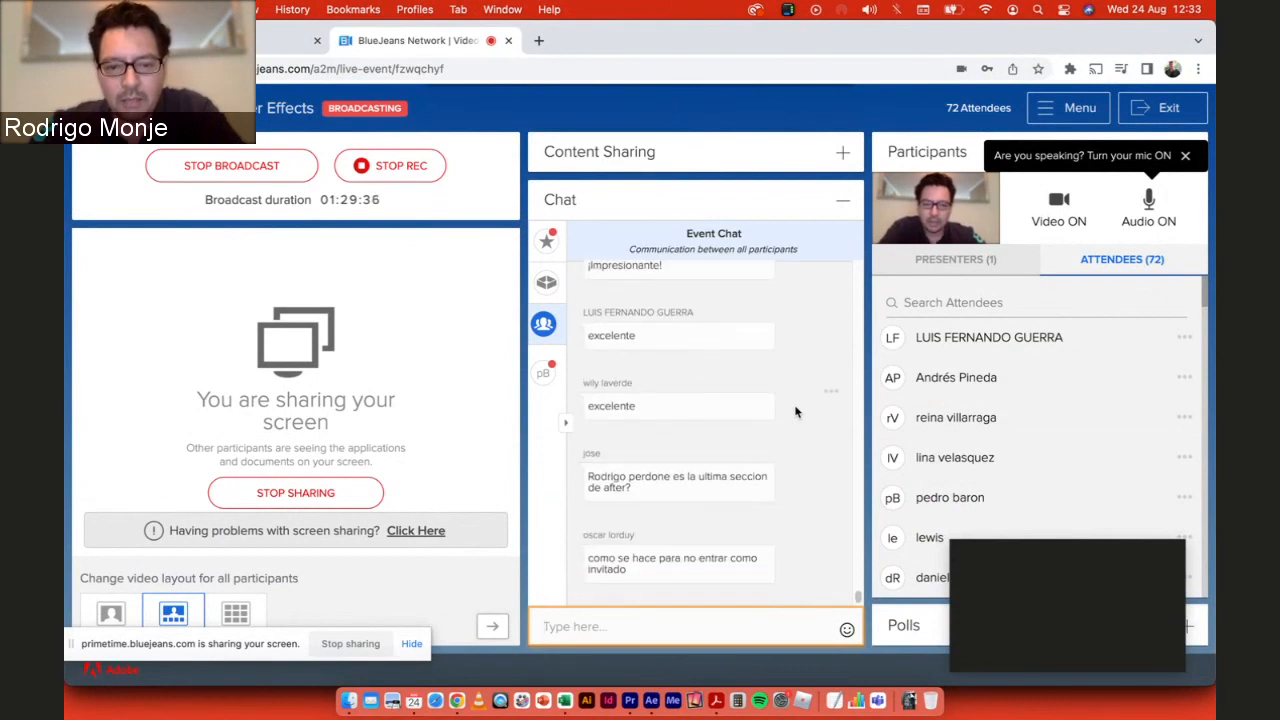